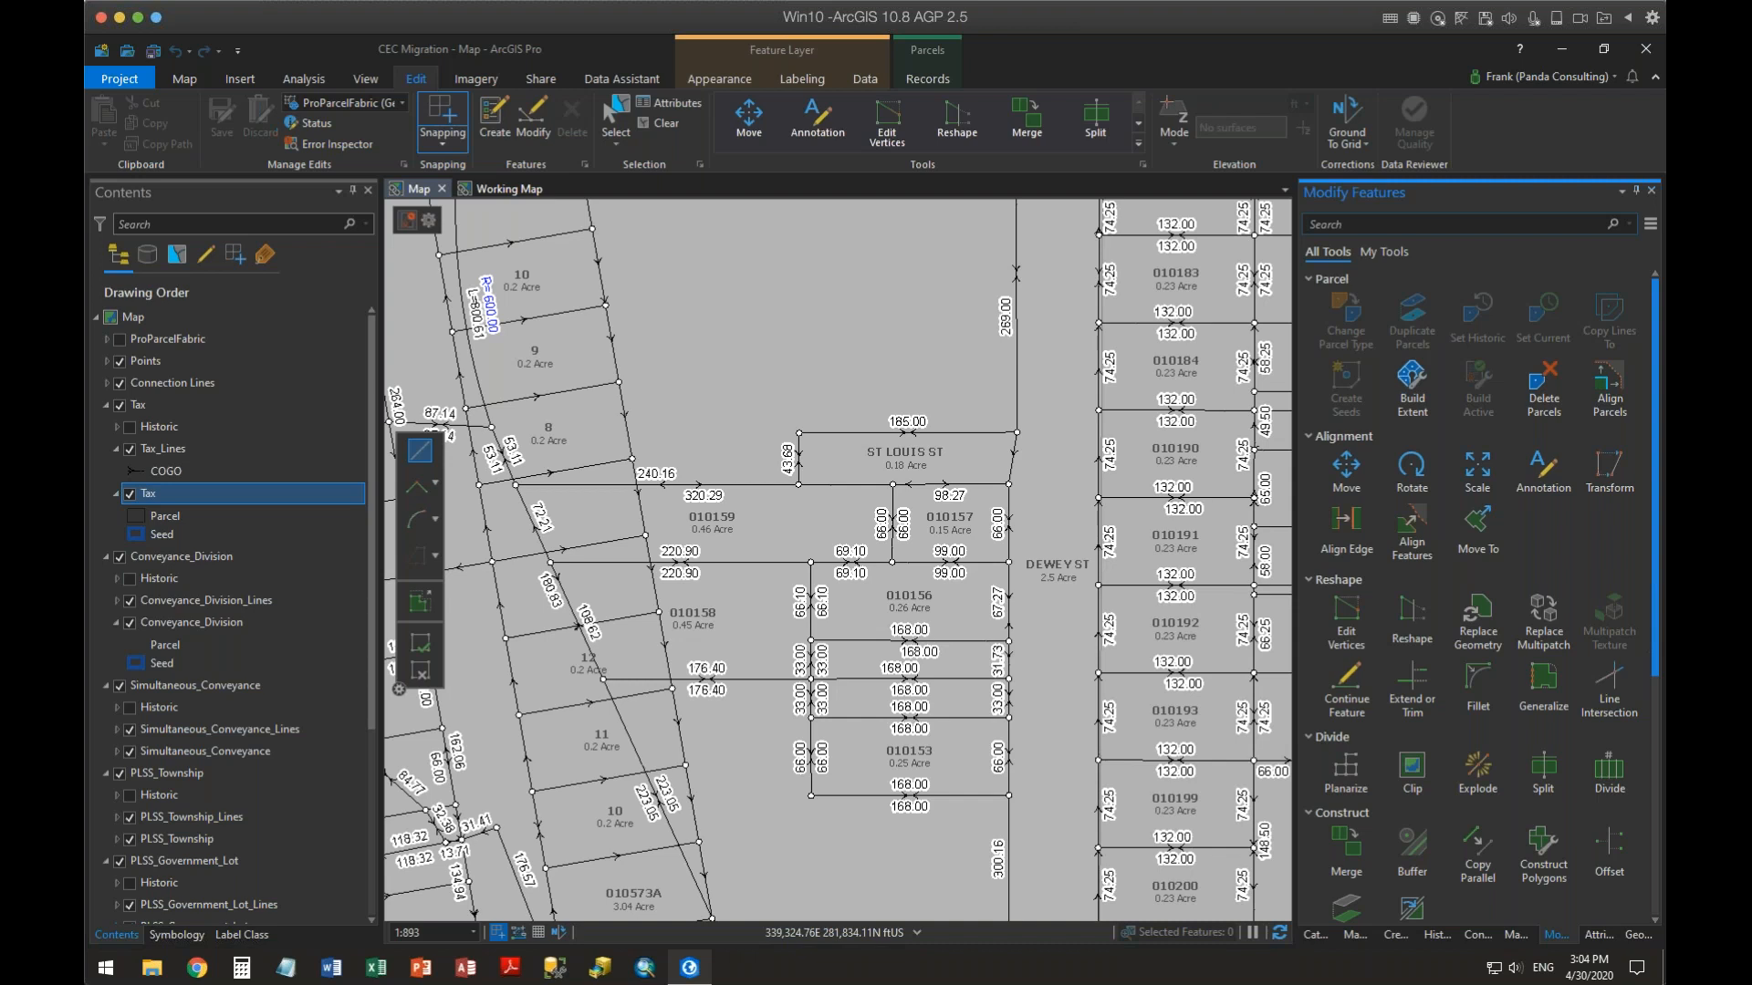
Open the field design view of the Conveyance_Division feature class from the catalog geodatabase, review it, and close it
left_click(1321, 935)
left_click(1313, 322)
left_click(1326, 345)
left_click(1343, 366)
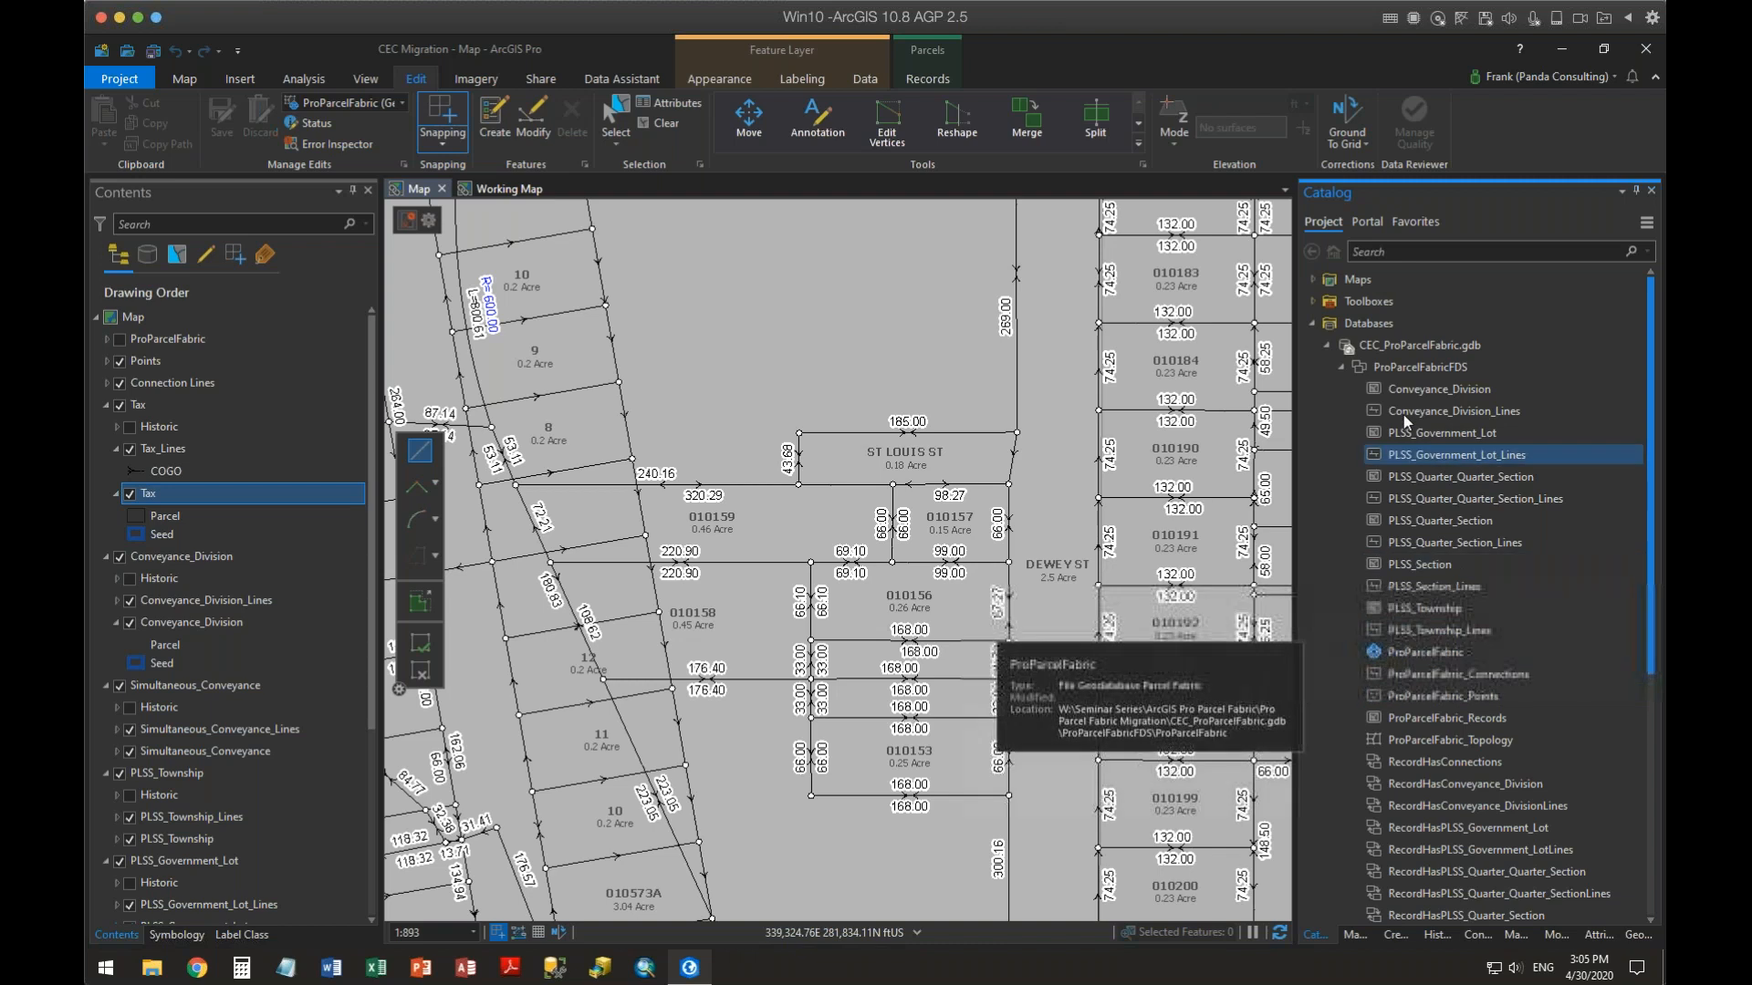
right_click(1395, 391)
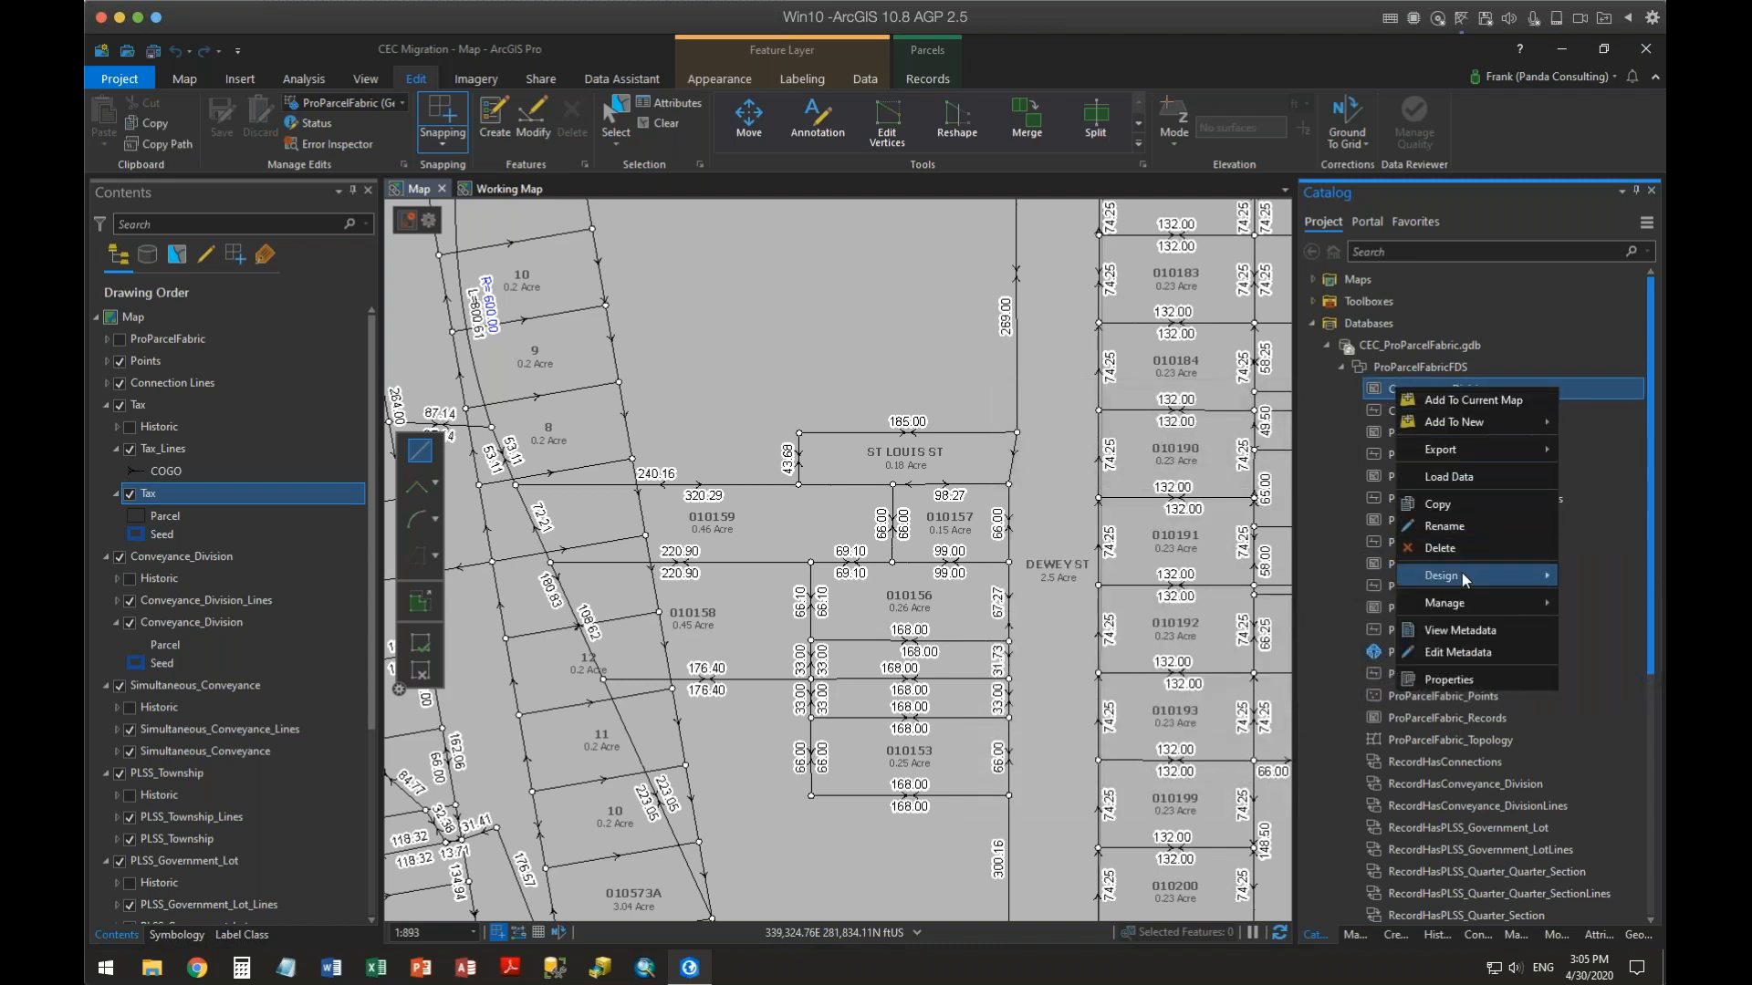
mouse_move(1461, 572)
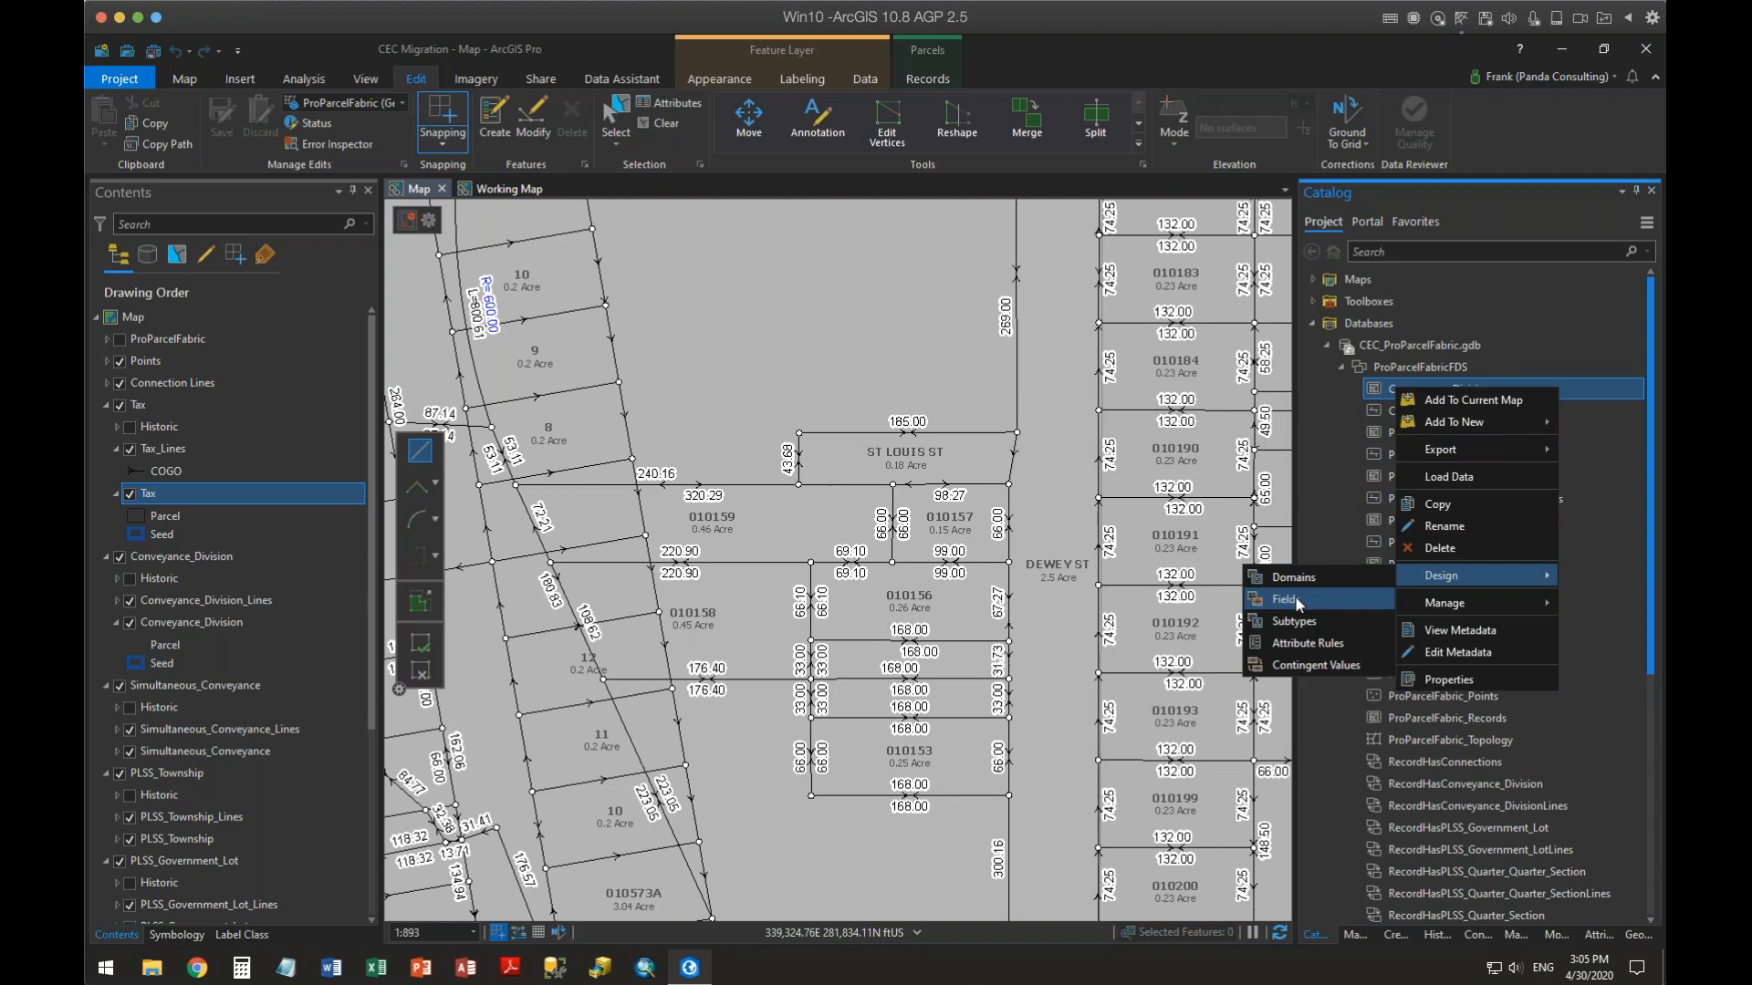
left_click(1305, 600)
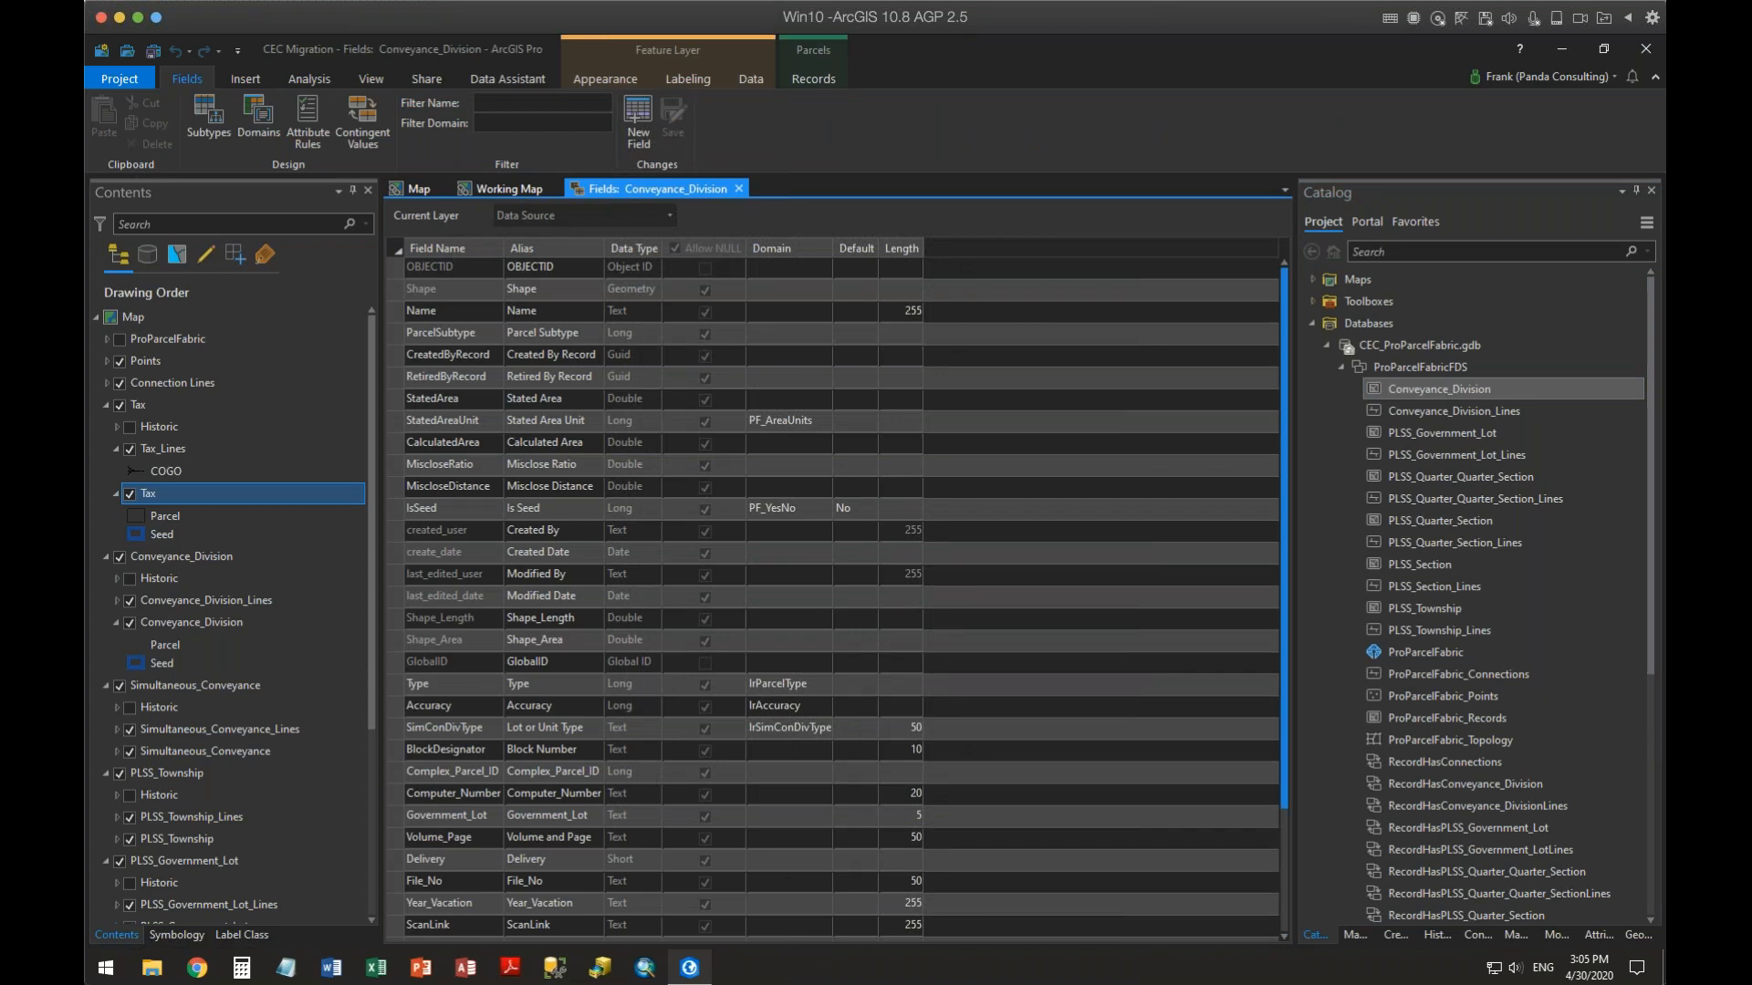
left_click(424, 279)
left_click(725, 382)
left_click(739, 188)
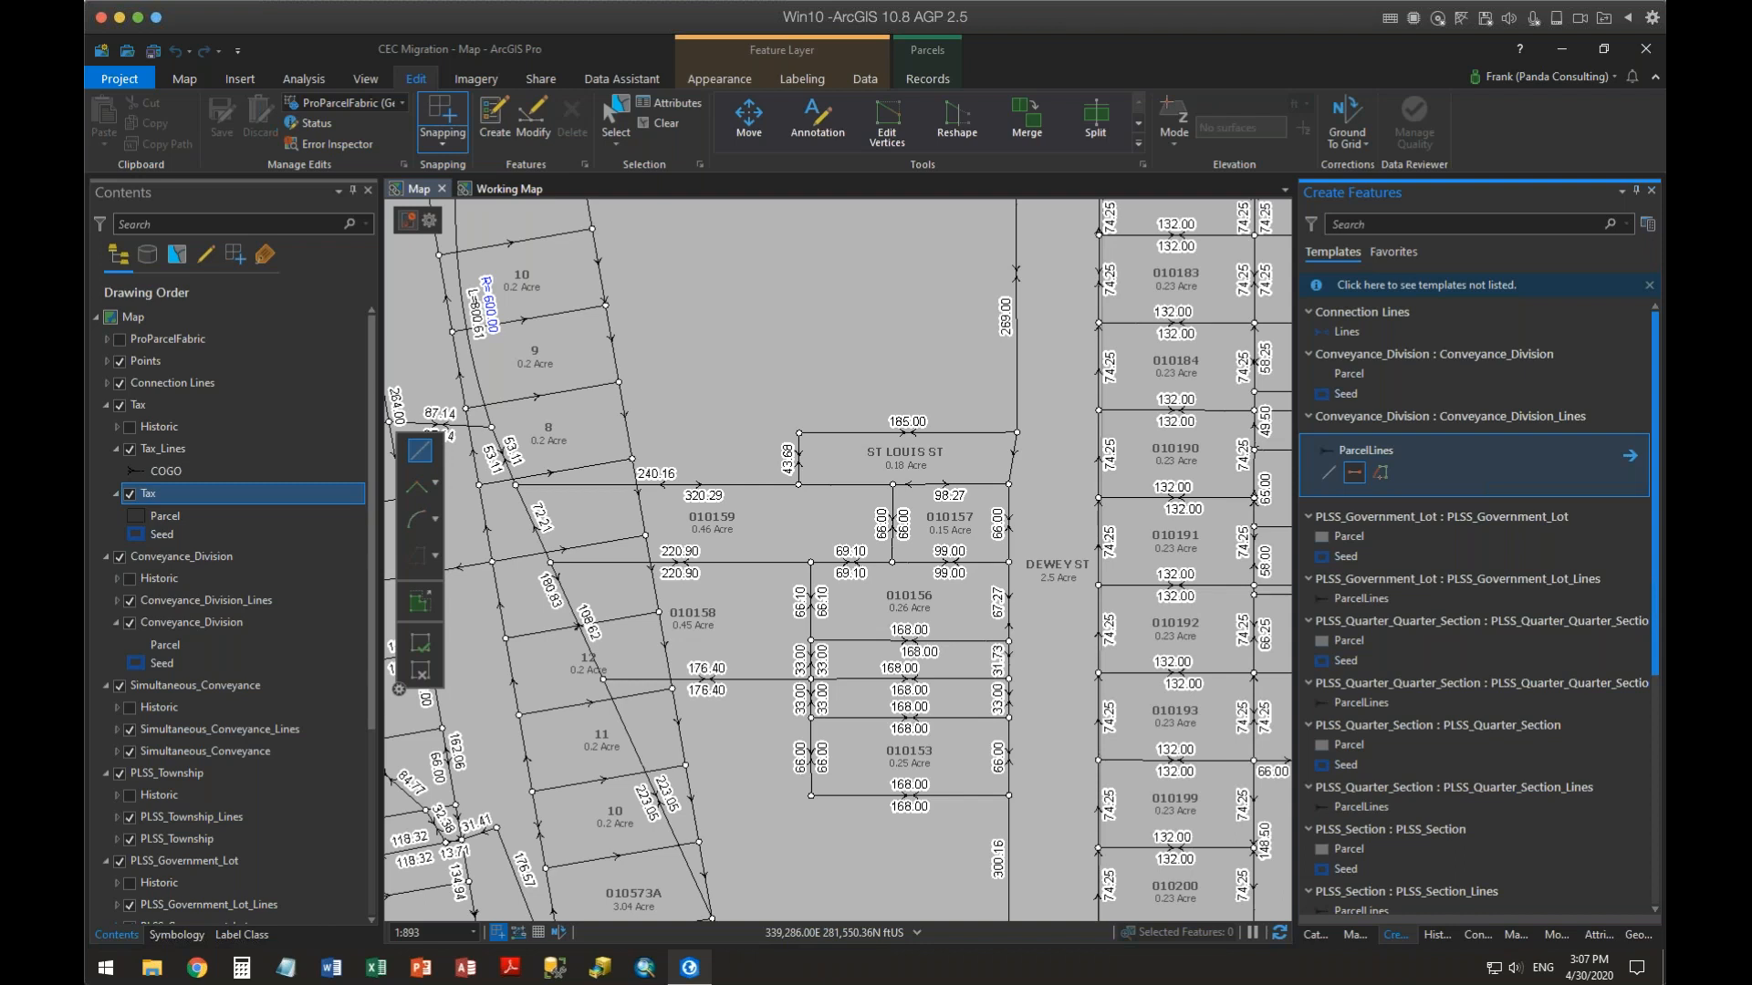
Open the field design view of the Tax layer and review the field data types
right_click(151, 496)
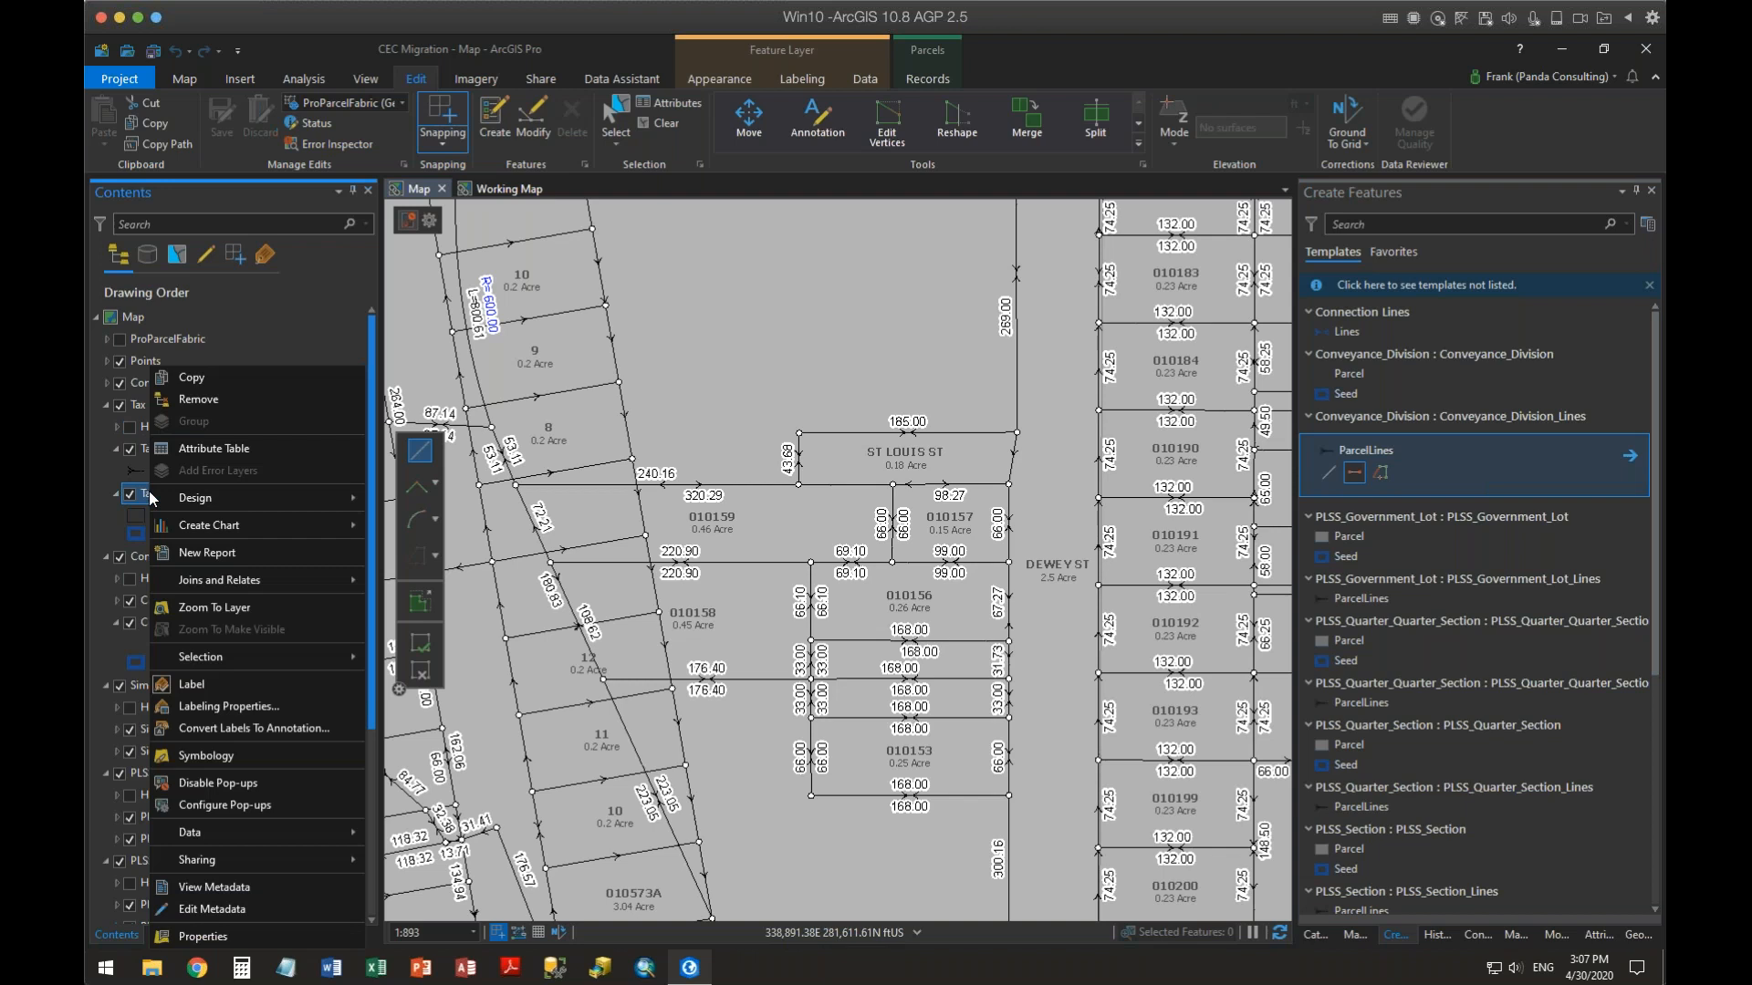
mouse_move(237, 498)
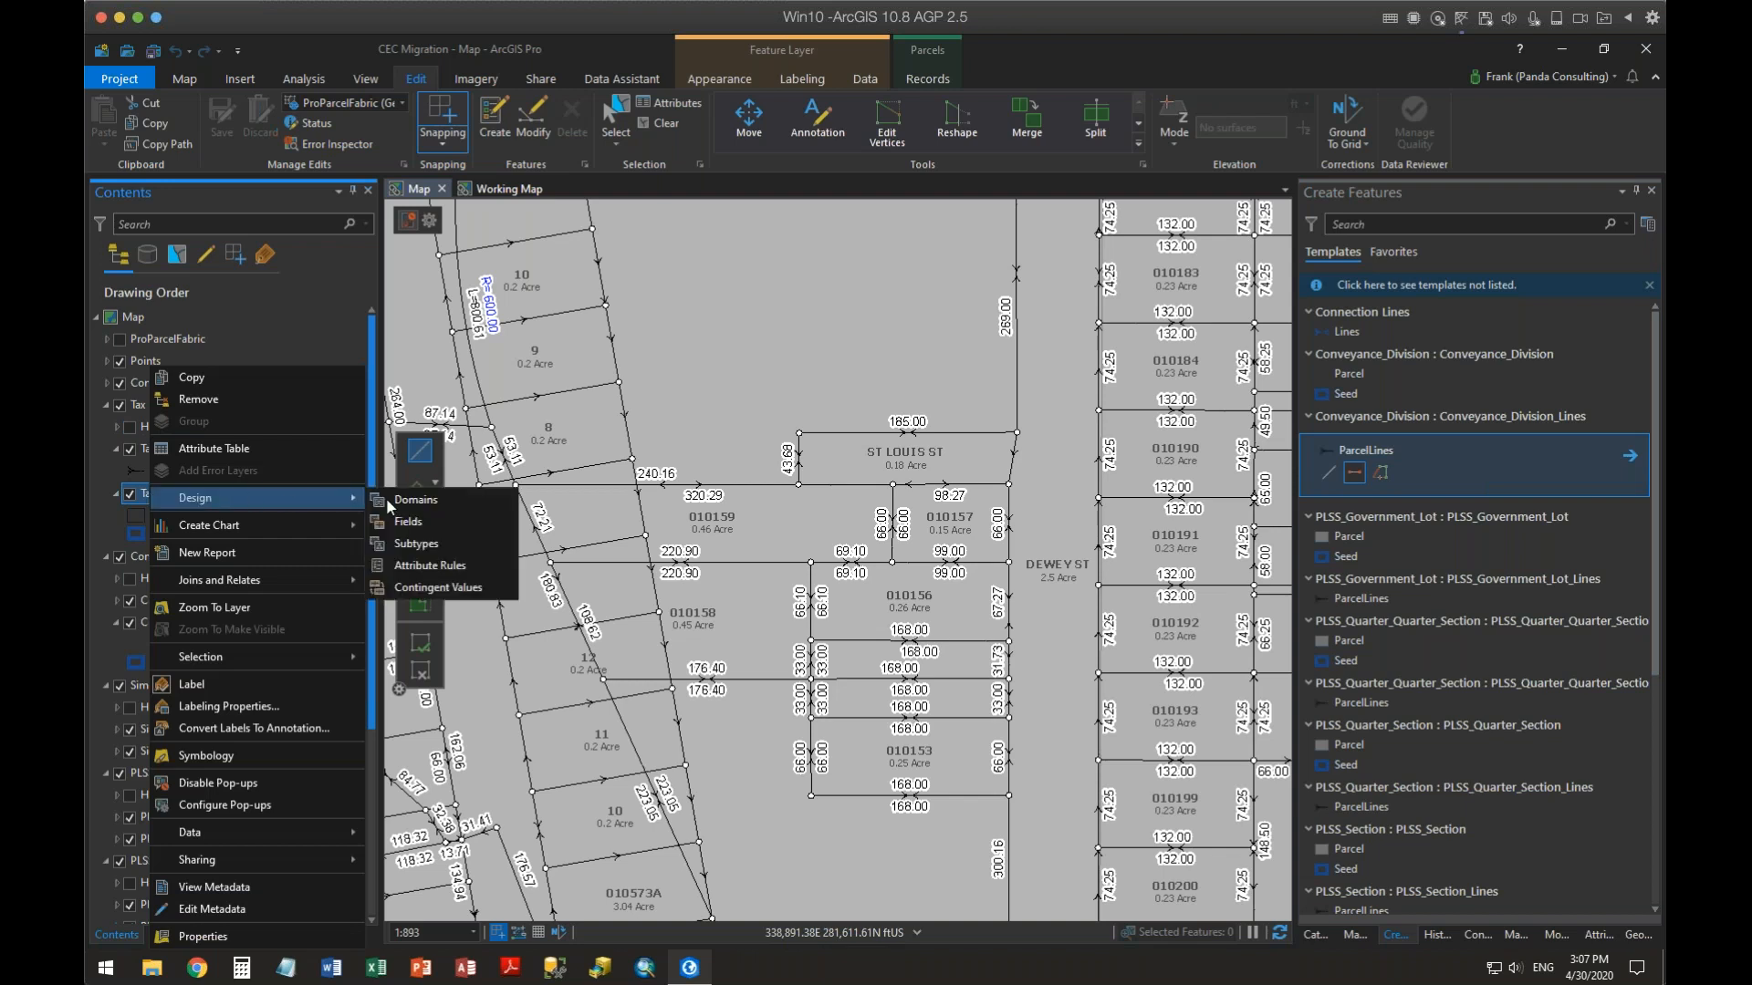
left_click(418, 526)
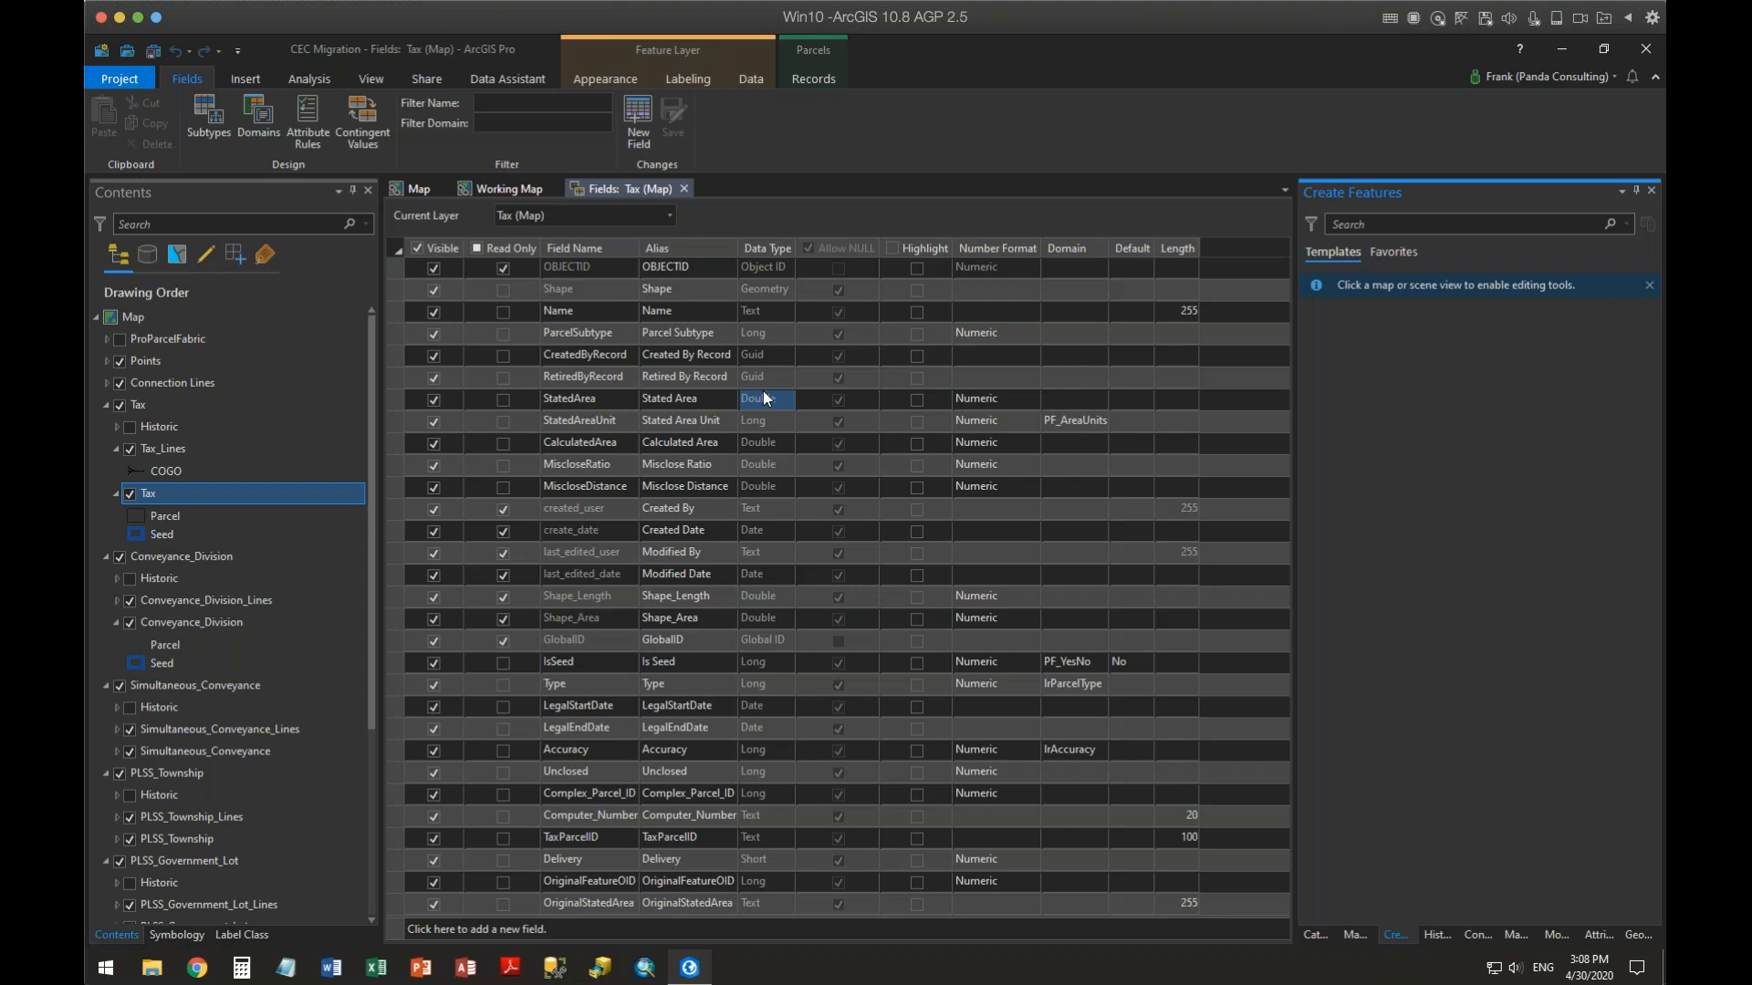
left_click(770, 316)
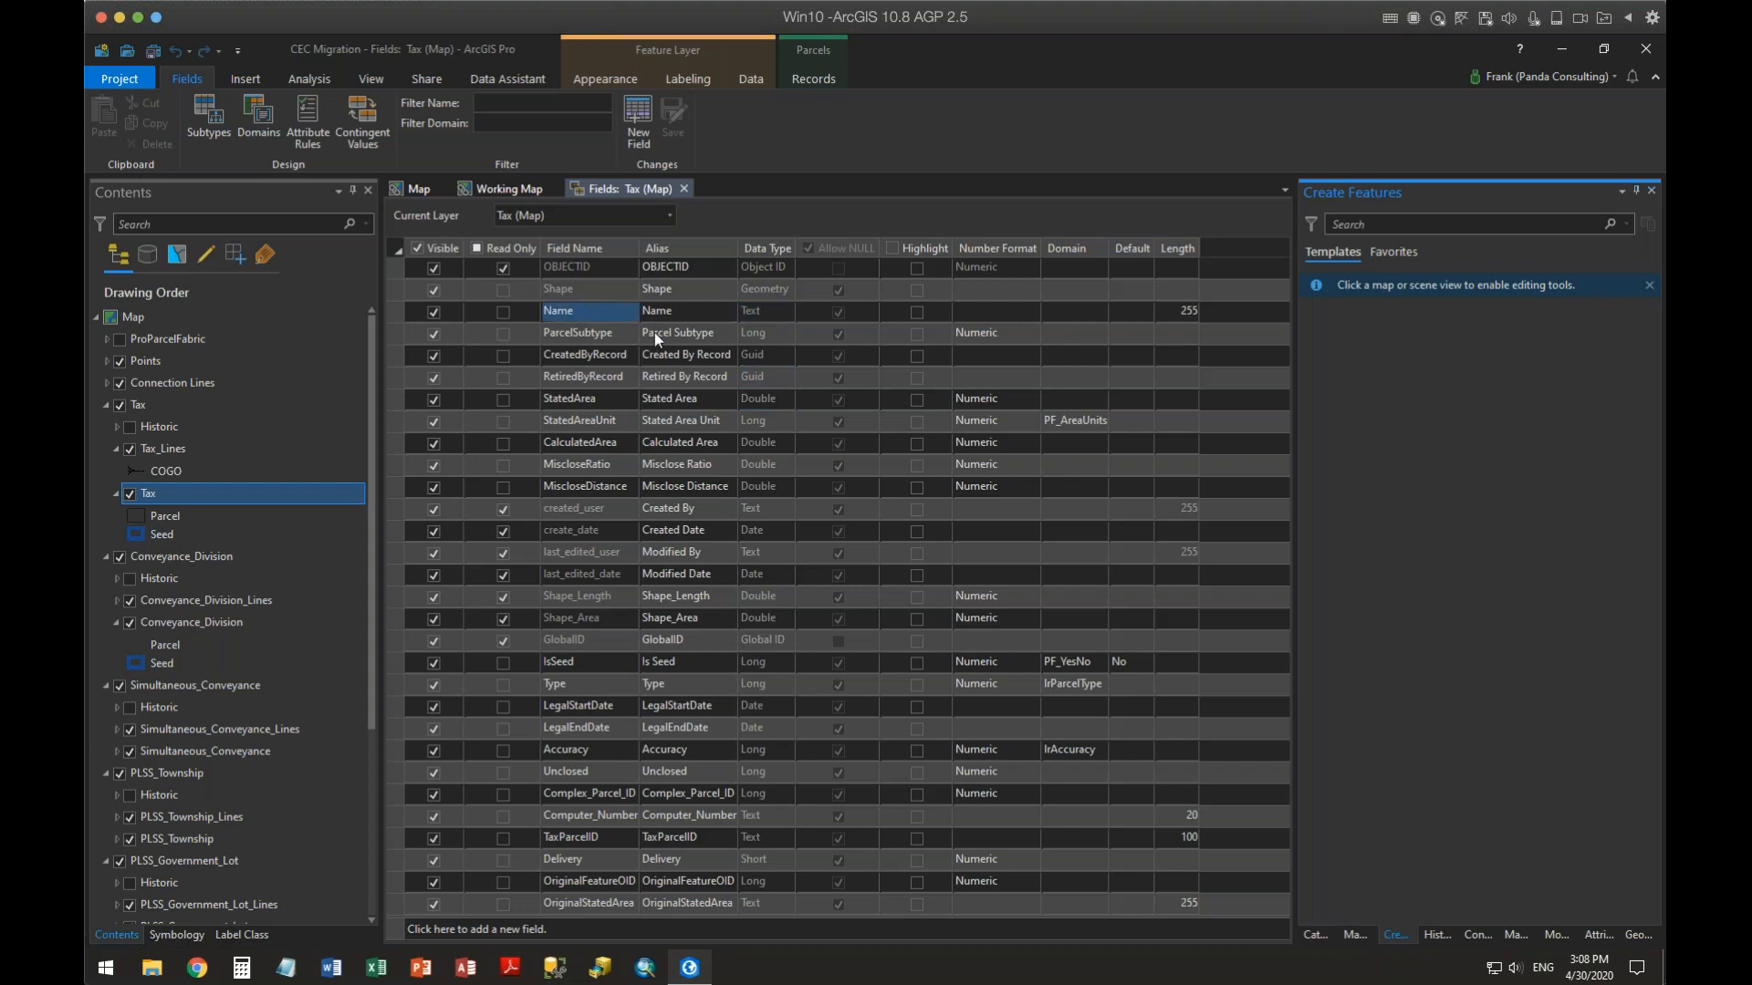
left_click(769, 288)
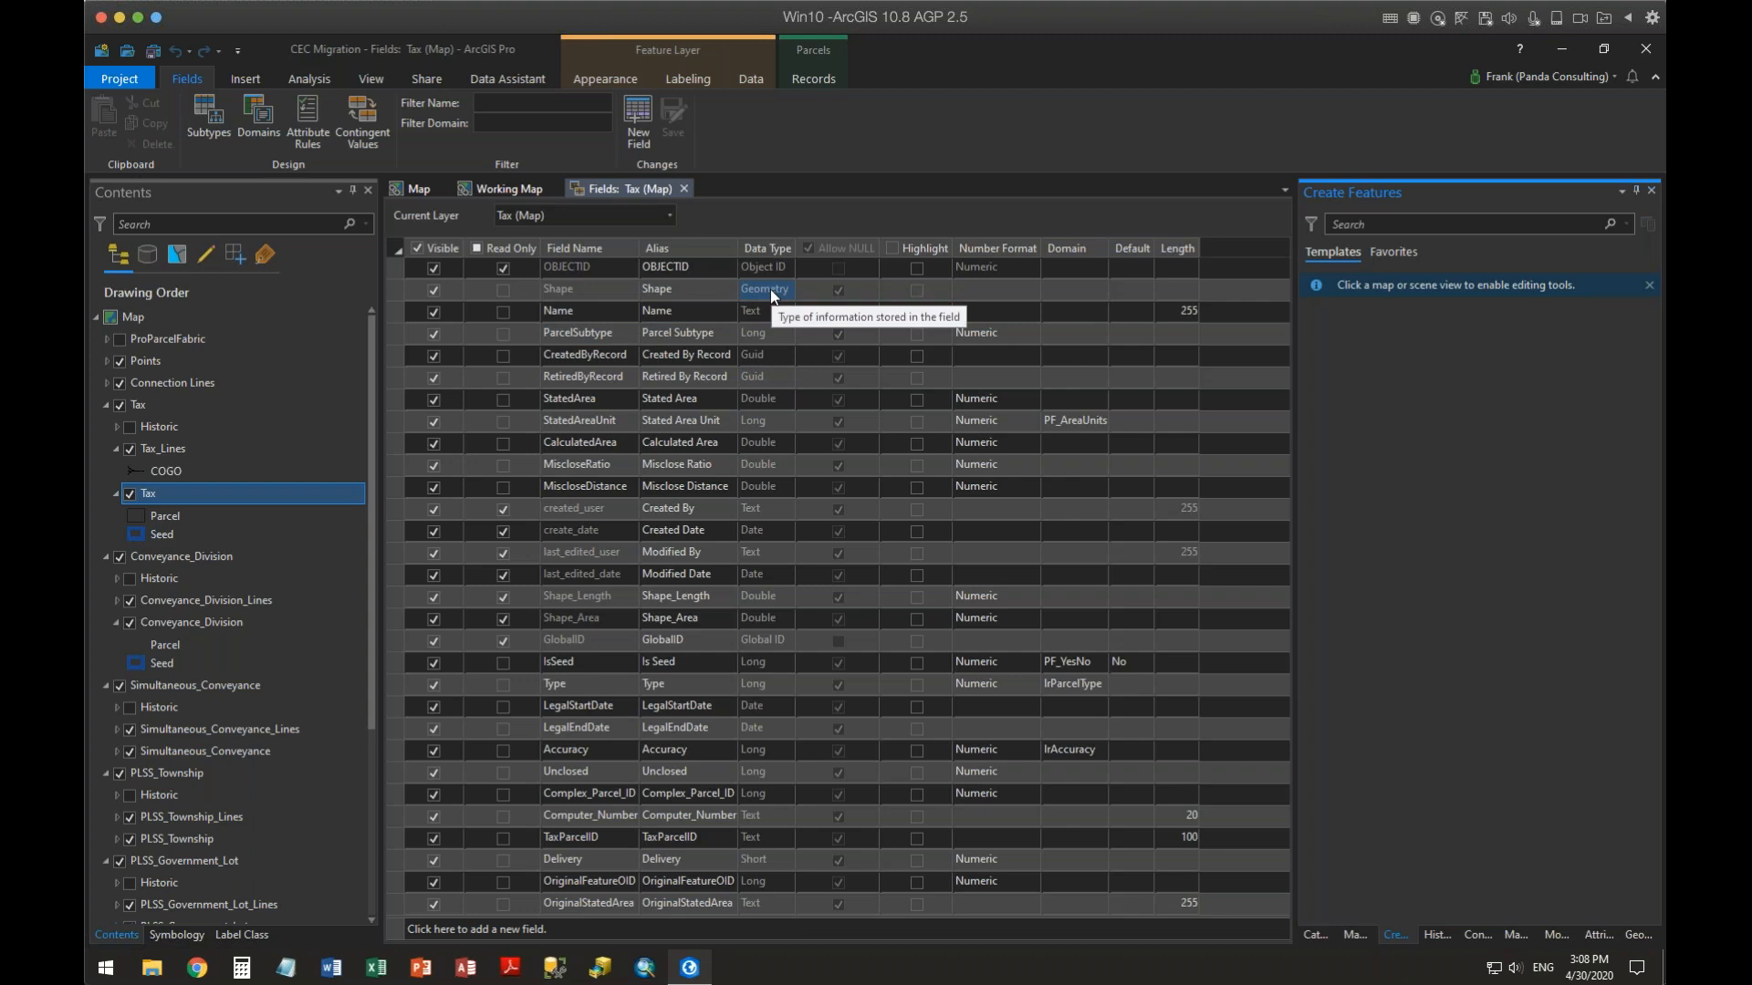
left_click(766, 421)
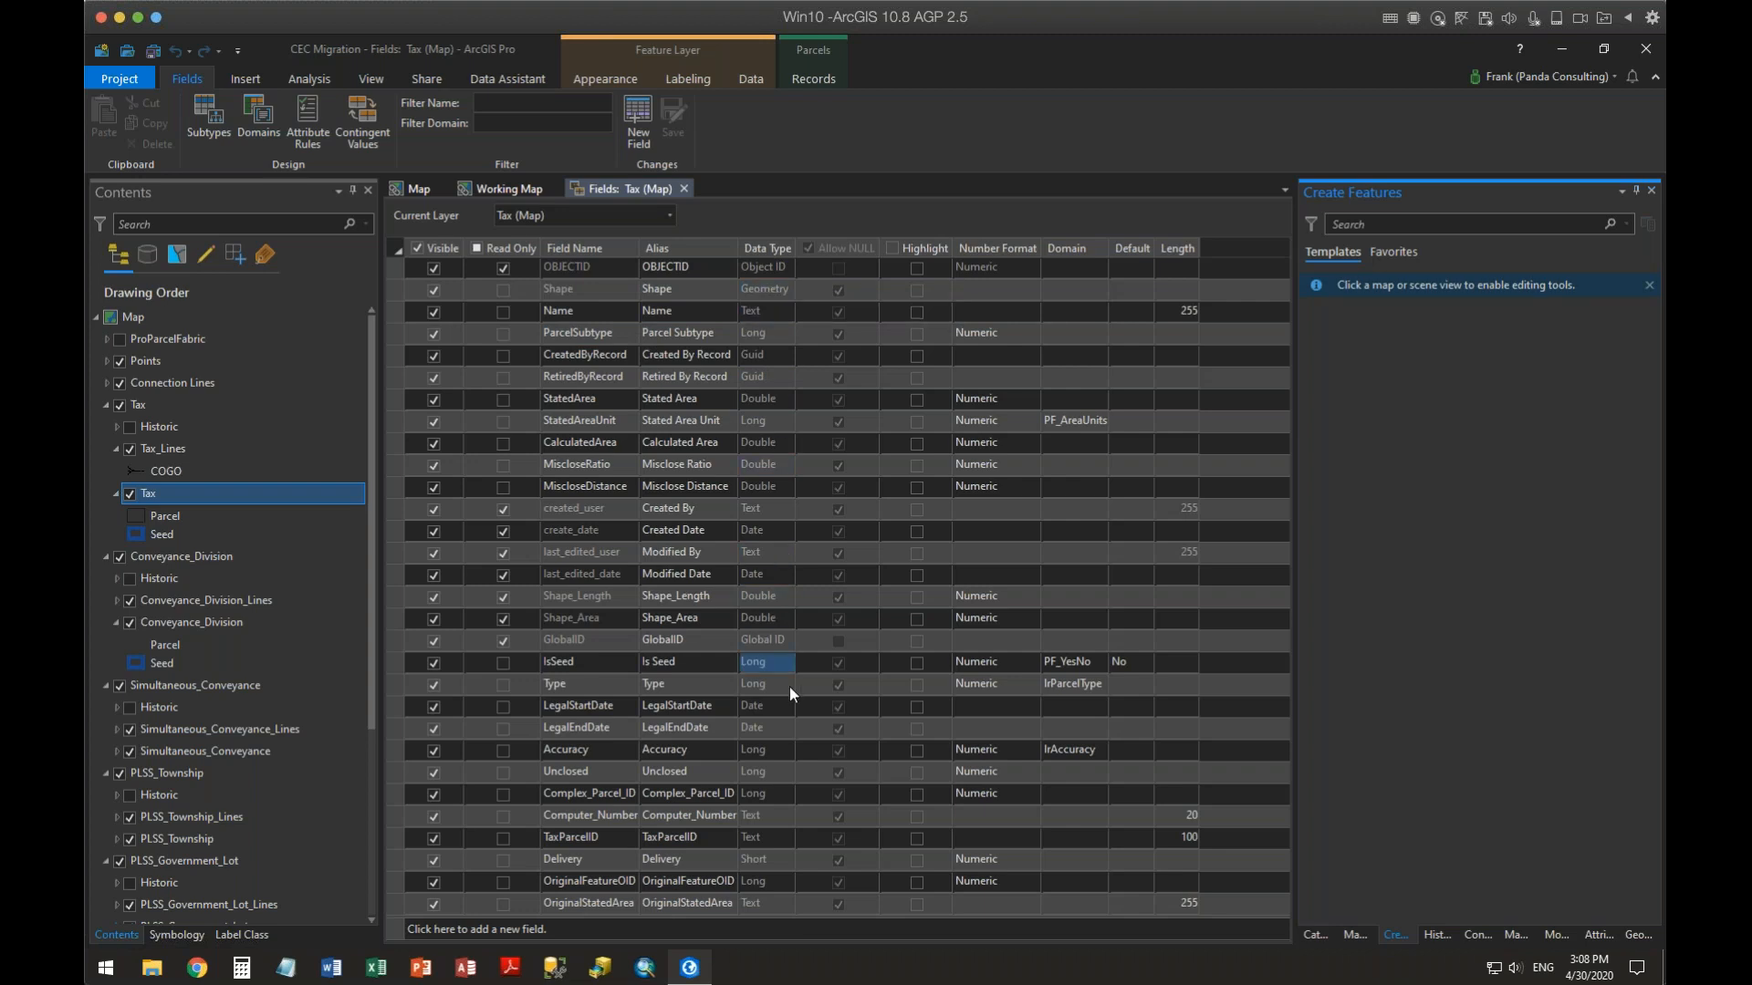
left_click(679, 645)
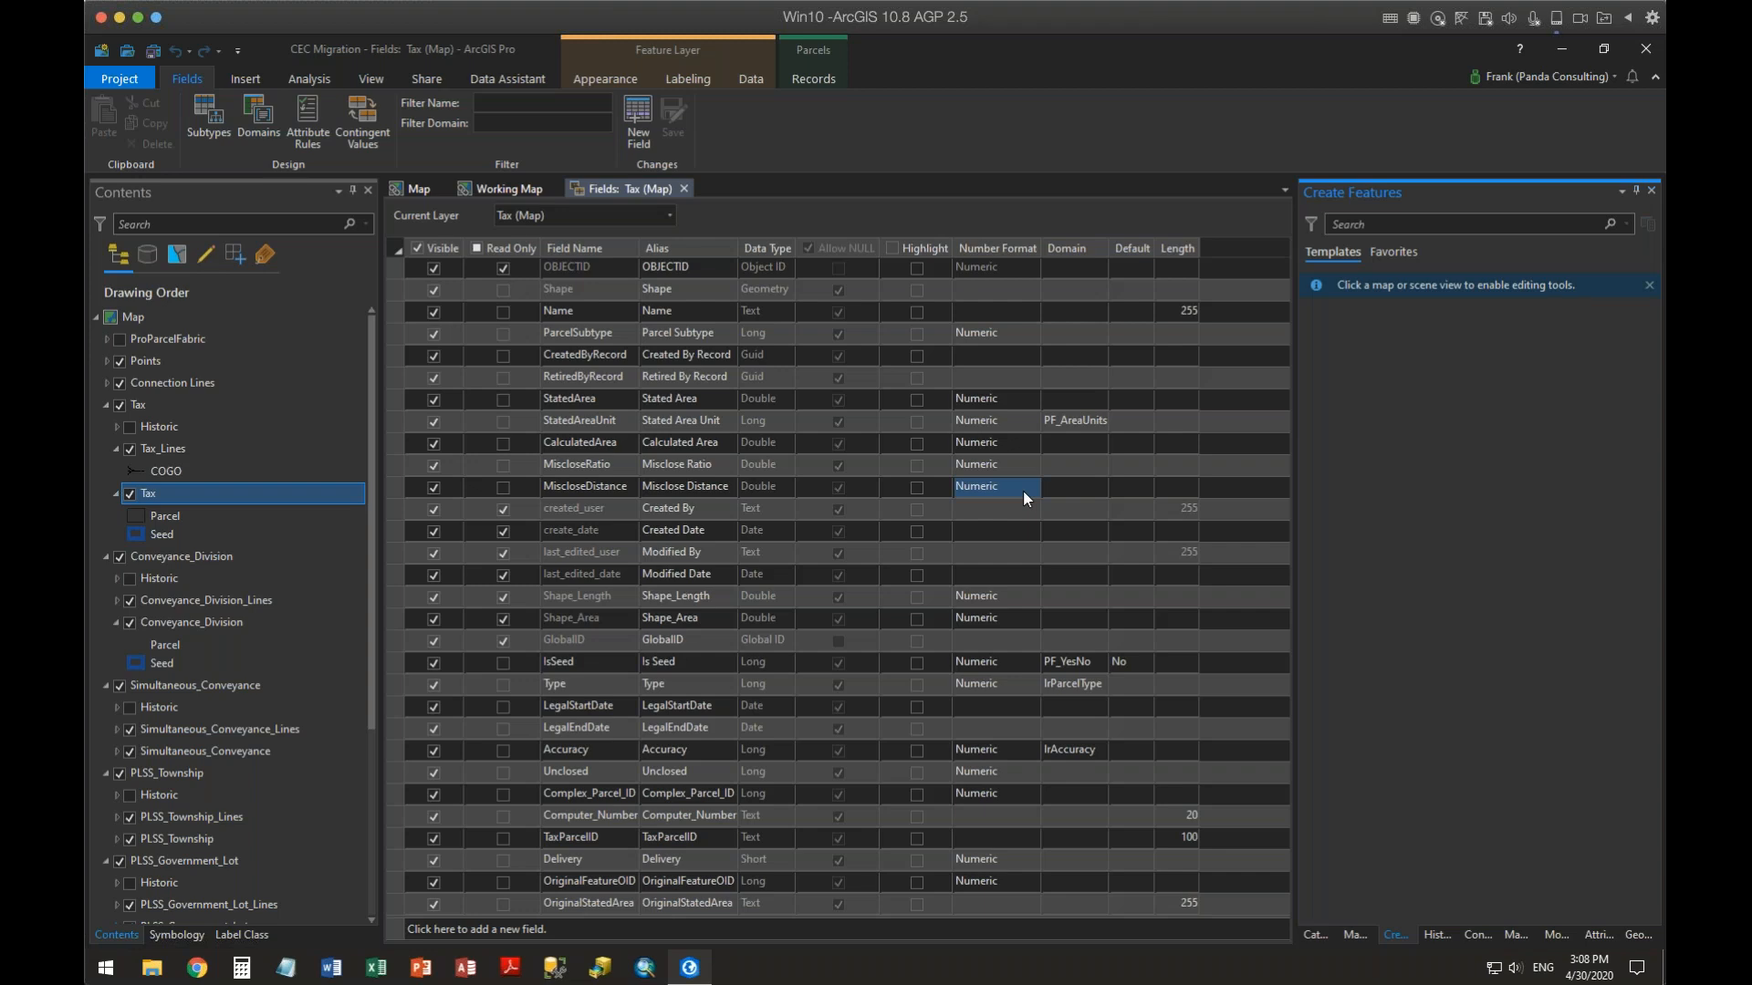
Turn on Highlight for the StatedArea field of the Tax layer
left_click(445, 422)
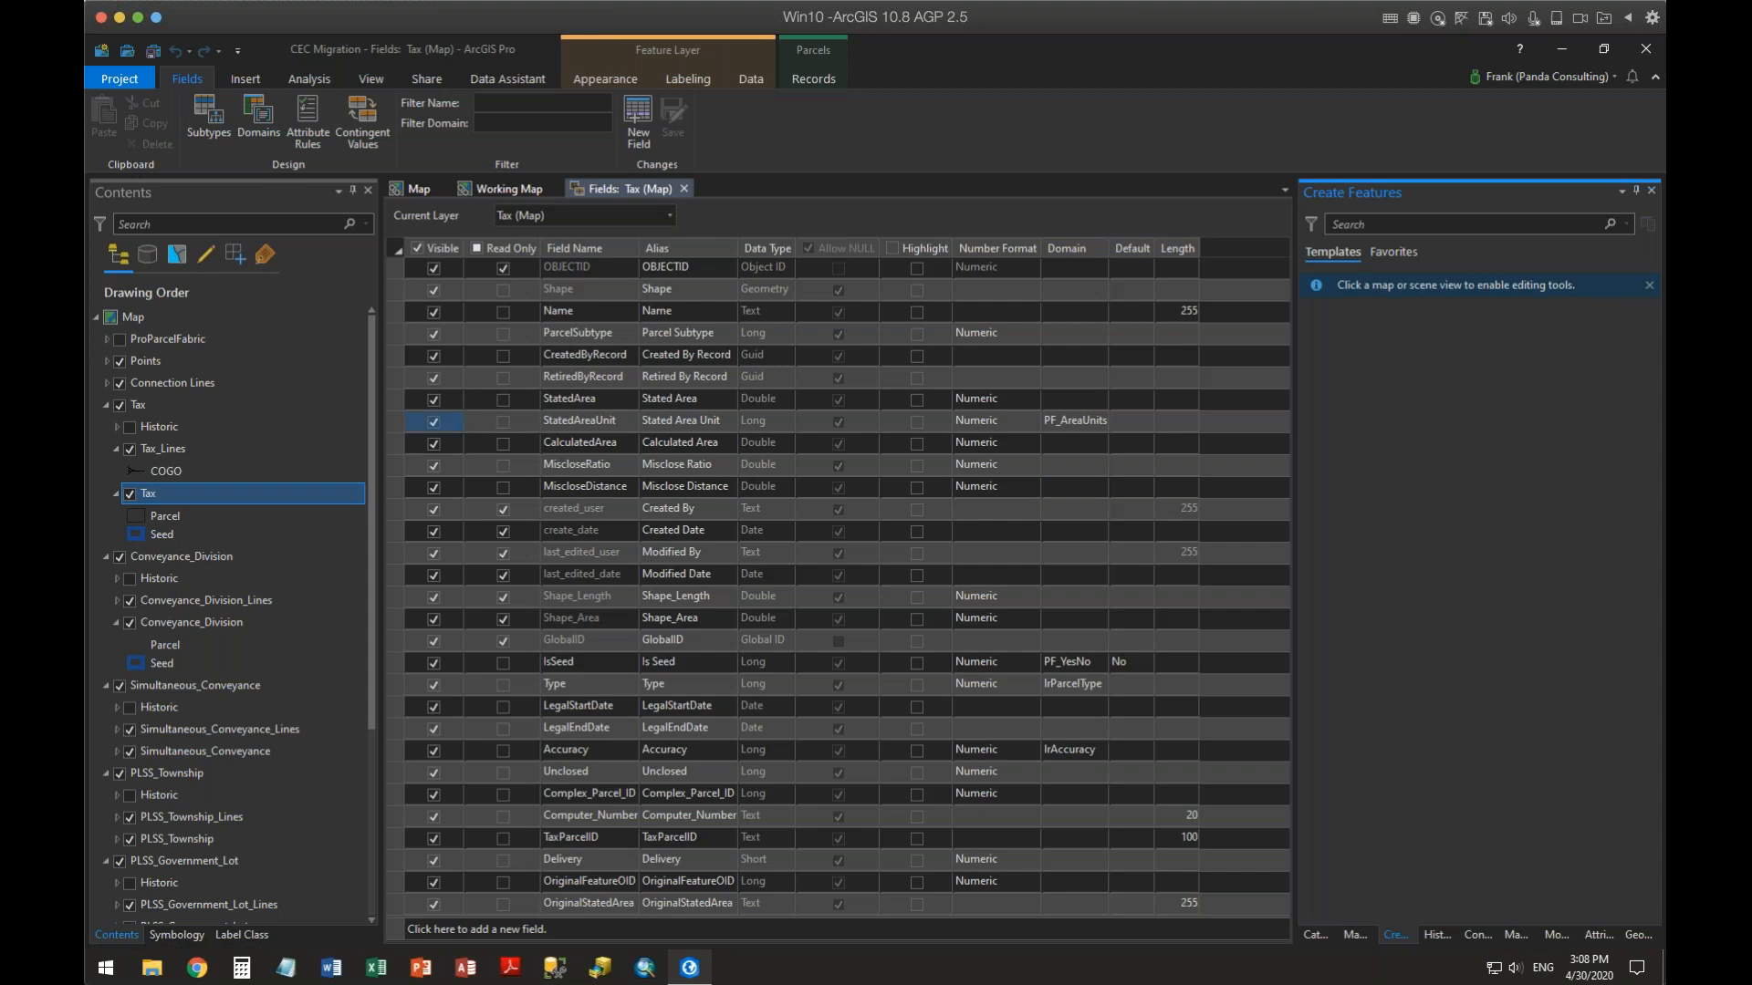
left_click(397, 400)
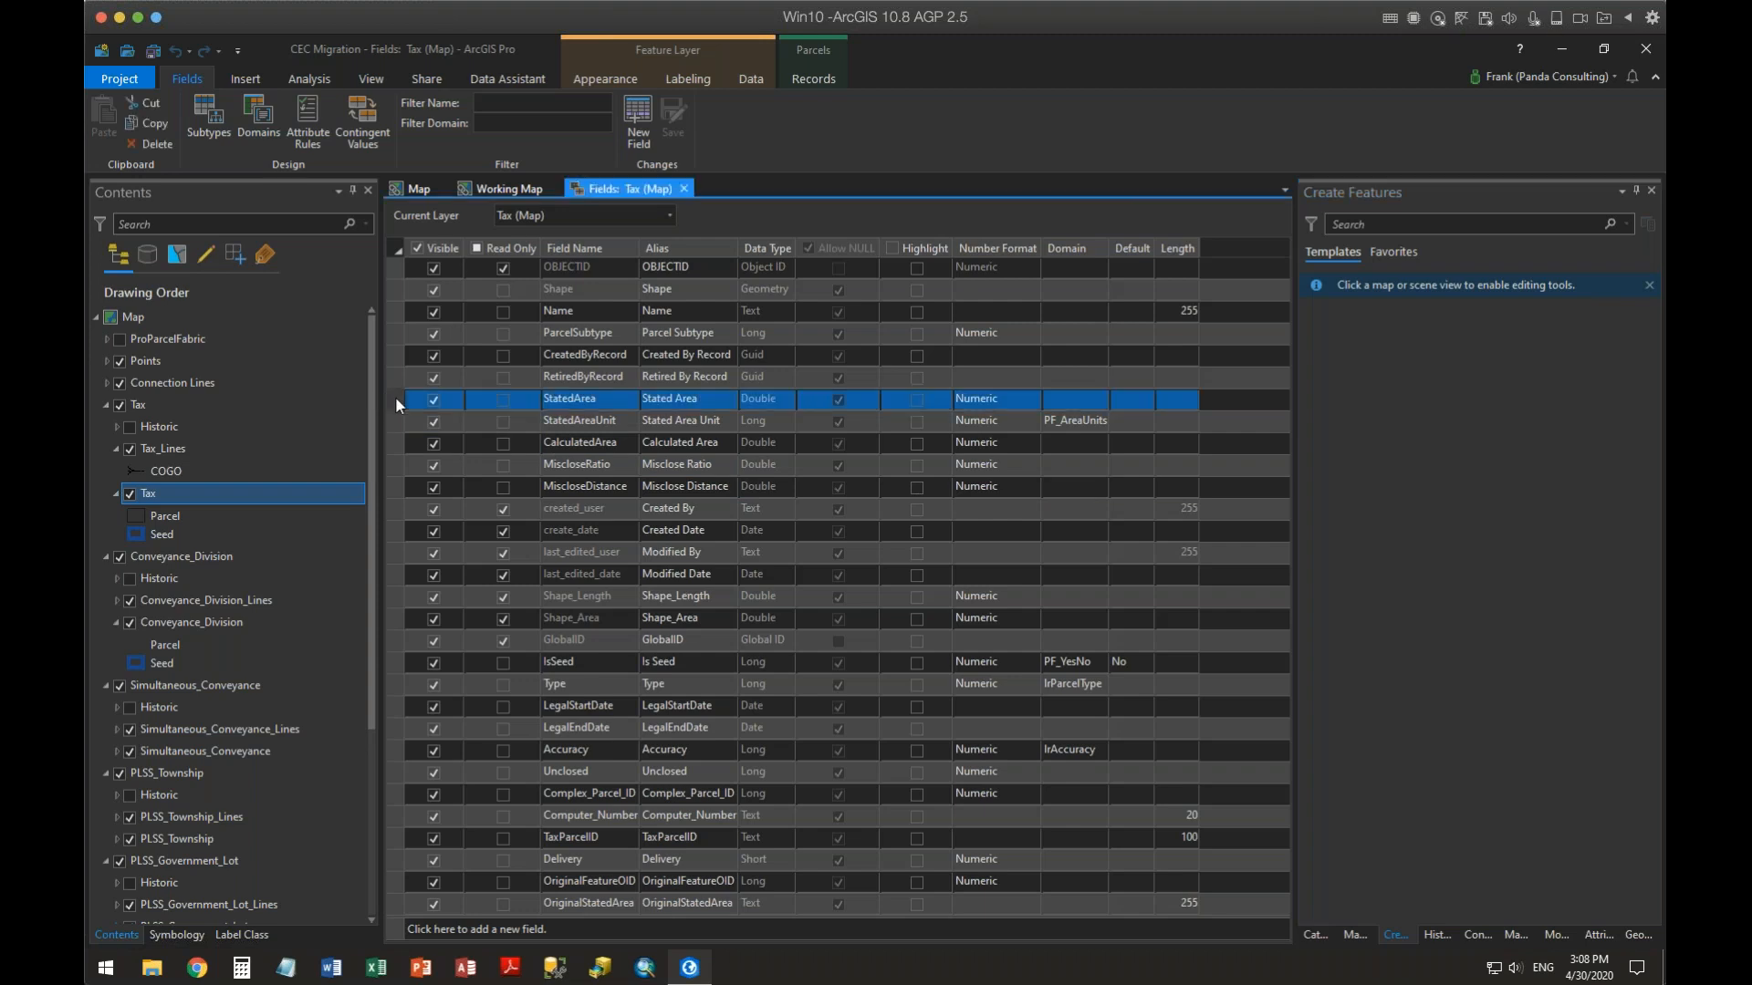
left_click(917, 402)
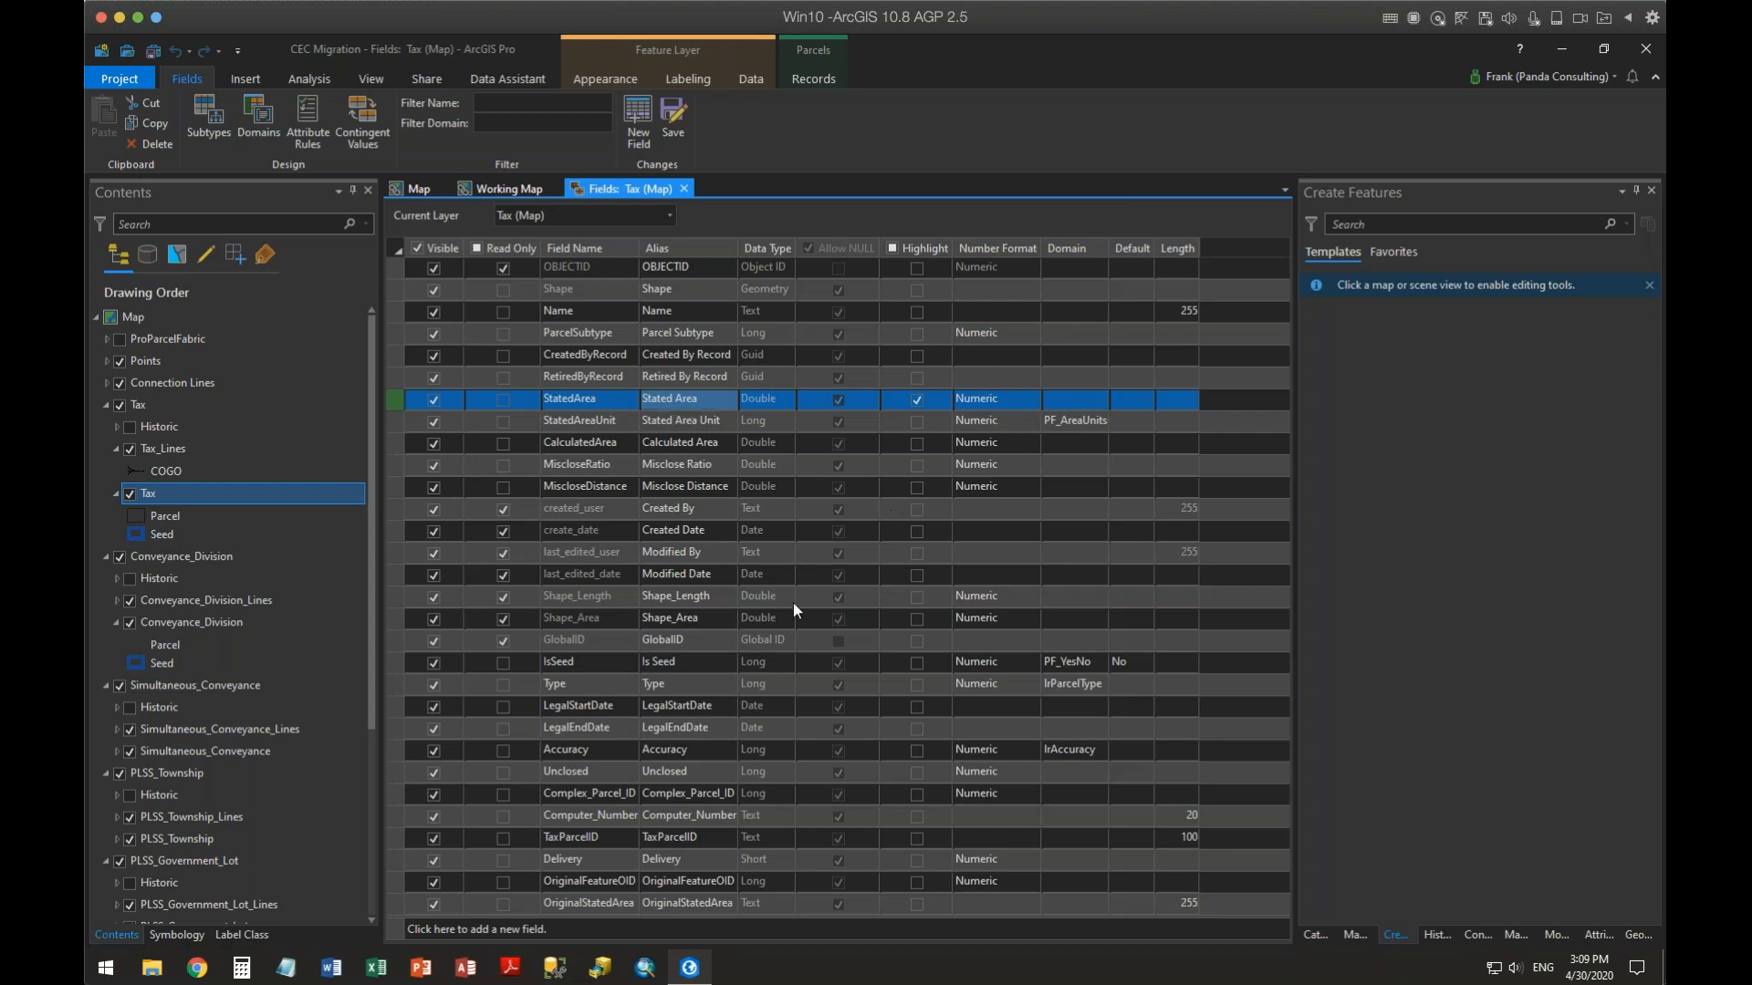
Edit the StatedArea number format to lower the decimal places and show thousands separators, then save the field changes
left_click(1033, 399)
left_click(1033, 399)
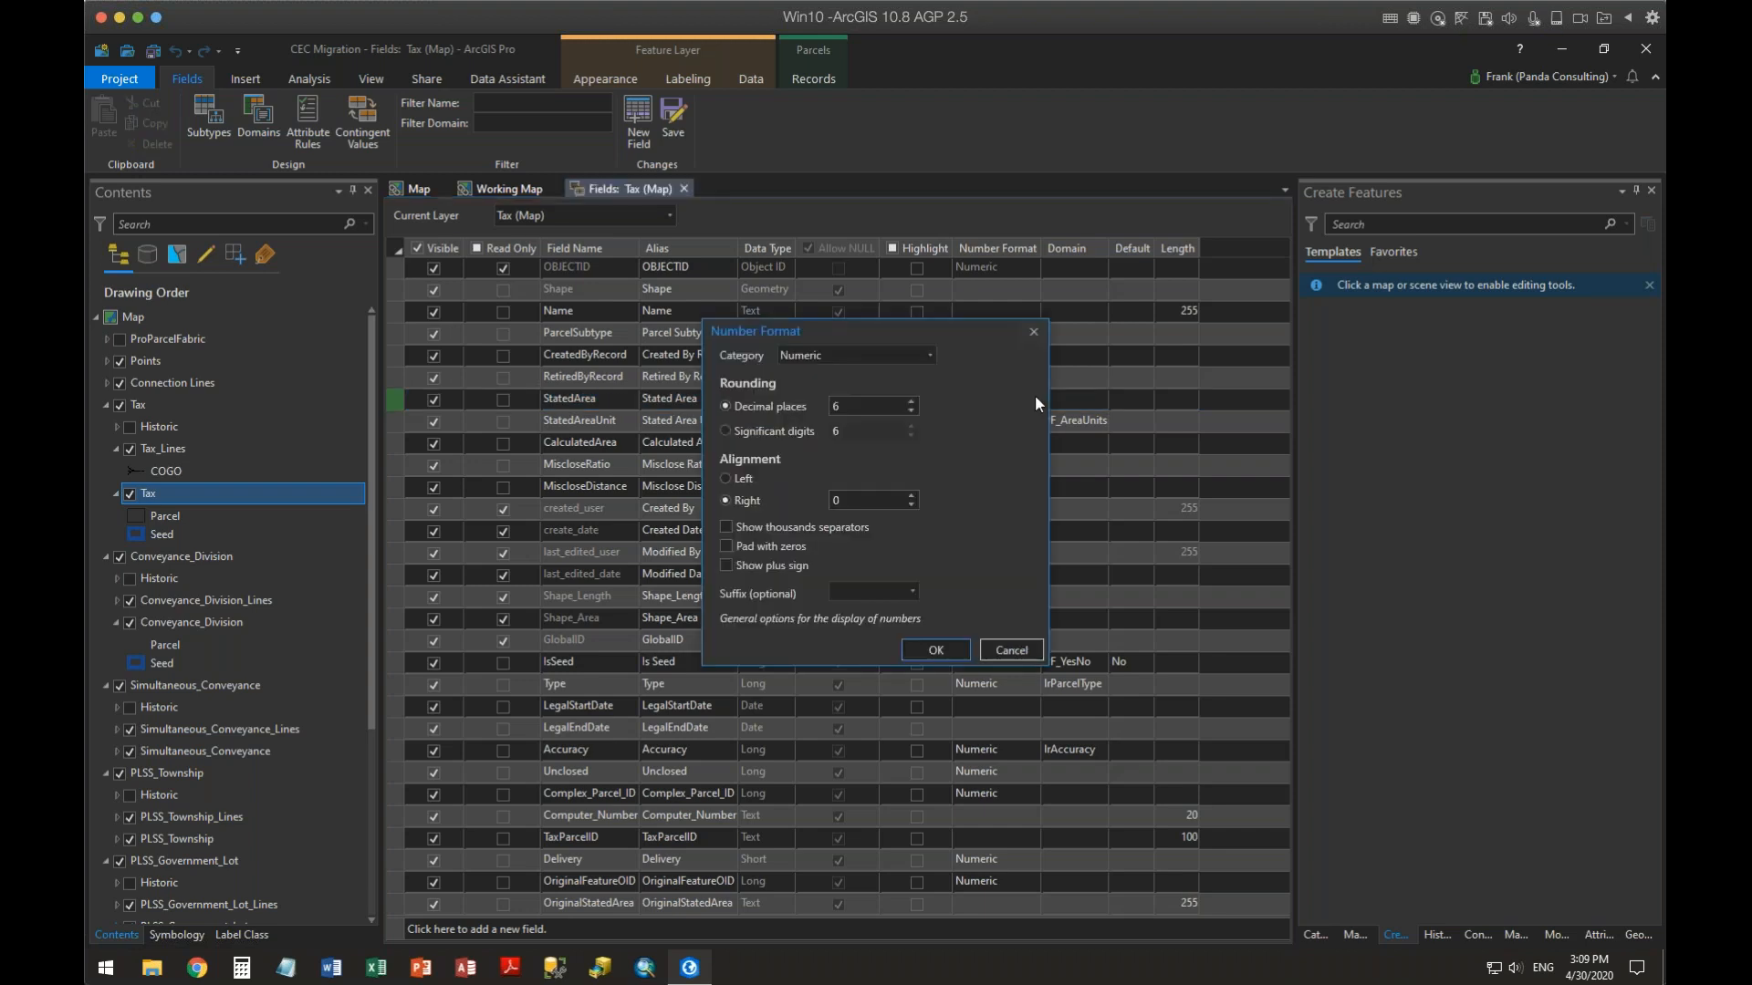
left_click_drag(949, 325, 718, 296)
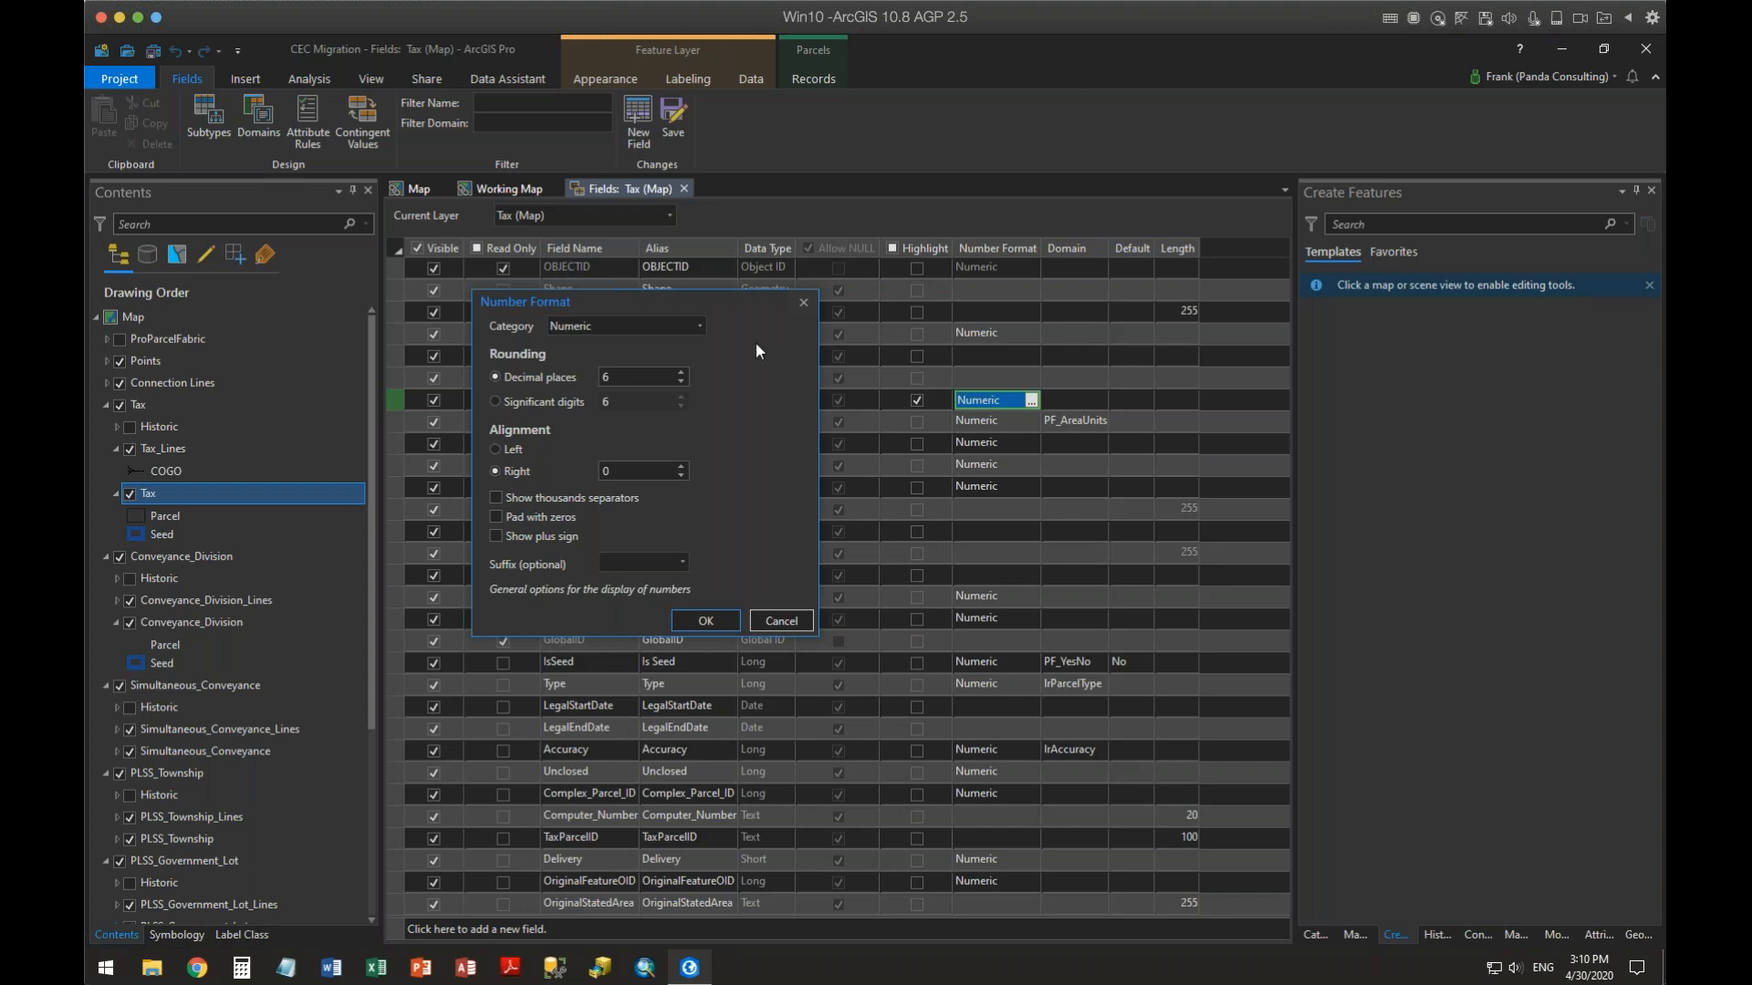
left_click(702, 330)
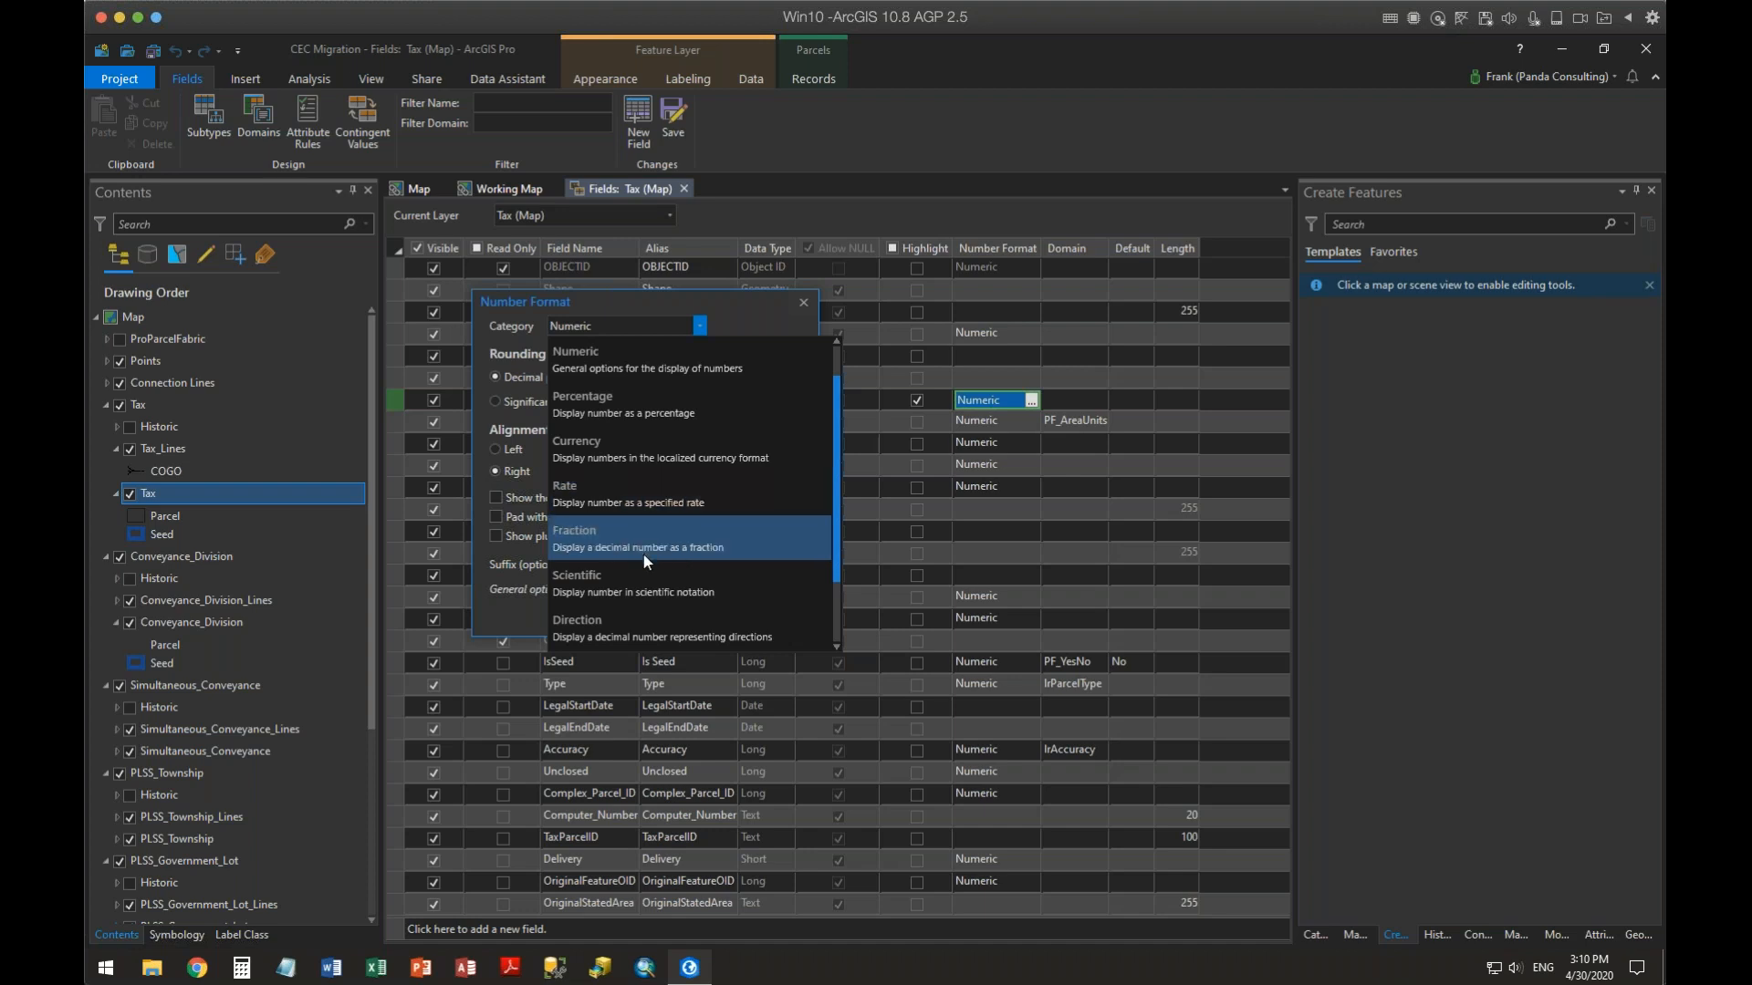
scroll(678, 593, "down", 1)
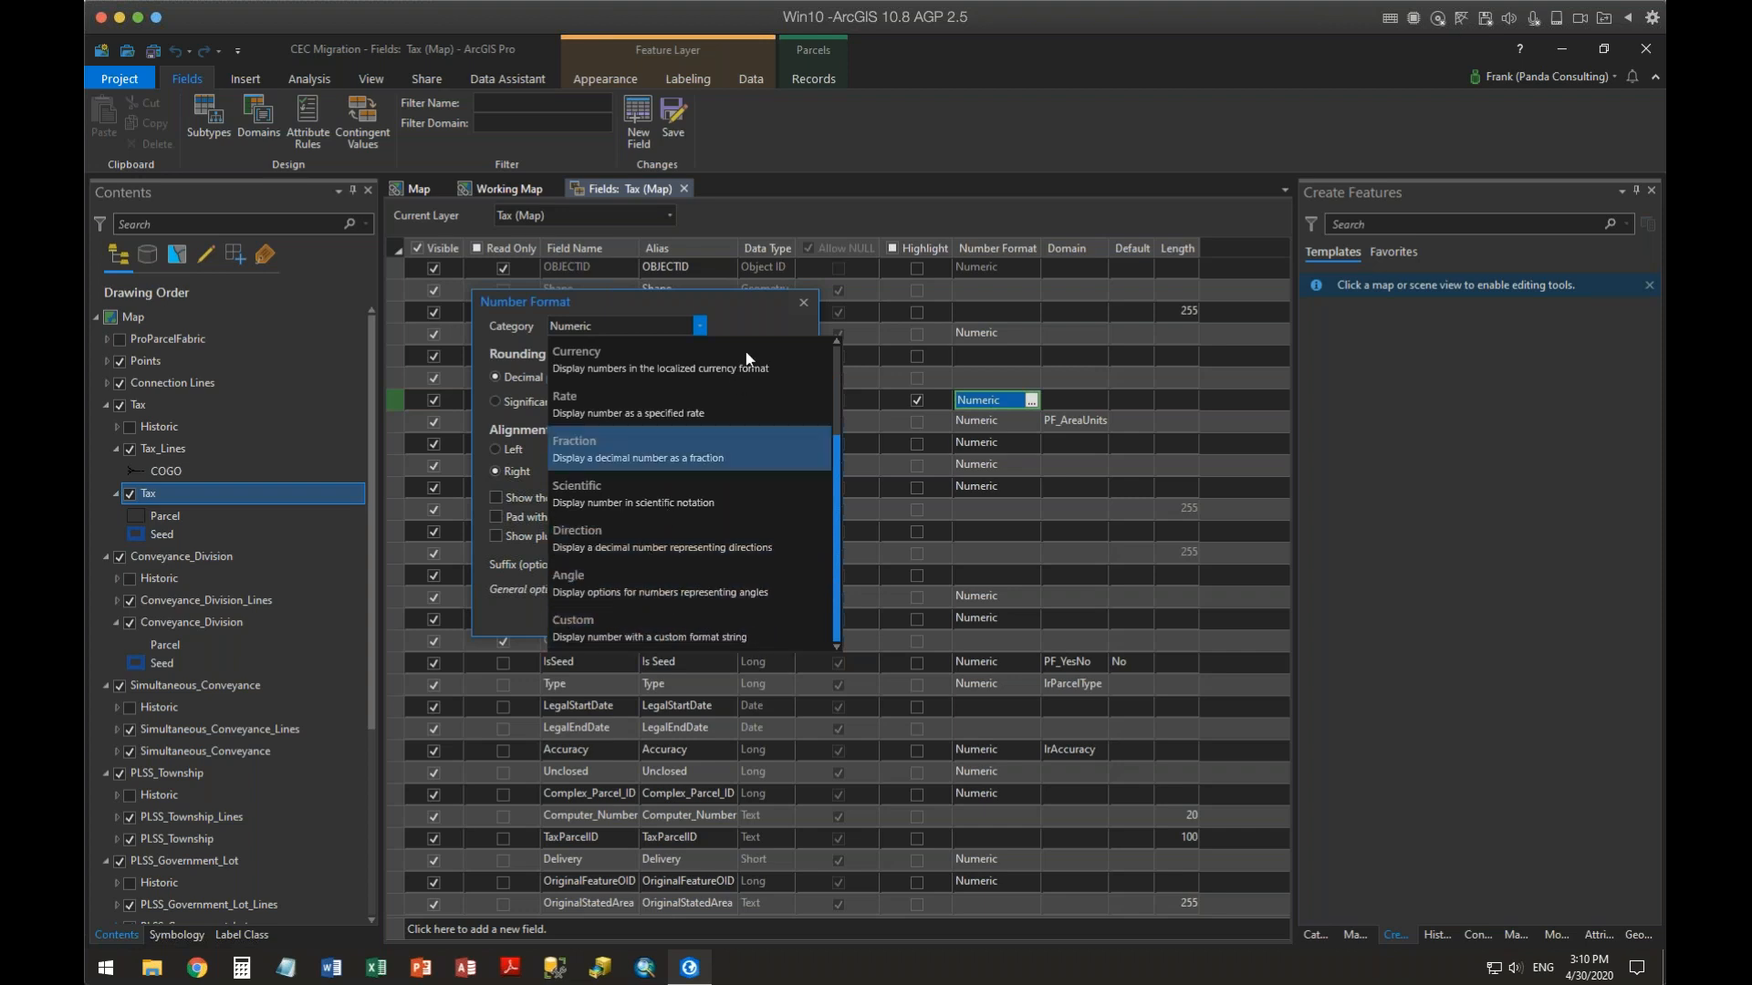
left_click(741, 314)
left_click_drag(719, 297, 746, 422)
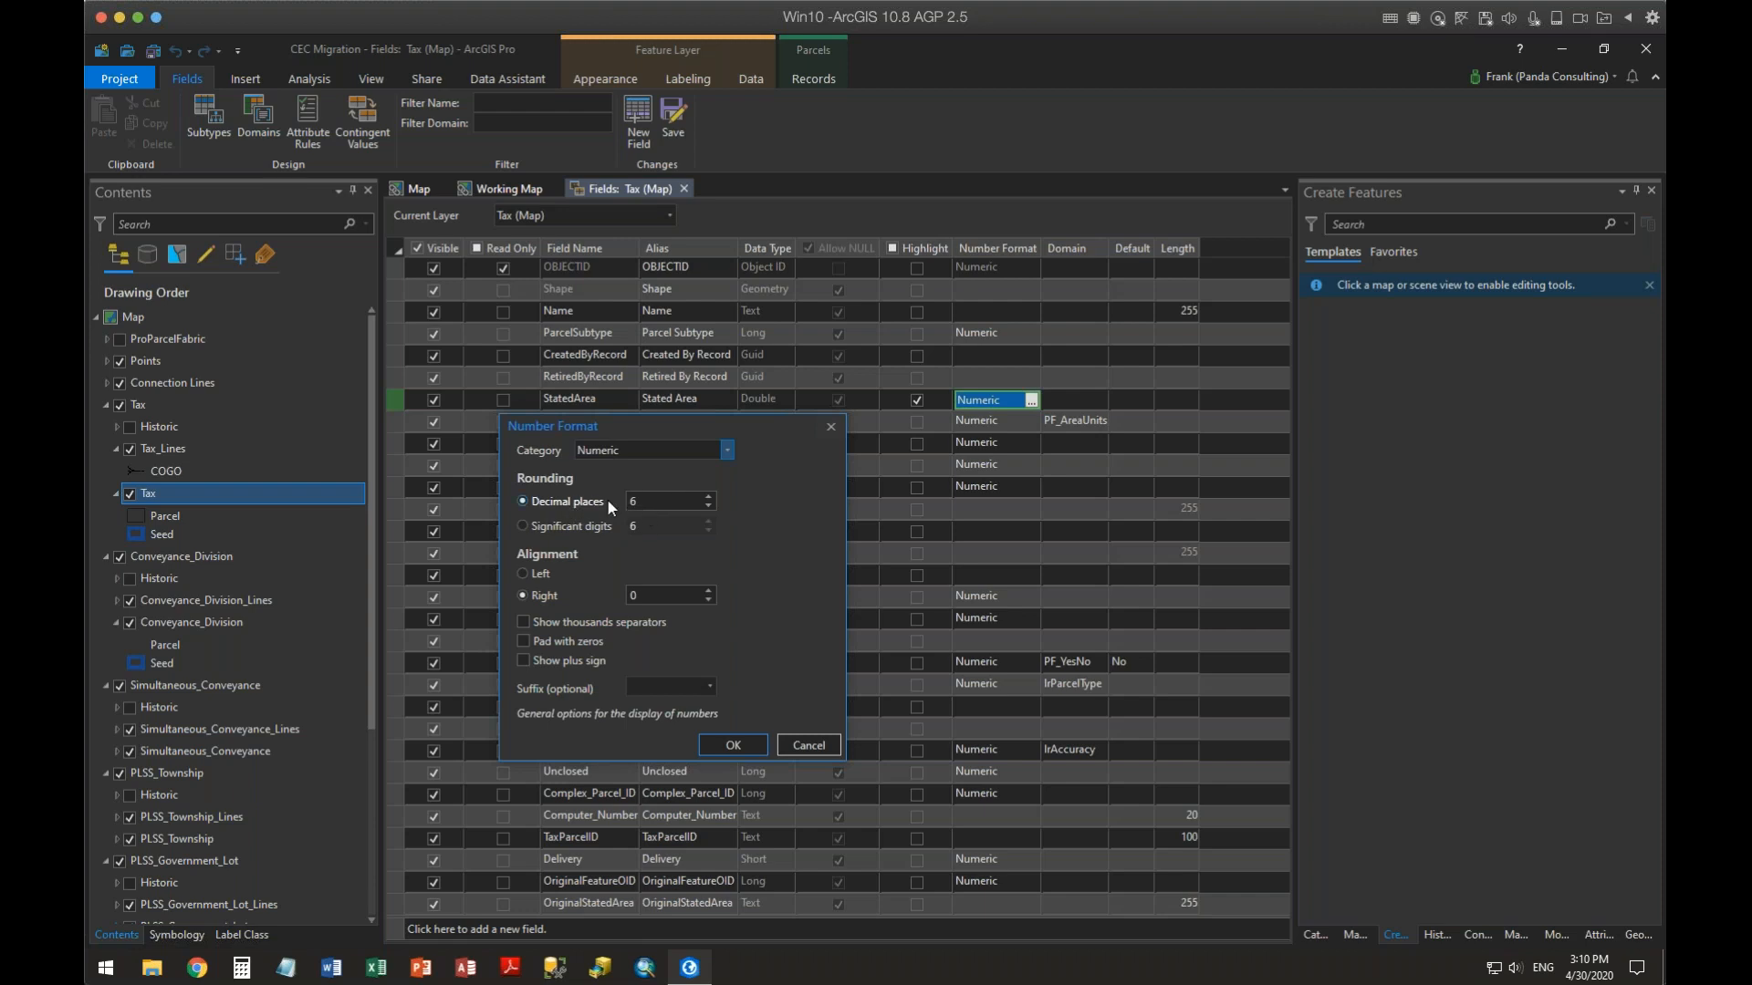
left_click(708, 507)
left_click(524, 623)
left_click(733, 742)
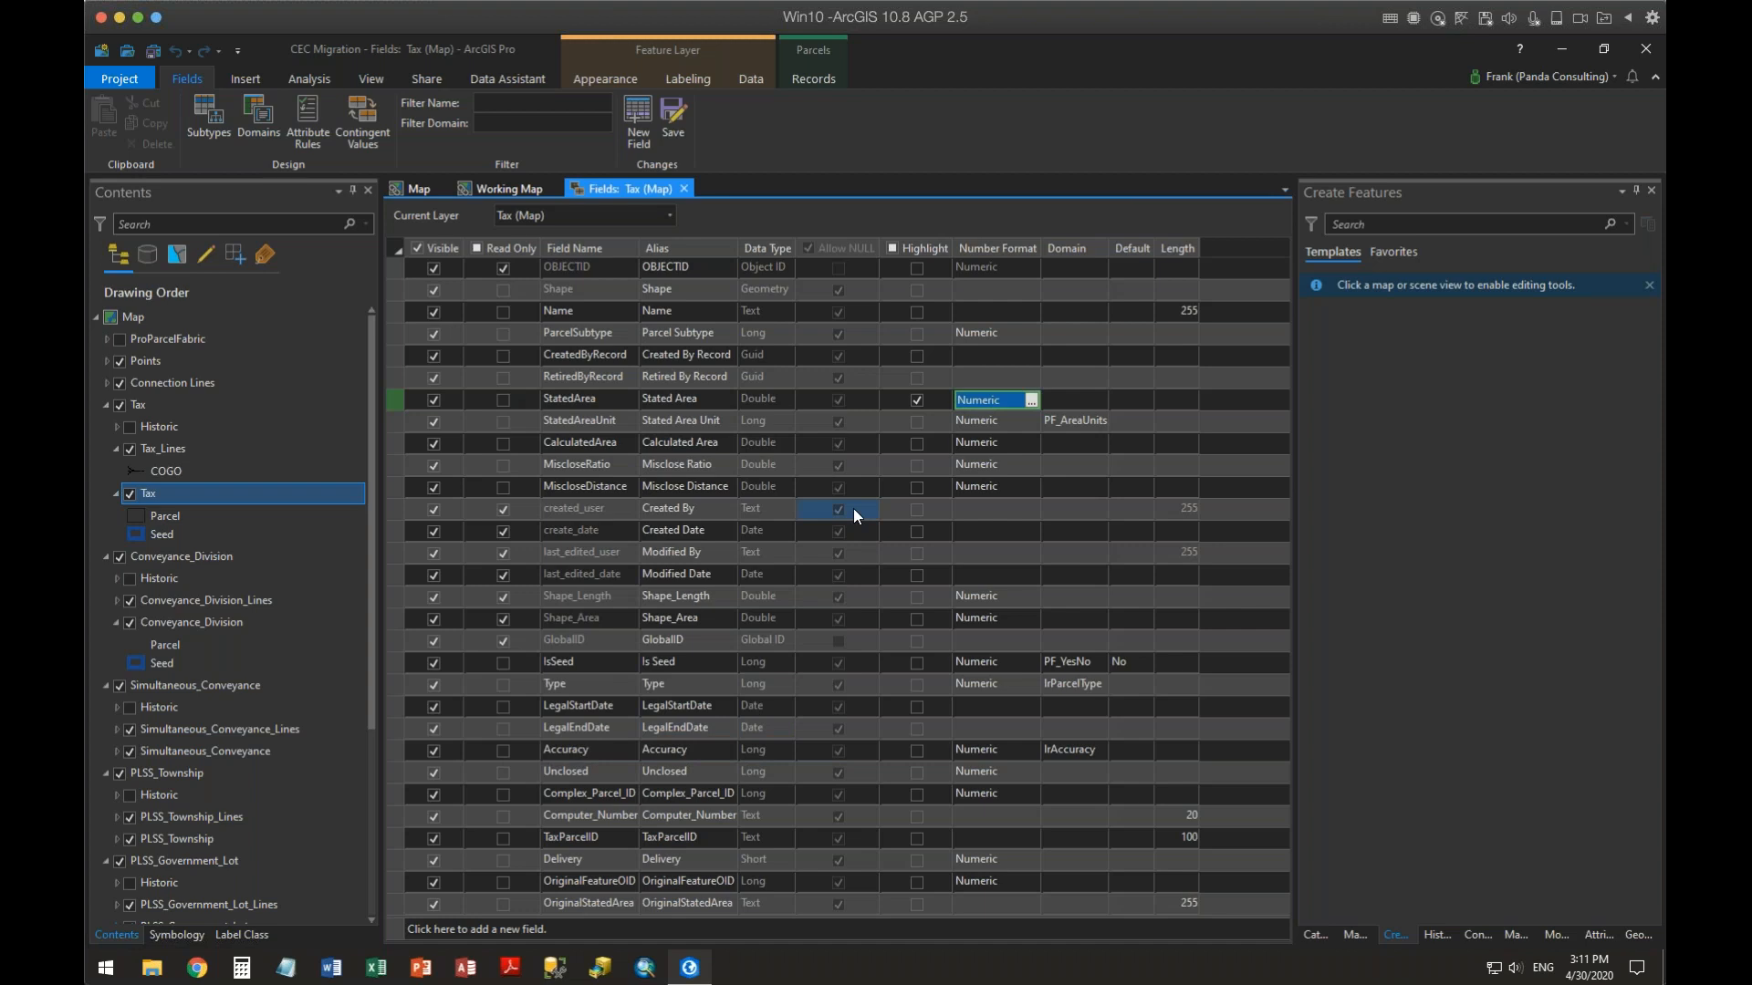
left_click(681, 119)
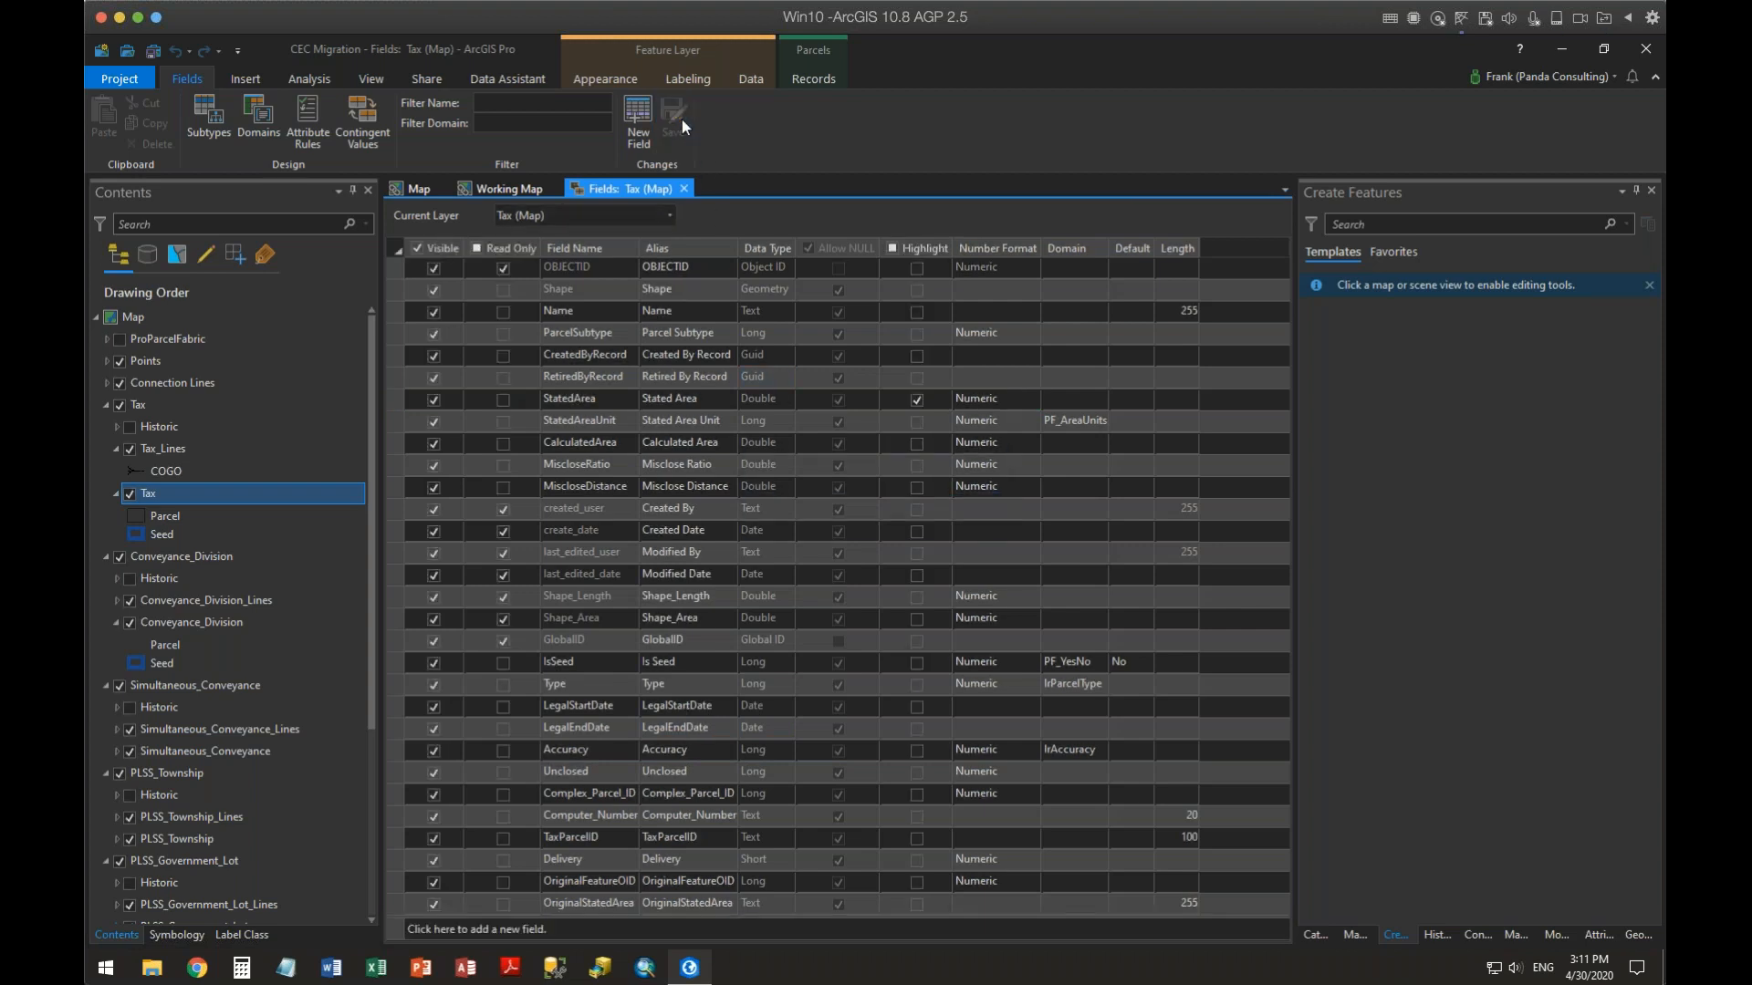
Open the Tax attribute table and scroll to the Stated Area and Calculated Area columns
right_click(192, 497)
left_click(258, 118)
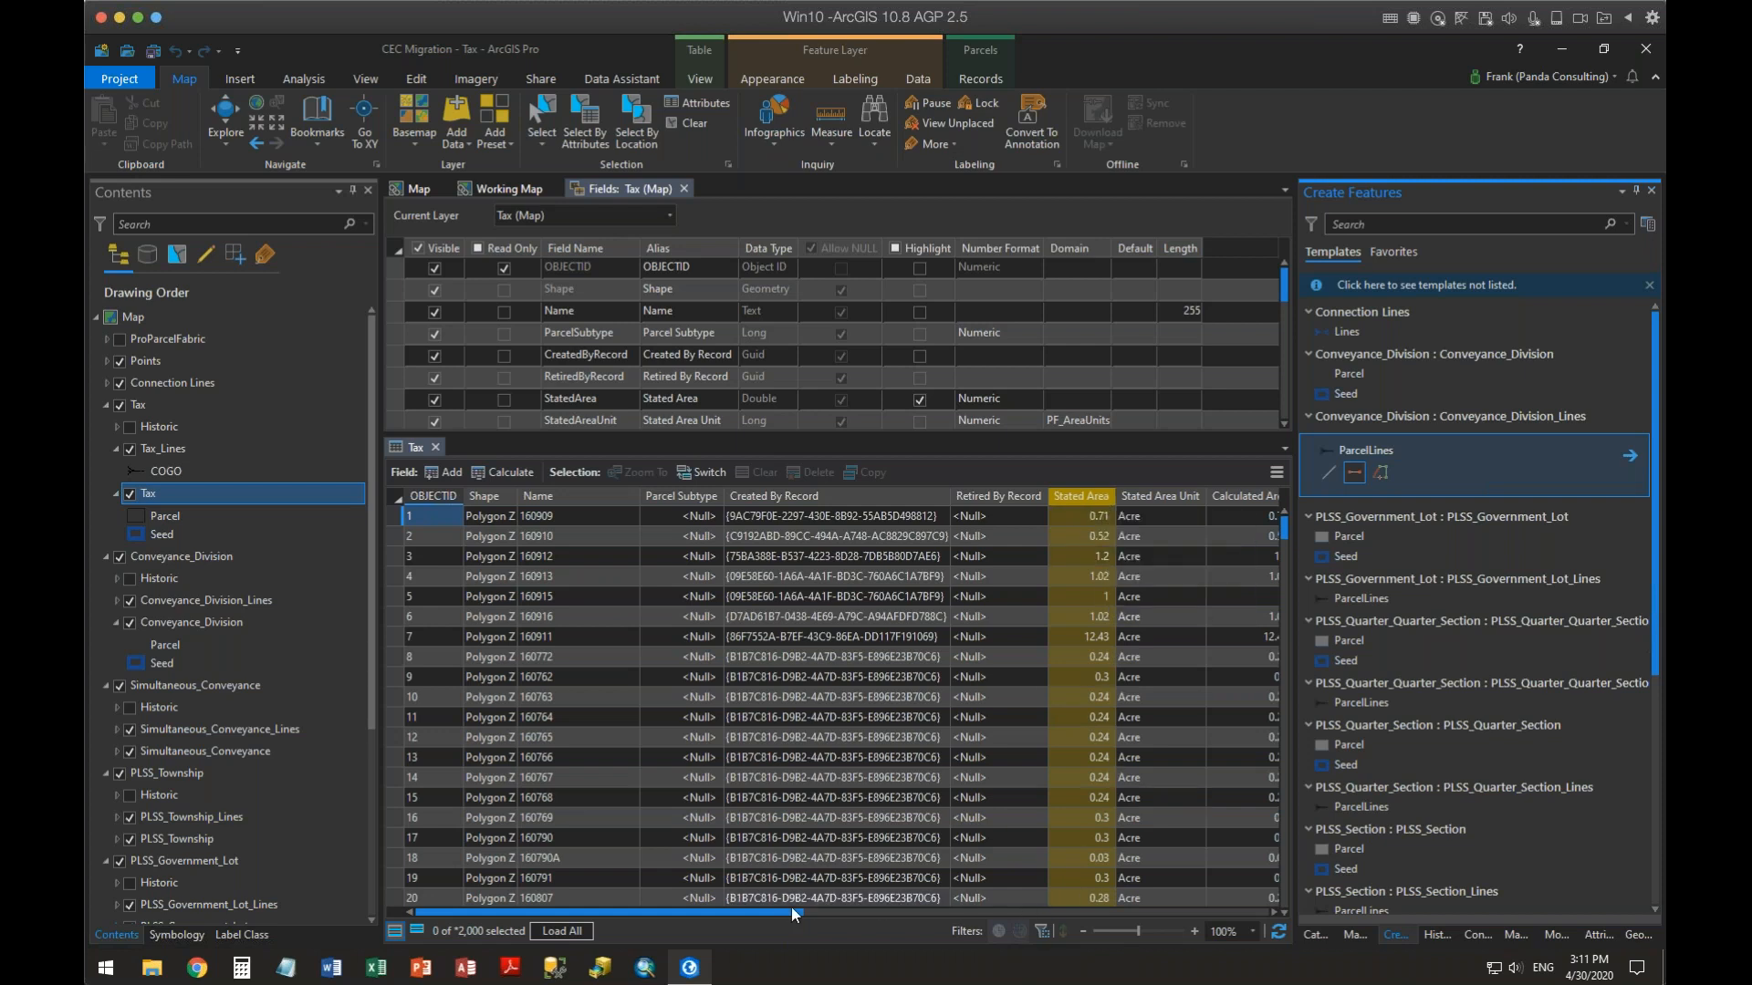
left_click_drag(790, 911, 892, 913)
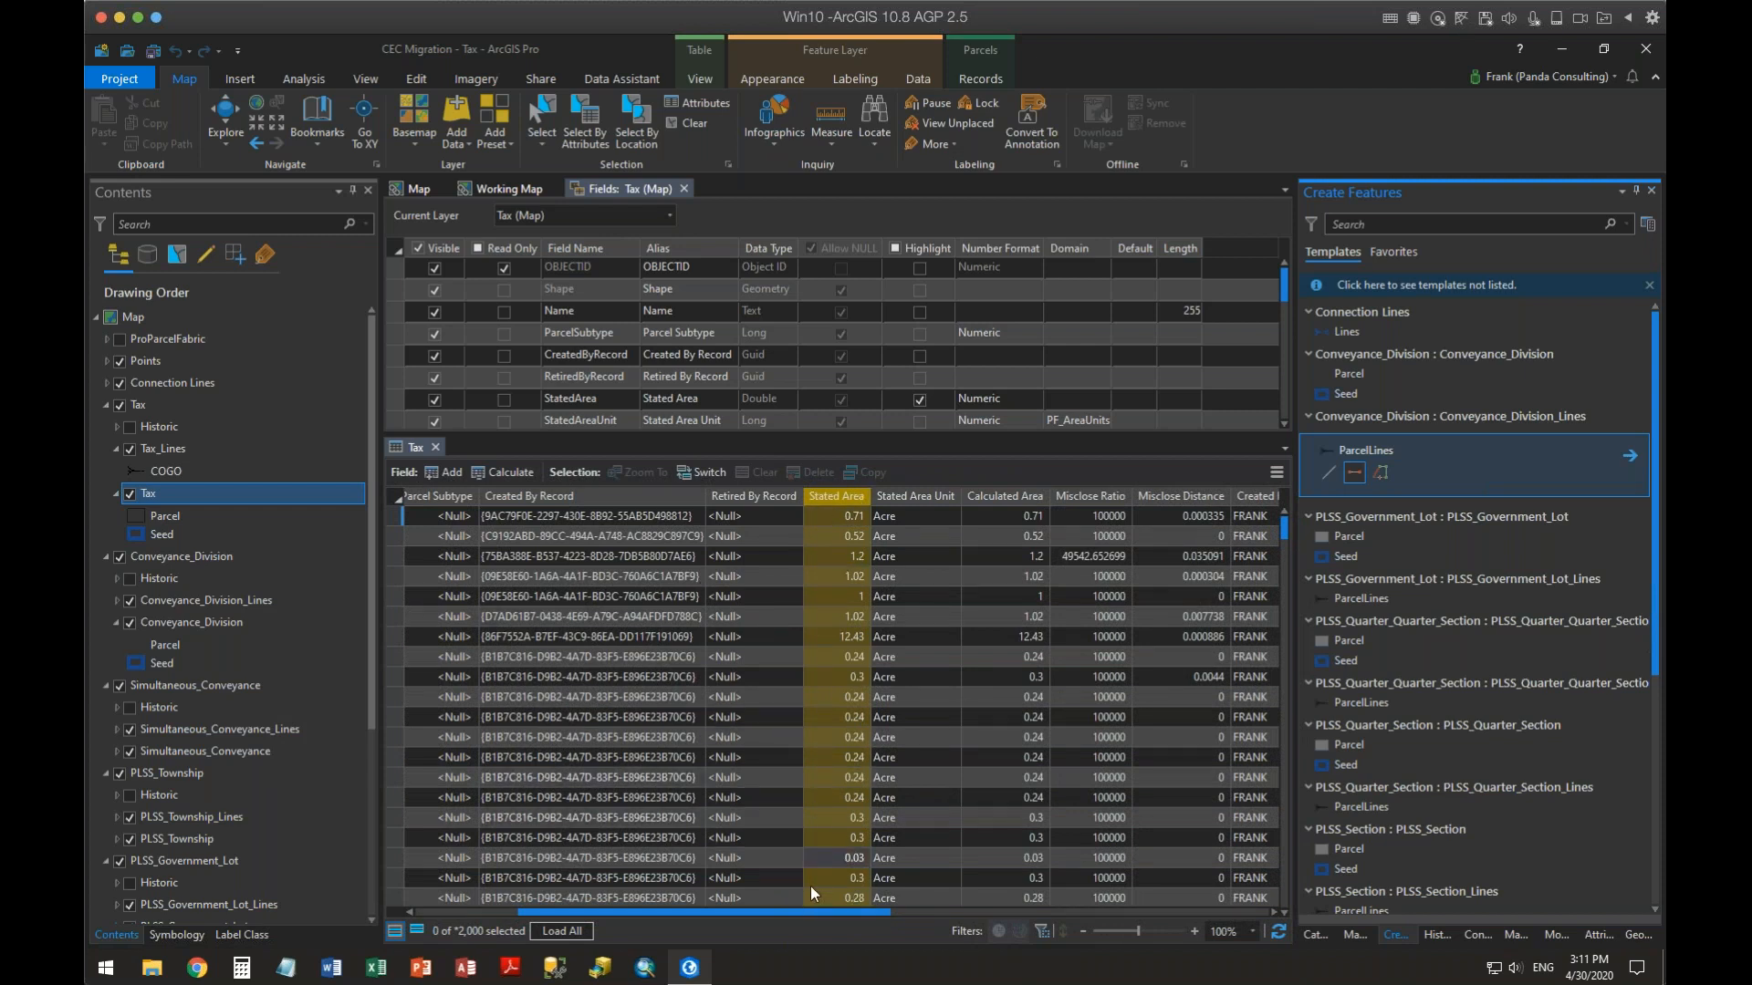
left_click(1028, 517)
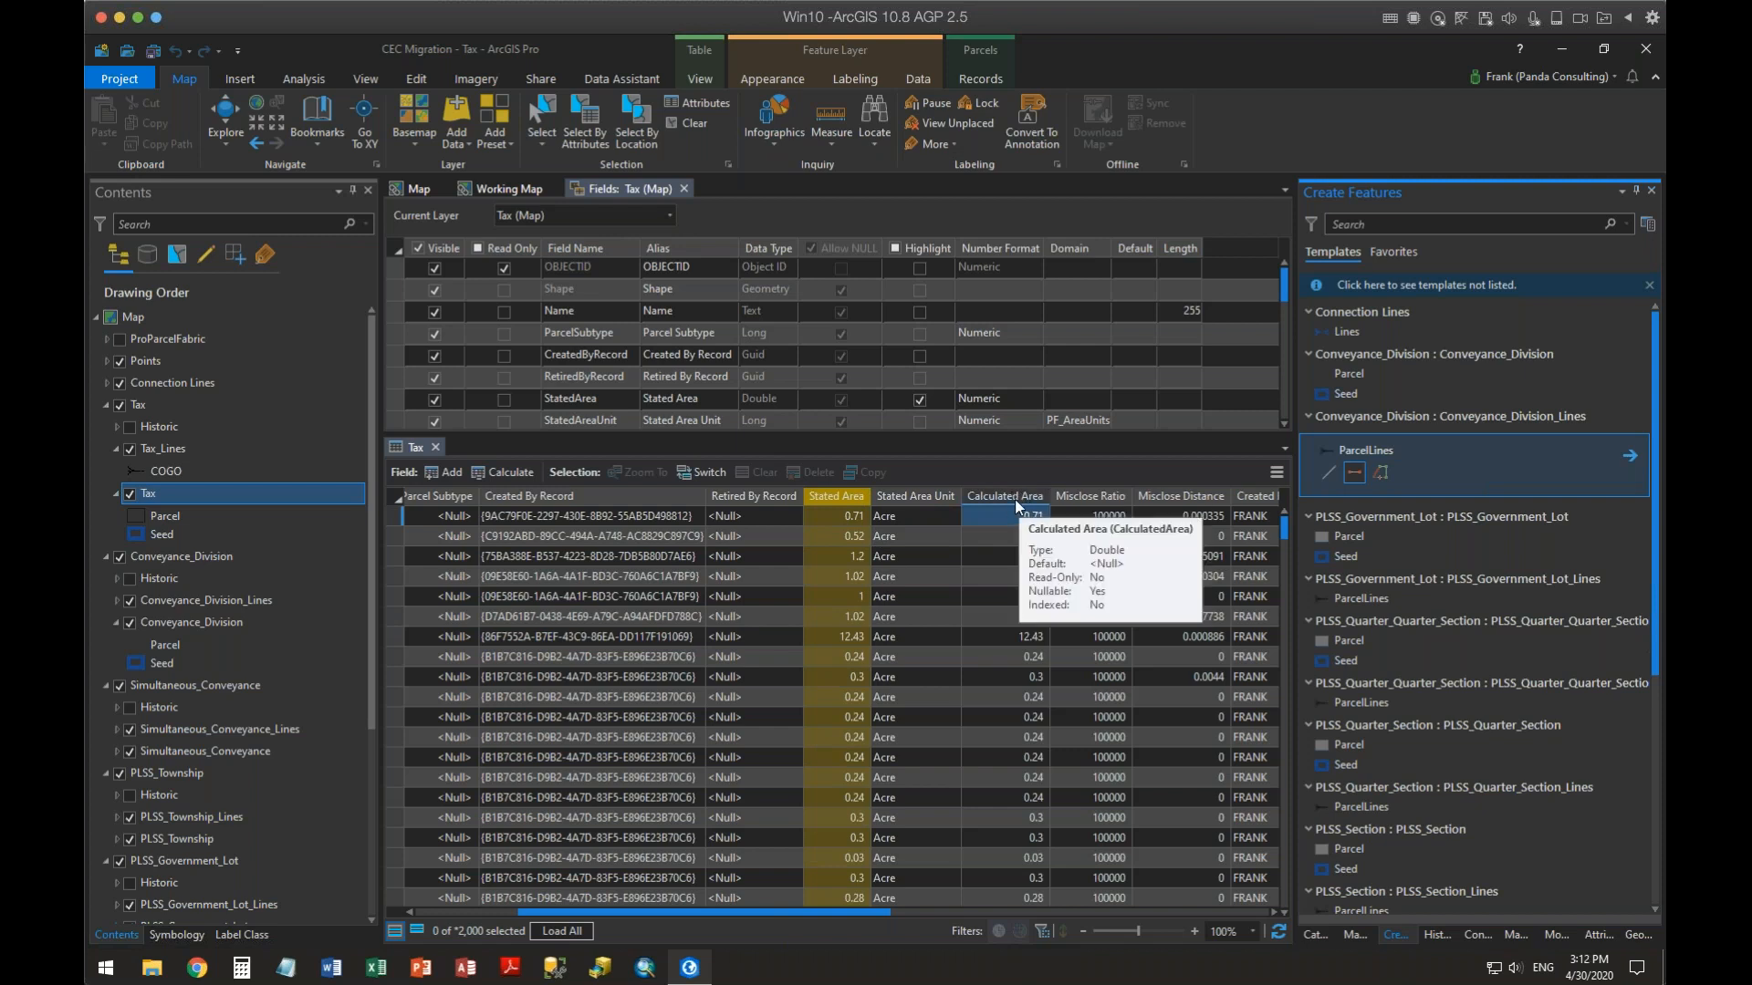
Format the CalculatedArea field with 2 decimal places, thousands separators and an ac suffix, then save the changes
left_click(769, 398)
scroll(956, 338, "down", 2)
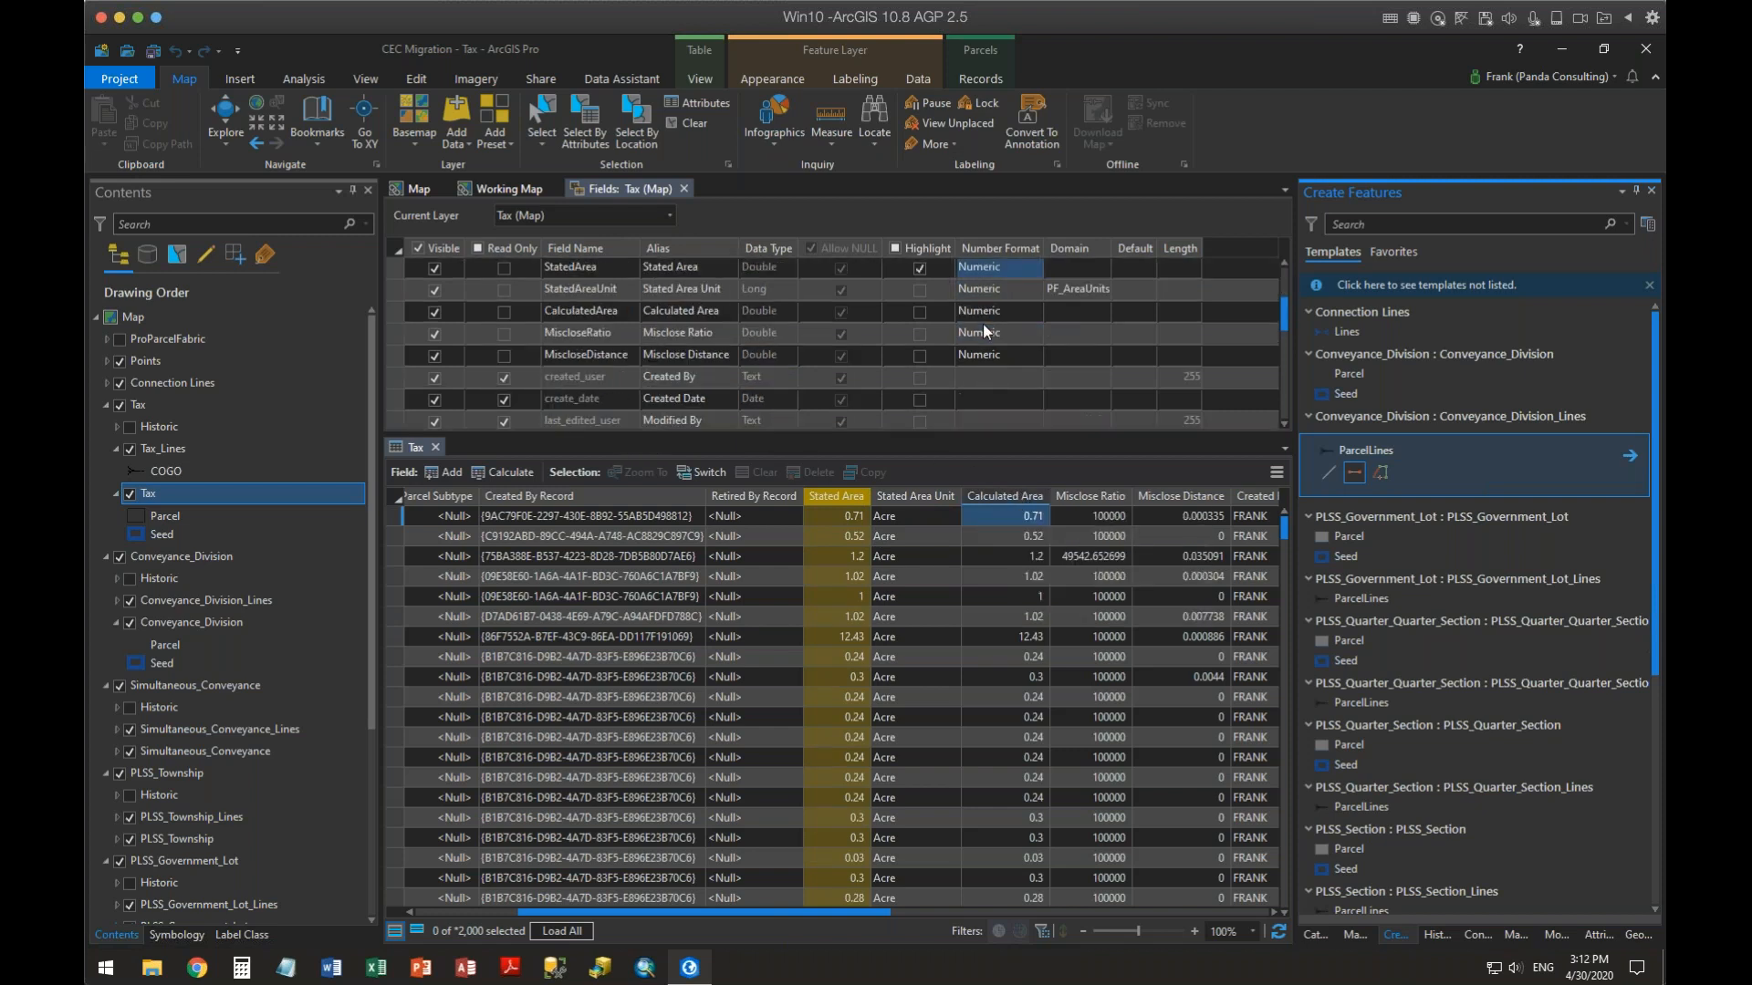
left_click(582, 313)
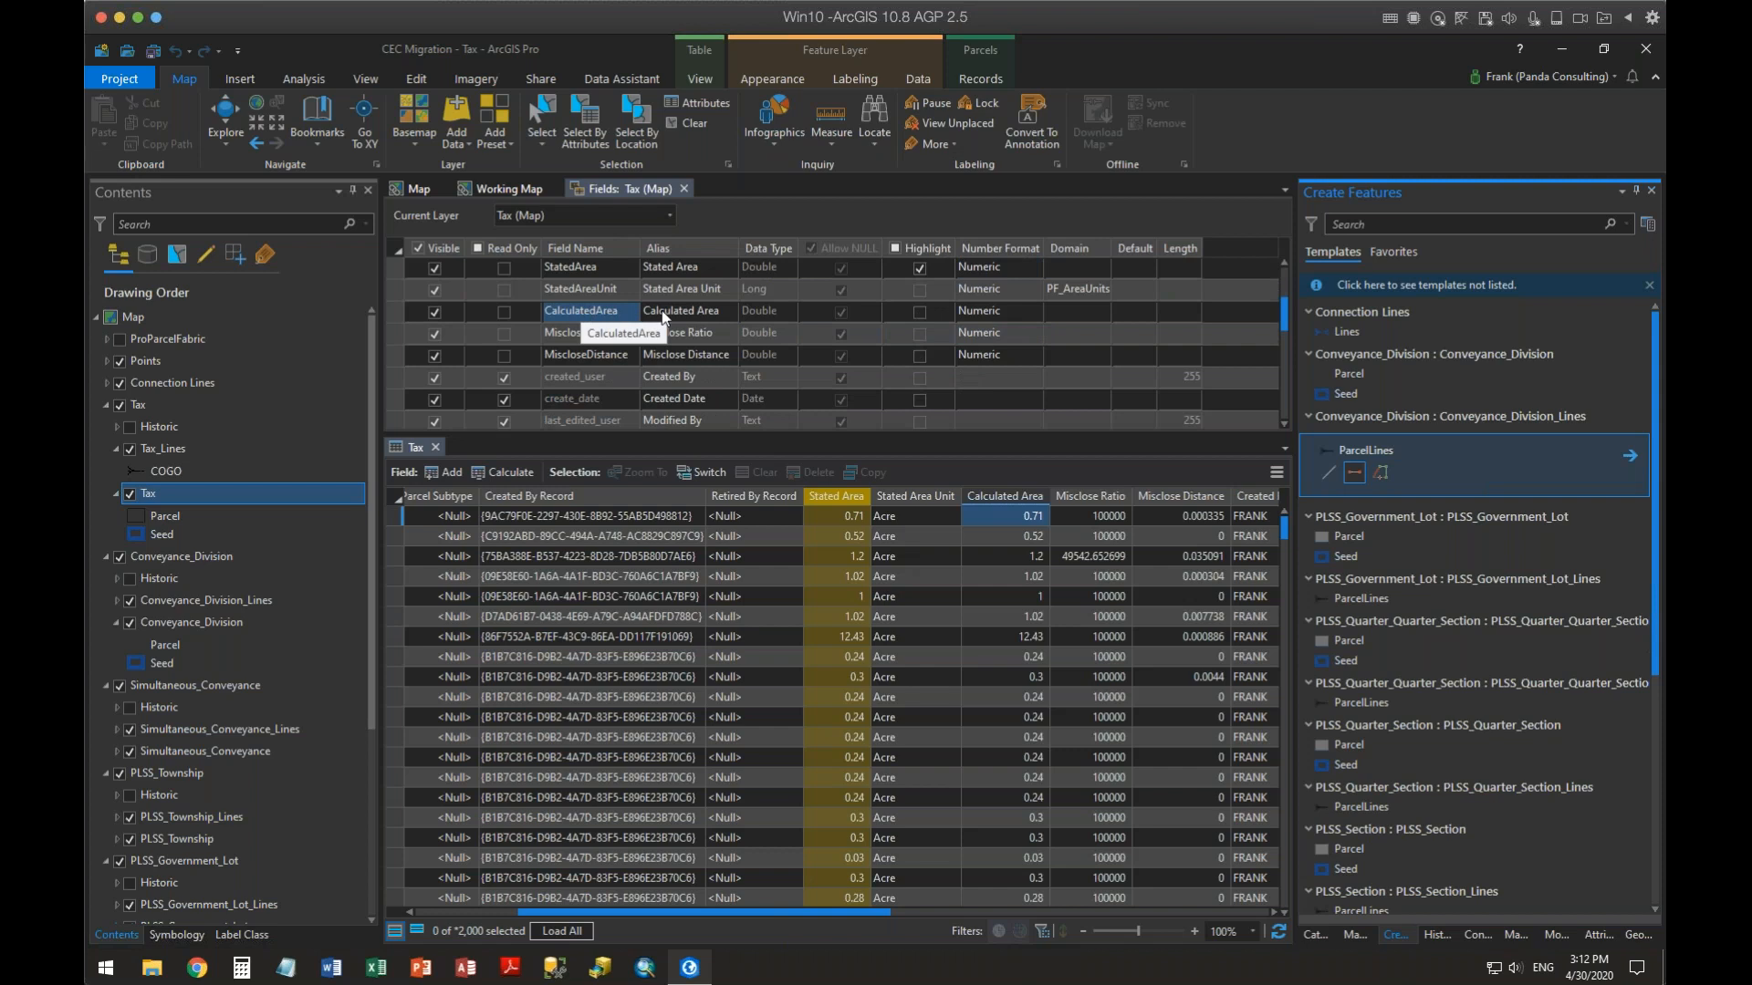
left_click(1027, 314)
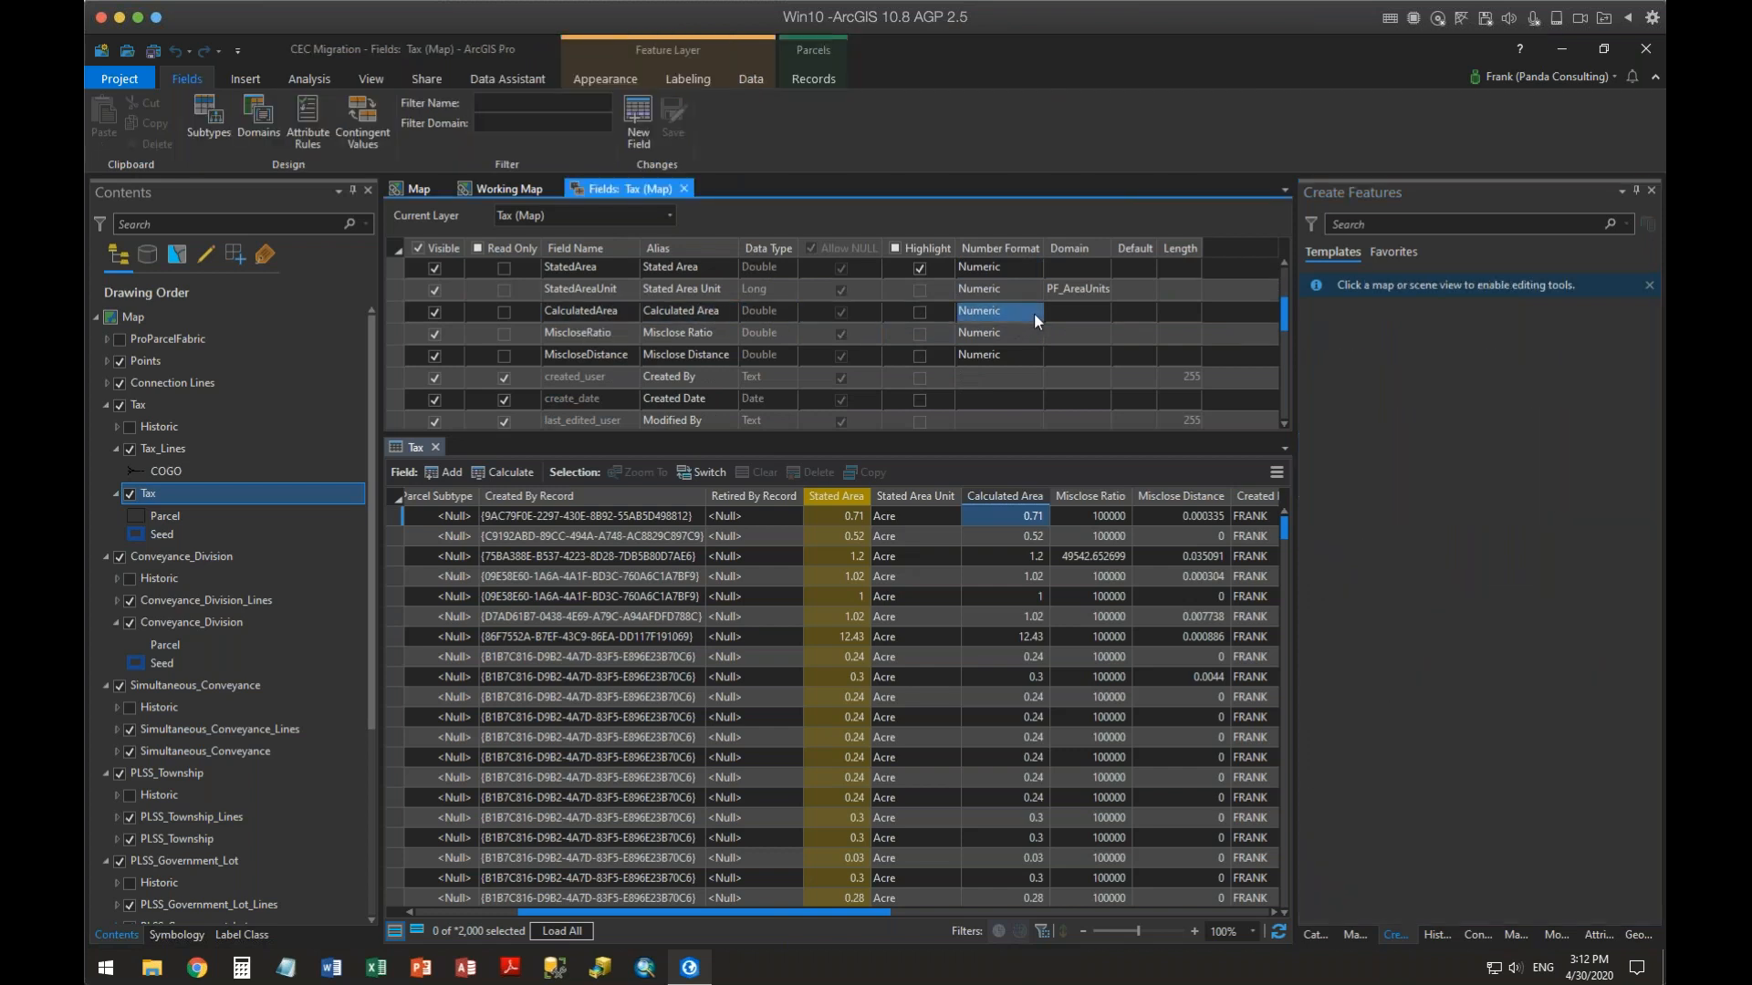
left_click(1034, 312)
left_click(1035, 313)
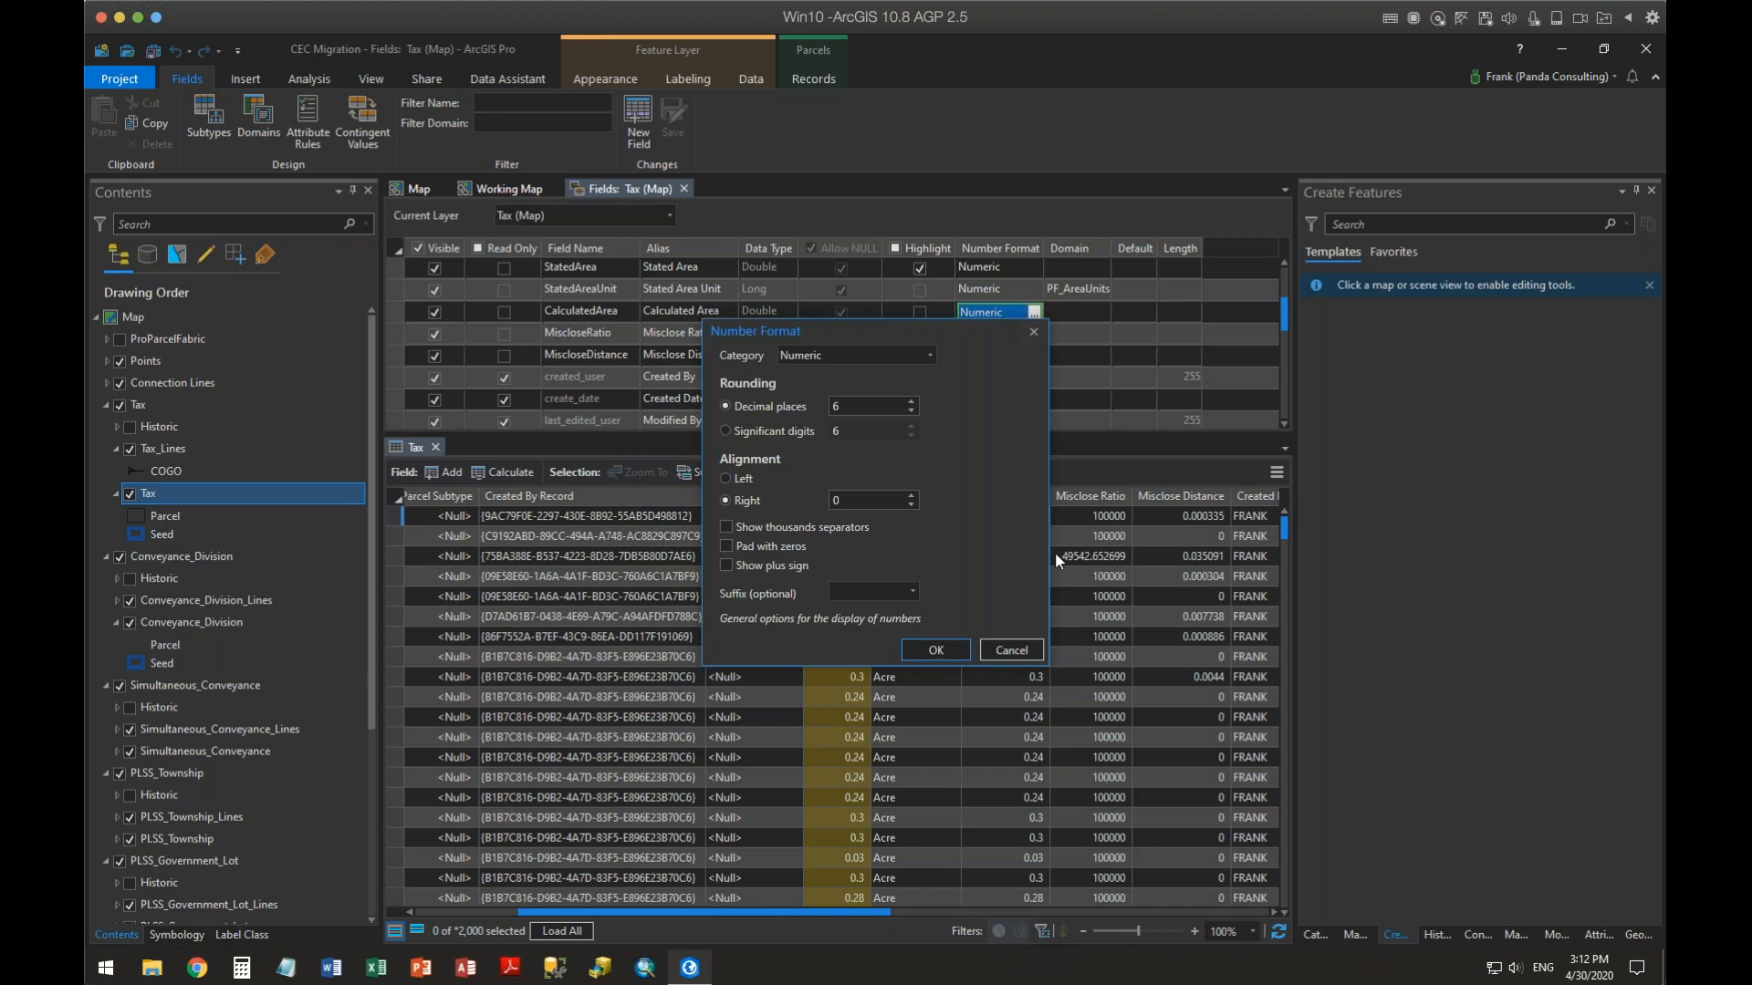
double_click(911, 413)
left_click(727, 527)
left_click(912, 591)
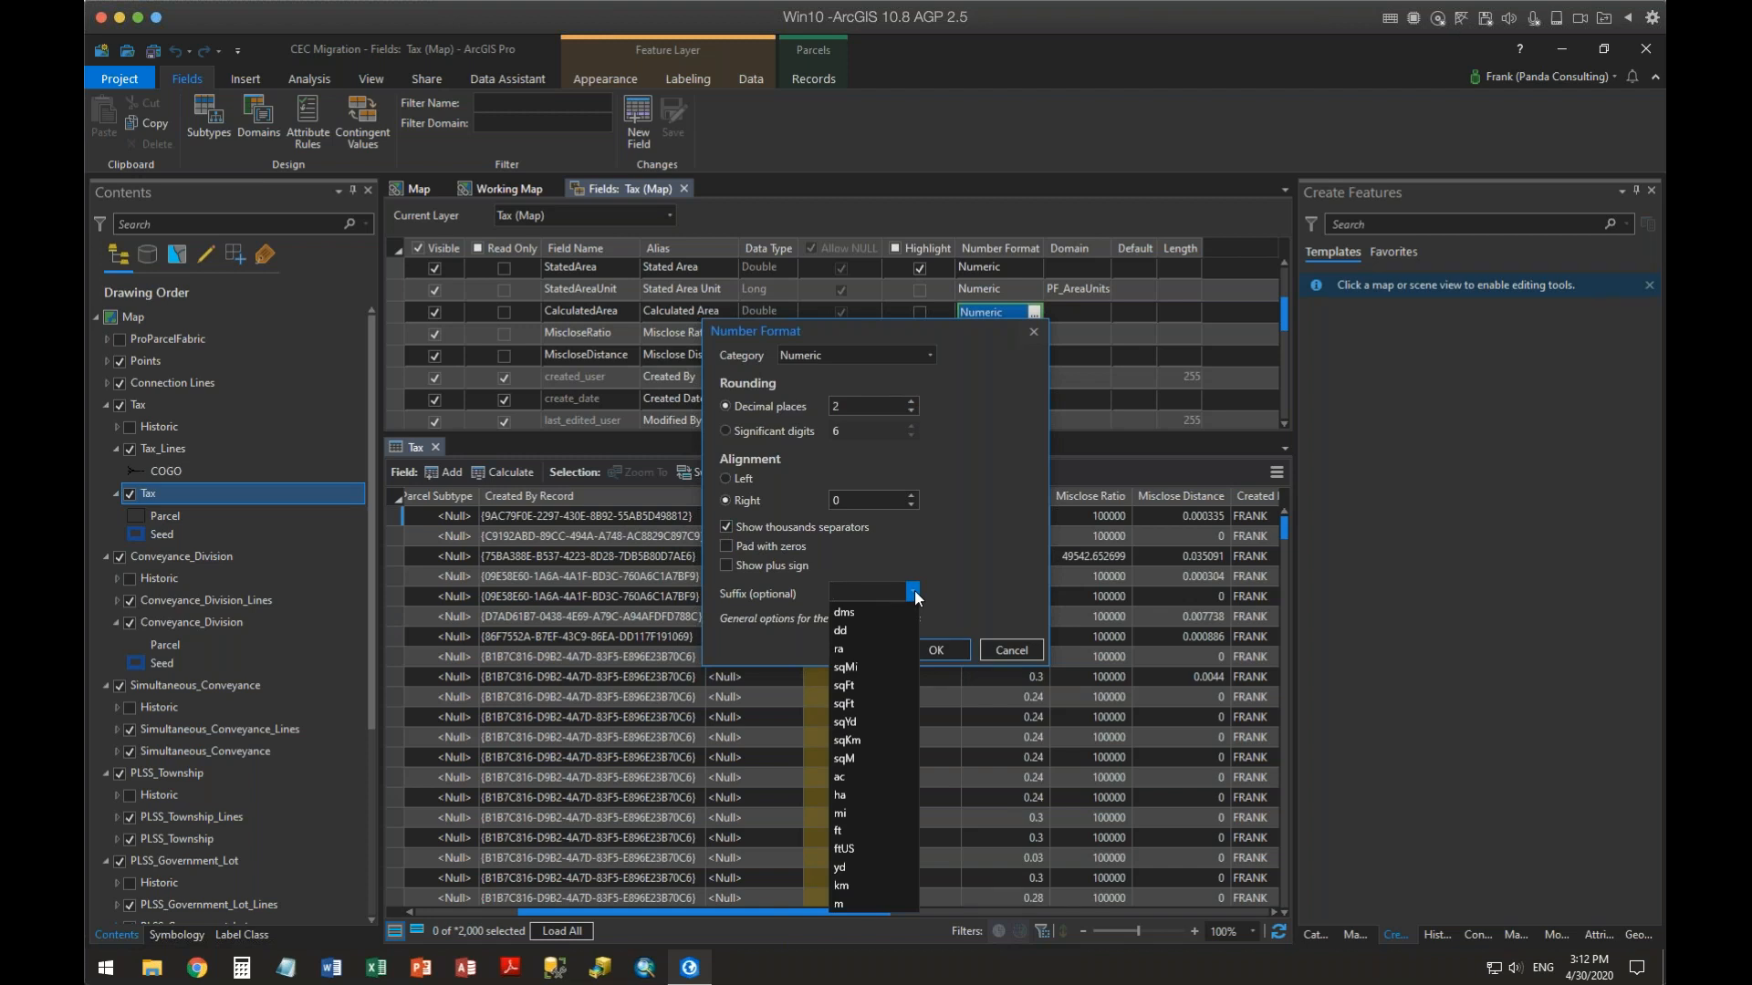
left_click(853, 777)
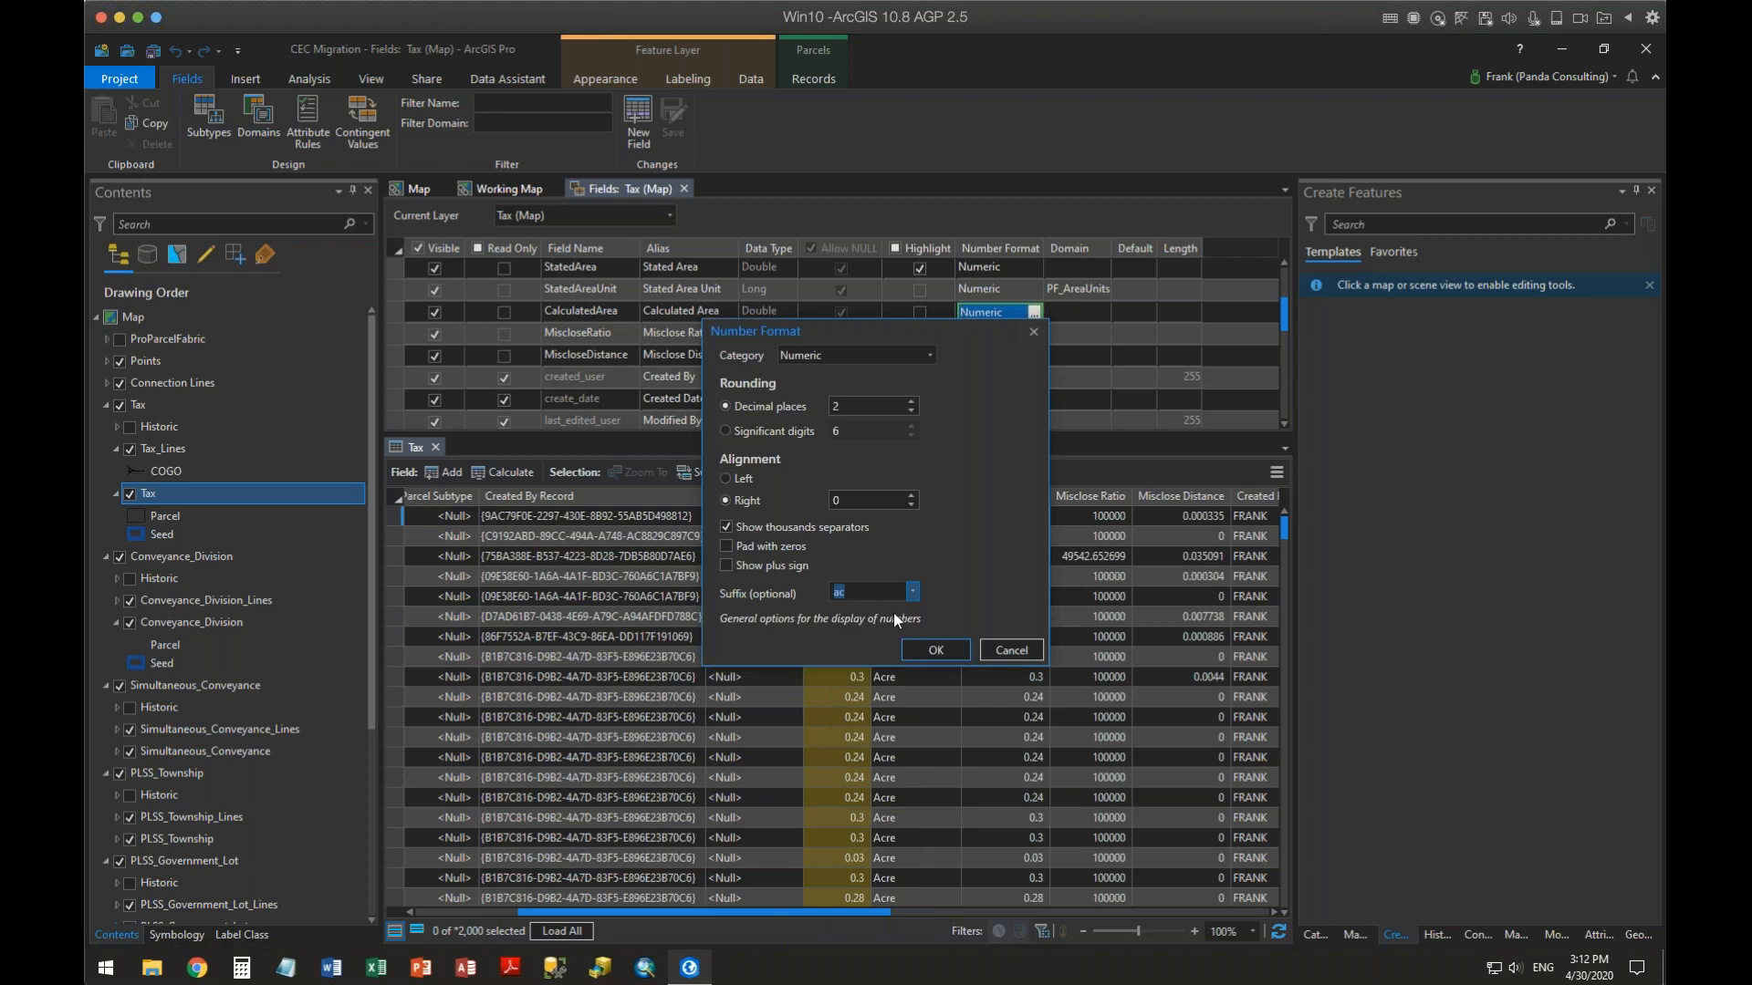
left_click(932, 655)
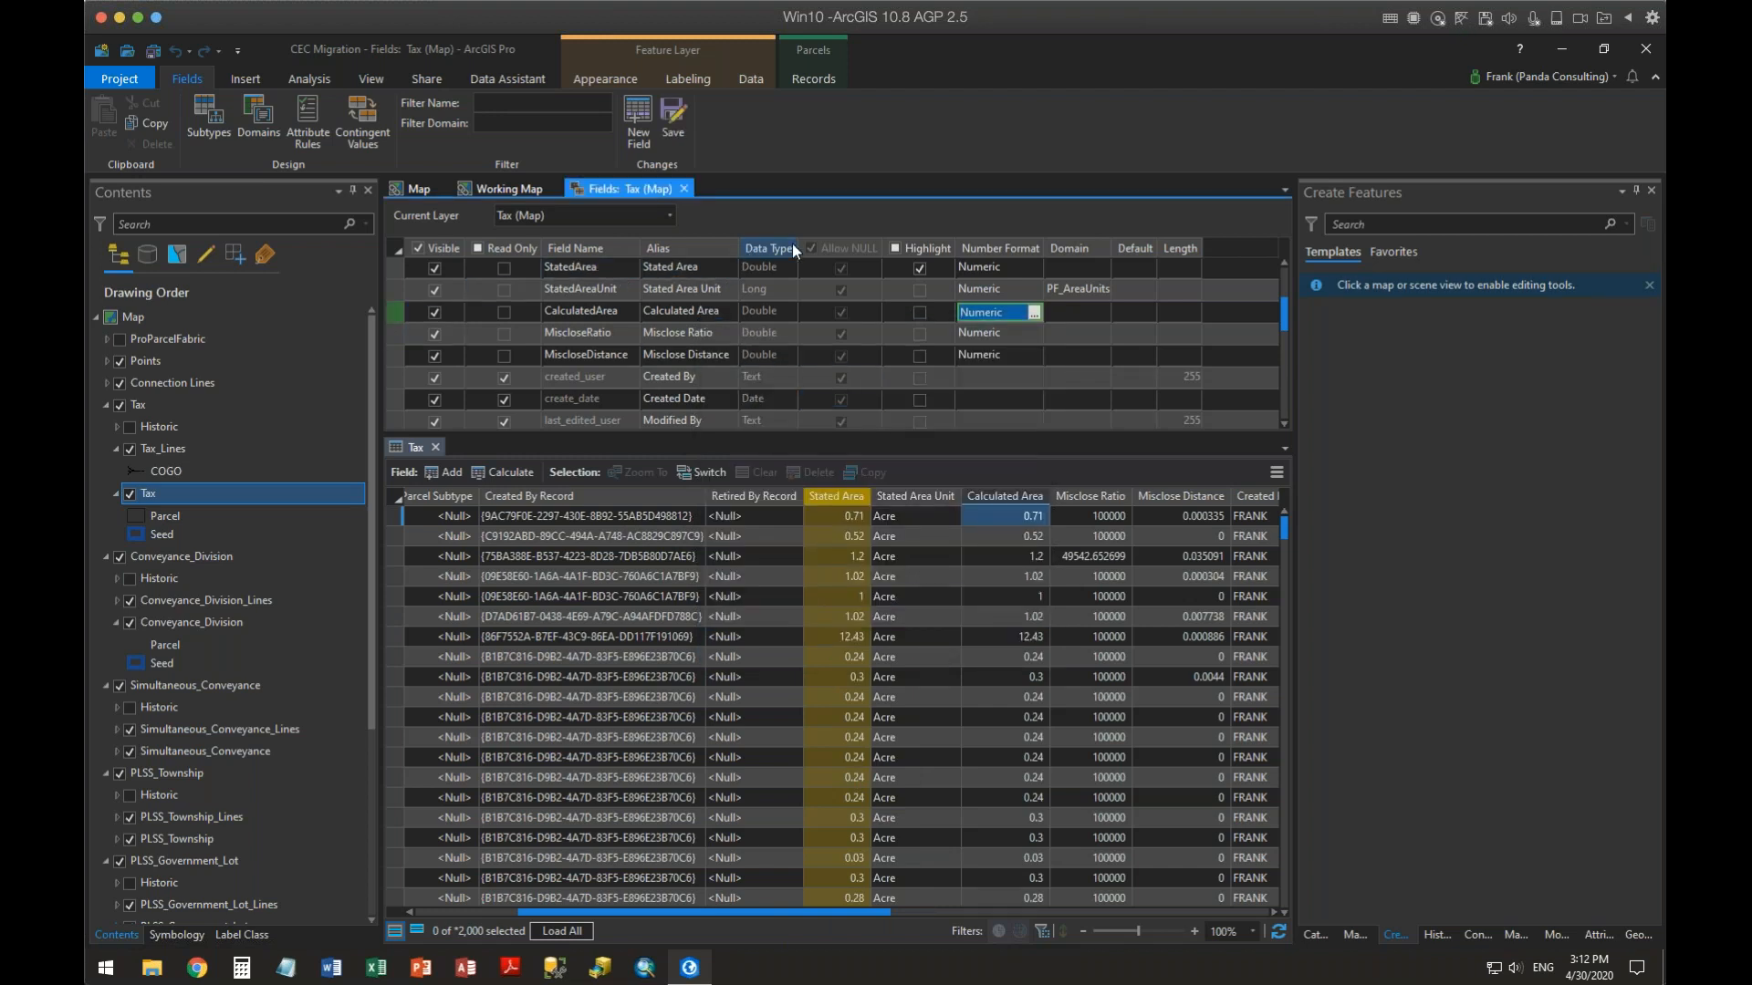
left_click(676, 117)
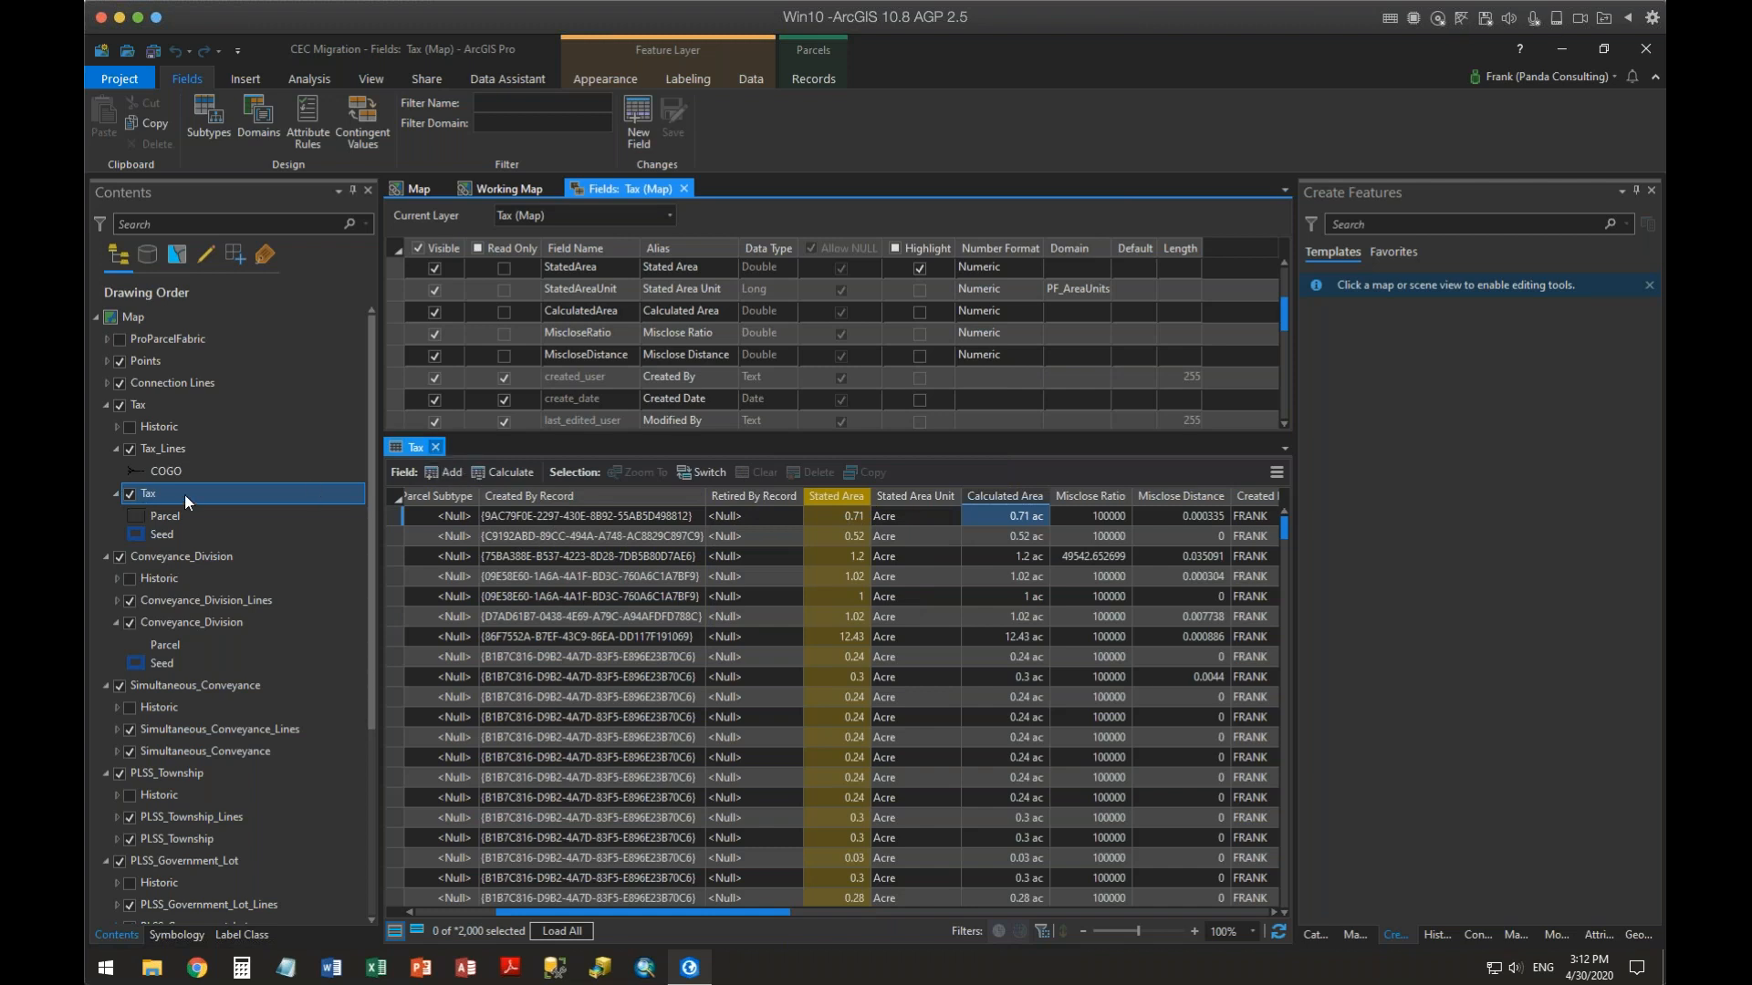
Reopen the Tax attribute table to check the formatted areas, then return to the Tax fields view
right_click(151, 497)
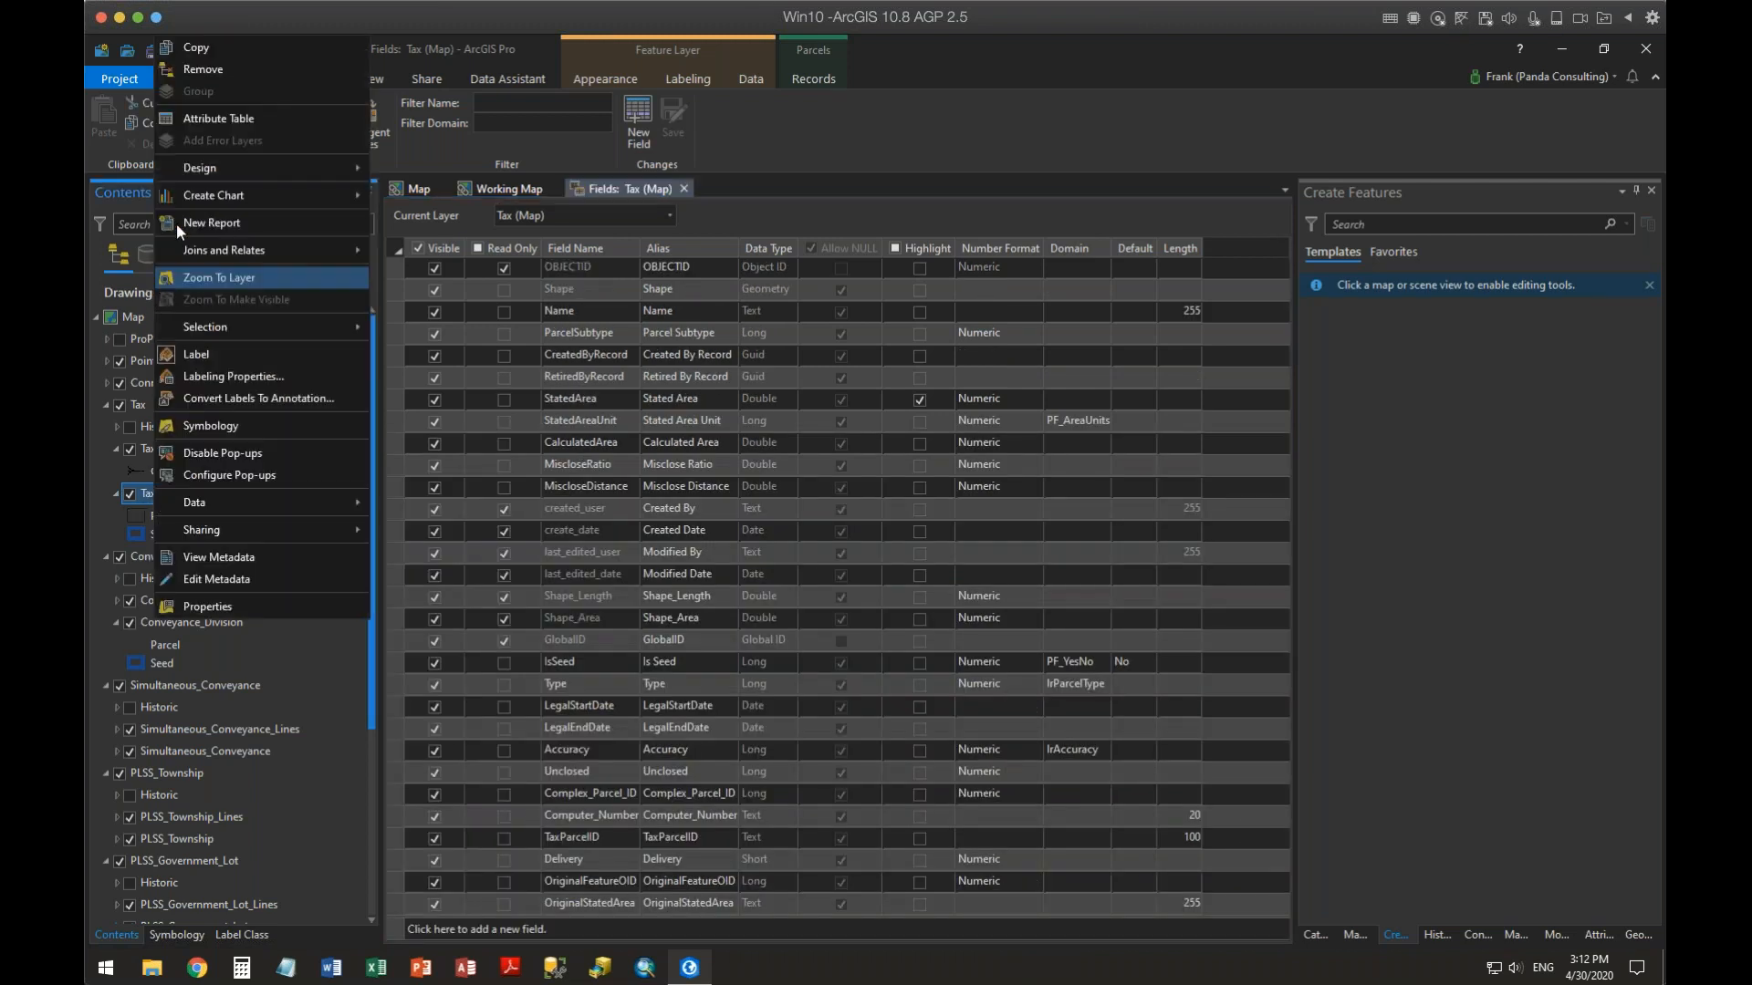
mouse_move(199, 168)
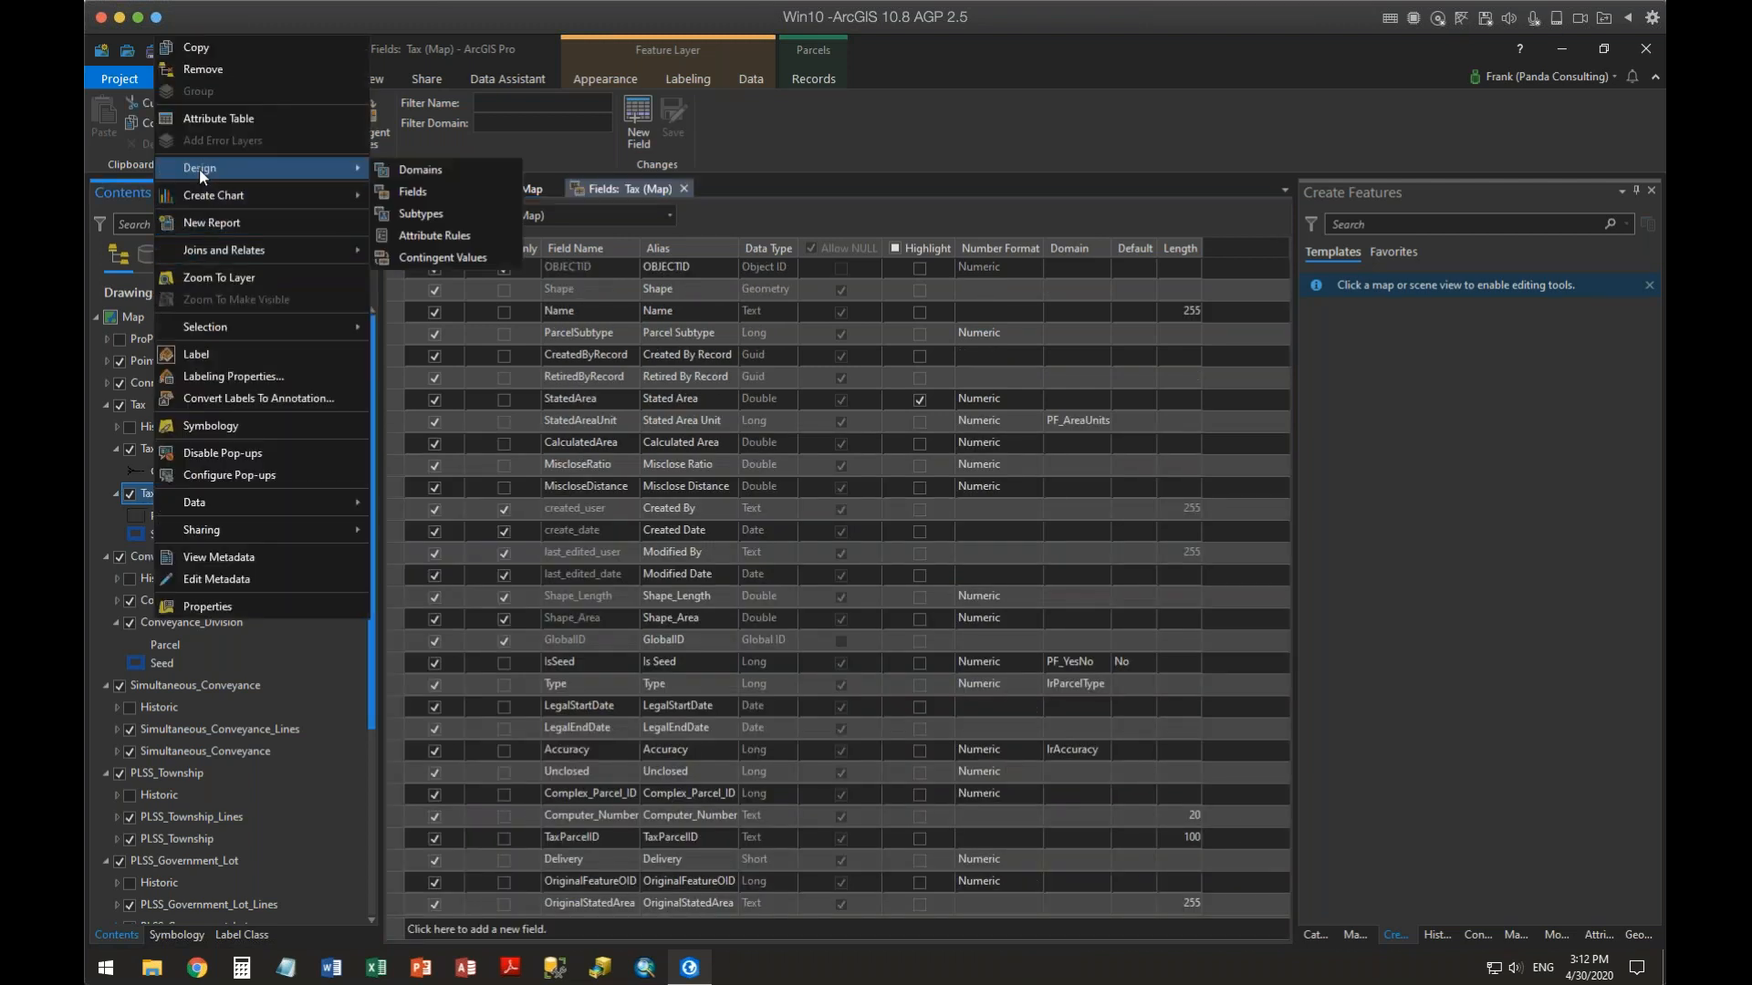
left_click(221, 118)
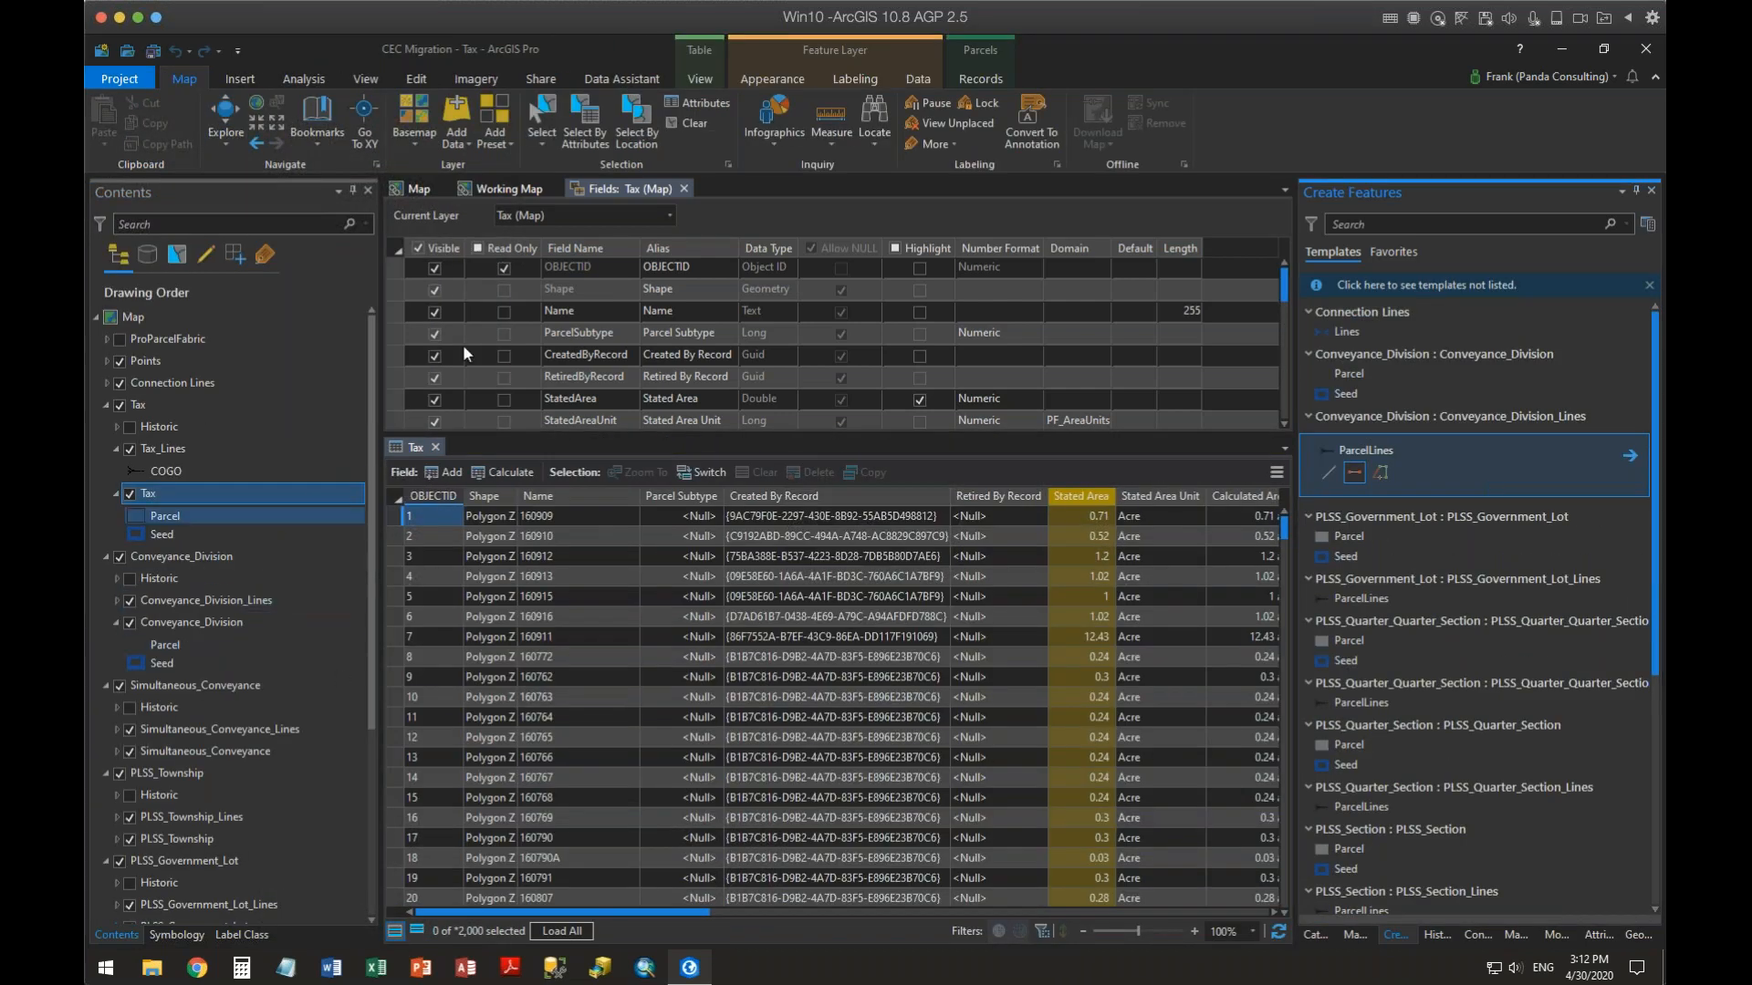
left_click(617, 186)
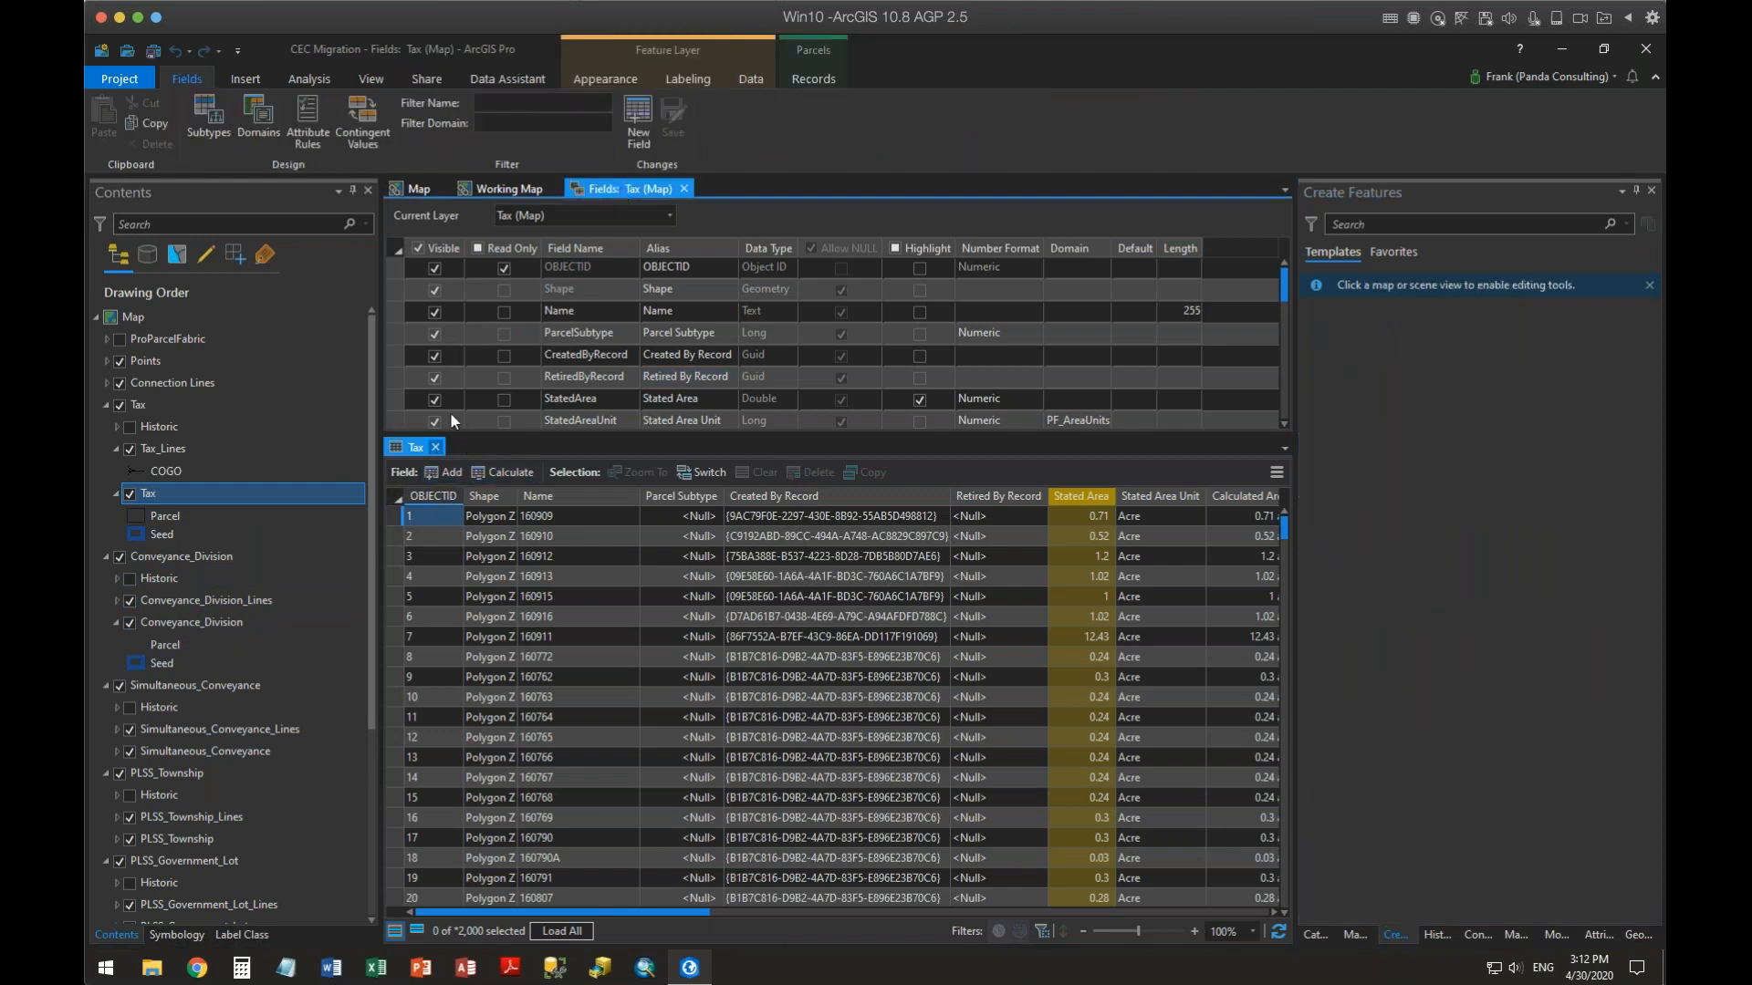
Turn on highlighting for the CalculatedArea field, review its number format without changes, and save the field changes
left_click(436, 446)
left_click(995, 442)
left_click(1030, 442)
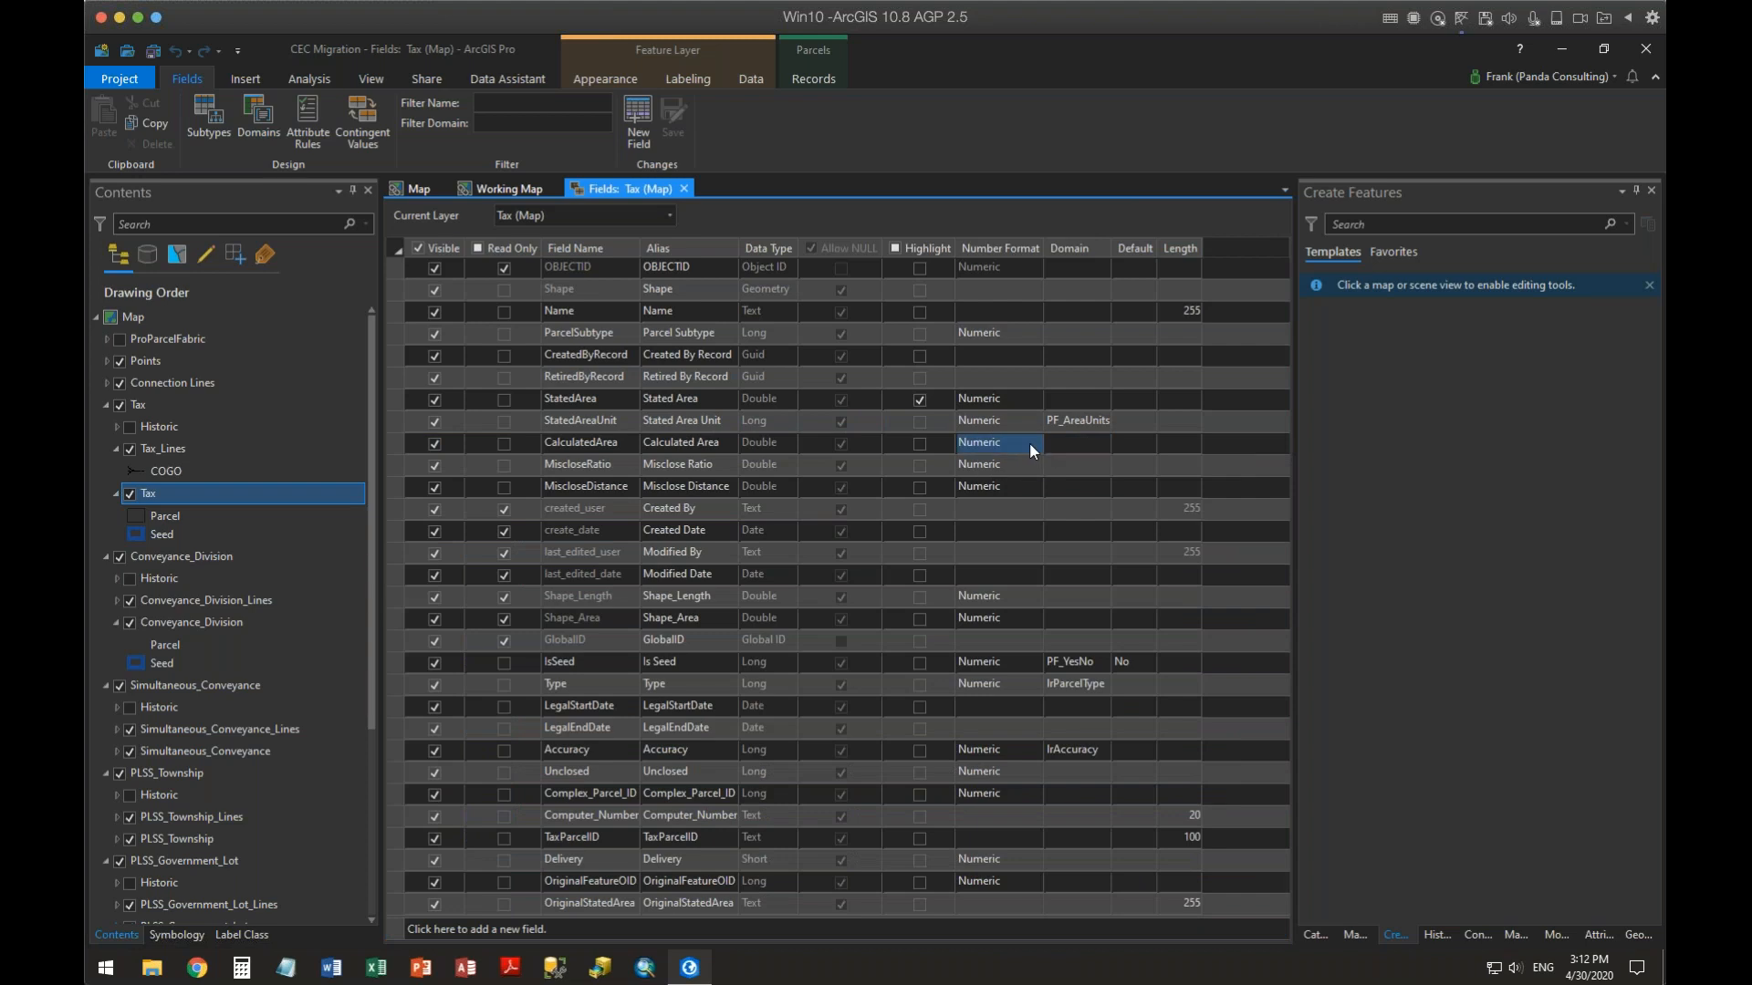
left_click(919, 444)
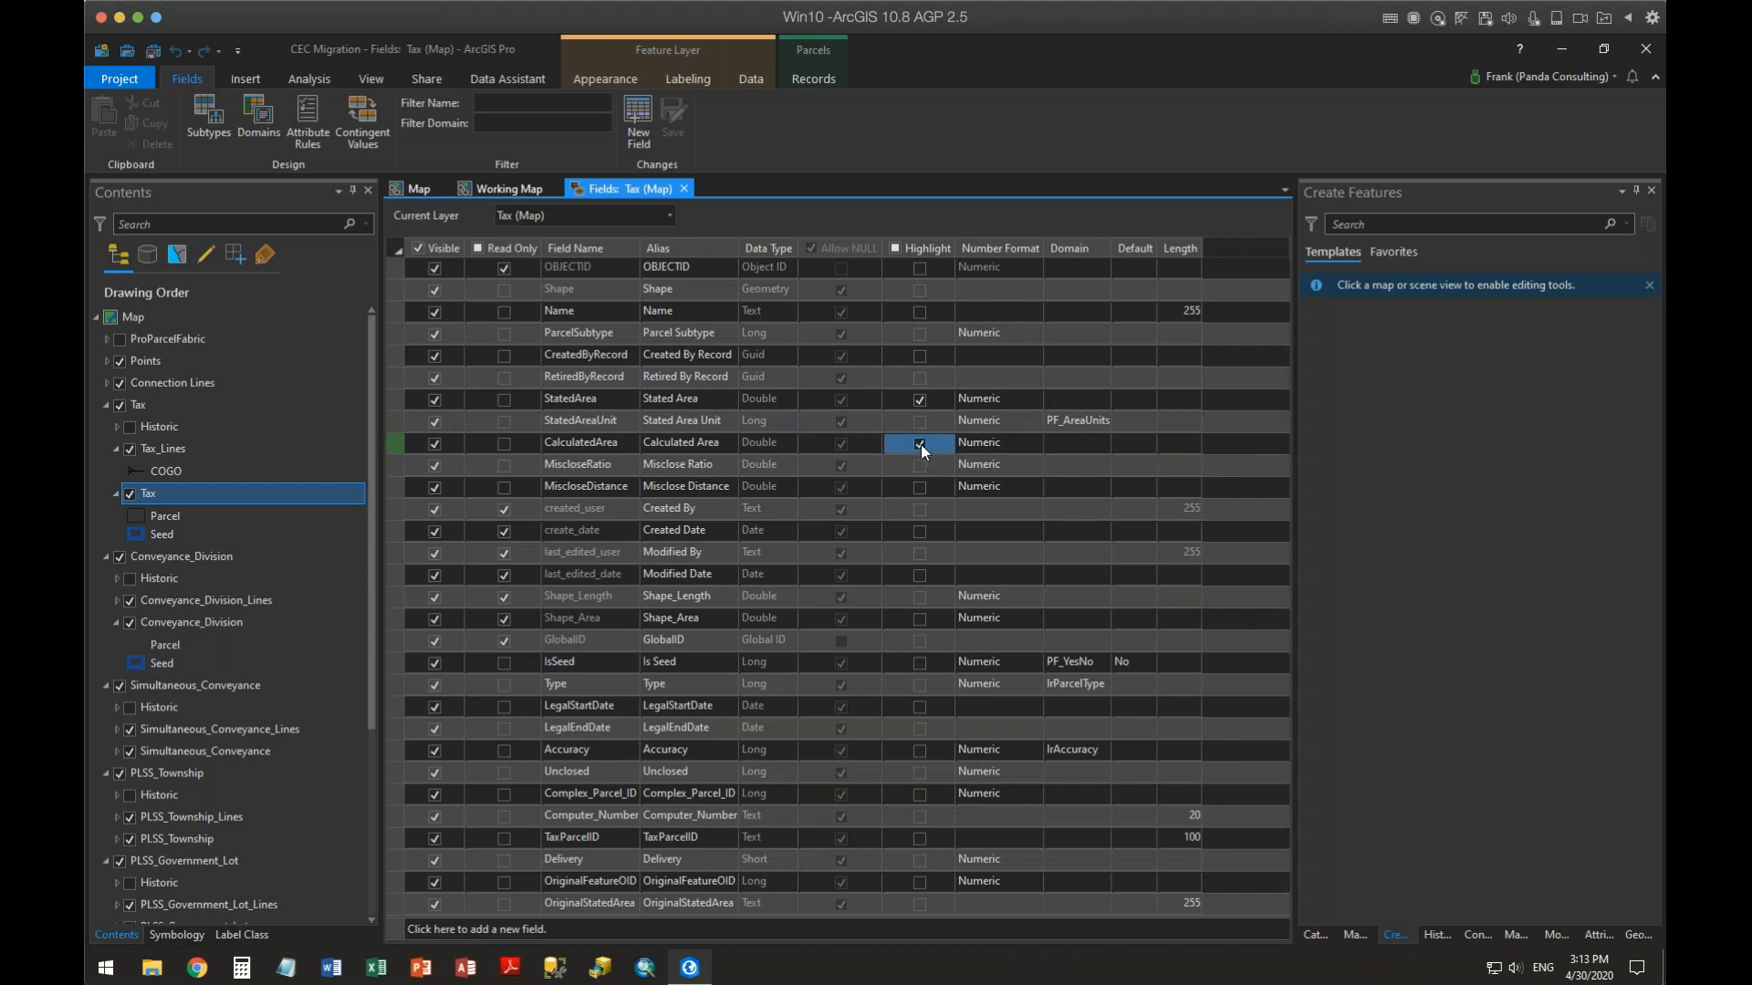
left_click(1030, 444)
left_click(1031, 443)
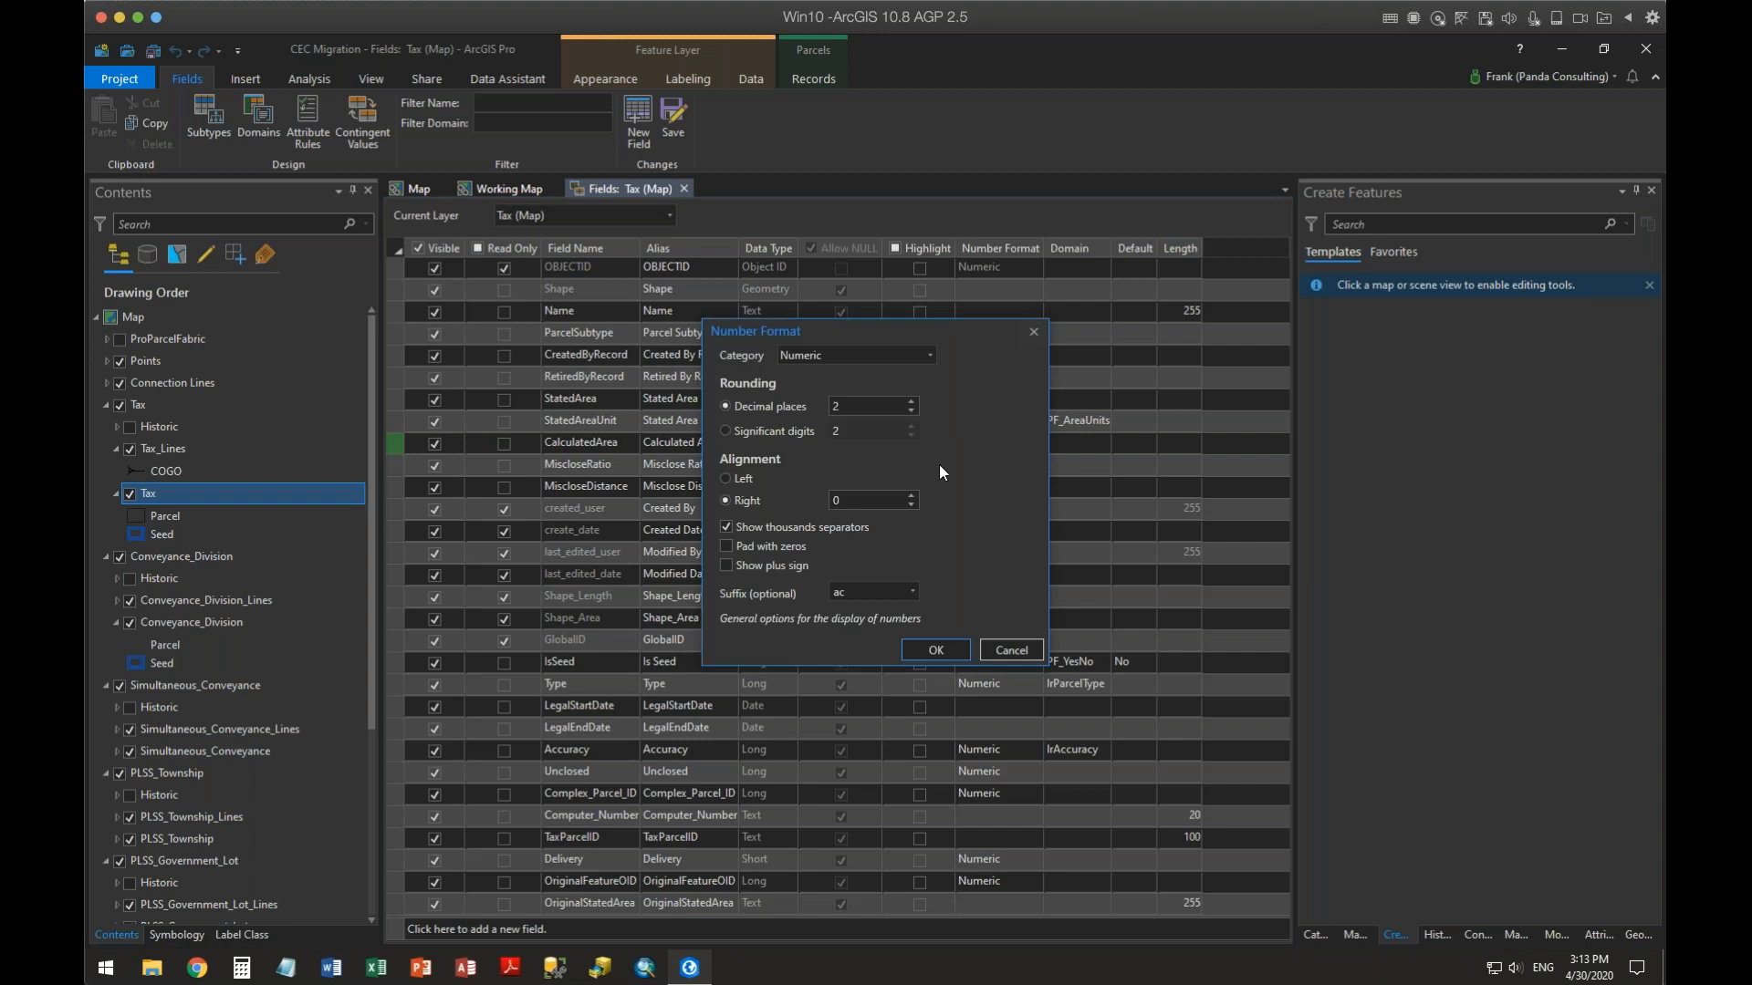
left_click(1010, 646)
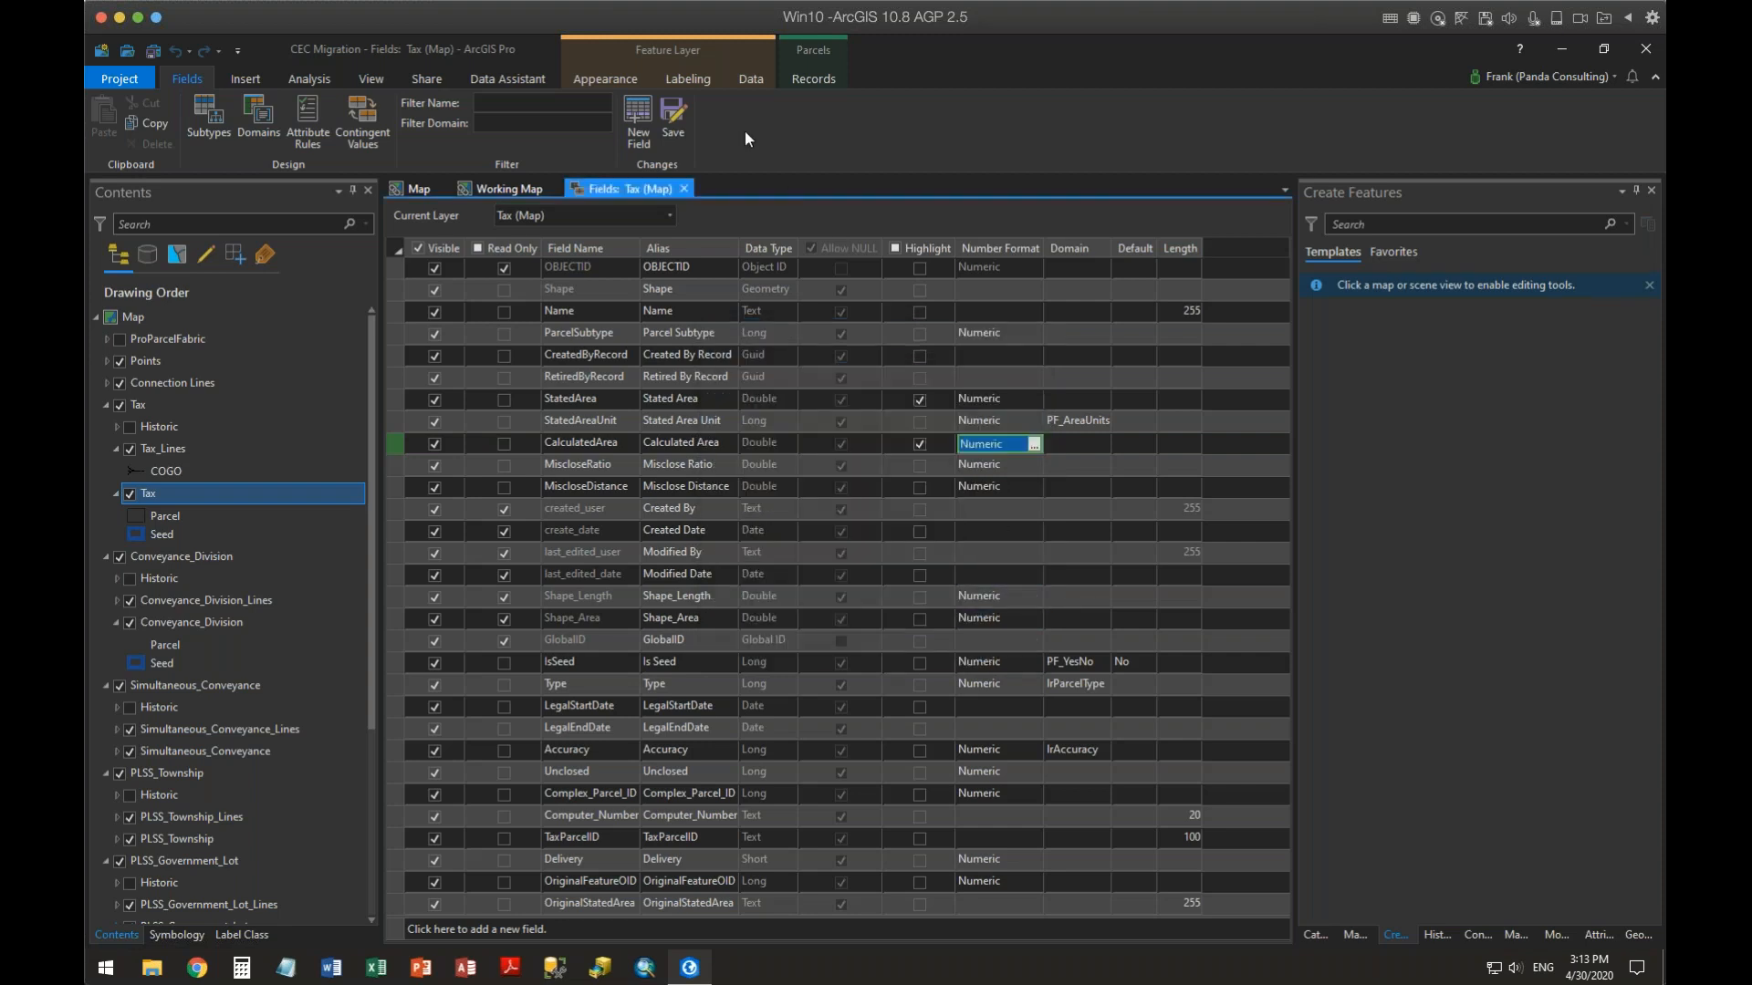
left_click(674, 121)
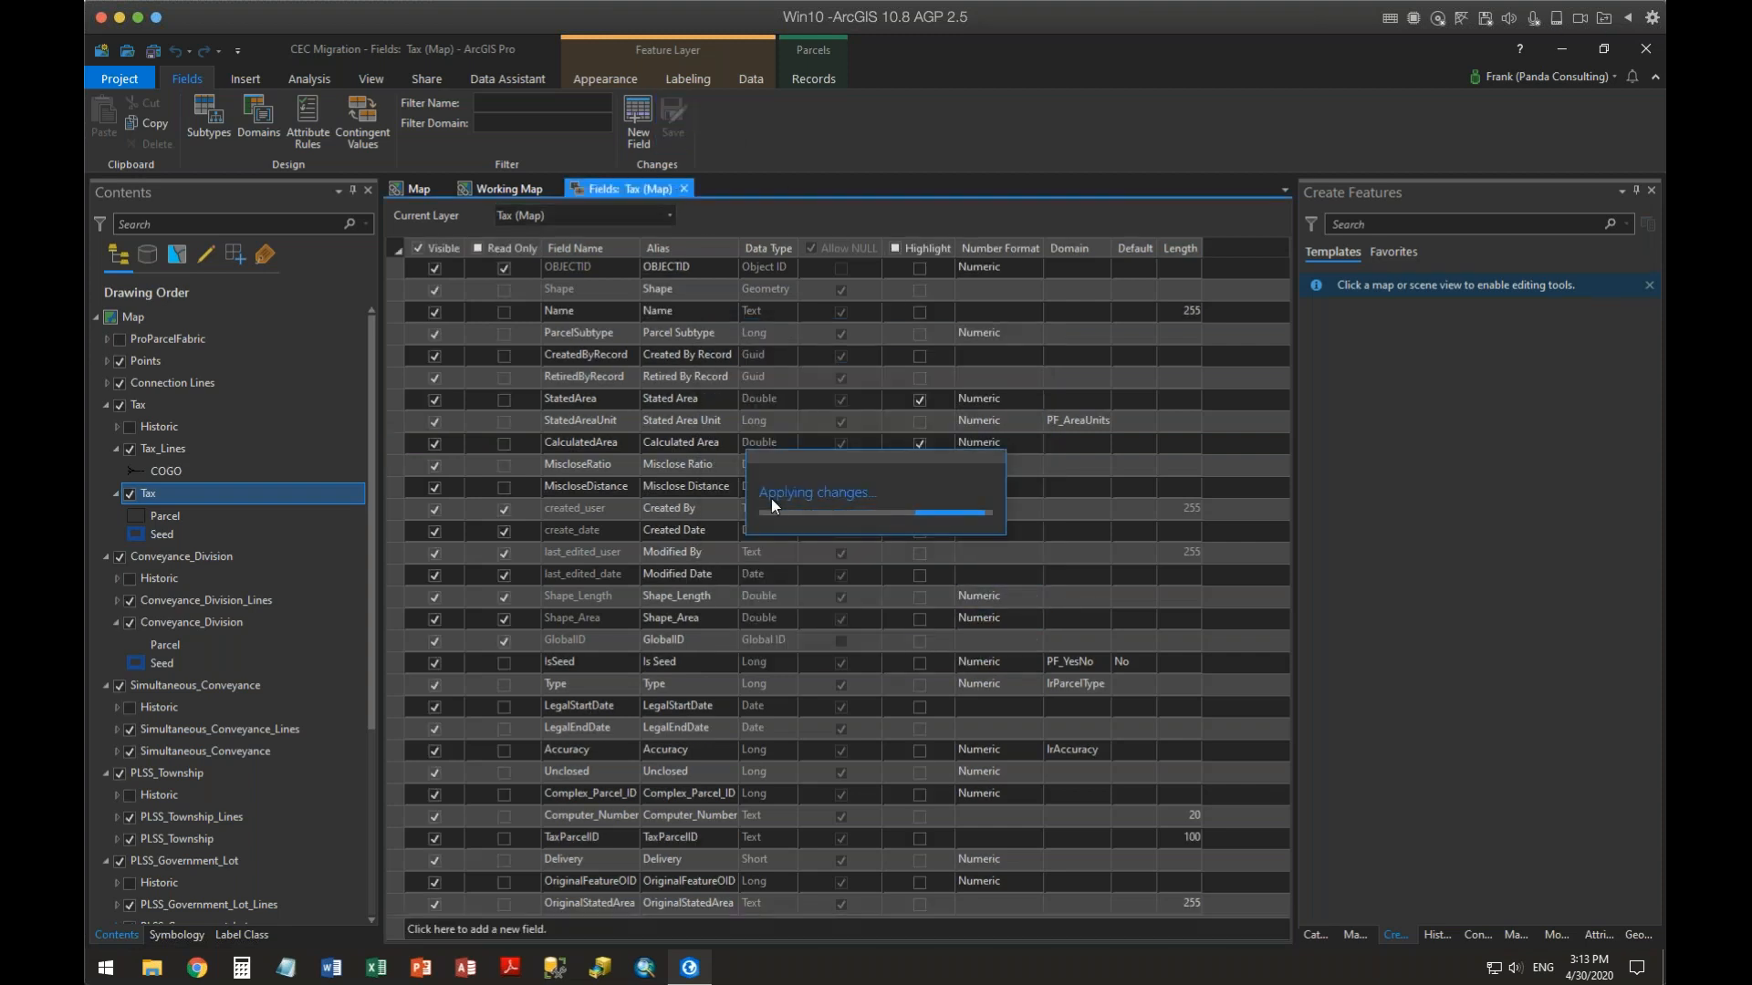
Open the Tax attribute table and scroll across to view the highlighted Stated Area and Calculated Area columns
right_click(151, 490)
left_click(201, 456)
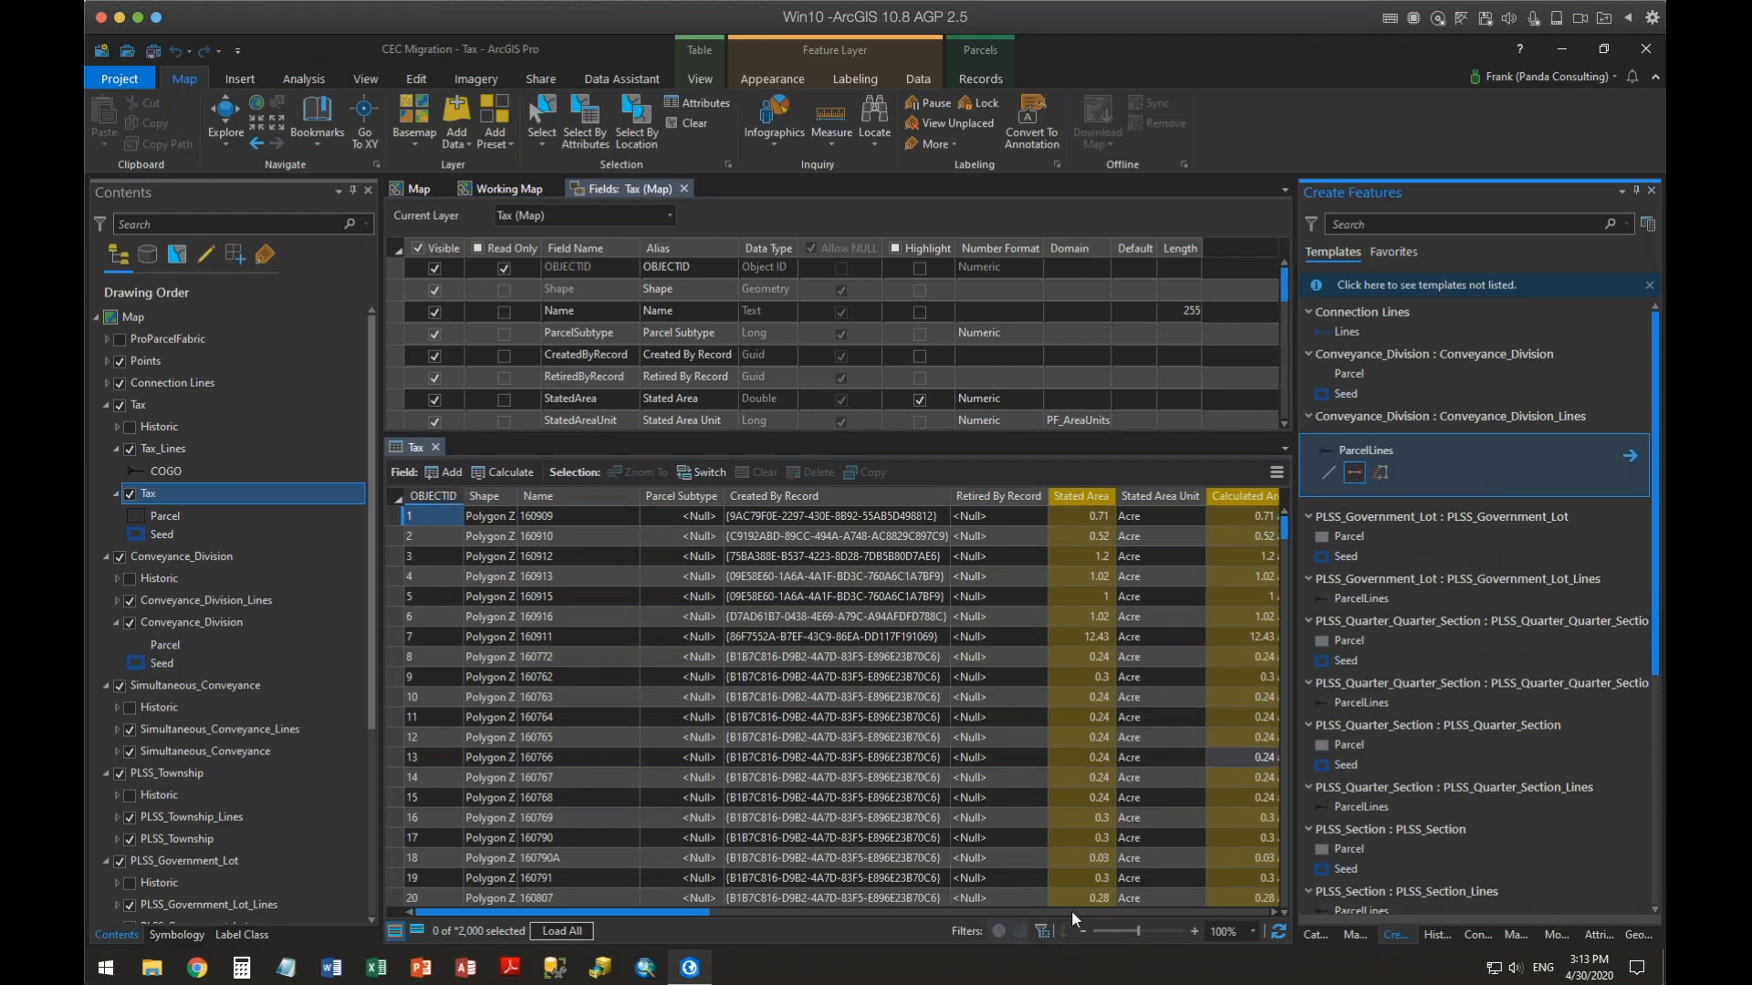
left_click_drag(671, 910, 770, 894)
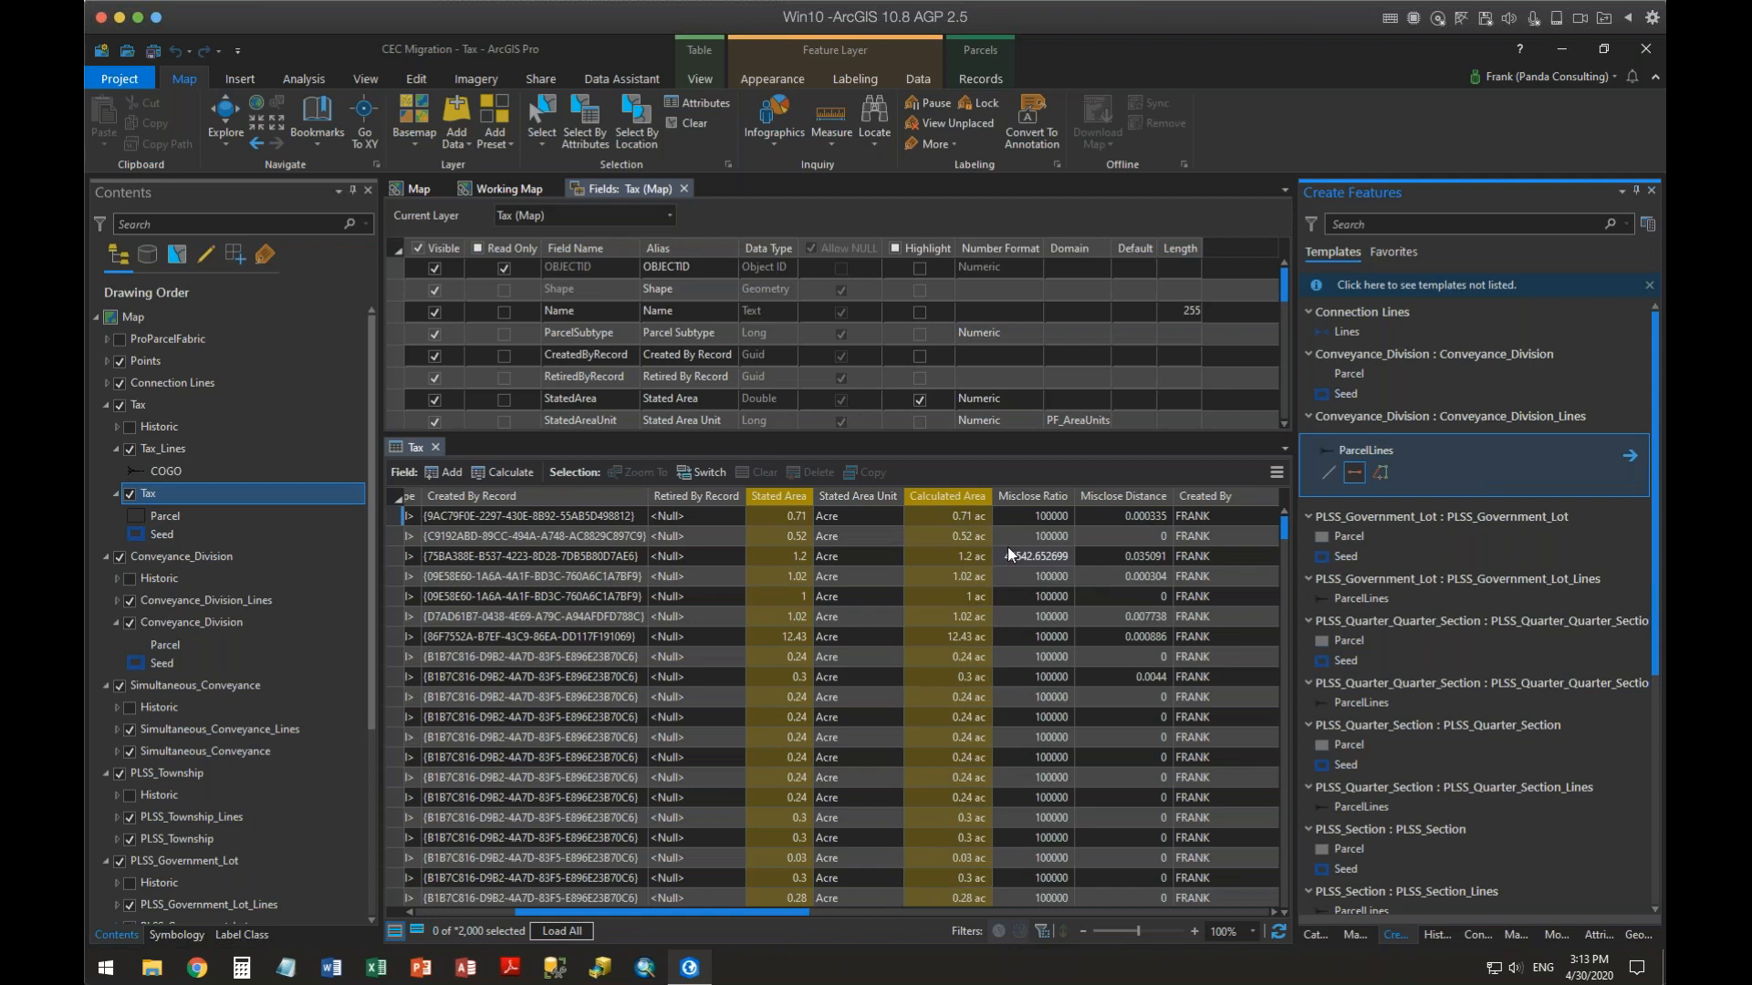
left_click_drag(792, 911, 1068, 905)
left_click(862, 517)
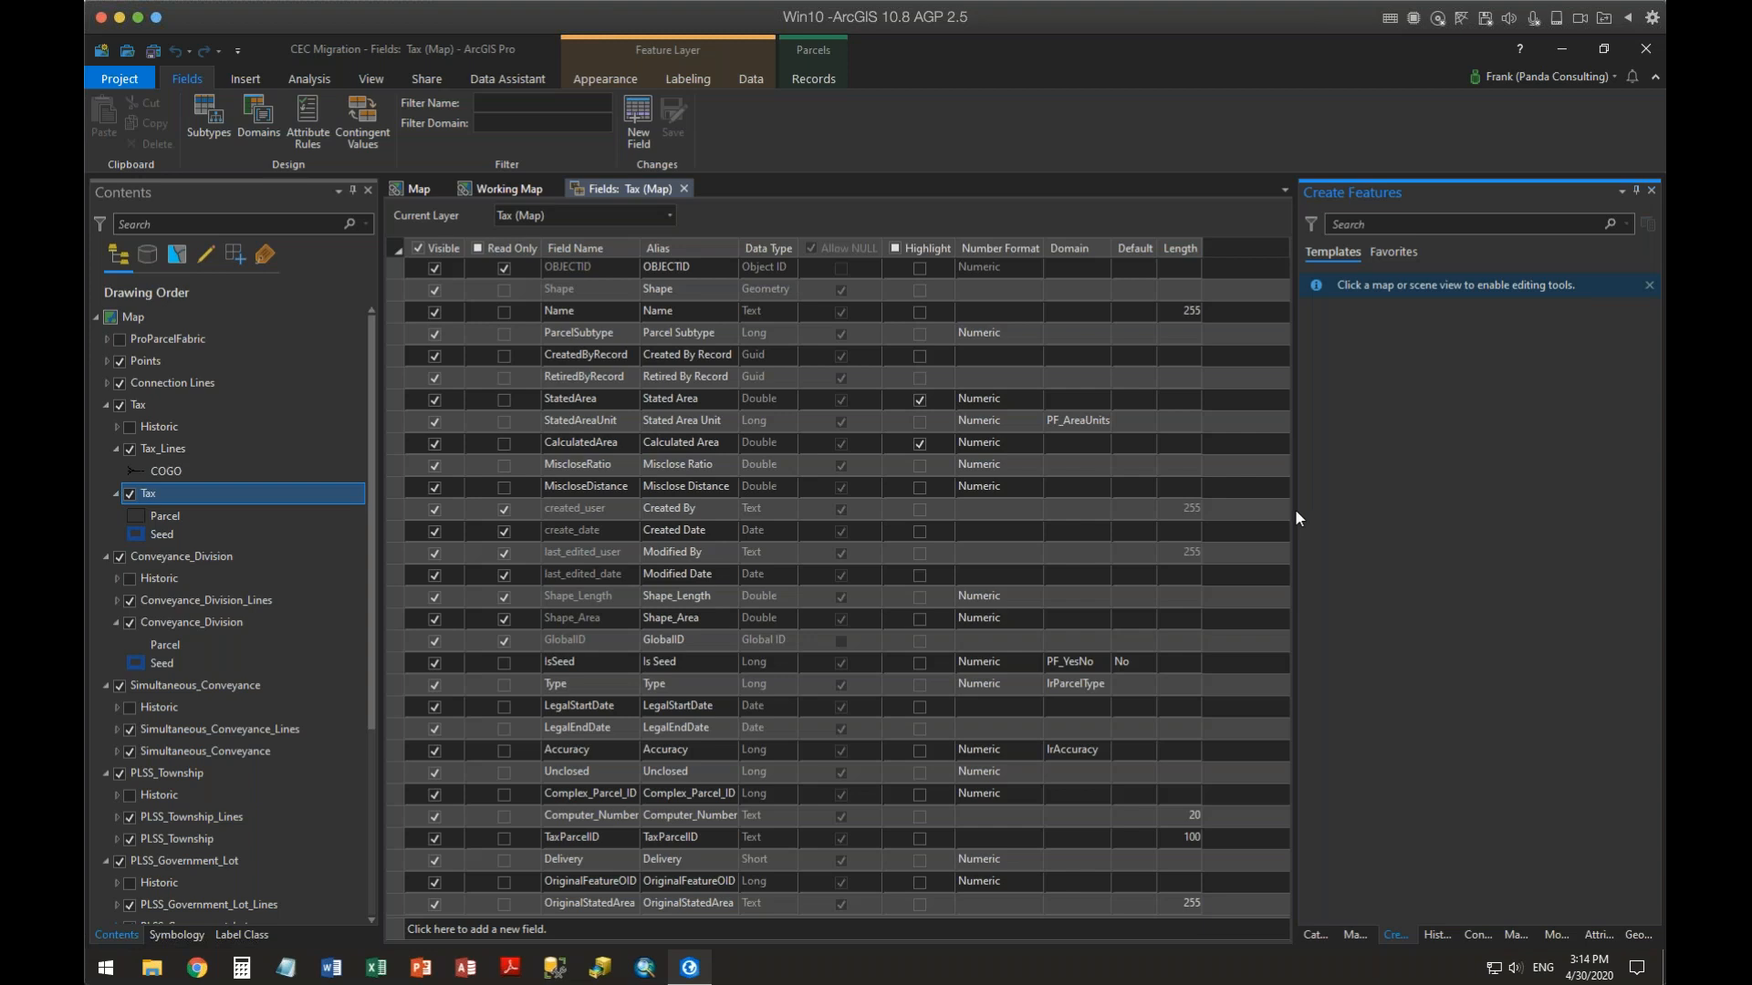
Change the alias of the Shape_Area field to Shape Acres
left_click(396, 617)
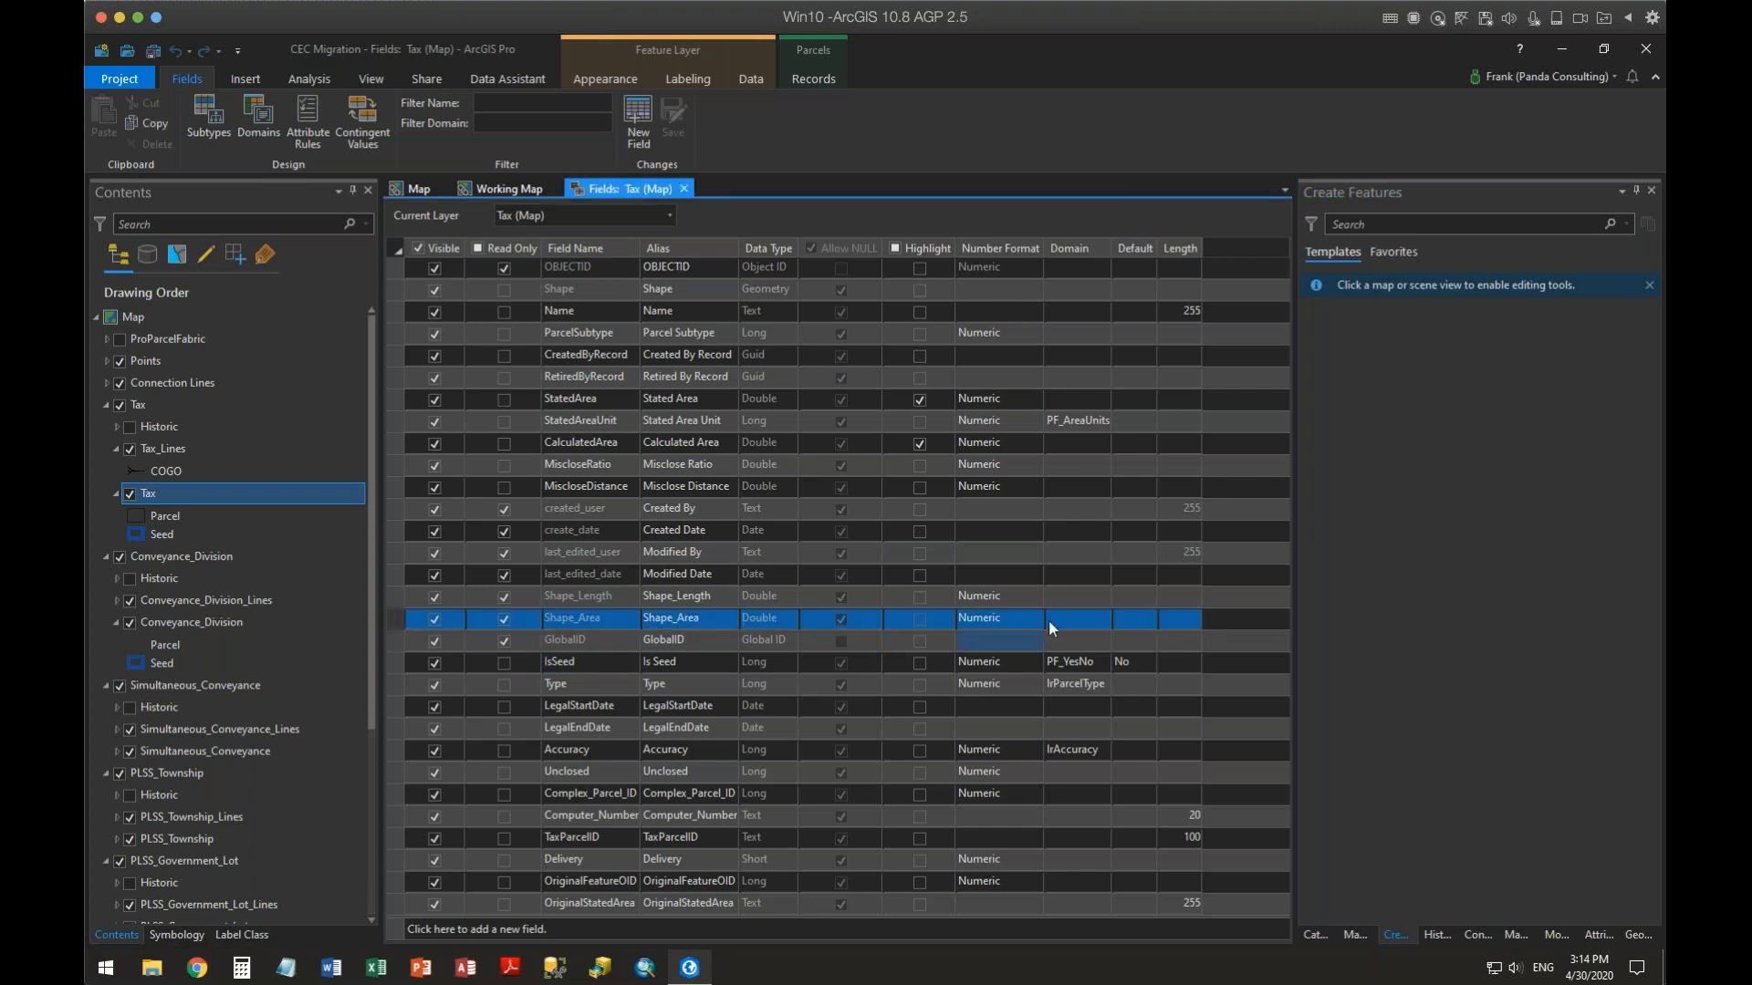
left_click(719, 619)
left_click(719, 618)
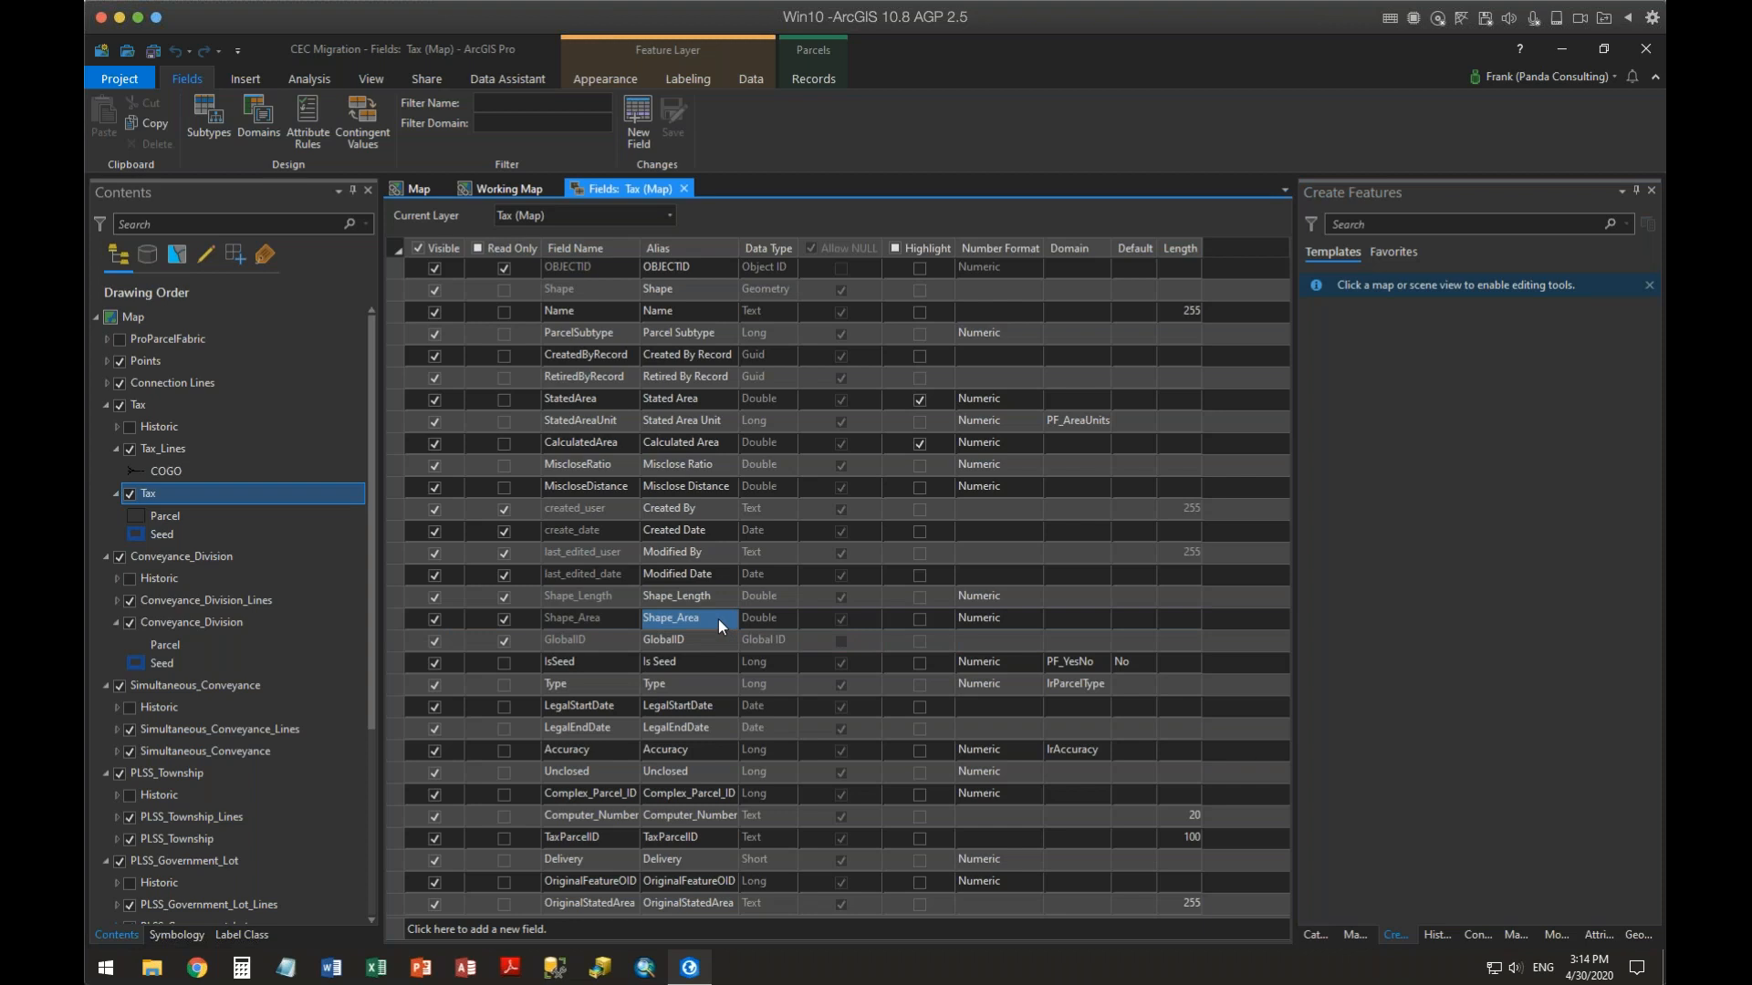
right_click(719, 619)
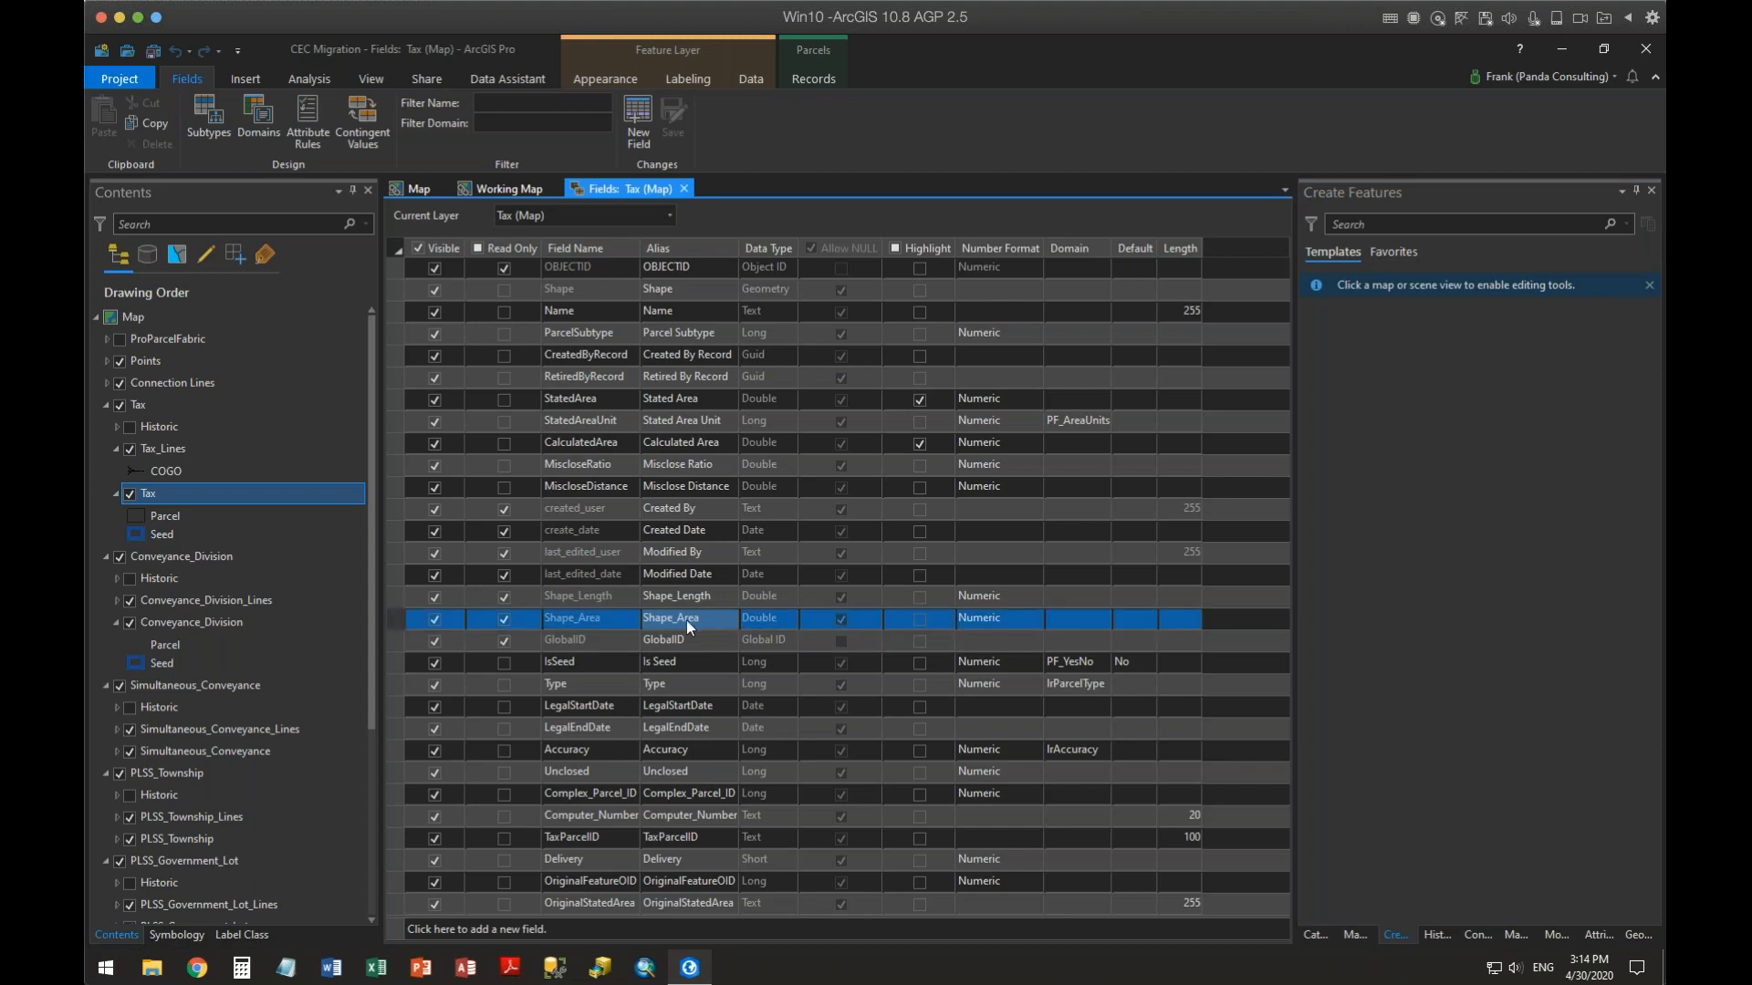
left_click(701, 617)
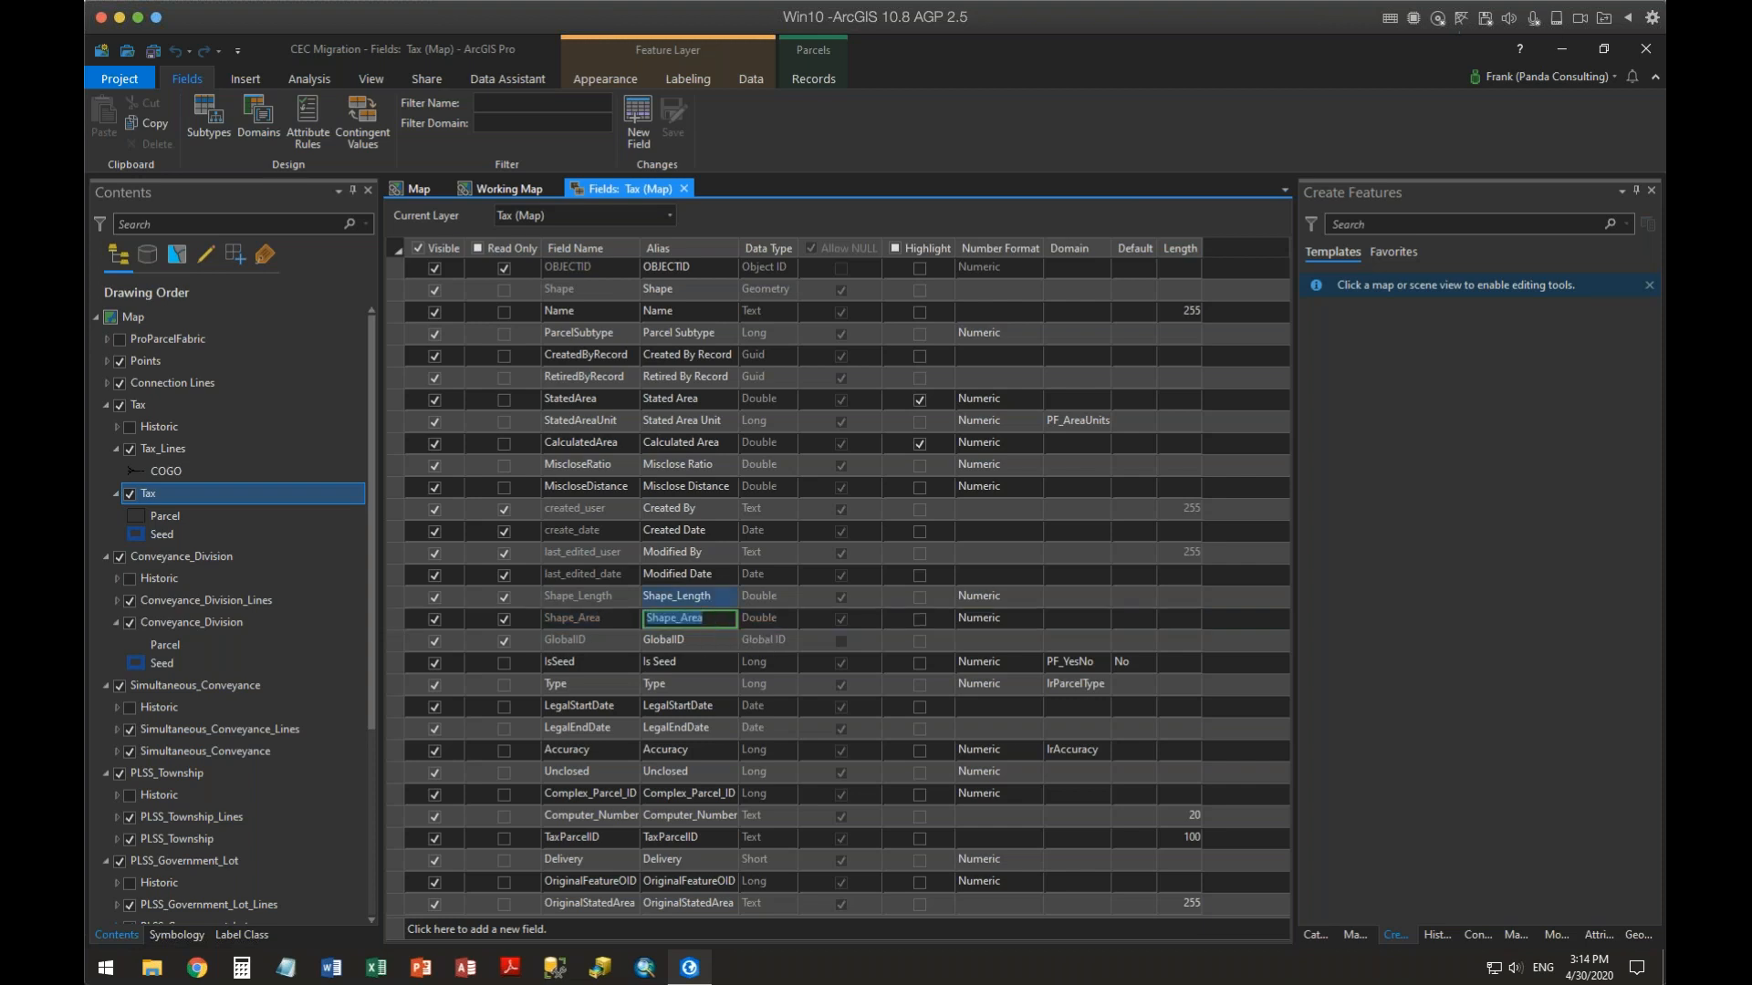
type("GIS Acres")
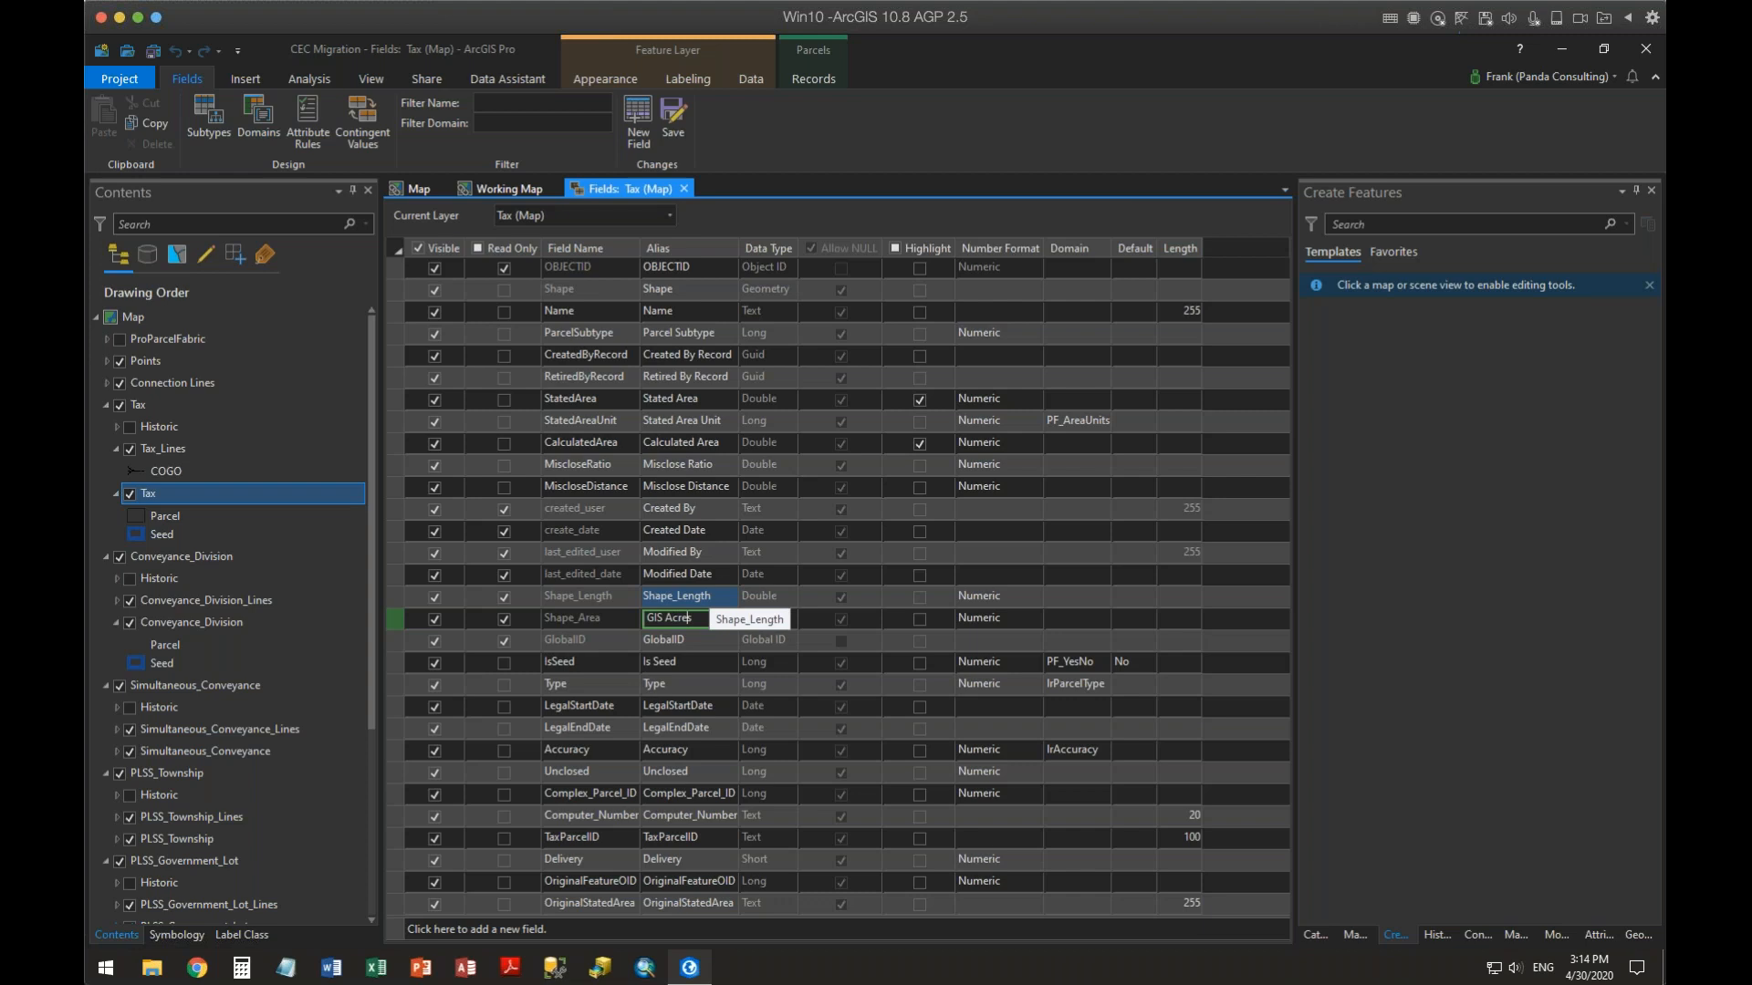
key("BackSpace")
key("BackSpace")
key("BackSpace")
key("BackSpace")
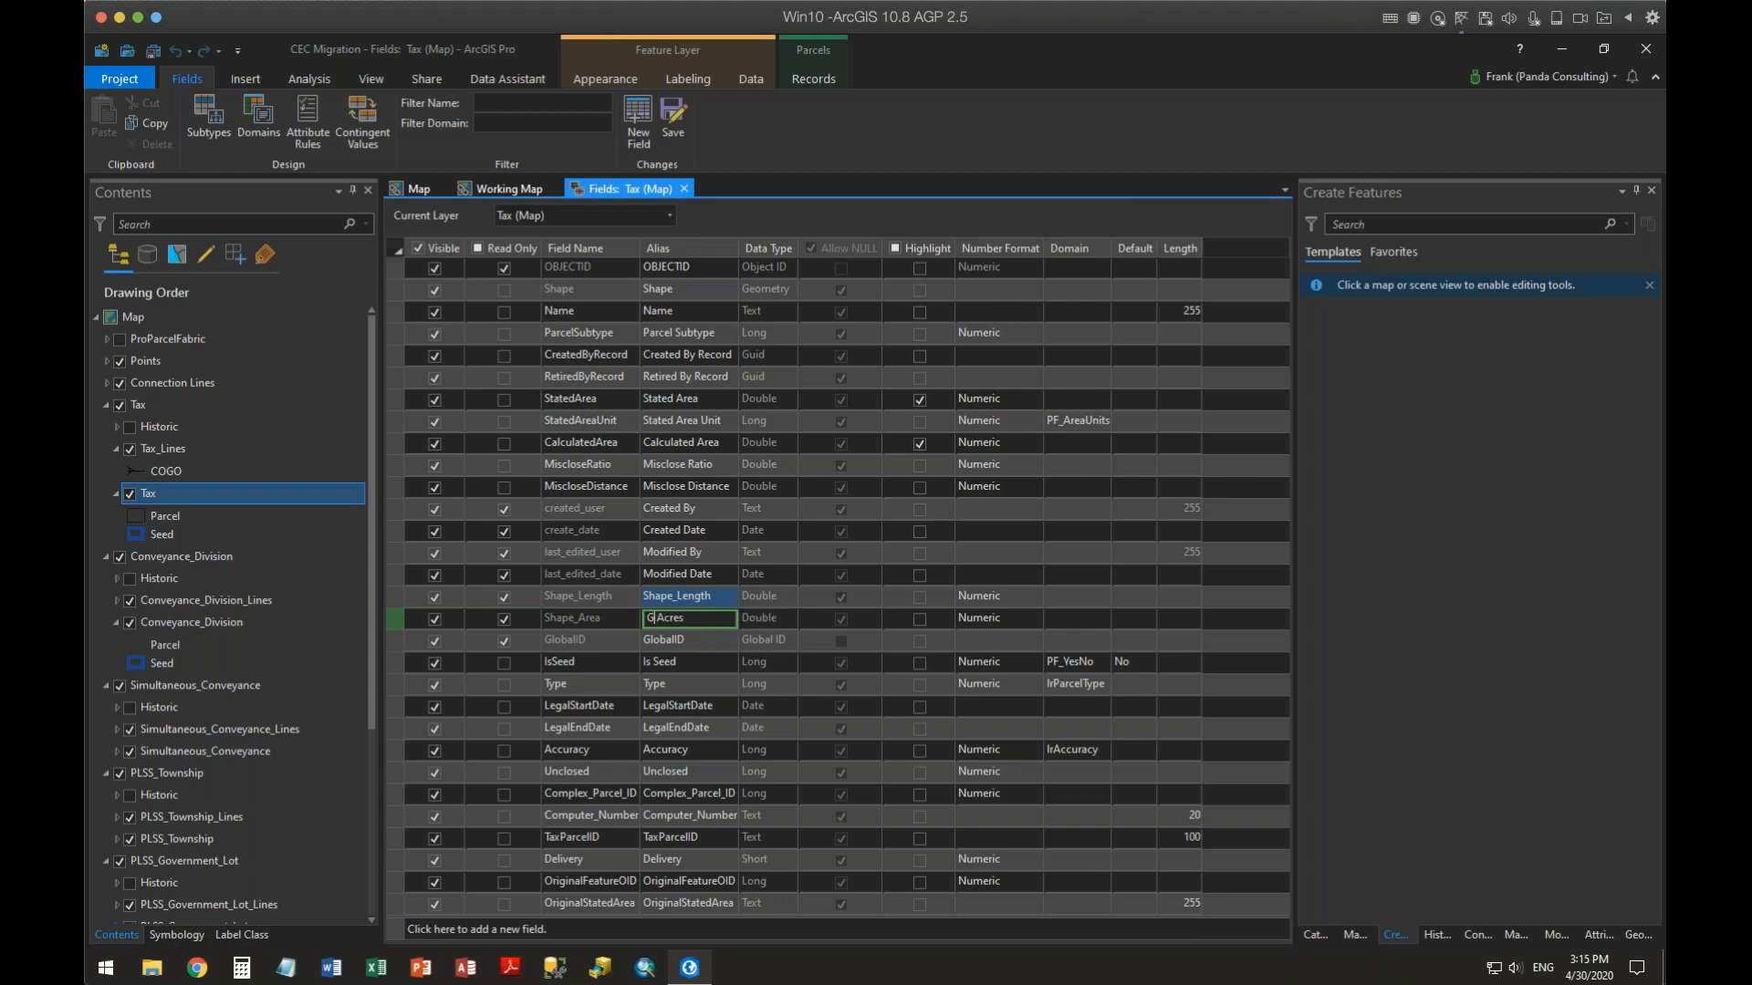
type("Shape")
Highlight Shape_Area, format it as Rate with factor 43560, thousands separators and an ac(s) suffix, then save the changes
left_click(924, 617)
left_click(998, 621)
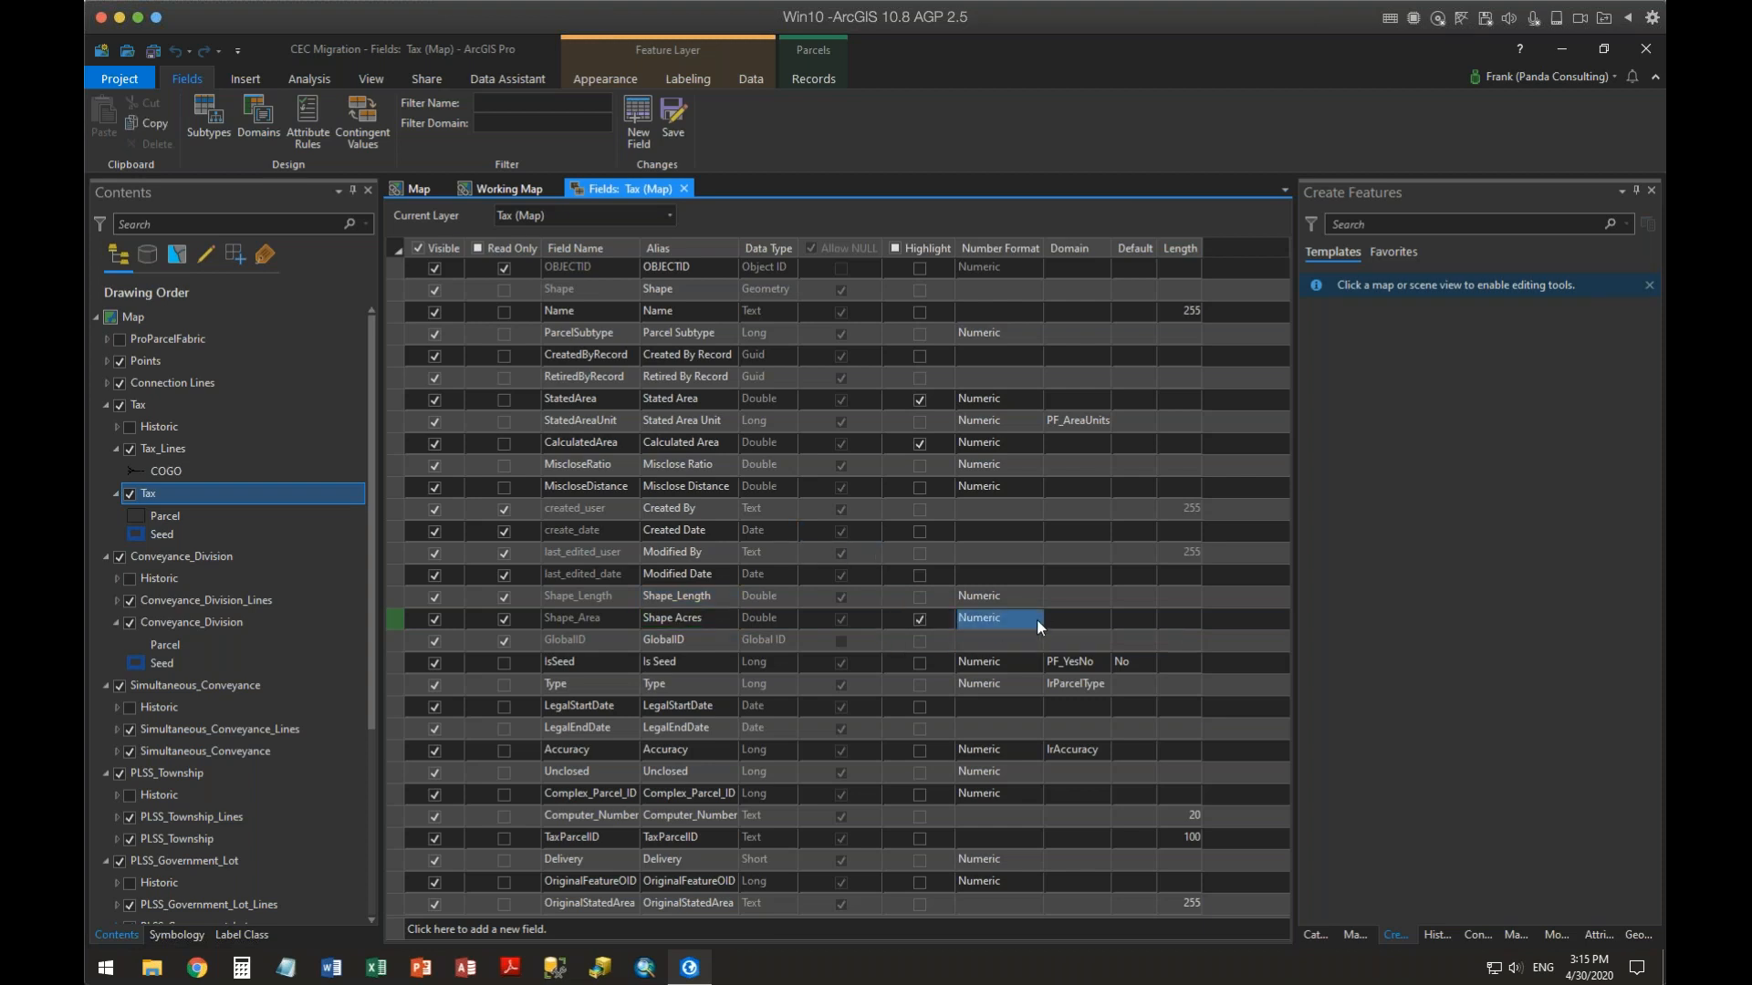
left_click(1038, 618)
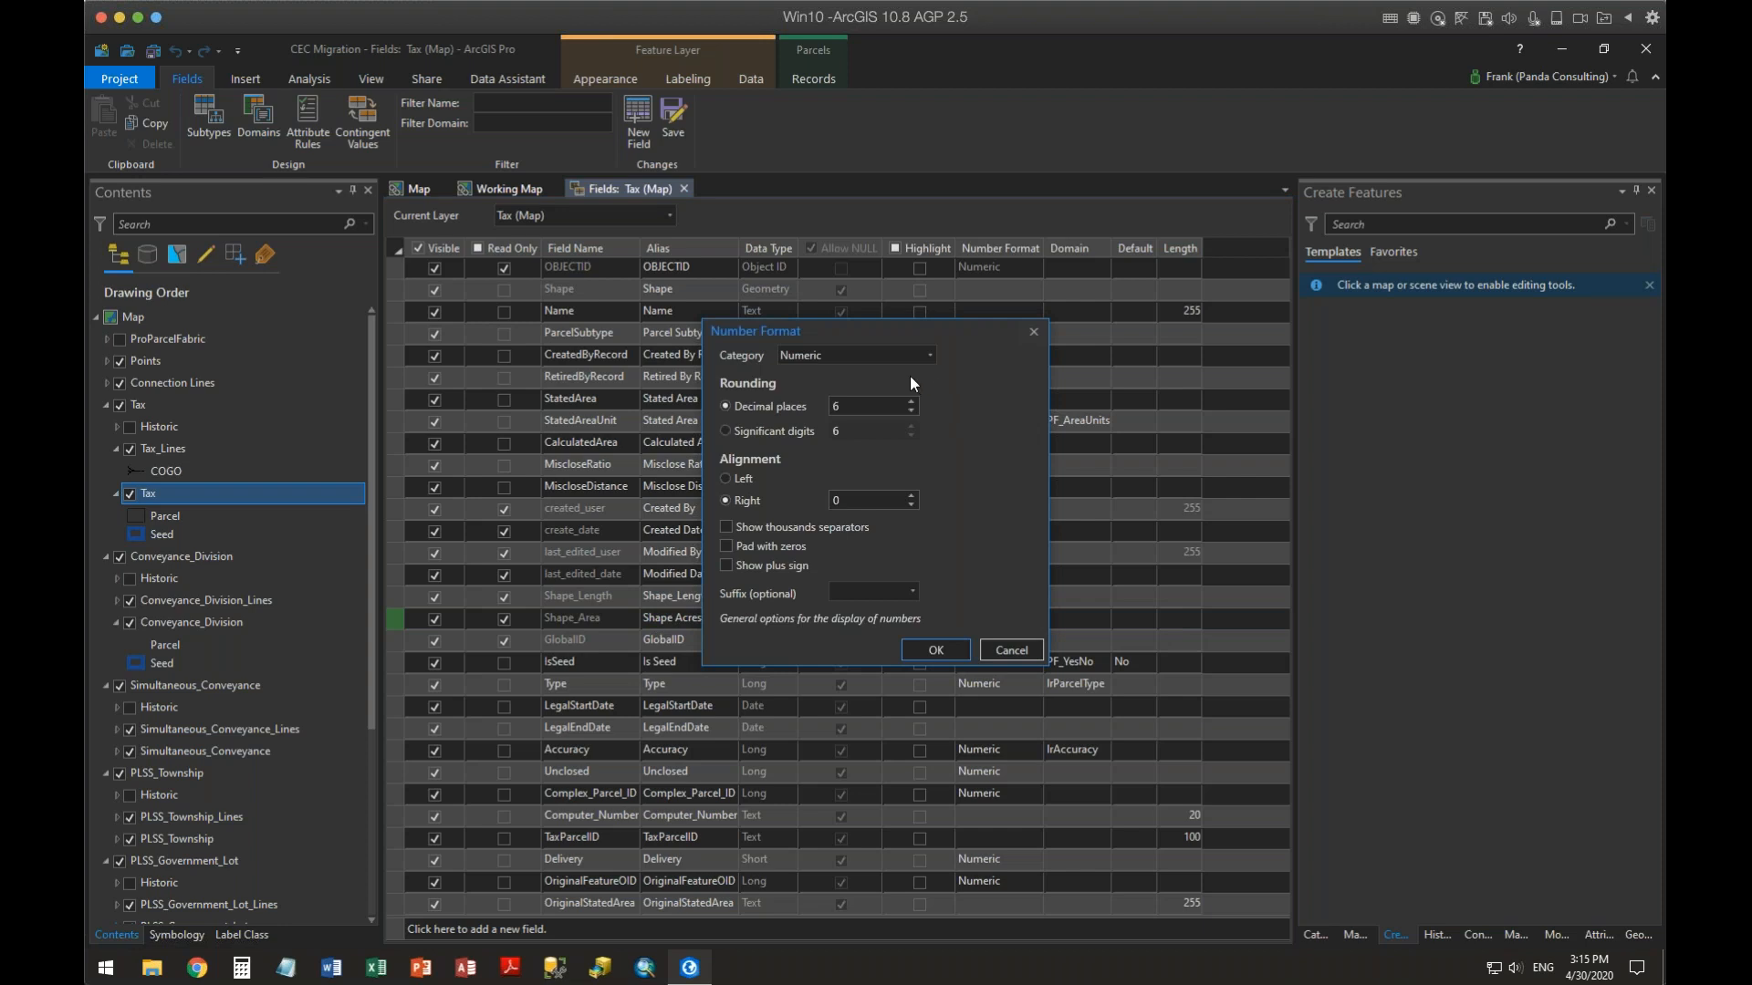
left_click(932, 355)
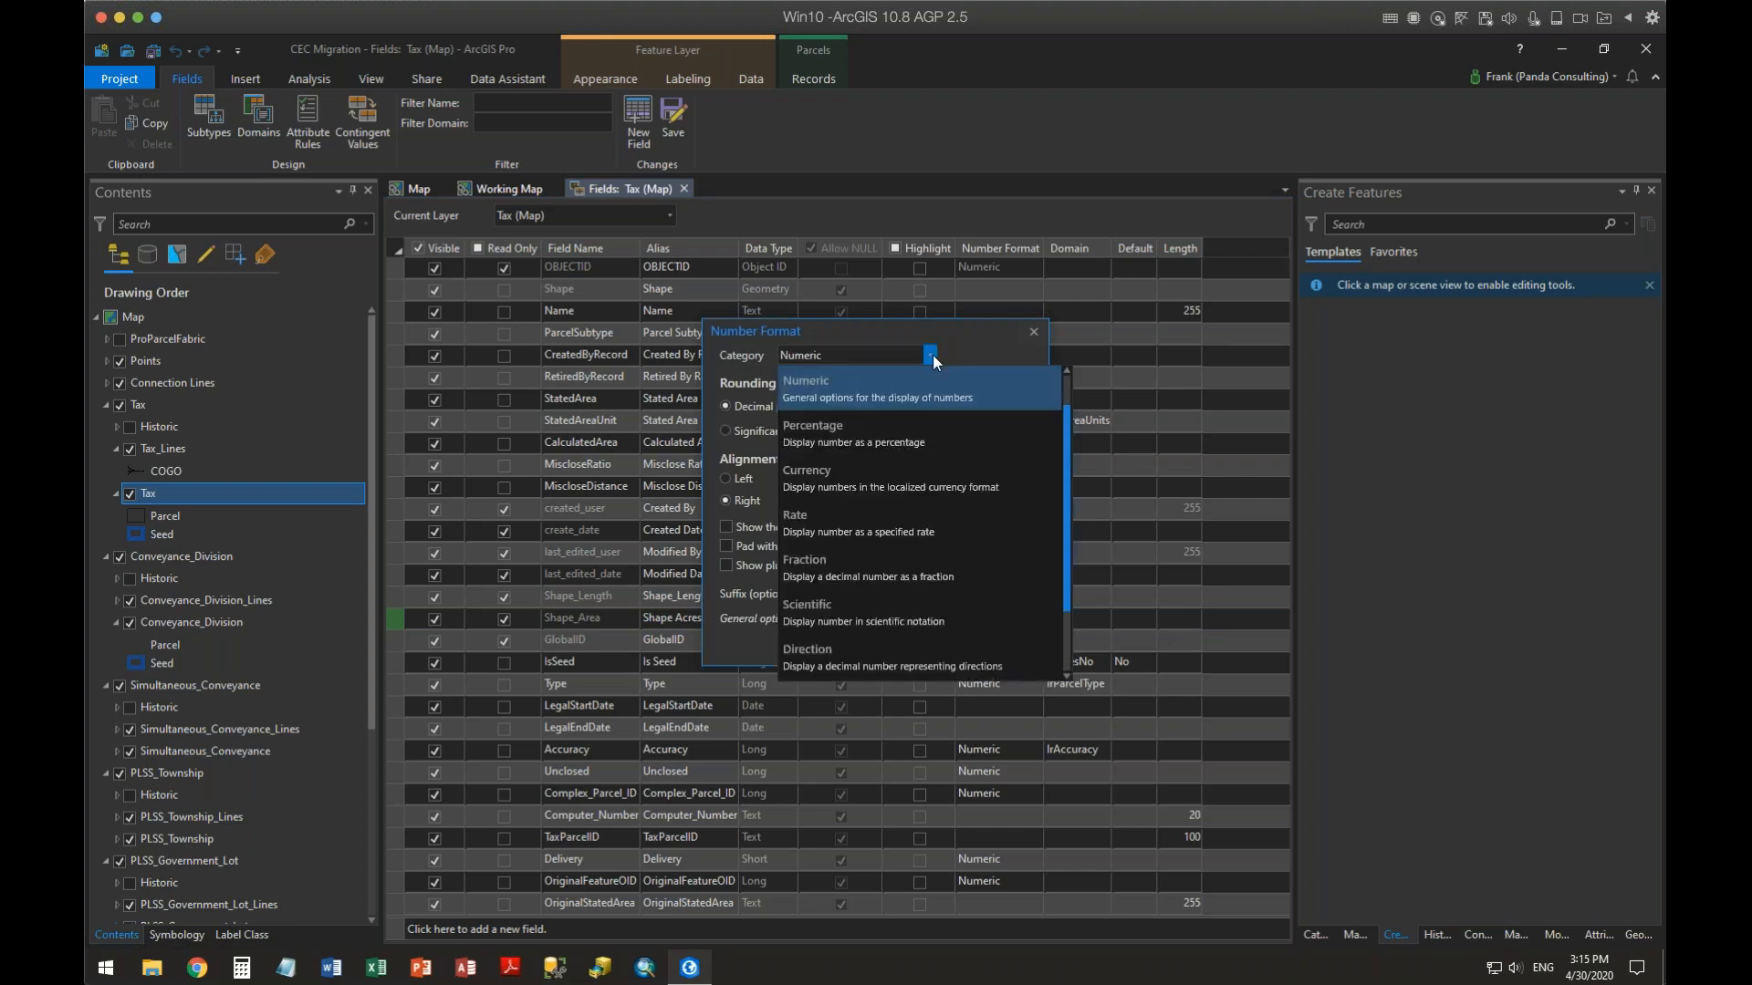
left_click(896, 523)
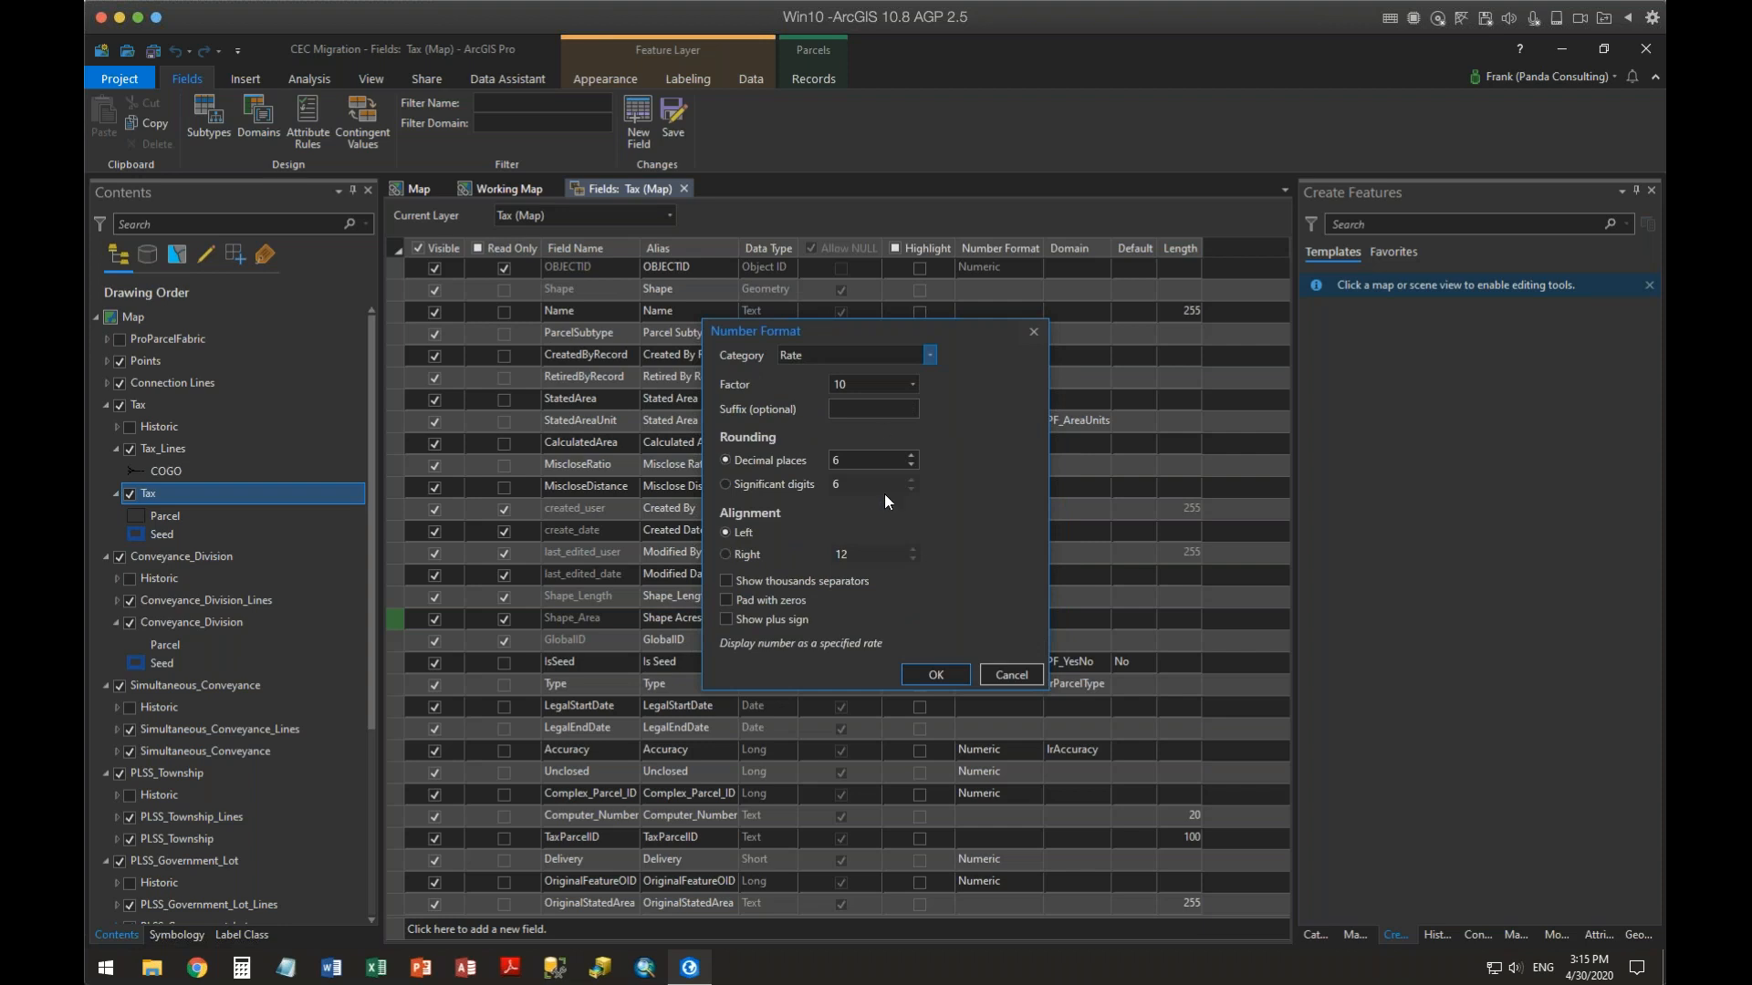
left_click(871, 381)
left_click_drag(870, 382, 725, 383)
type("43560")
left_click(911, 465)
left_click(726, 582)
left_click(855, 412)
type("ac(s")
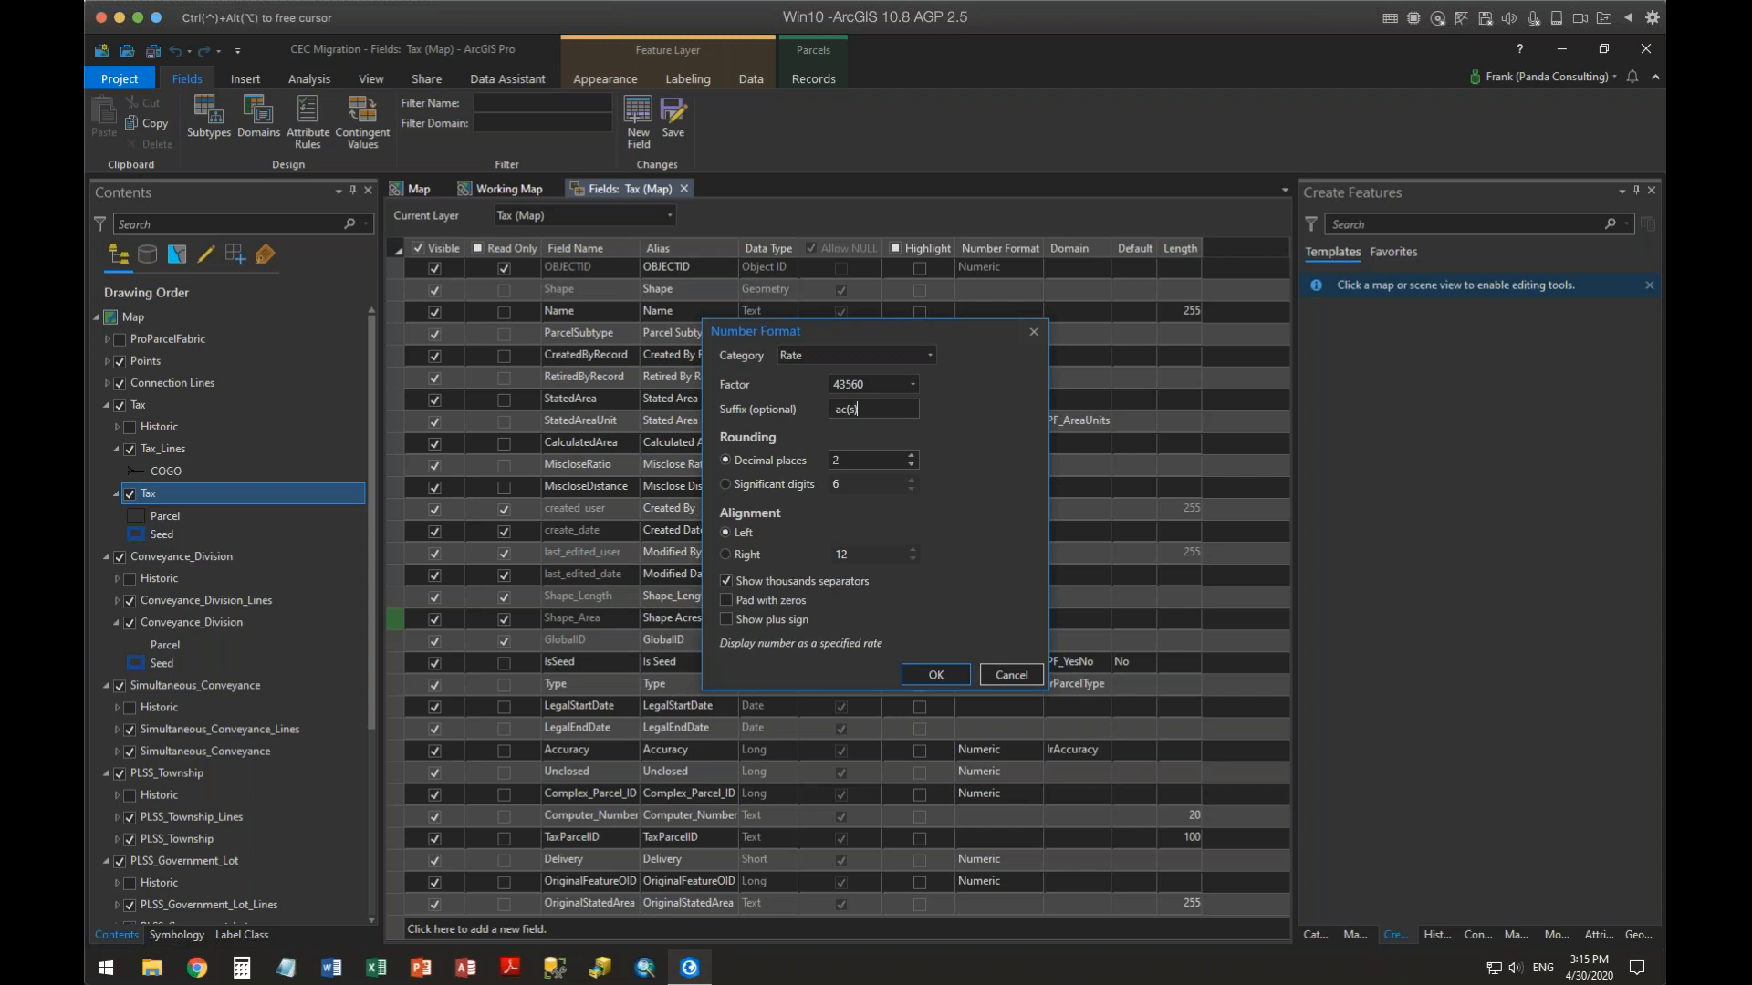
left_click(927, 671)
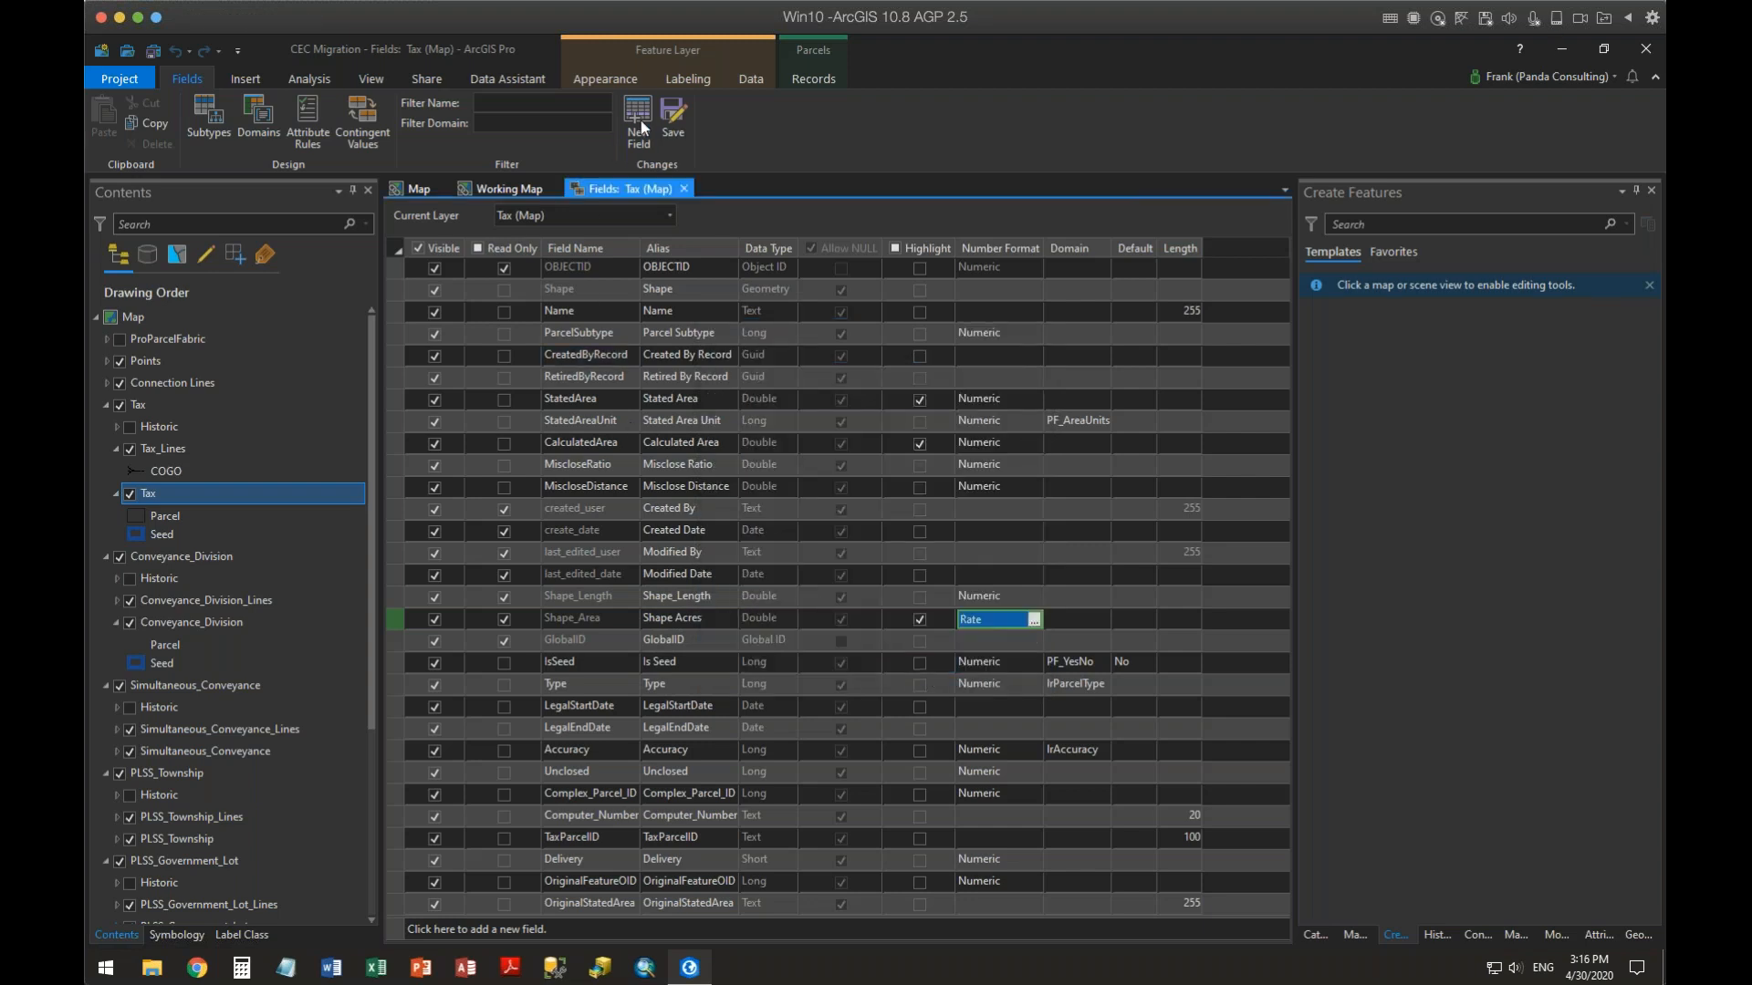
left_click(671, 117)
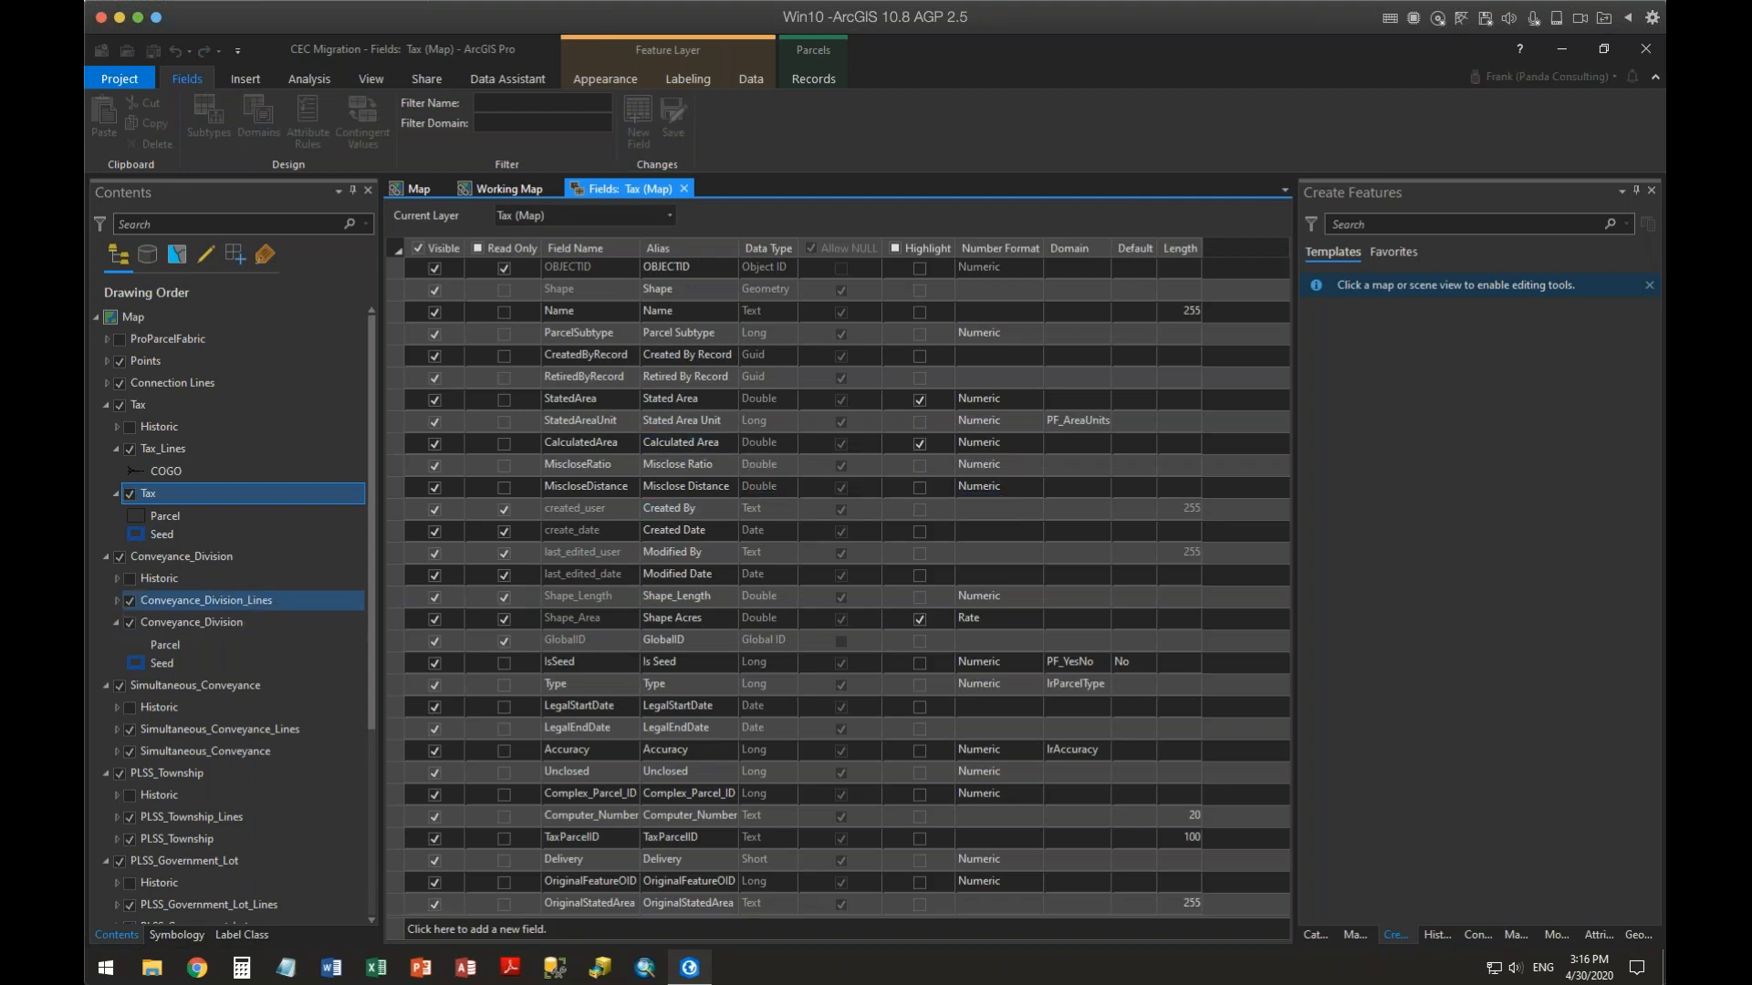
Open the Tax attribute table, scroll to the Shape Acres column and widen it
right_click(172, 495)
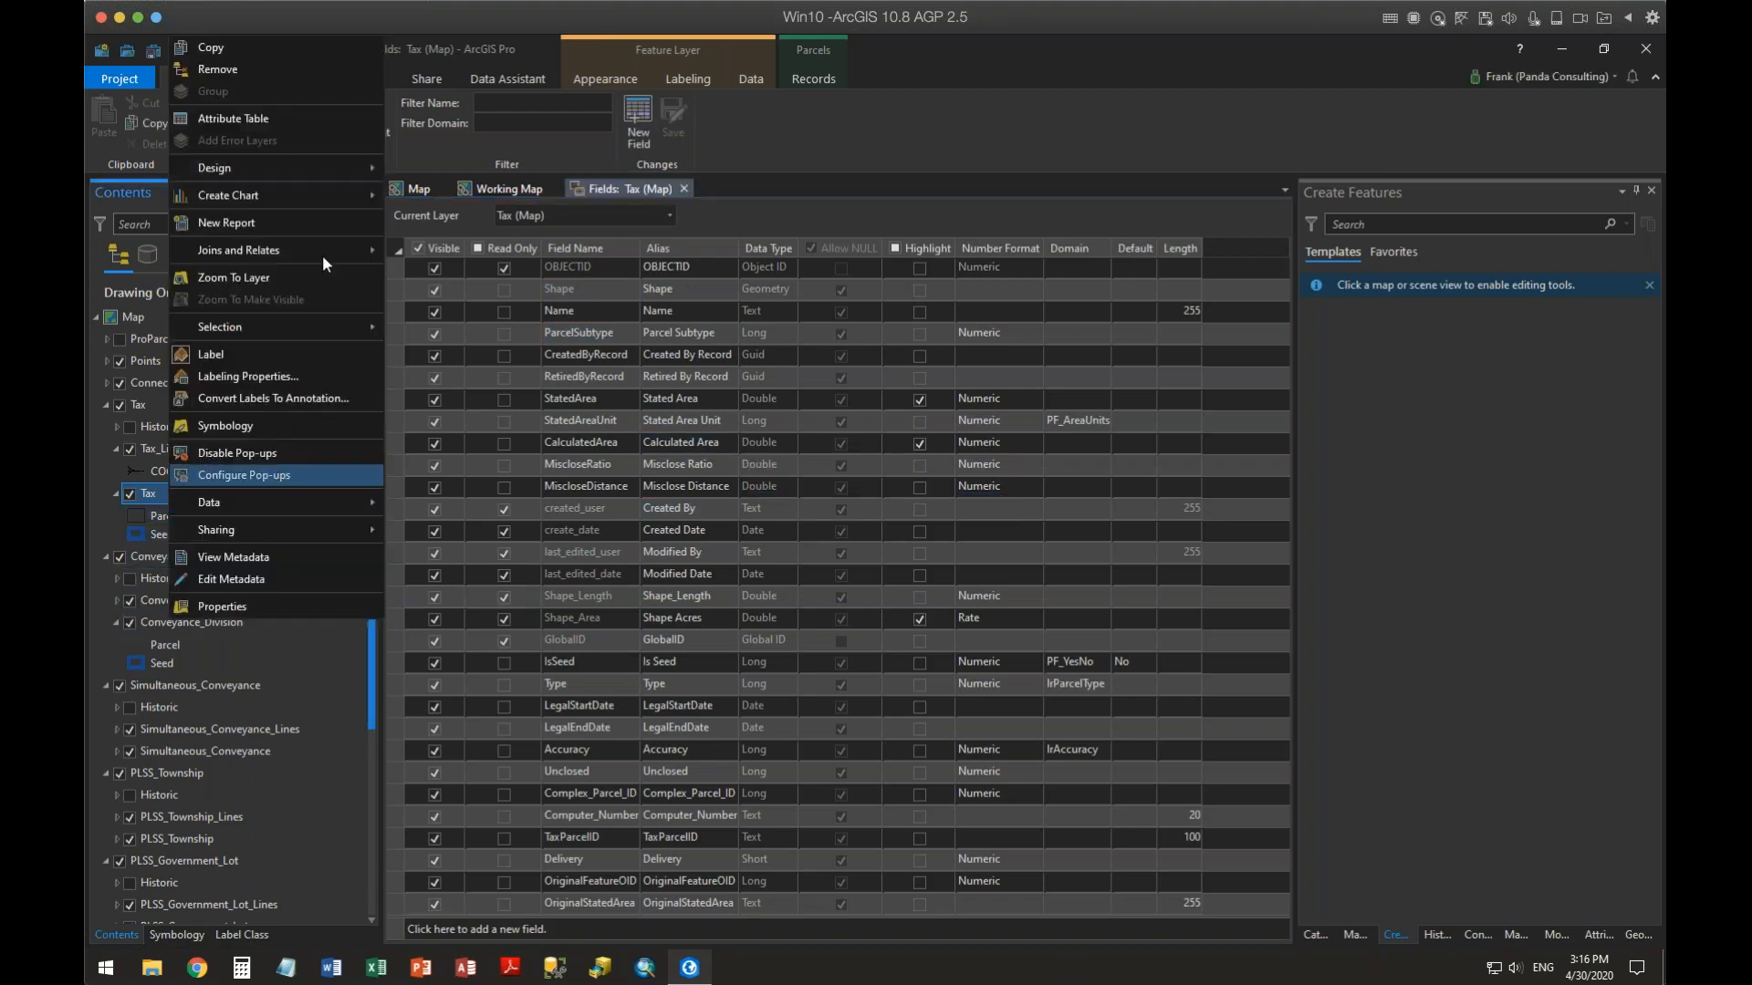
left_click(228, 111)
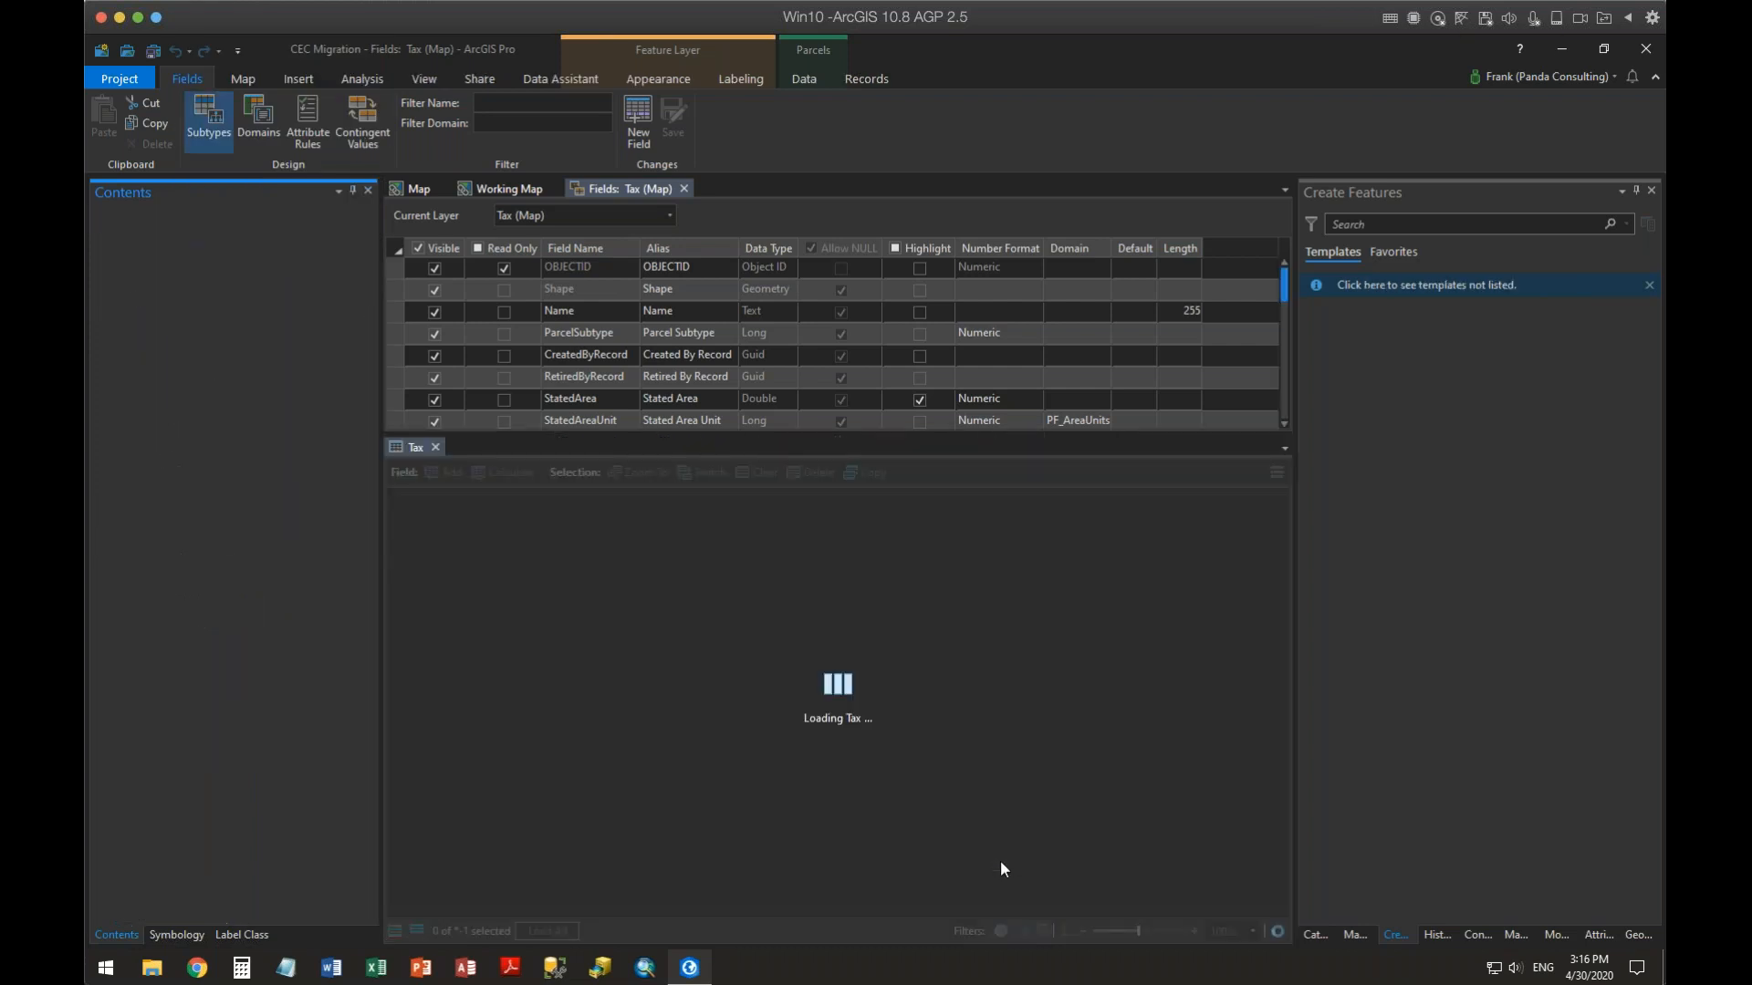
left_click_drag(682, 912, 1008, 921)
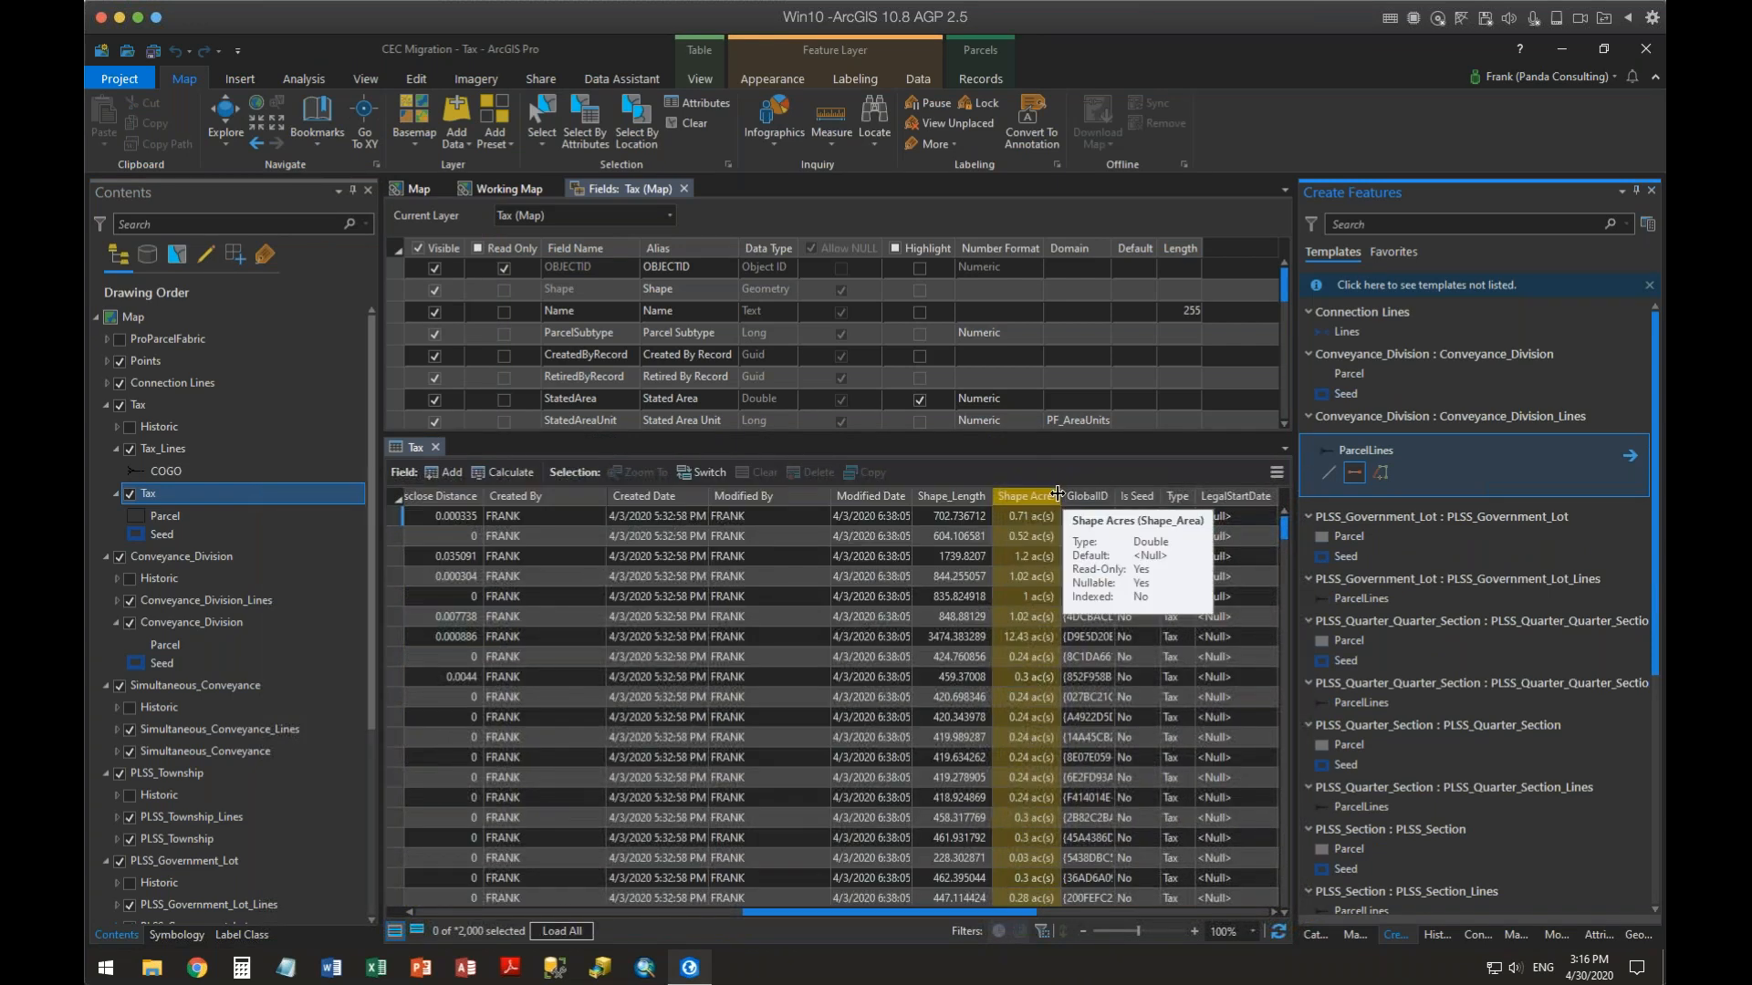
left_click_drag(1061, 497, 1157, 497)
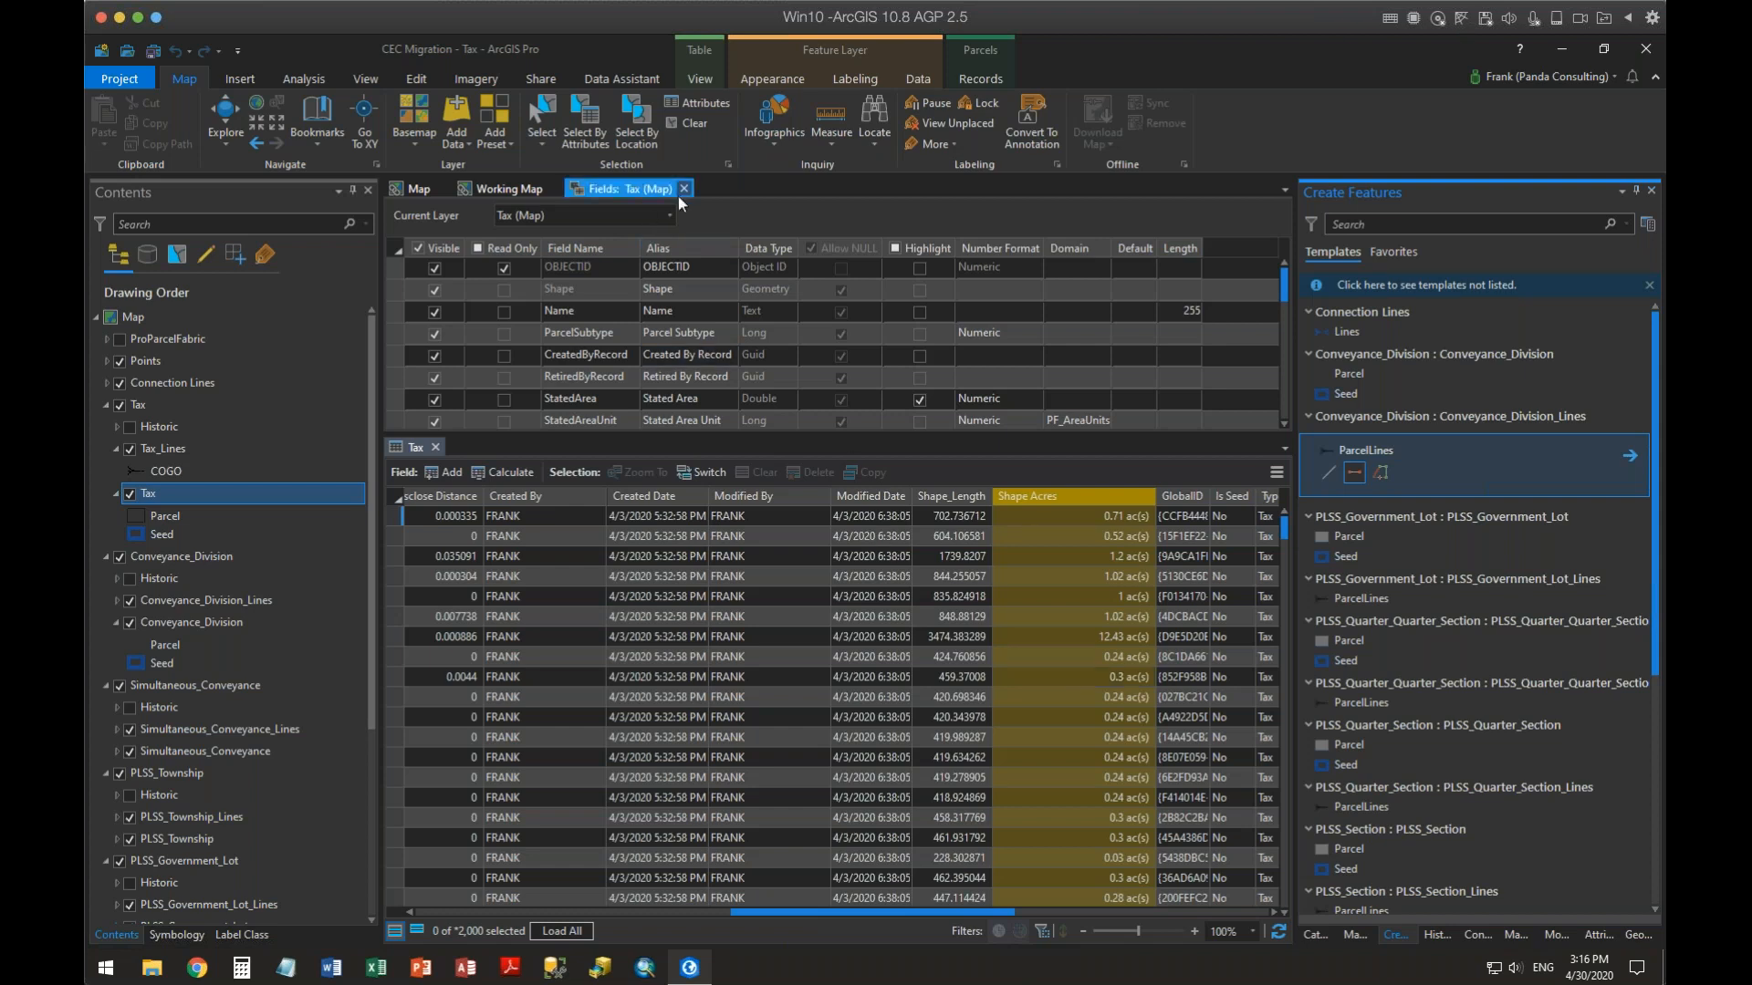
Identify a Tax parcel on the map to inspect its formatted area fields in the pop-up
left_click(683, 189)
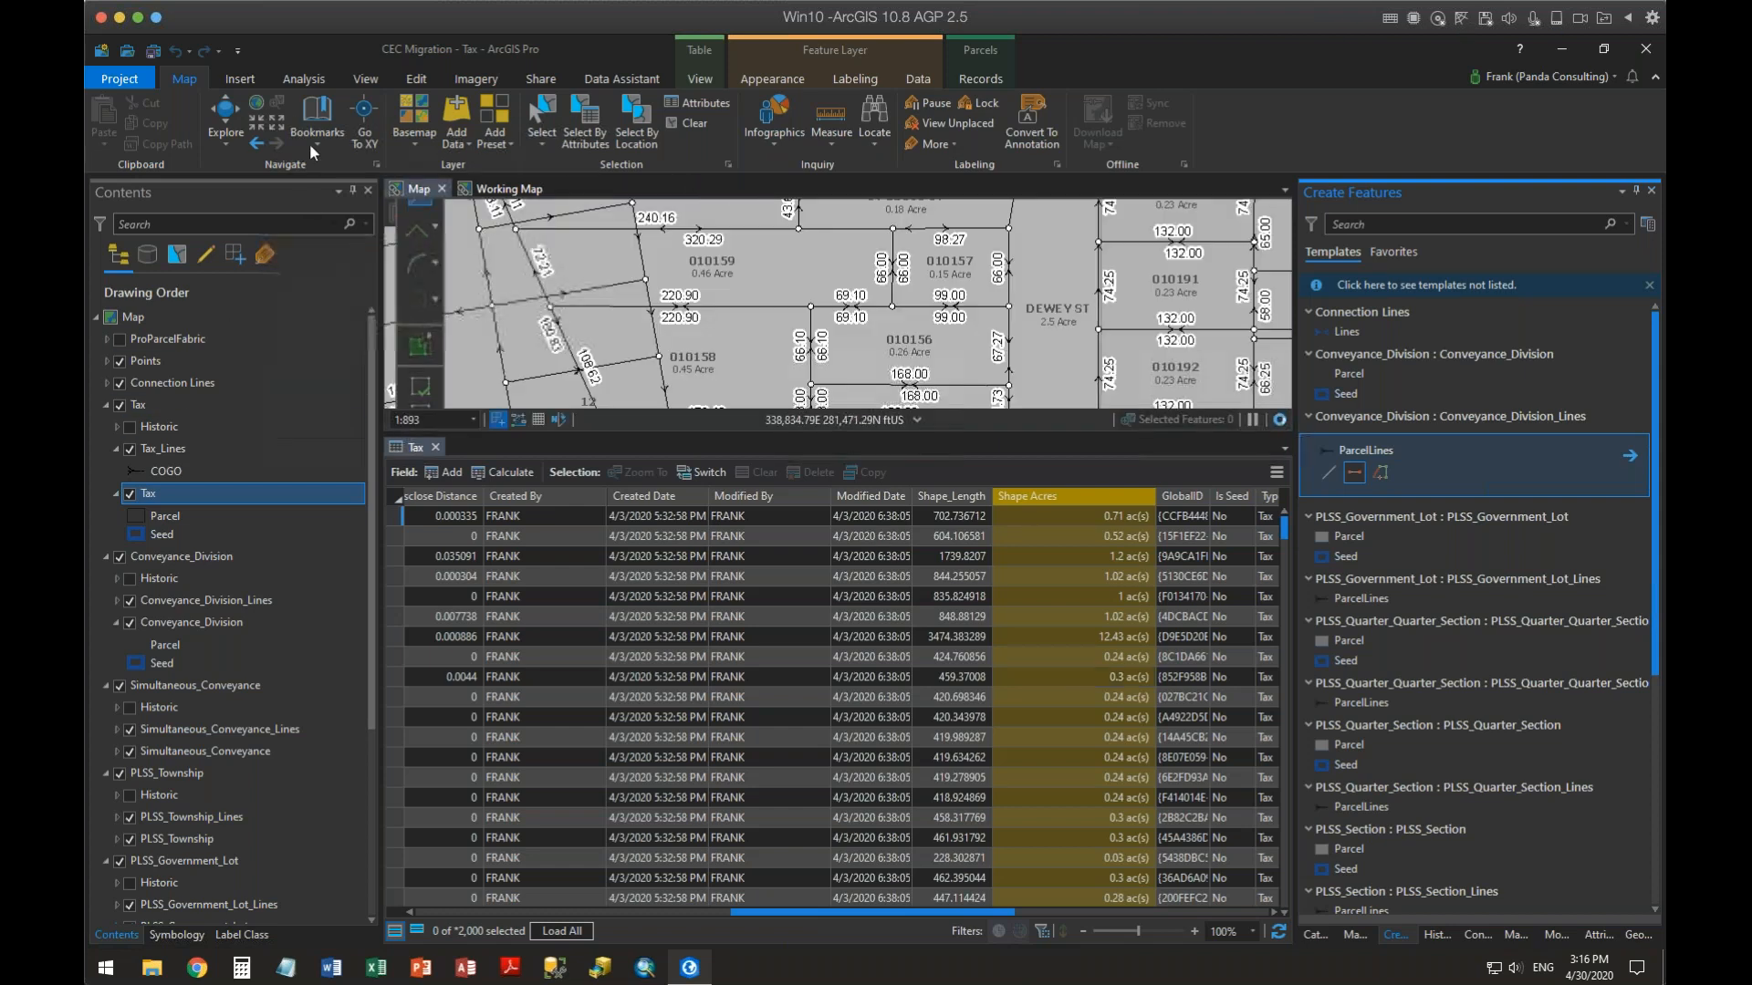
left_click(225, 115)
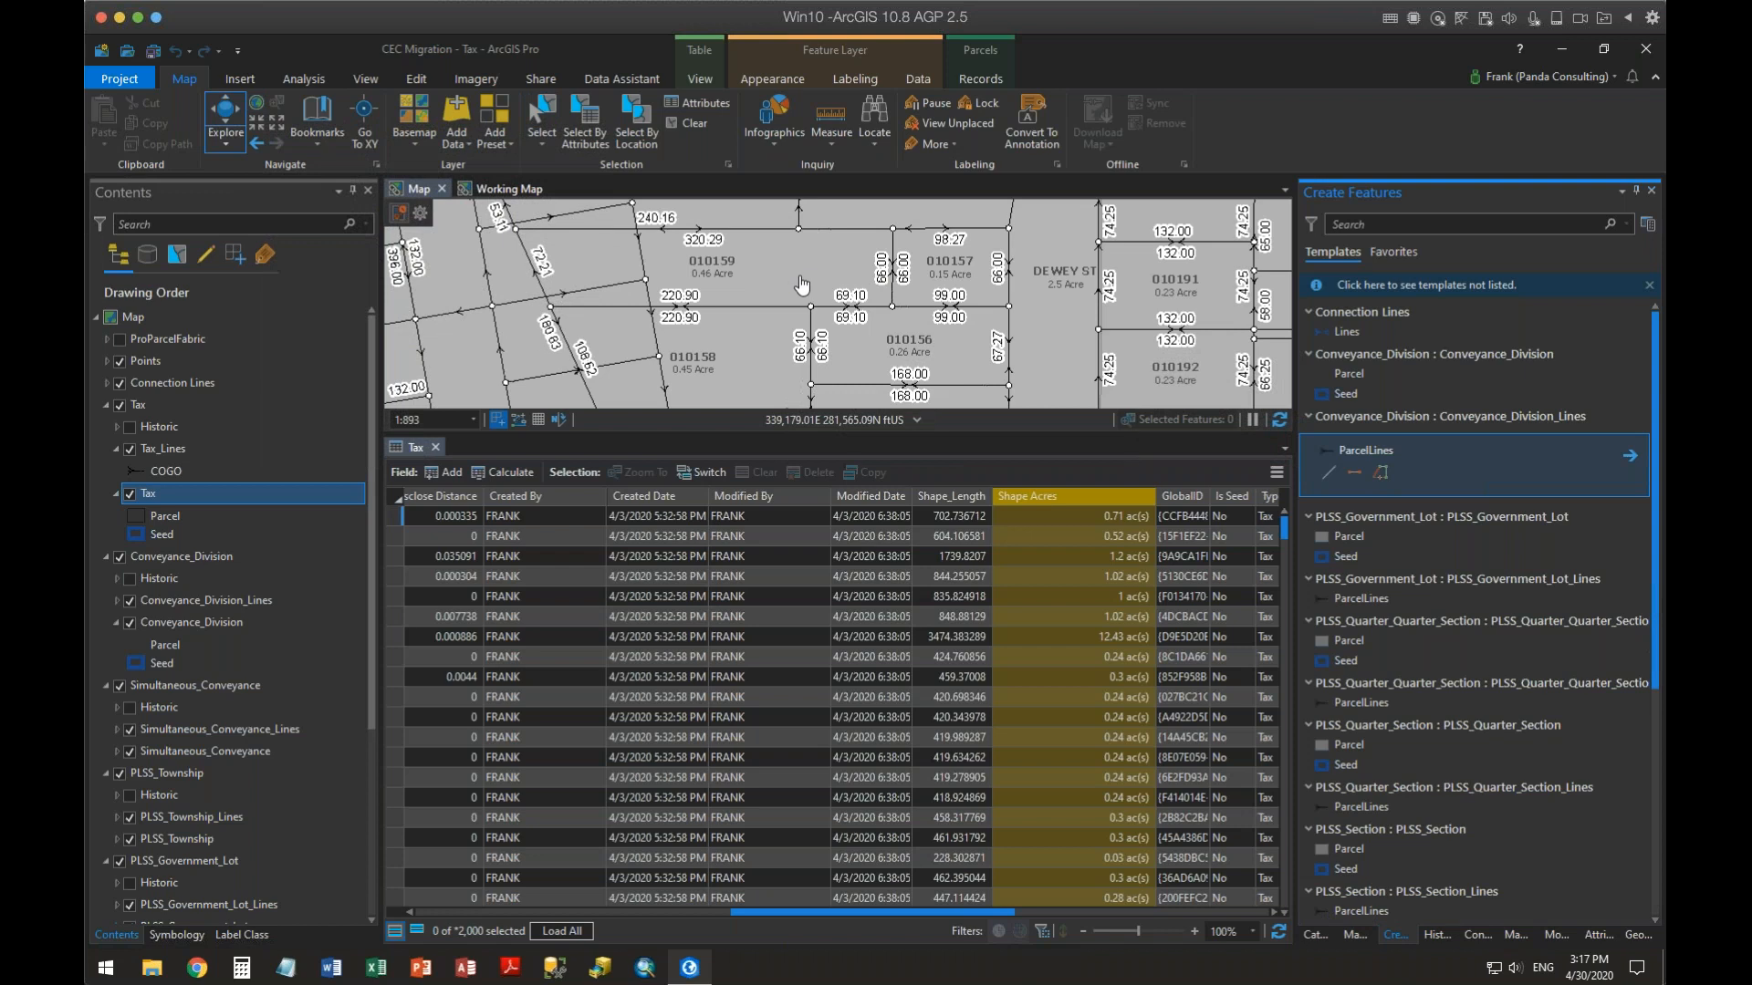
left_click(603, 310)
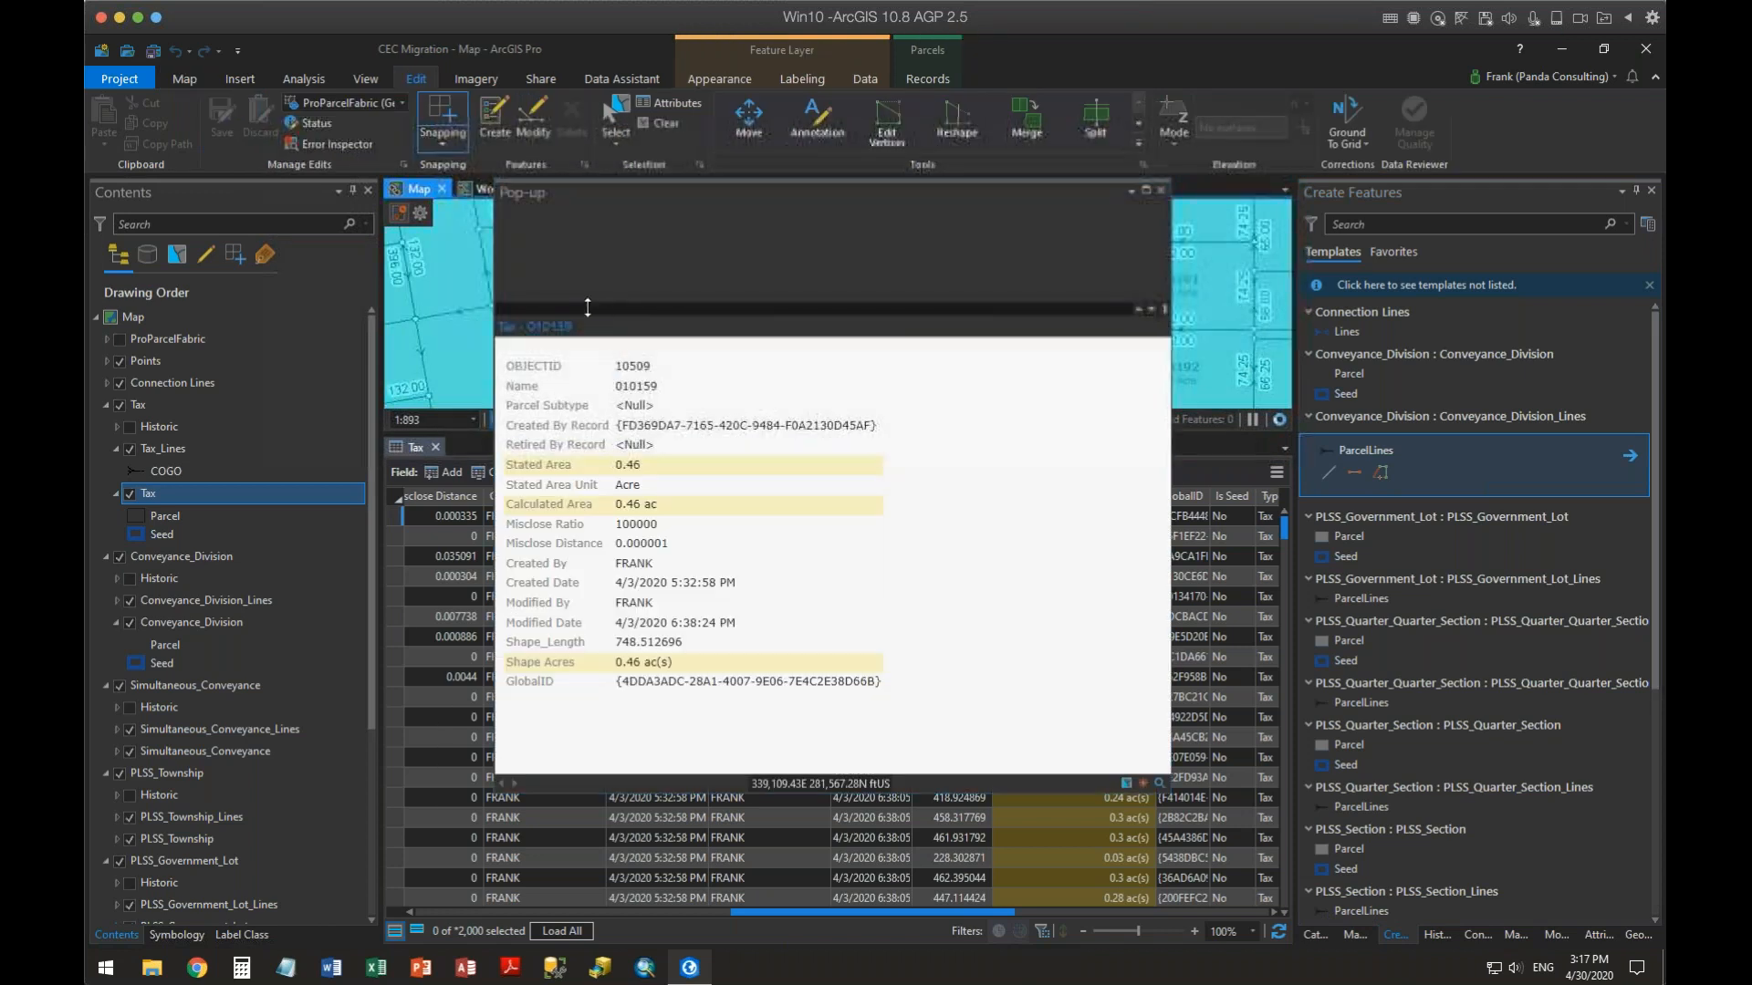
scroll(702, 262, "down", 2)
scroll(703, 263, "up", 2)
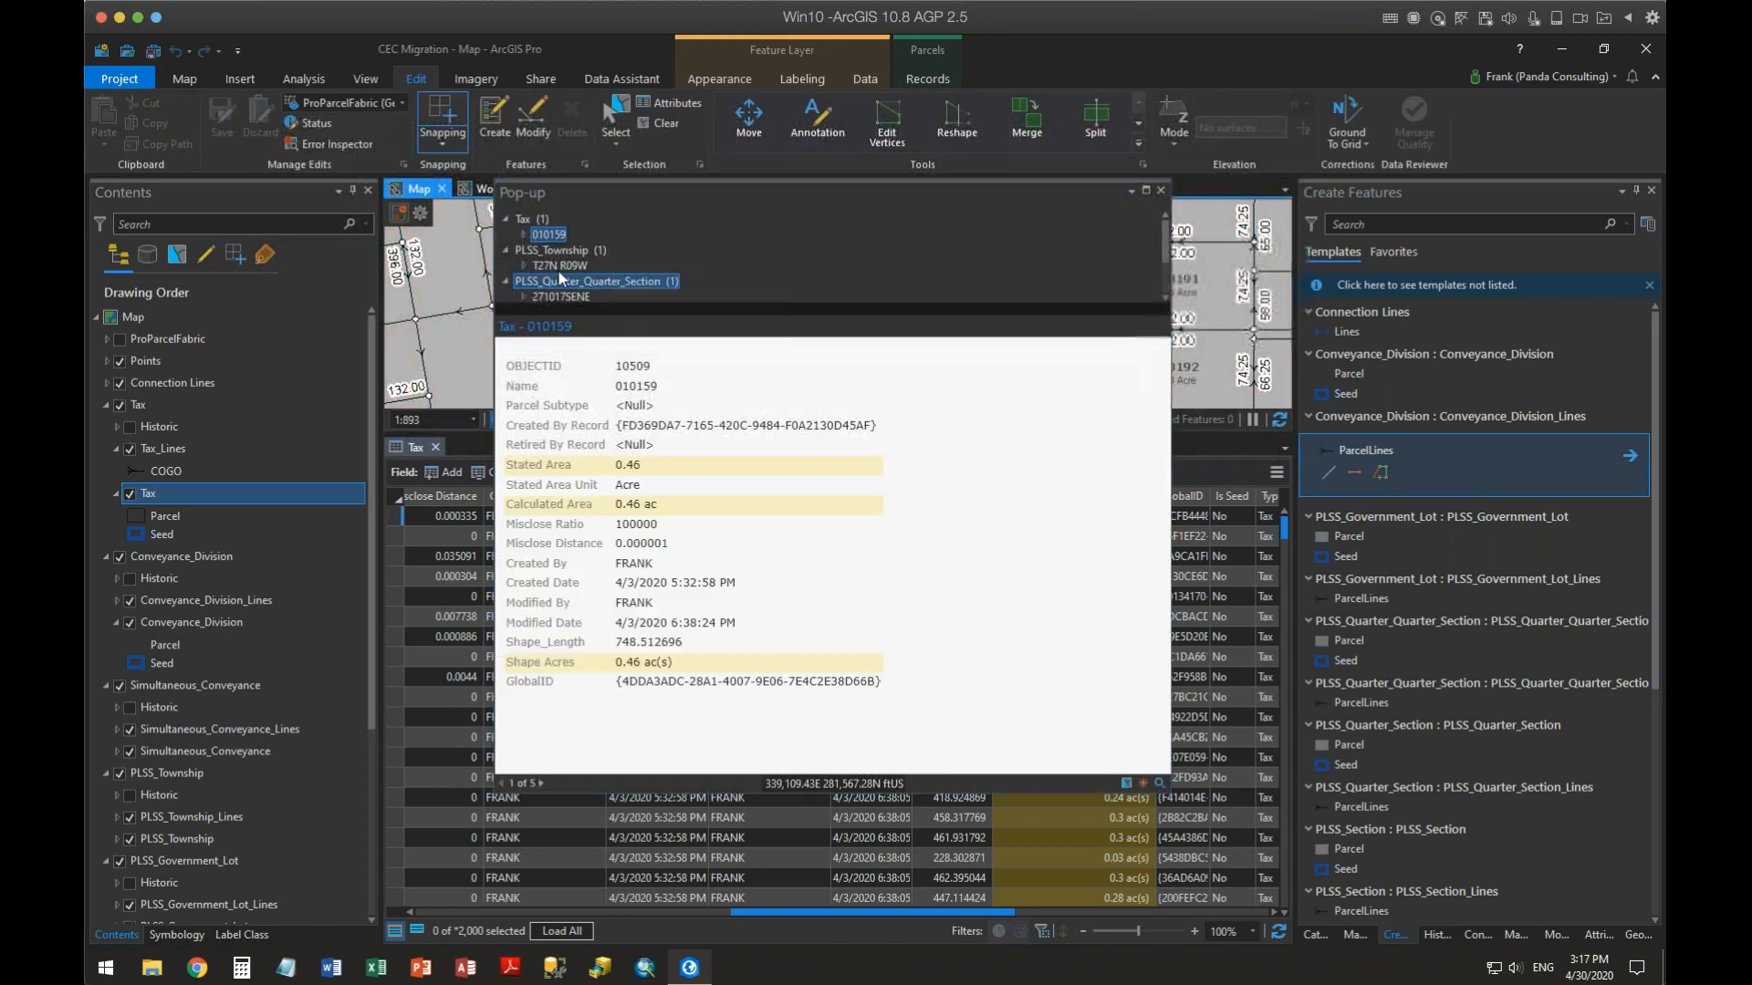
left_click(548, 235)
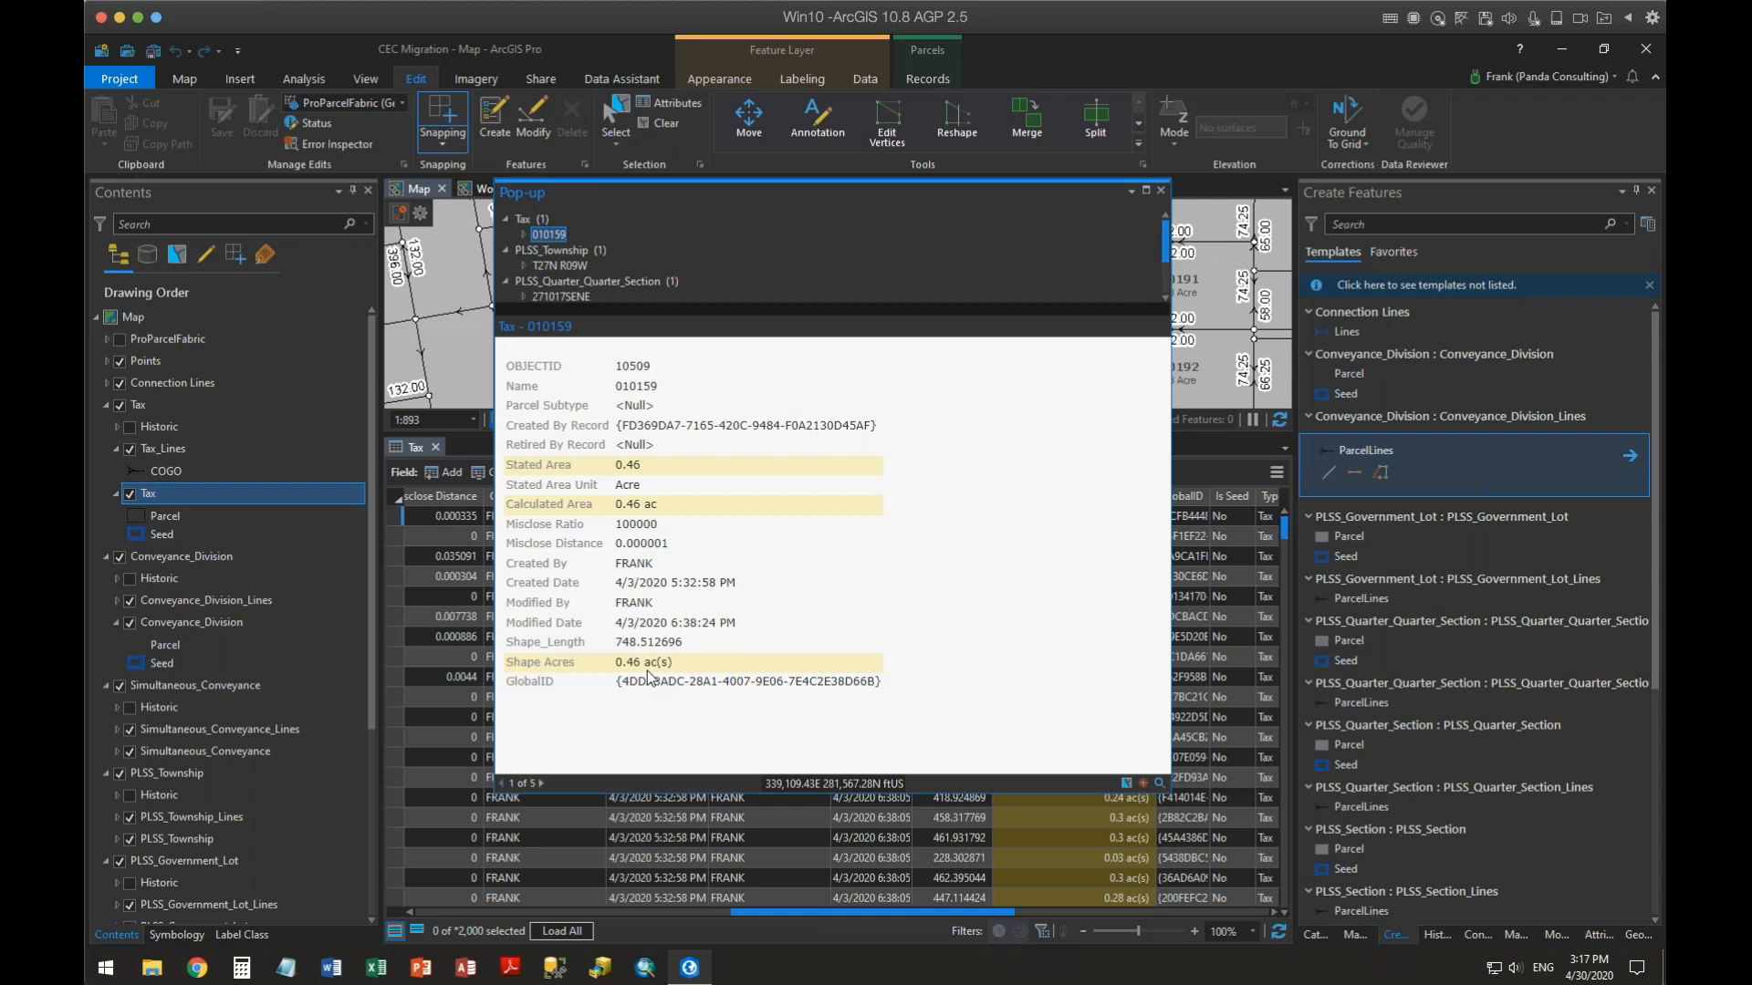
left_click(1160, 190)
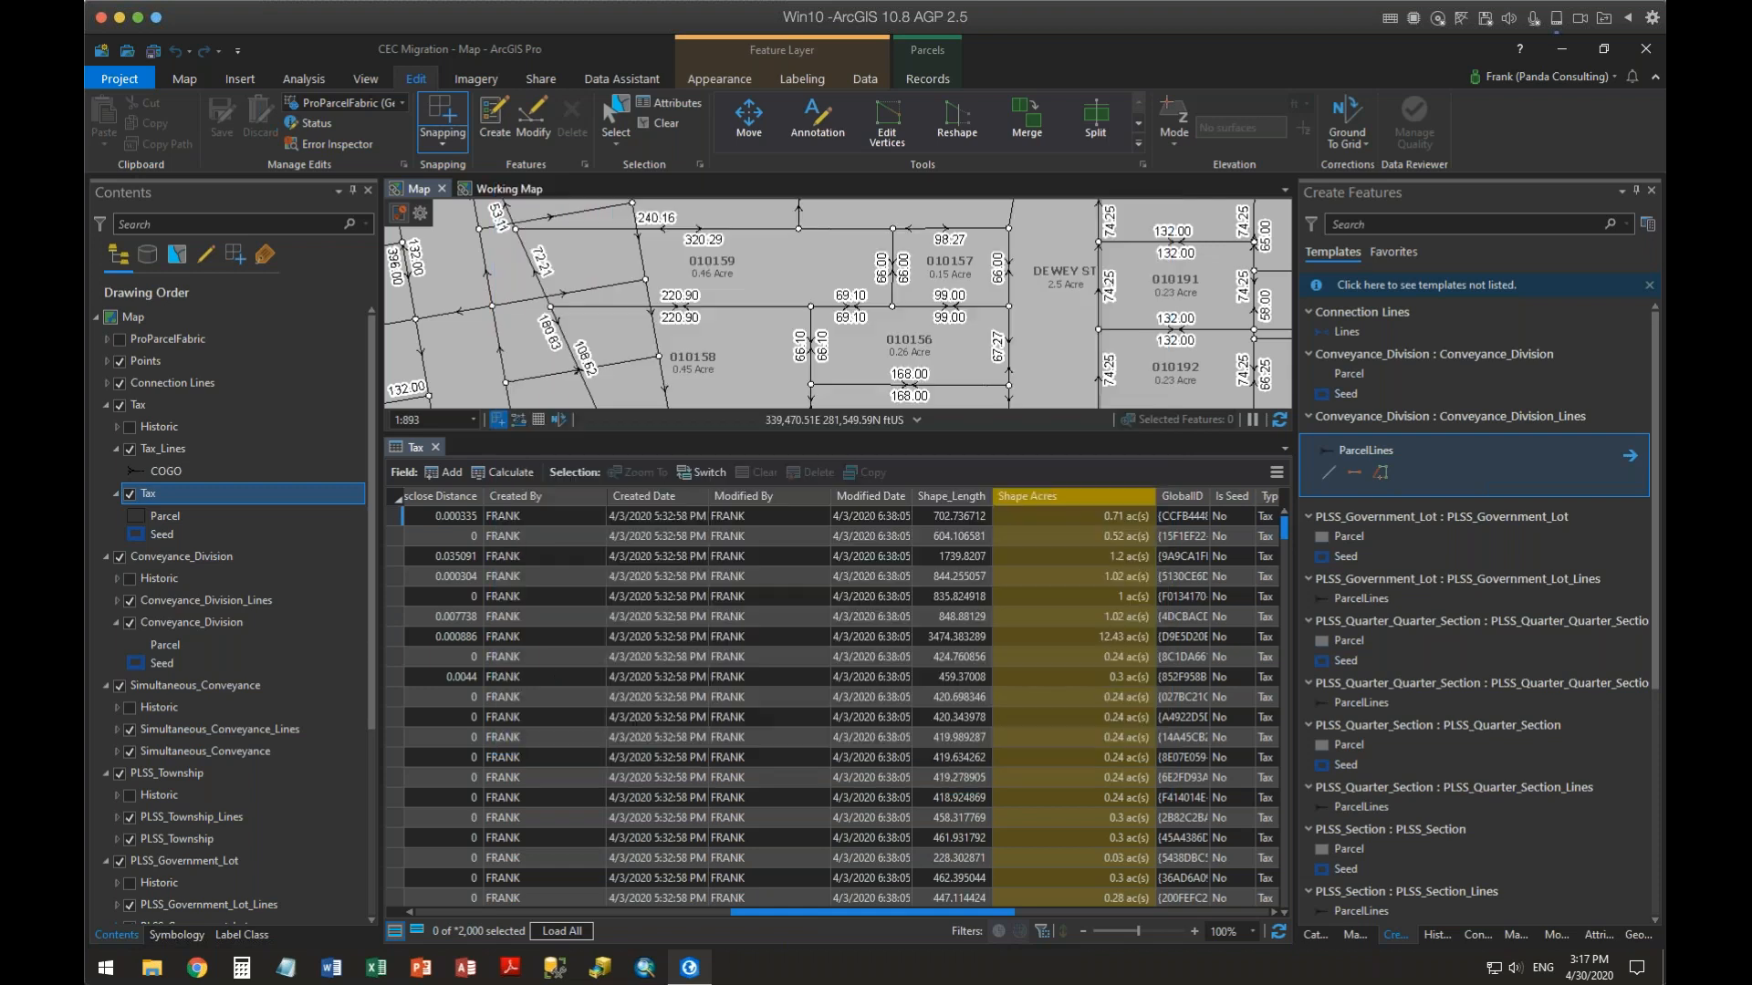
Open the Tax layer's fields view and hide the OBJECTID and ParcelSubtype fields
right_click(170, 498)
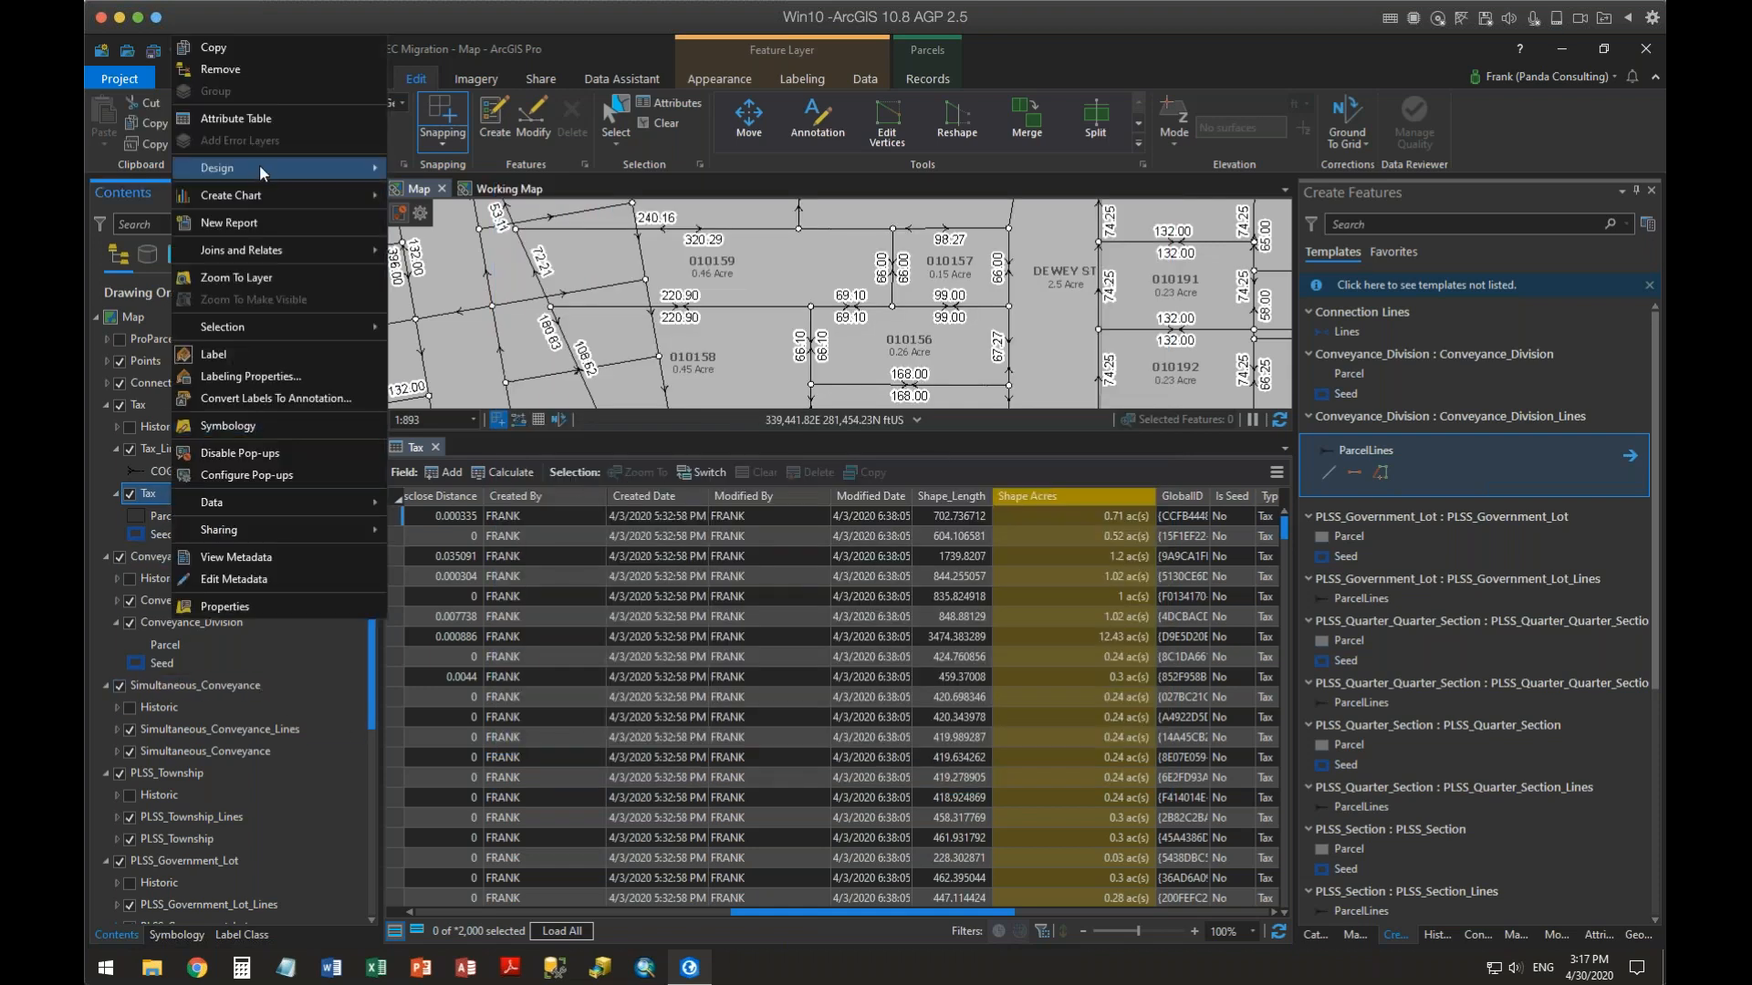
mouse_move(259, 167)
left_click(430, 191)
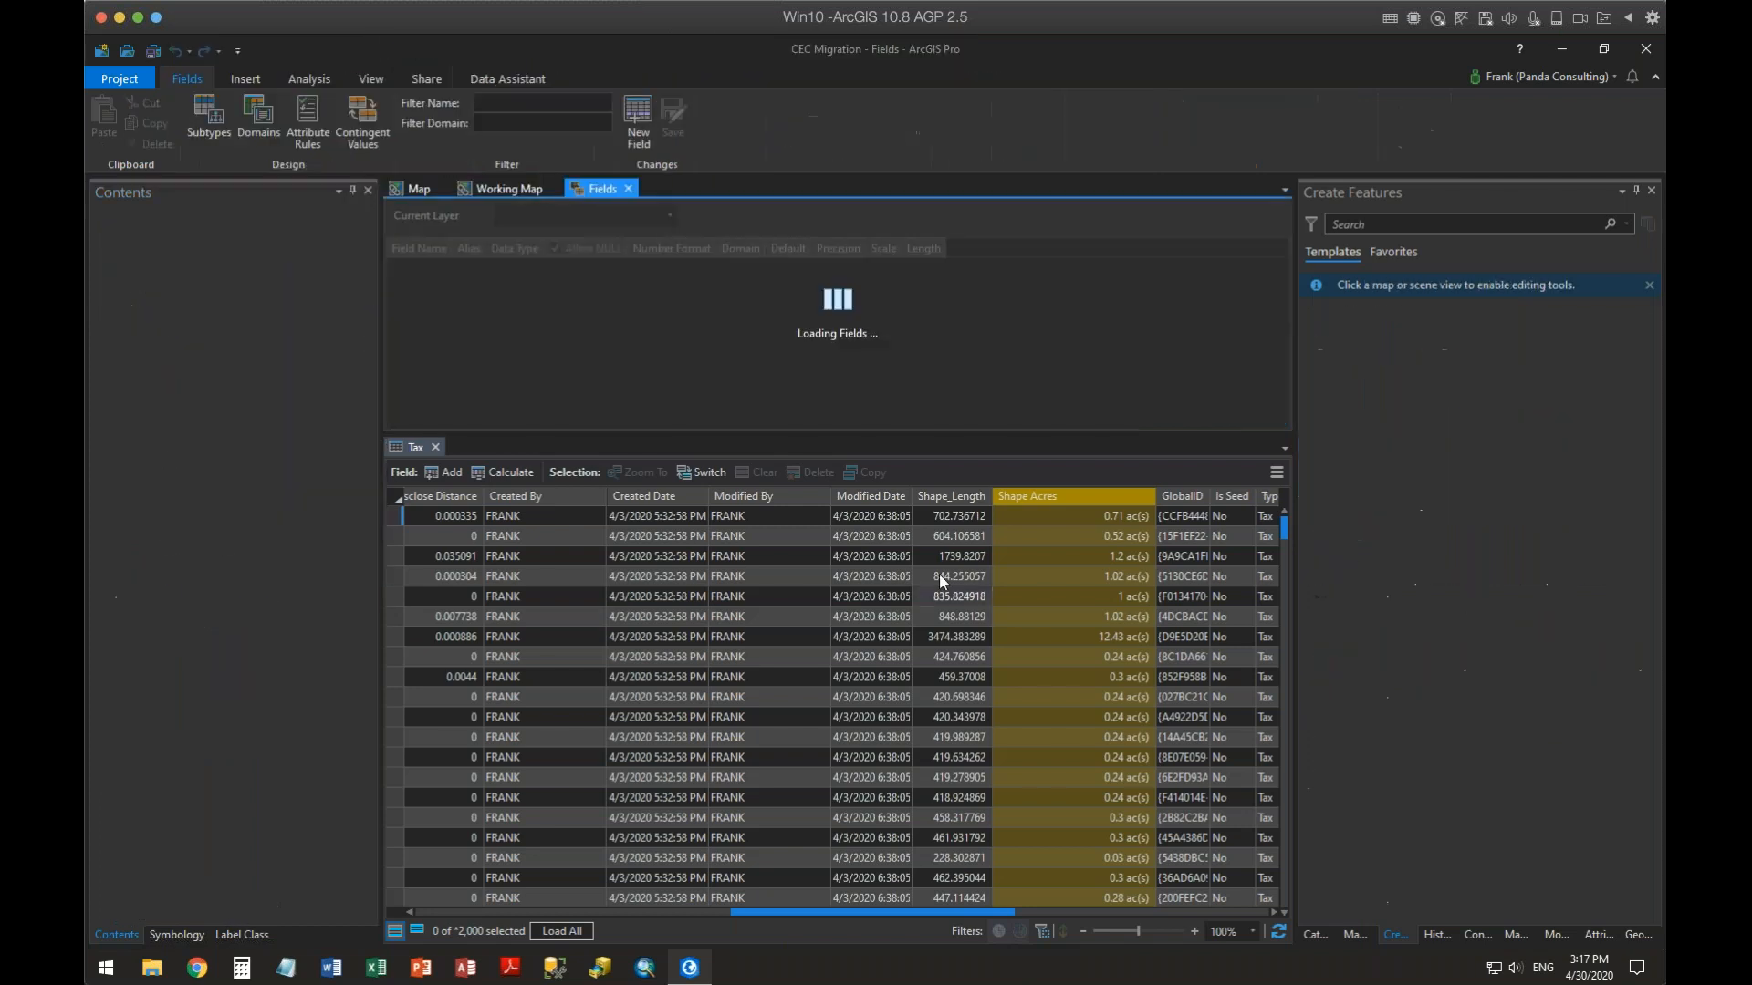
left_click(435, 447)
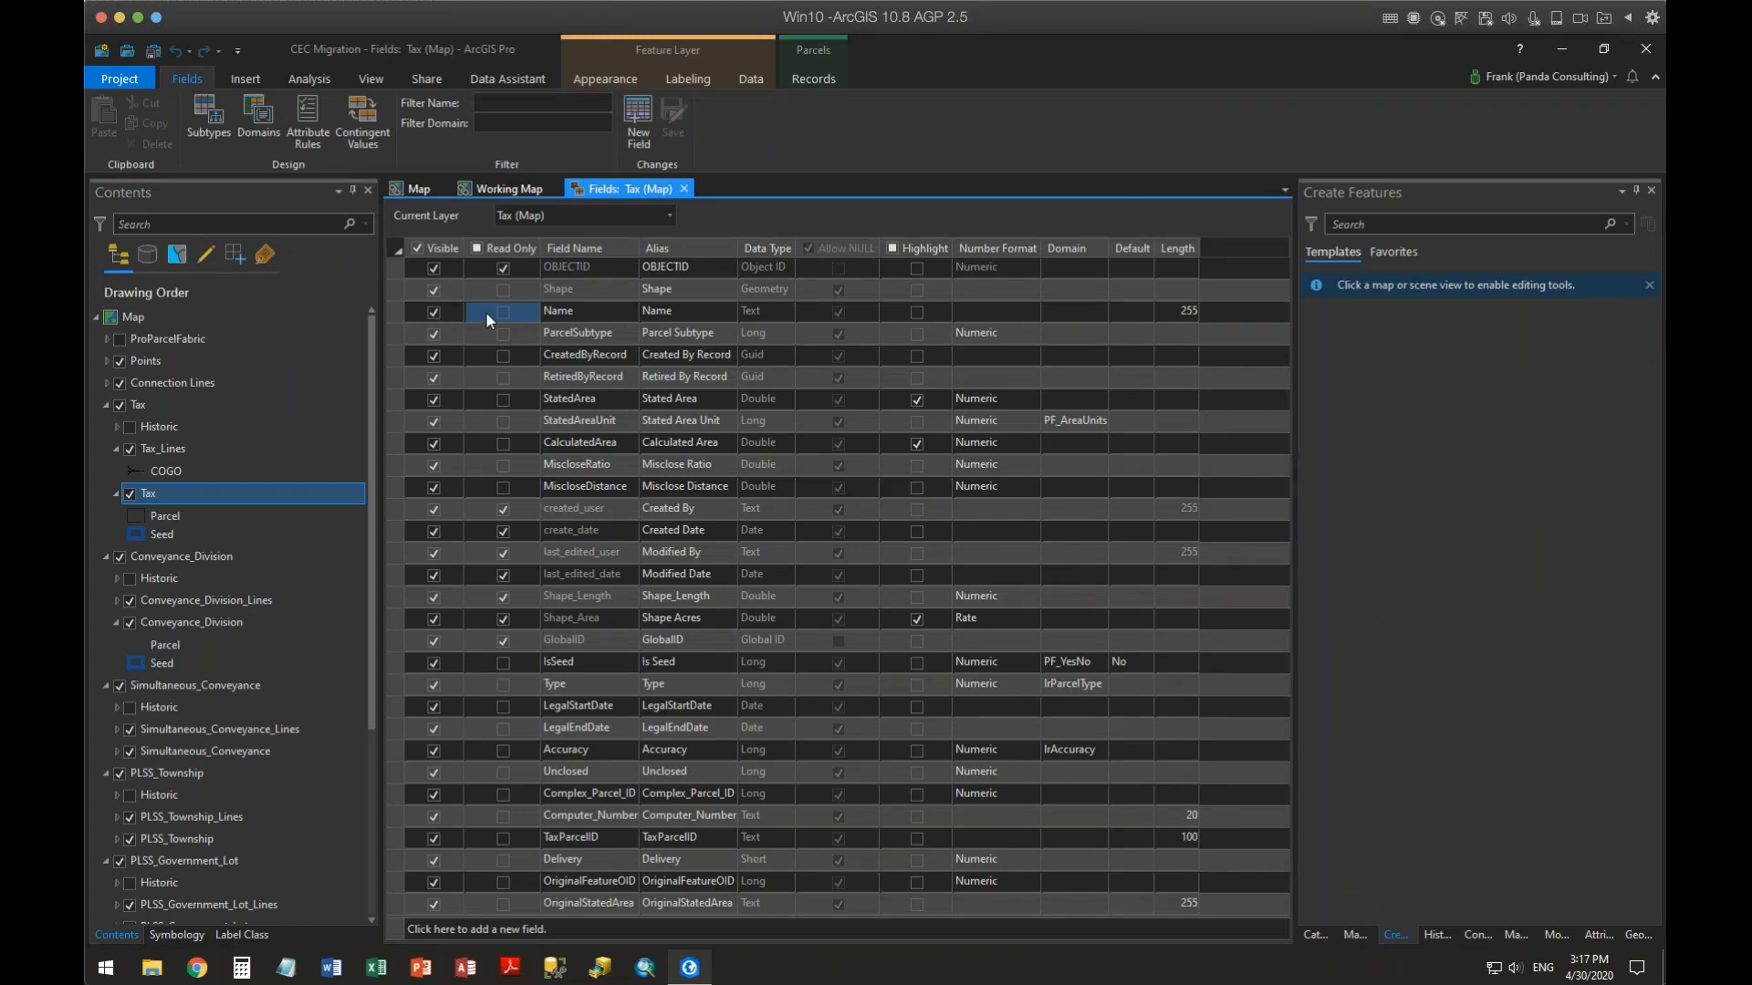
left_click(433, 270)
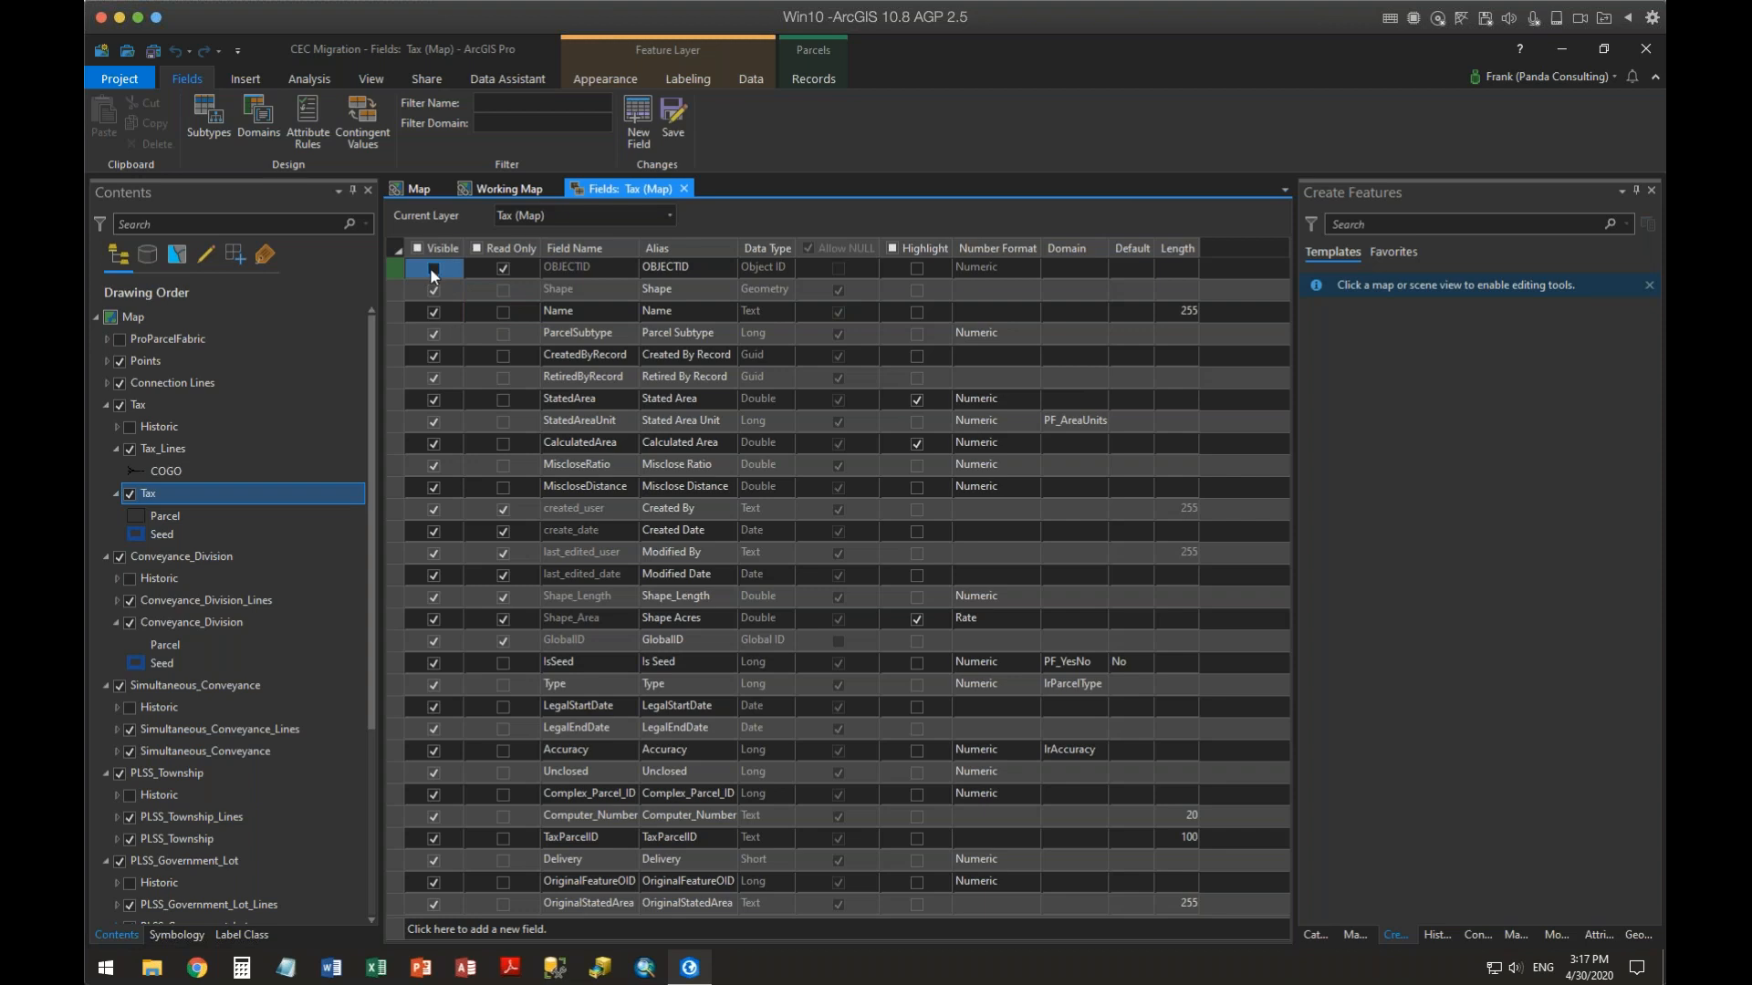
left_click(434, 335)
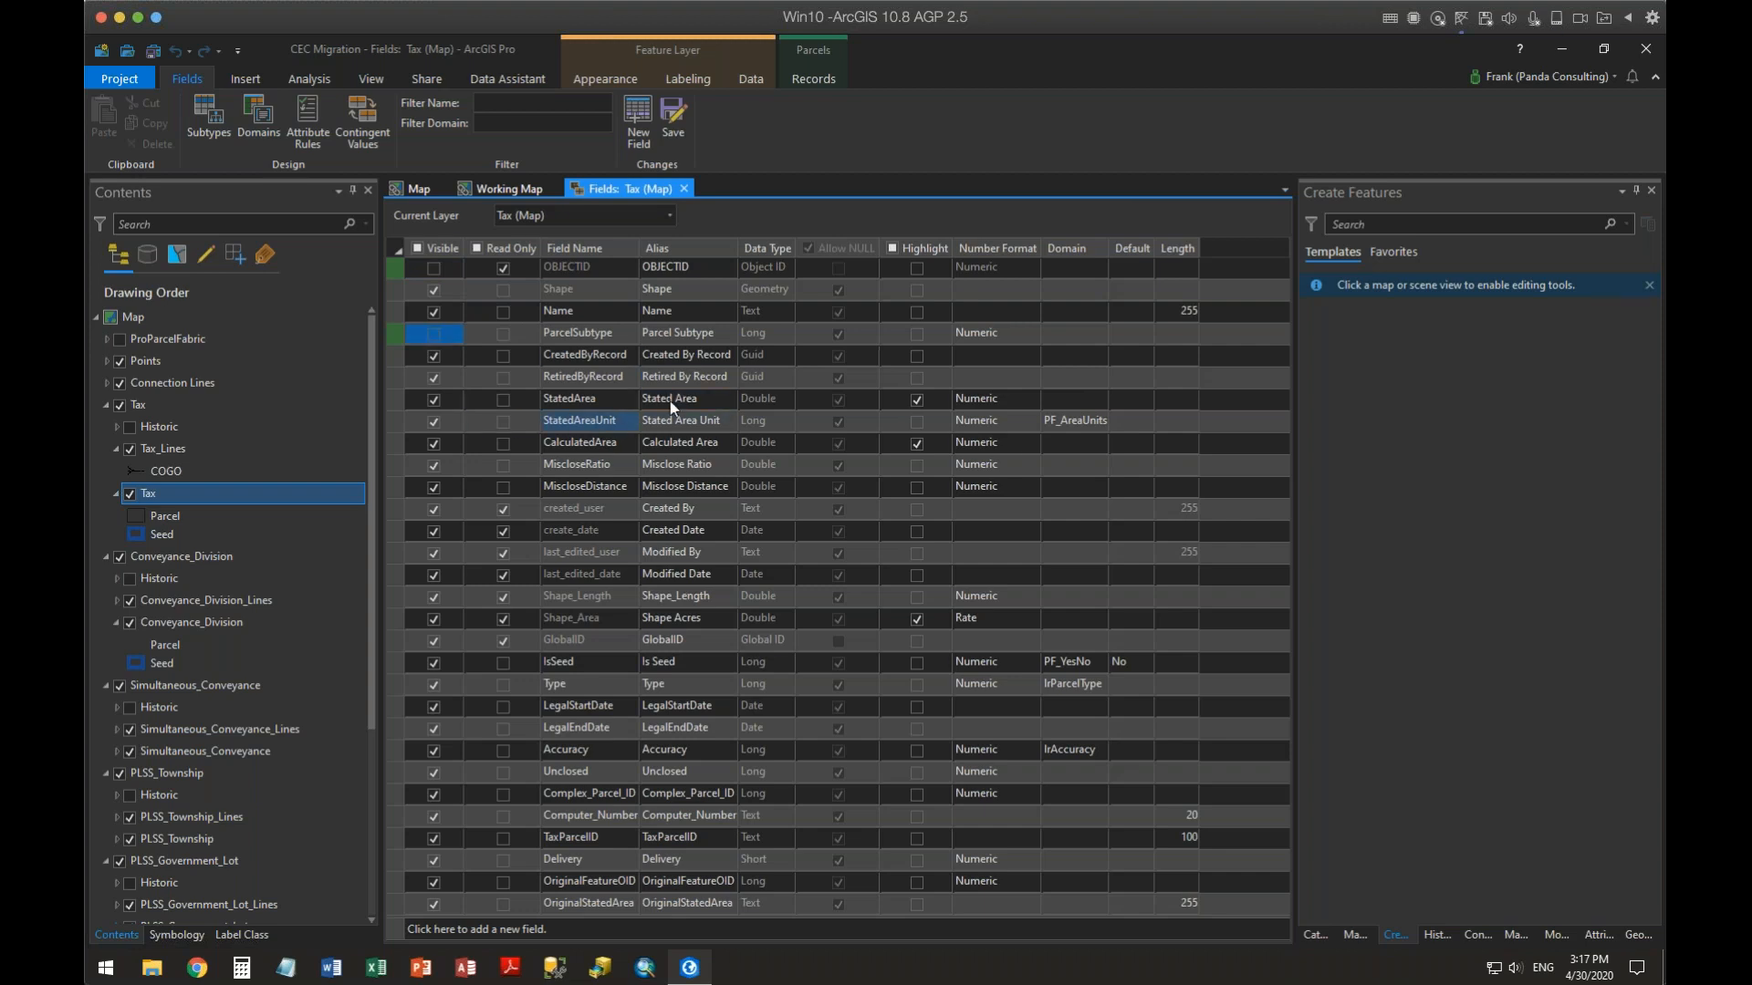
Highlight the Name, CreatedByRecord, RetiredByRecord and StatedAreaUnit fields
left_click(918, 312)
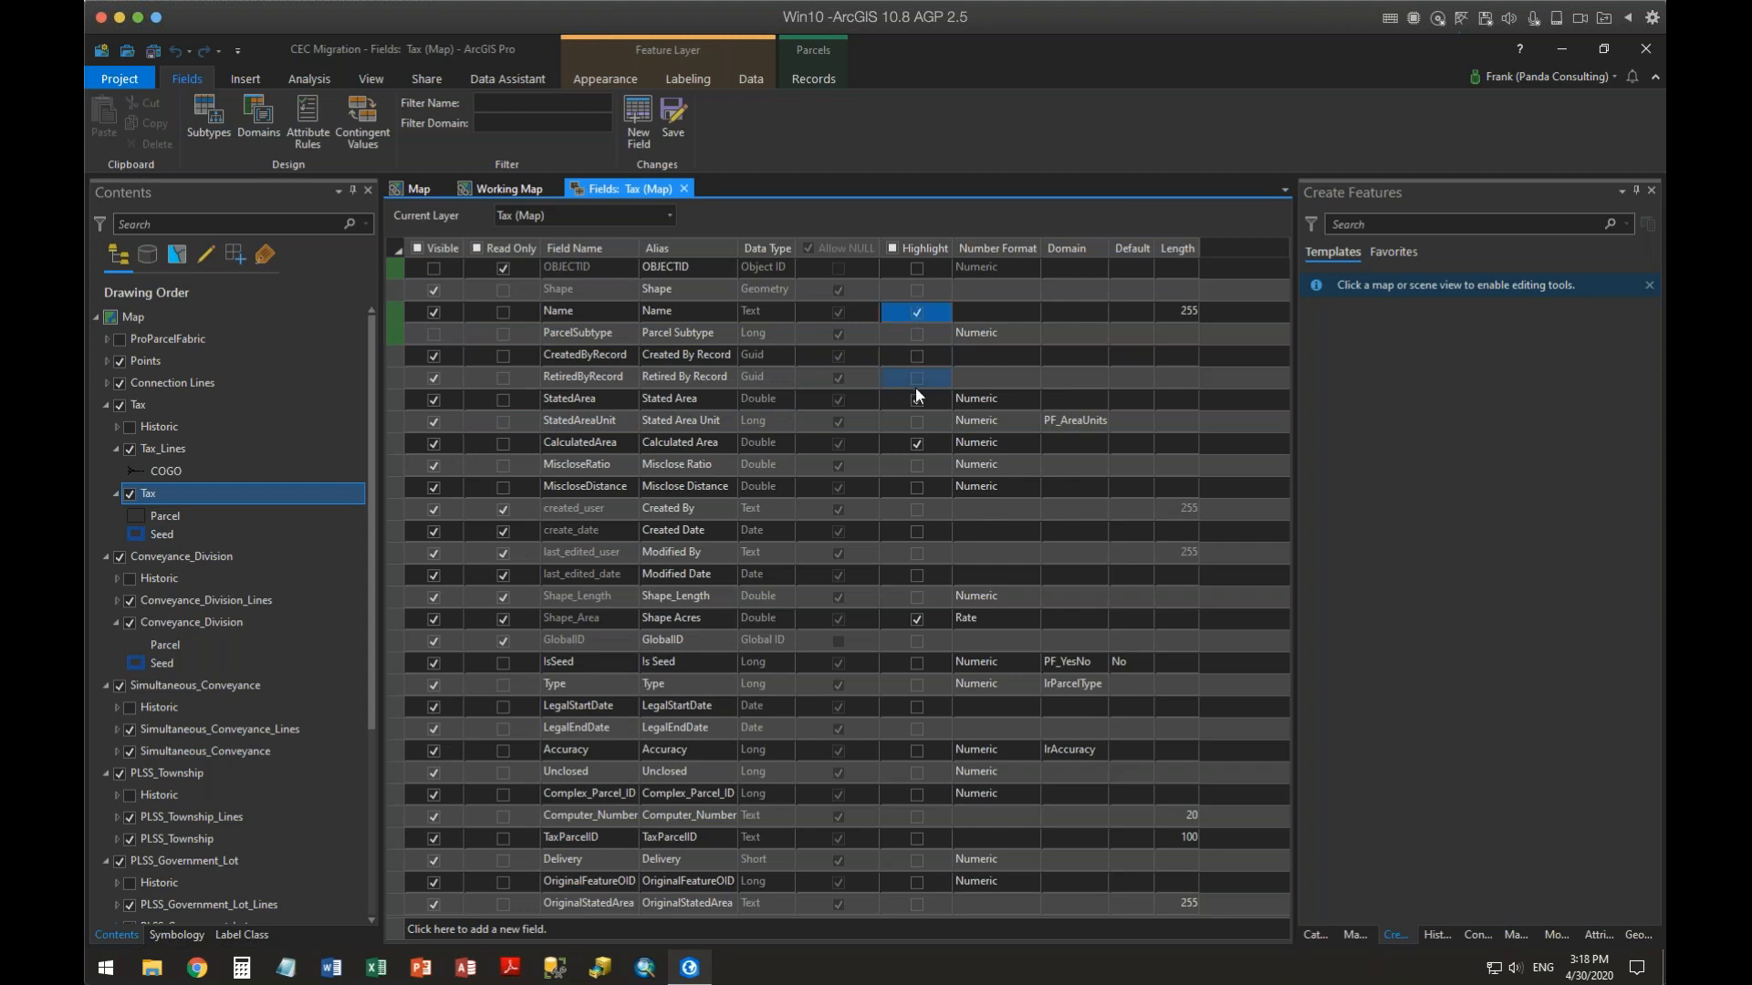
left_click(914, 383)
left_click(918, 378)
left_click(918, 357)
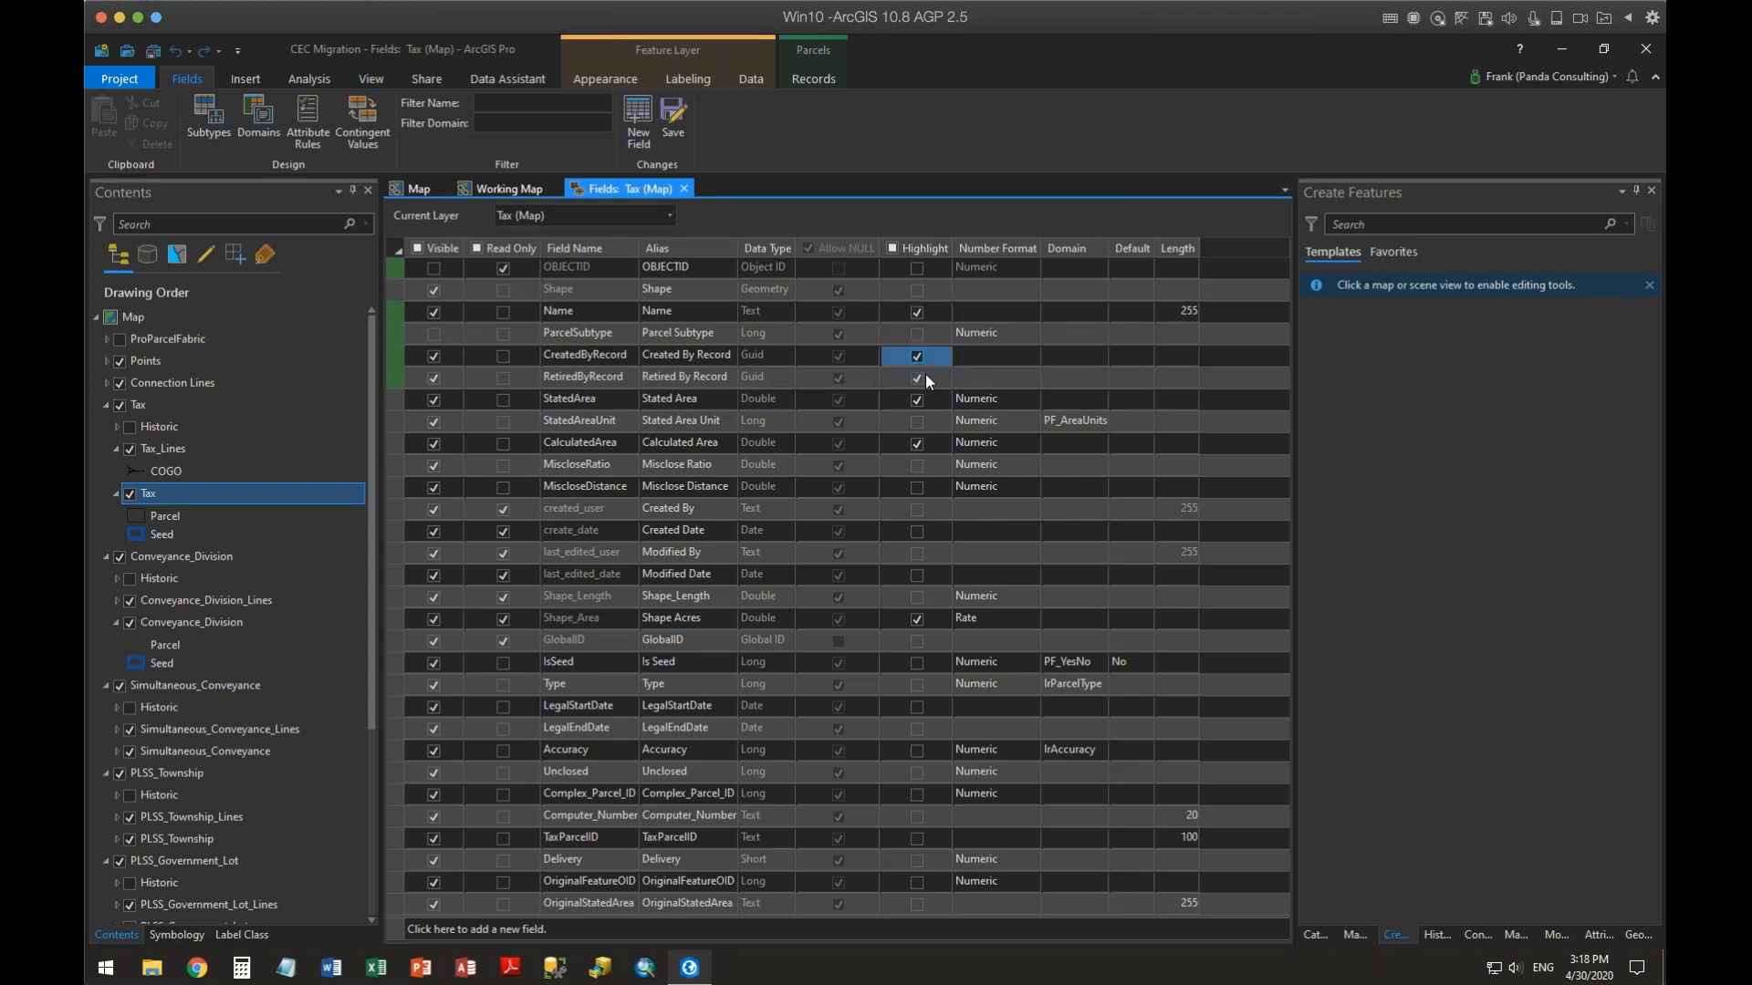
left_click(916, 424)
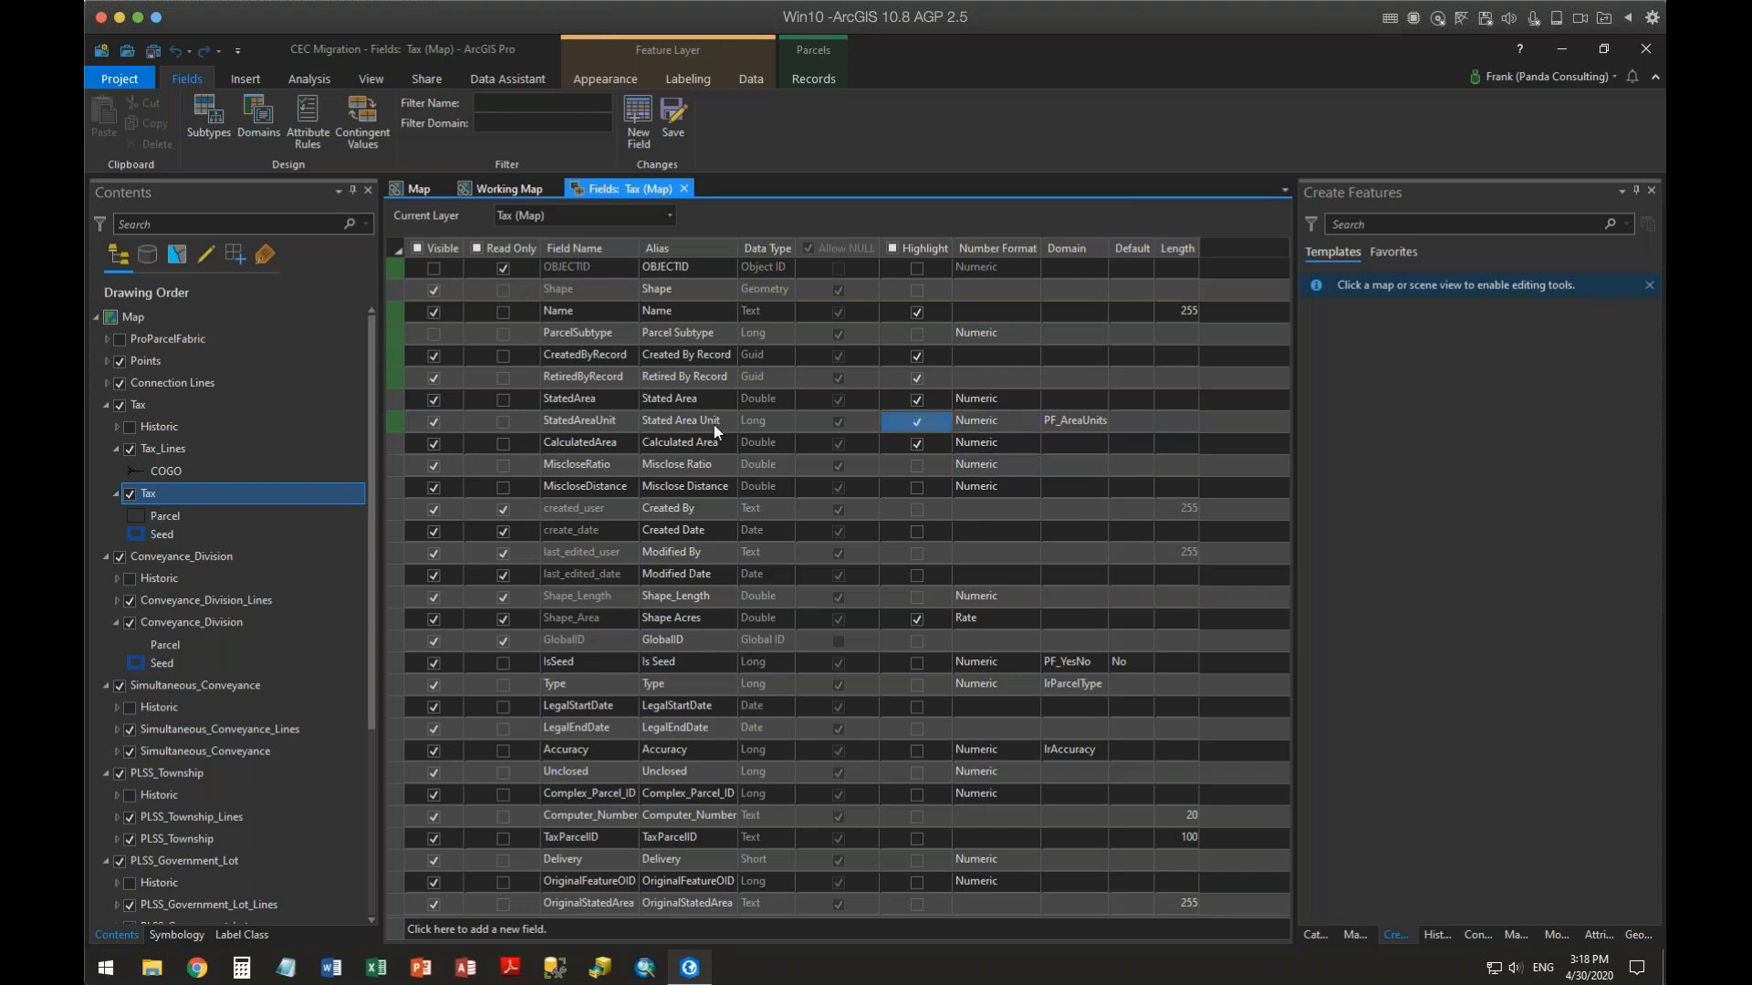
Review the default value options for StatedAreaUnit and the coded values of the PF_AreaUnits domain
left_click(1091, 425)
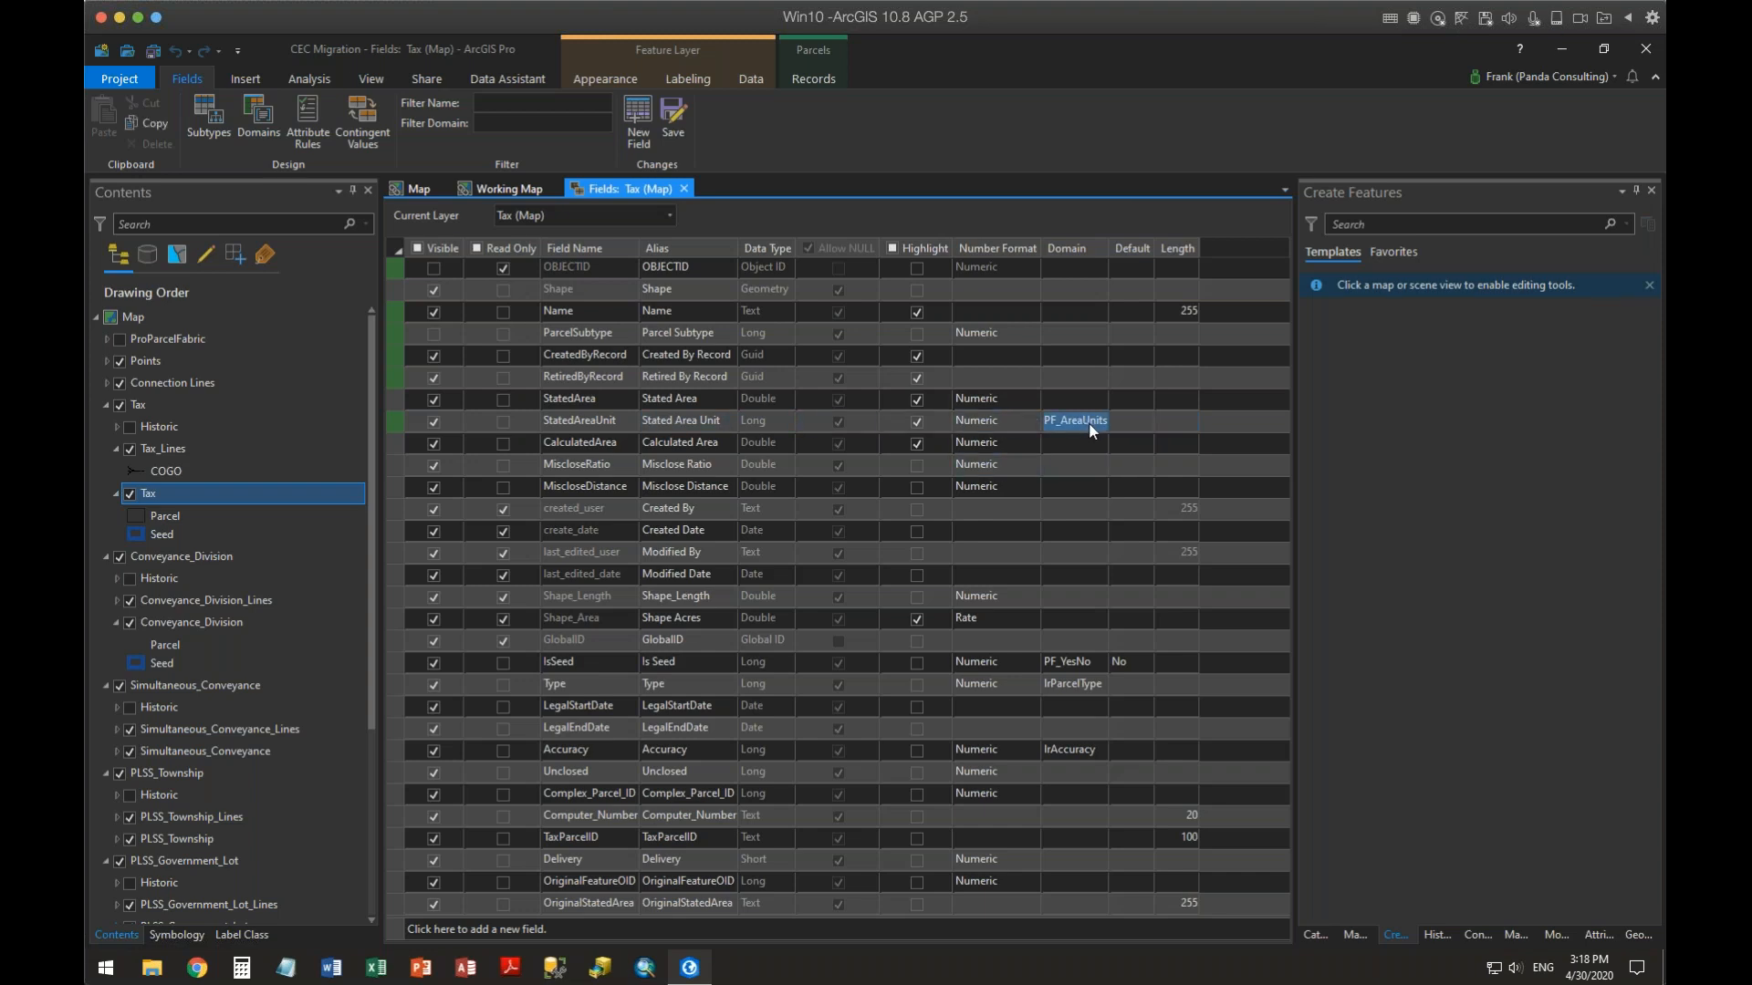
left_click(1131, 420)
left_click(1137, 418)
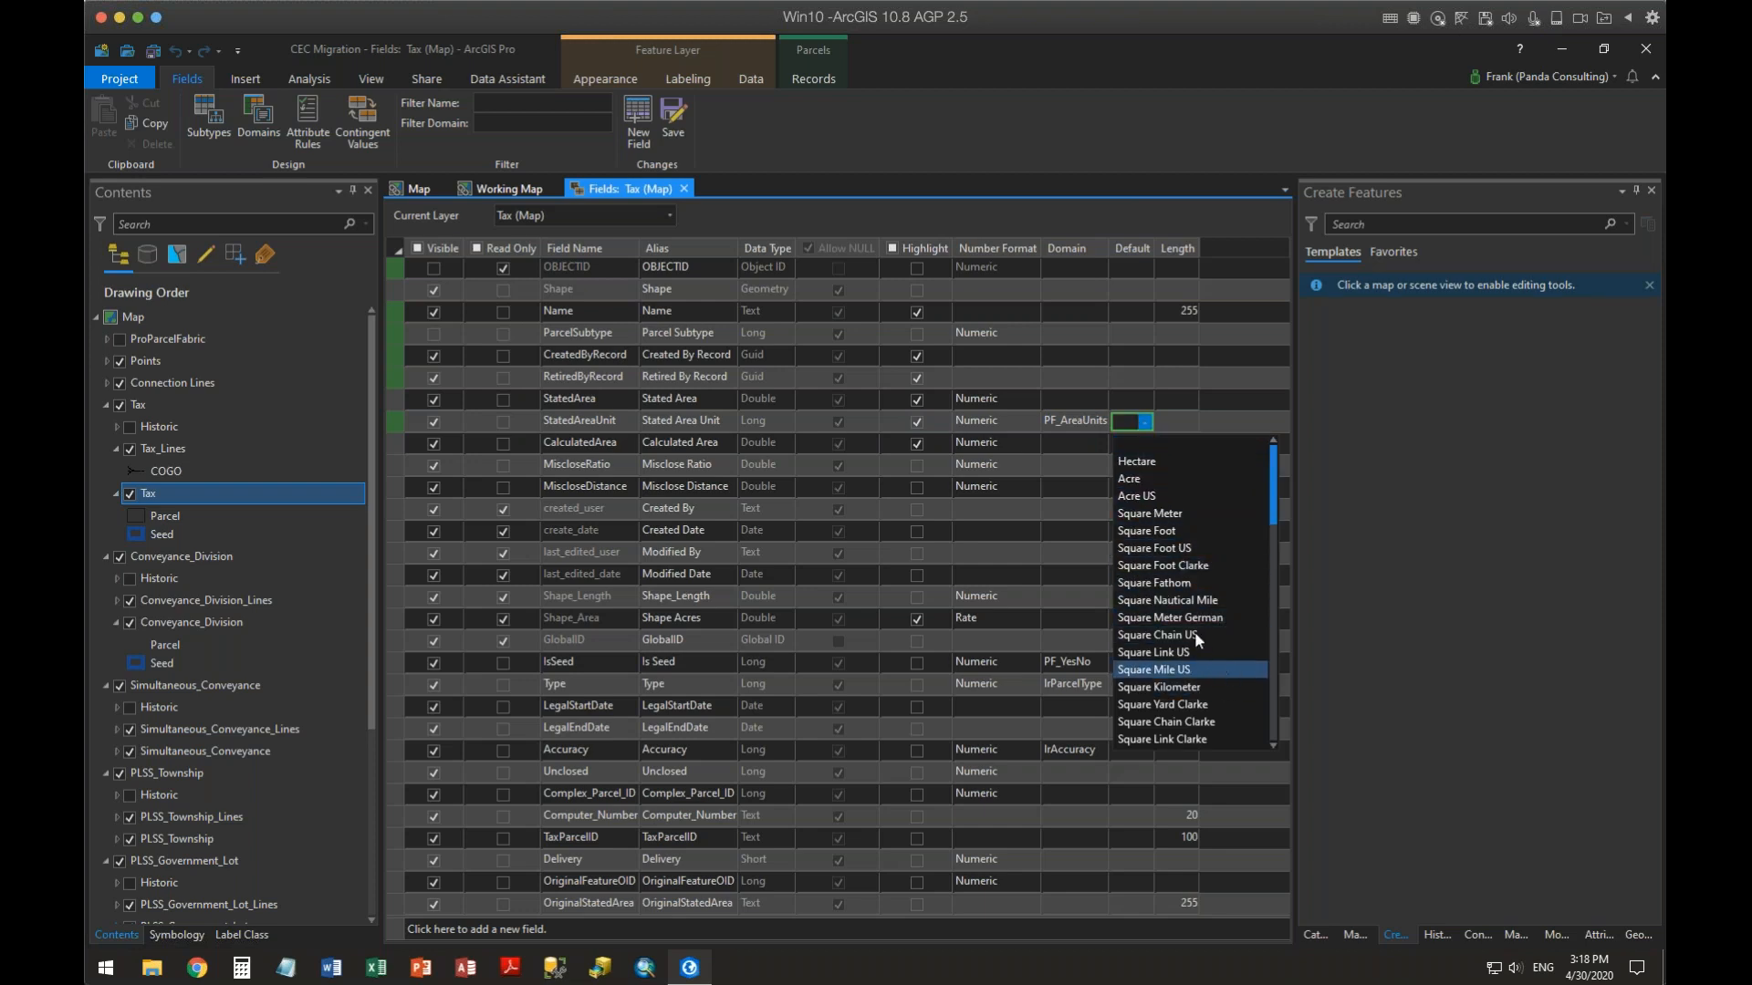
scroll(1267, 654, "down", 15)
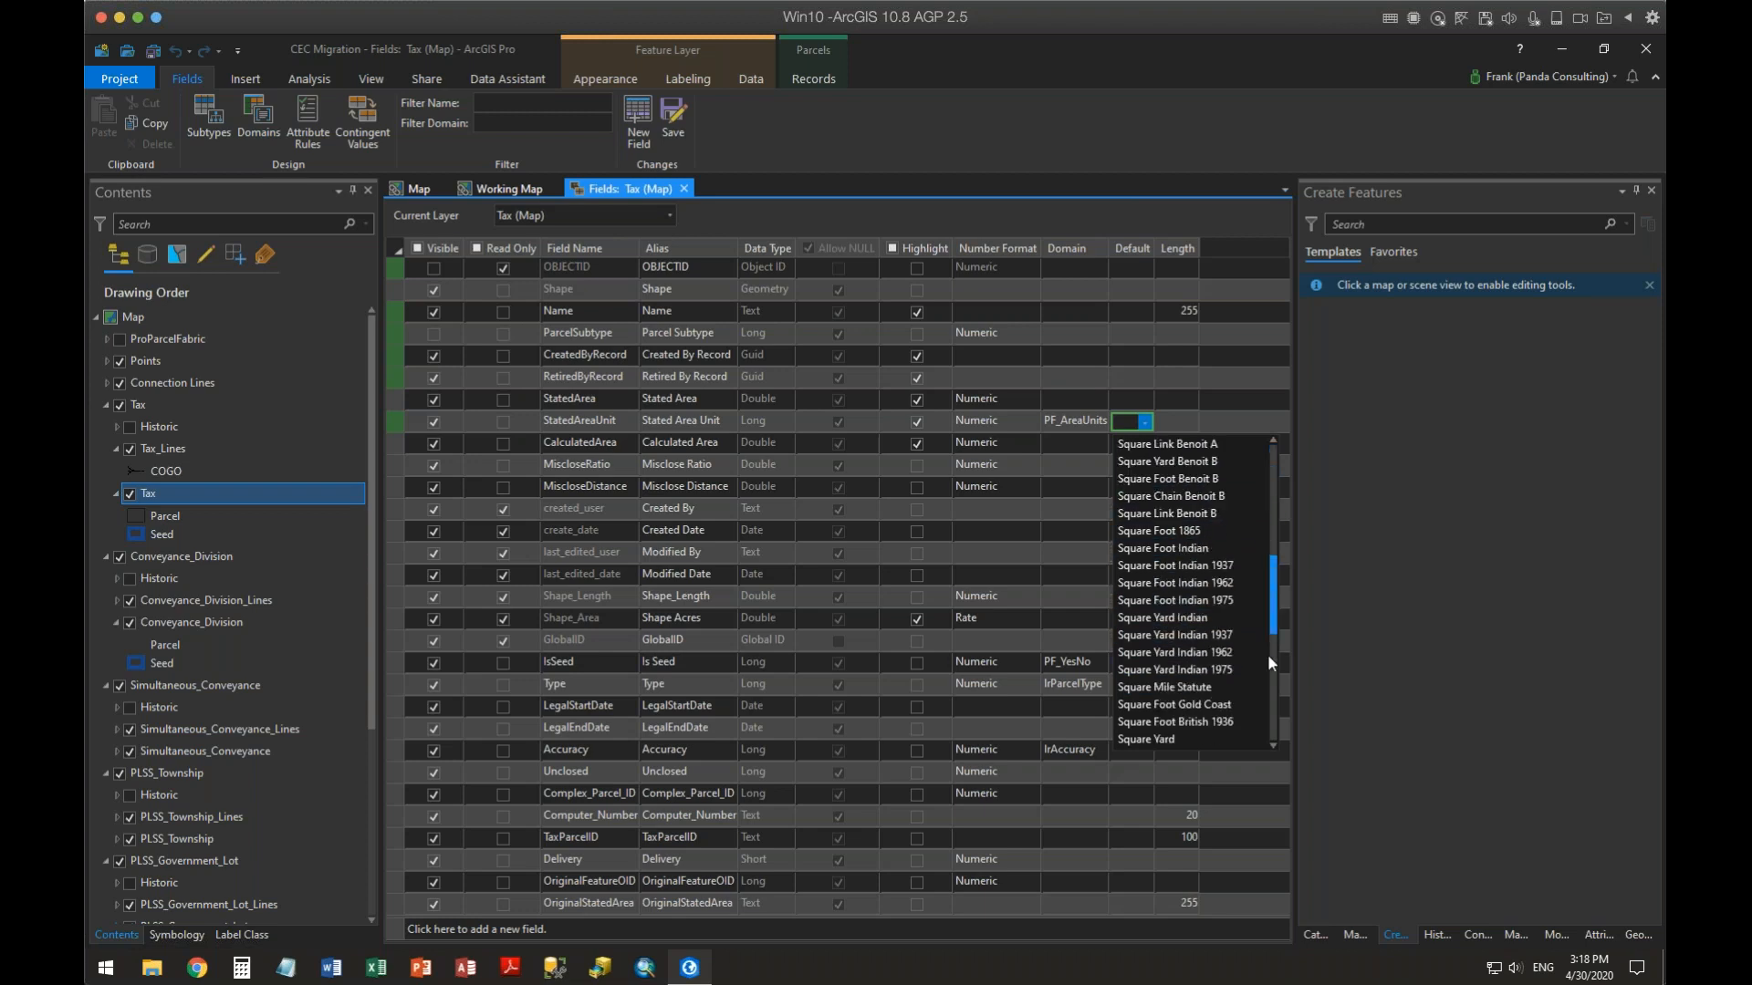
scroll(1251, 547, "up", 15)
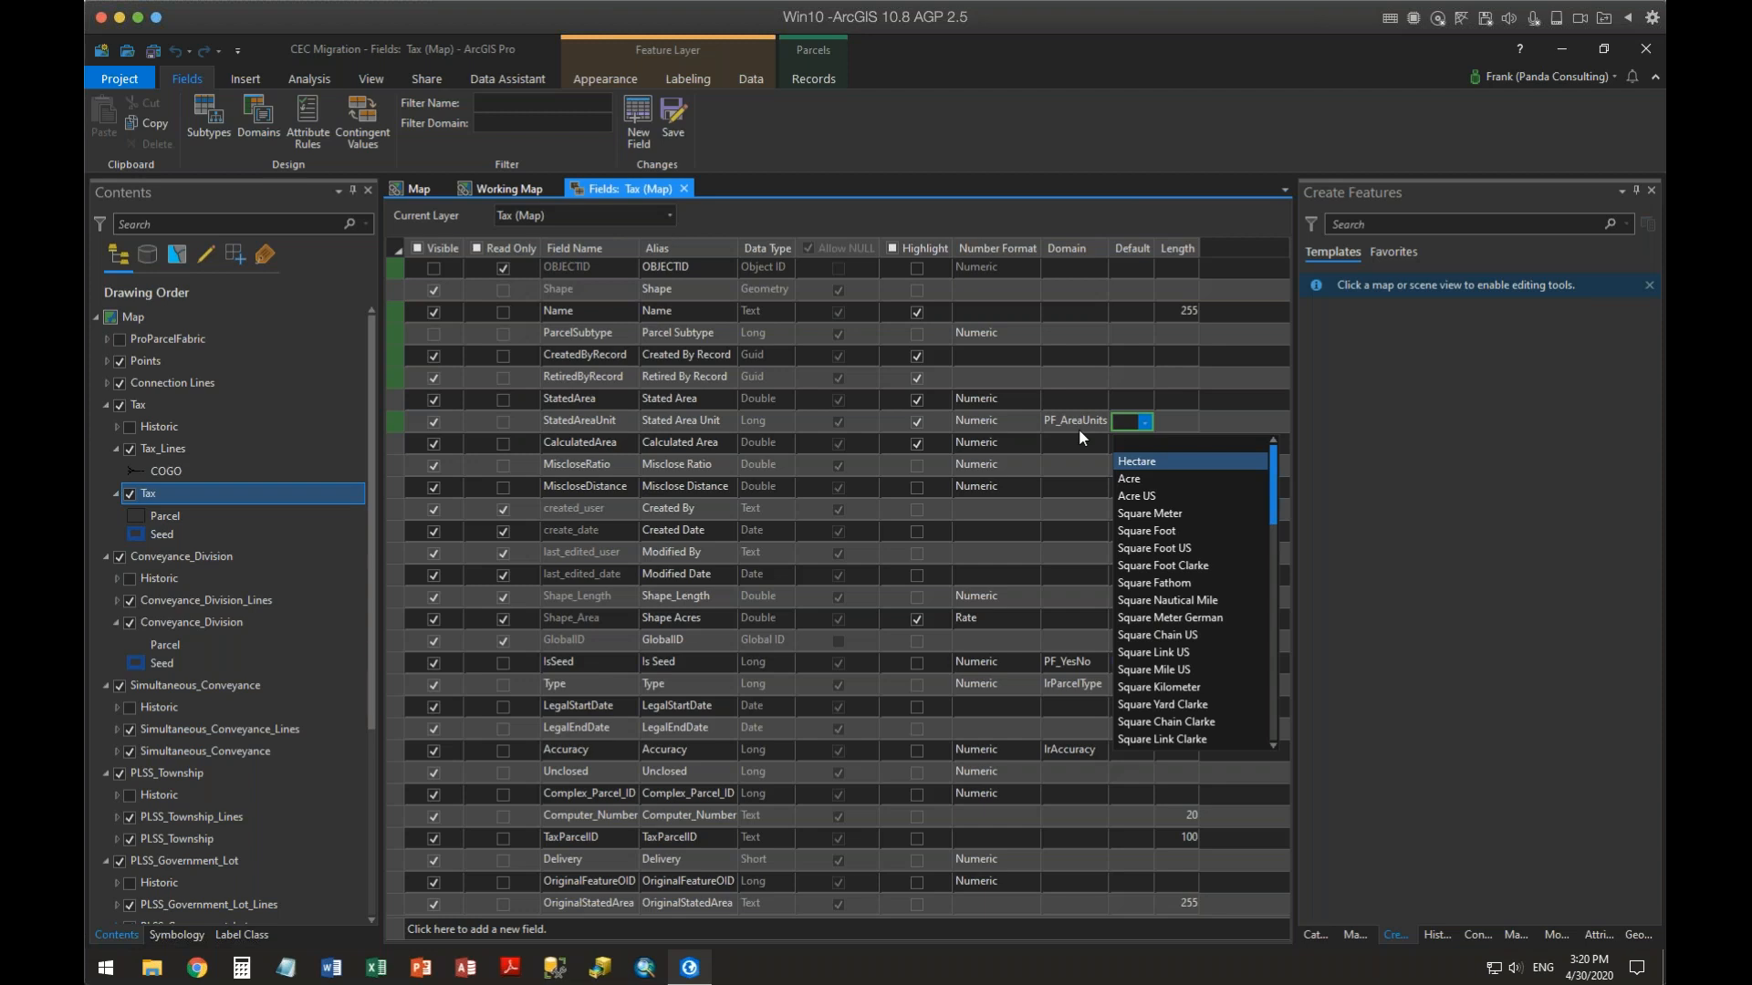
left_click(1086, 424)
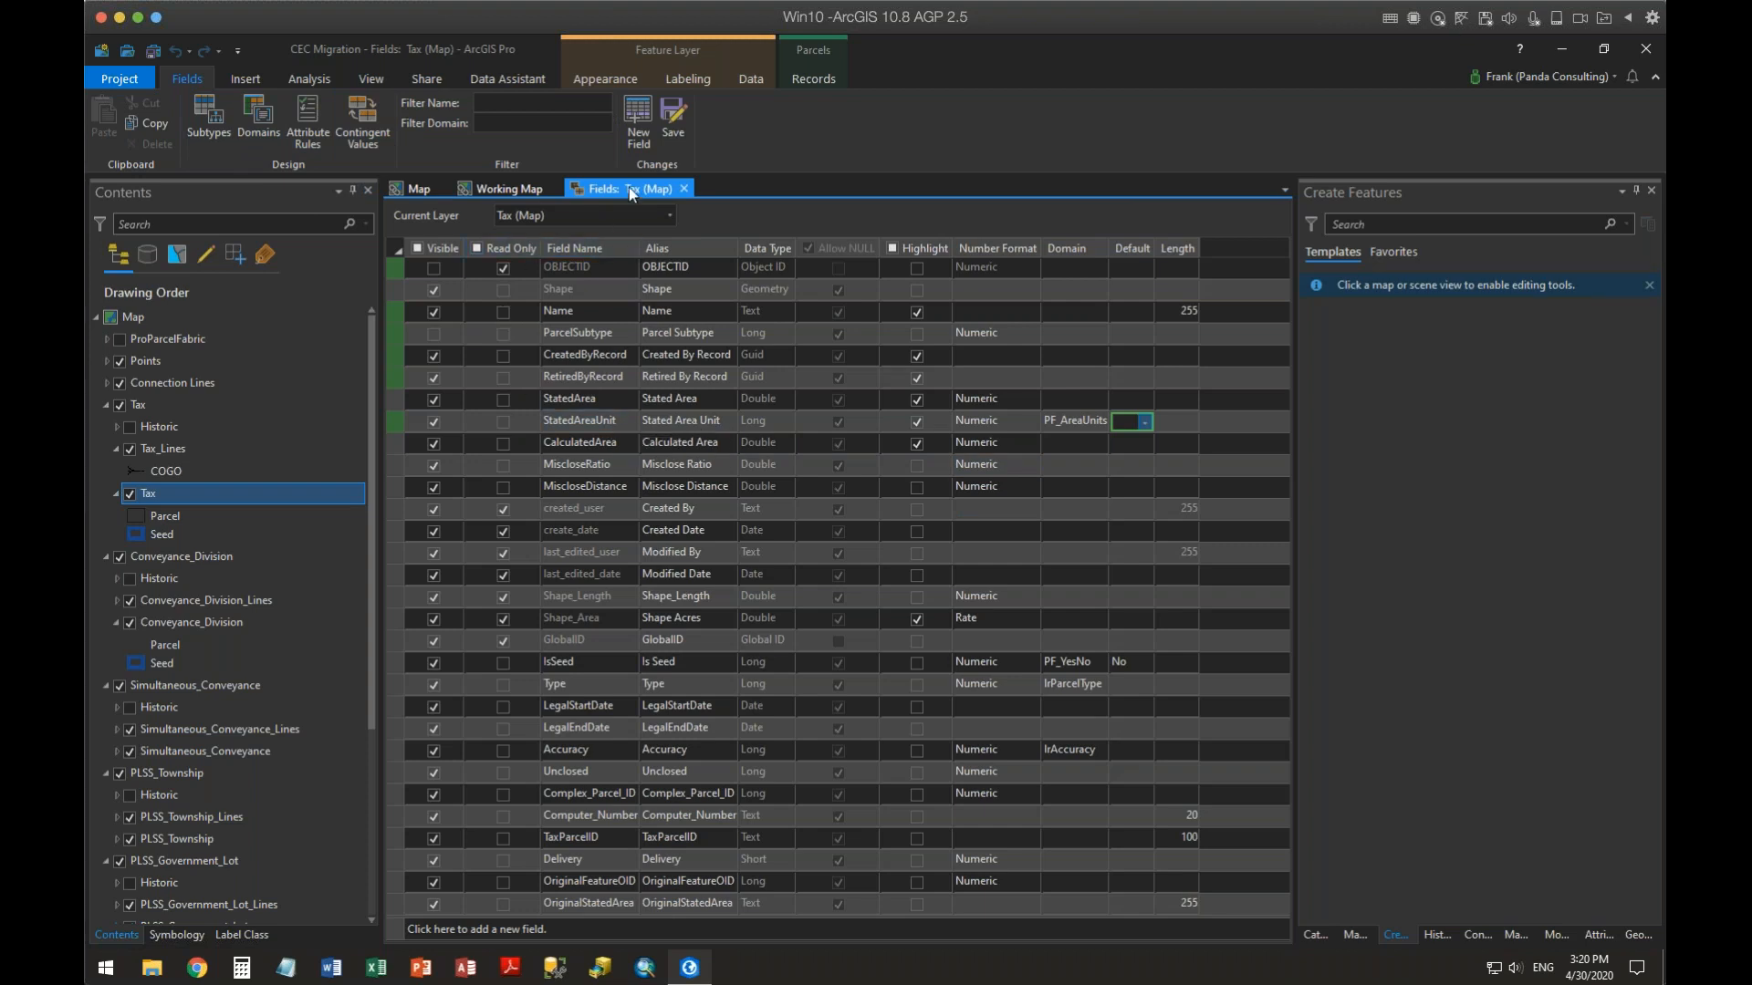
left_click(254, 112)
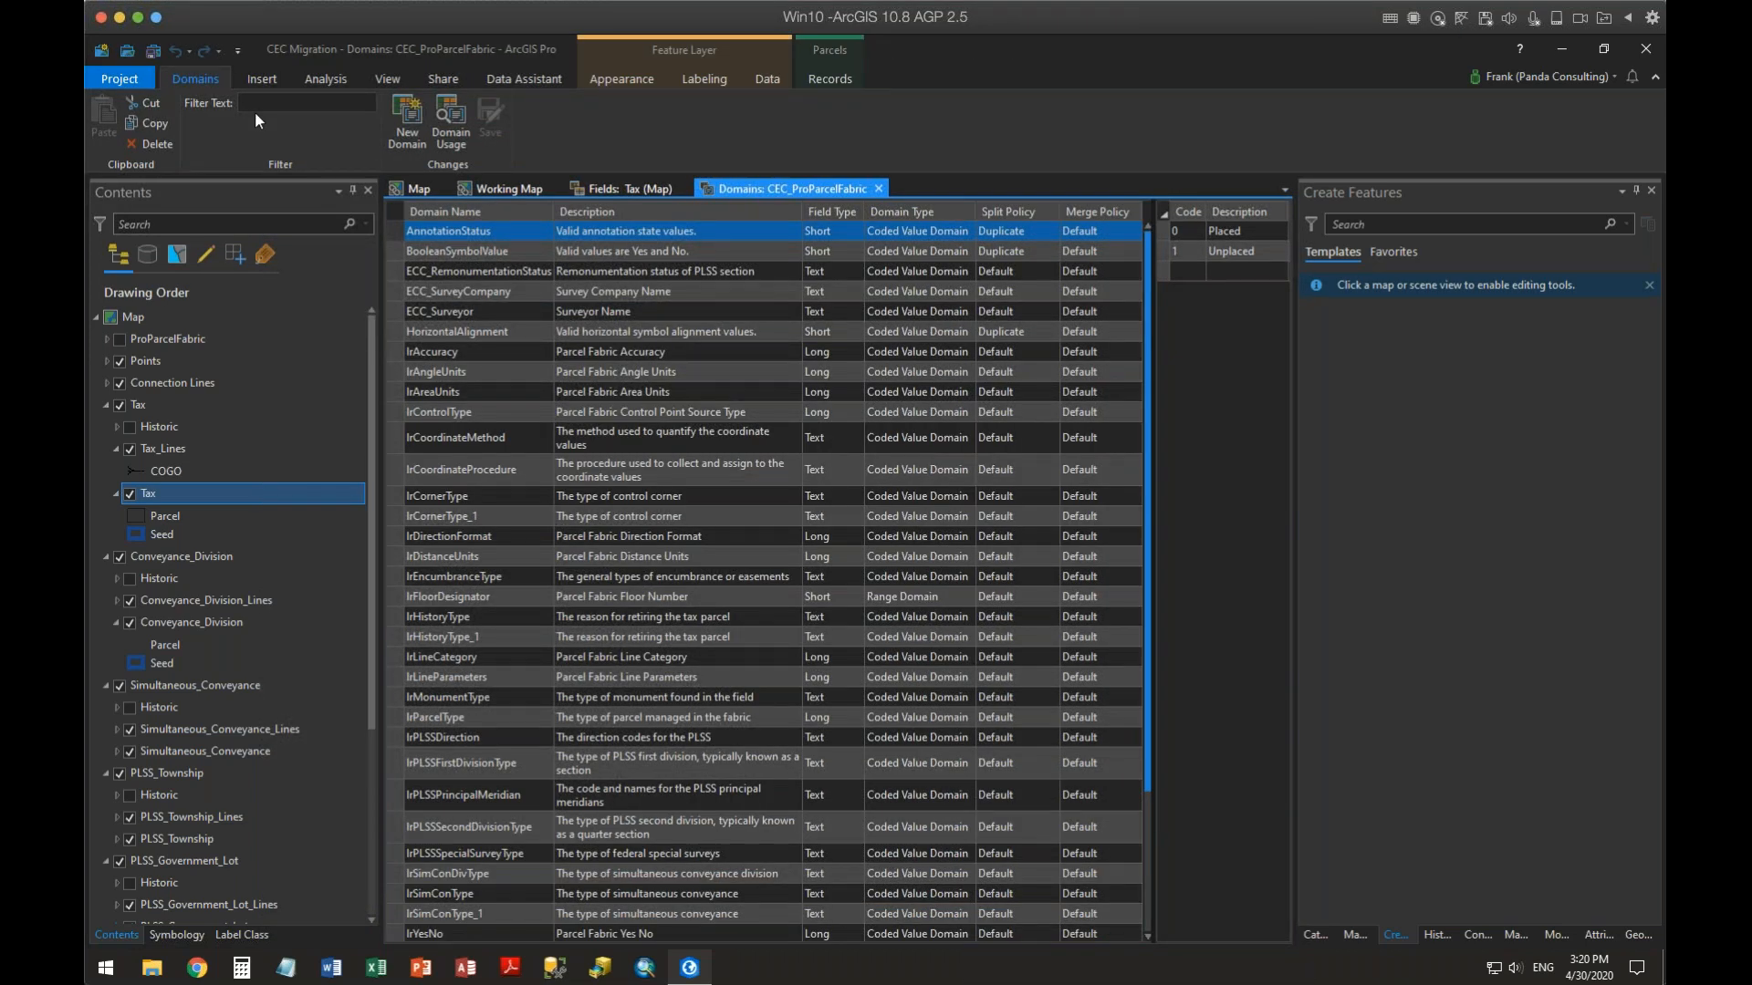
scroll(549, 717, "down", 3)
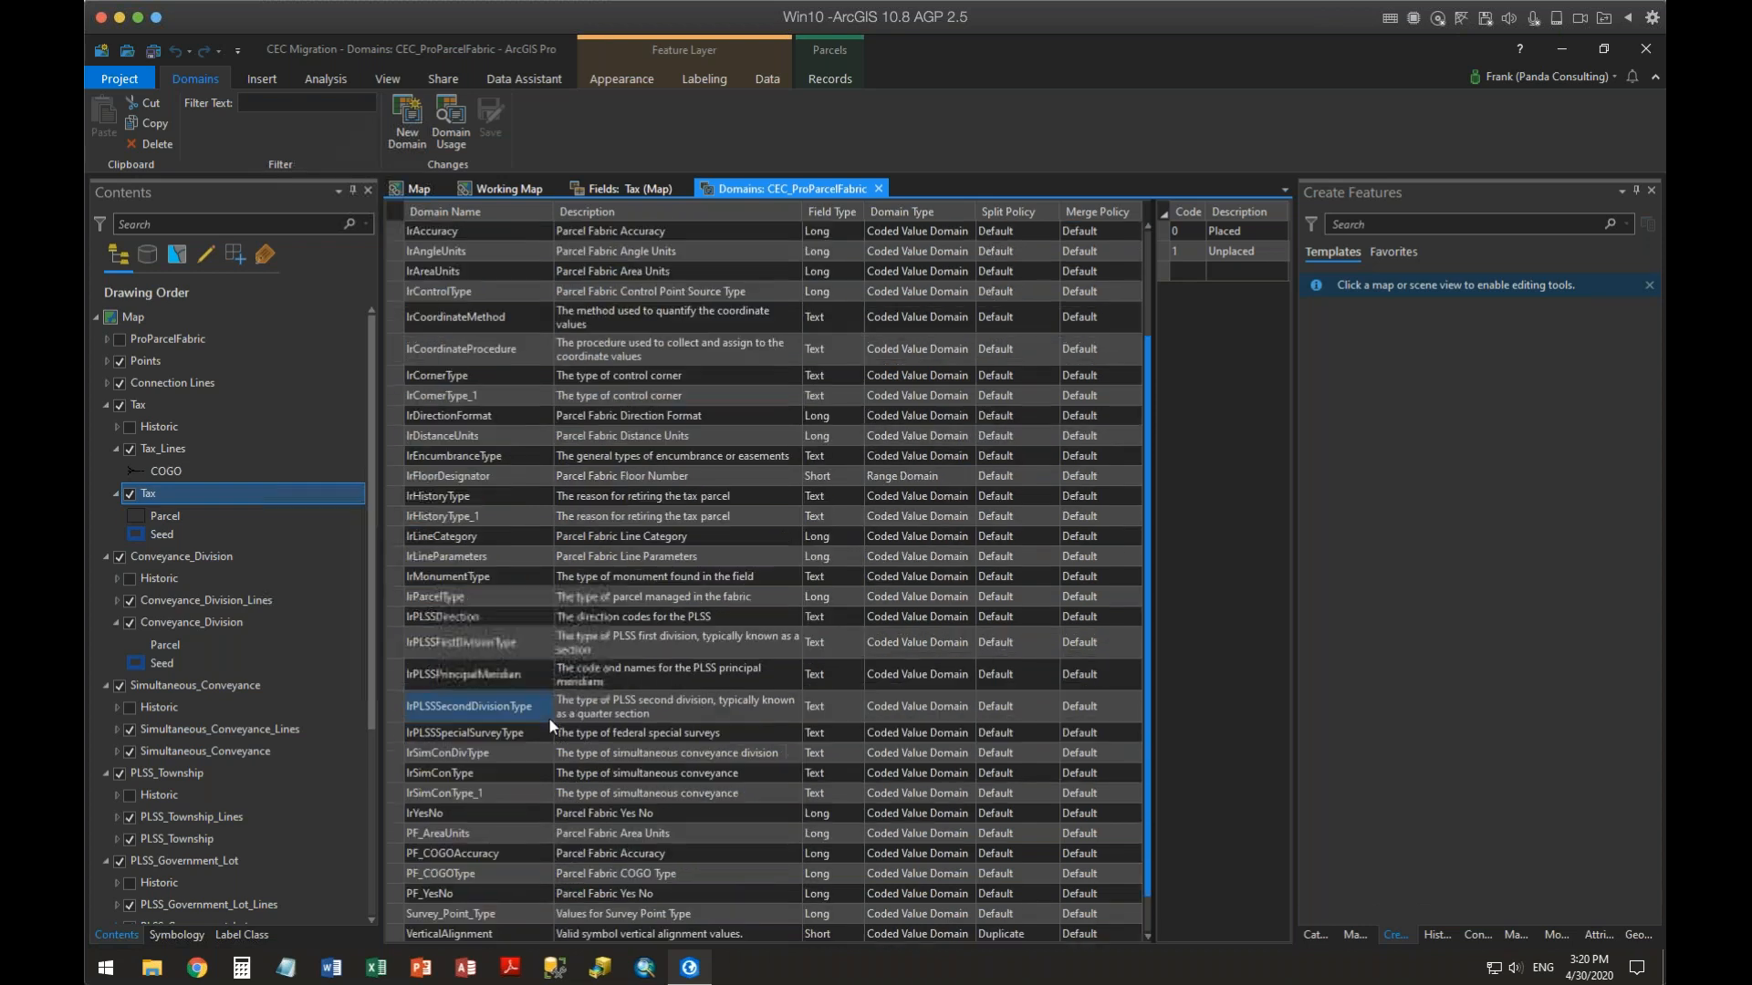
left_click(549, 717)
left_click(469, 790)
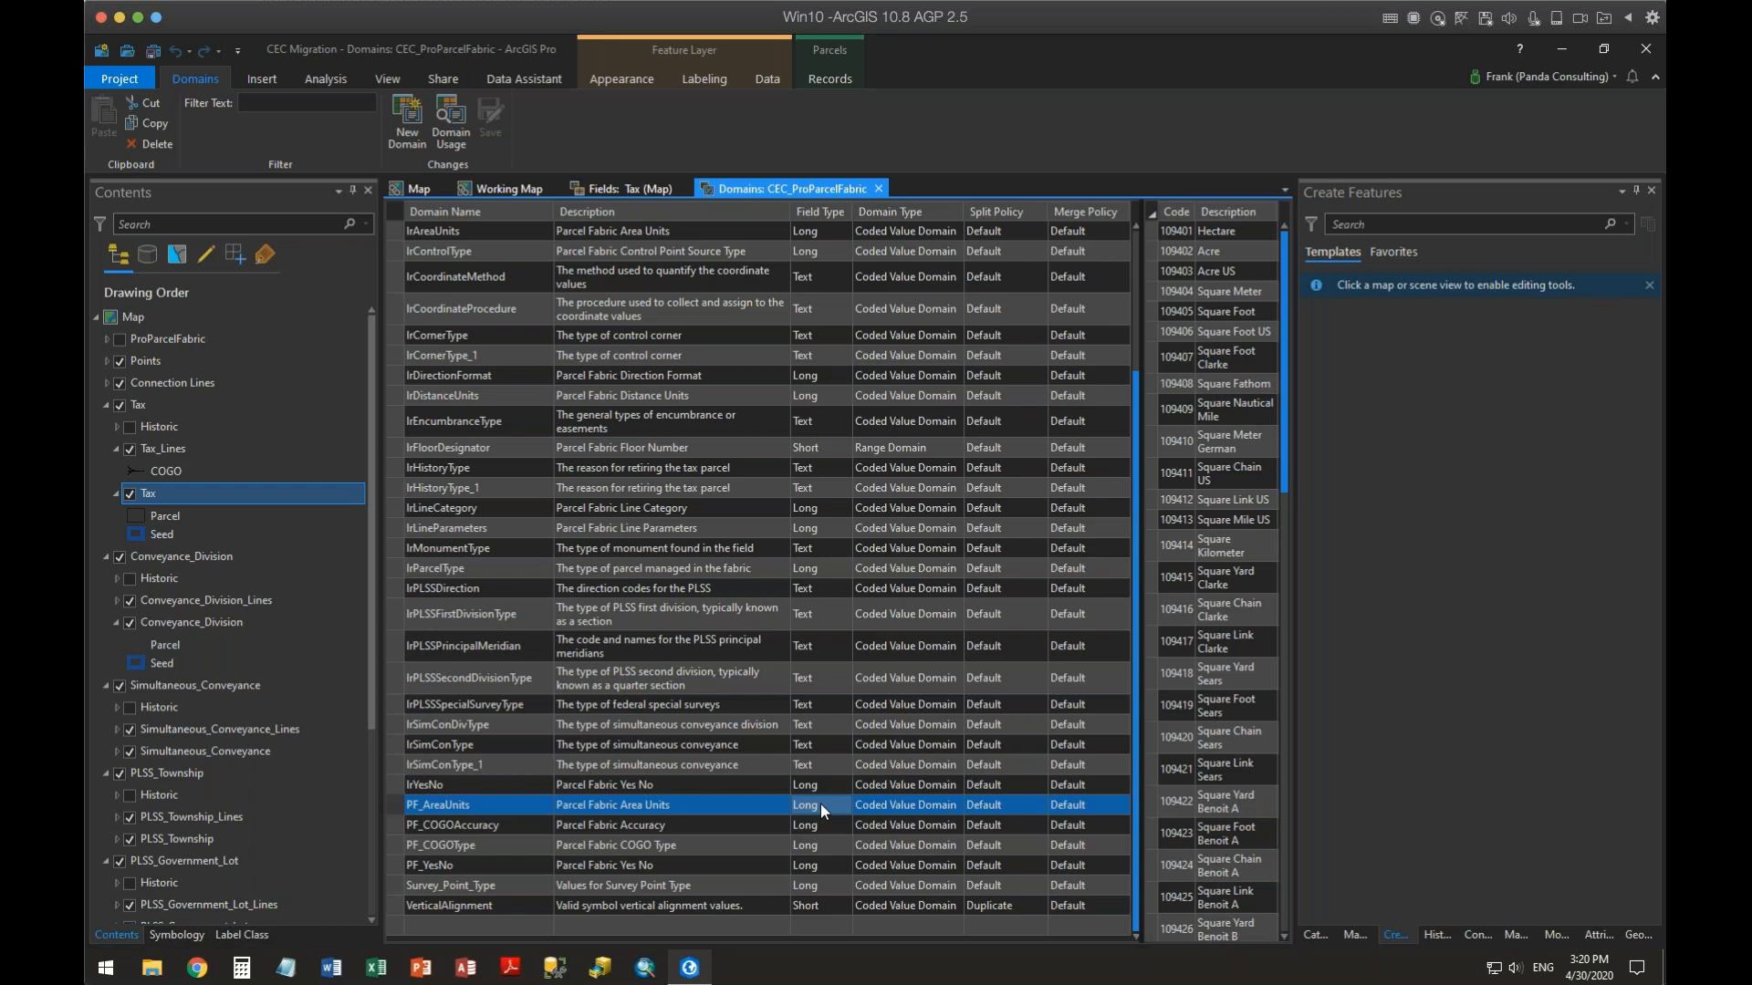
left_click(1183, 230)
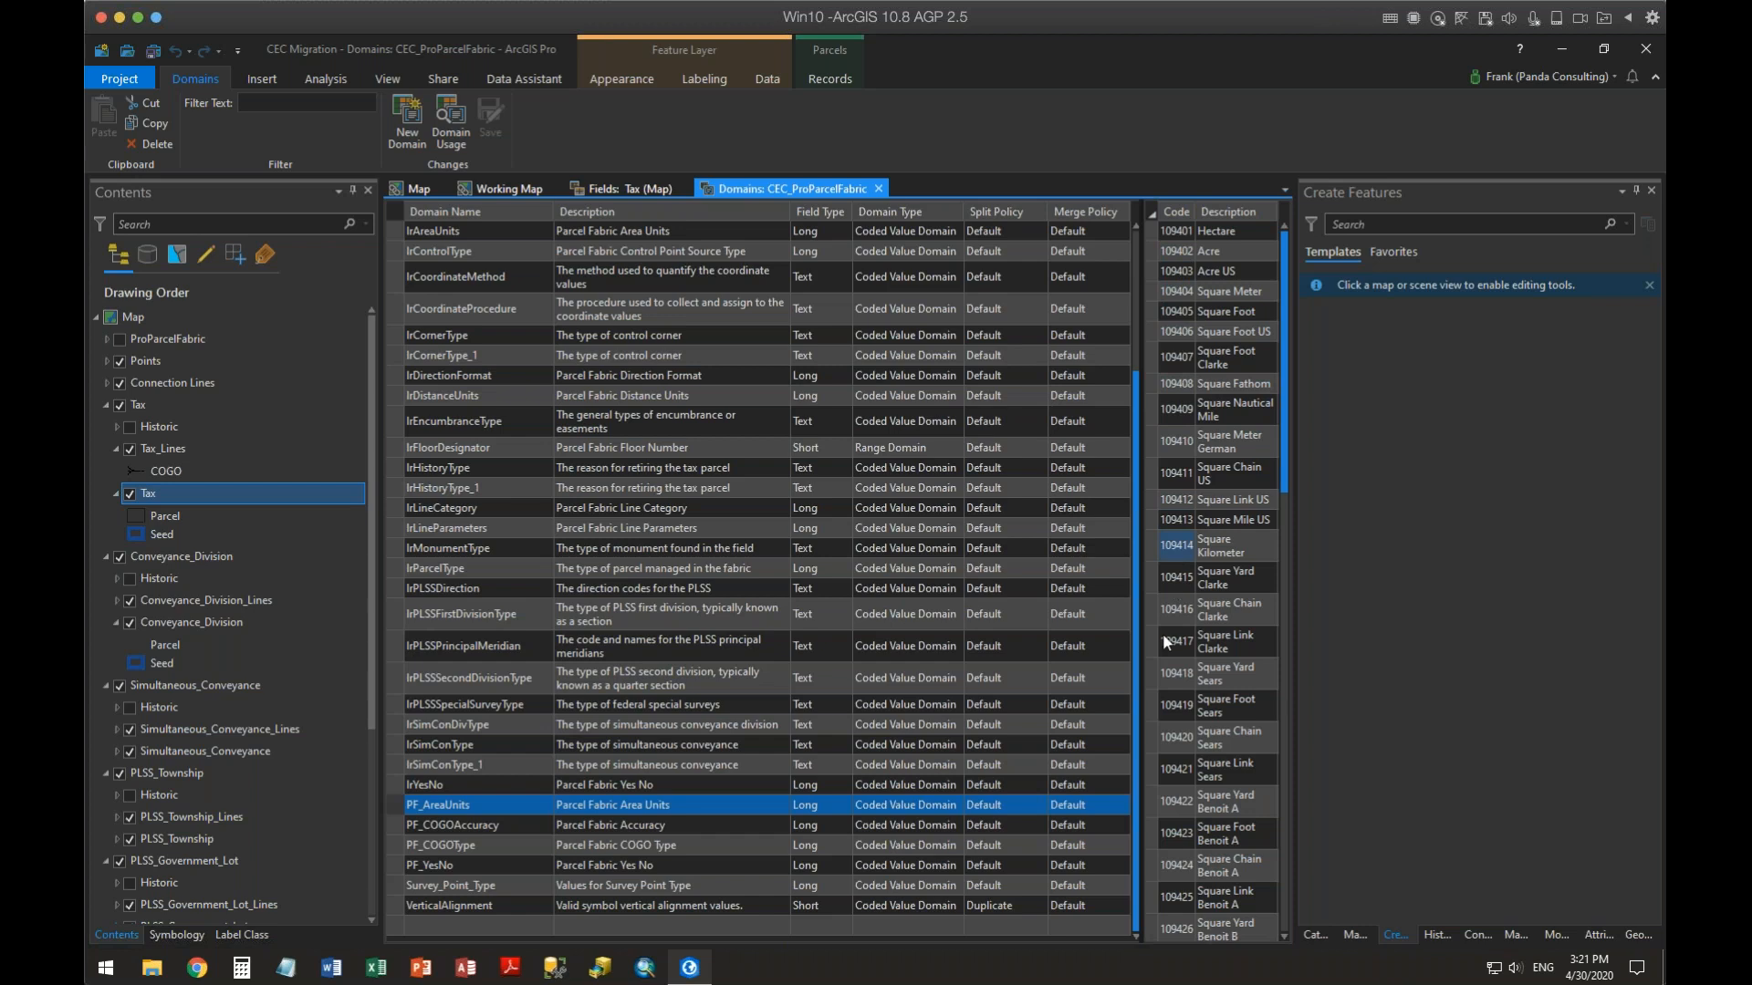
left_click_drag(1286, 476, 1294, 678)
left_click_drag(1296, 818, 1279, 331)
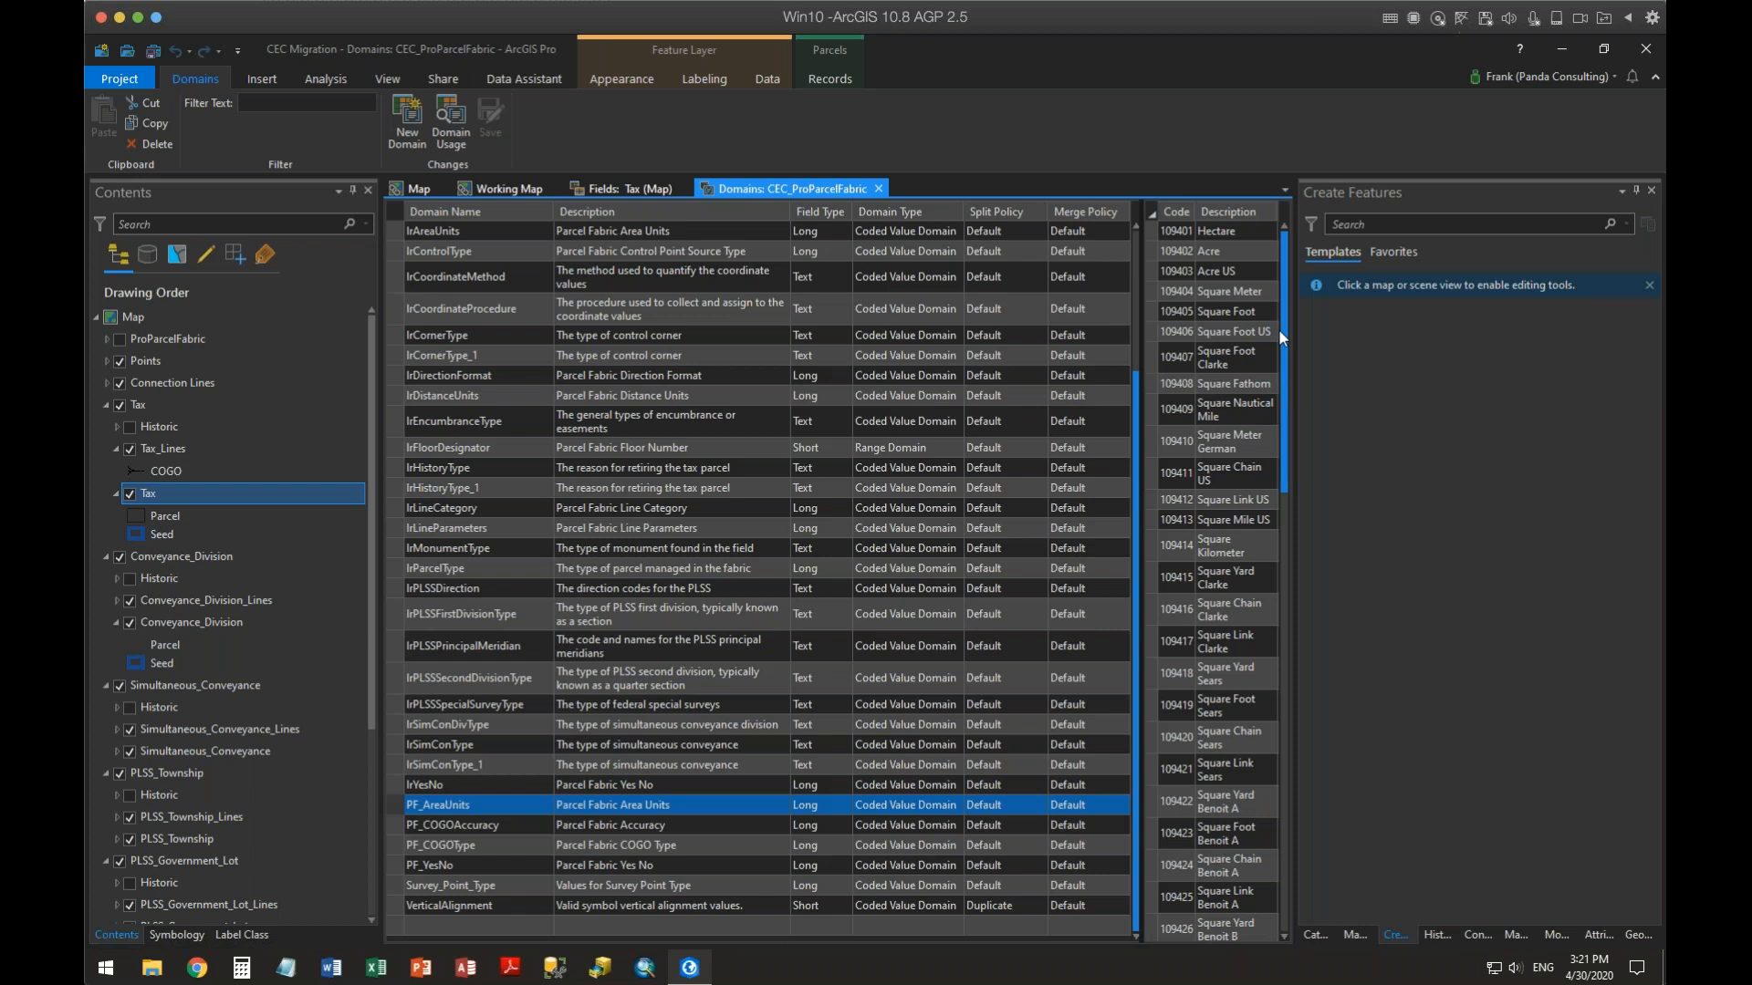
left_click(1234, 230)
left_click(877, 189)
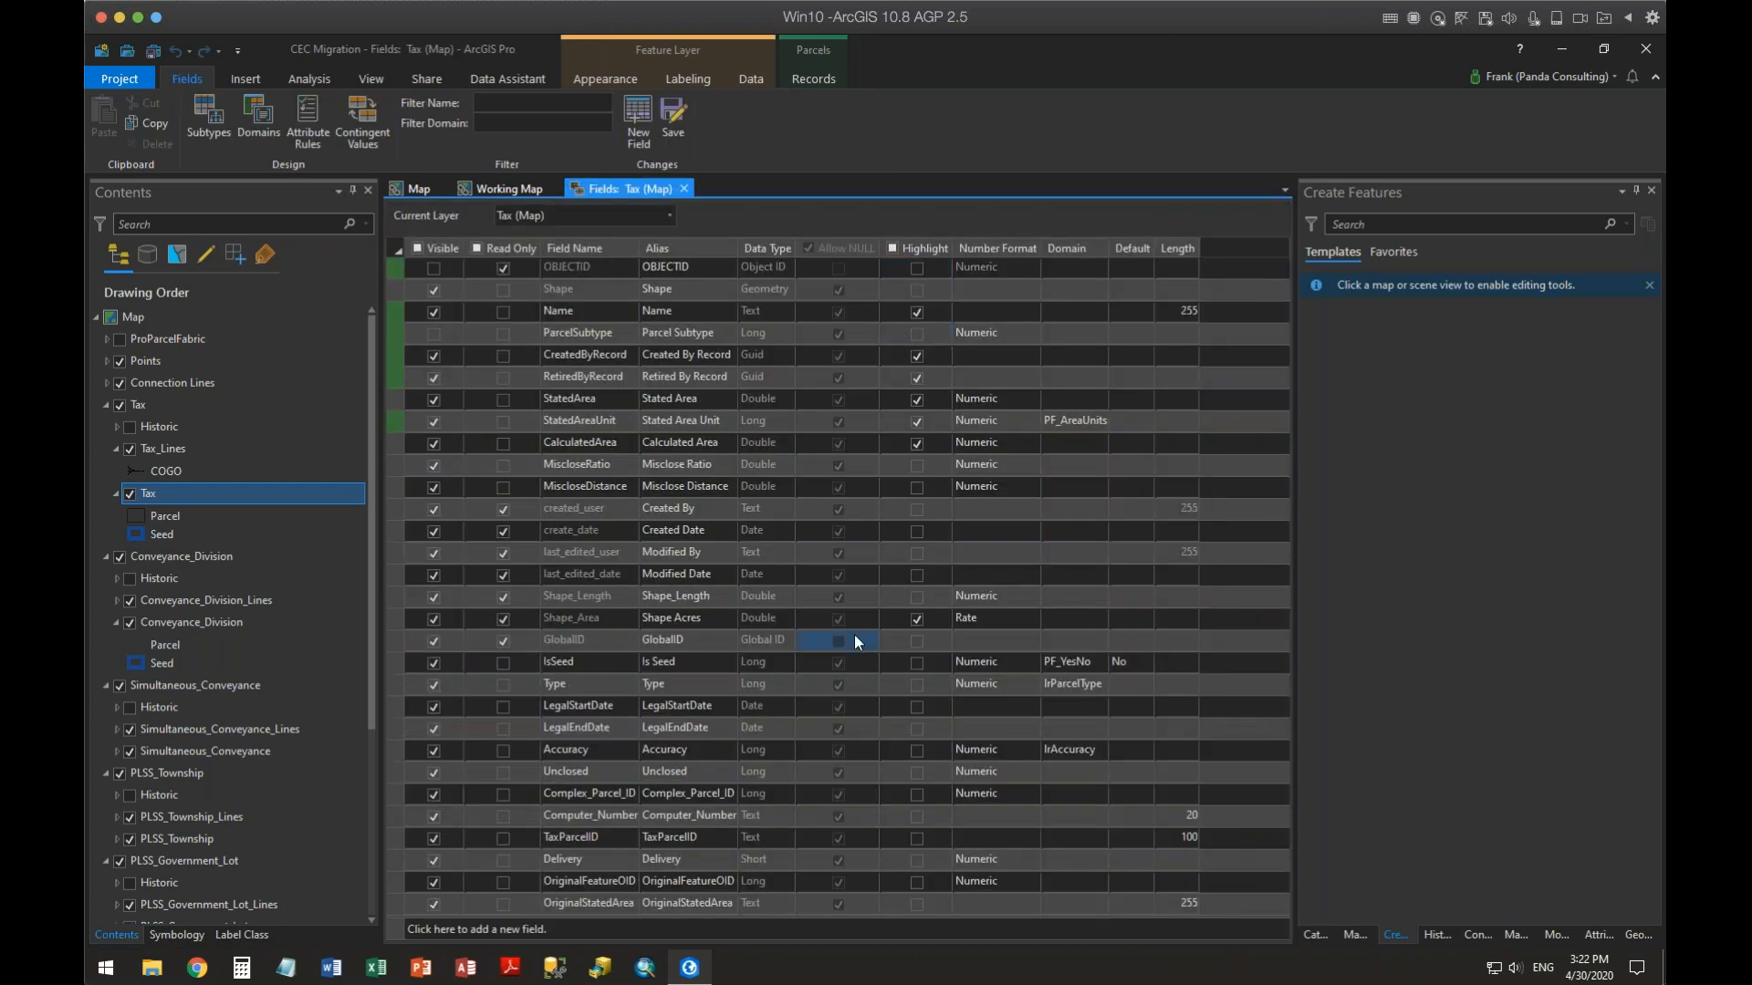
Make ParcelSubtype visible again and set the StatedAreaUnit field's default value to Acre
left_click(433, 334)
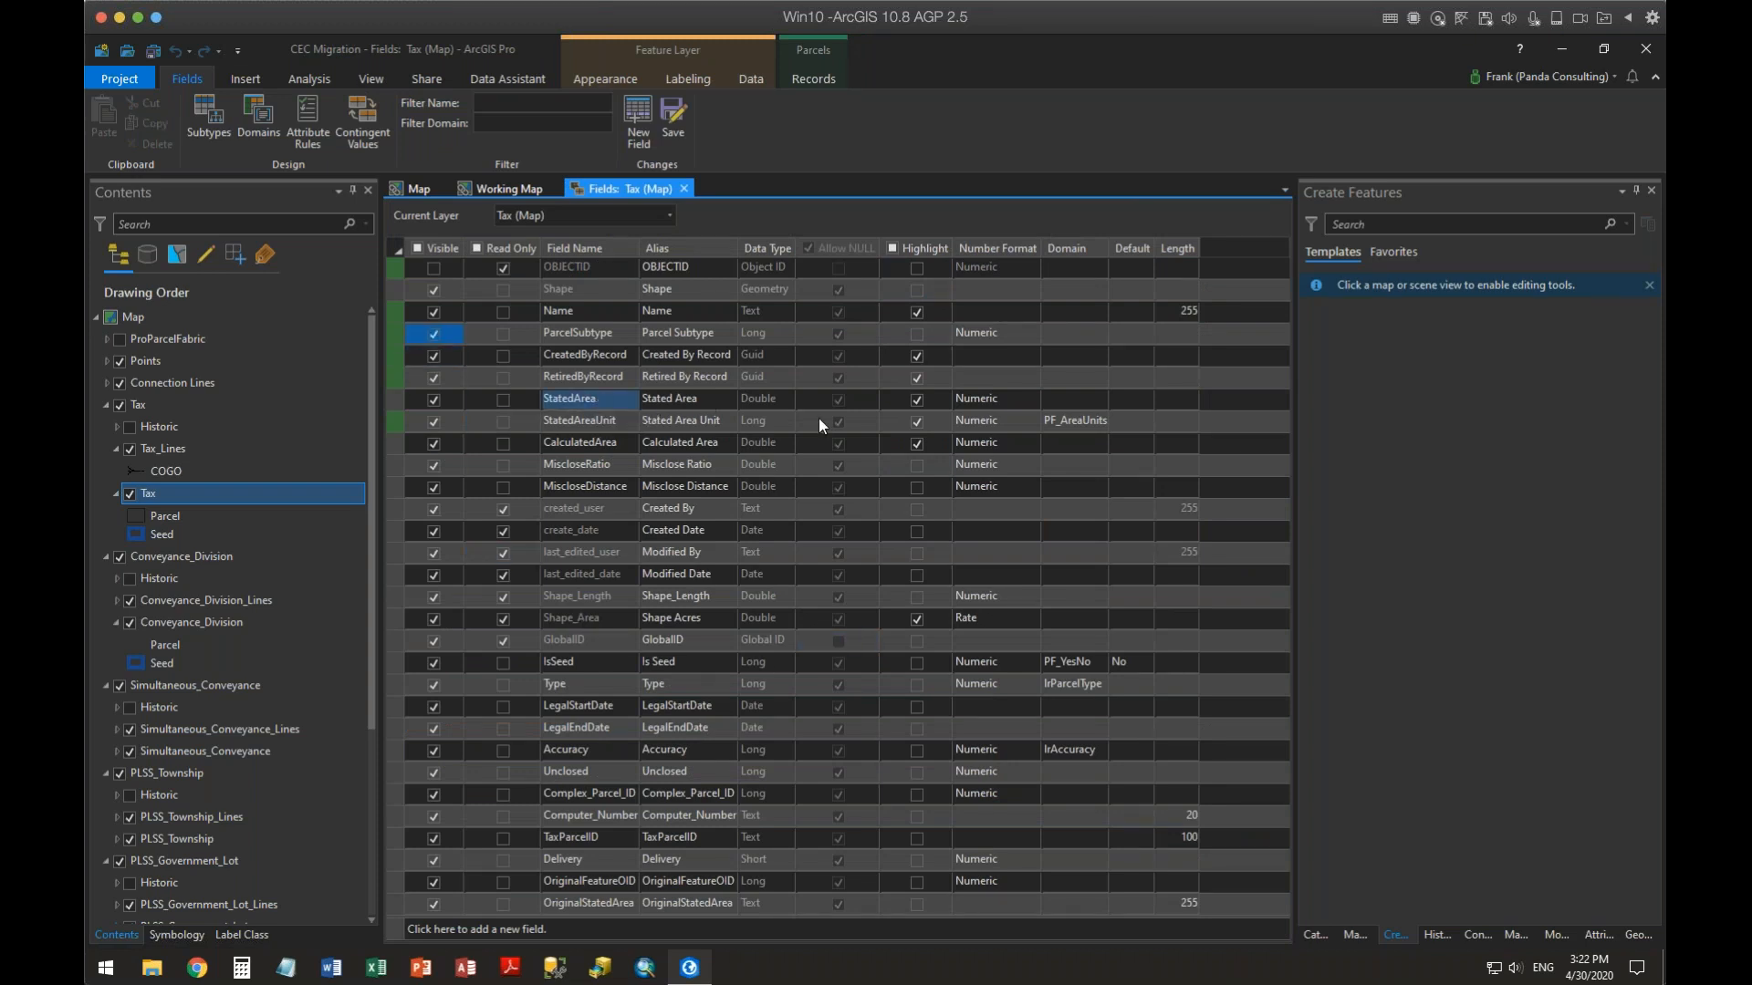
left_click(1140, 422)
left_click(1142, 422)
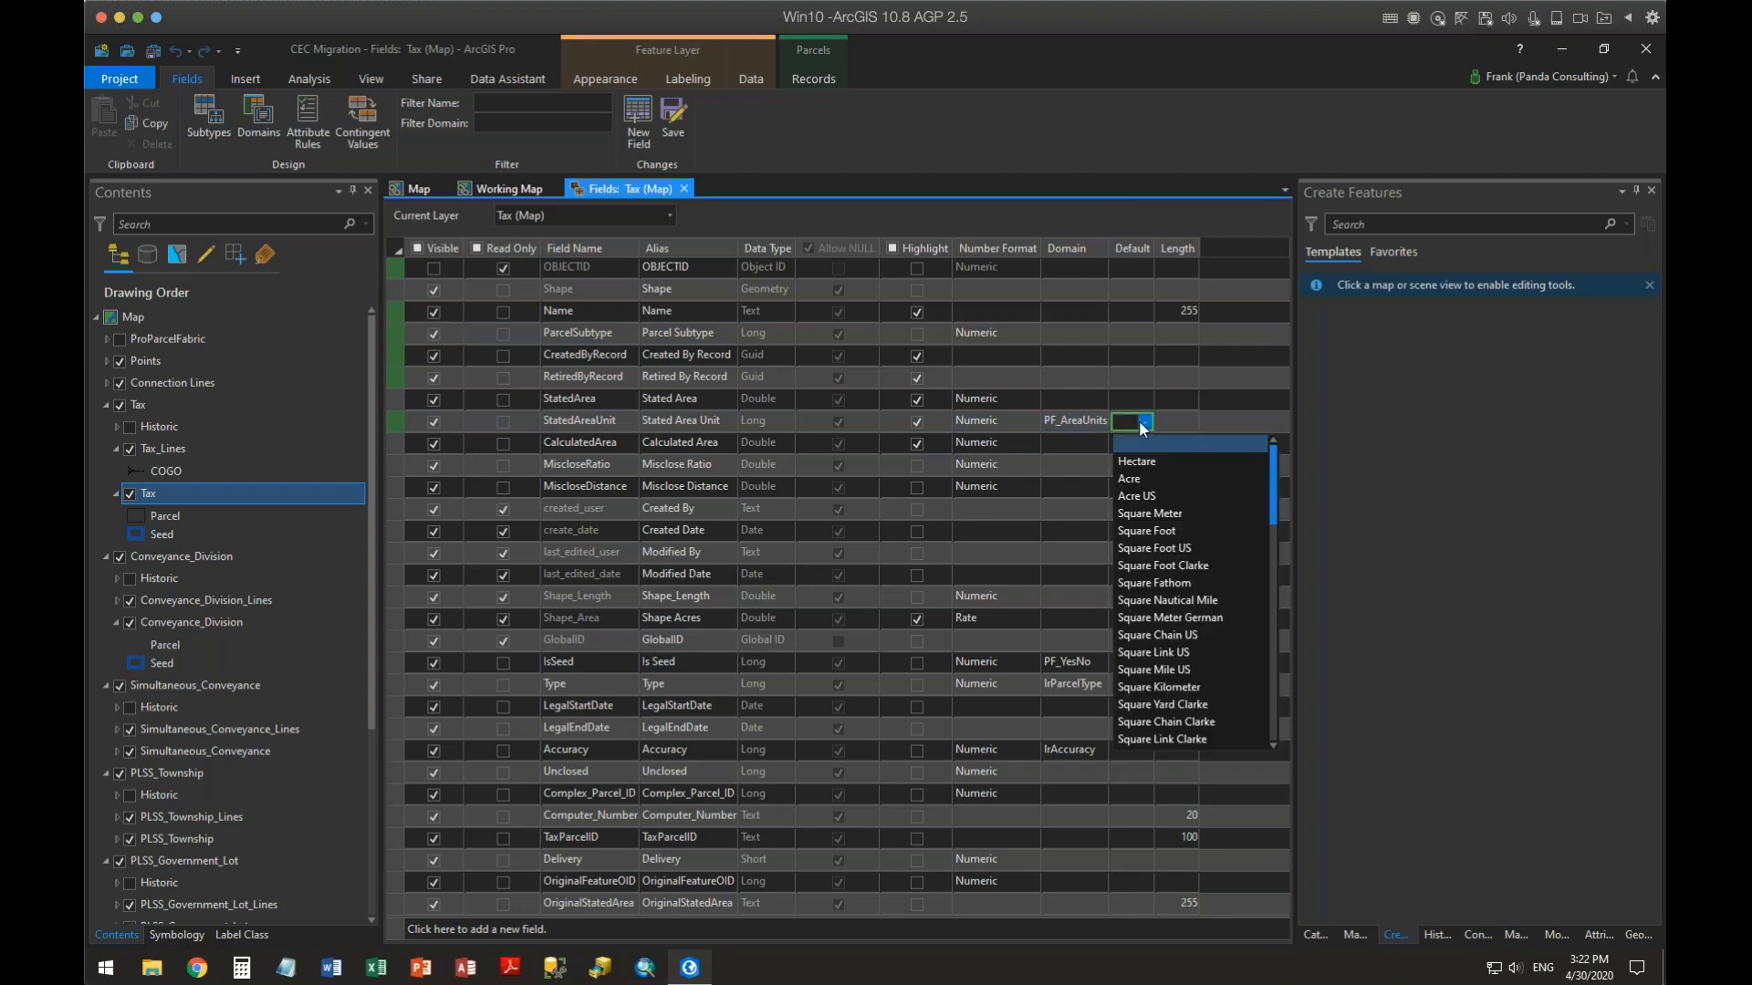
left_click(1175, 478)
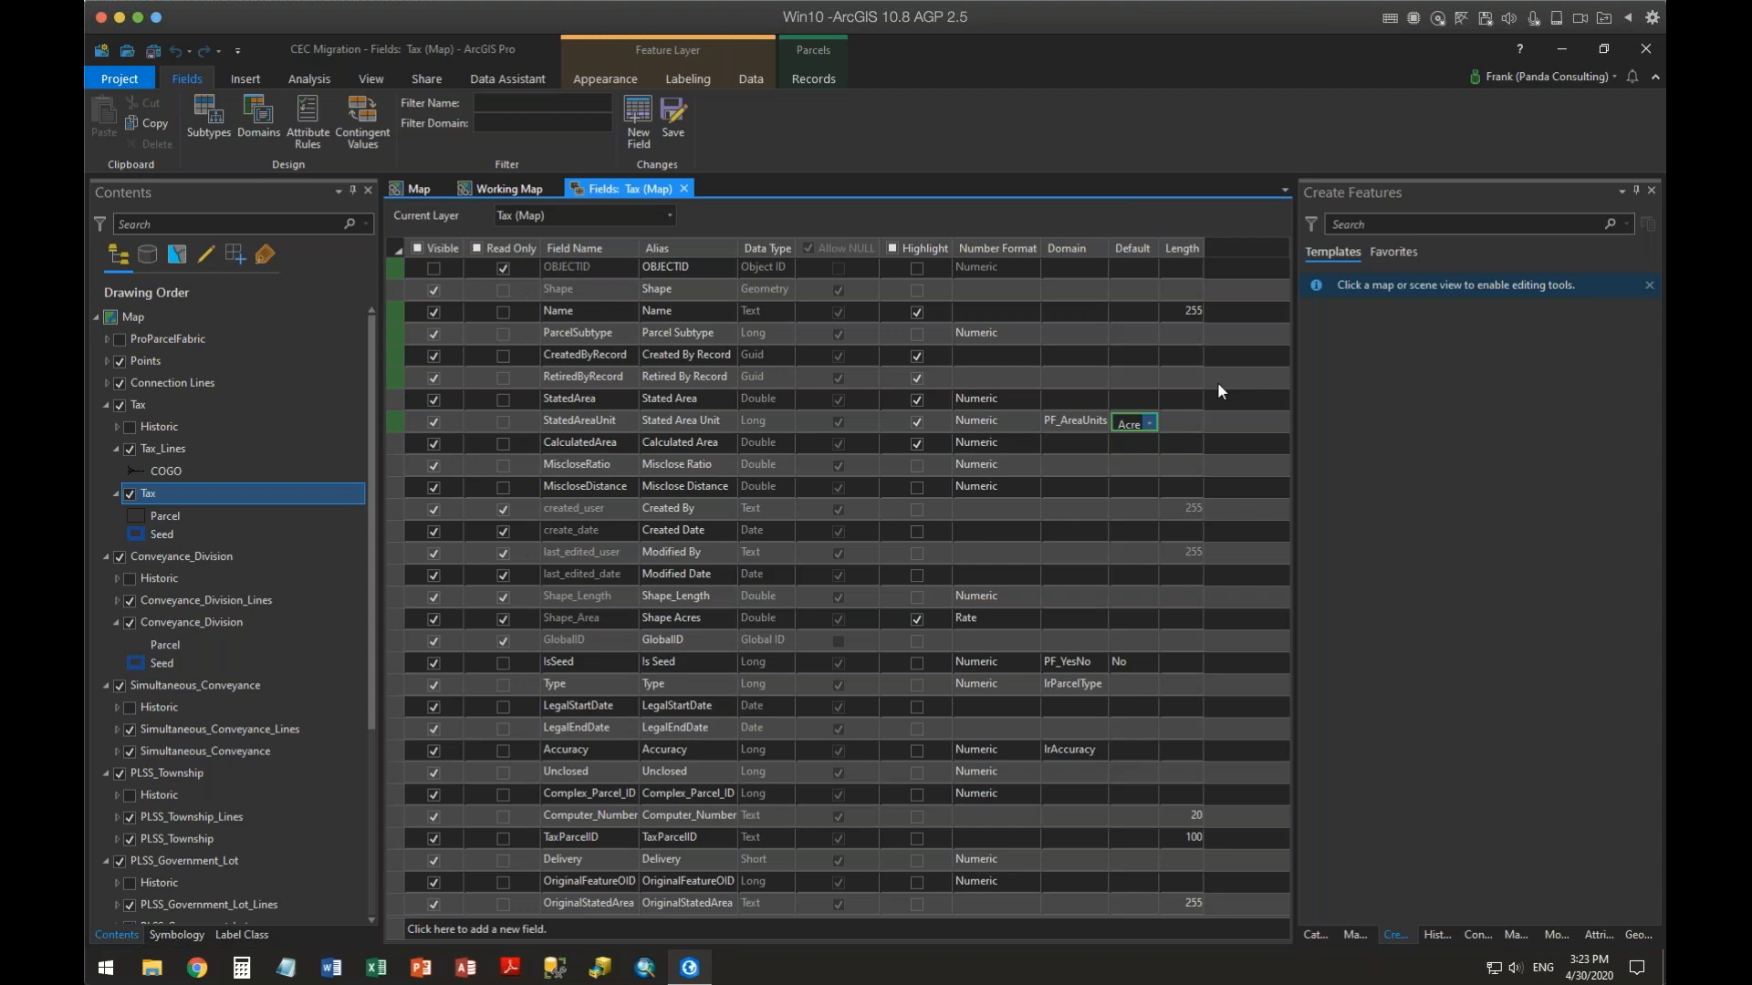
Highlight the ParcelSubtype field and save the field changes
left_click(926, 330)
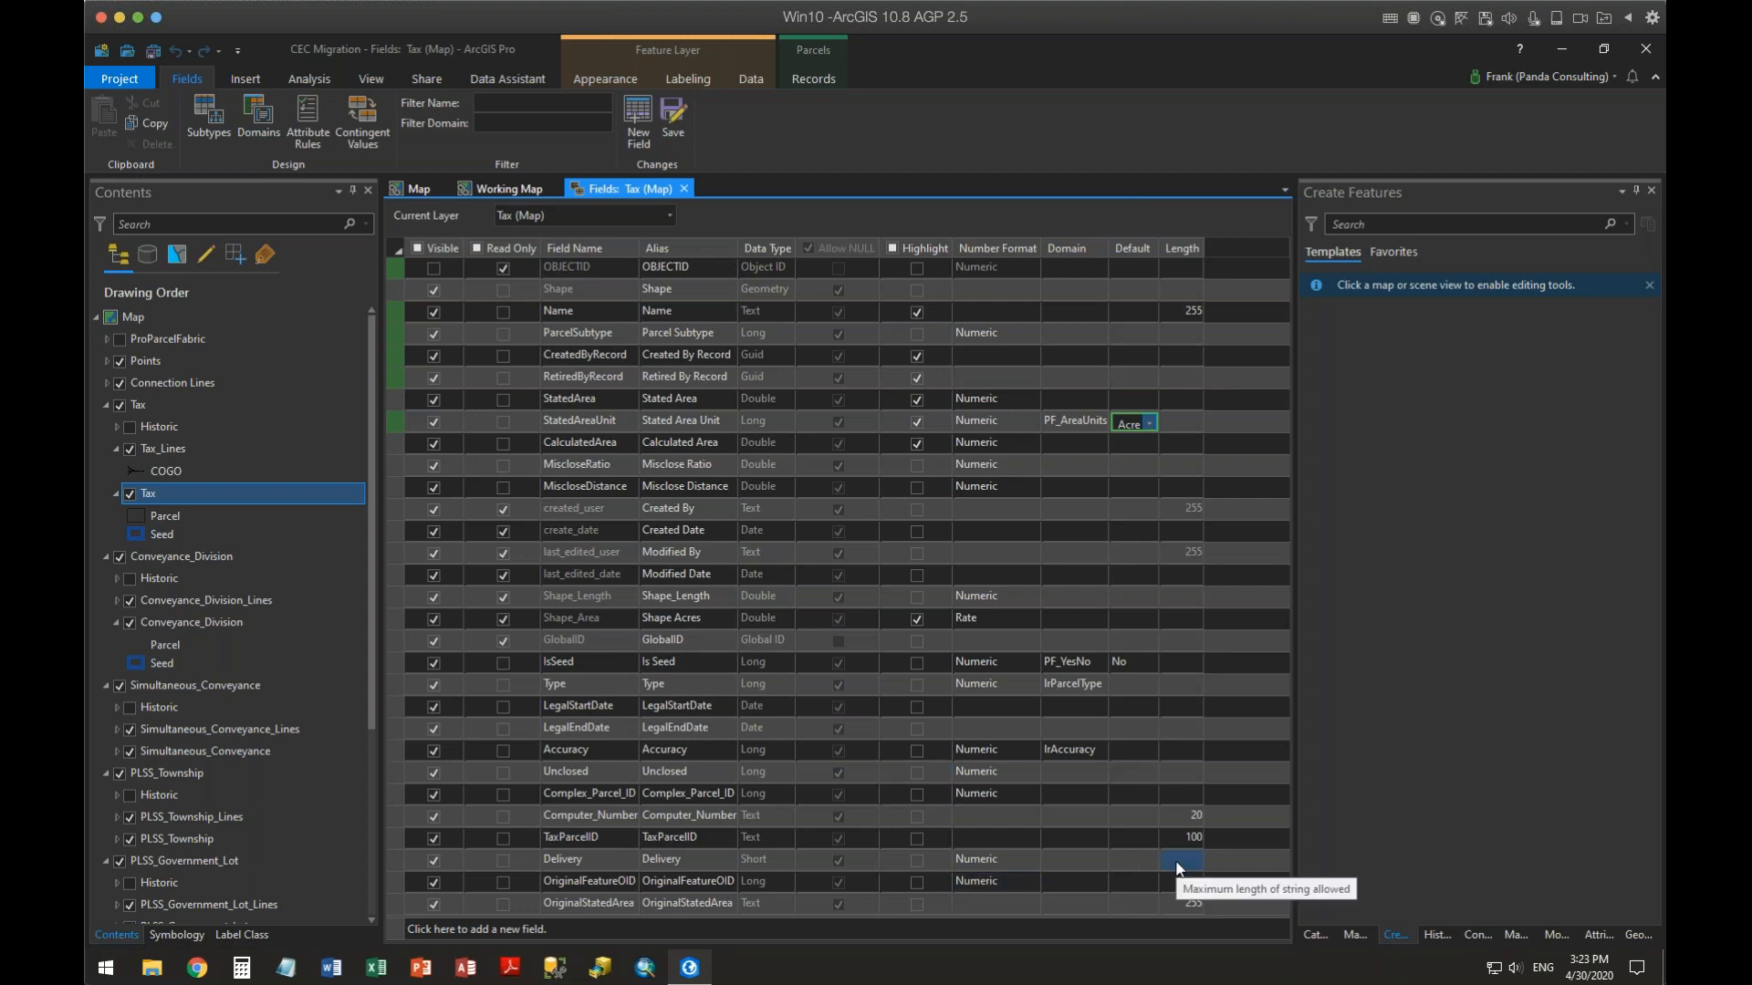
left_click(675, 113)
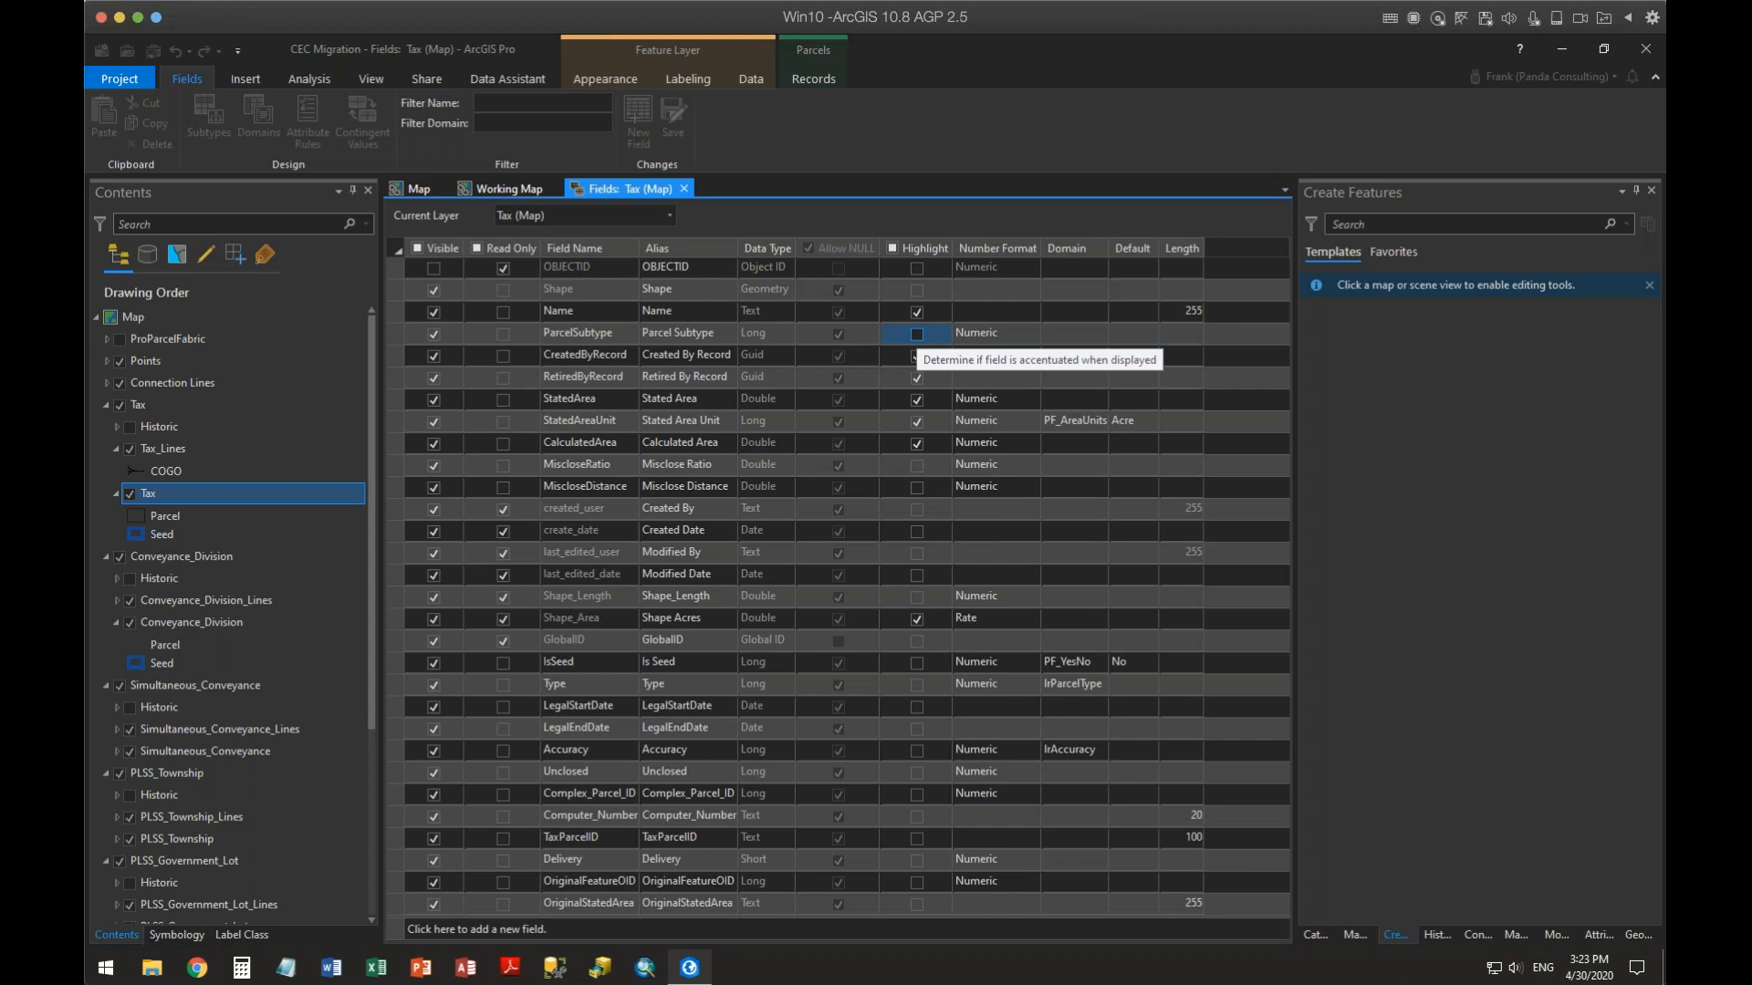
left_click(916, 334)
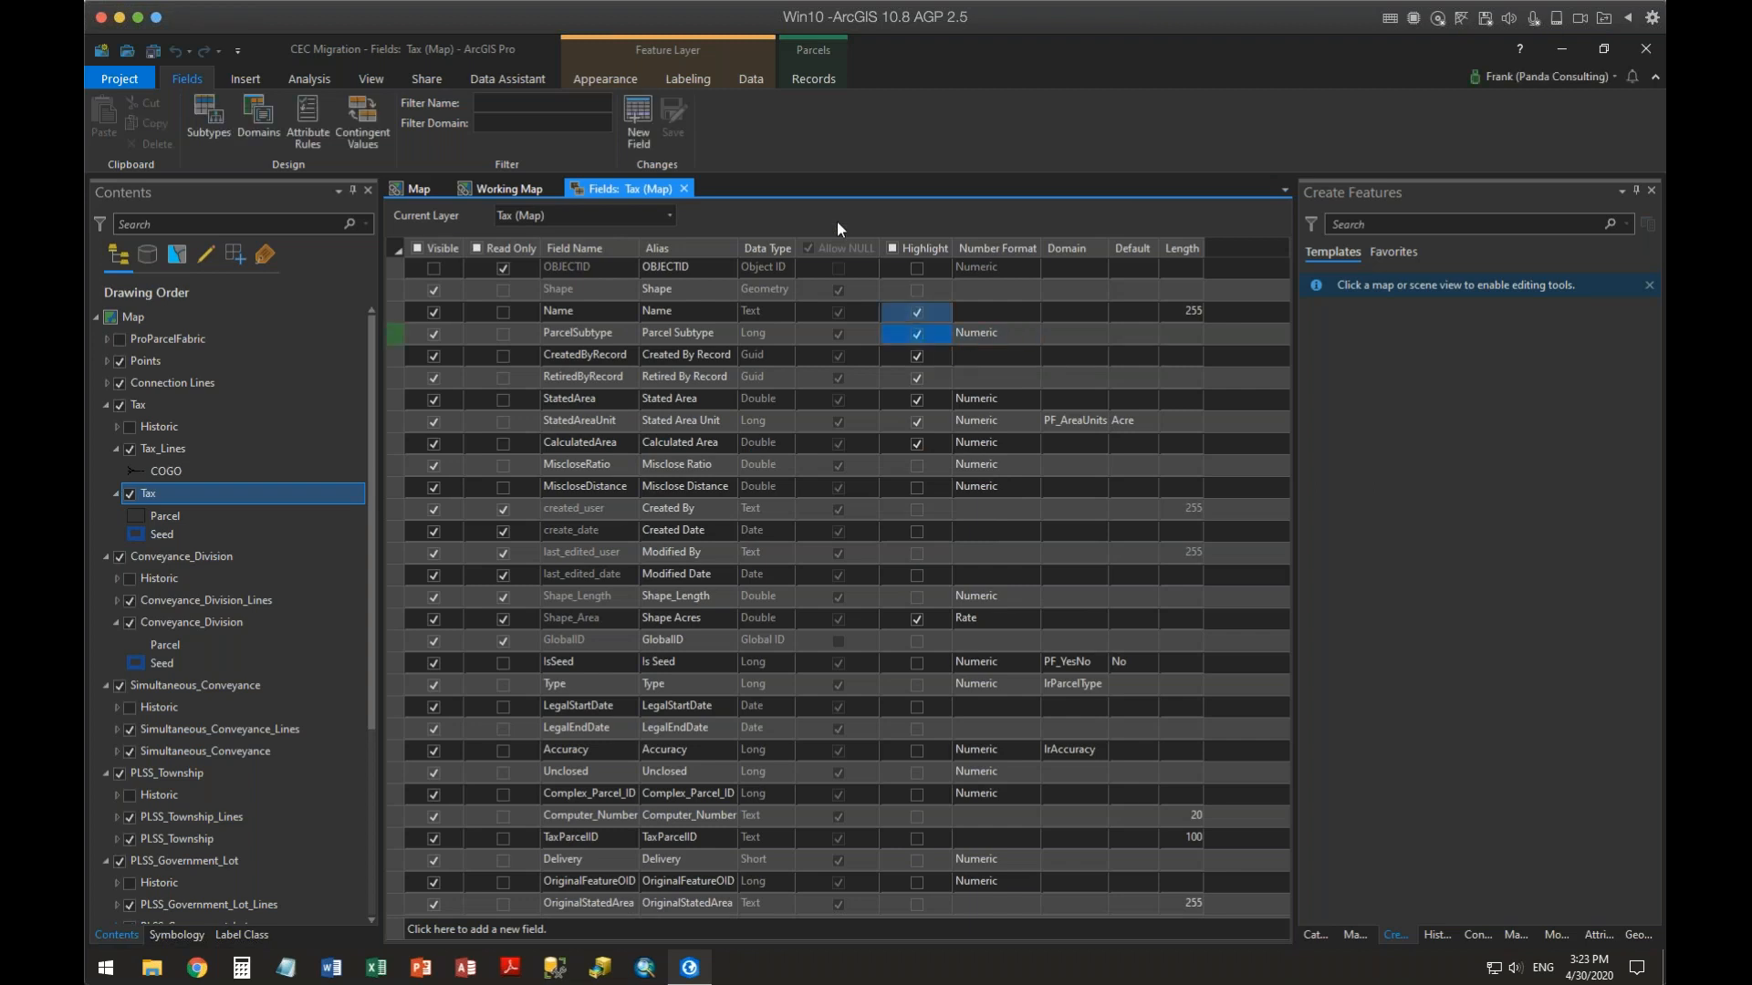
left_click(672, 120)
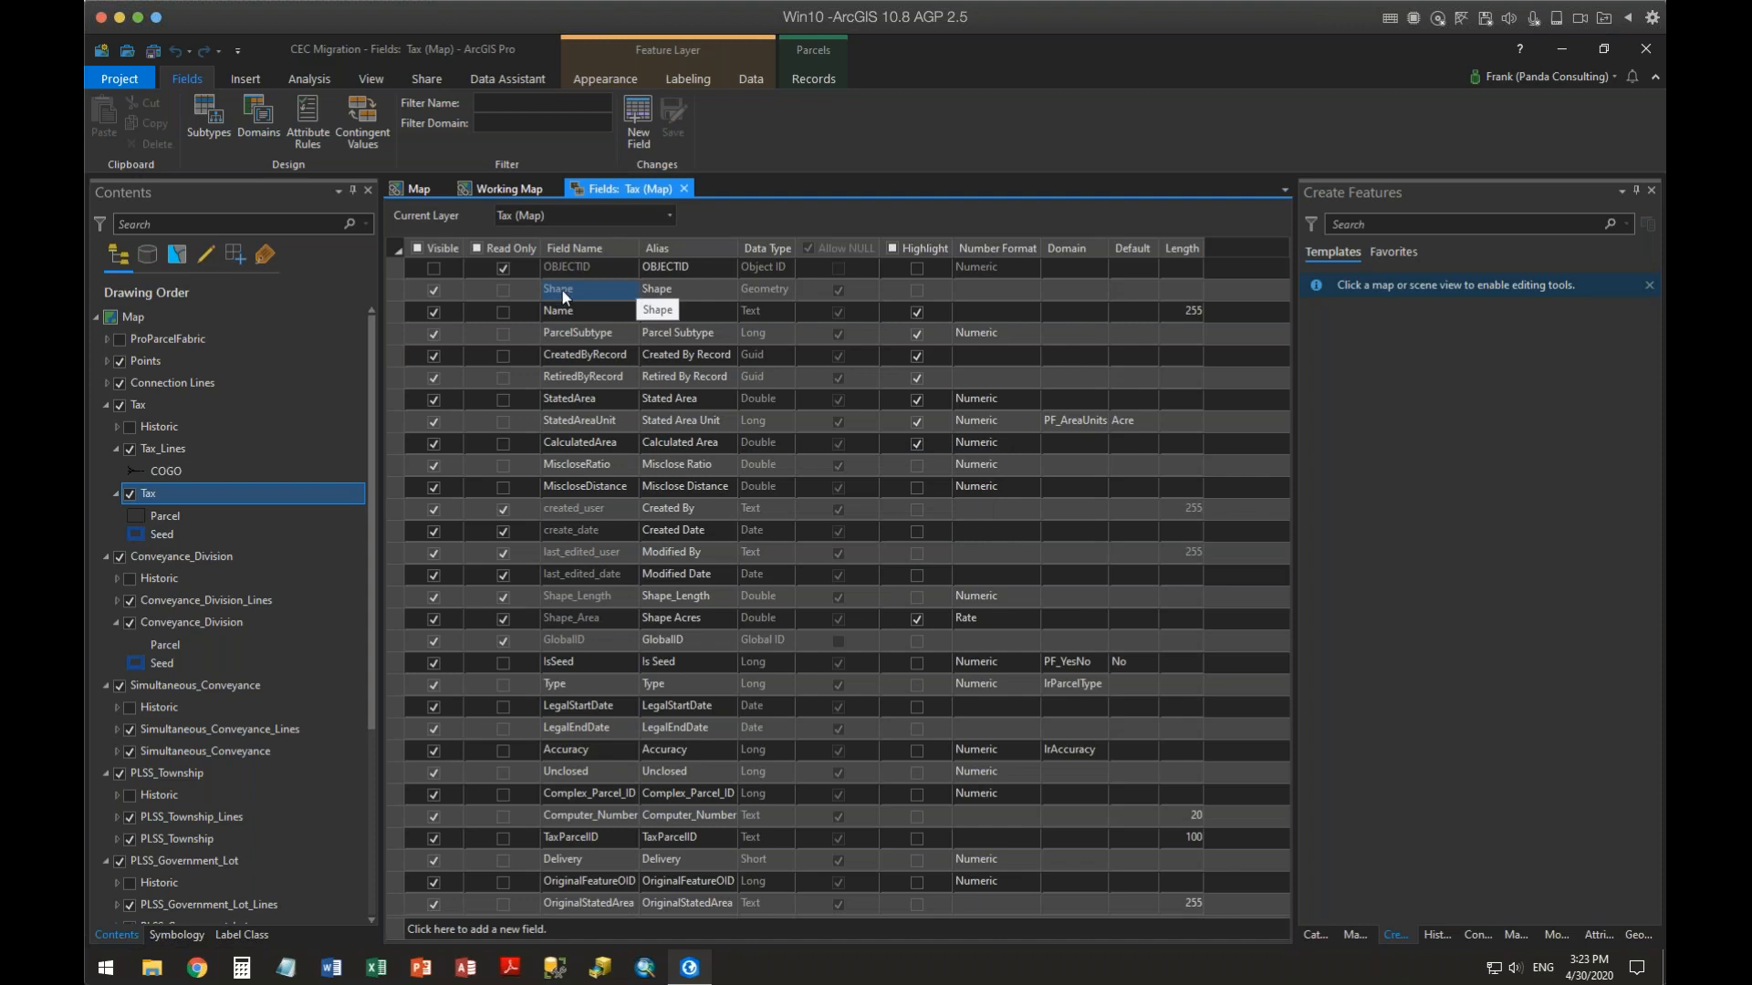
Open the Tax attribute table to check the highlighted fields and default values, then close it
right_click(141, 496)
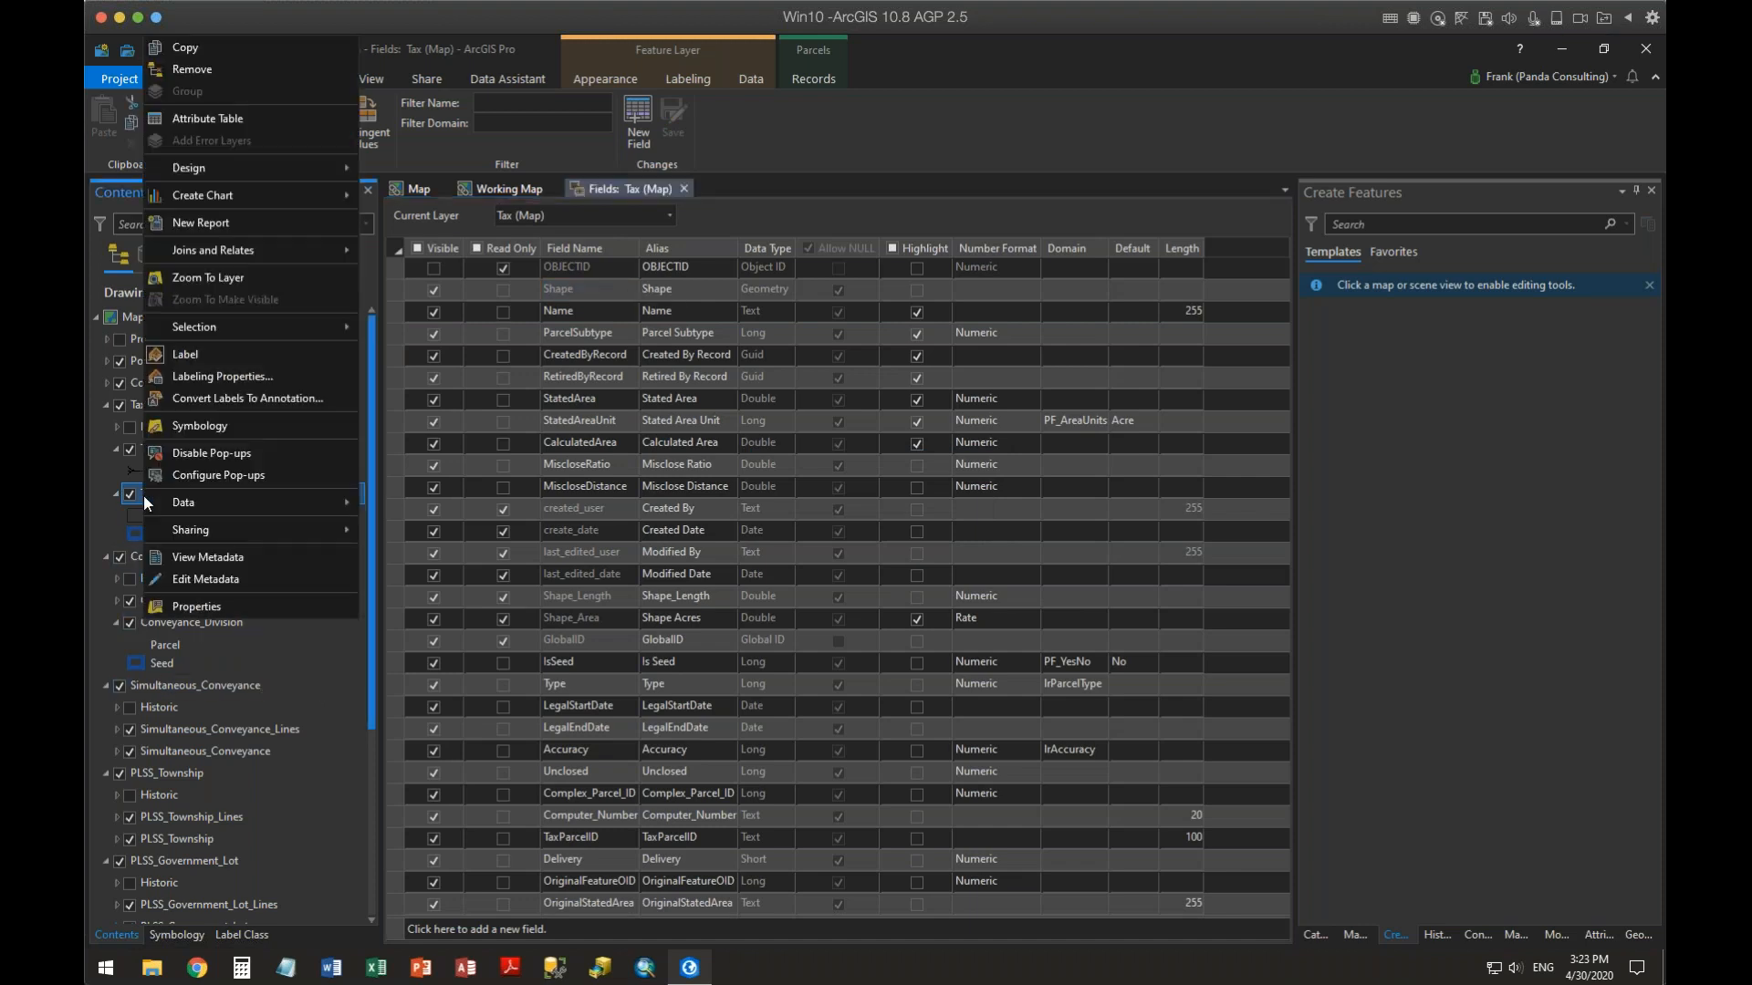
left_click(219, 118)
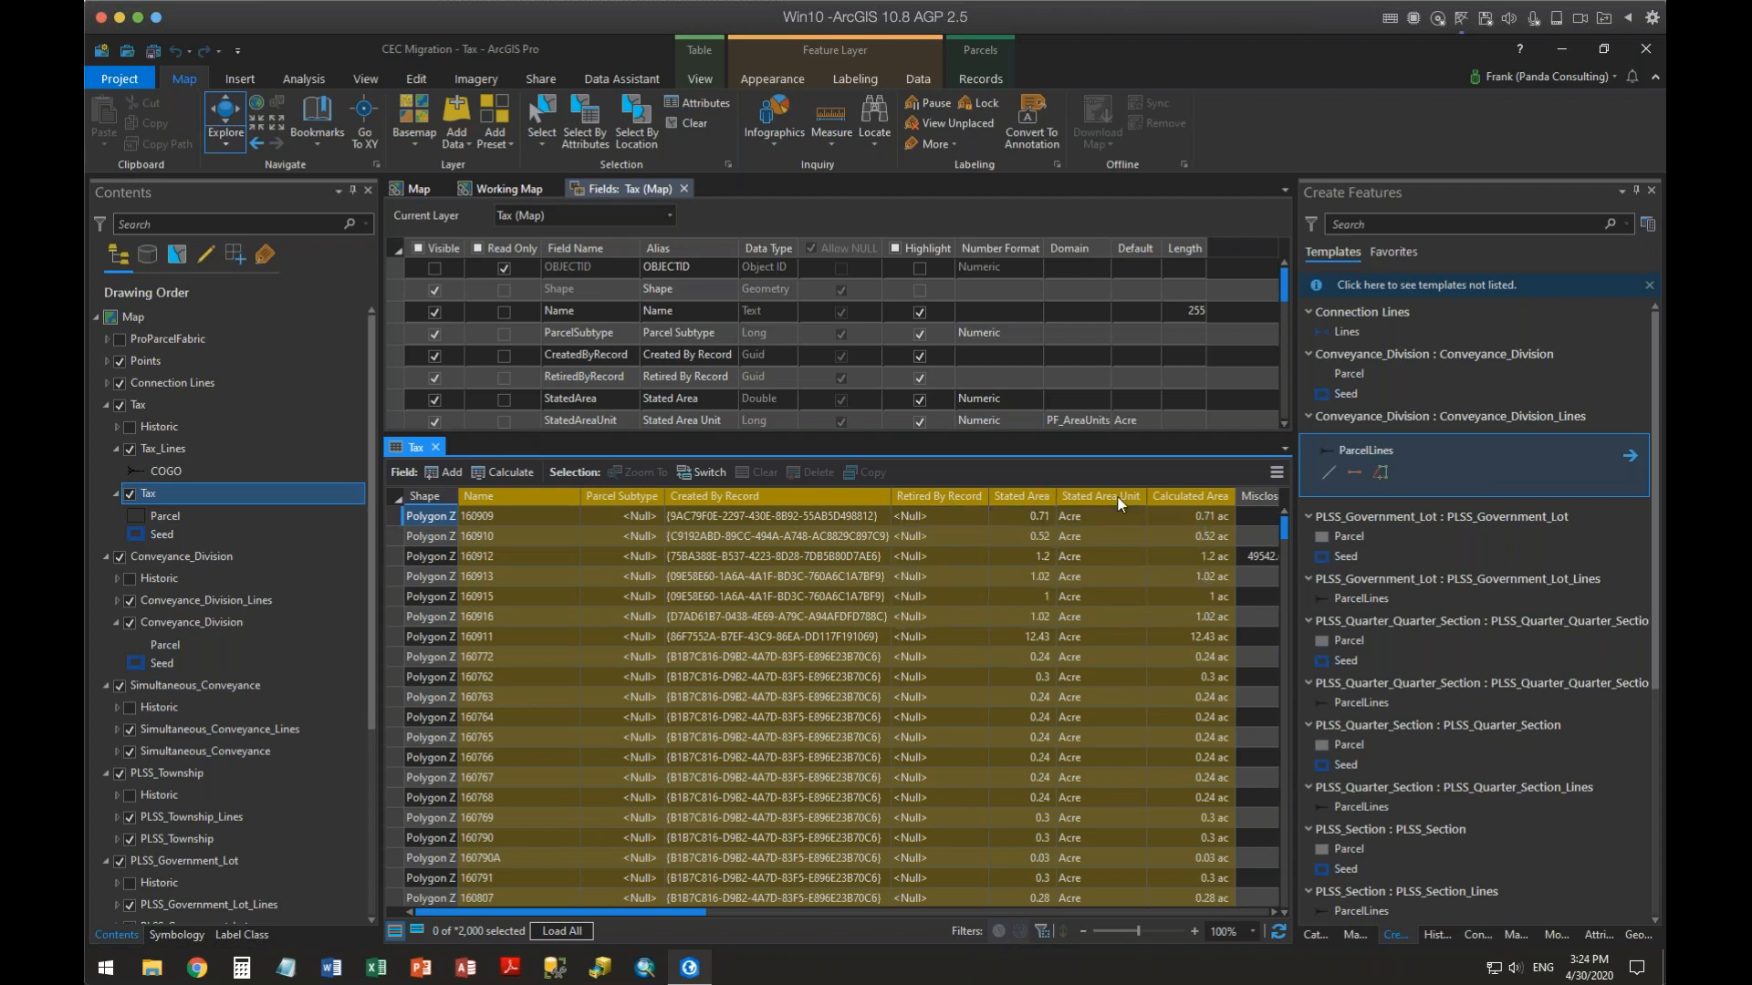
mouse_move(1121, 504)
left_click(437, 447)
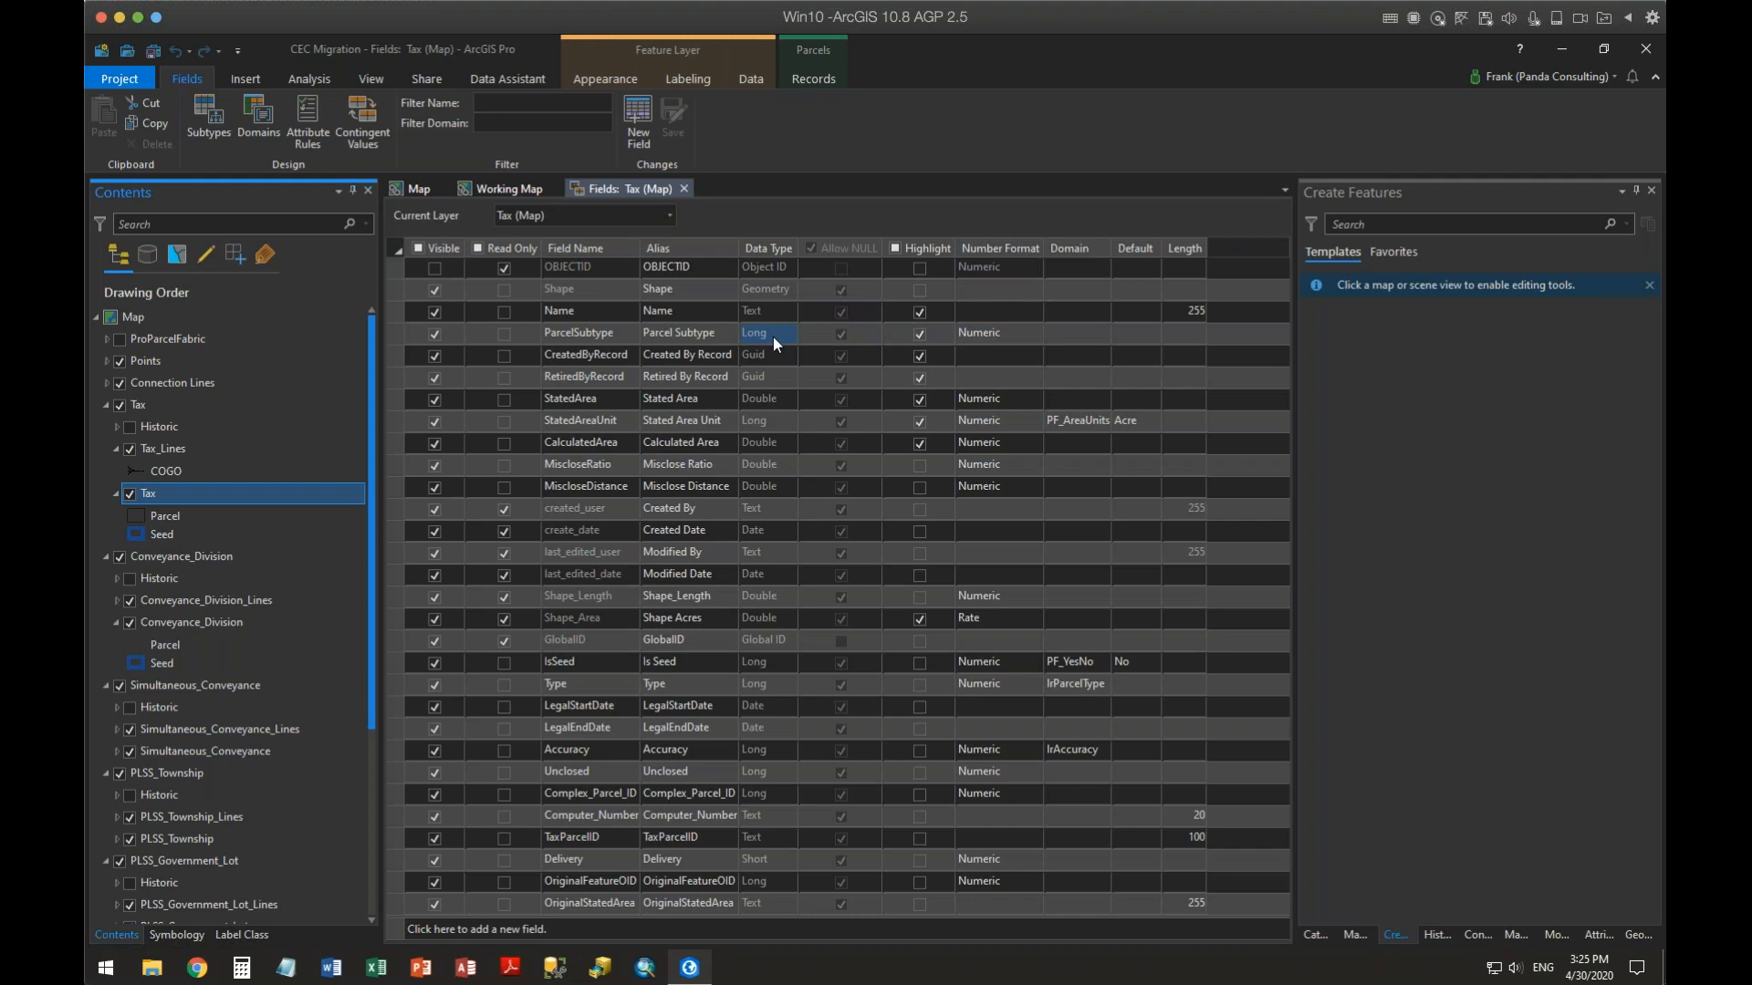
Add a new coded value domain for ParcelSubtype named PF_PandaParcelType
left_click(1087, 328)
left_click(1088, 330)
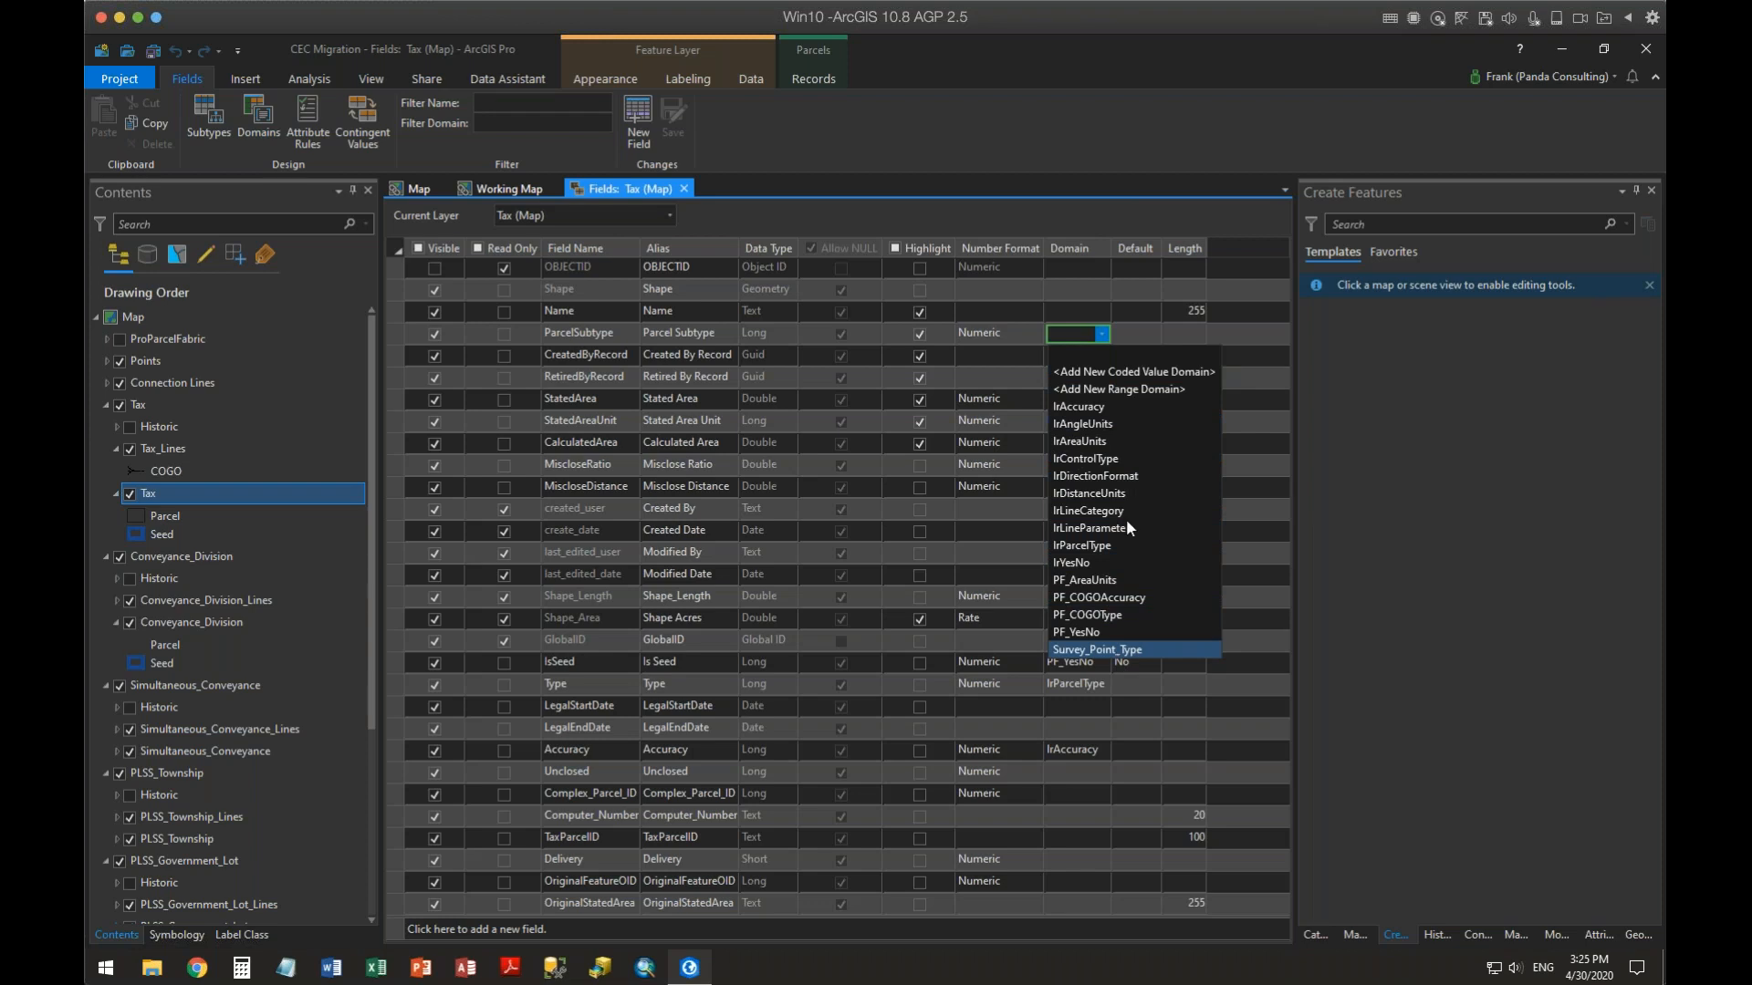
left_click(1132, 373)
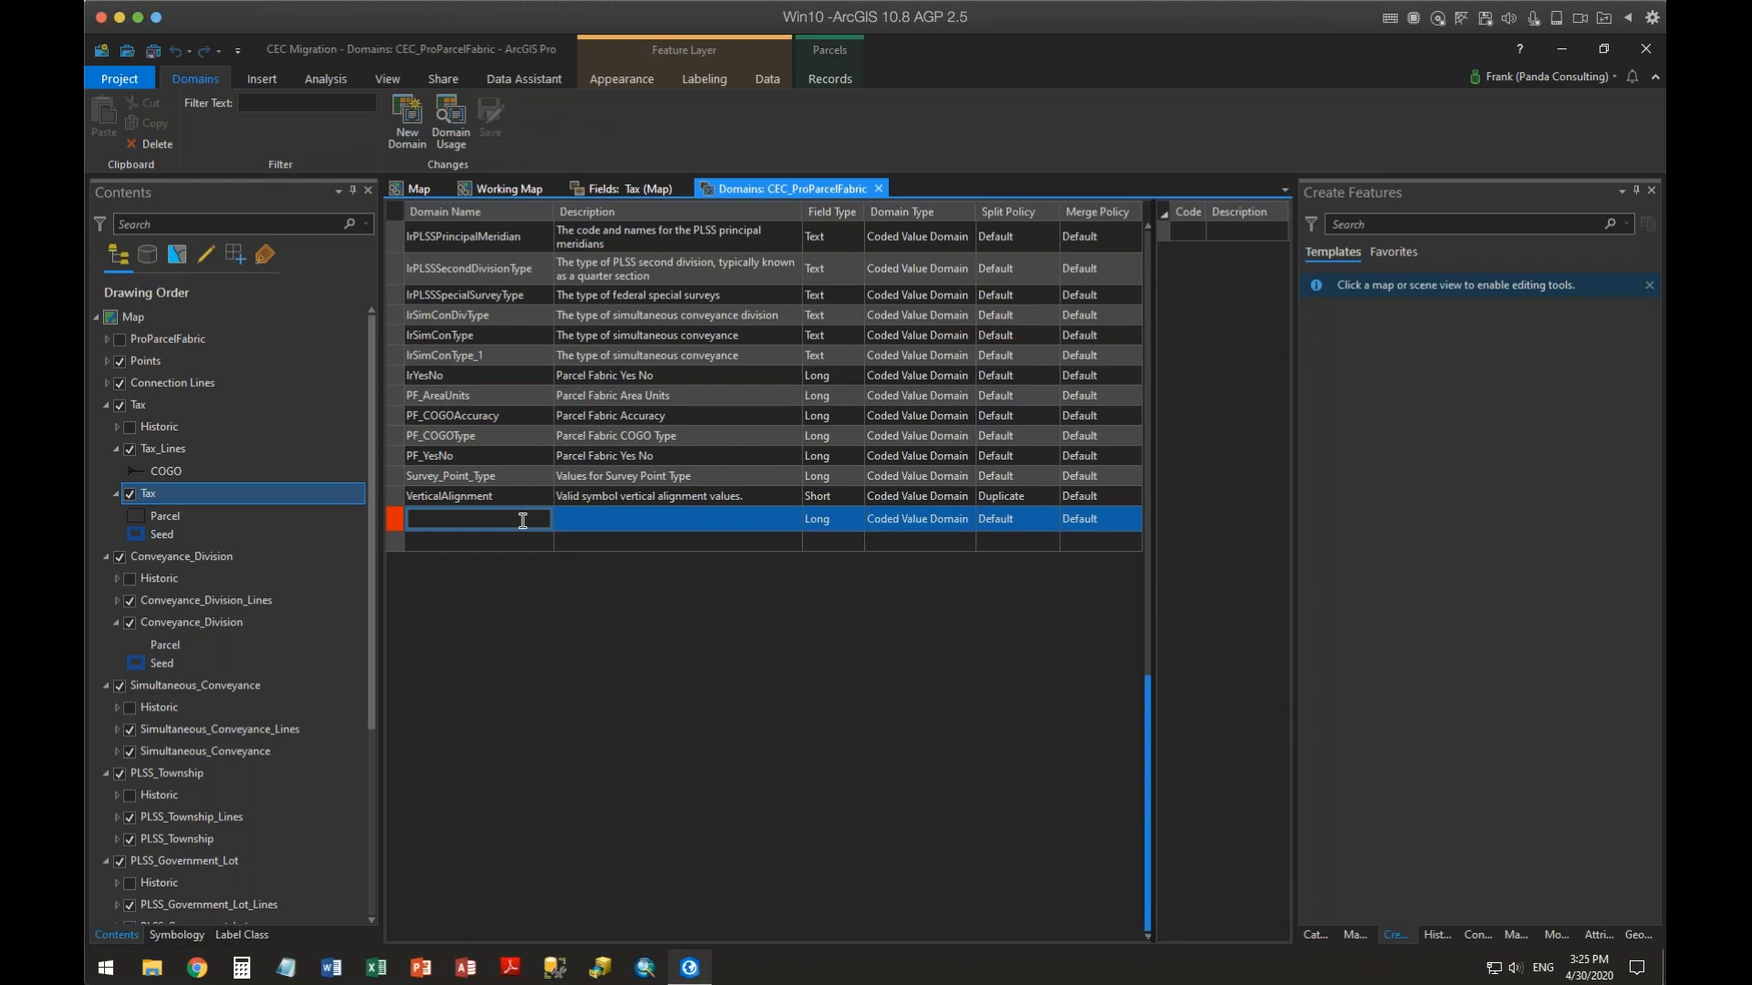
left_click(523, 521)
type("PF_PandadParcelType")
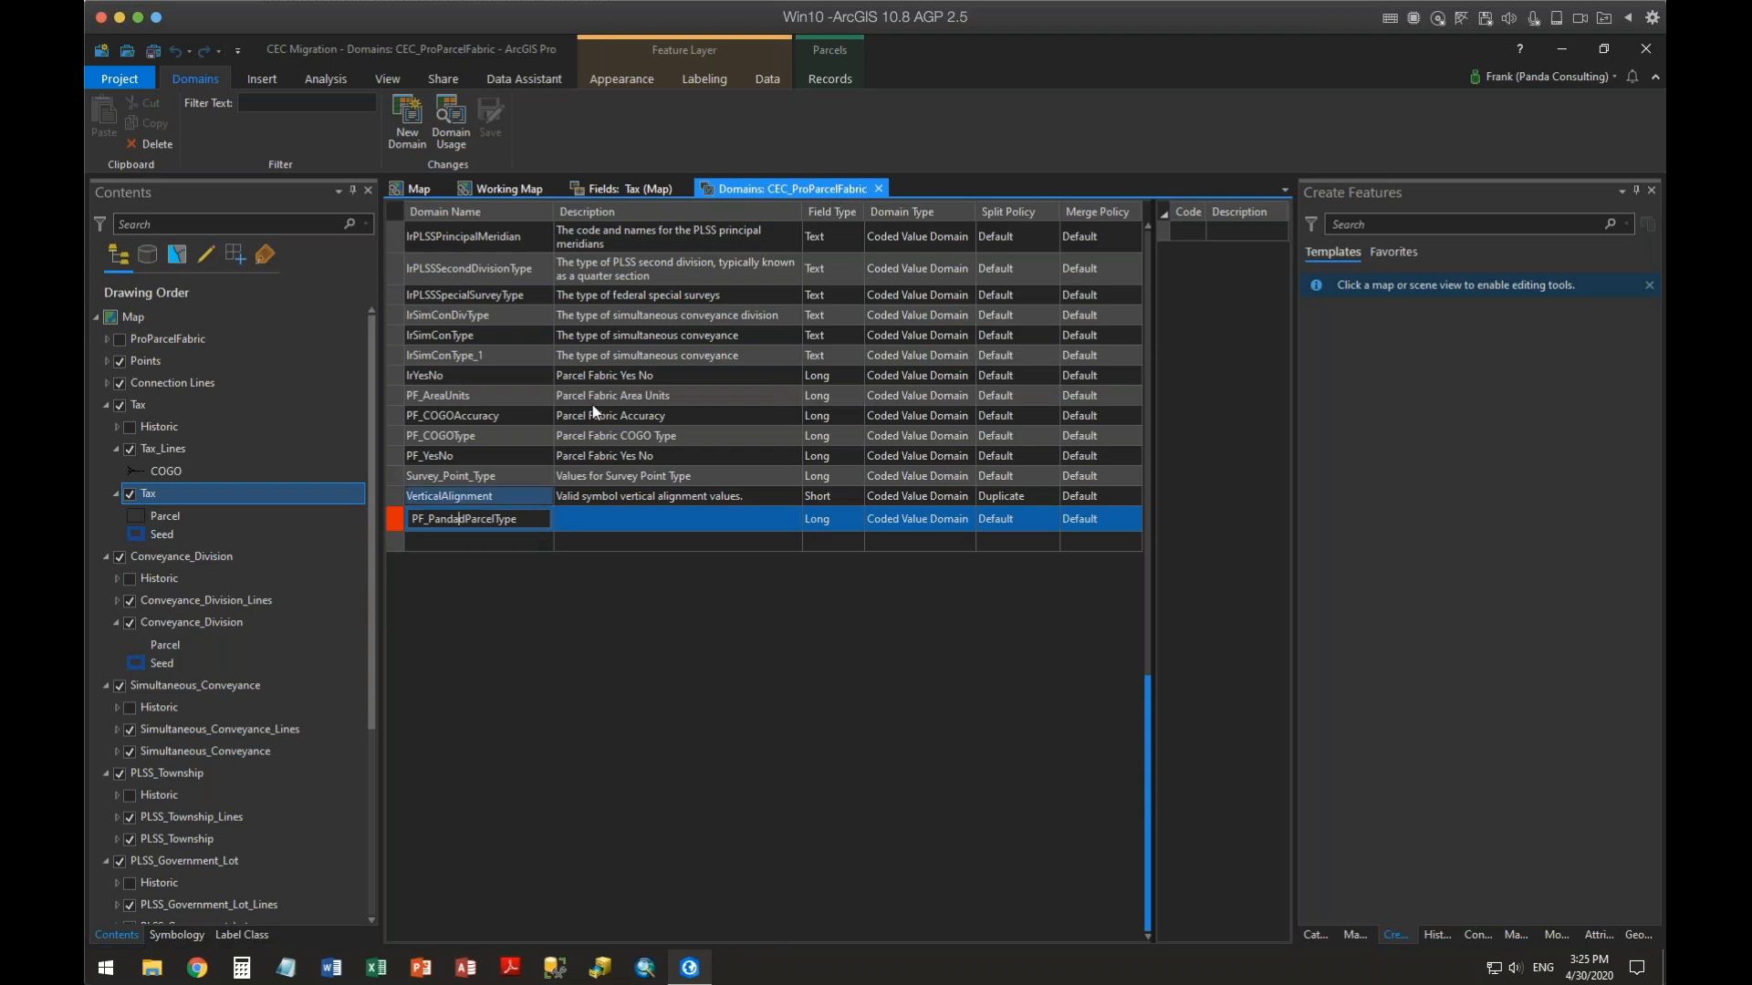
key("BackSpace")
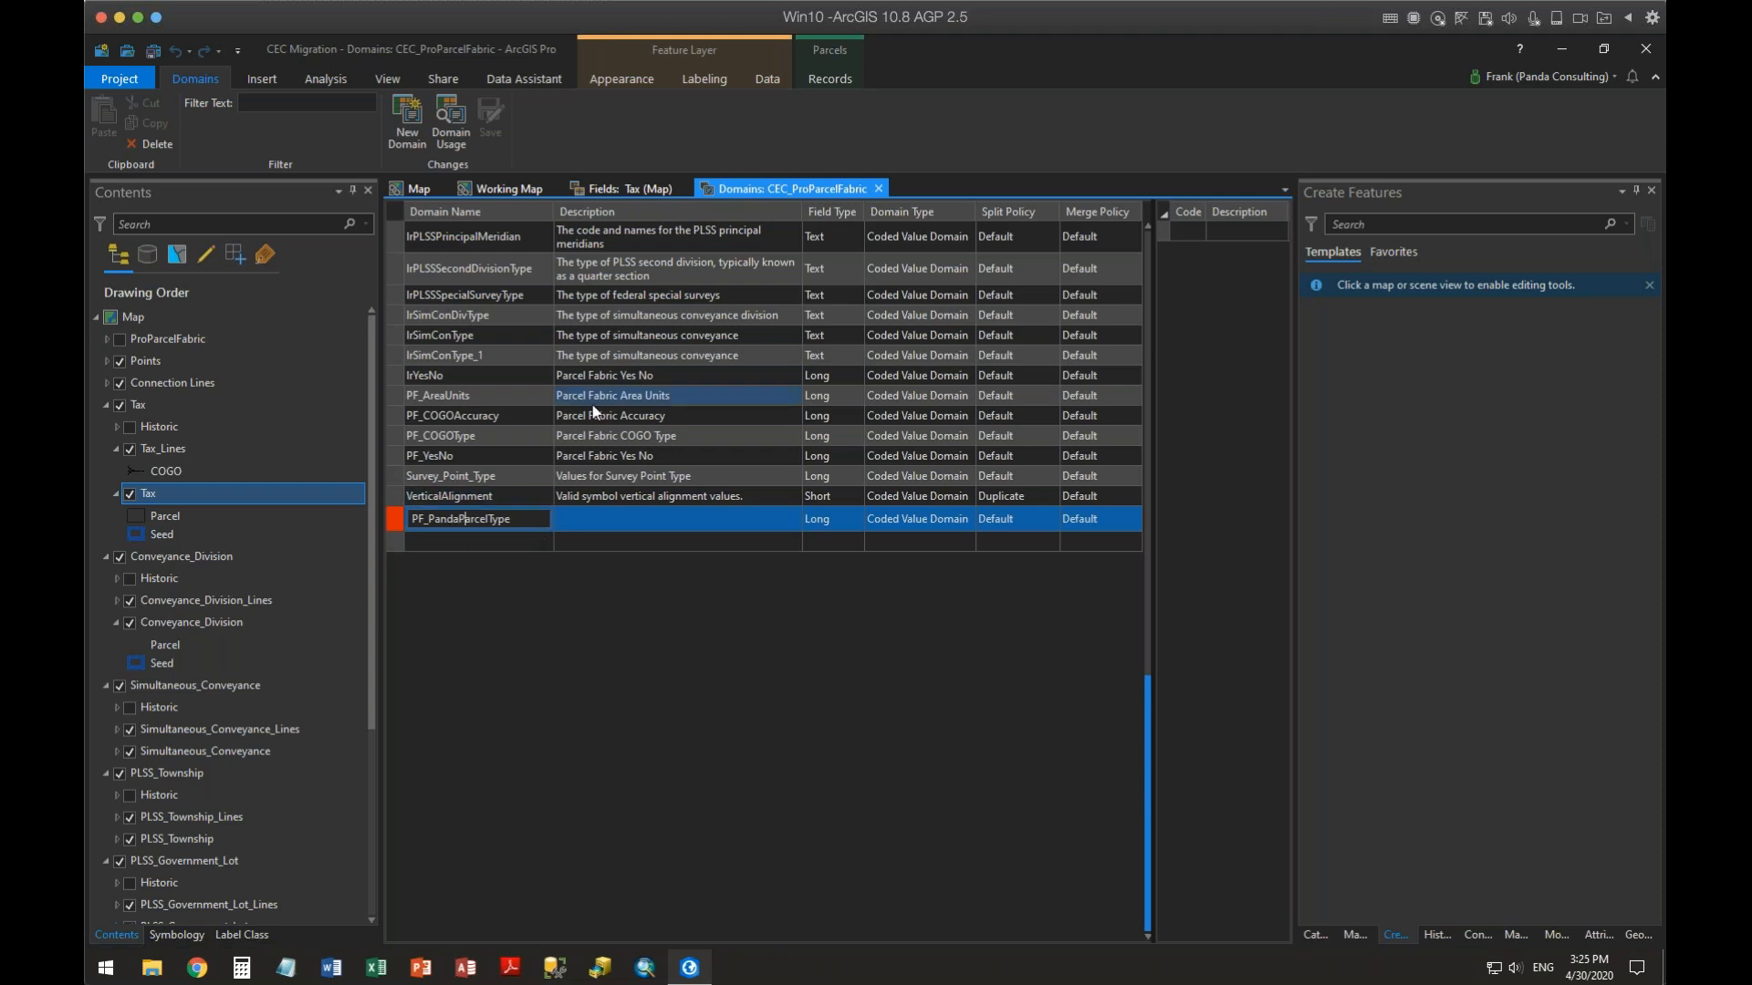
Set the new domain's description to Panda Type of Parcel
left_click(626, 520)
left_click(585, 895)
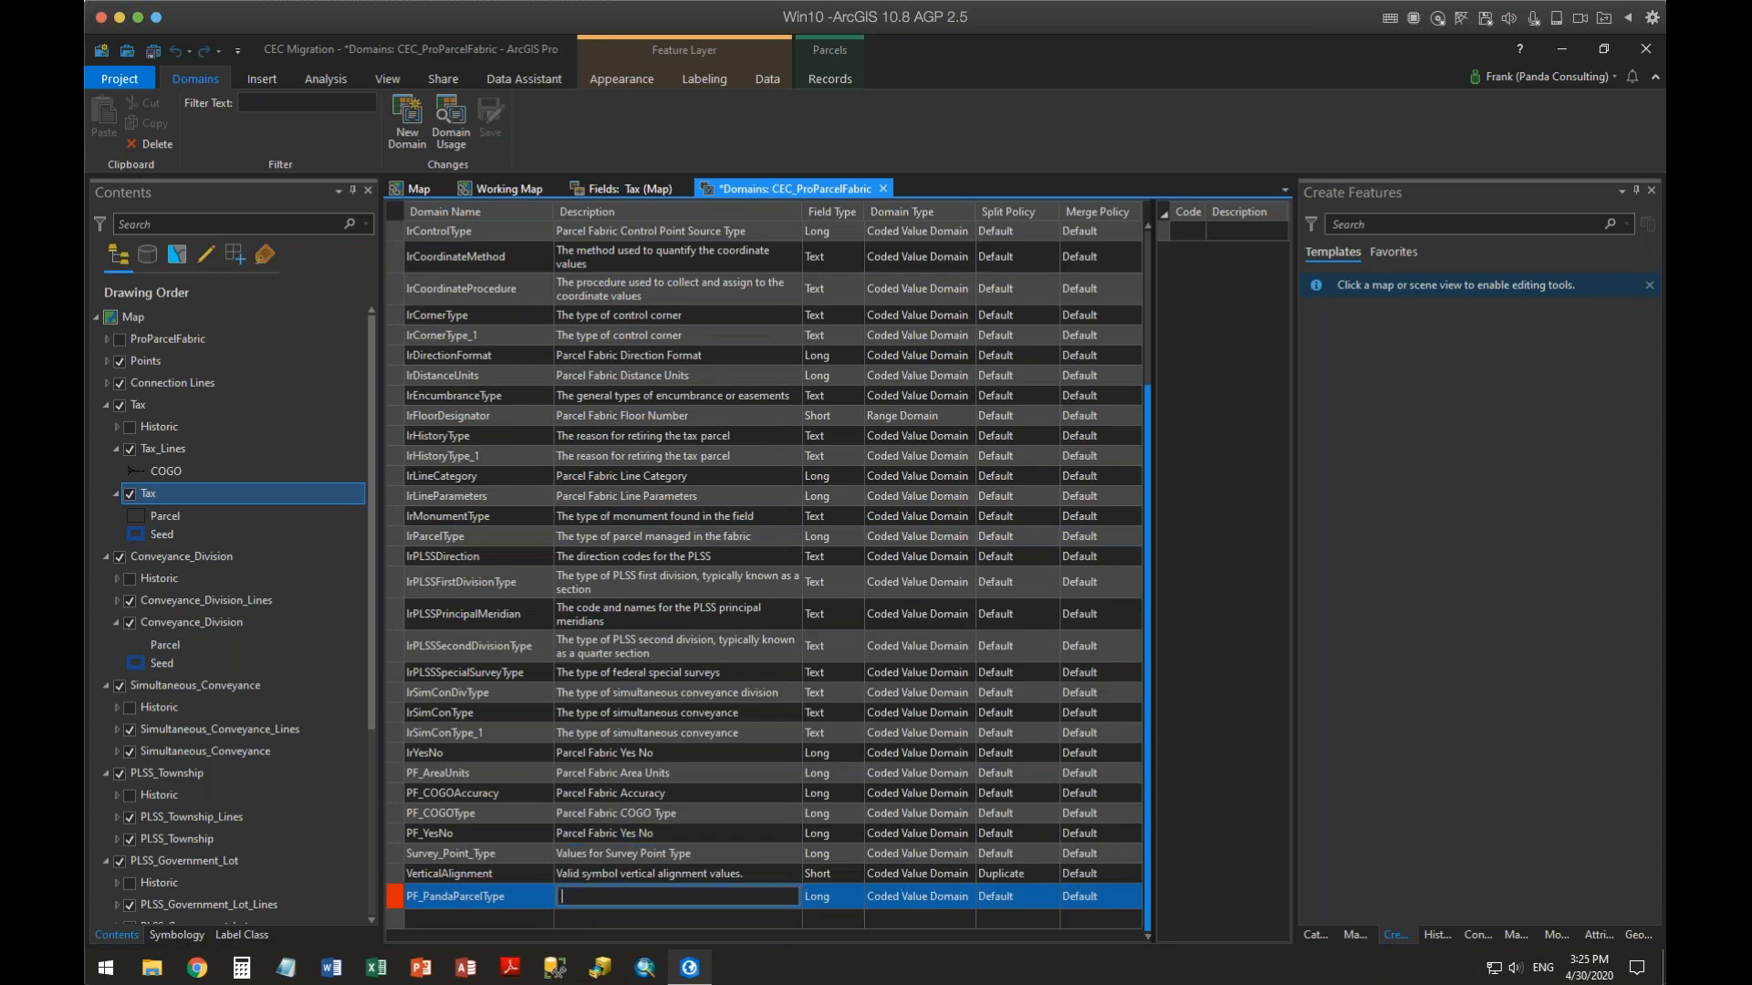
left_click(598, 874)
type("Panda")
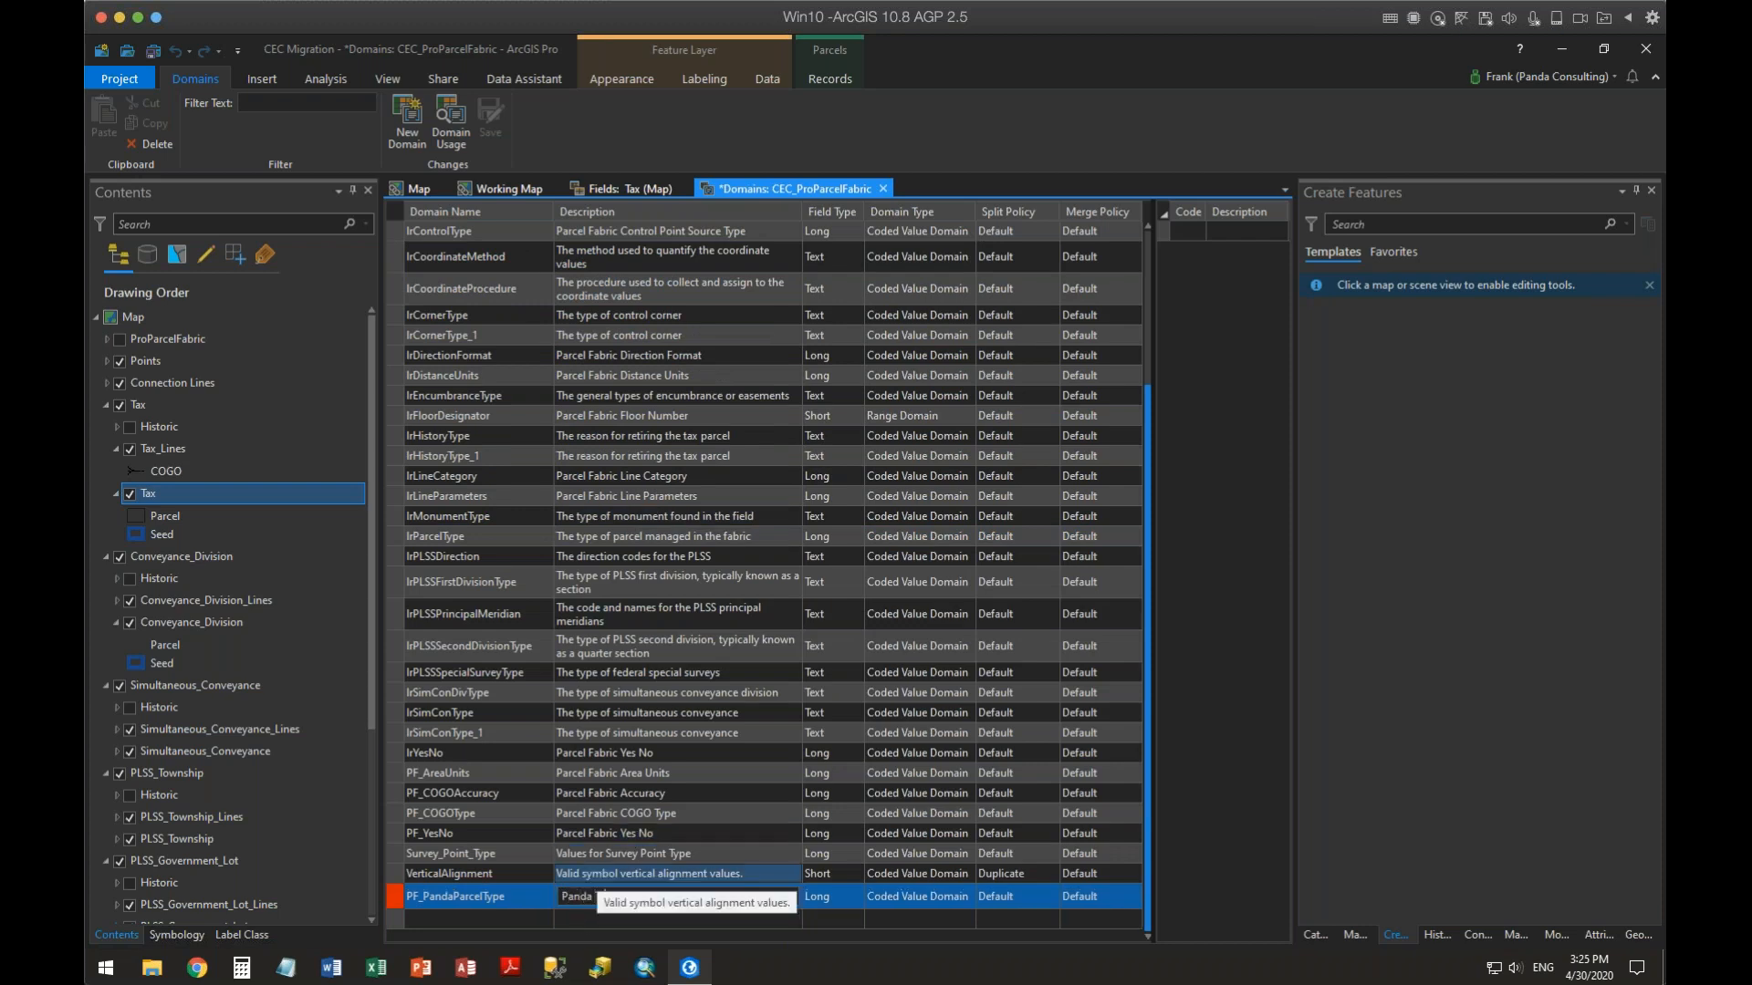
type(" Typoe of Parcel")
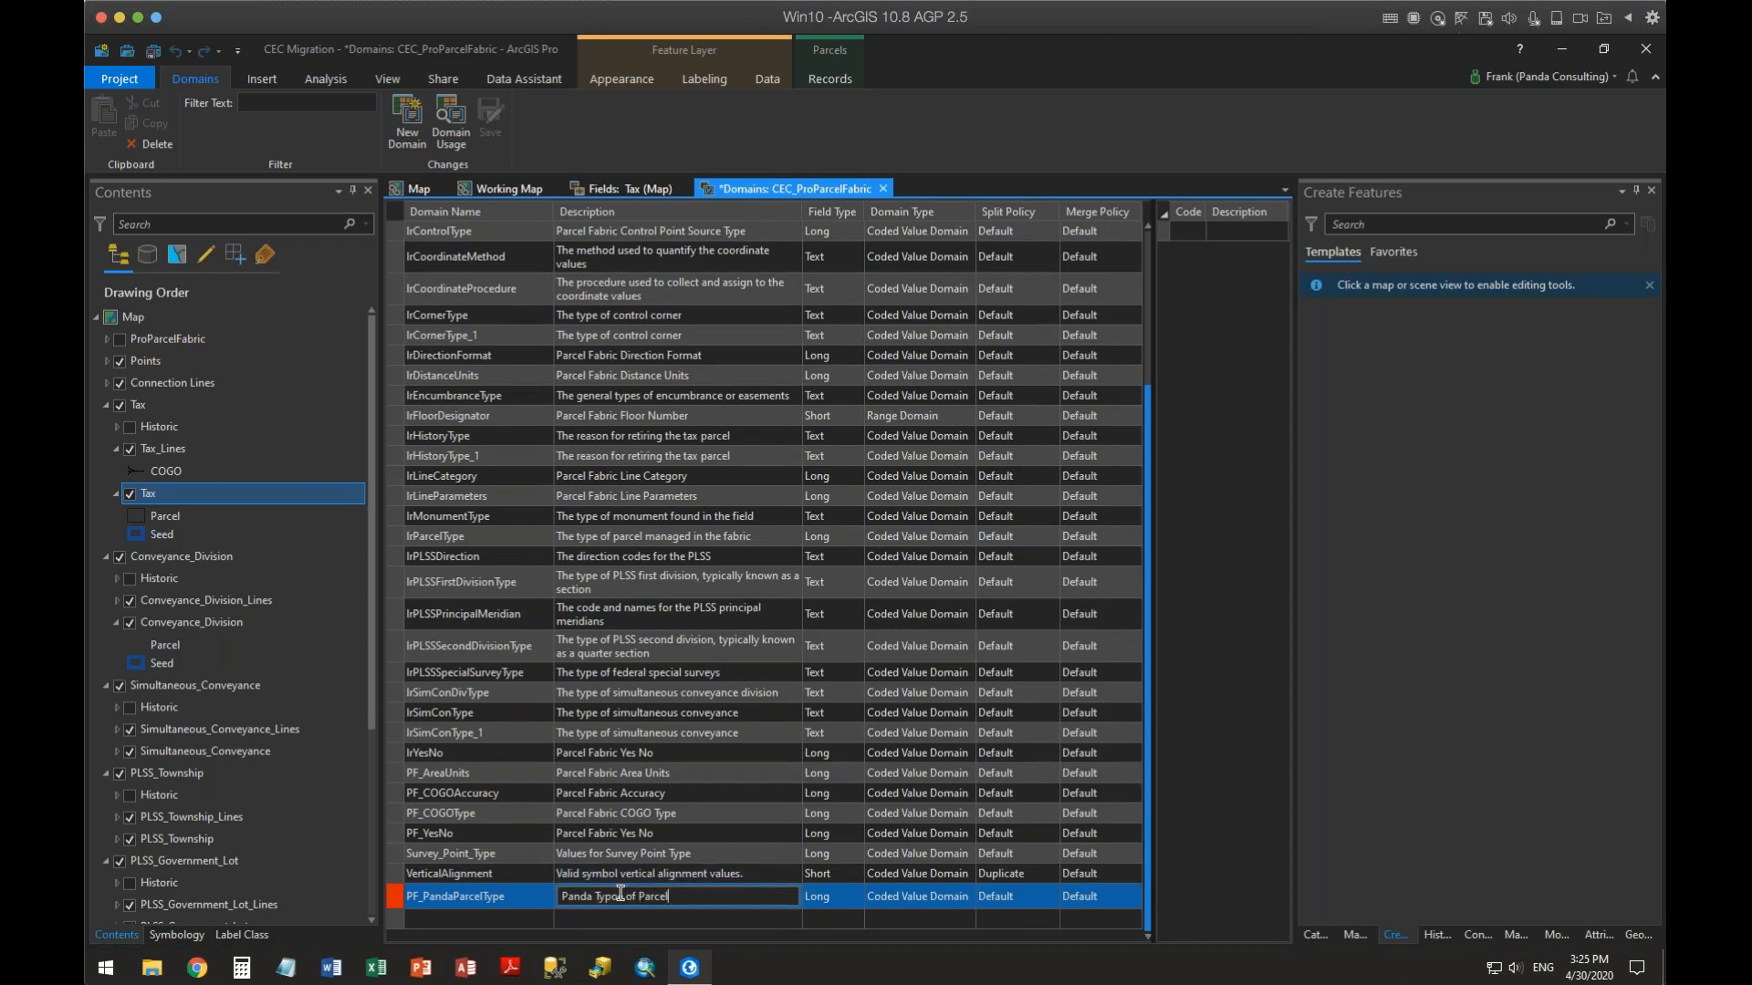
key("BackSpace")
Add a coded value 1 with the description Deeded to the domain
left_click(1224, 234)
left_click(1191, 234)
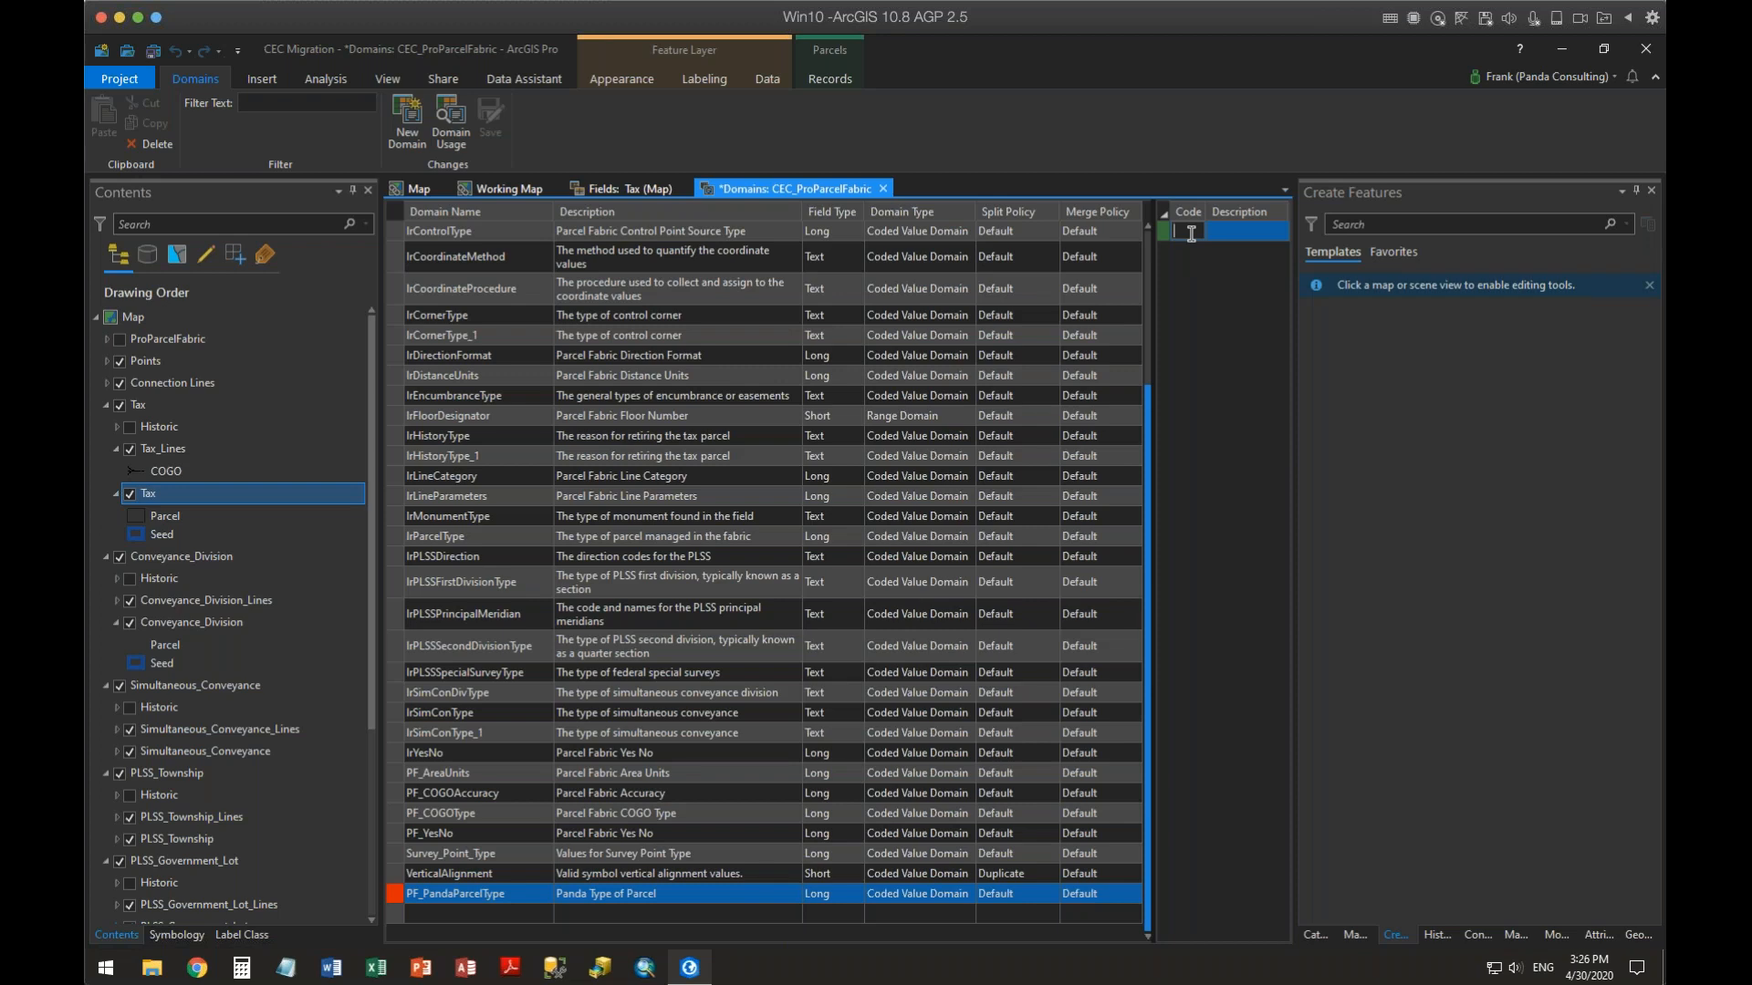
type("1")
left_click(1234, 231)
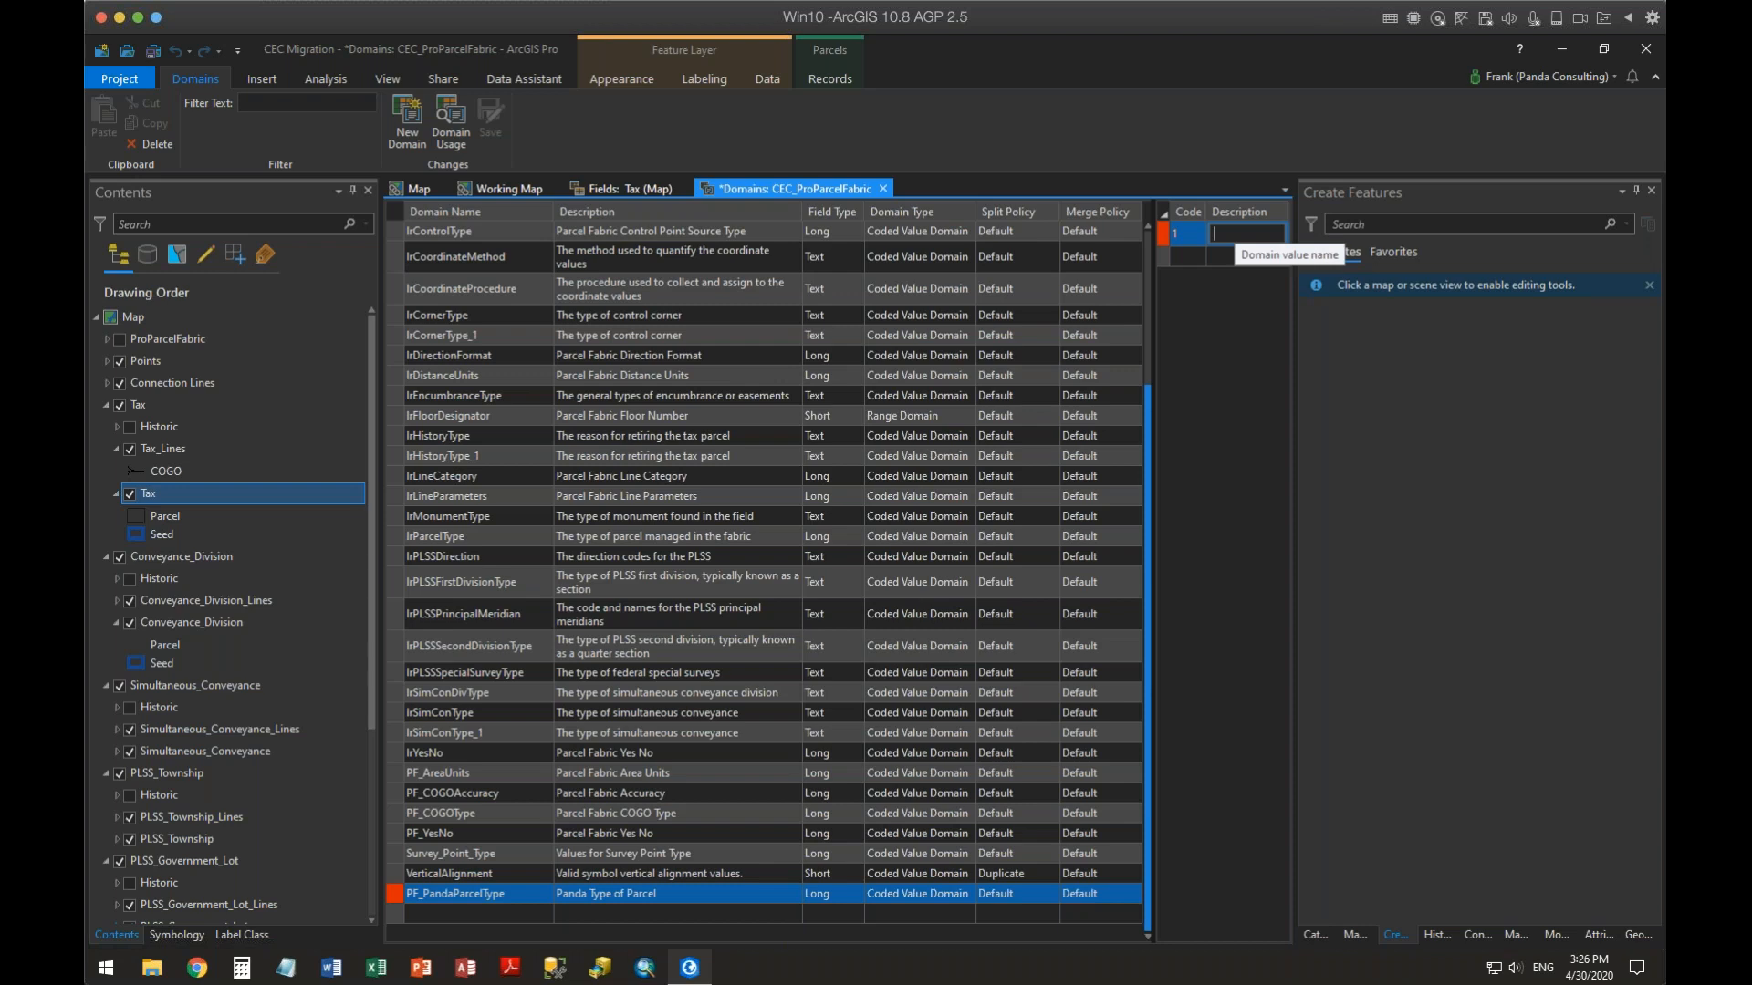
type("Deeded")
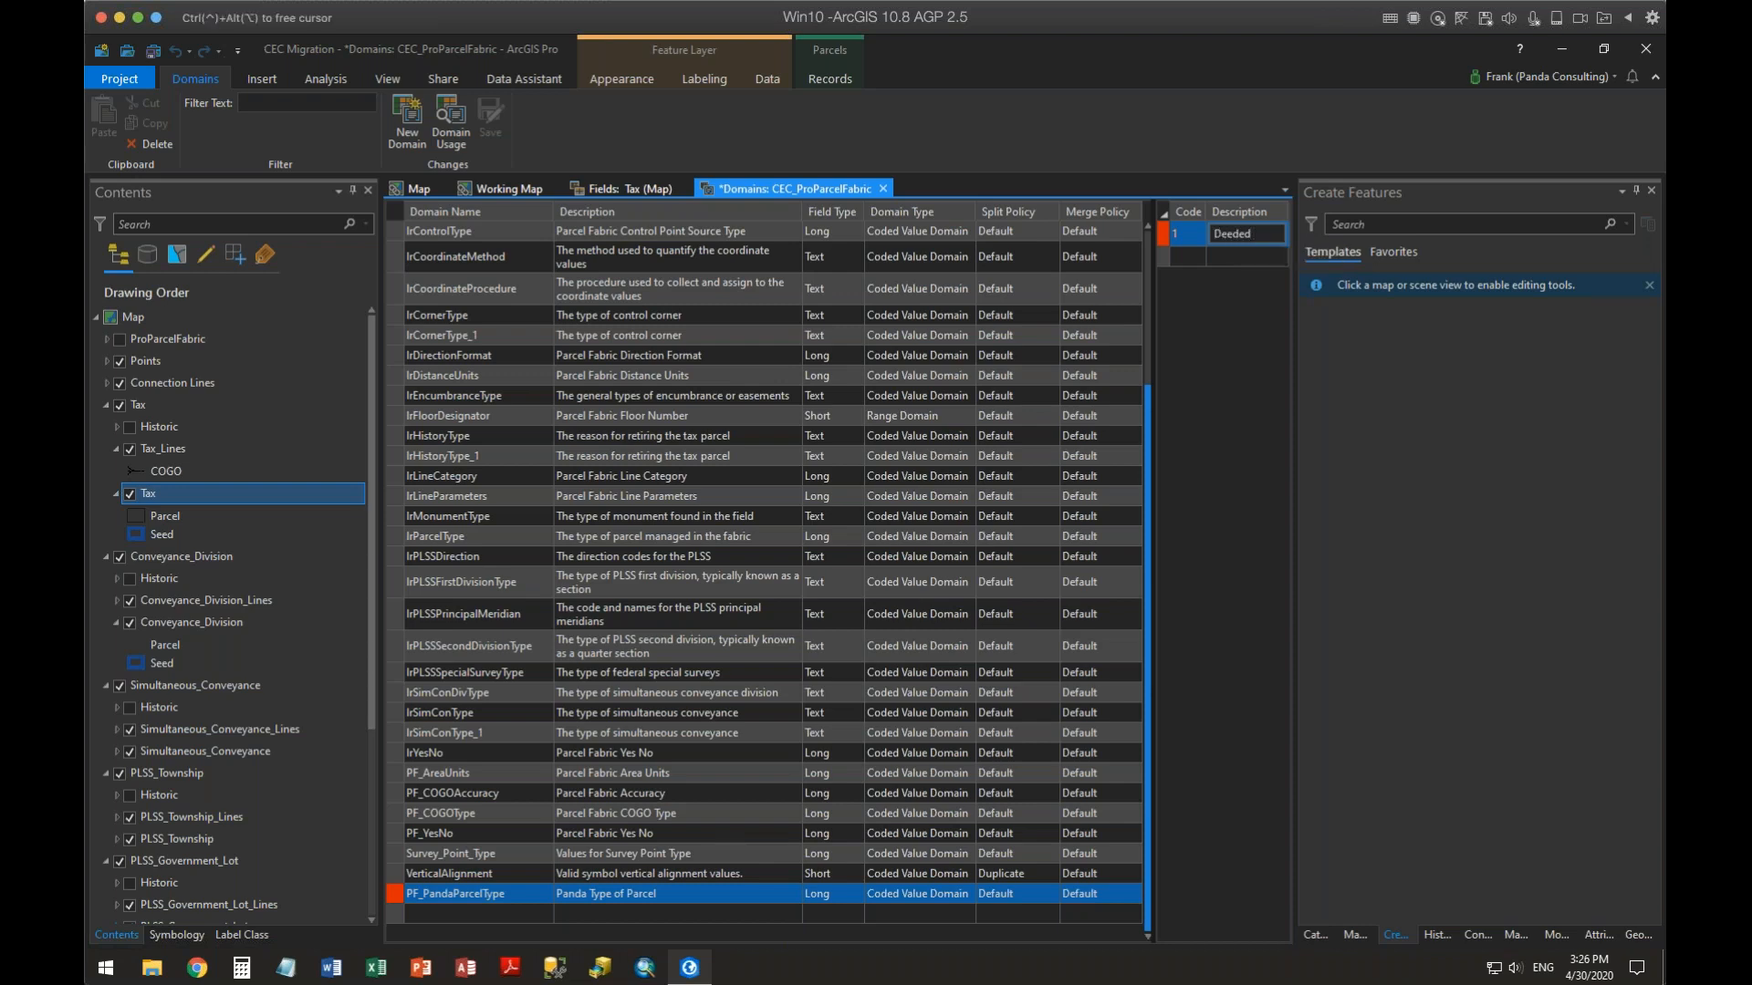
type(" Parcel")
Extend code 1's description to Deeded Parcel and start a new code row
left_click(1189, 256)
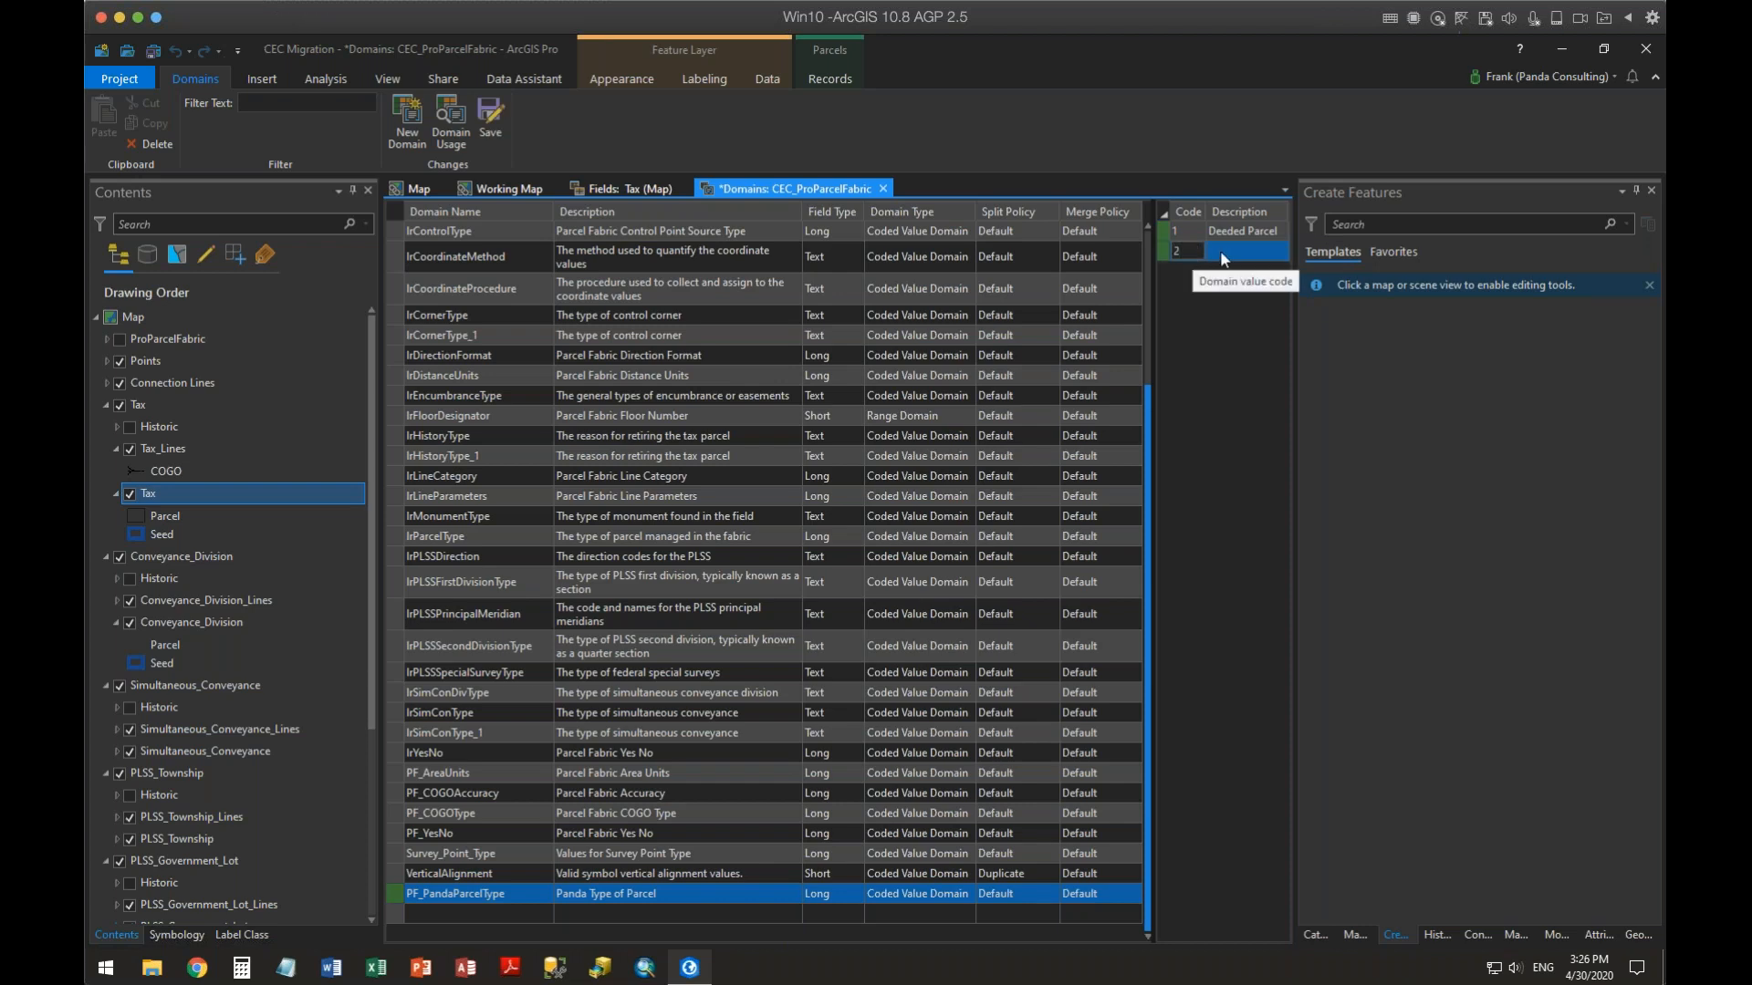
Add coded value 2 with the description Trustees Deed to the domain
type("2")
left_click(1234, 244)
left_click(1234, 245)
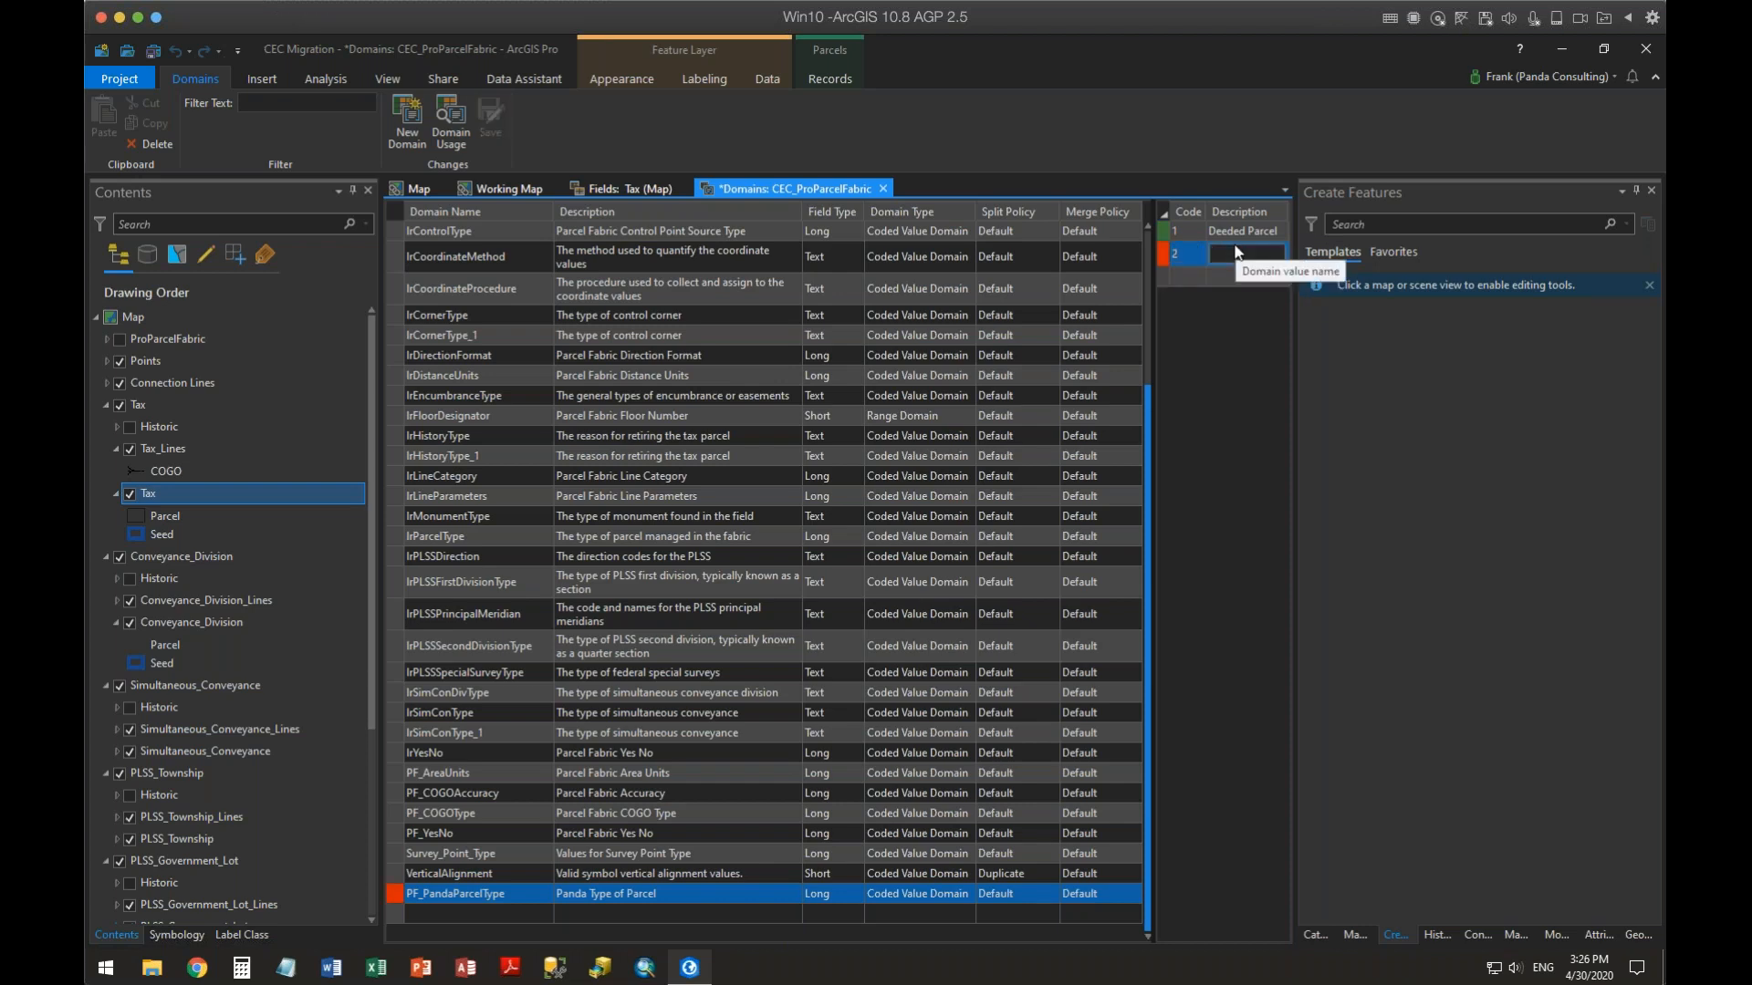
type("Trustee")
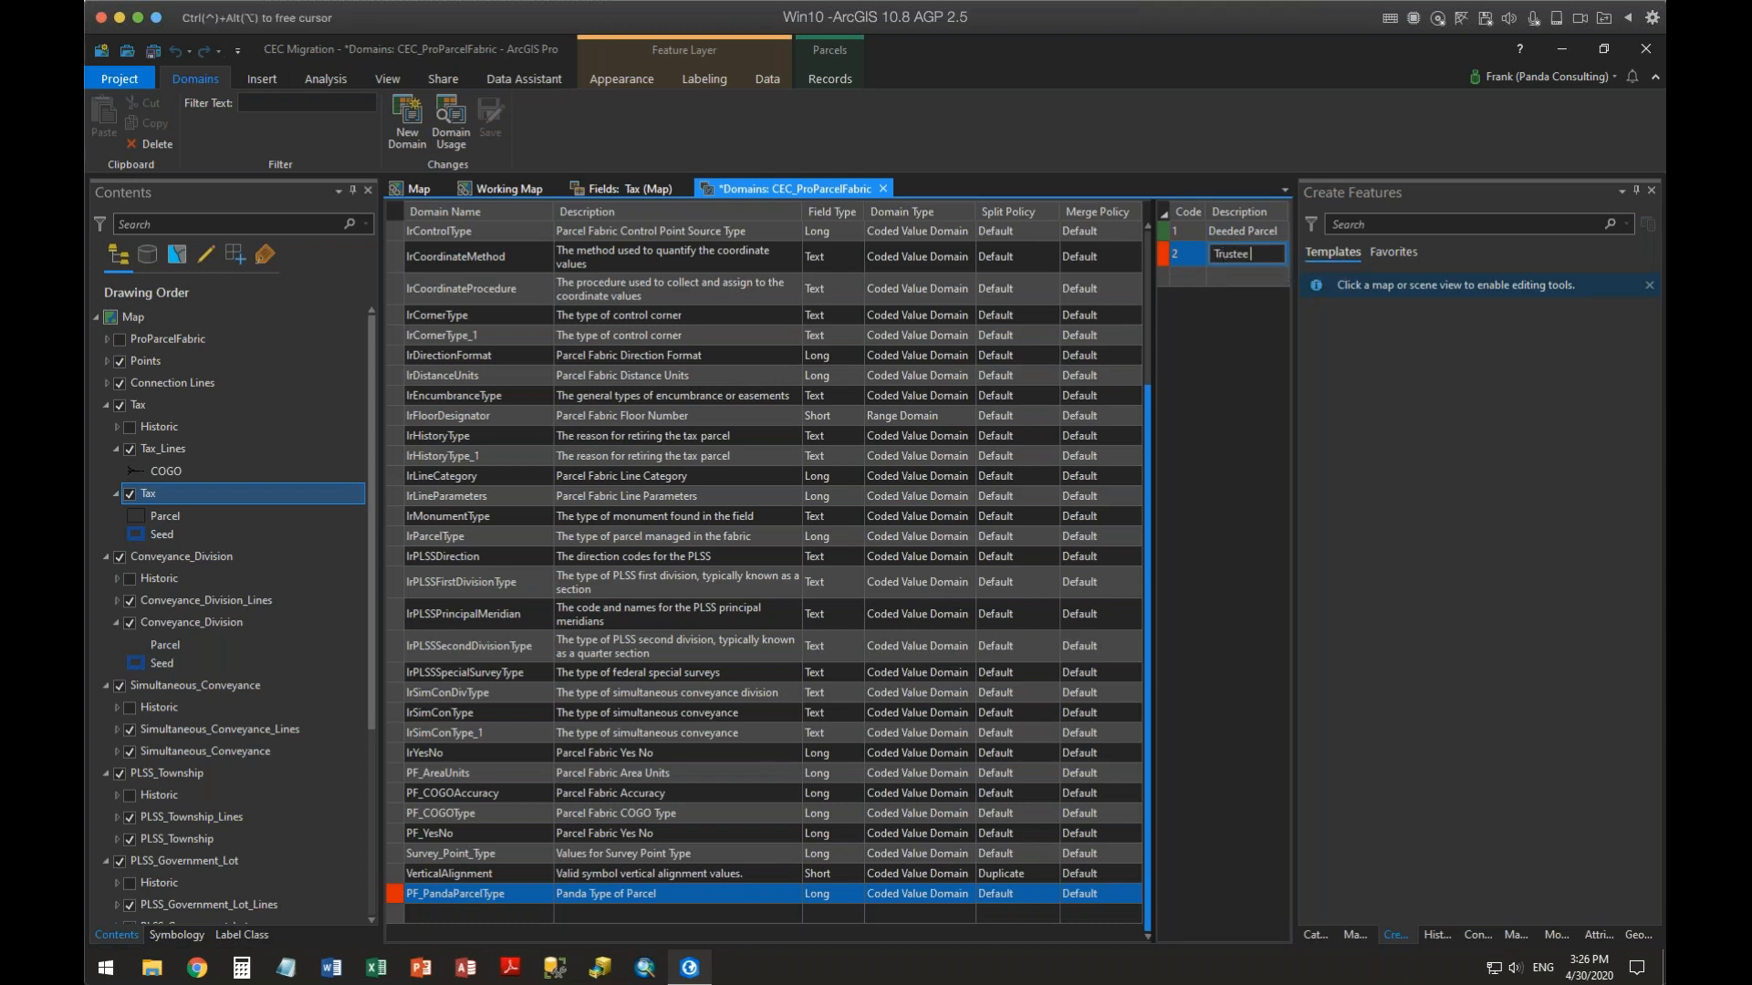
type("s Deed")
left_click(1196, 274)
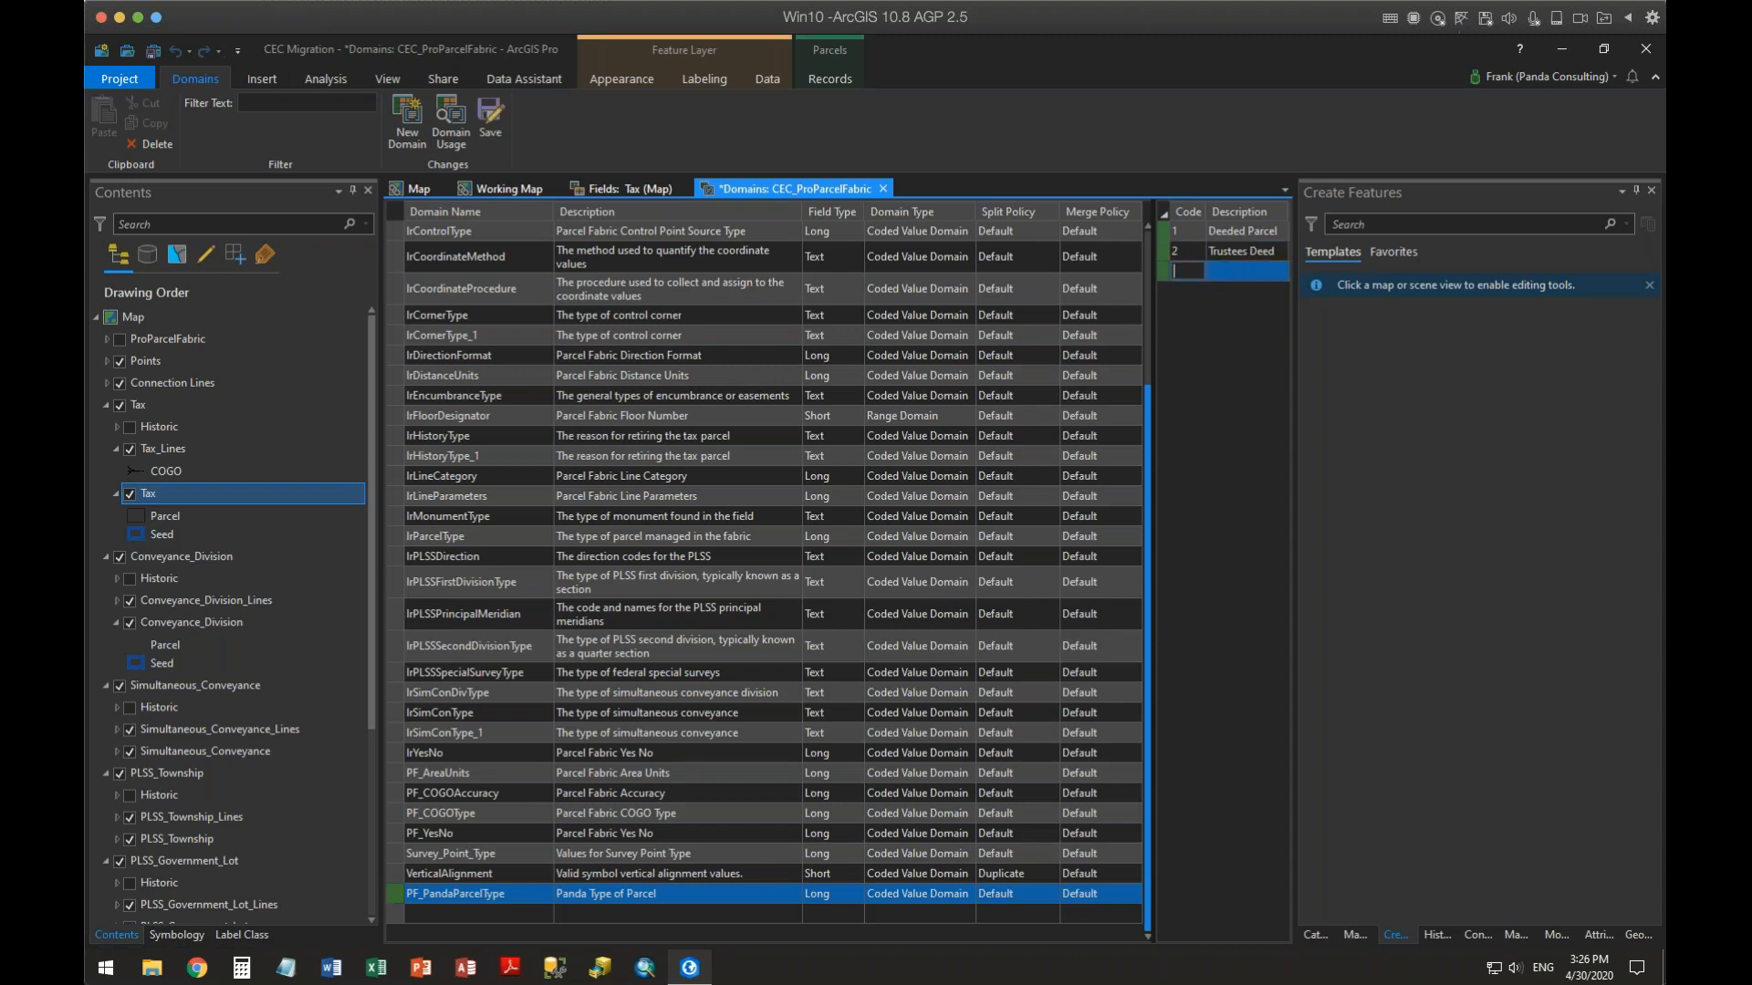
Add coded value 3 with the description Special Warranty Deed to the domain
type("3")
left_click(1237, 266)
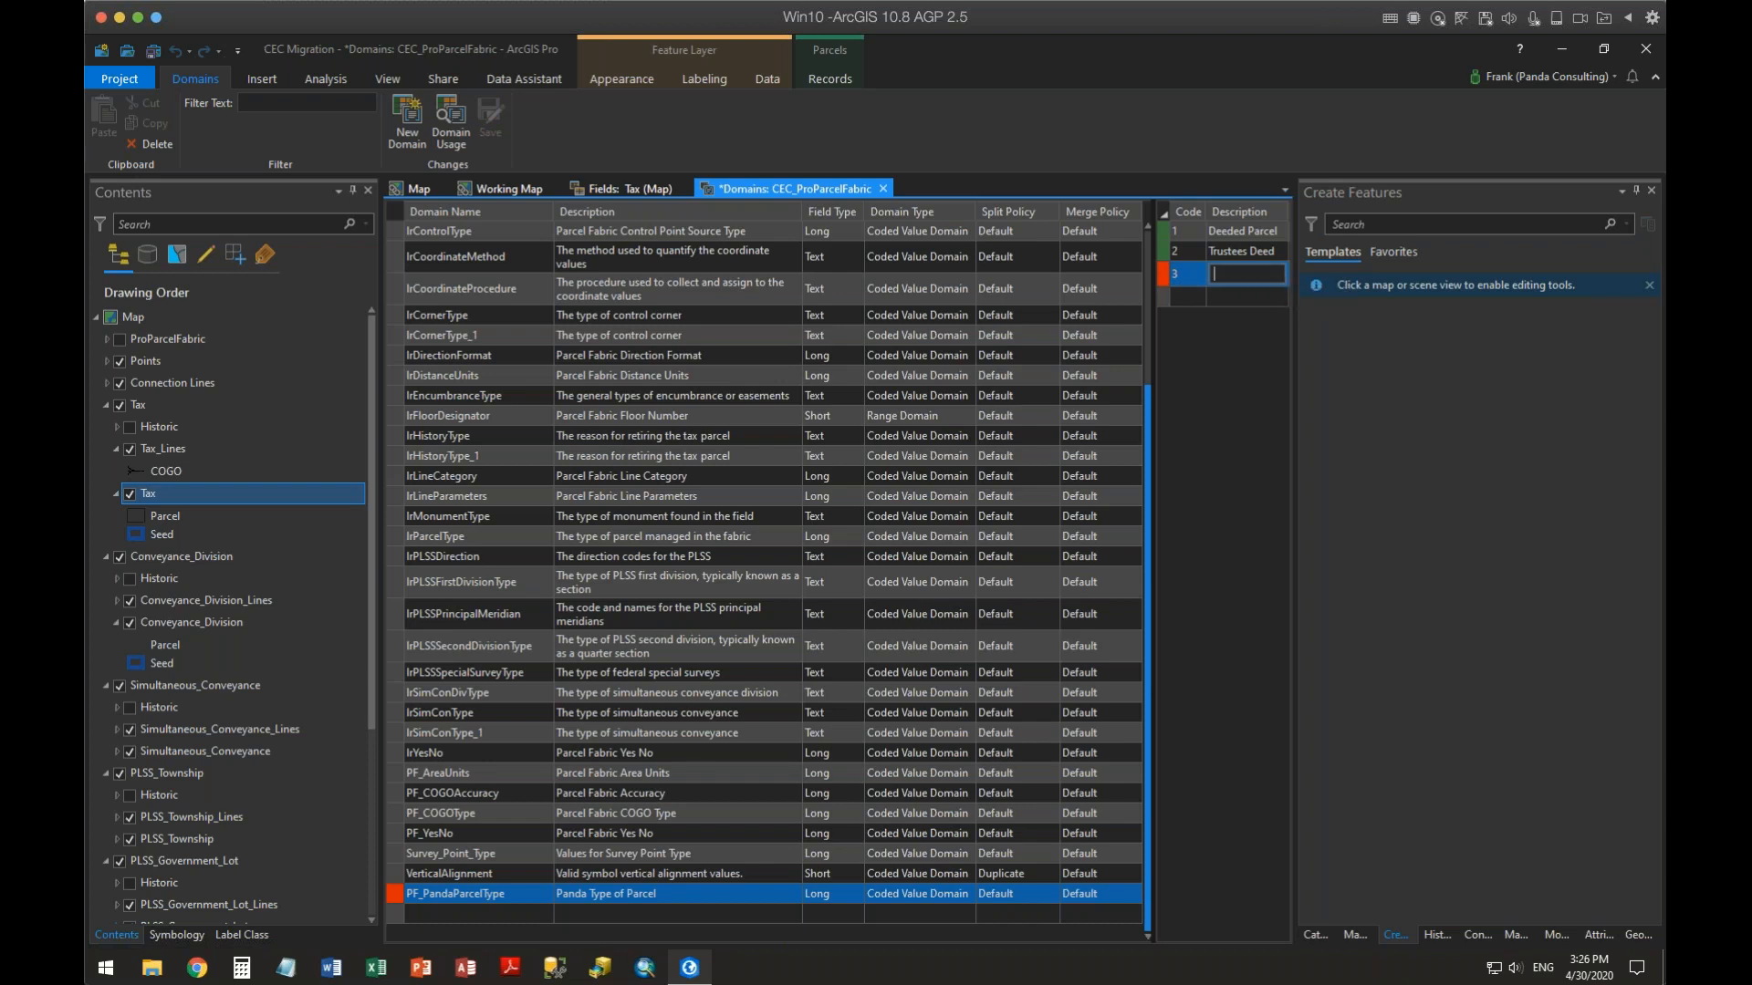
type("Special Warran")
type("t")
type("y Deed")
left_click(1181, 292)
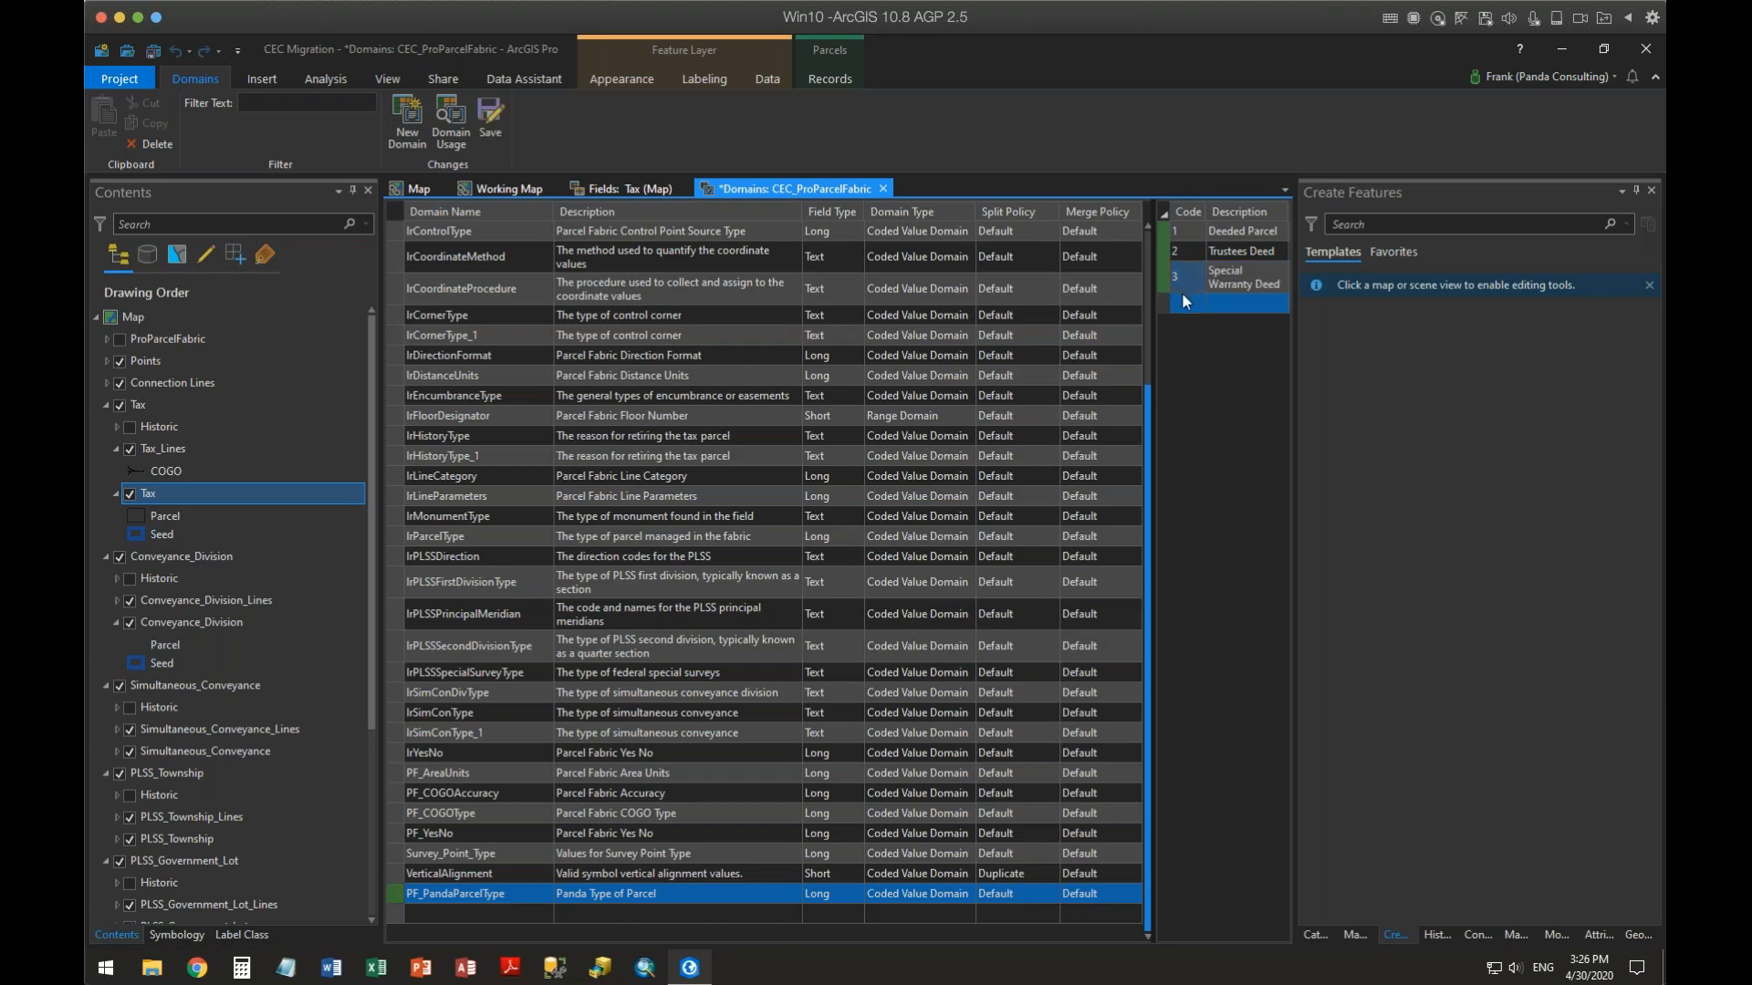
Add a Quit Claim Deed value to the domain and set its code to 4
type("3")
key("Tab")
type("Q")
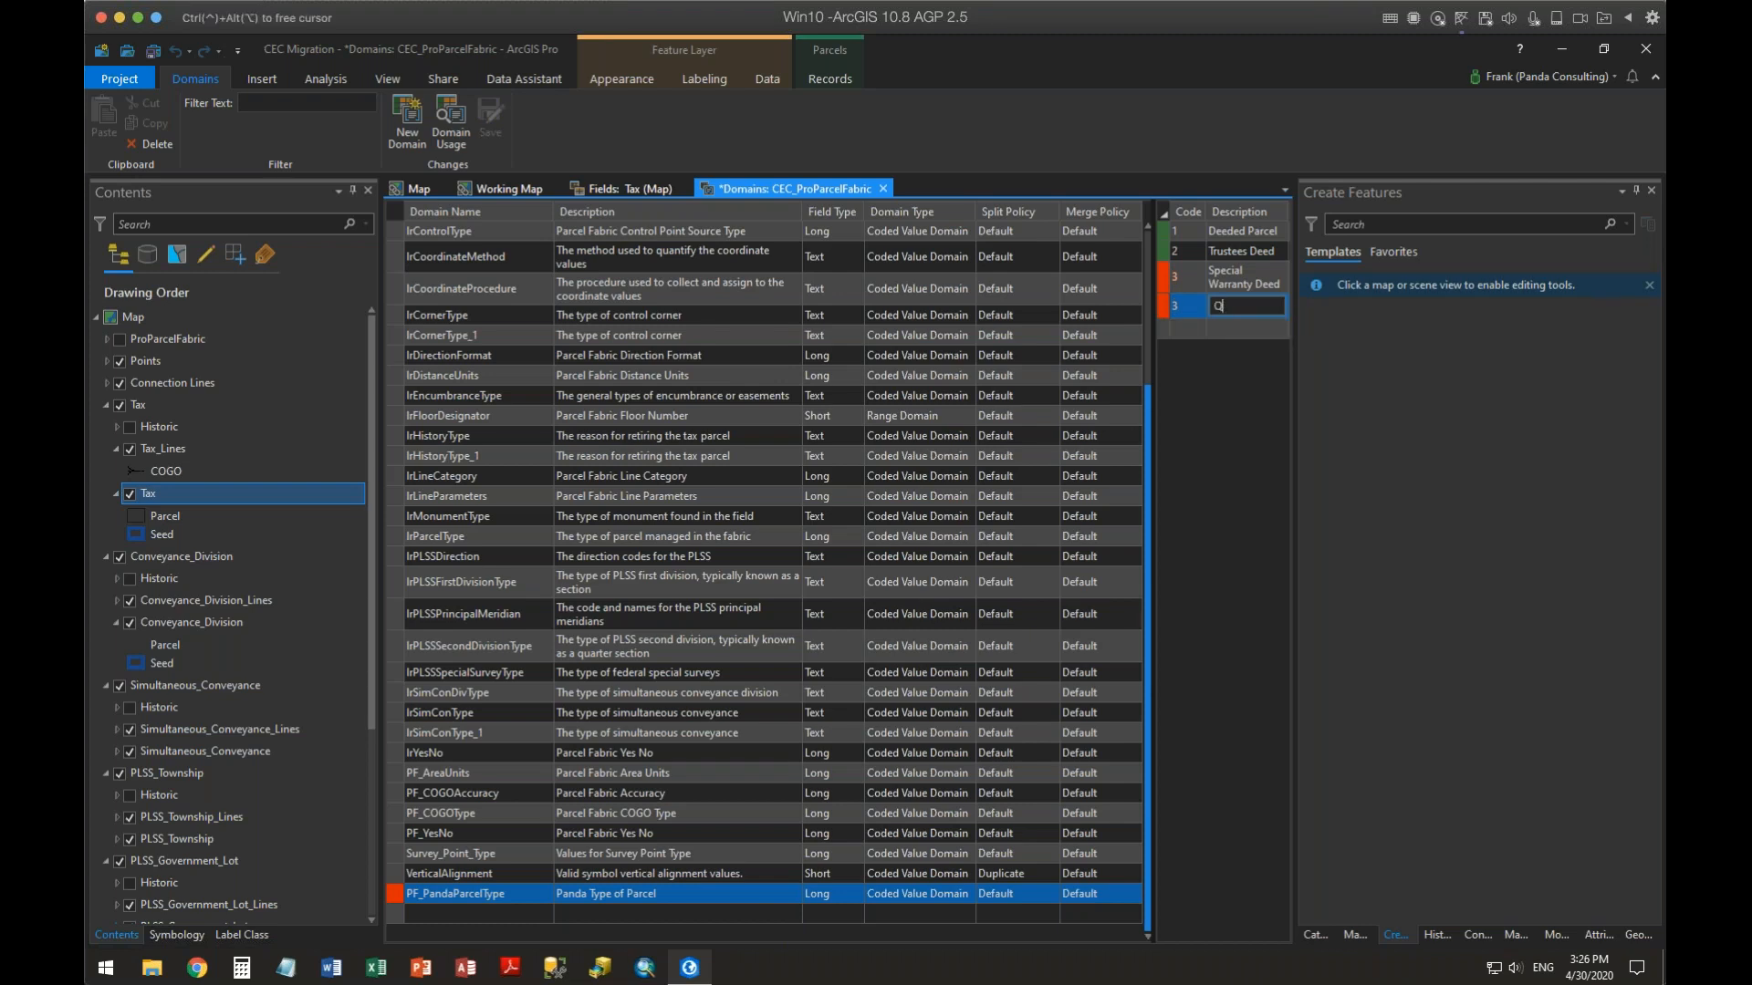
type("uit Claim Deed")
key("Return")
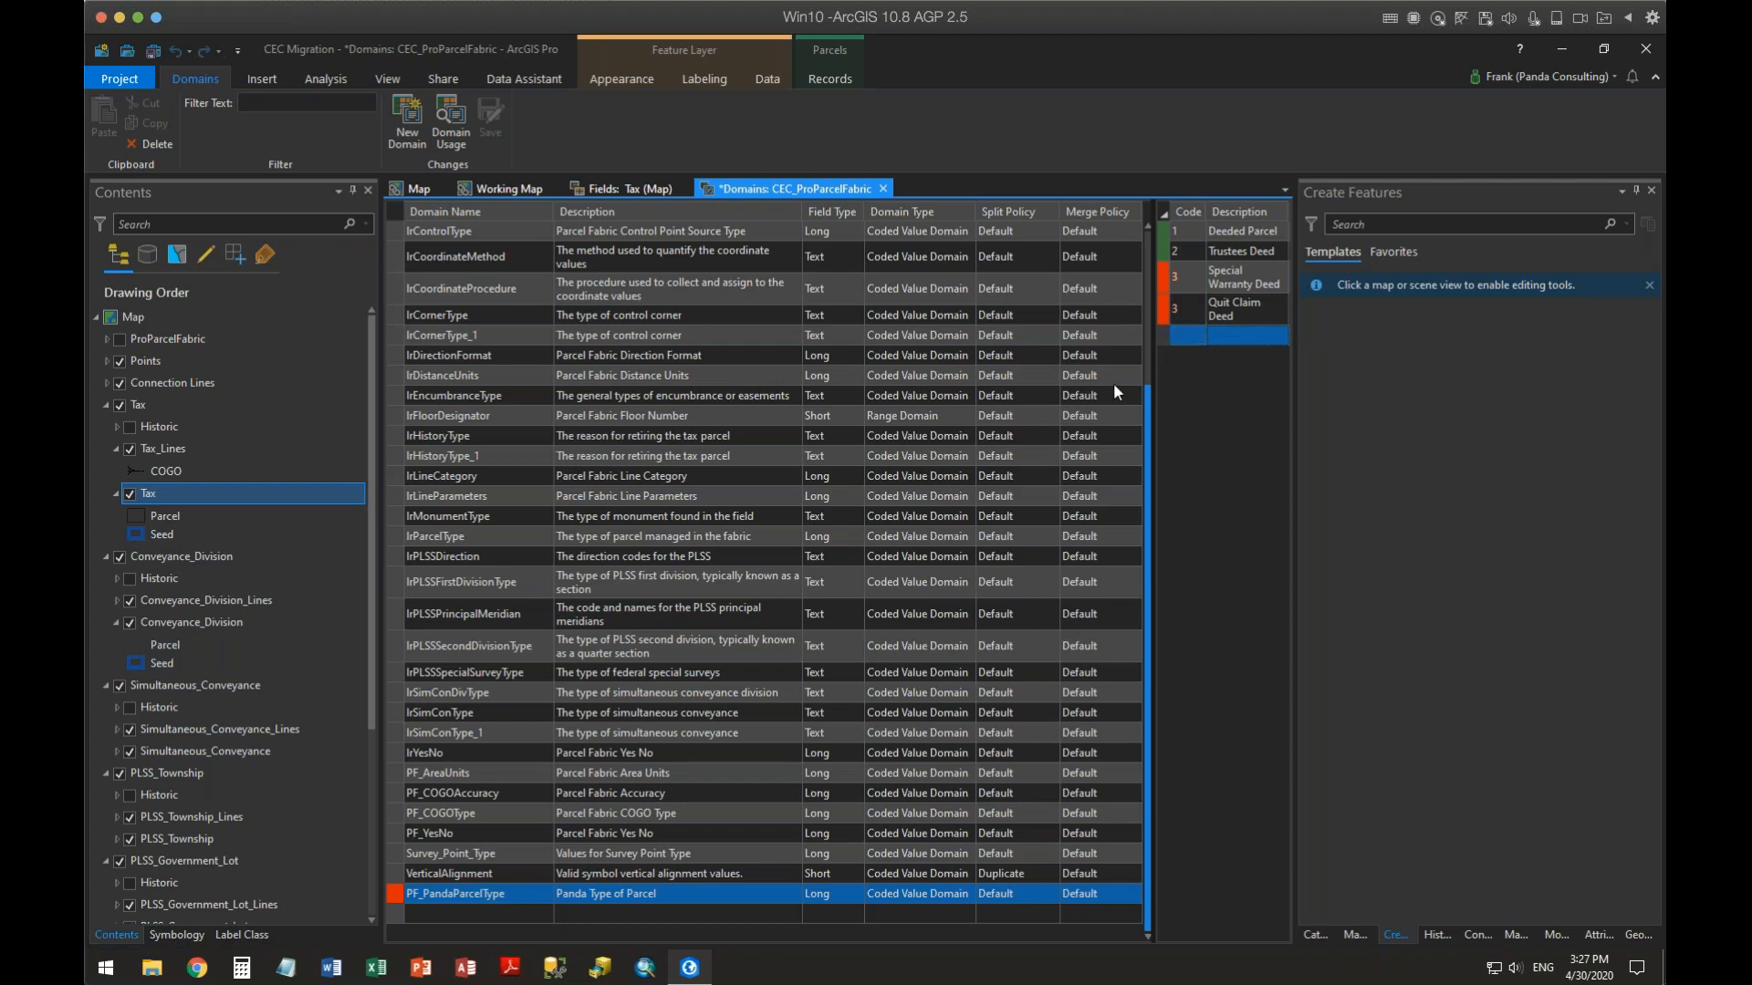
left_click(1159, 280)
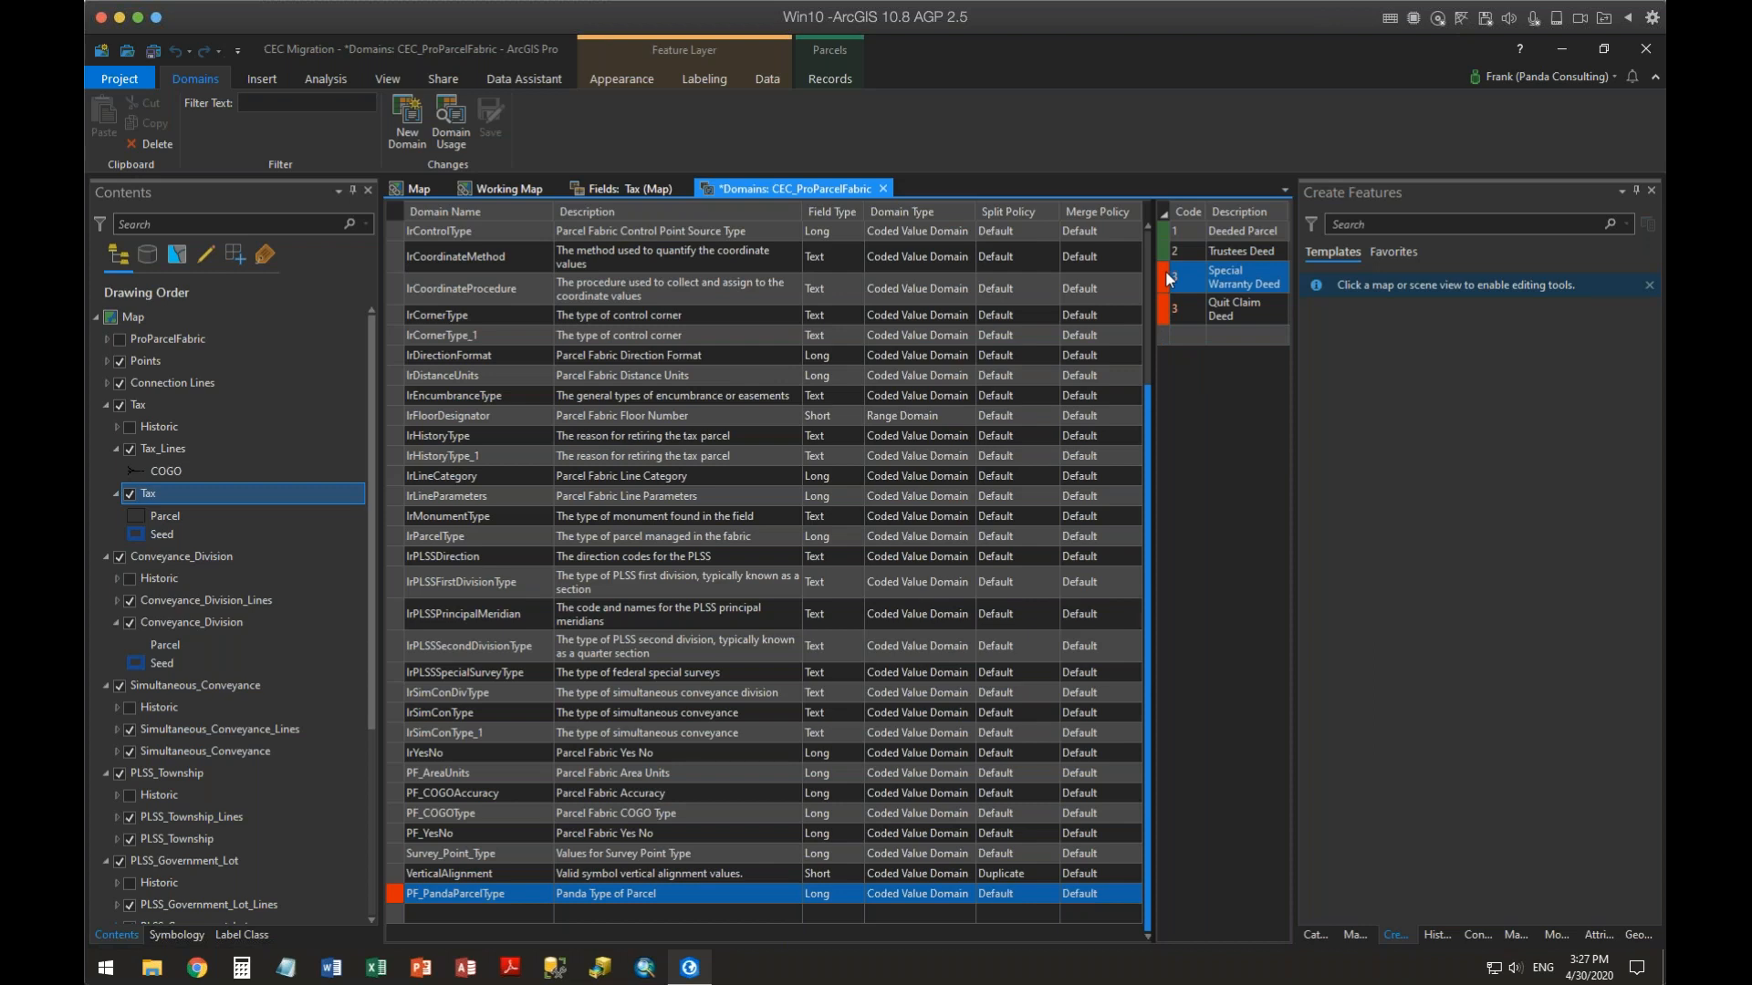
left_click(1186, 311)
left_click(1186, 312)
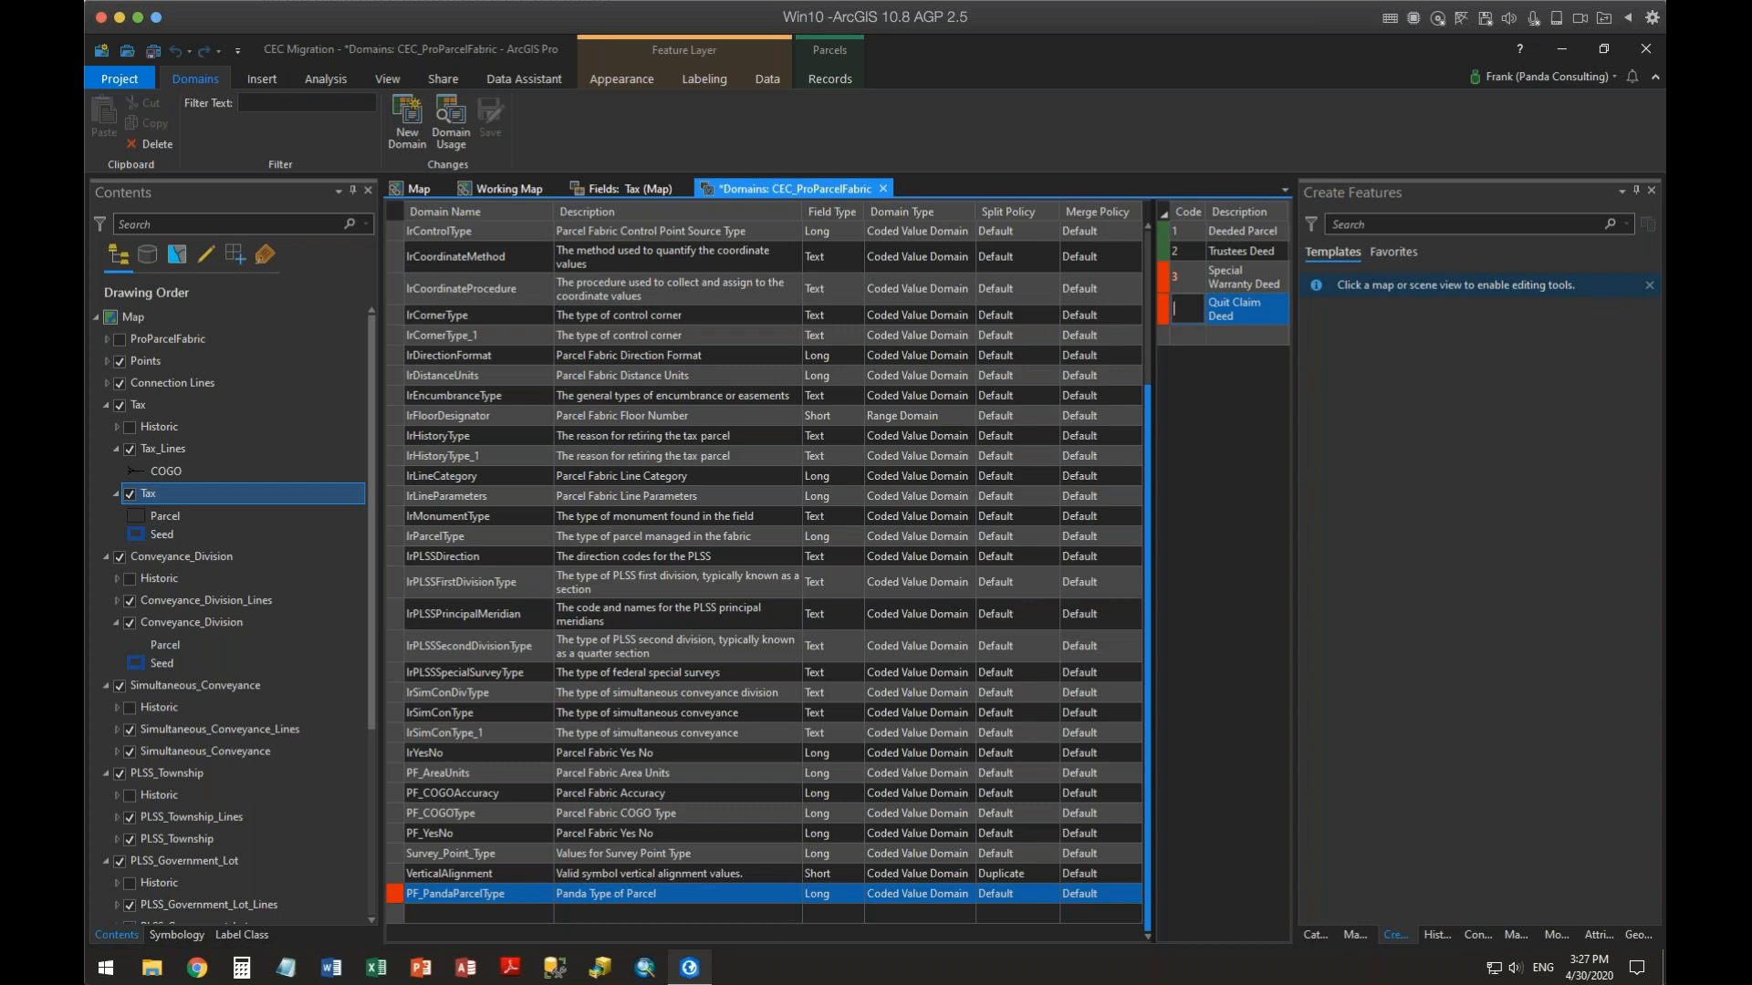
type("4")
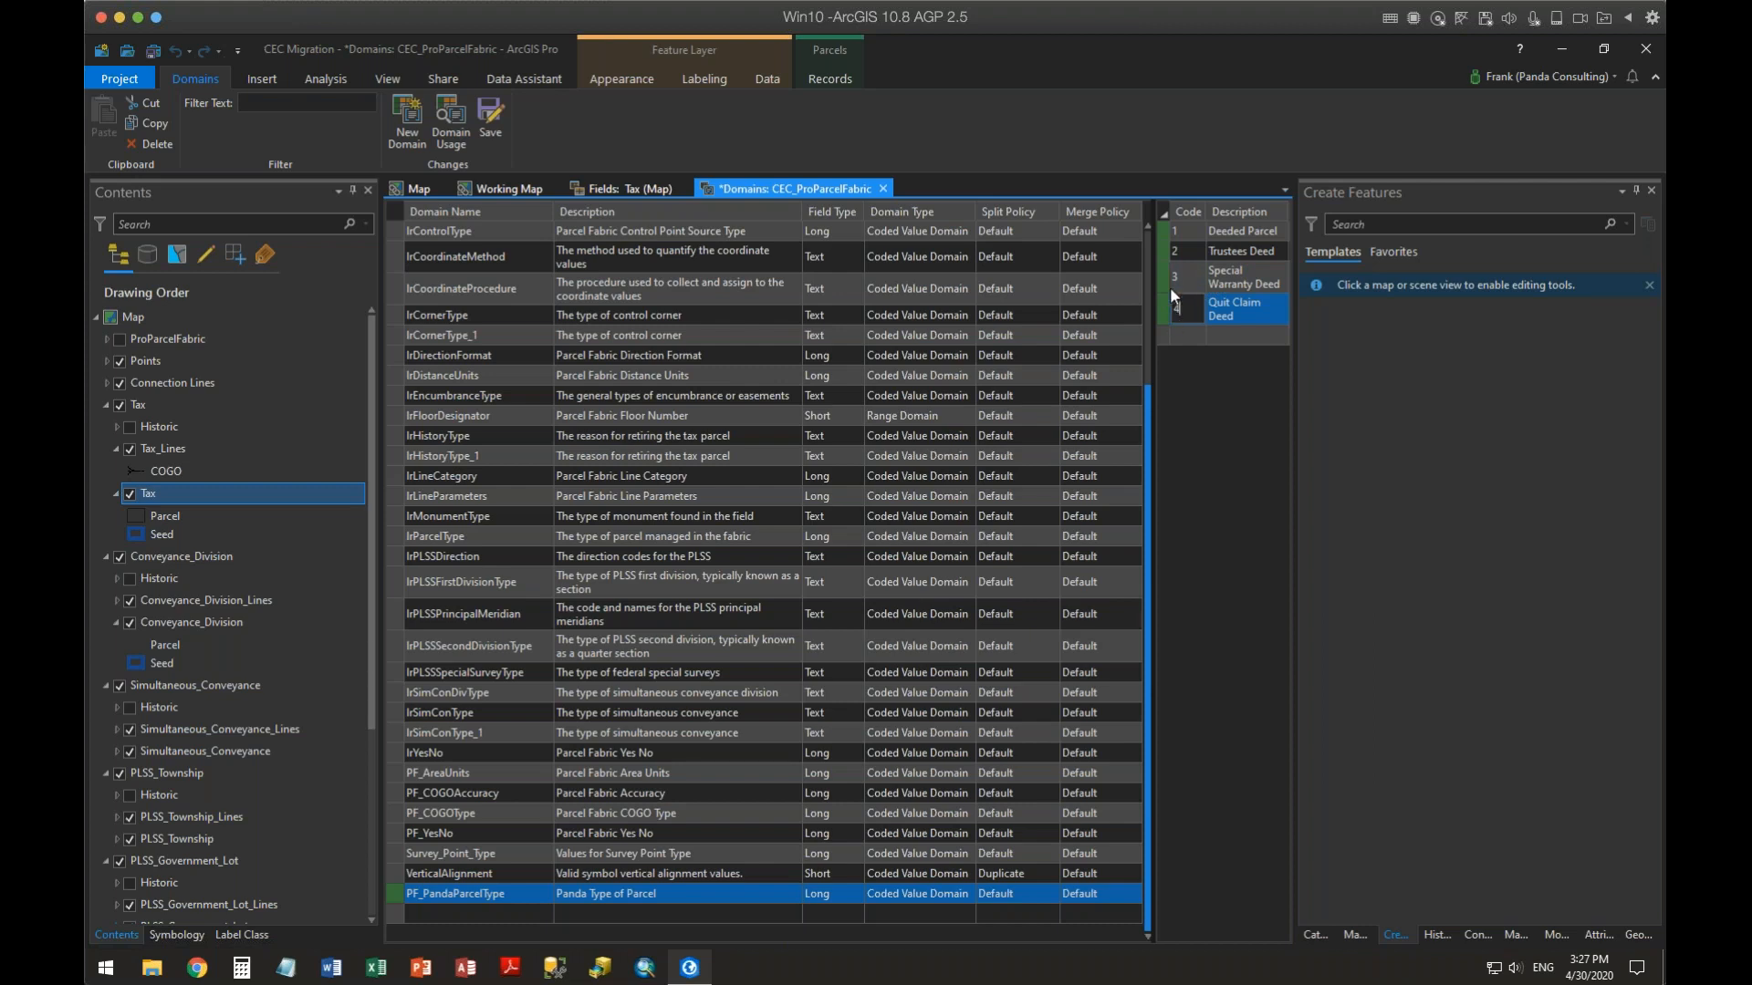
Save the domain changes and close the Domains view
left_click(496, 124)
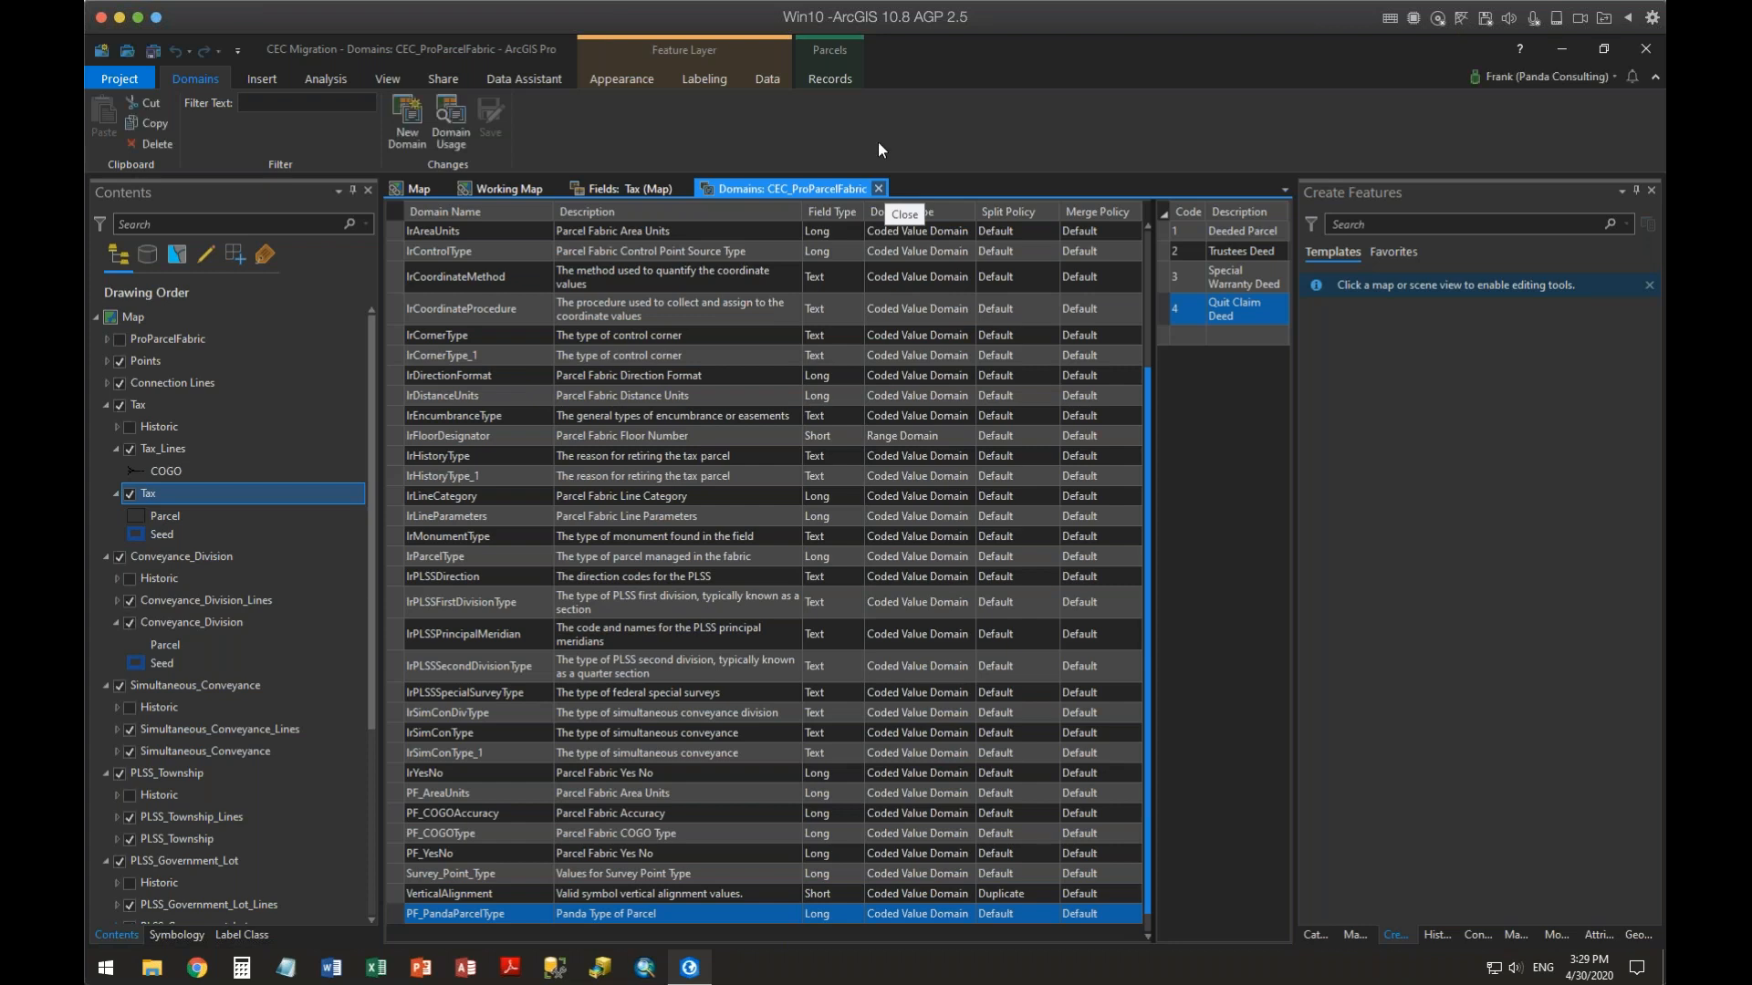
left_click(879, 189)
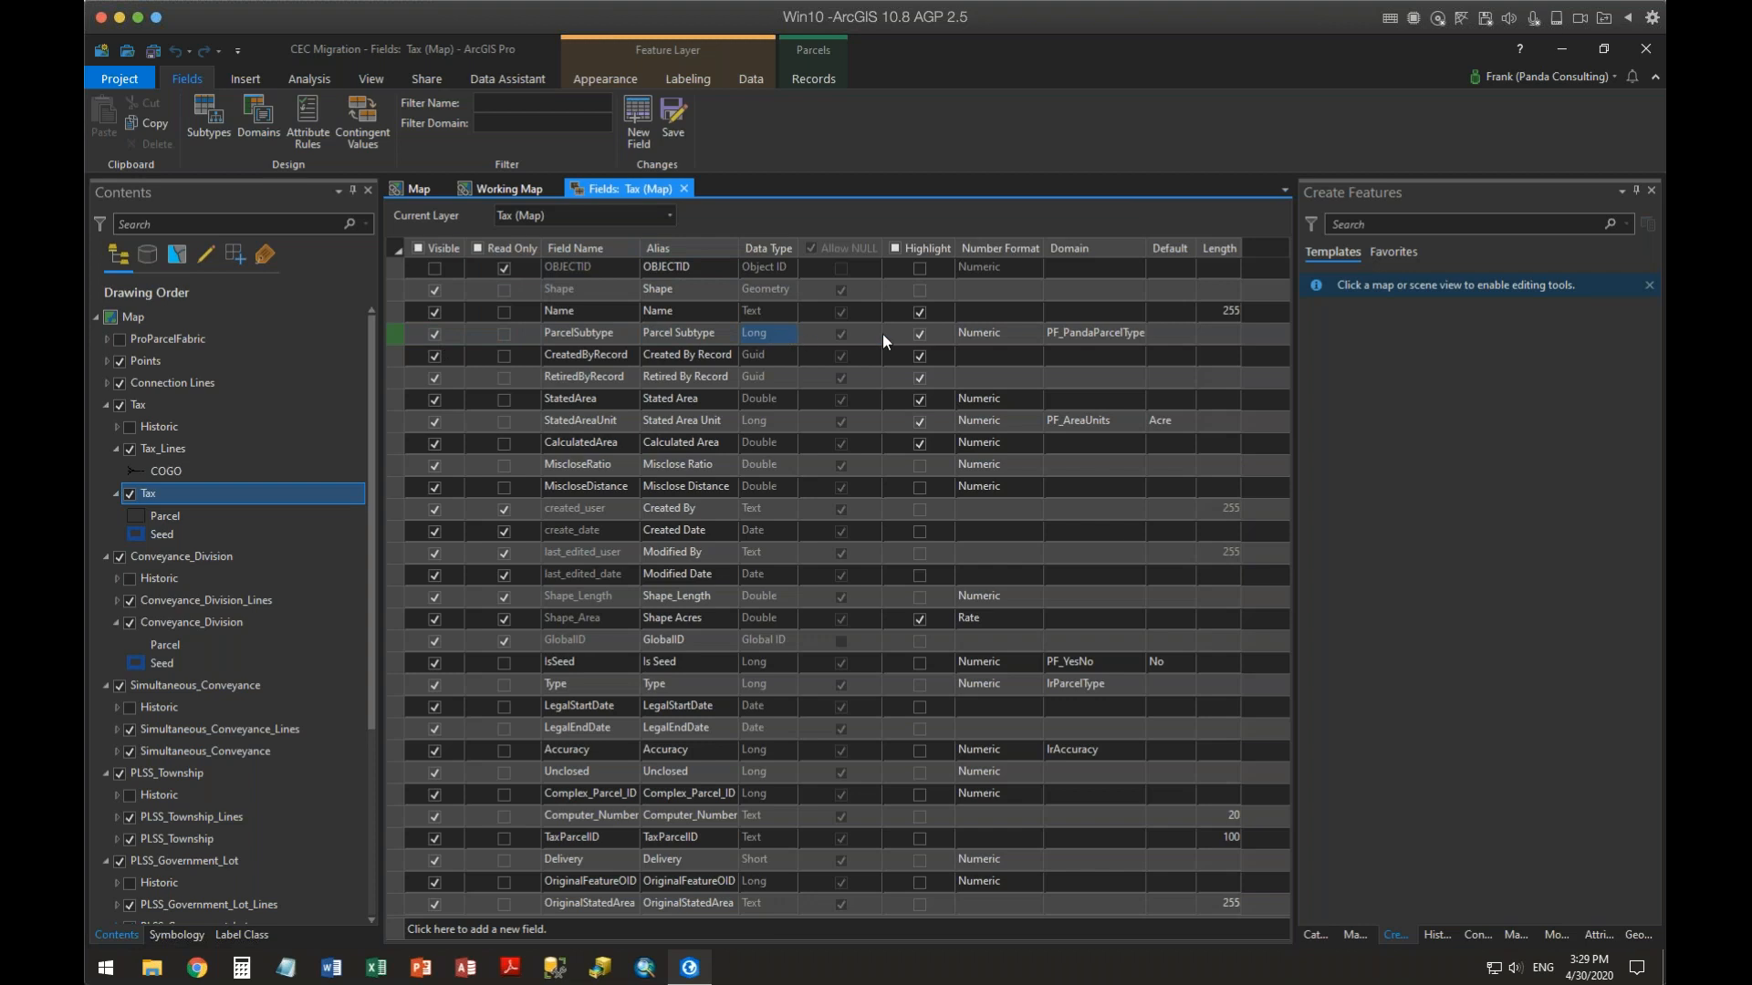
Set the ParcelSubtype field's default value to Deeded Parcel and save the field changes
left_click(1098, 339)
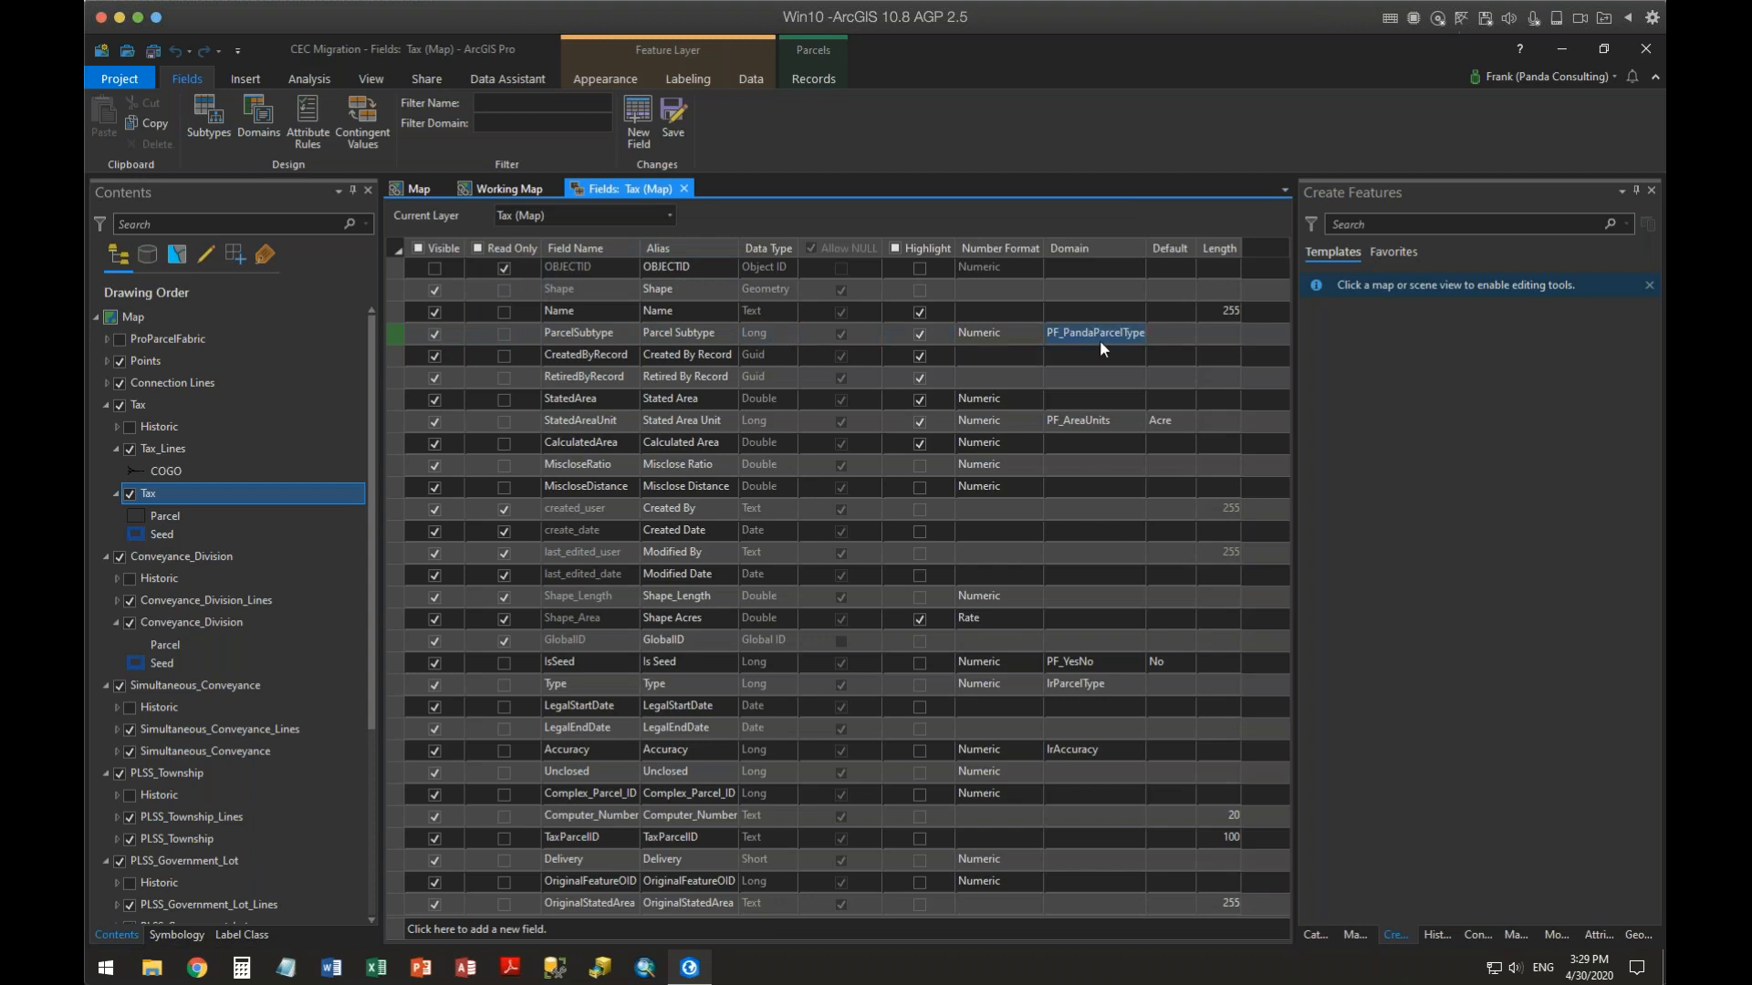
left_click(1182, 337)
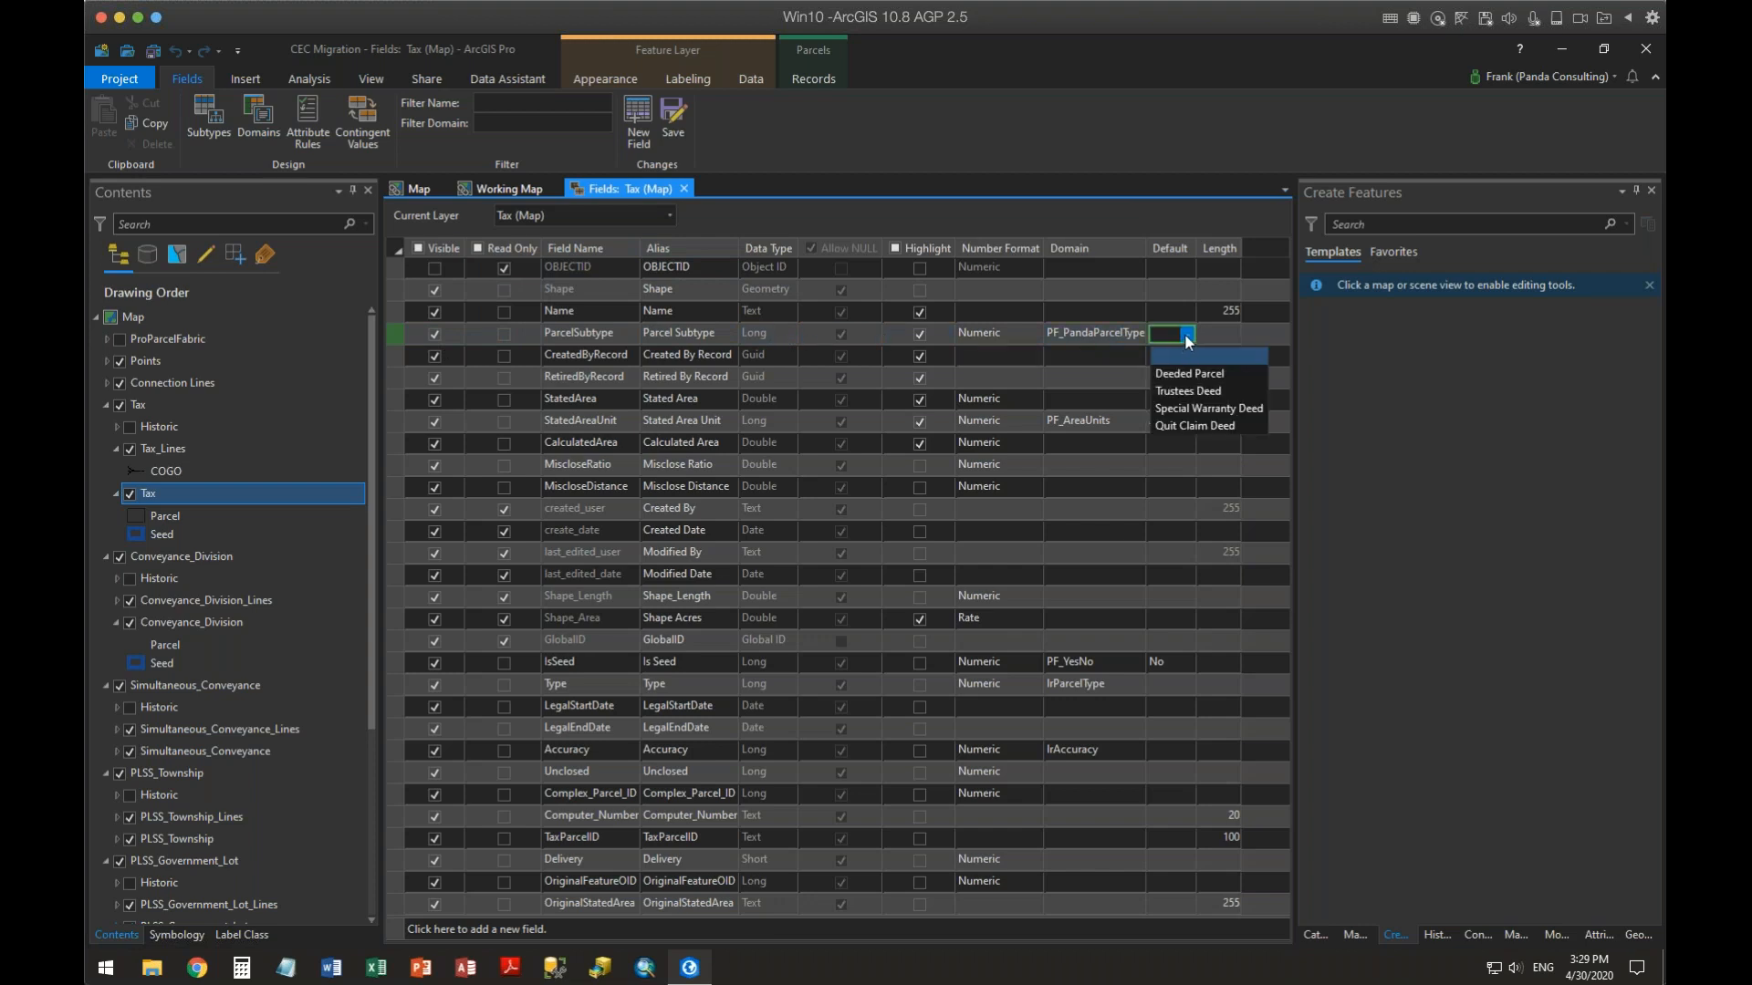
left_click(1207, 381)
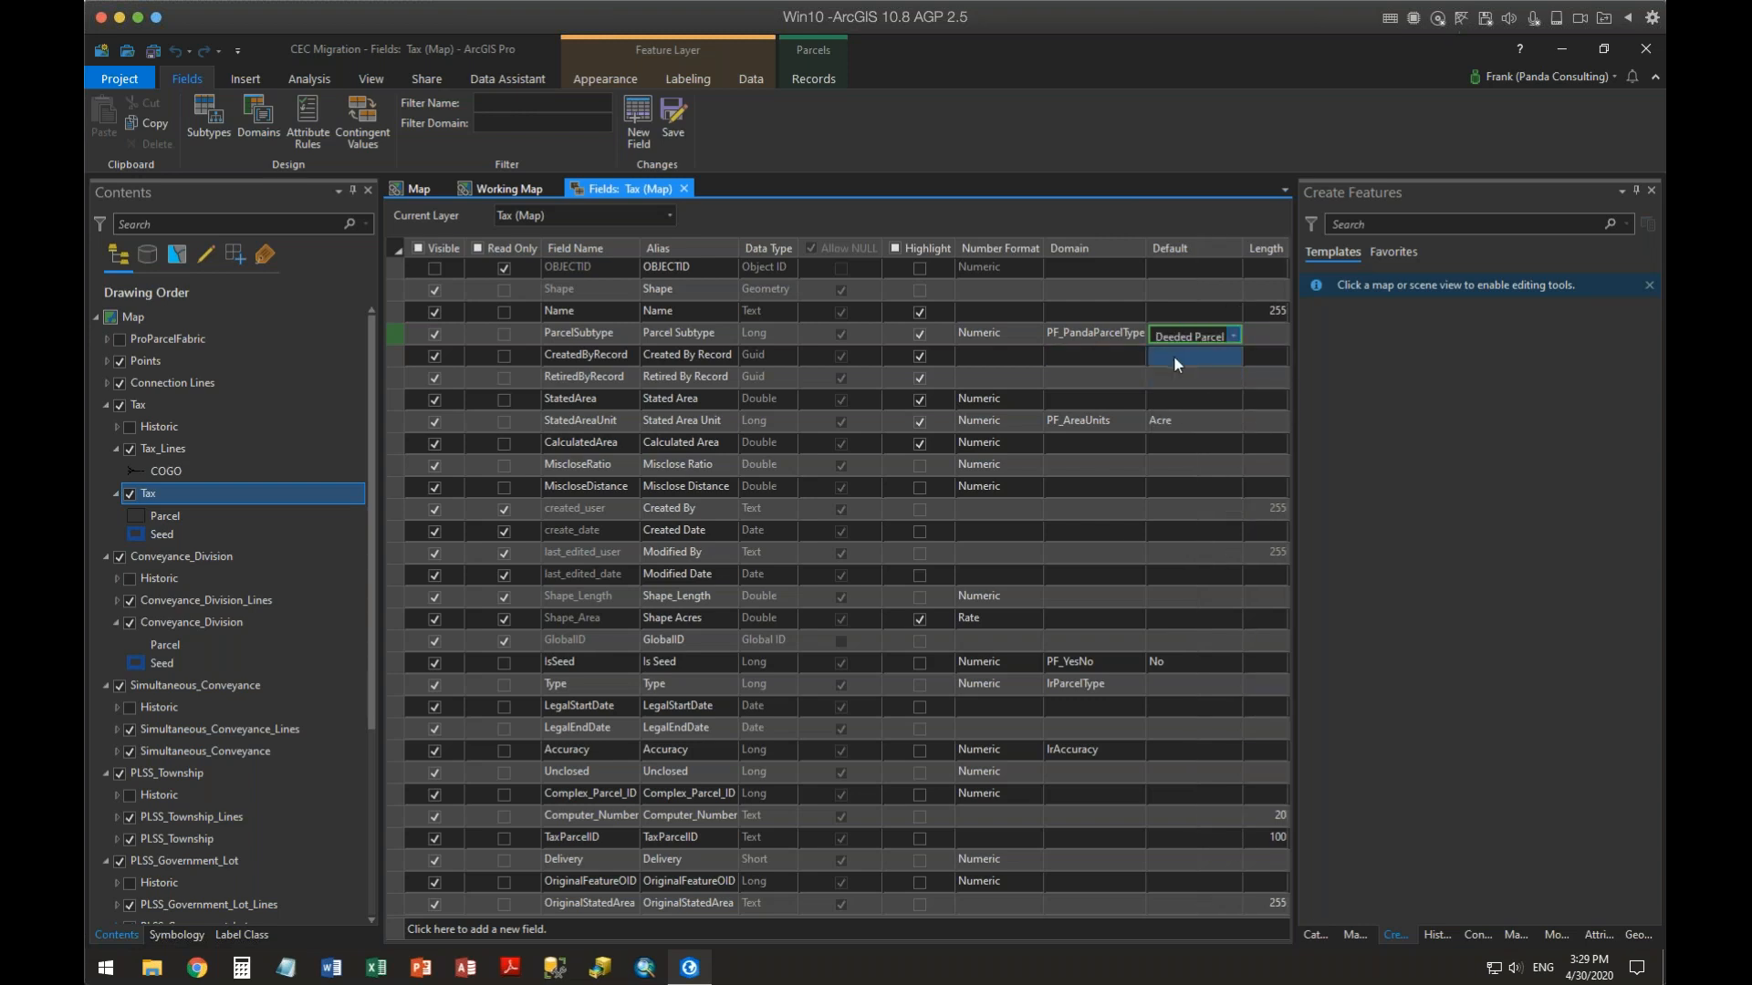
left_click(673, 116)
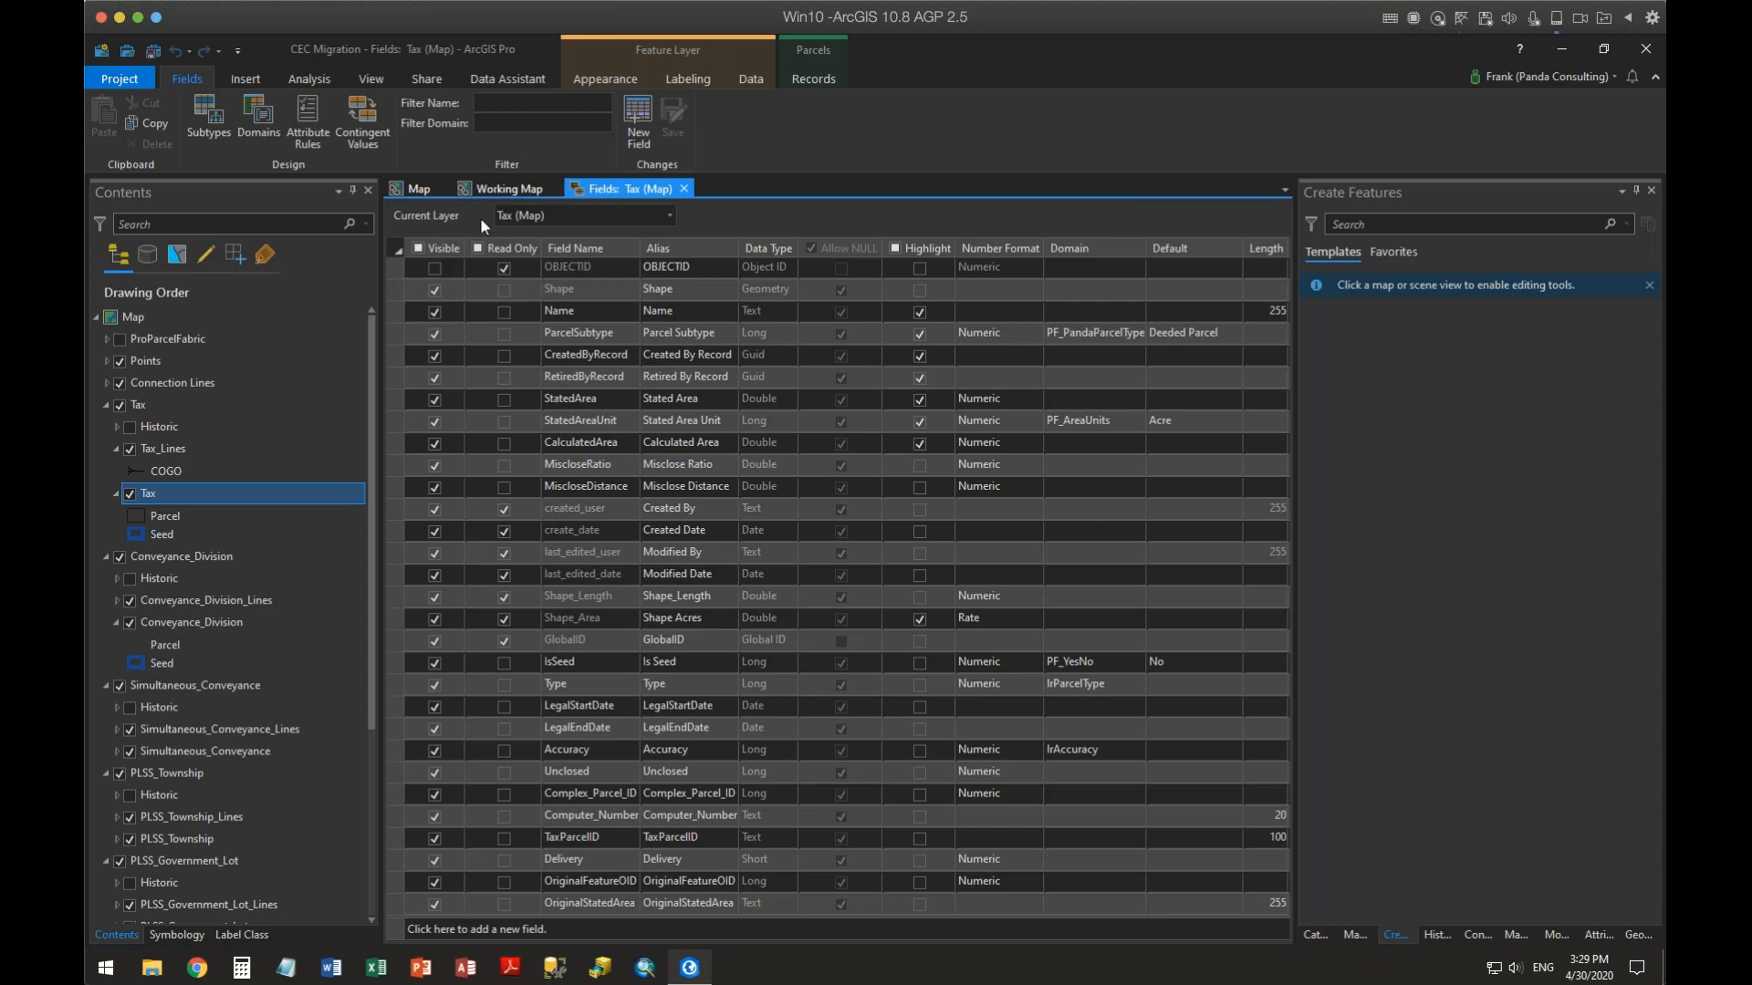
Sketch a four-sided Tax parcel polygon in the Working Map north of St Louis St
left_click(497, 189)
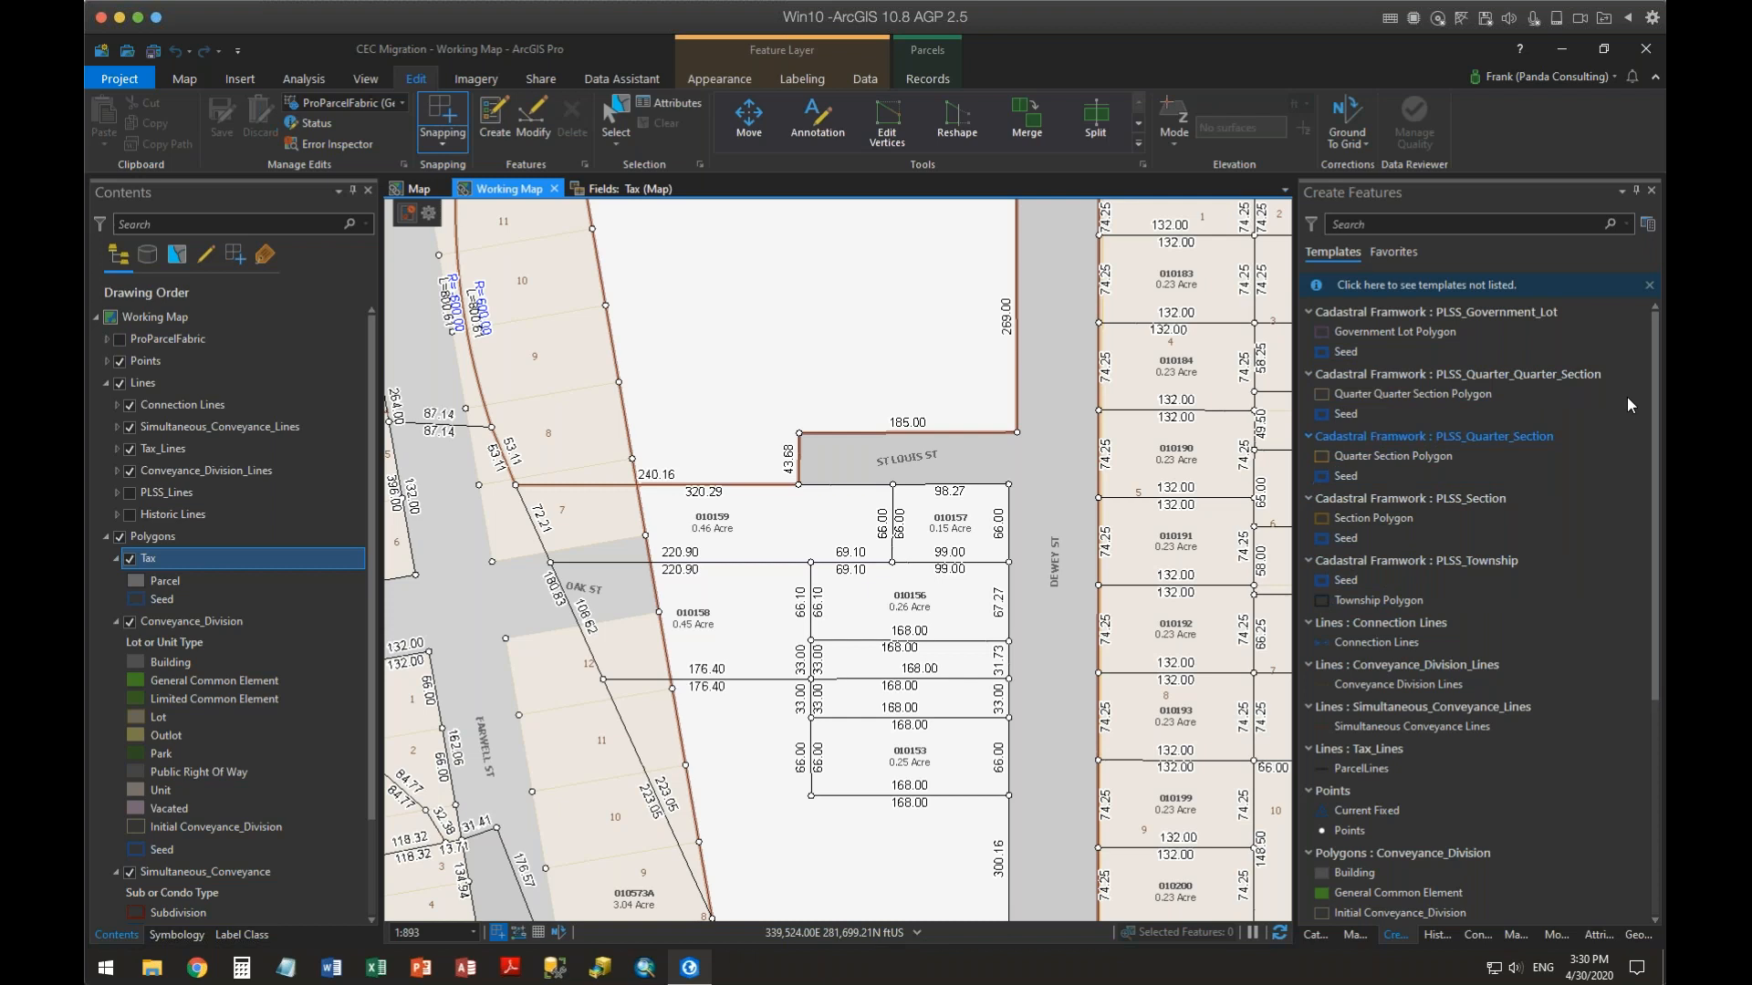
left_click(1658, 397)
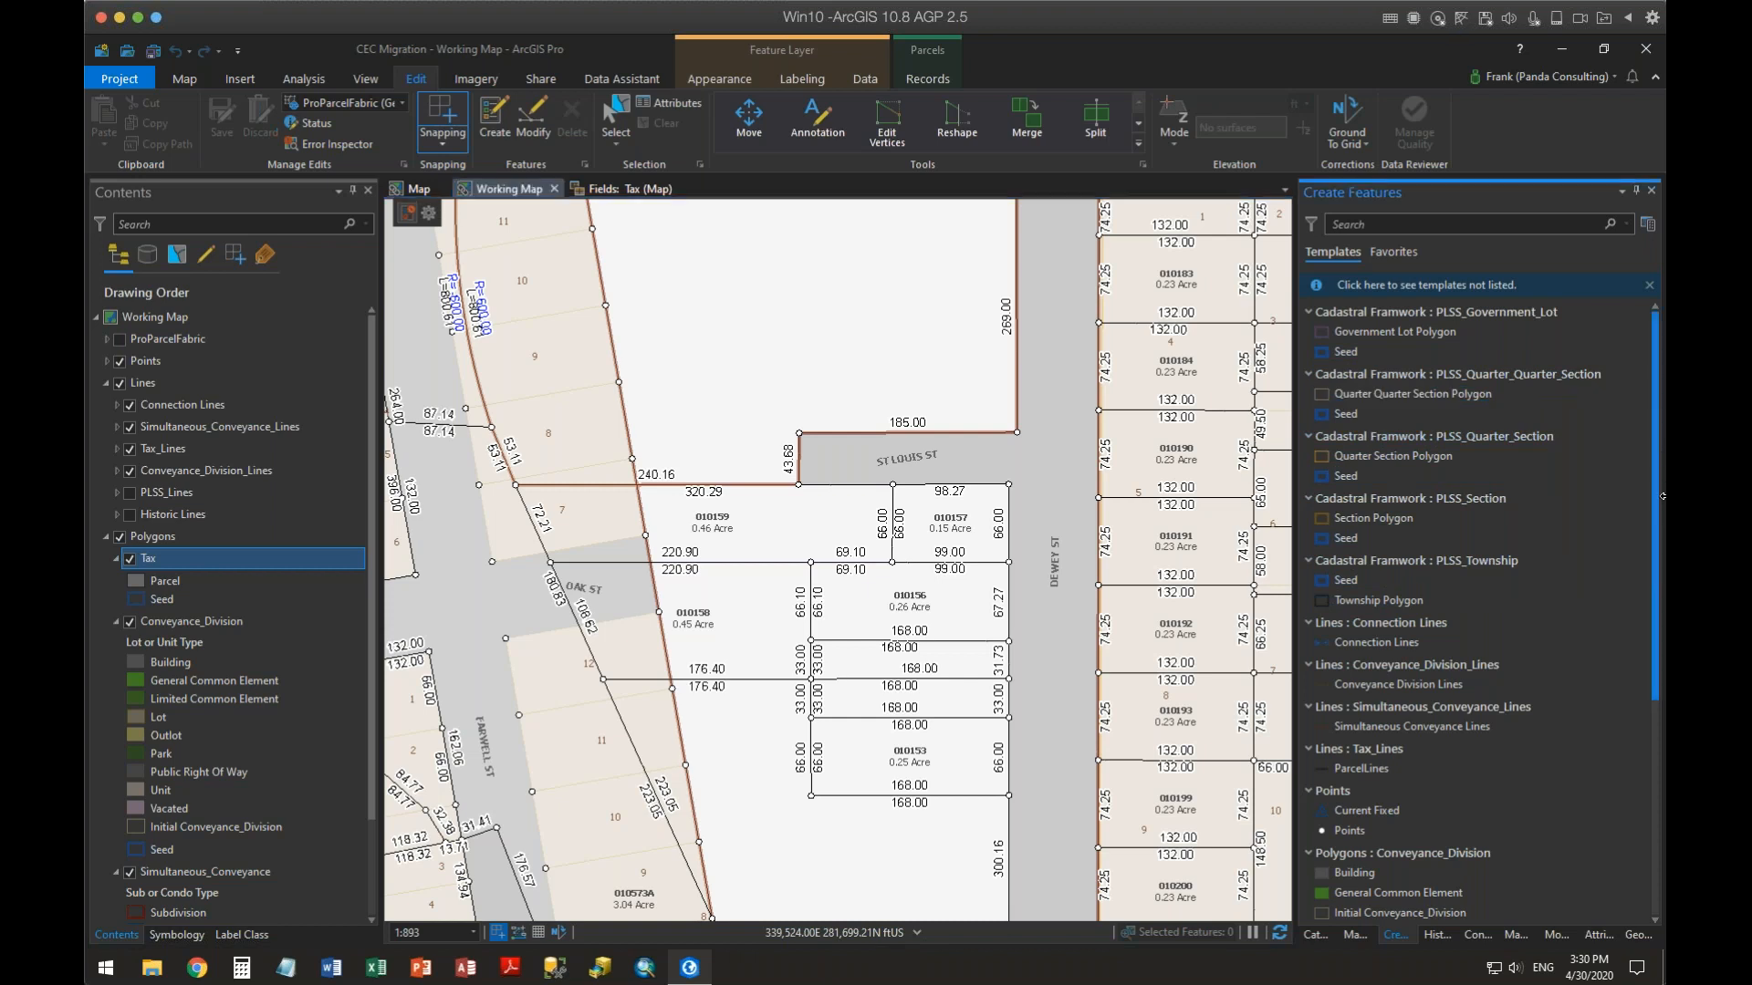
left_click_drag(1653, 597, 1639, 890)
left_click(1405, 894)
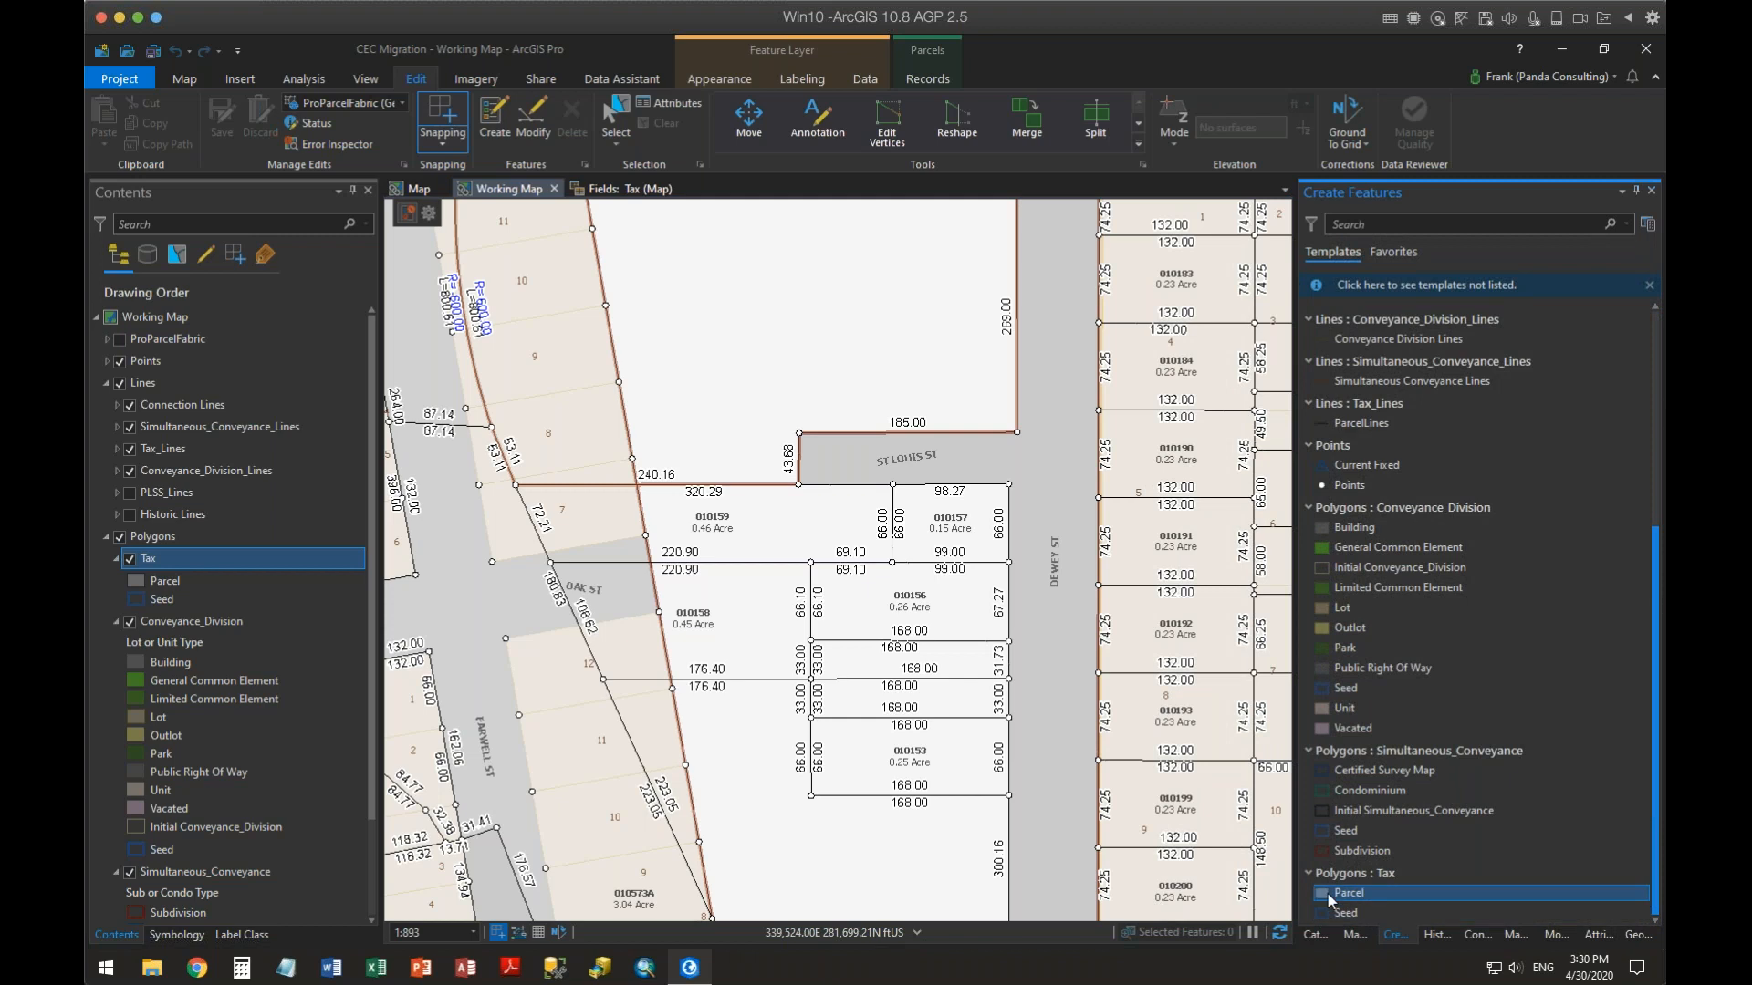
left_click(745, 357)
left_click(696, 288)
left_click(800, 227)
double_click(887, 306)
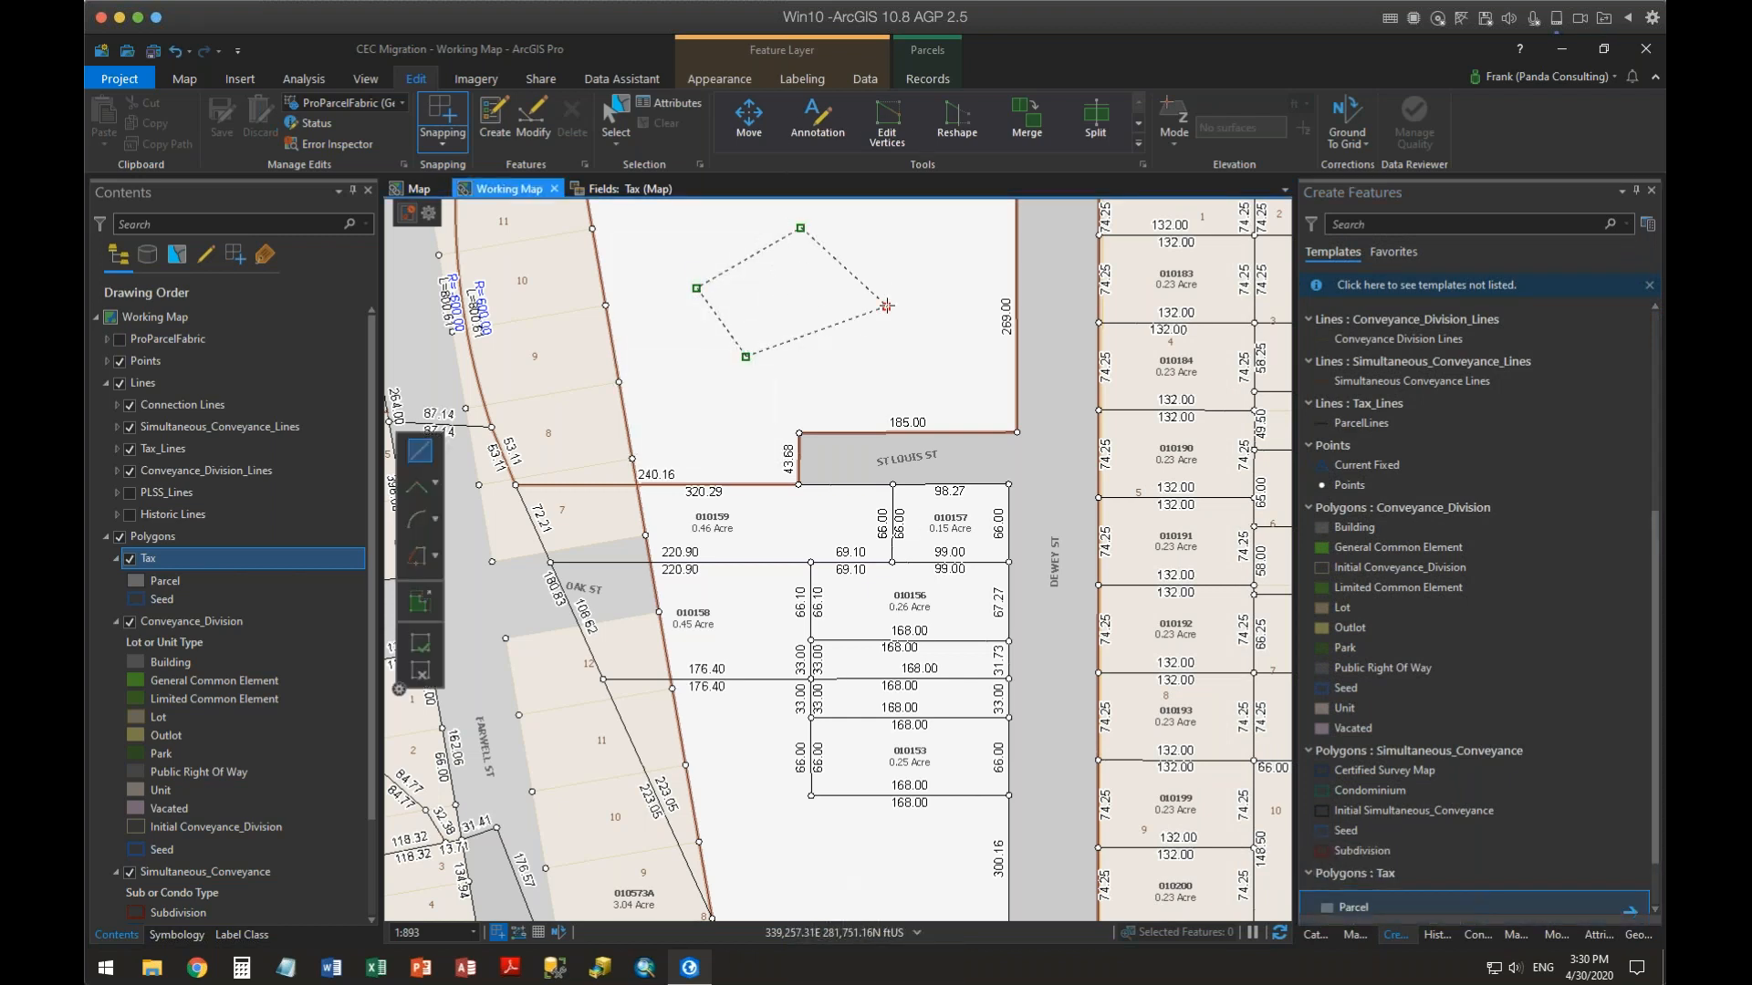
Open the new parcel's attributes, then delete the parcel
left_click(1597, 934)
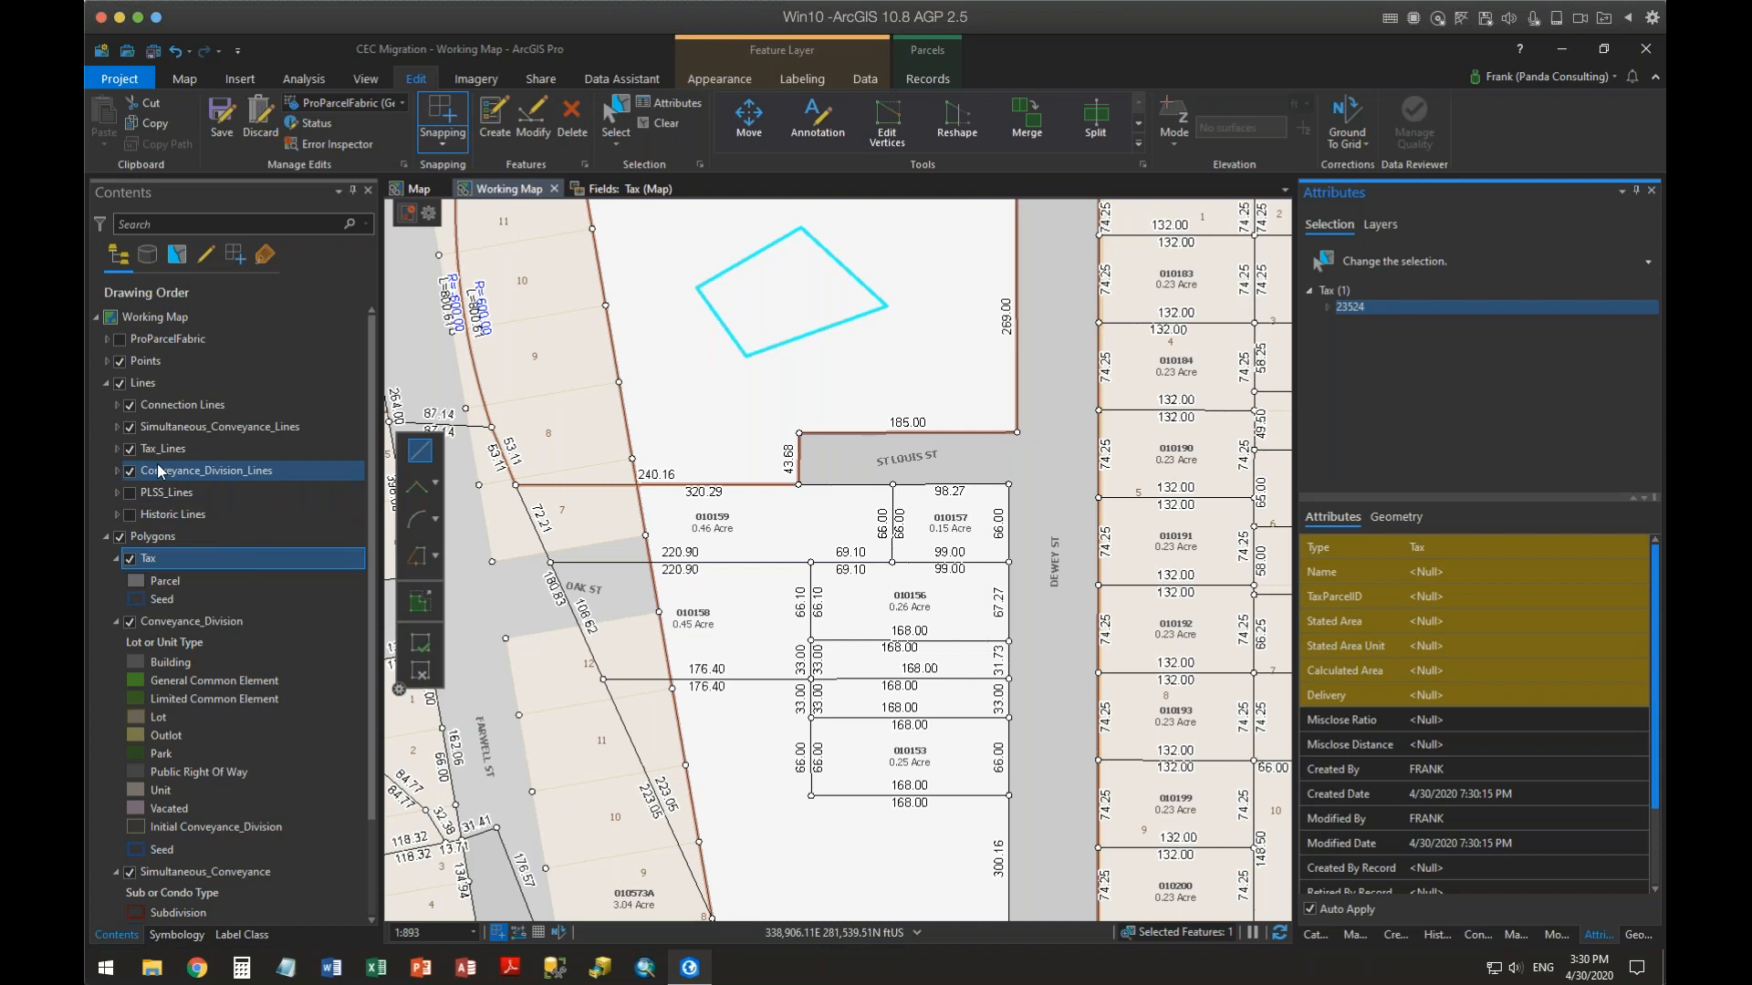
left_click(575, 137)
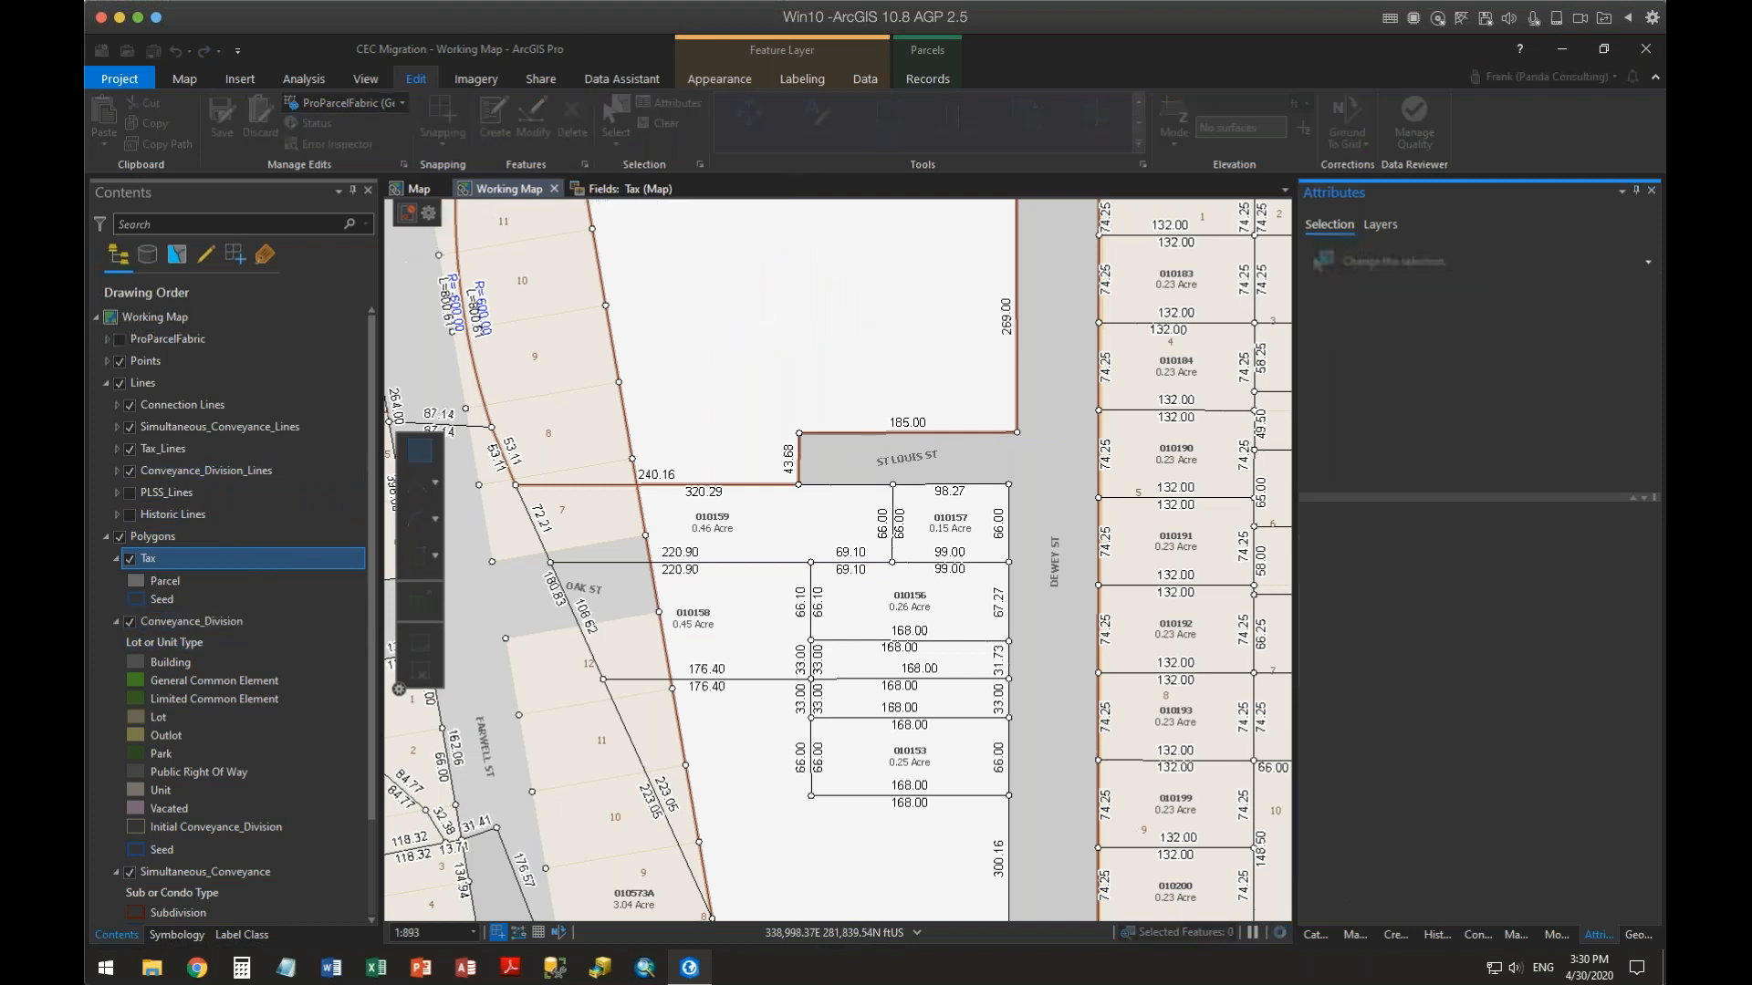
Sketch a four-sided Tax parcel polygon in the Map north of St Louis St
left_click(420, 189)
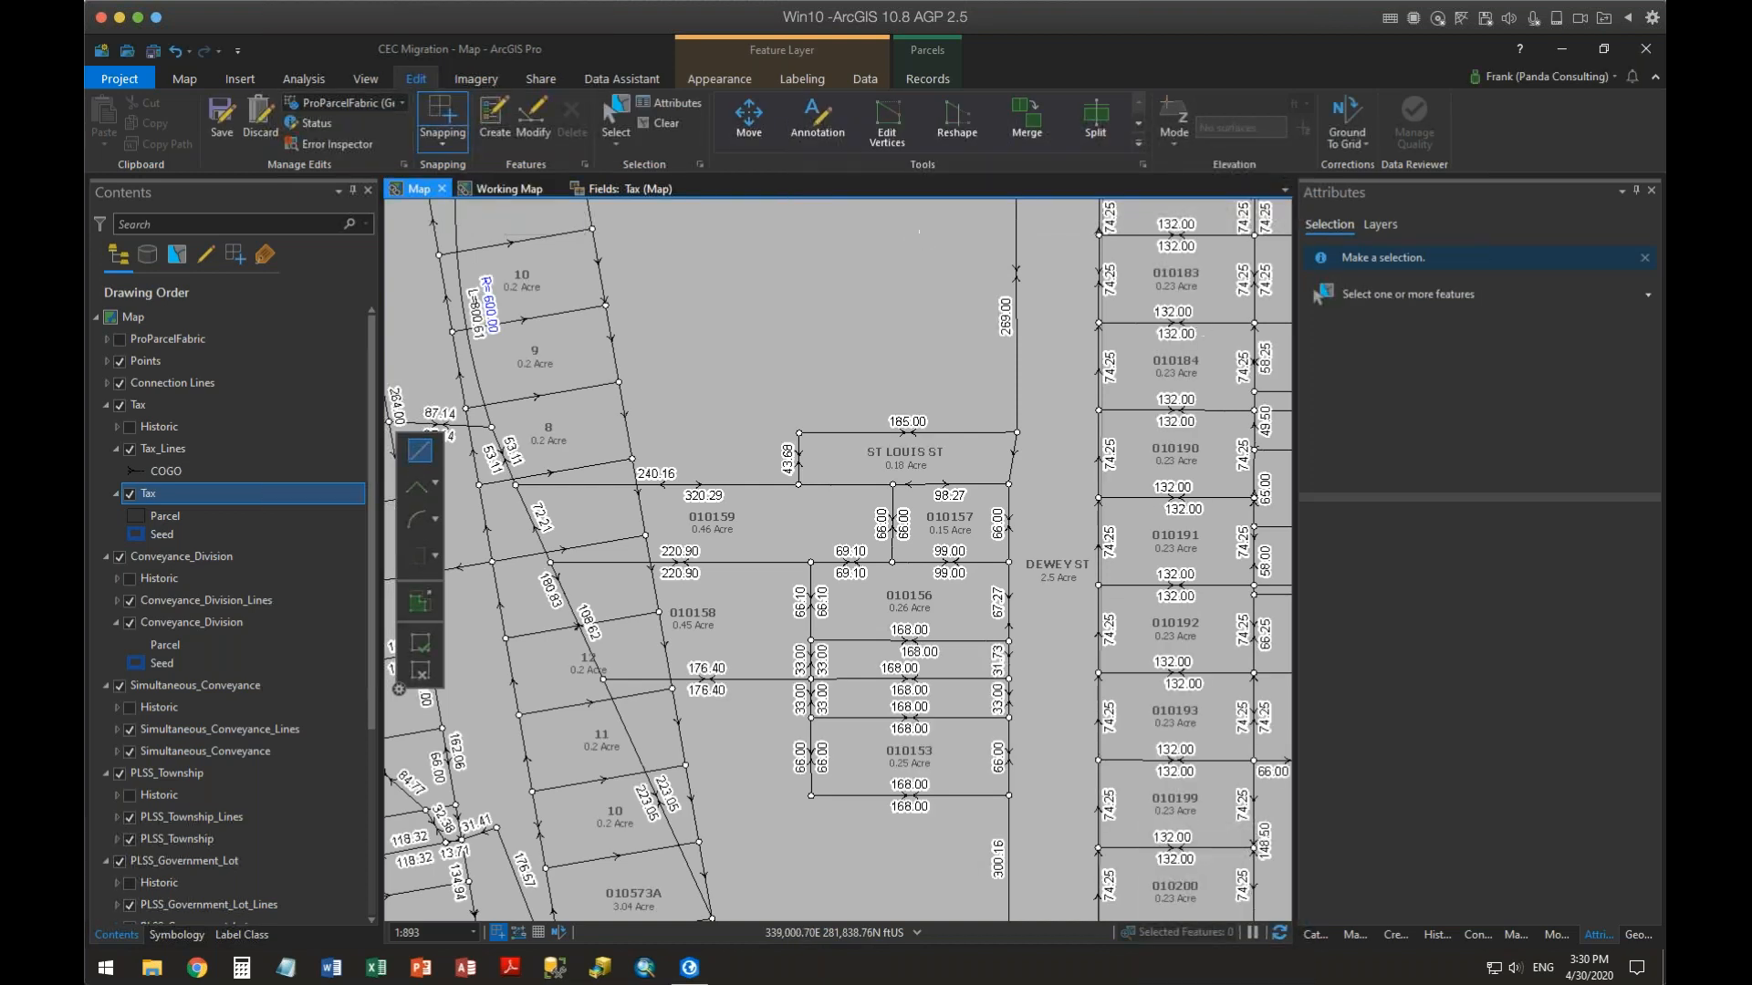
left_click(1394, 935)
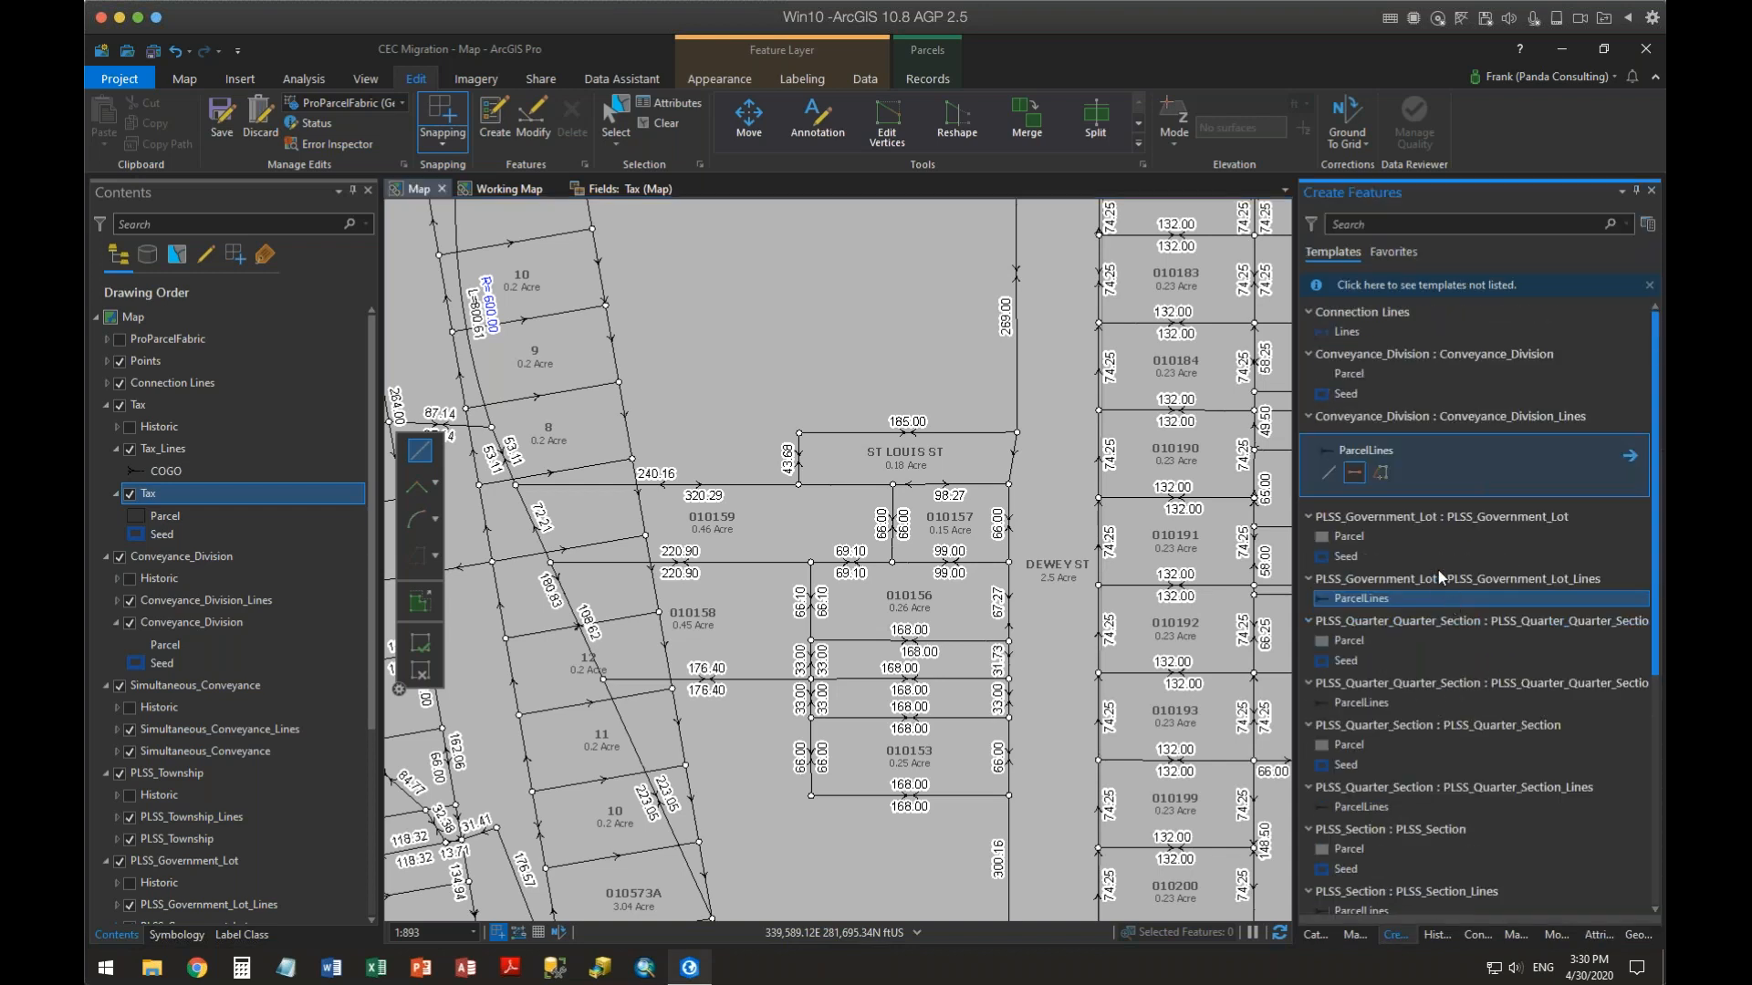
scroll(1507, 489, "down", 5)
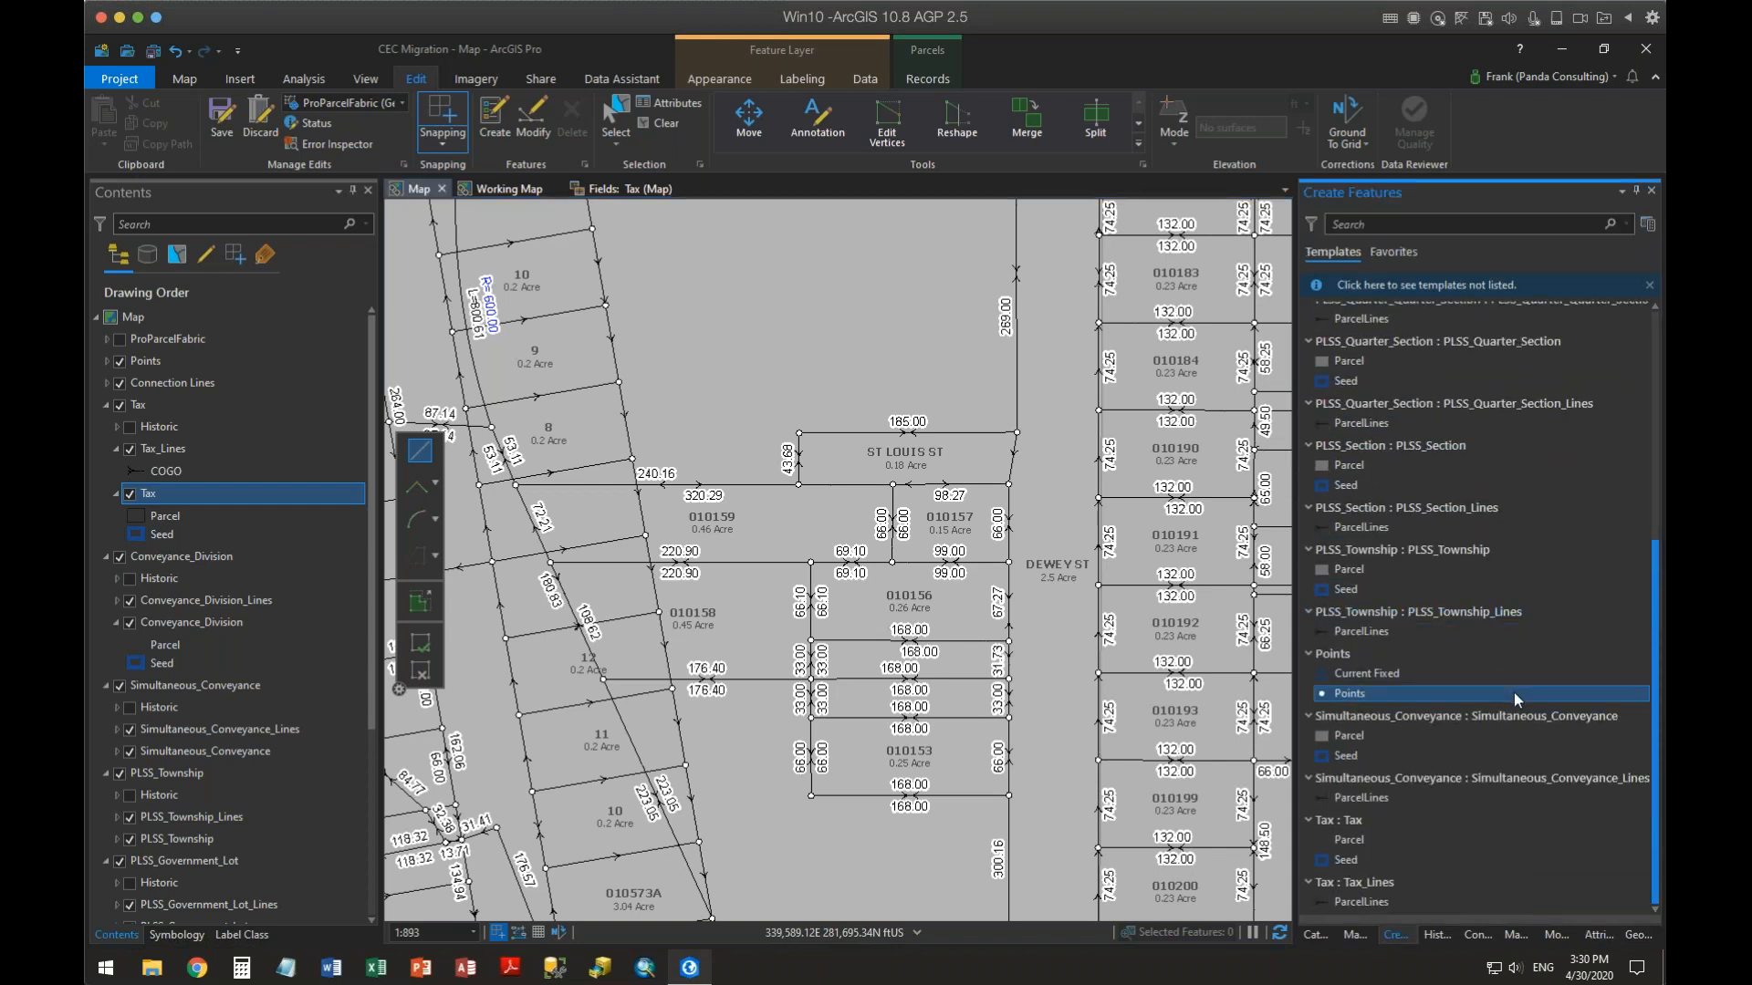
left_click(1324, 840)
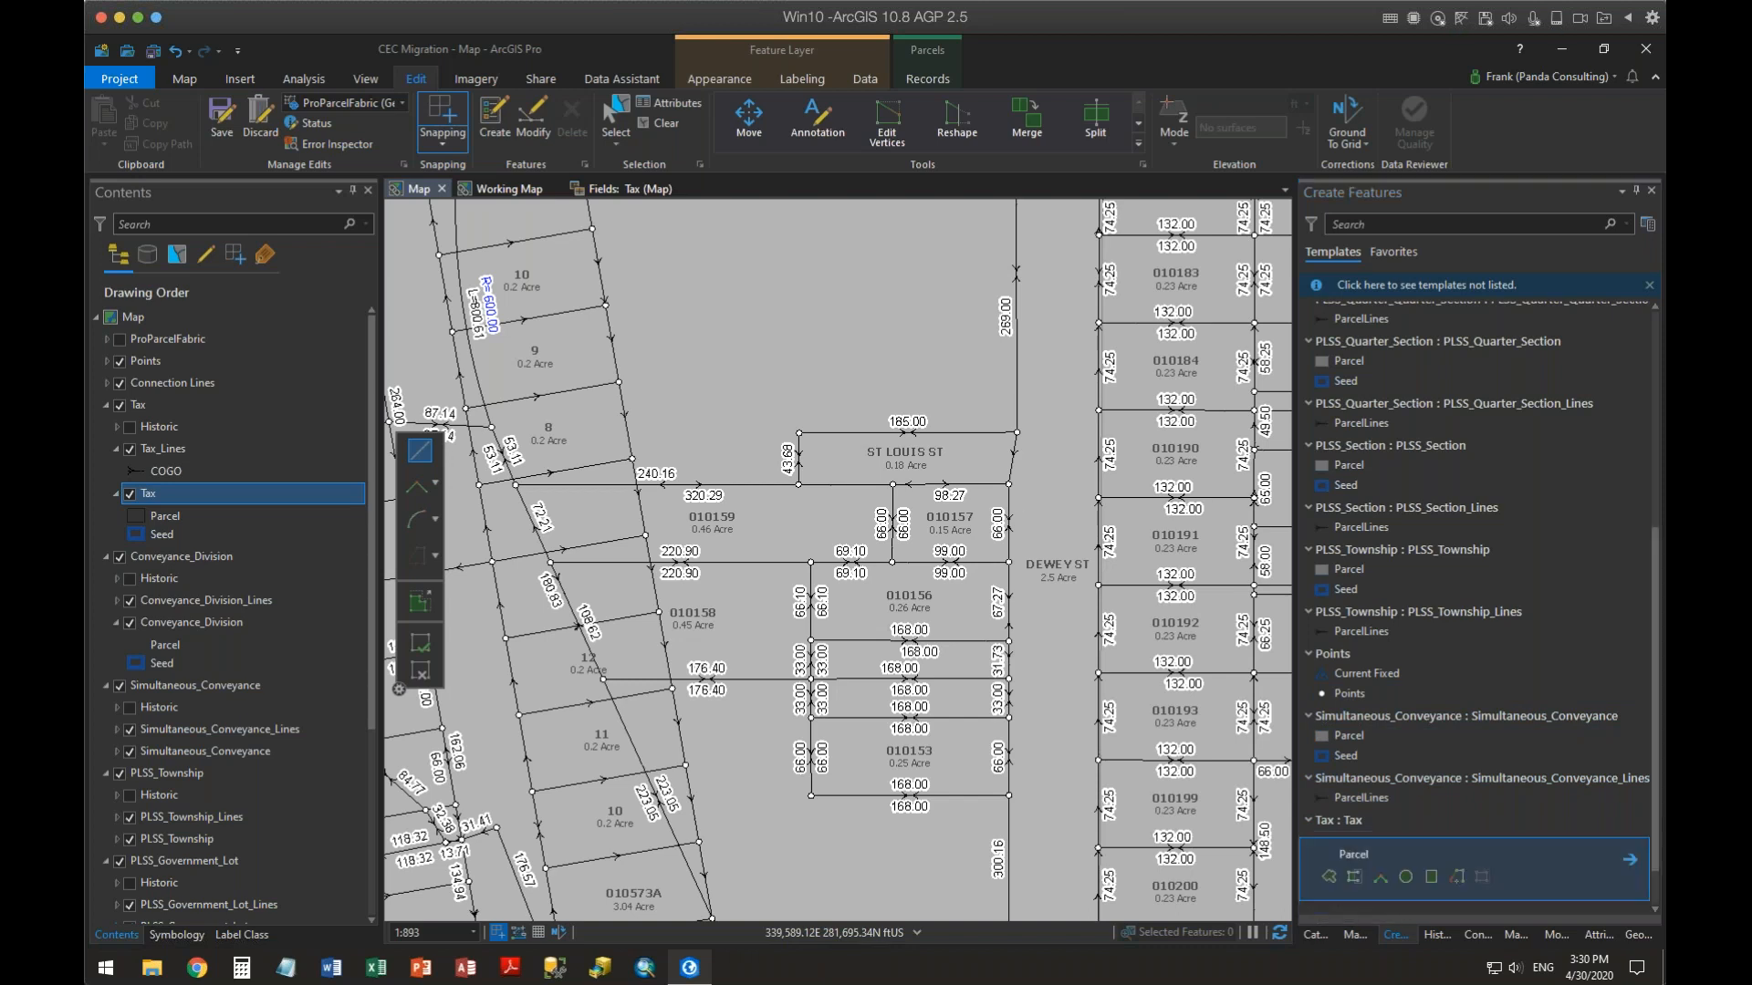
left_click(784, 380)
left_click(725, 308)
left_click(837, 253)
double_click(895, 317)
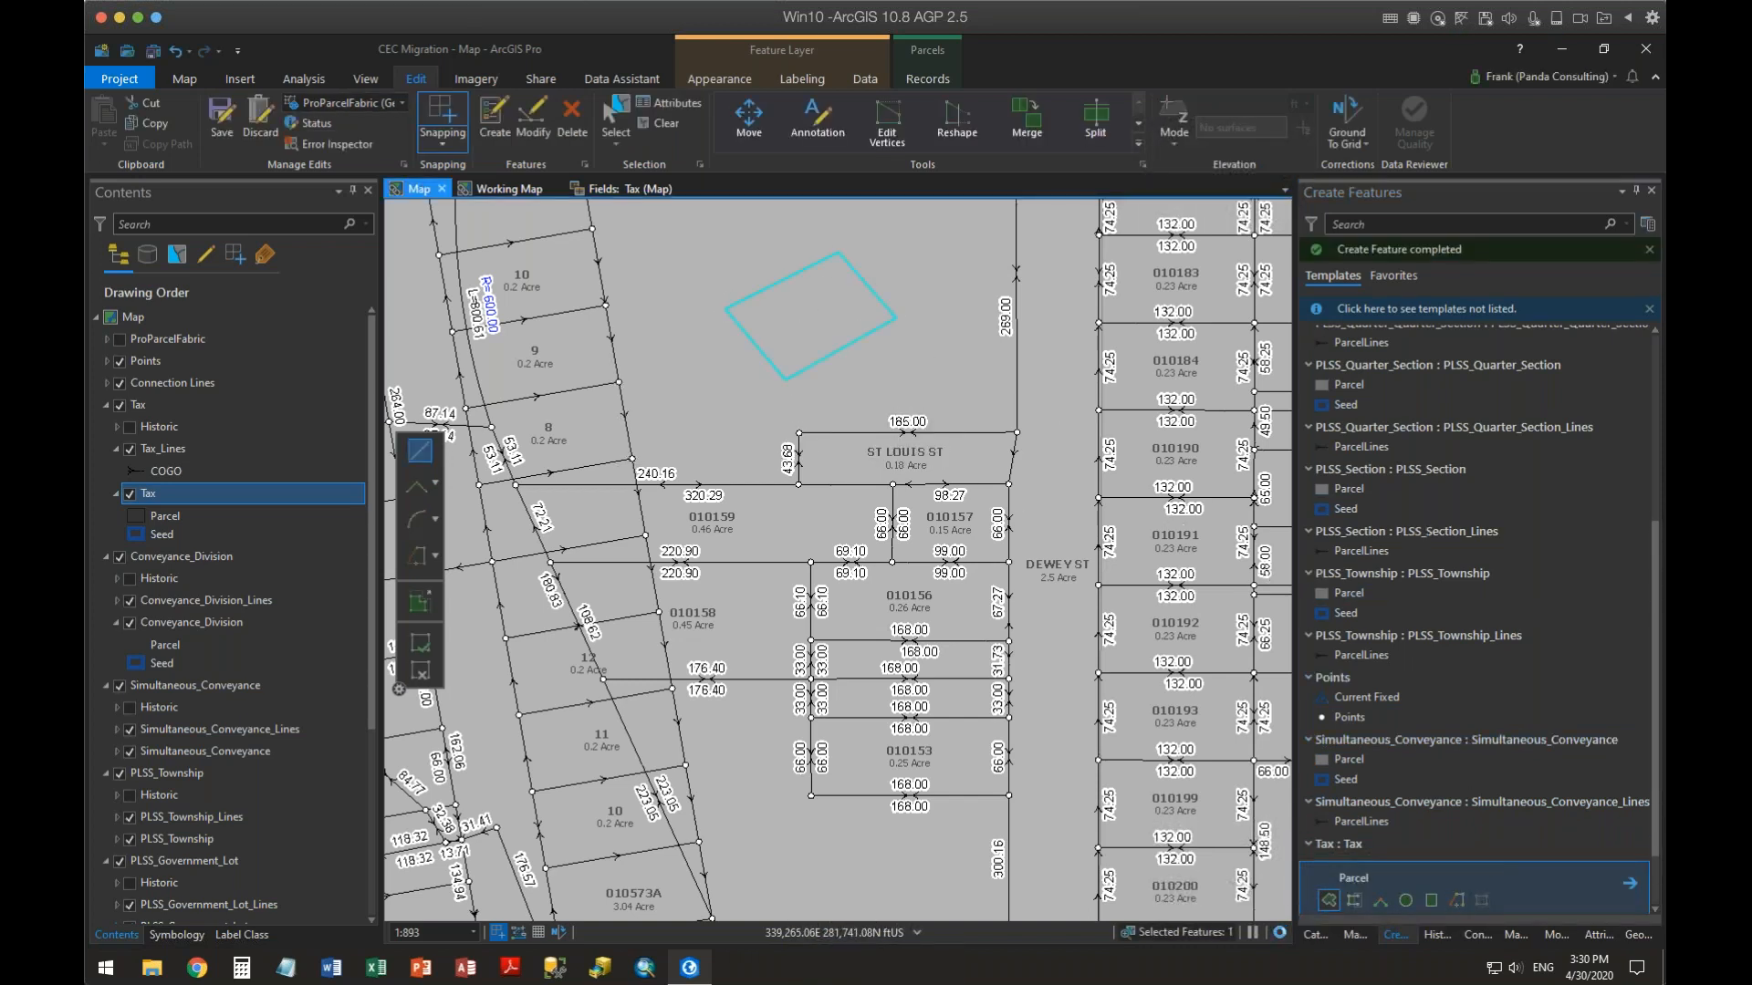
Set the new parcel's Parcel Subtype attribute to Deeded Parcel
left_click(1598, 935)
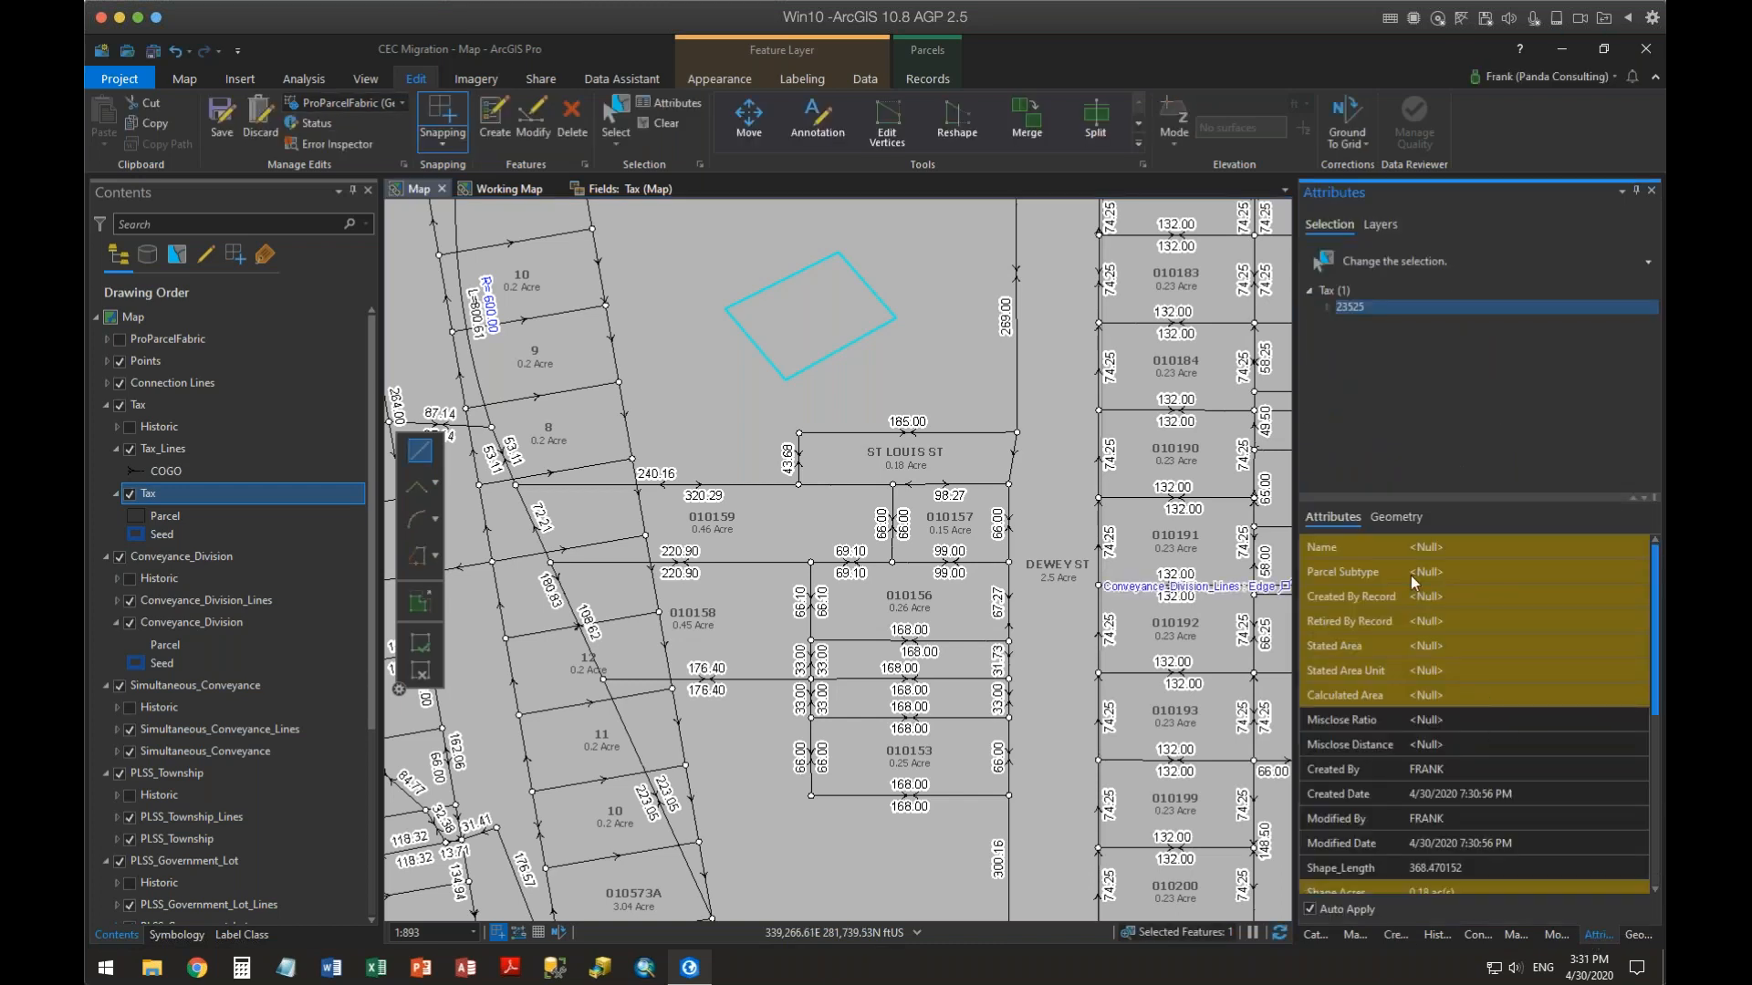
left_click(1447, 566)
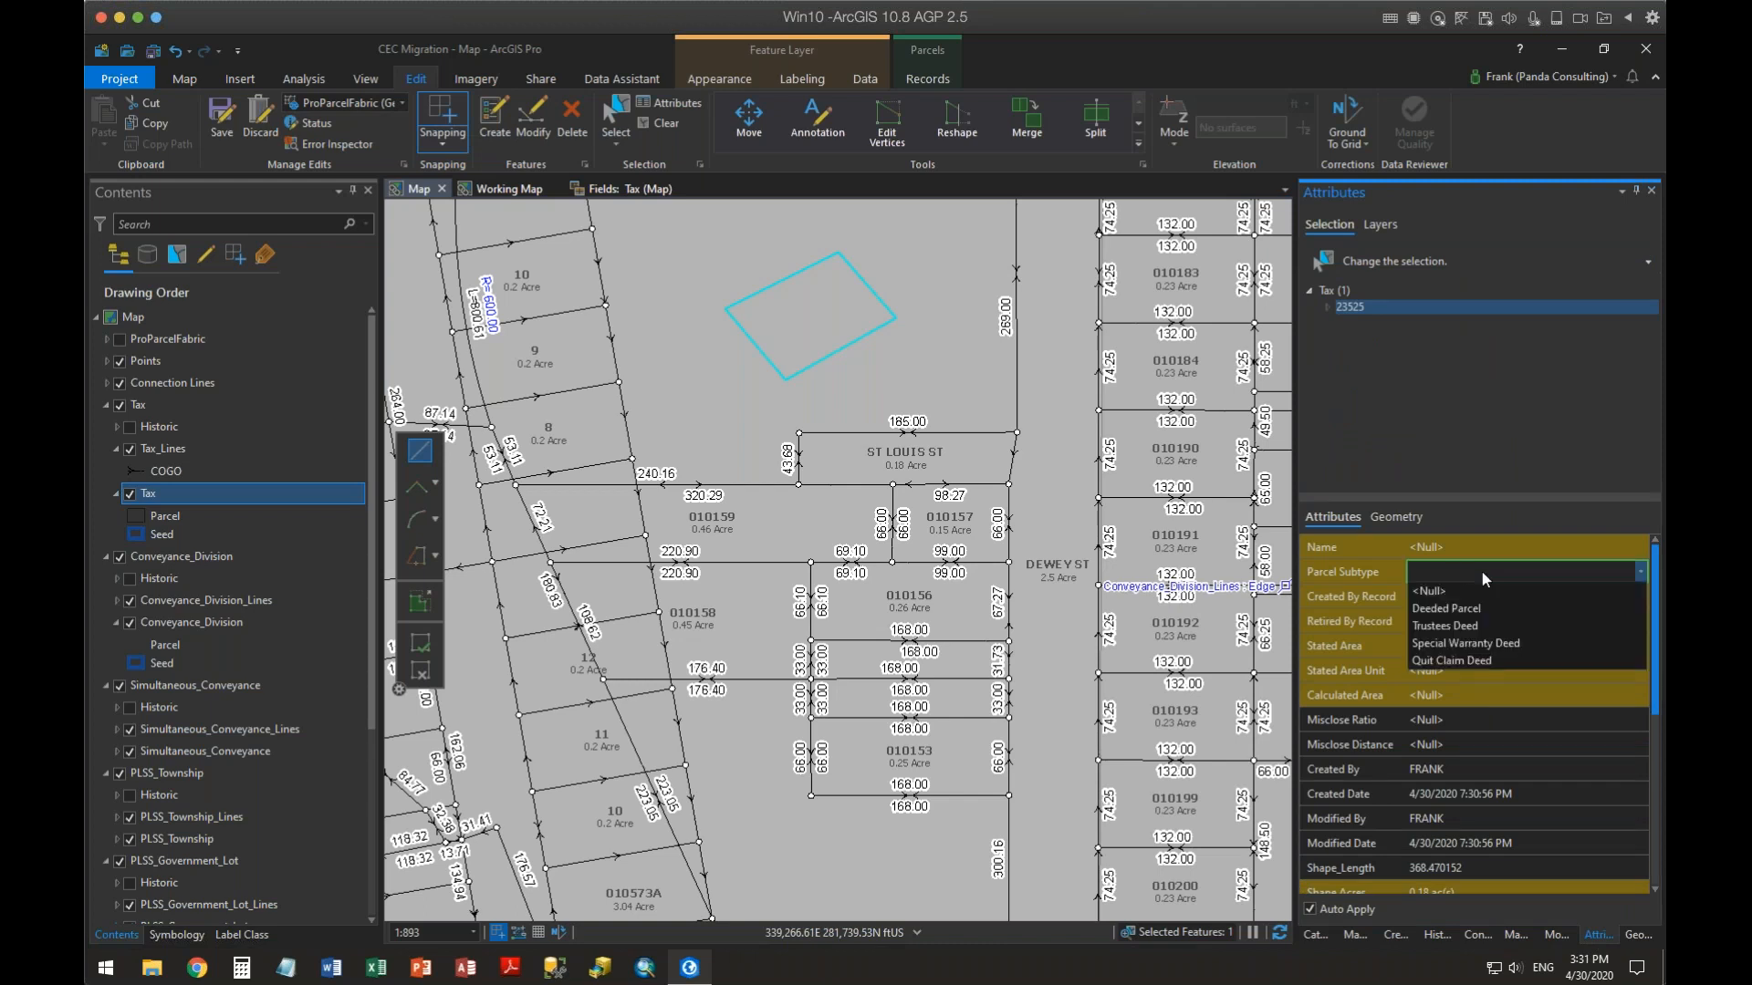
left_click(1453, 613)
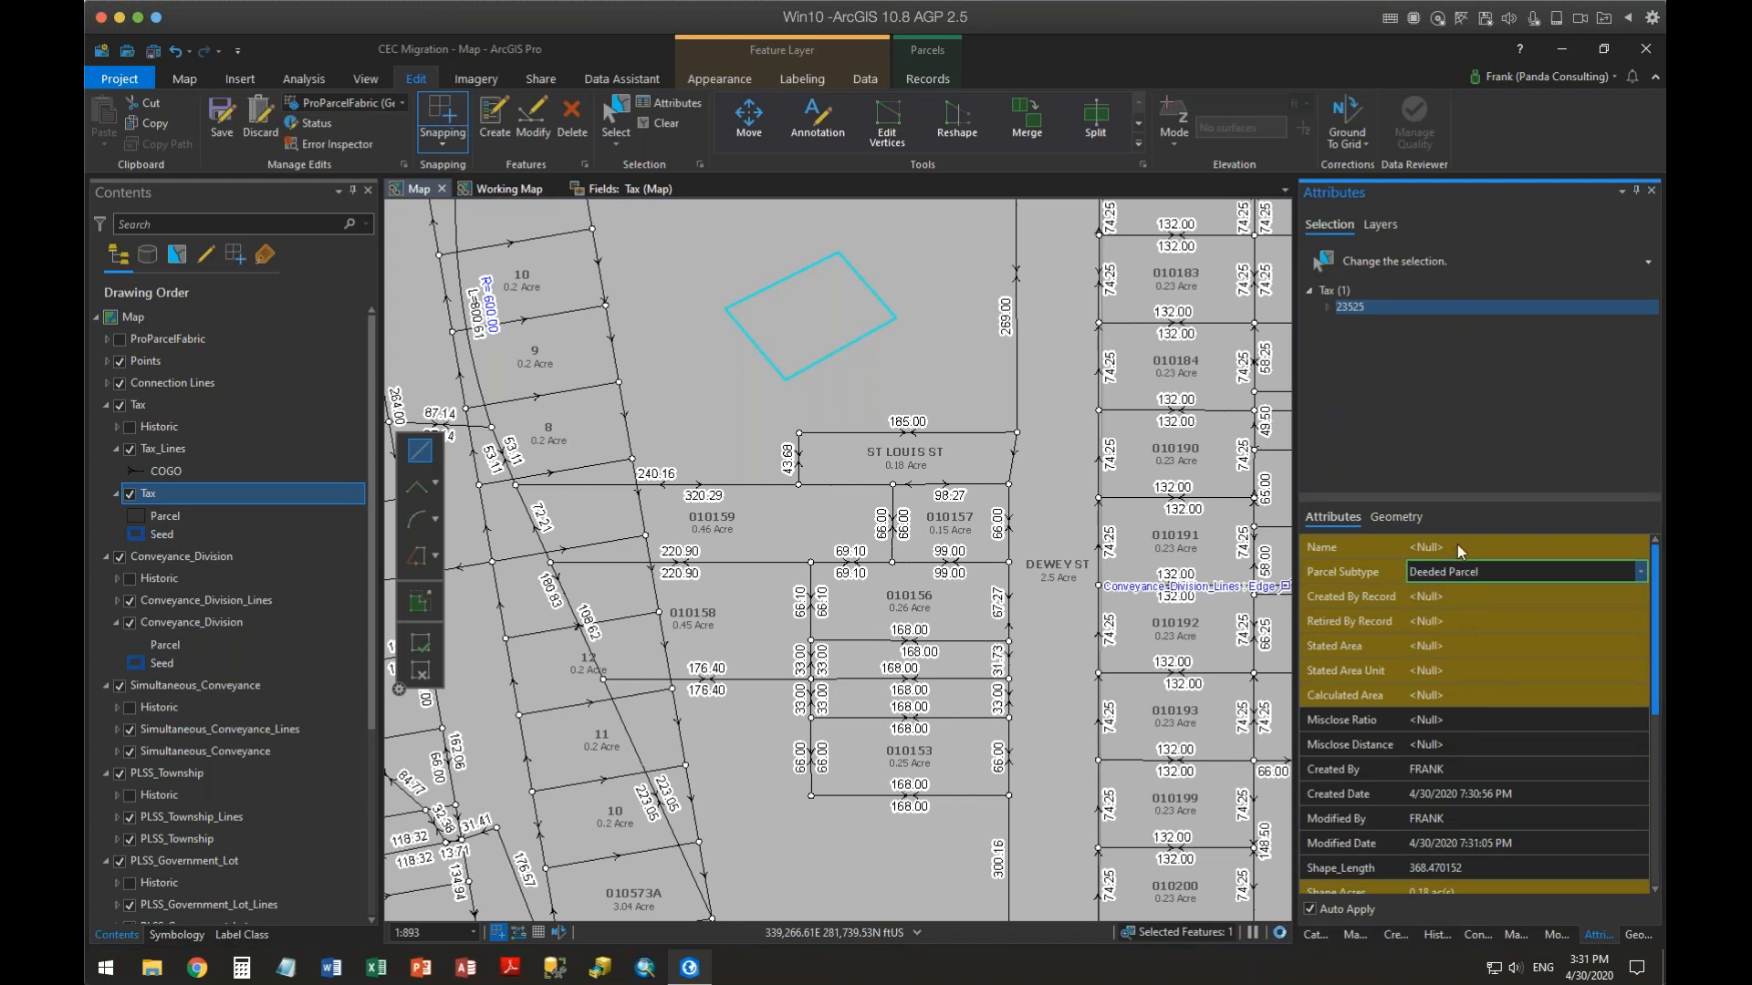
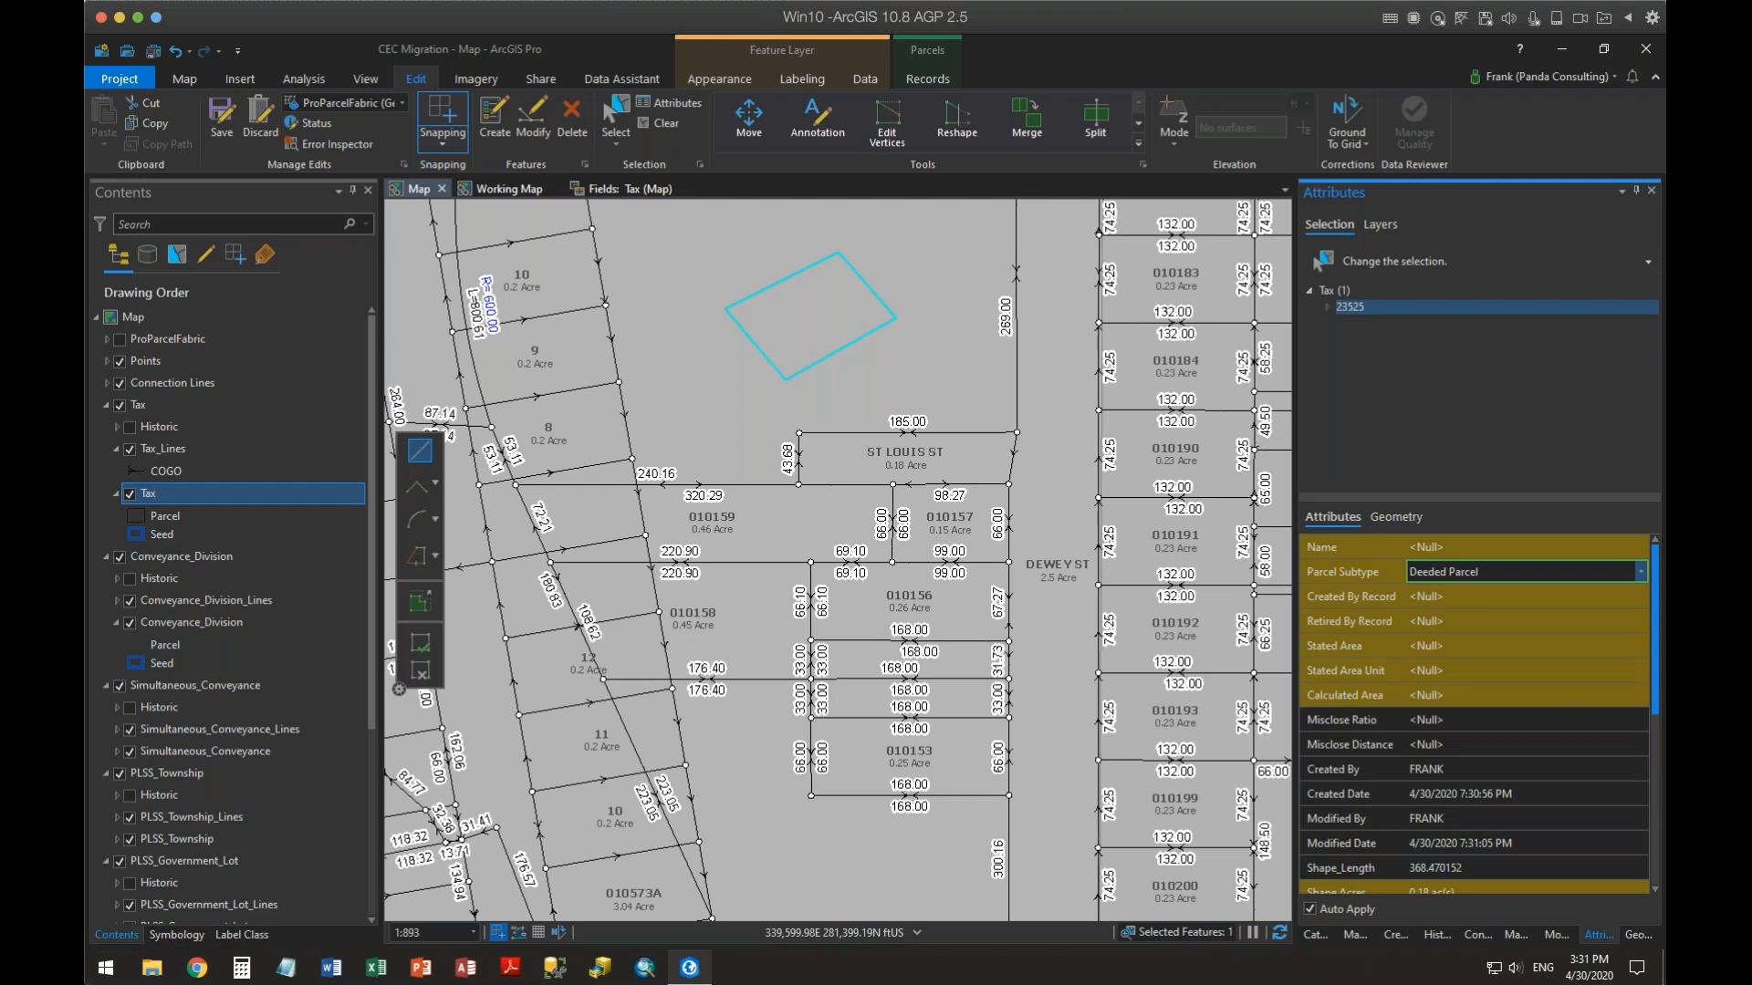
Scroll through the new parcel's attributes to inspect the Shape Acres field
left_click_drag(1654, 705, 1654, 783)
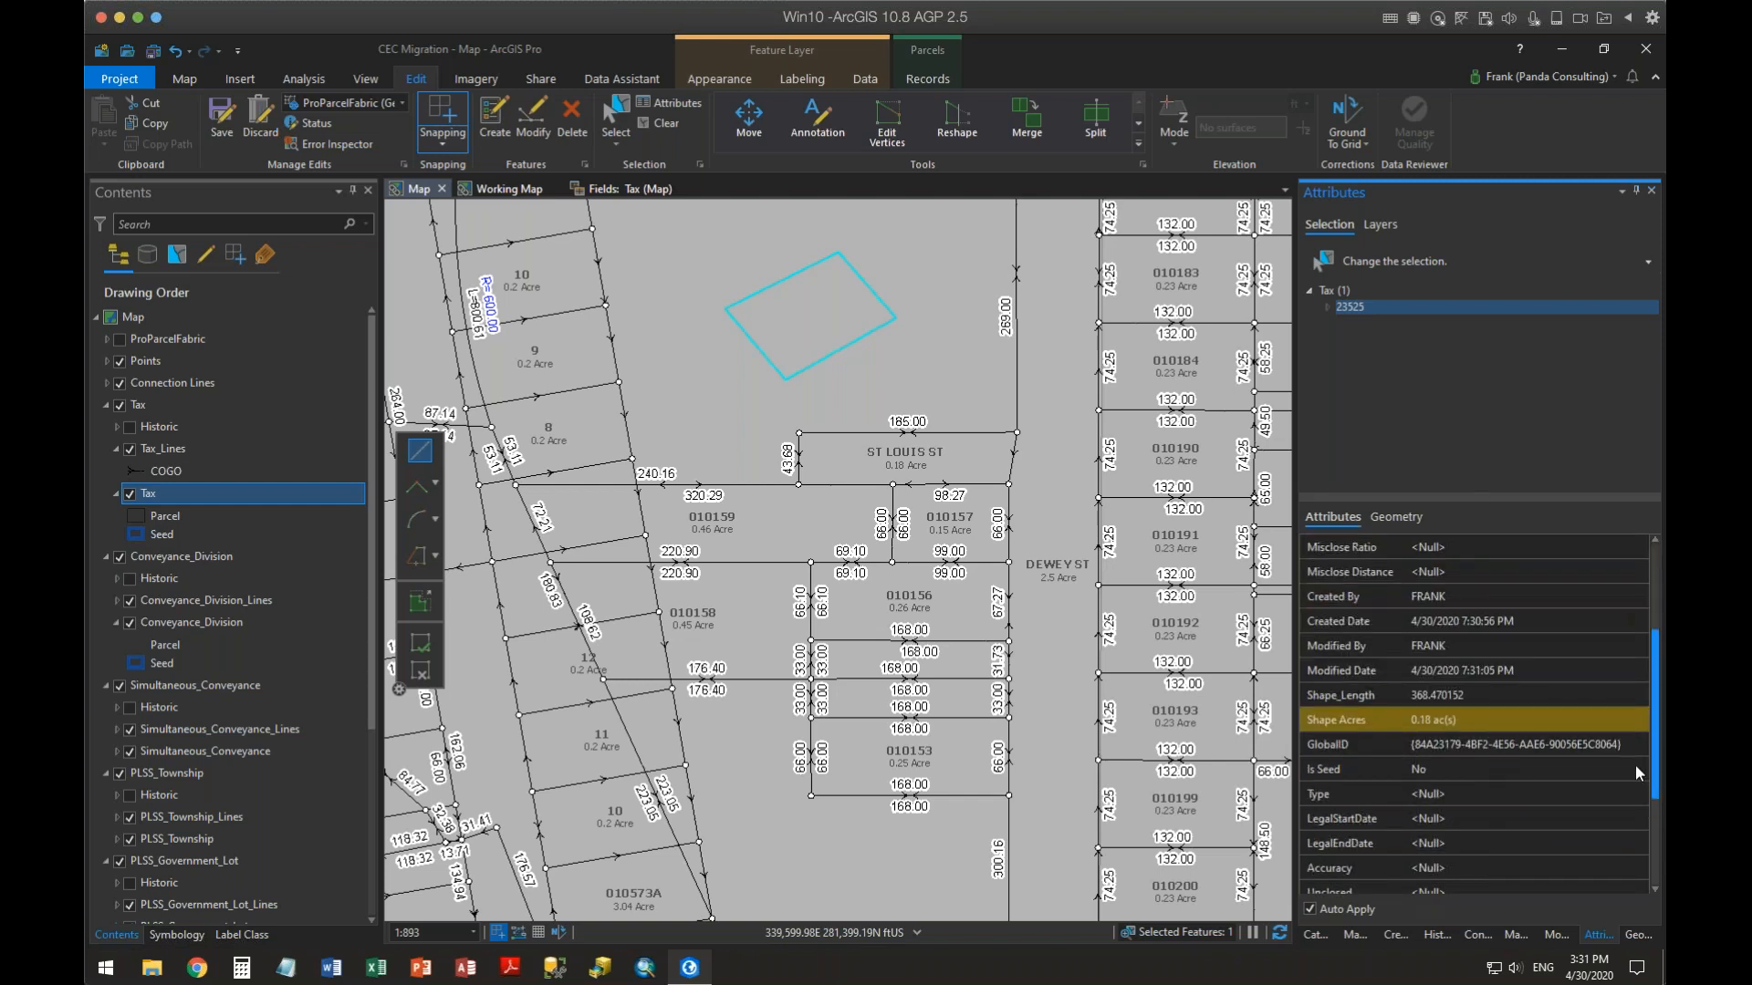
mouse_move(1316, 722)
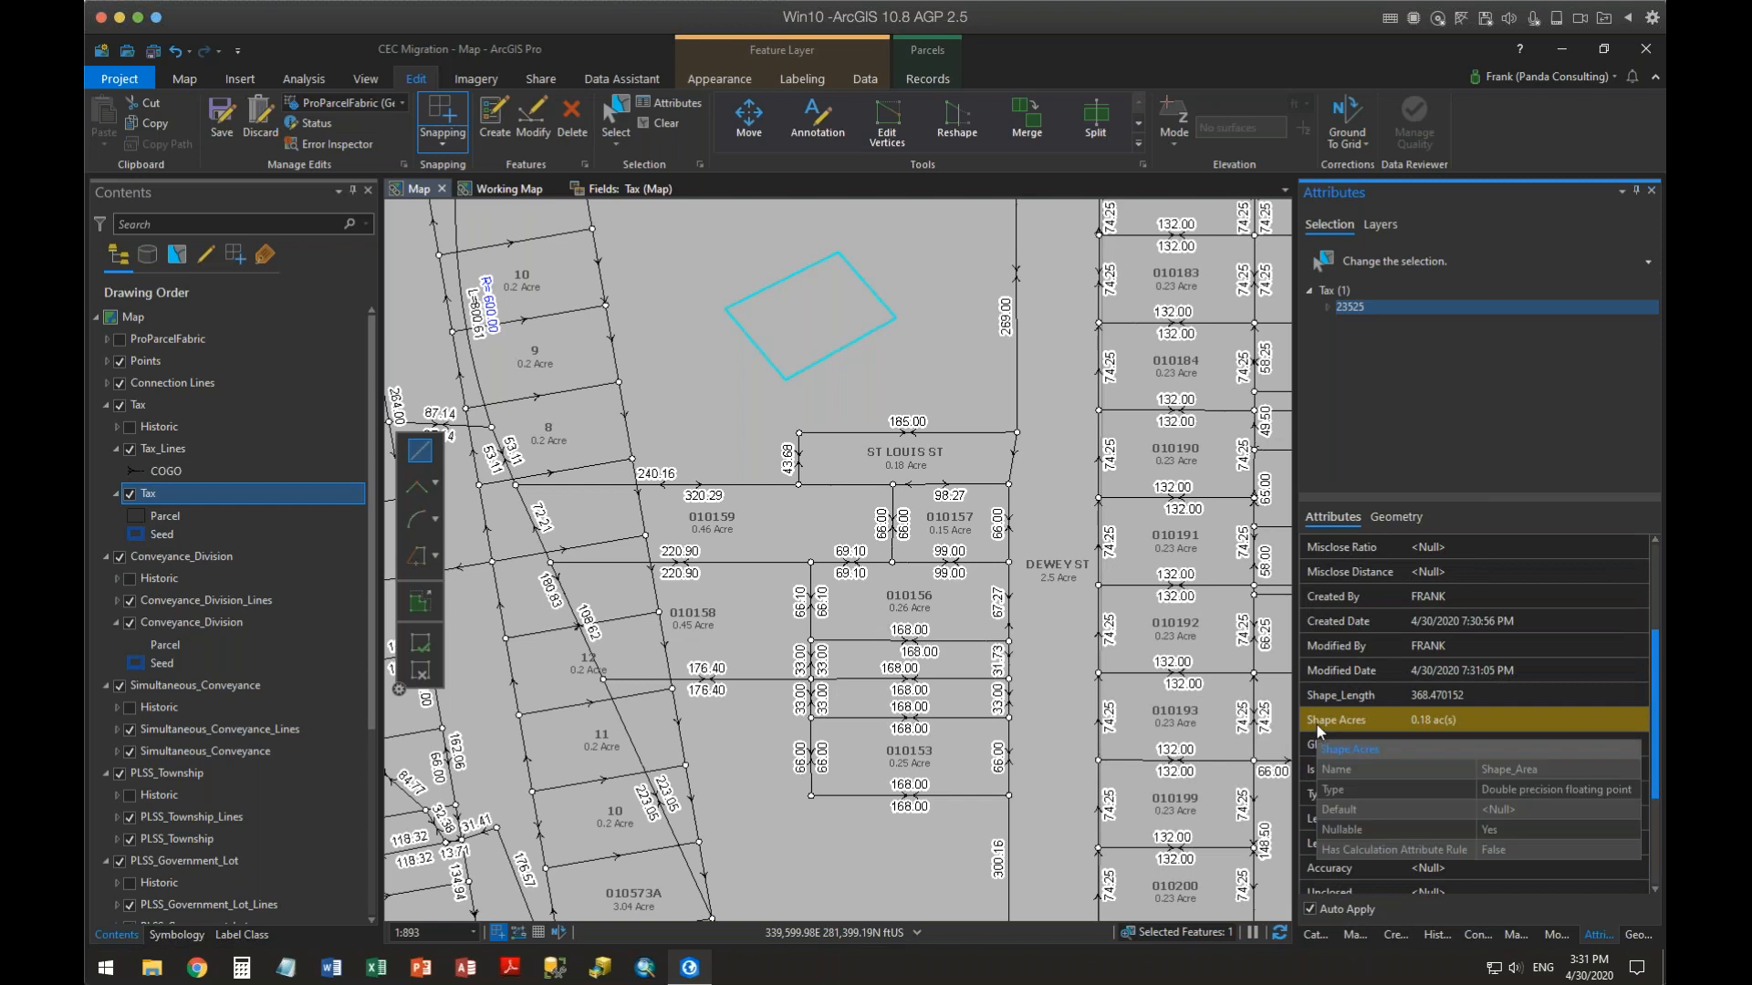
left_click_drag(1656, 660, 1657, 569)
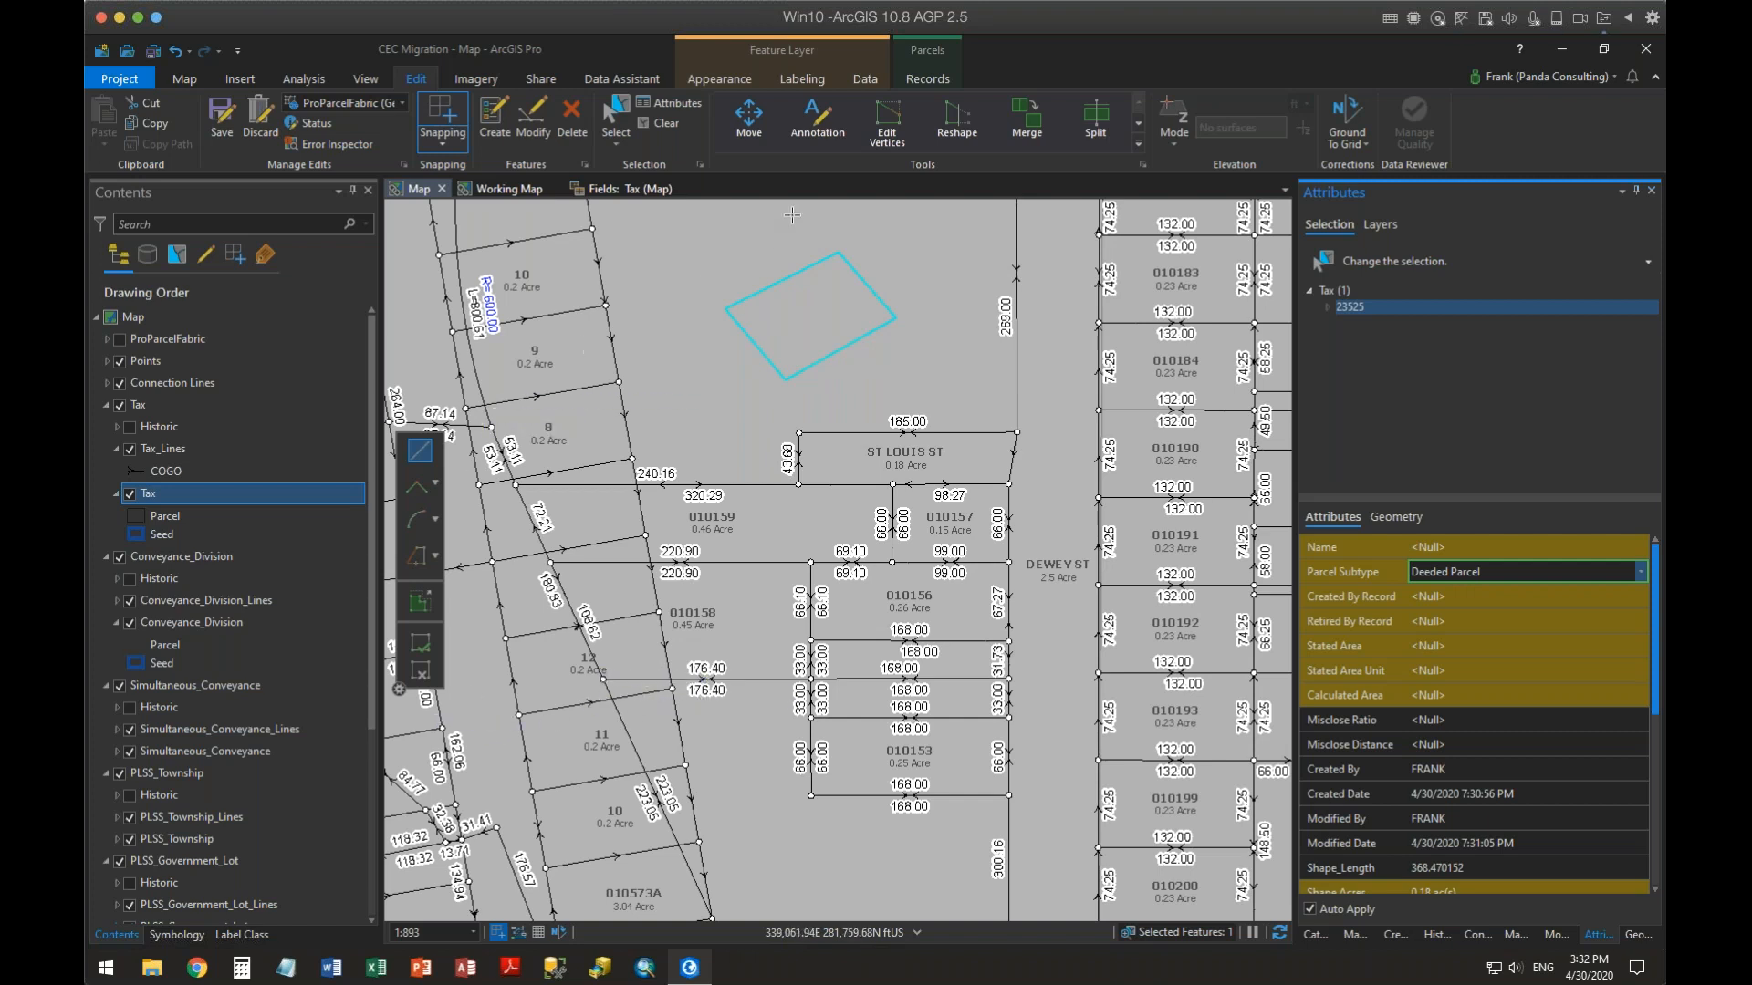
Open the Tax layer's attribute table and show only the selected parcel's record
right_click(146, 495)
left_click(224, 119)
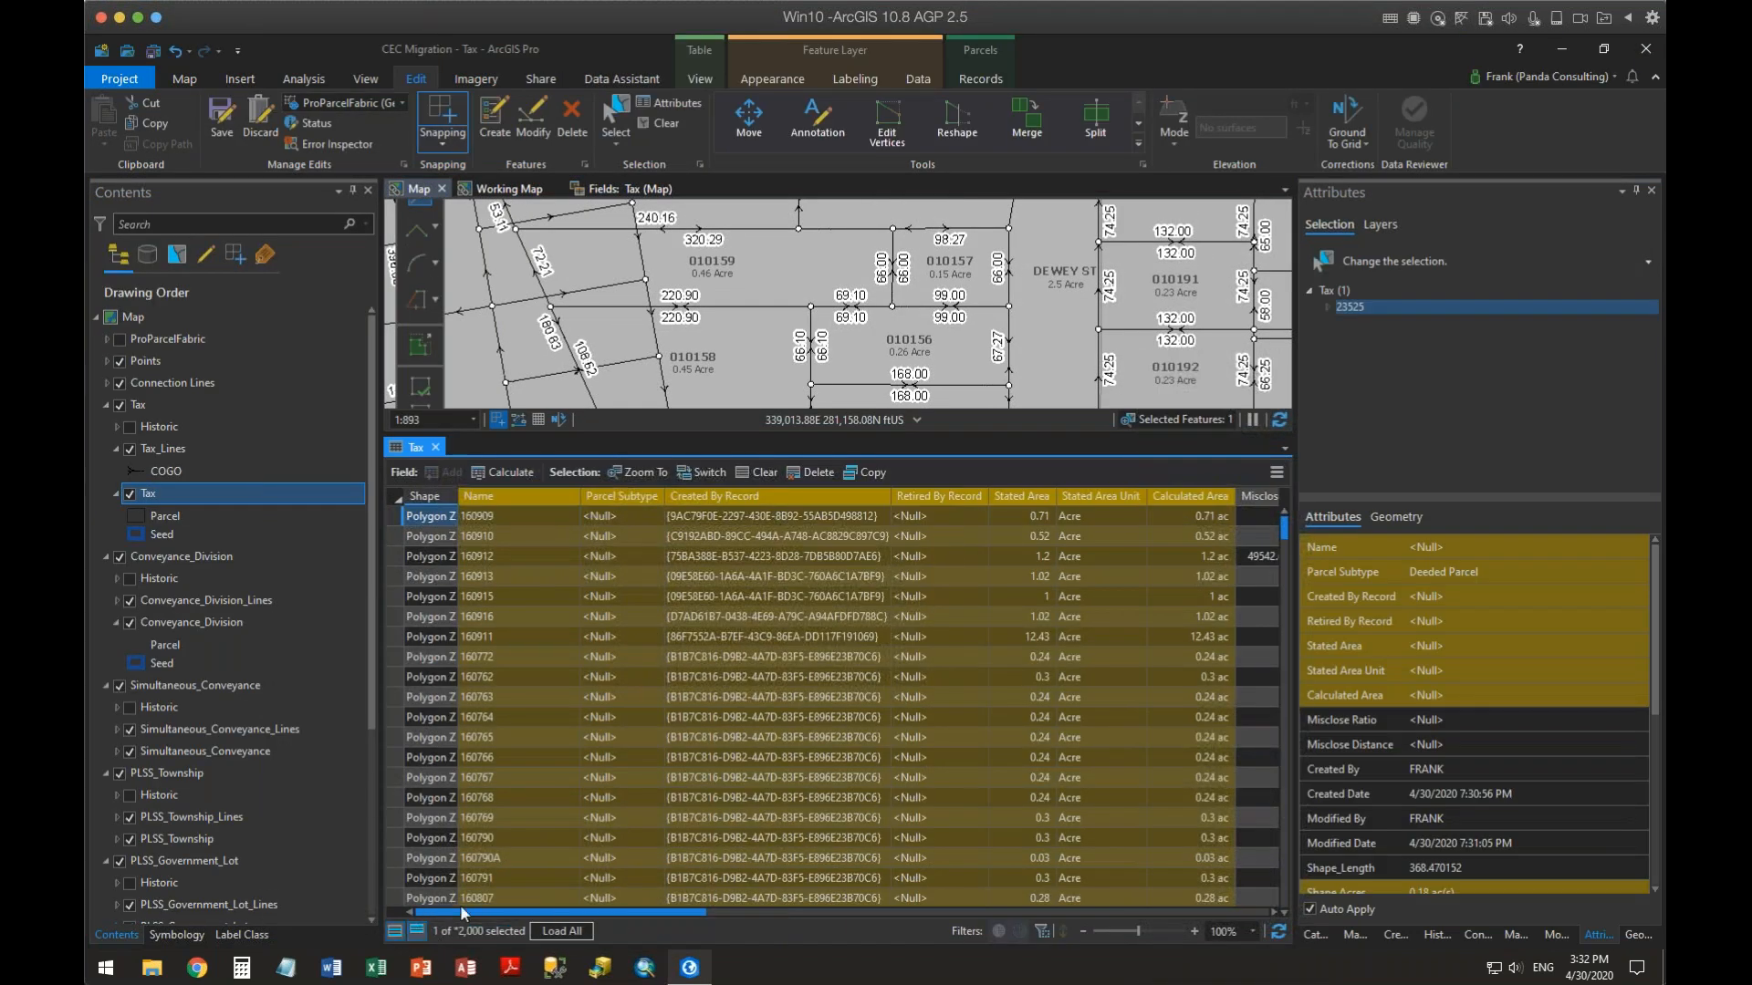
left_click(417, 931)
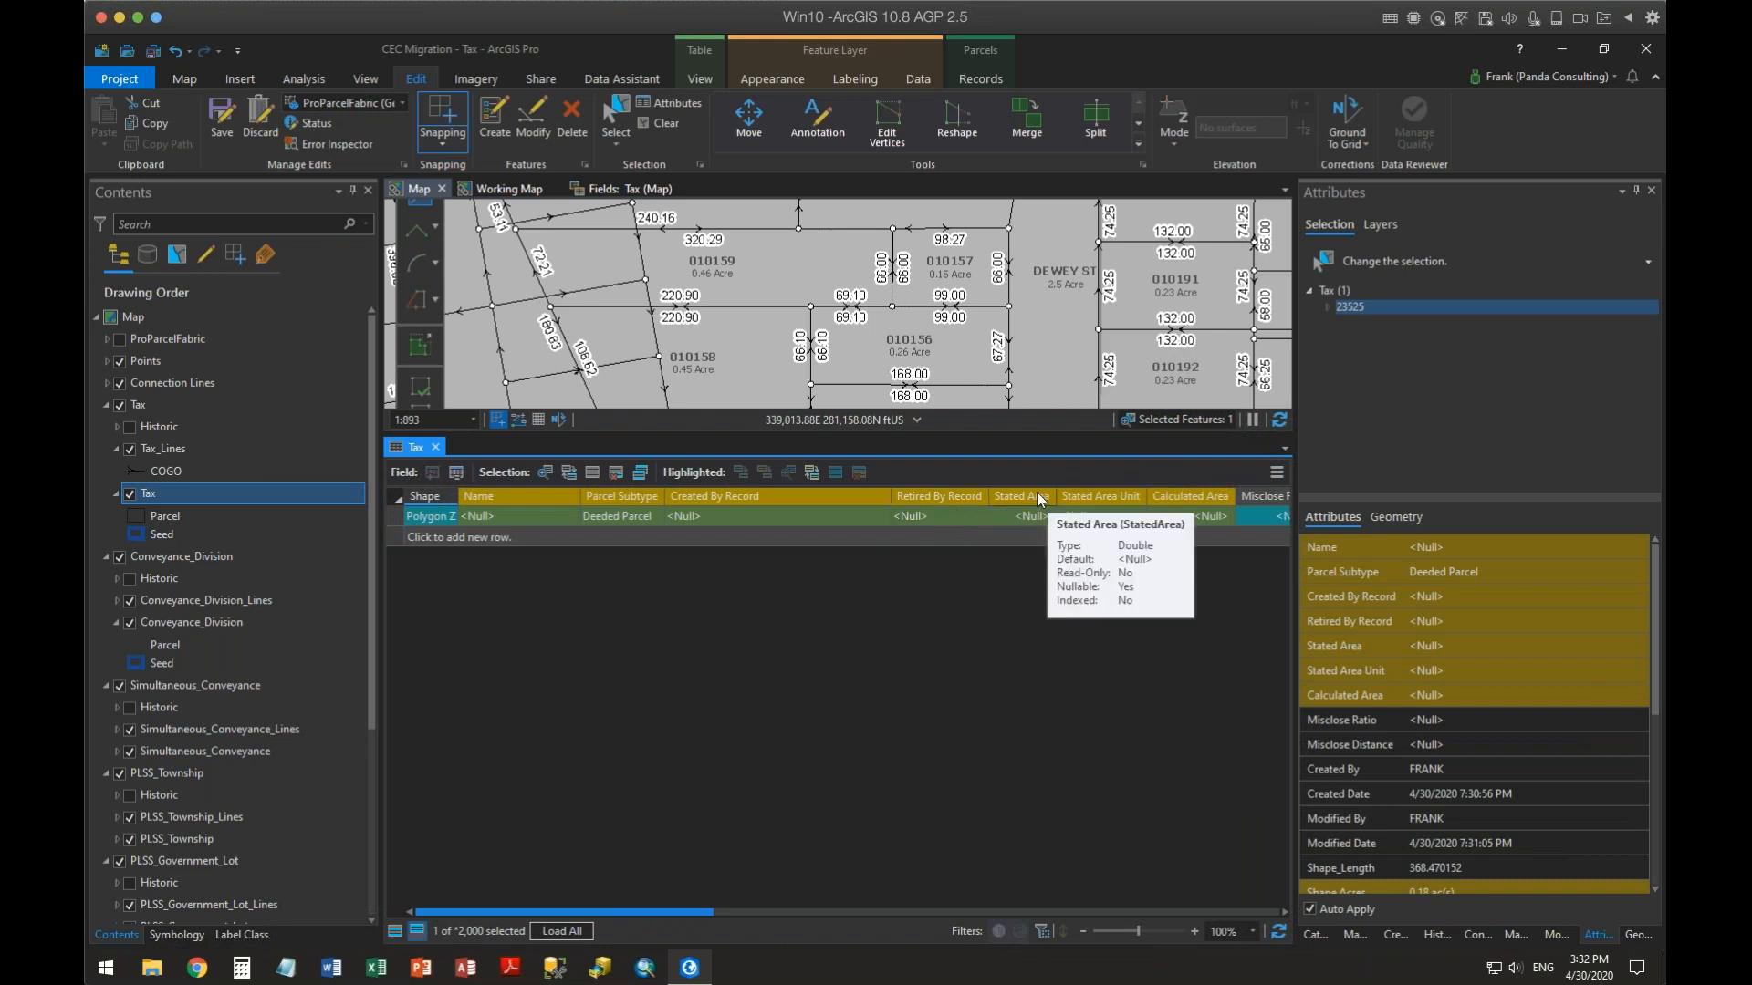
Open Calculate Field for the Calculated Area column and set the expression type to Arcade
left_click(1175, 500)
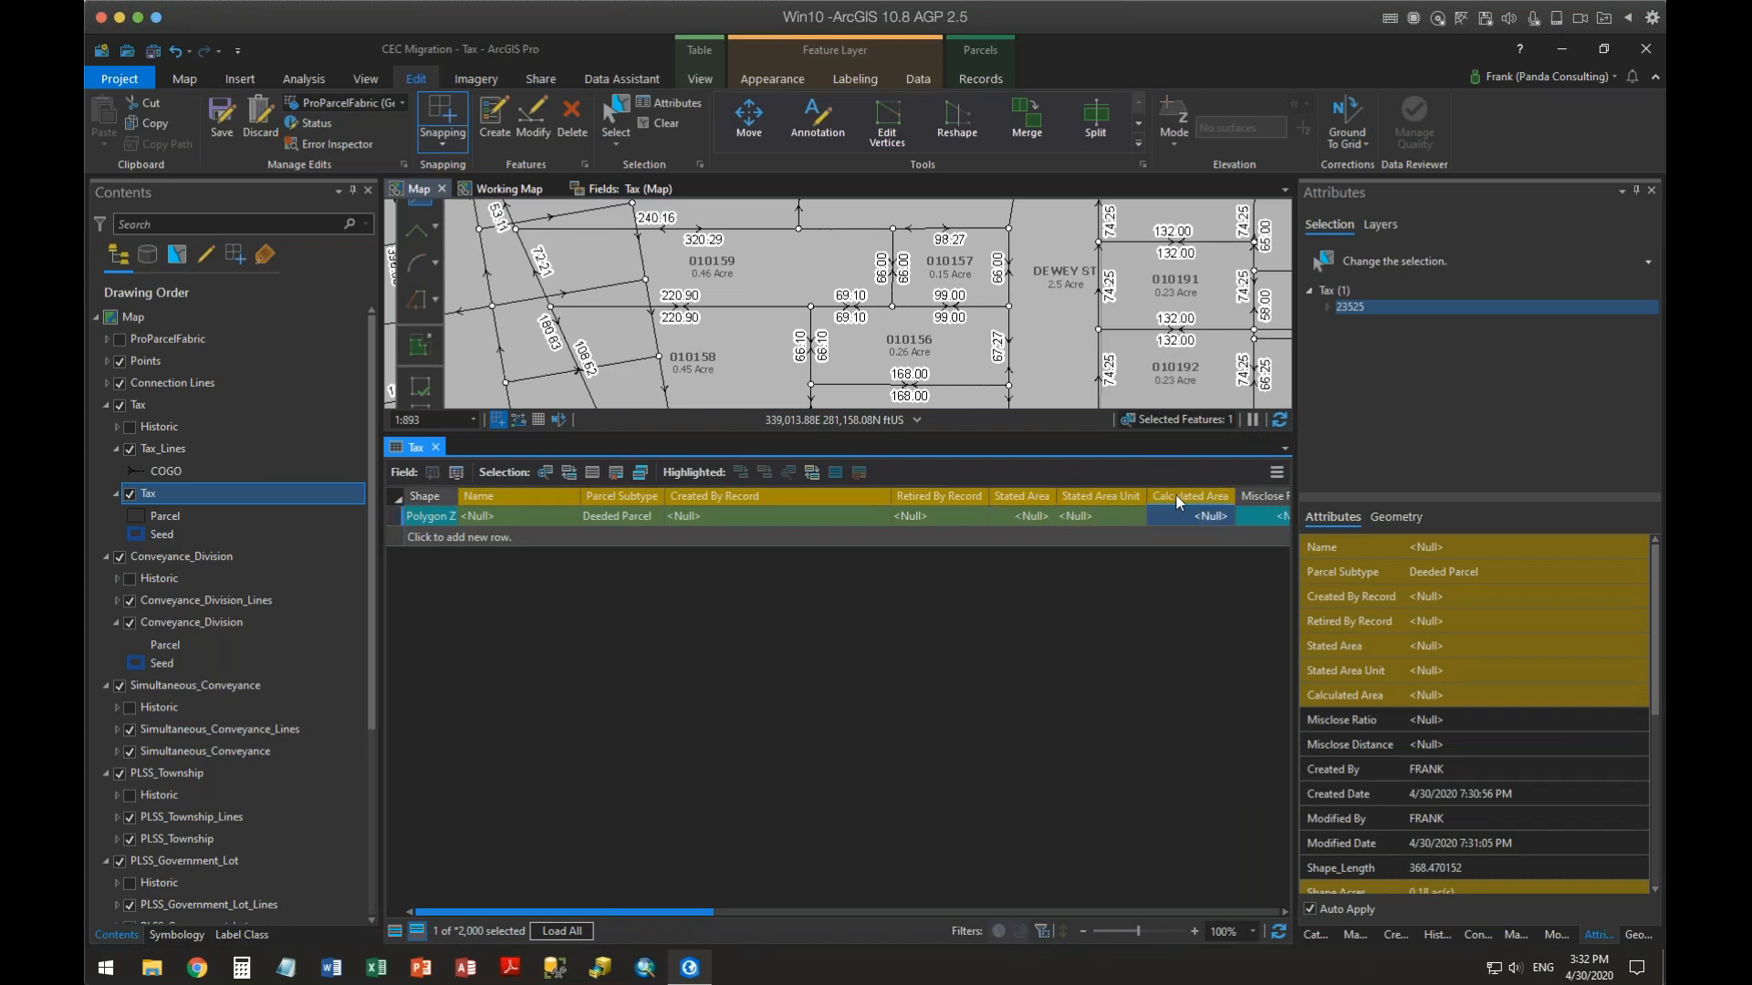
right_click(1175, 495)
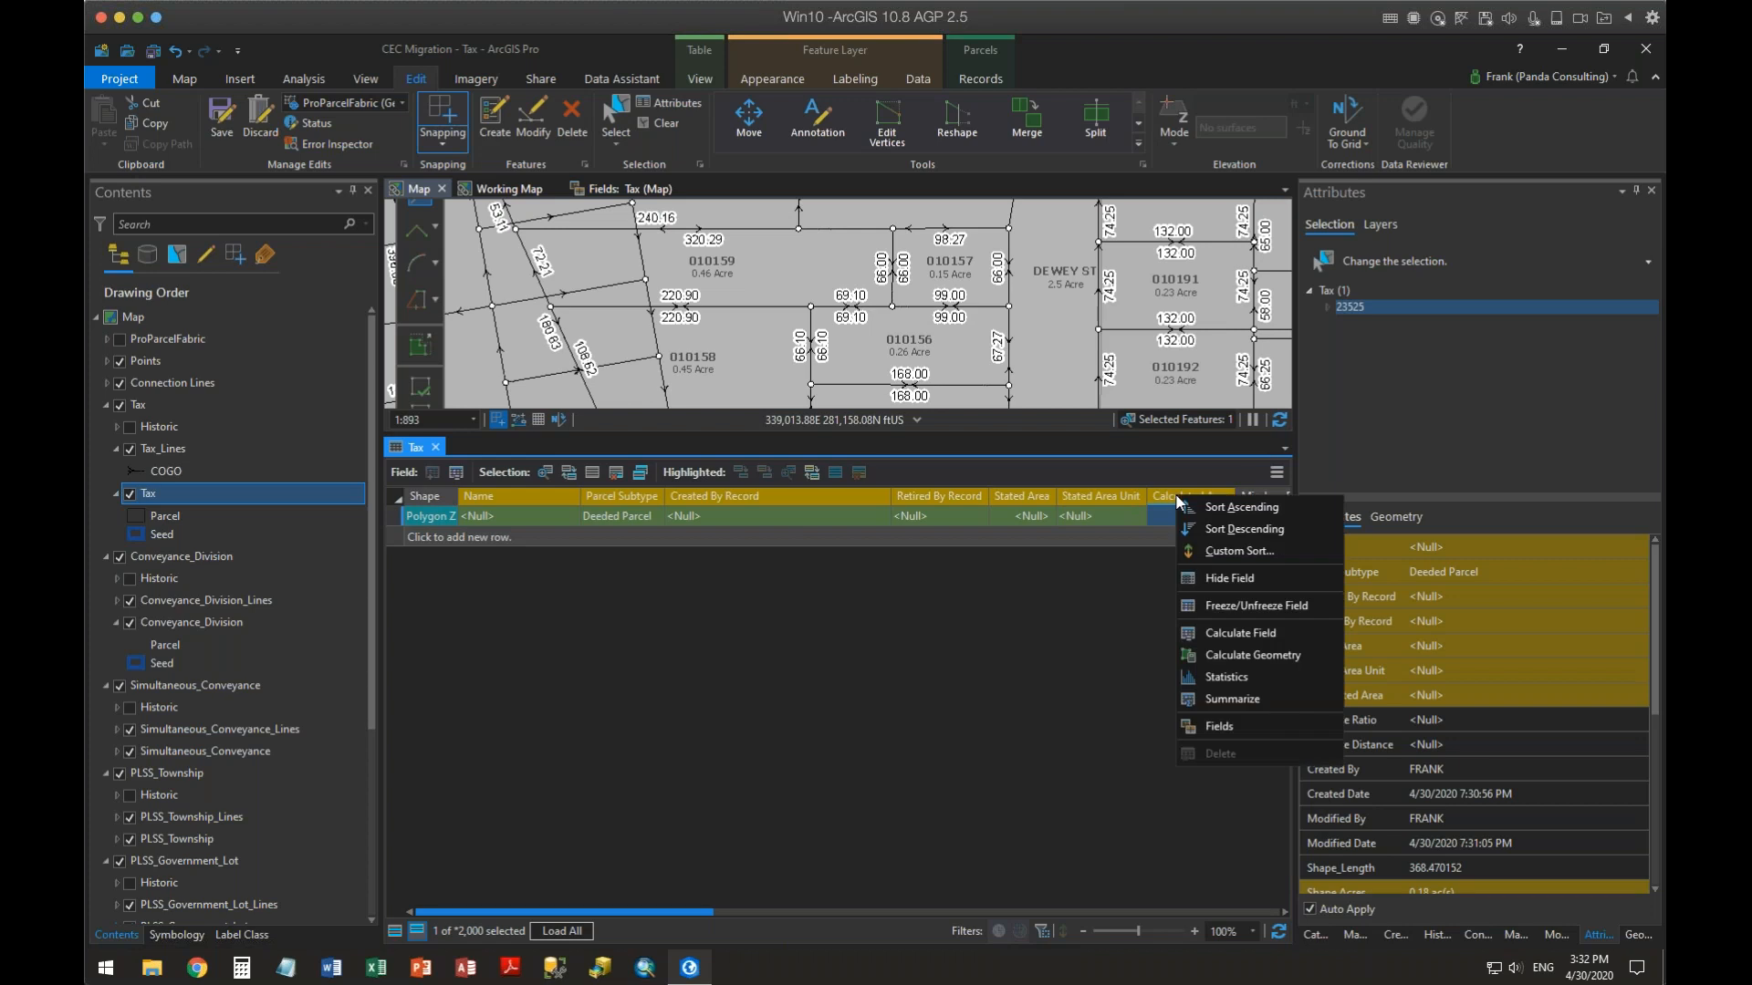
left_click(1223, 633)
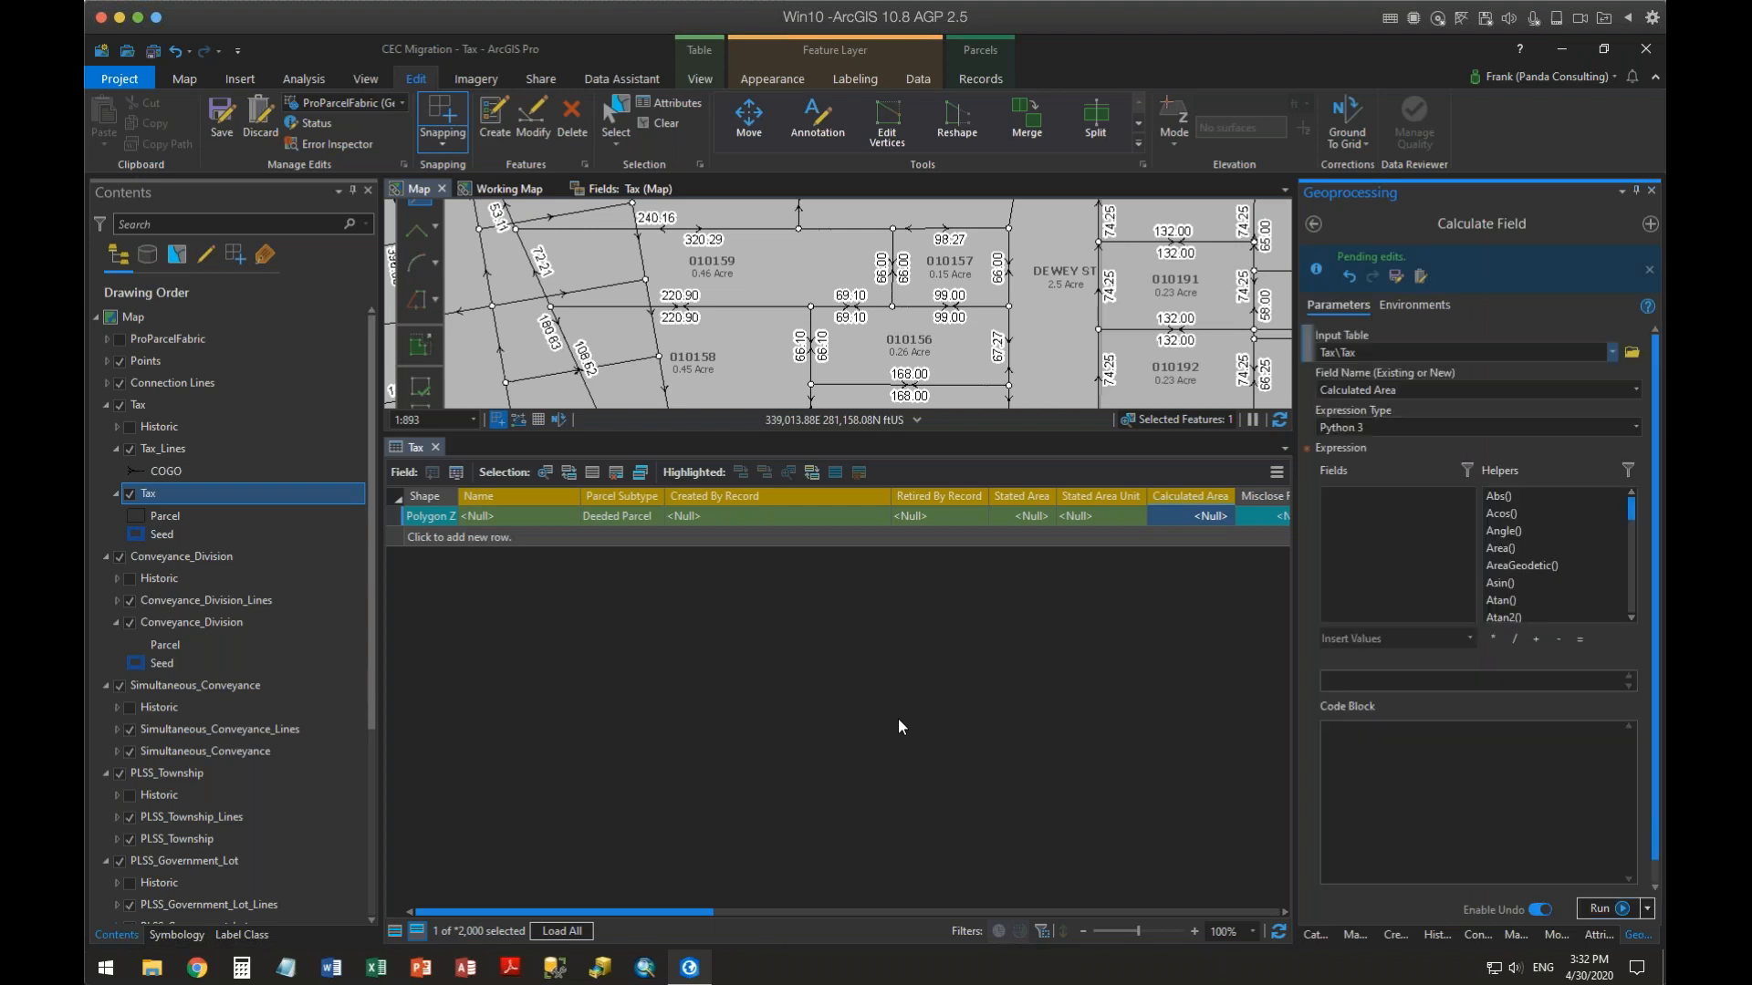
left_click(1632, 429)
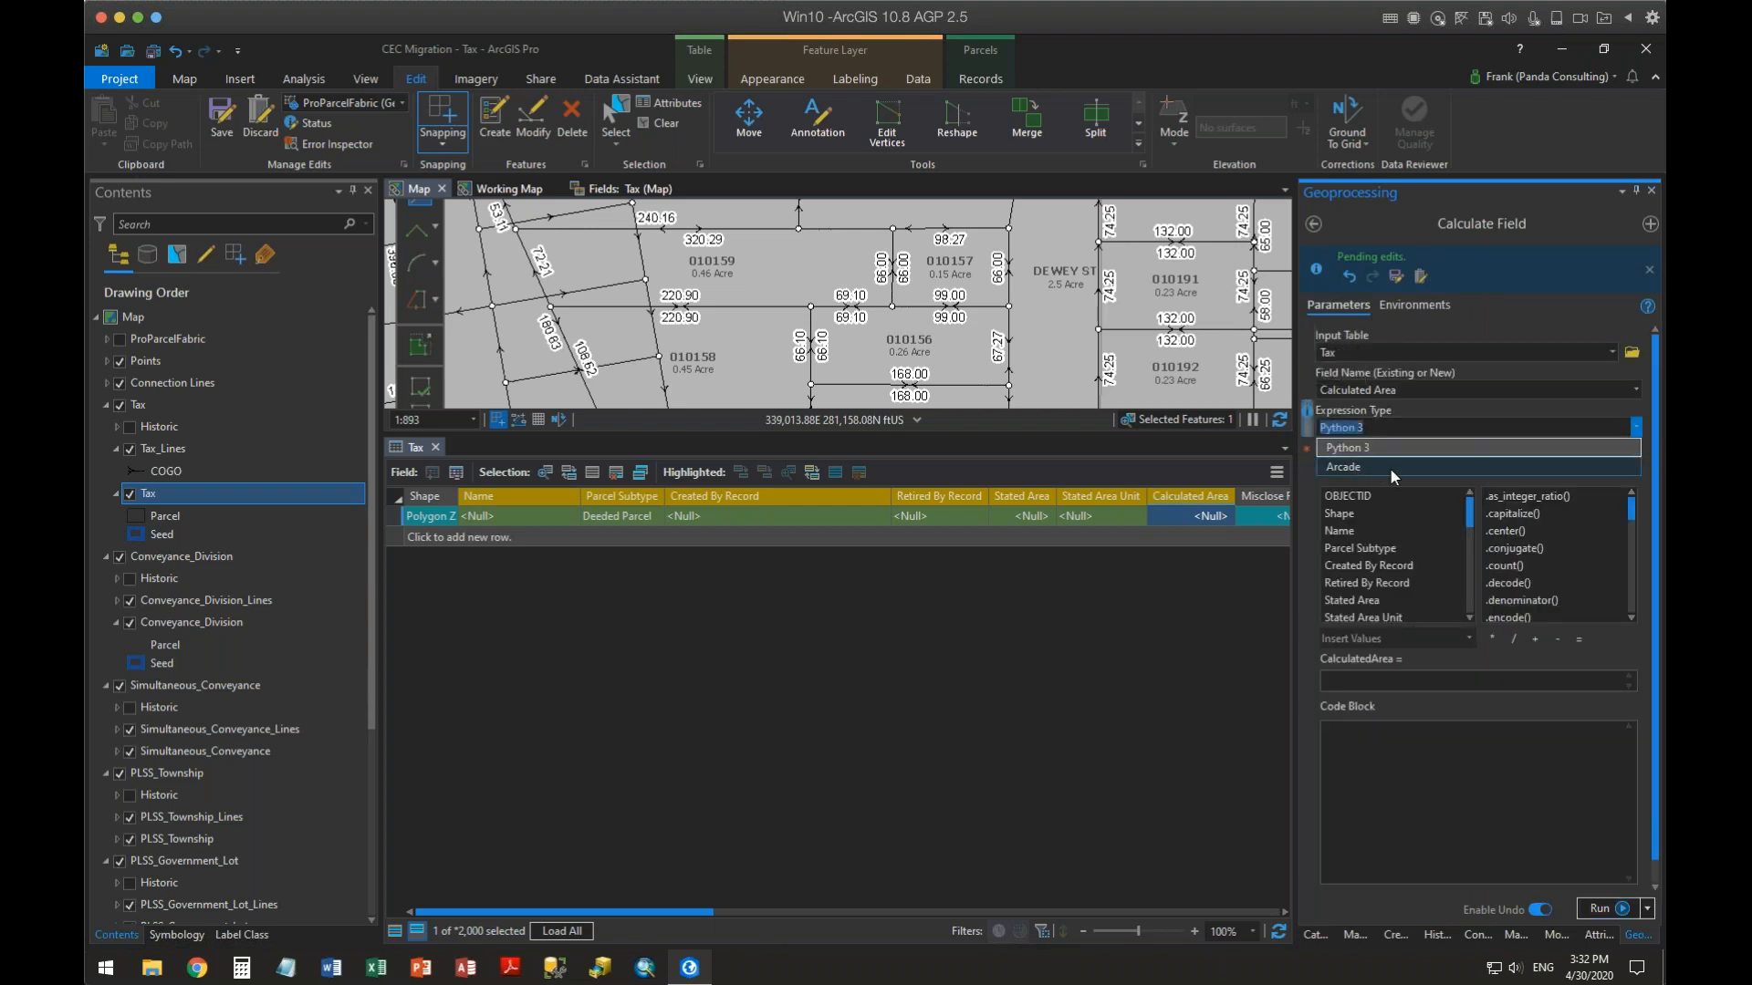
left_click(1389, 467)
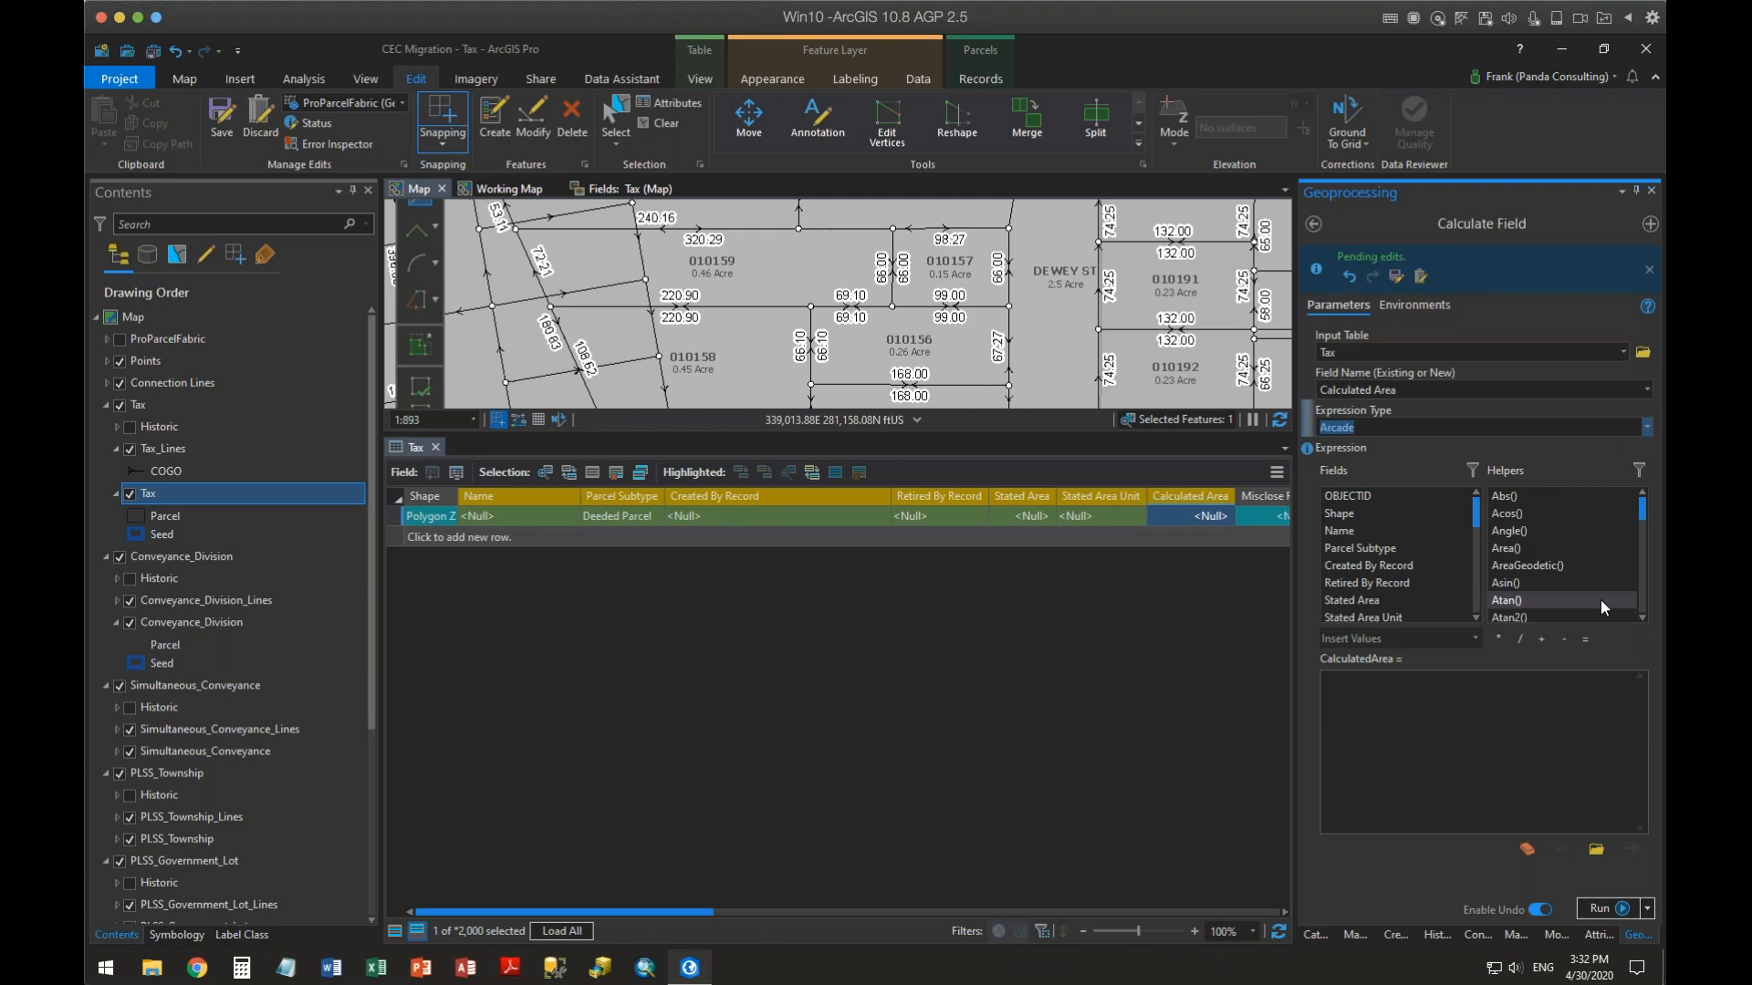
Enter the expression Area($feature,"acres"), validate it and run the calculation
left_click(1403, 713)
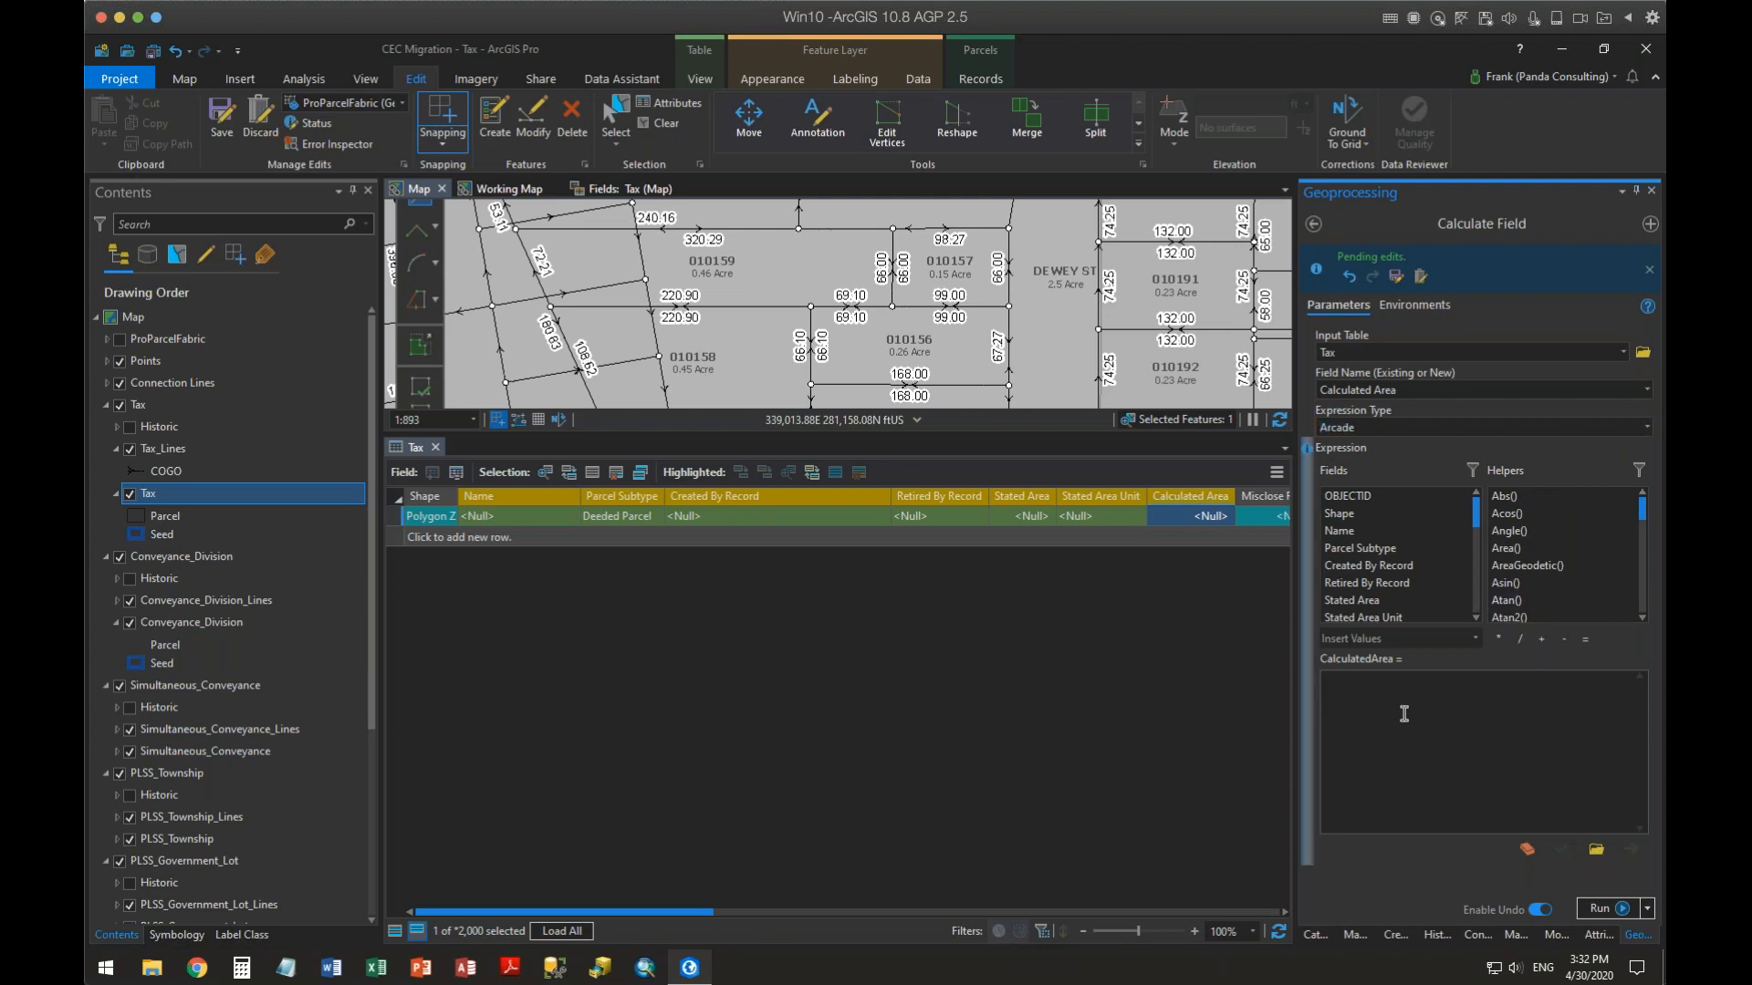
type("Area")
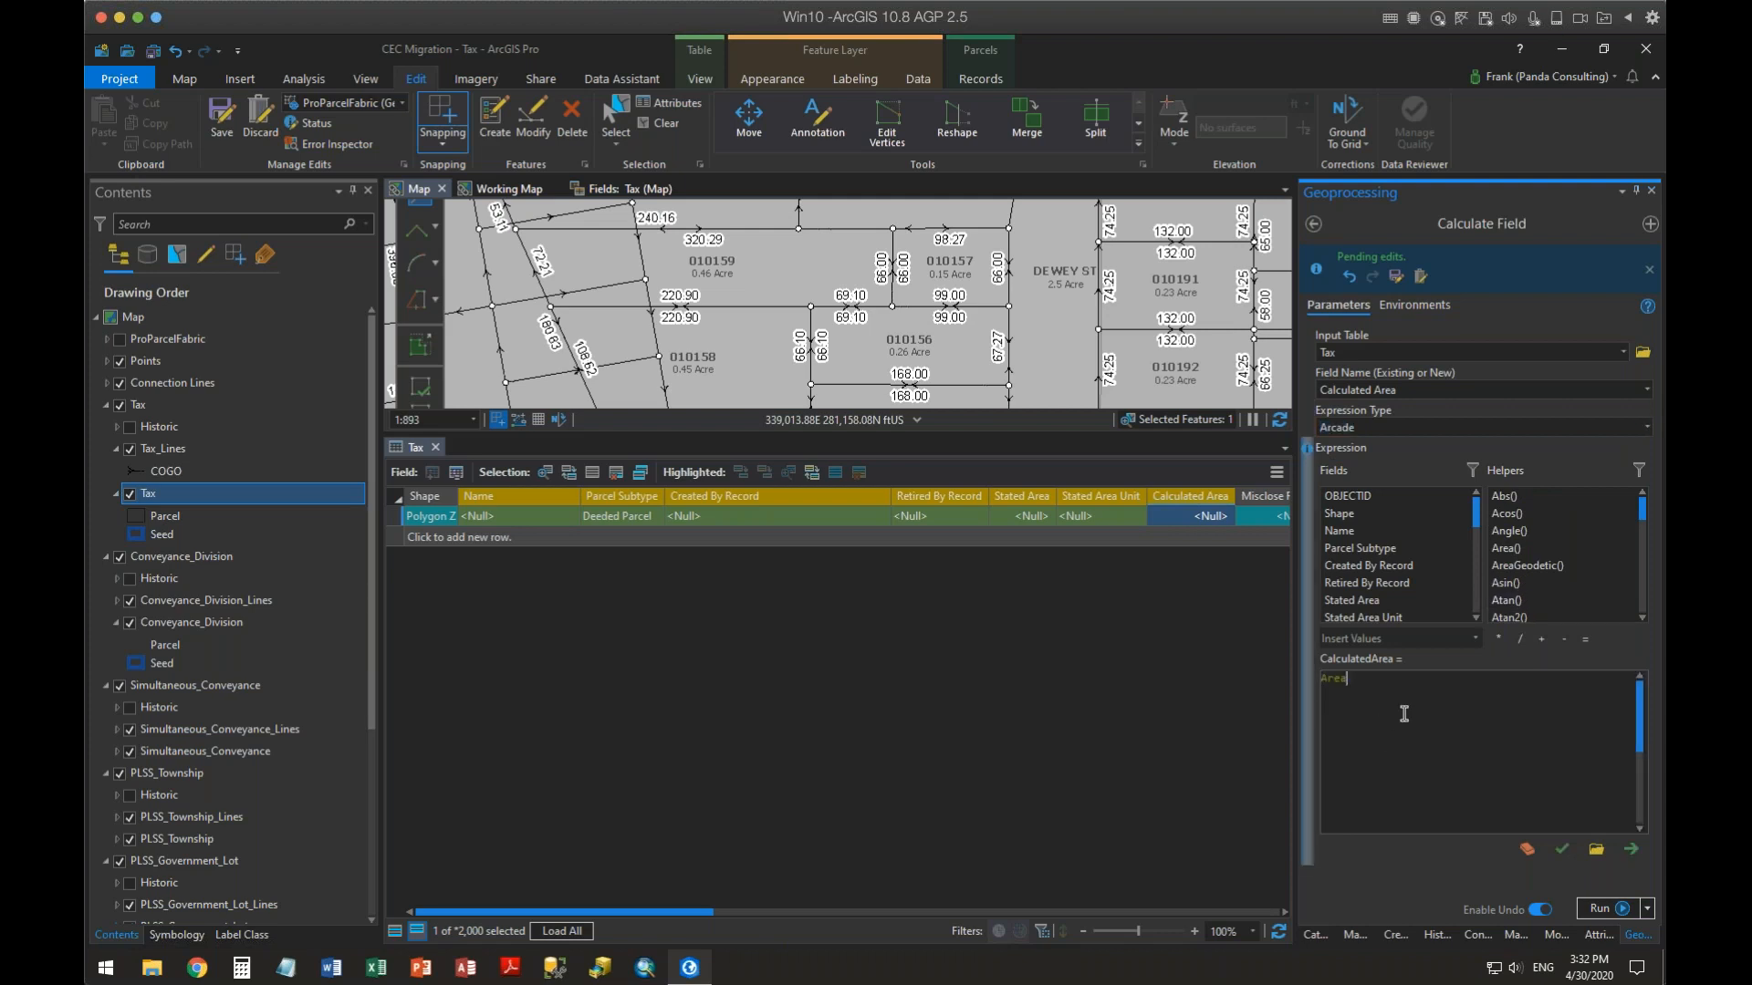
type("($feature")
type(",")
type("'acres'")
type("\"acres")
left_click(1563, 850)
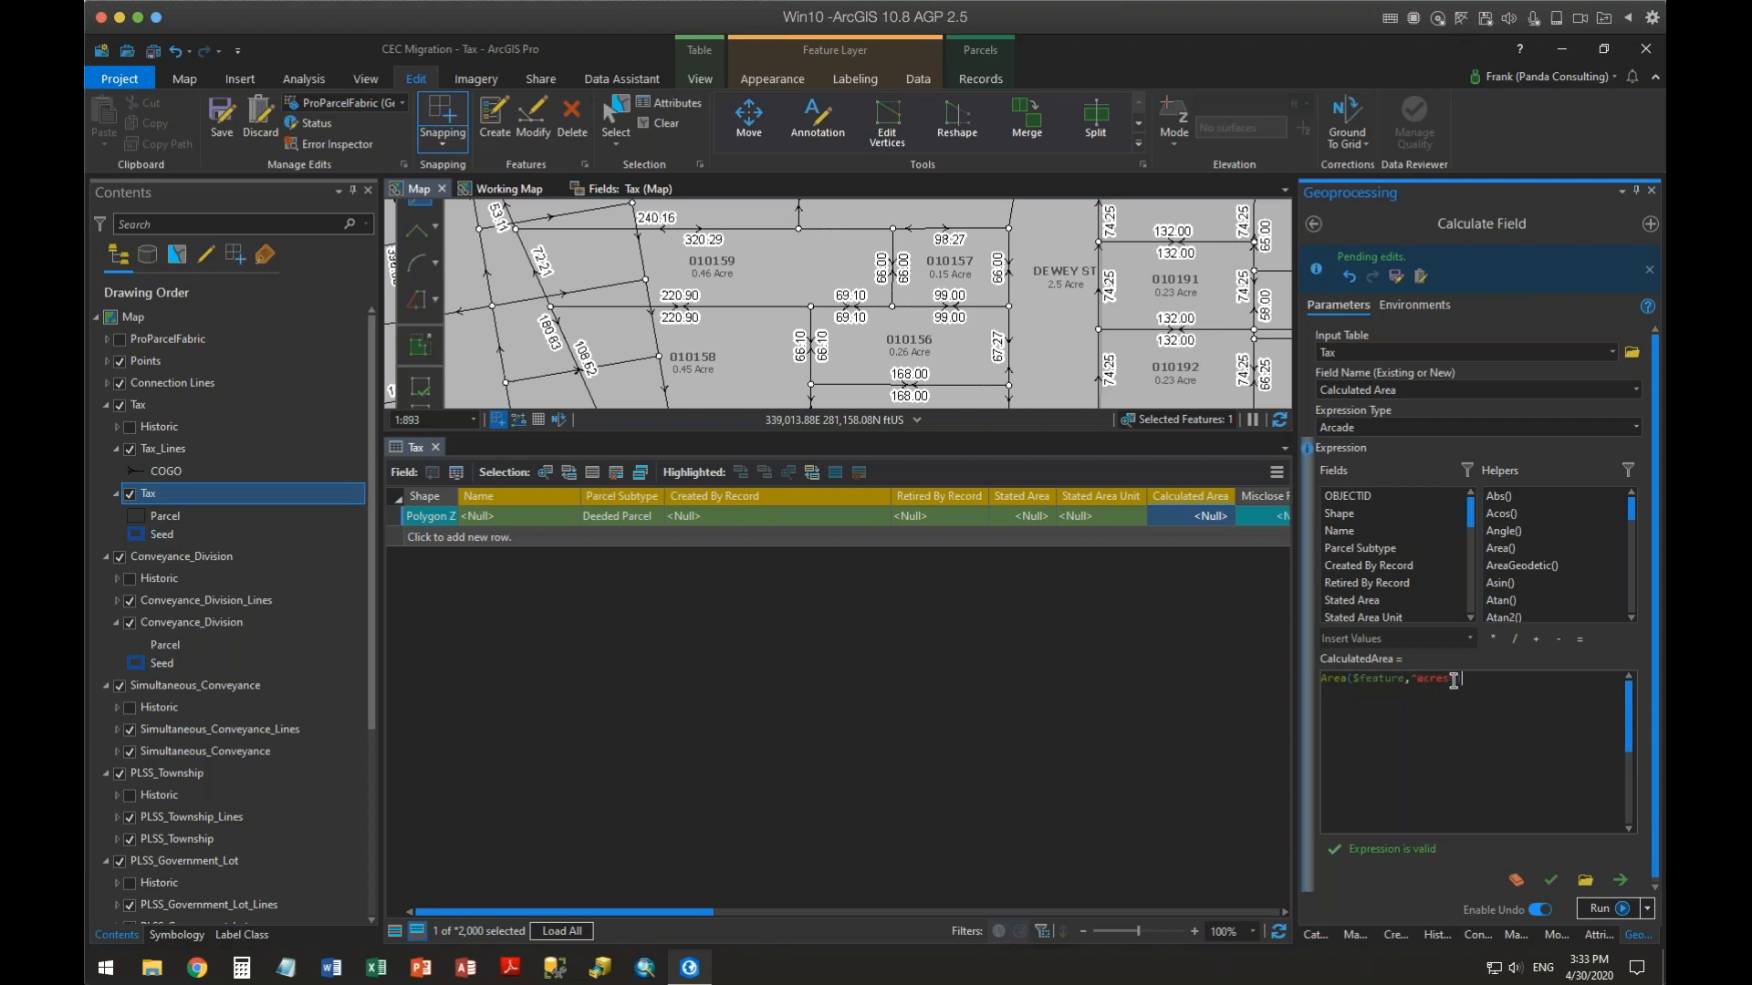
left_click(1597, 909)
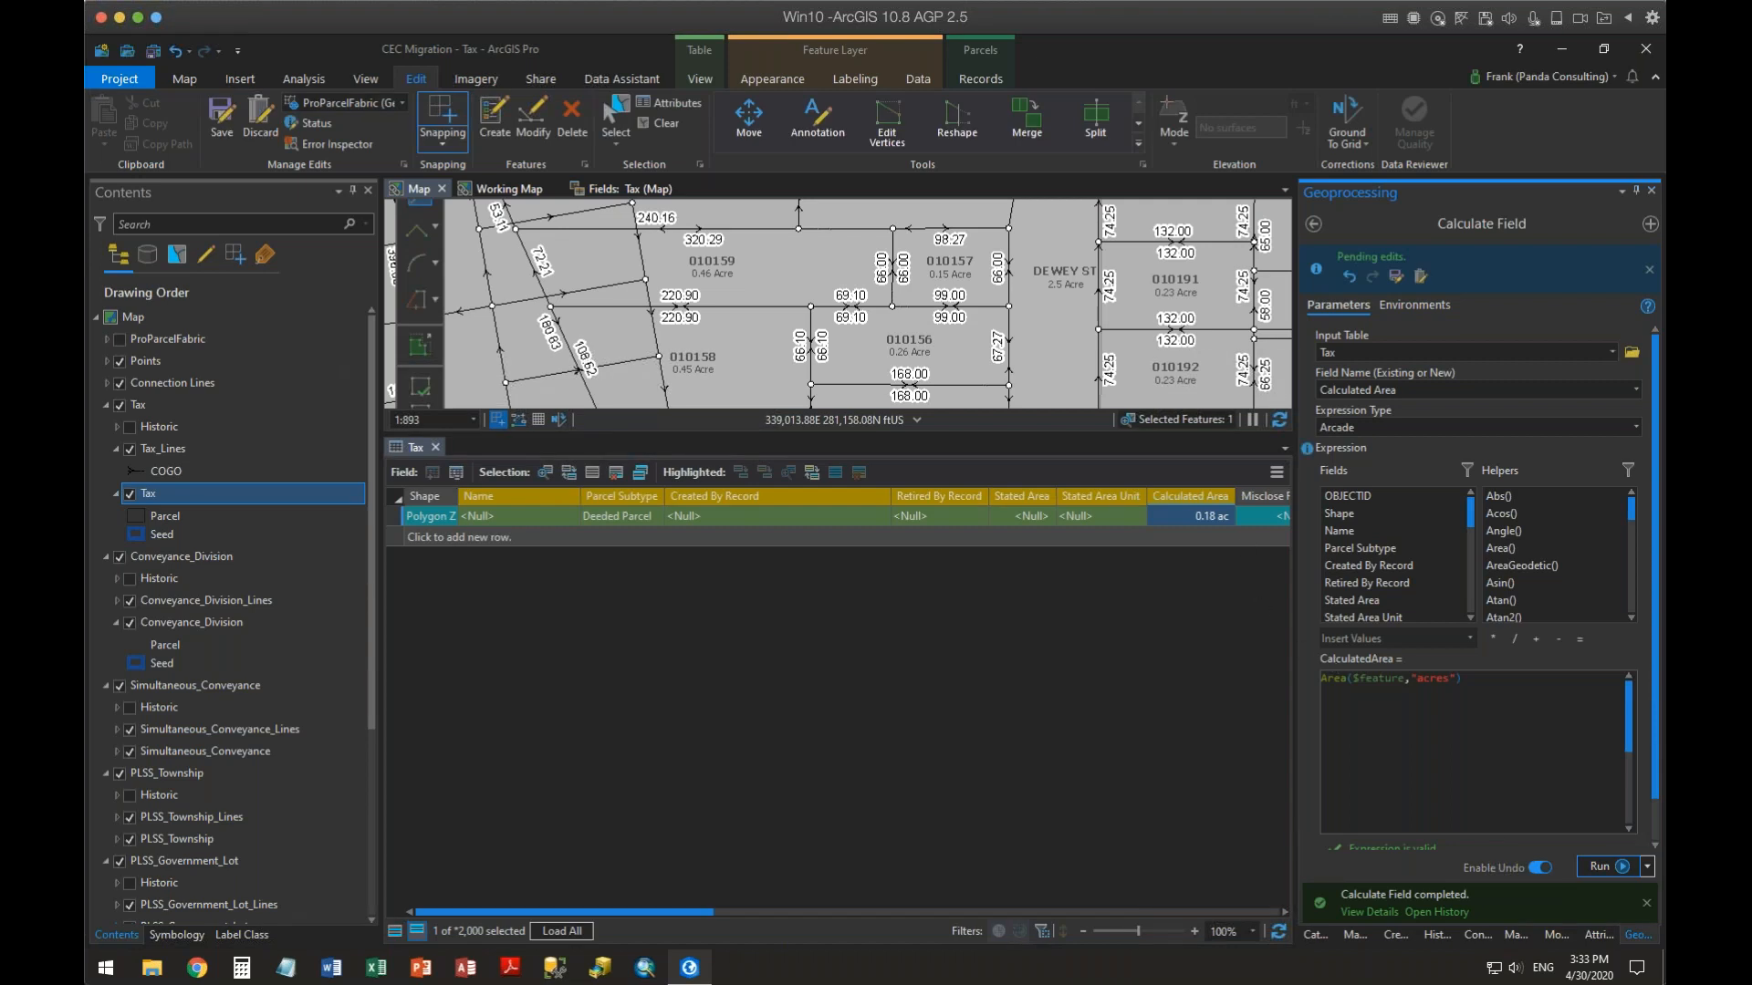
Try changing the expression's area unit to "square feet" and validate it
left_click_drag(1416, 677, 1460, 677)
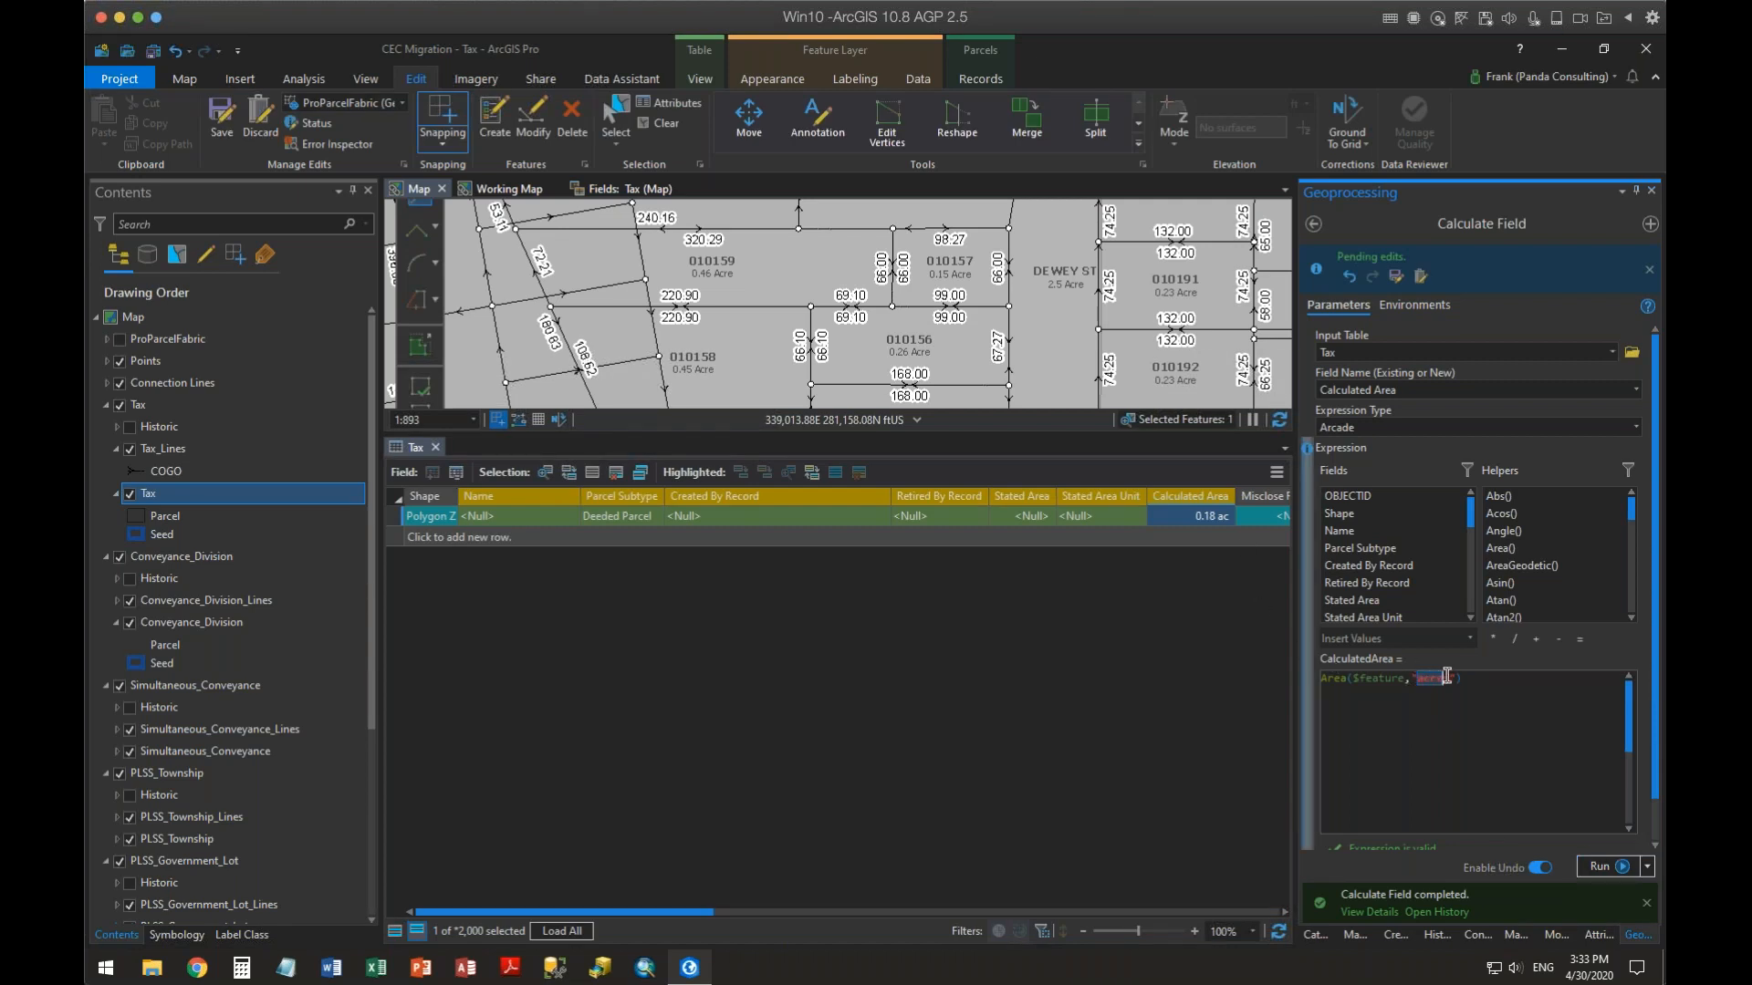
type("sq feet")
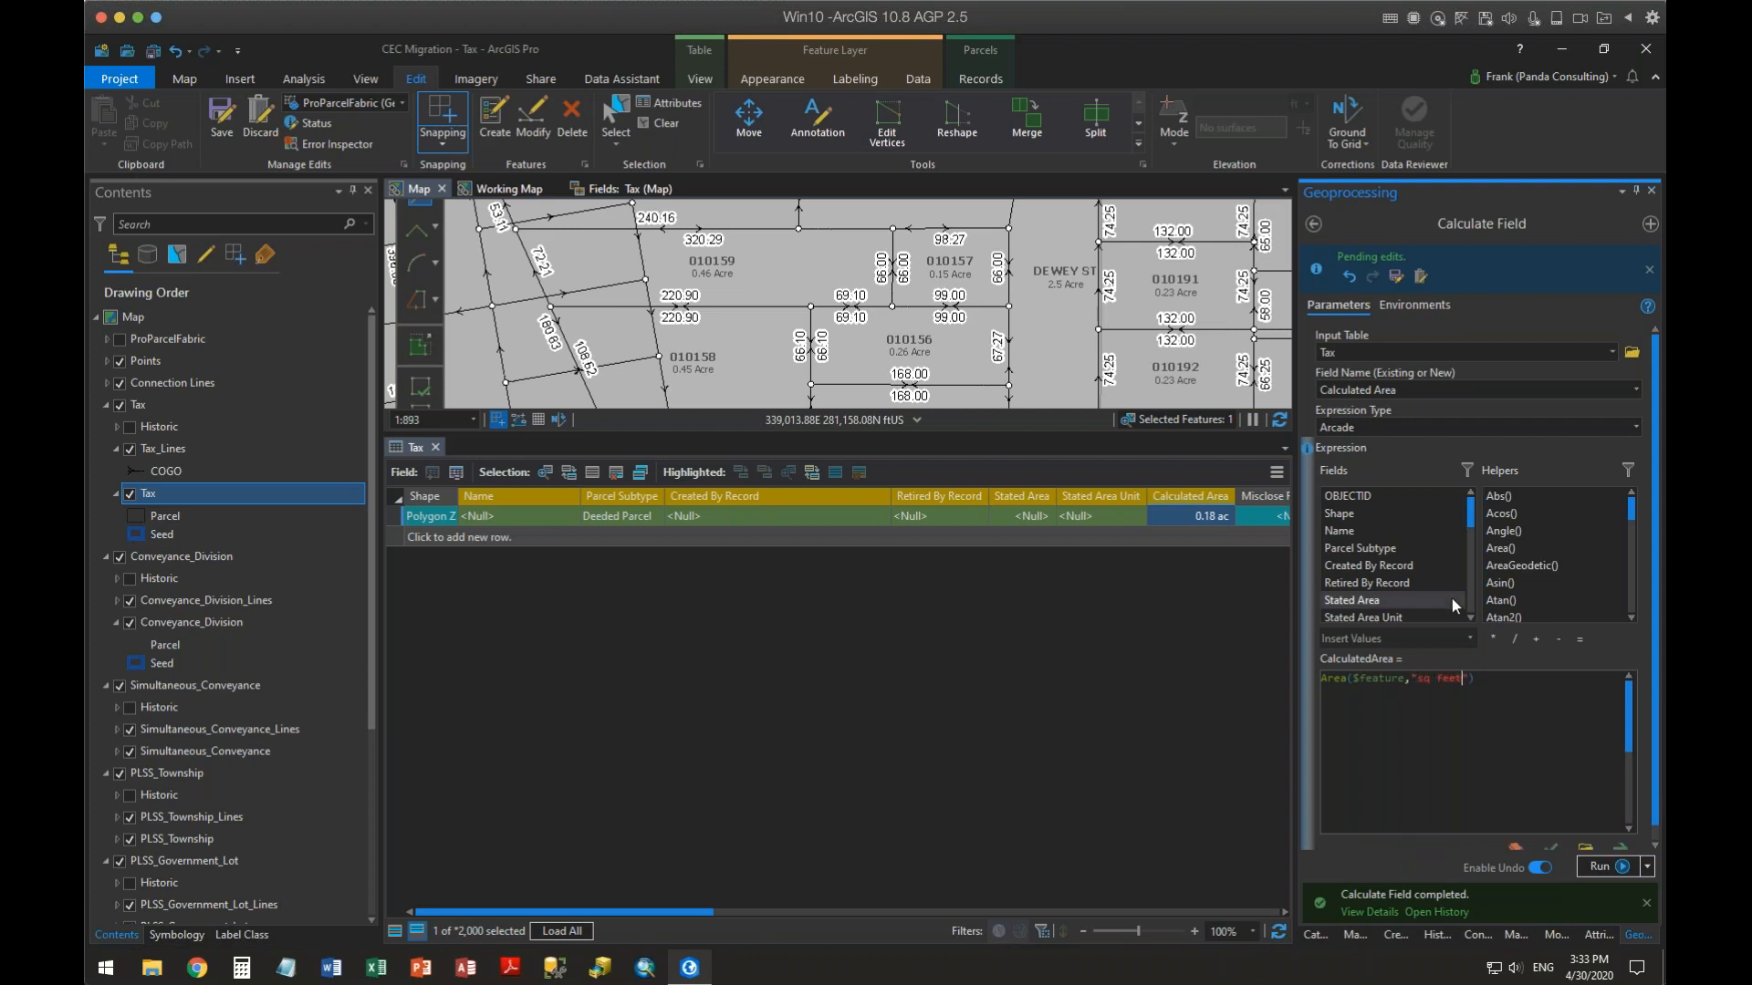
scroll(1554, 857, "down", 1)
left_click(1550, 837)
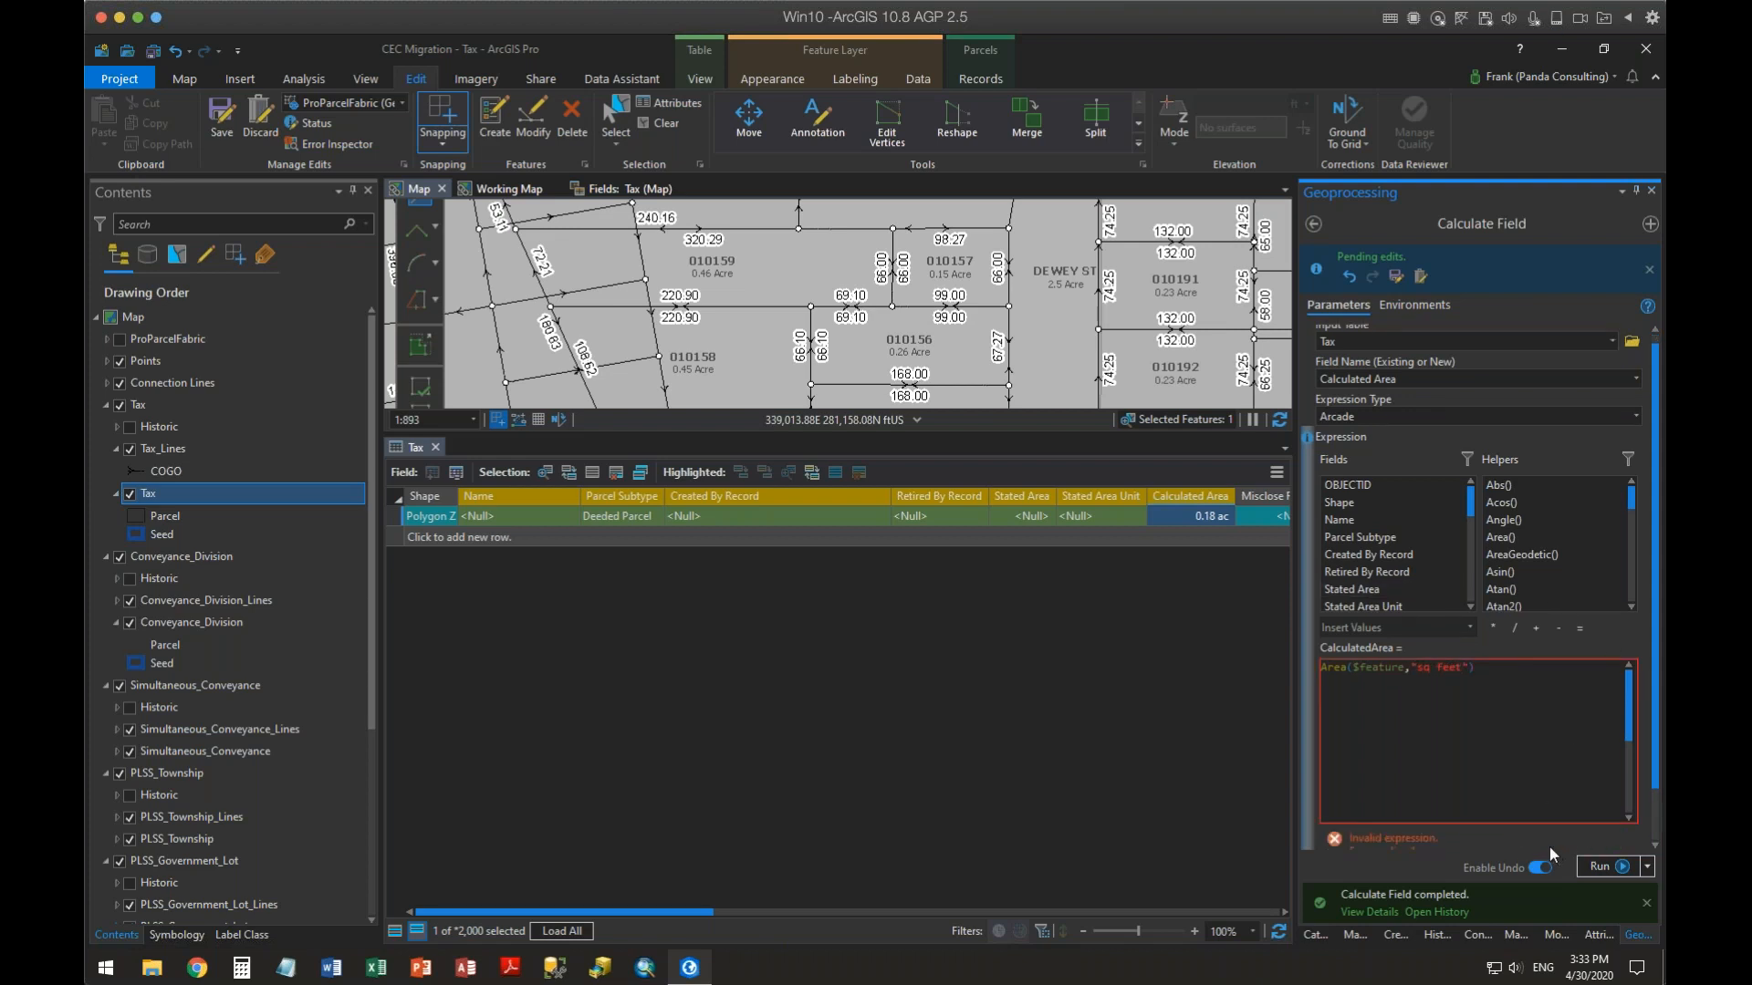
left_click(1429, 670)
type("uare")
scroll(1551, 840, "down", 1)
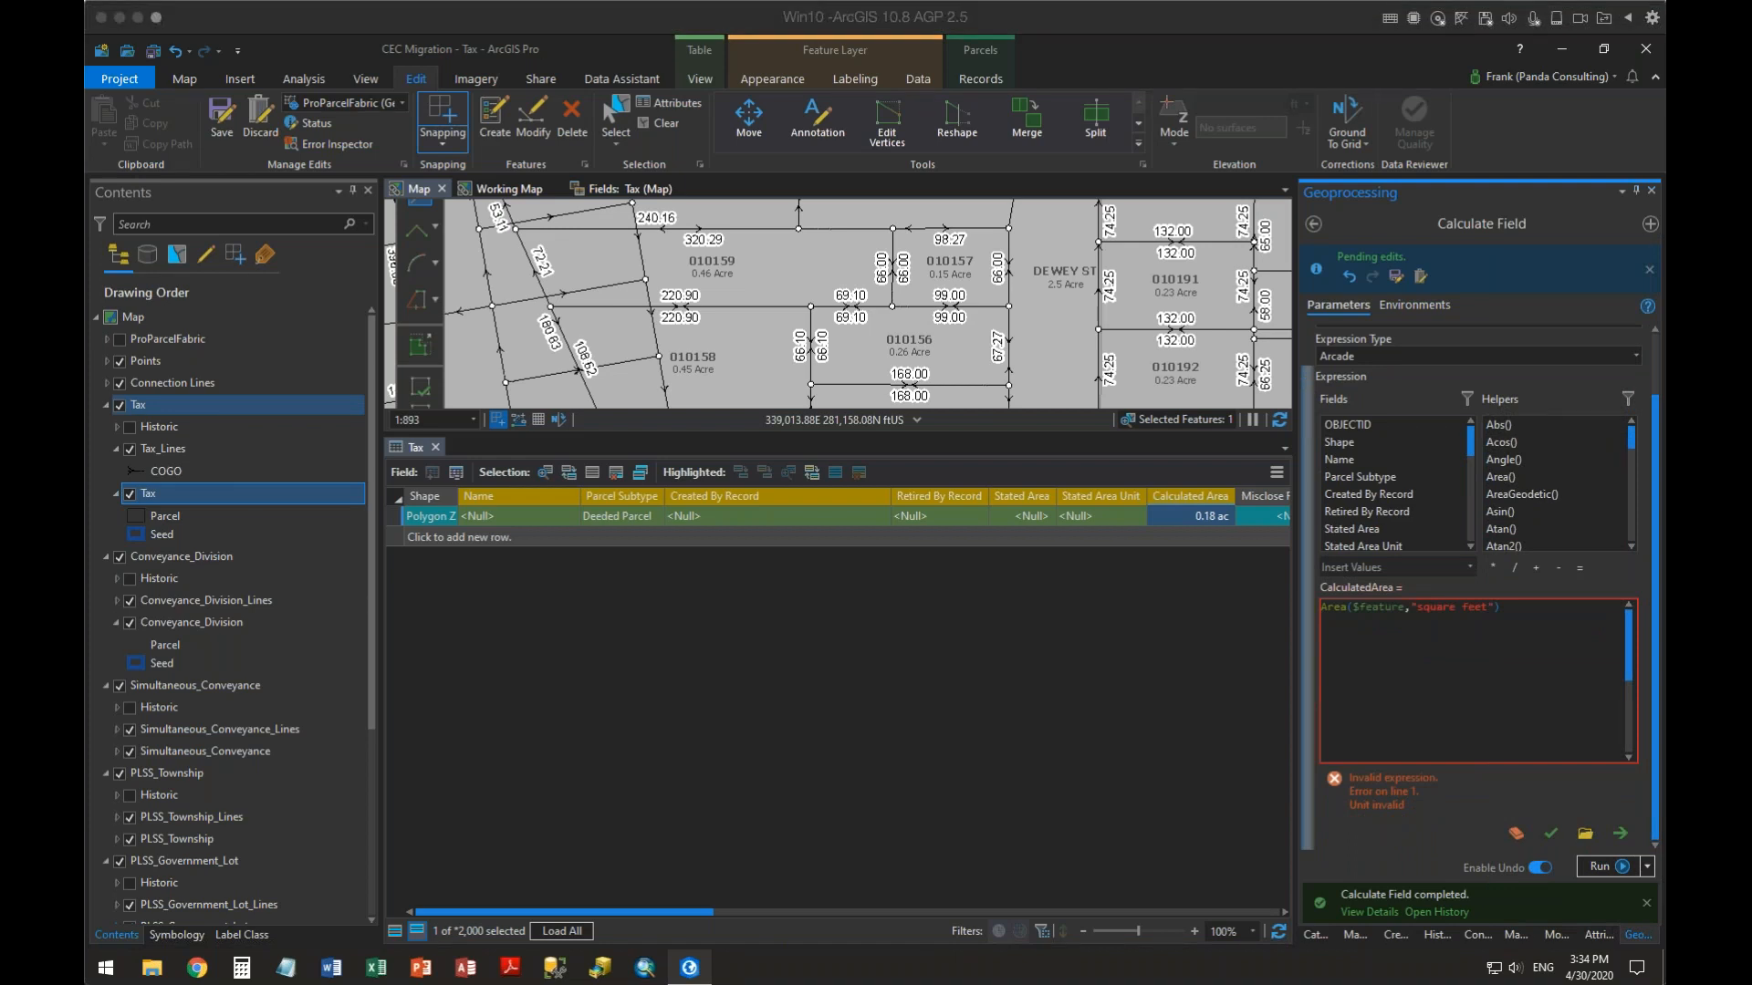
Change the expression's unit to "feet", validate it and run the calculation
left_click(1455, 607)
key("BackSpace")
key("BackSpace")
key("BackSpace")
key("BackSpace")
key("BackSpace")
key("BackSpace")
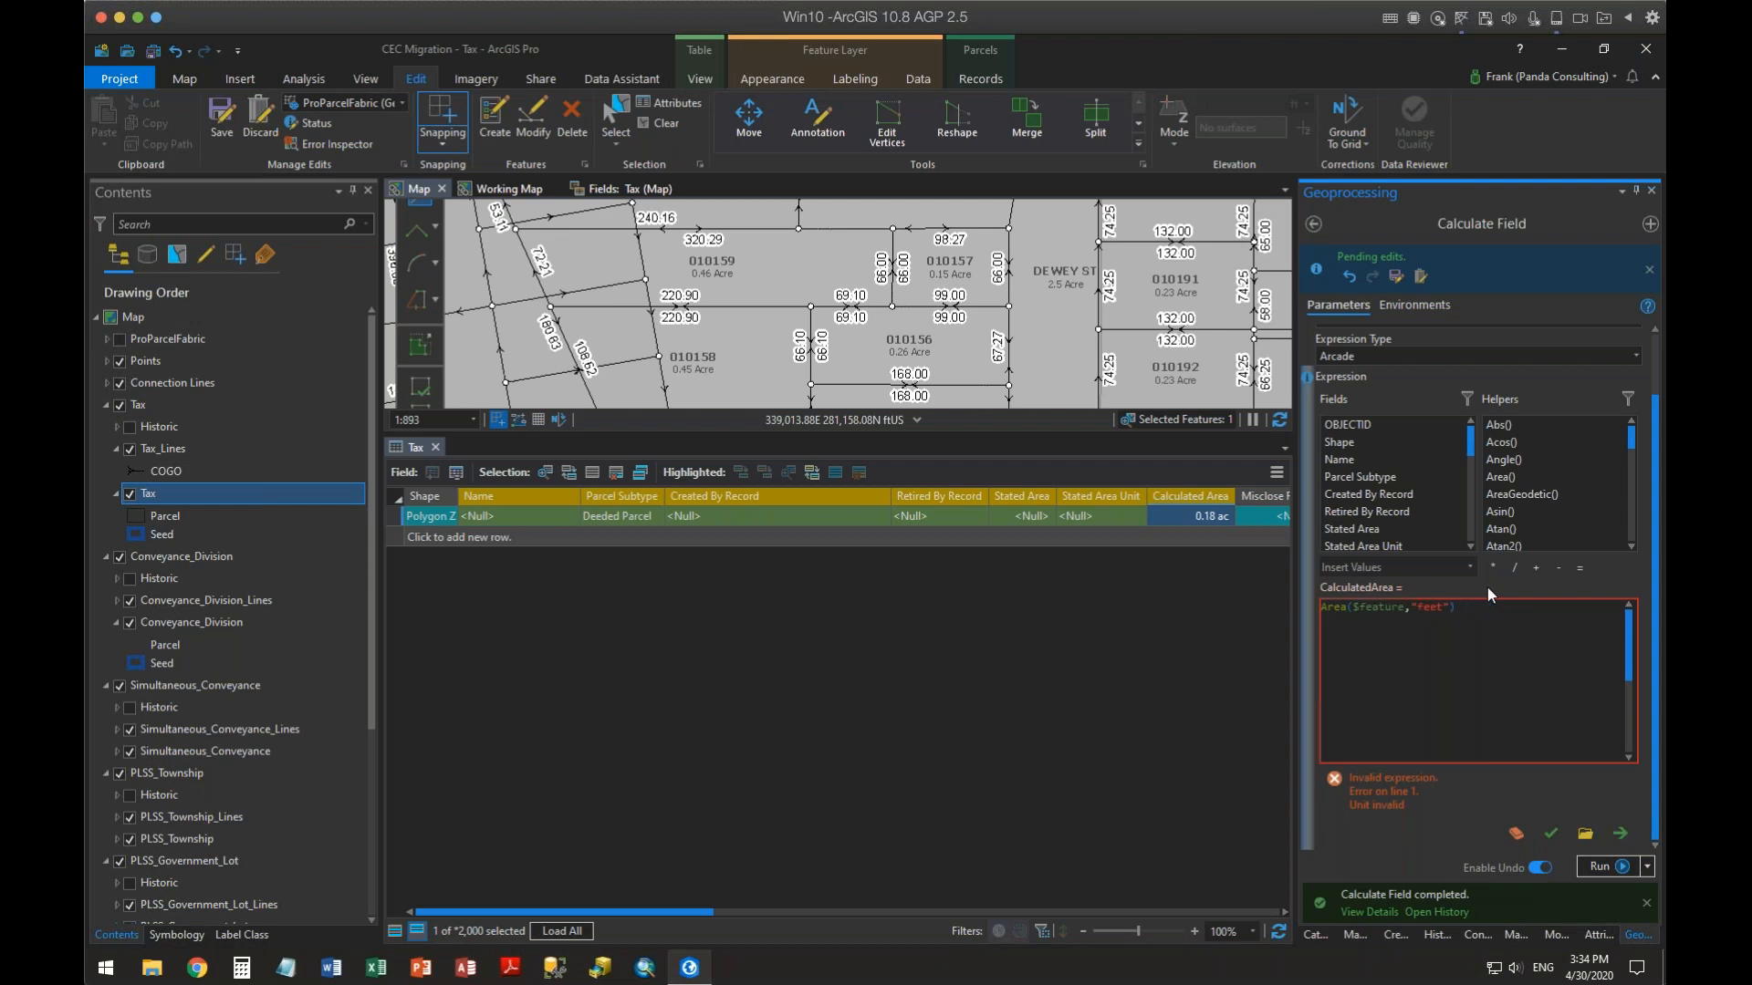
left_click(1550, 834)
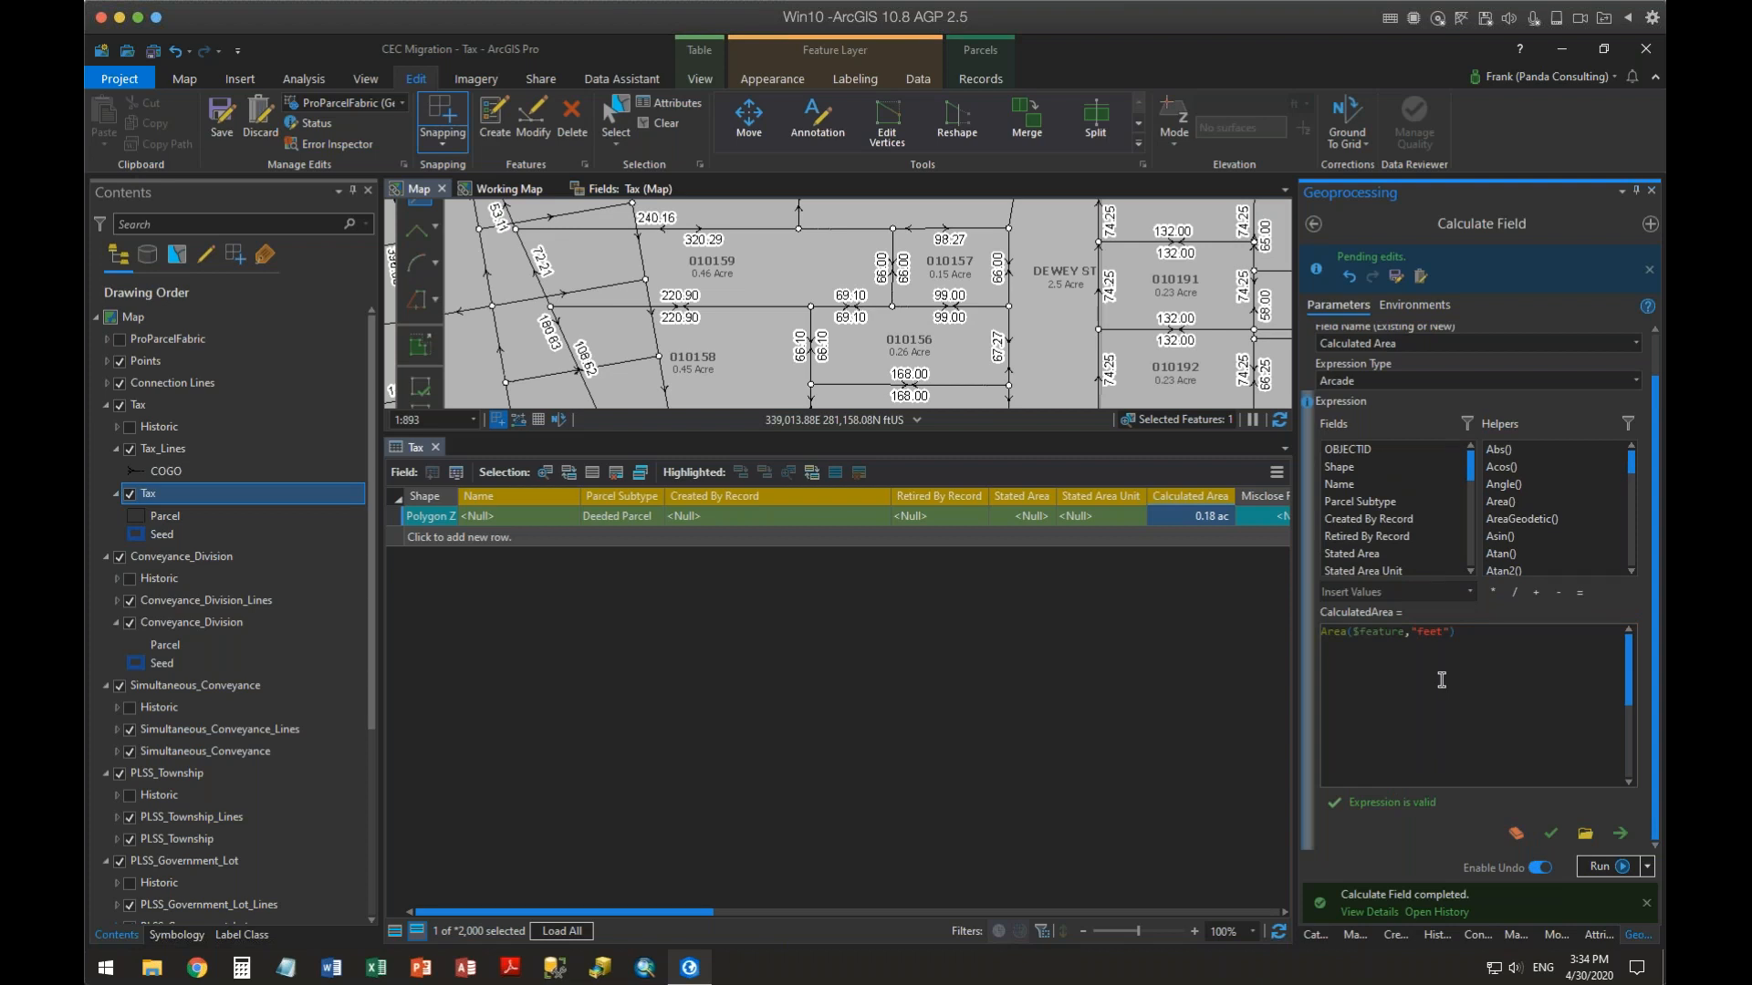
left_click(1609, 863)
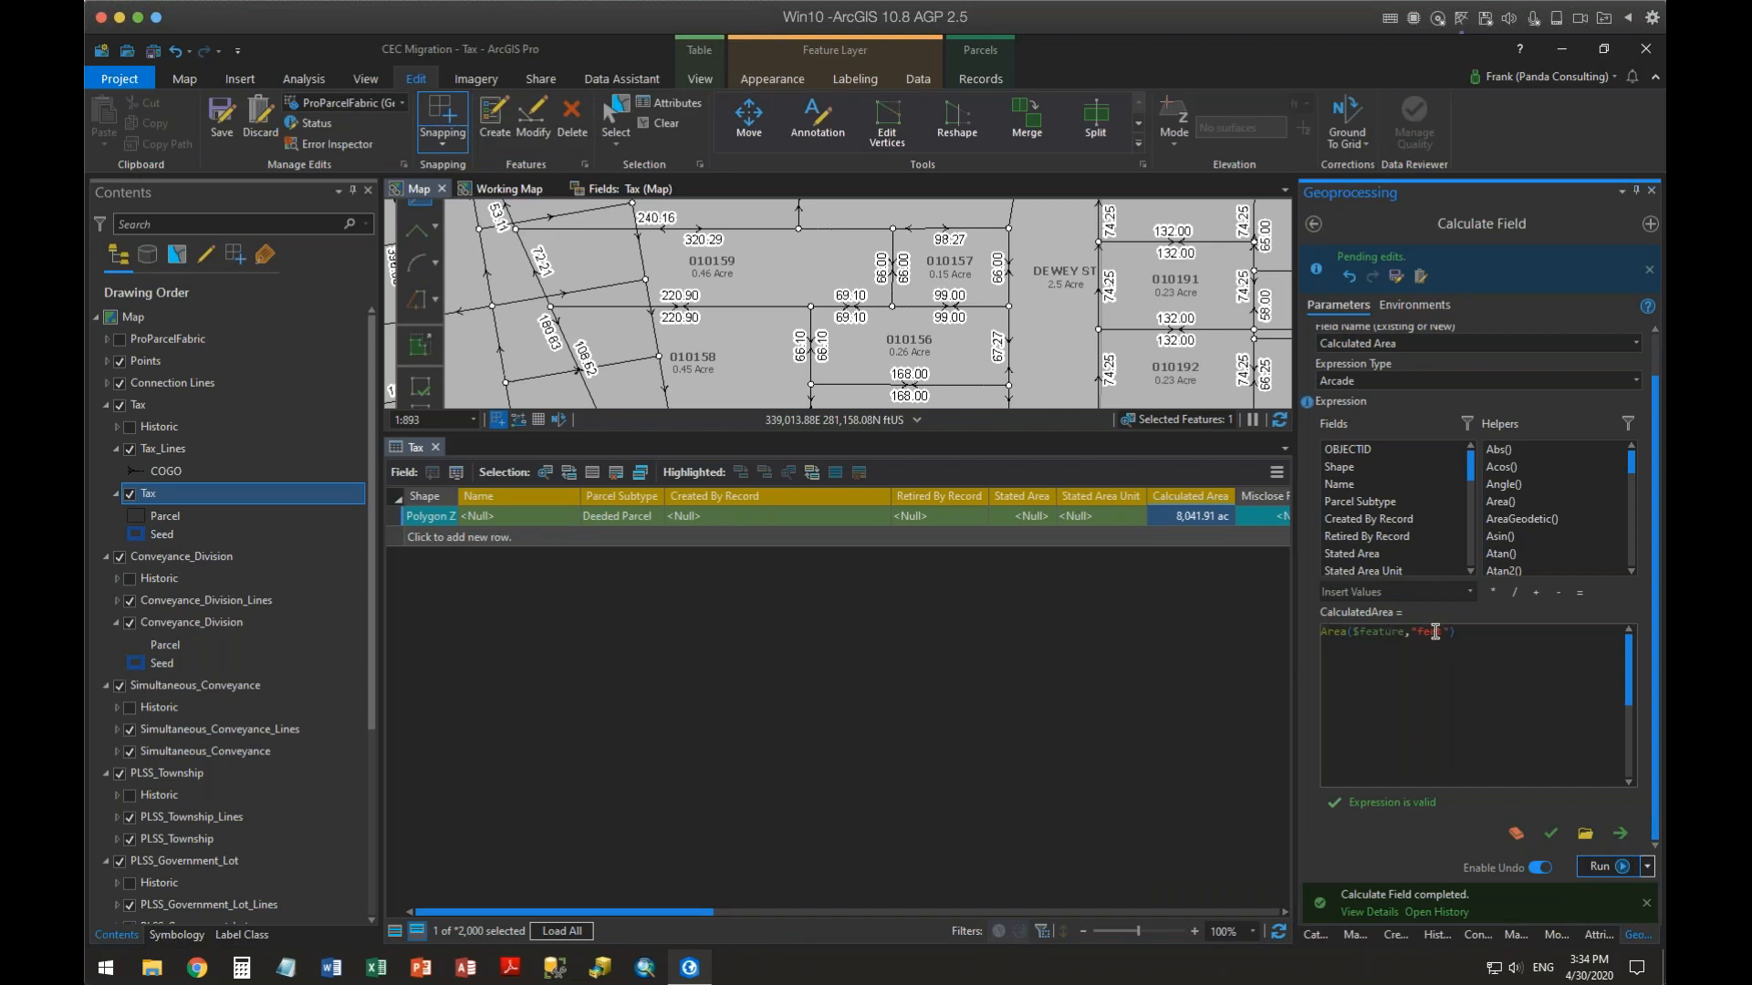
Change the expression's unit back to "acres", validate it and rerun the calculation
left_click_drag(1416, 631, 1441, 629)
type("acres")
key("End")
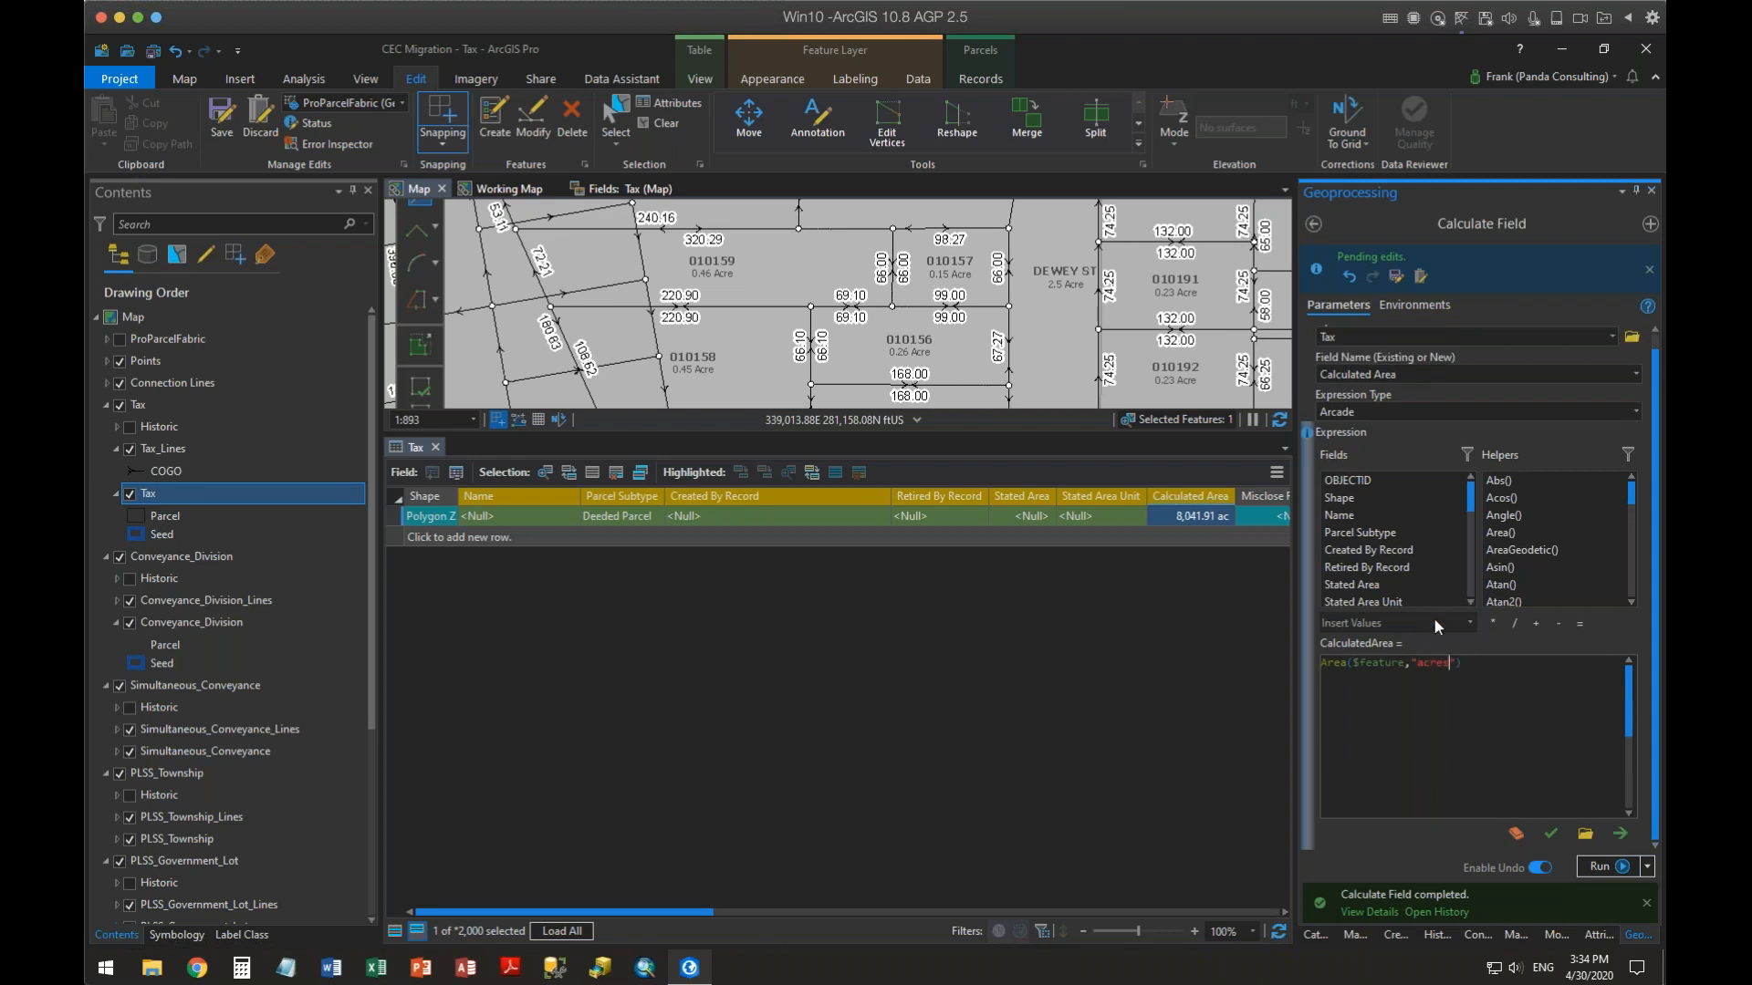
left_click(1548, 833)
left_click(1600, 867)
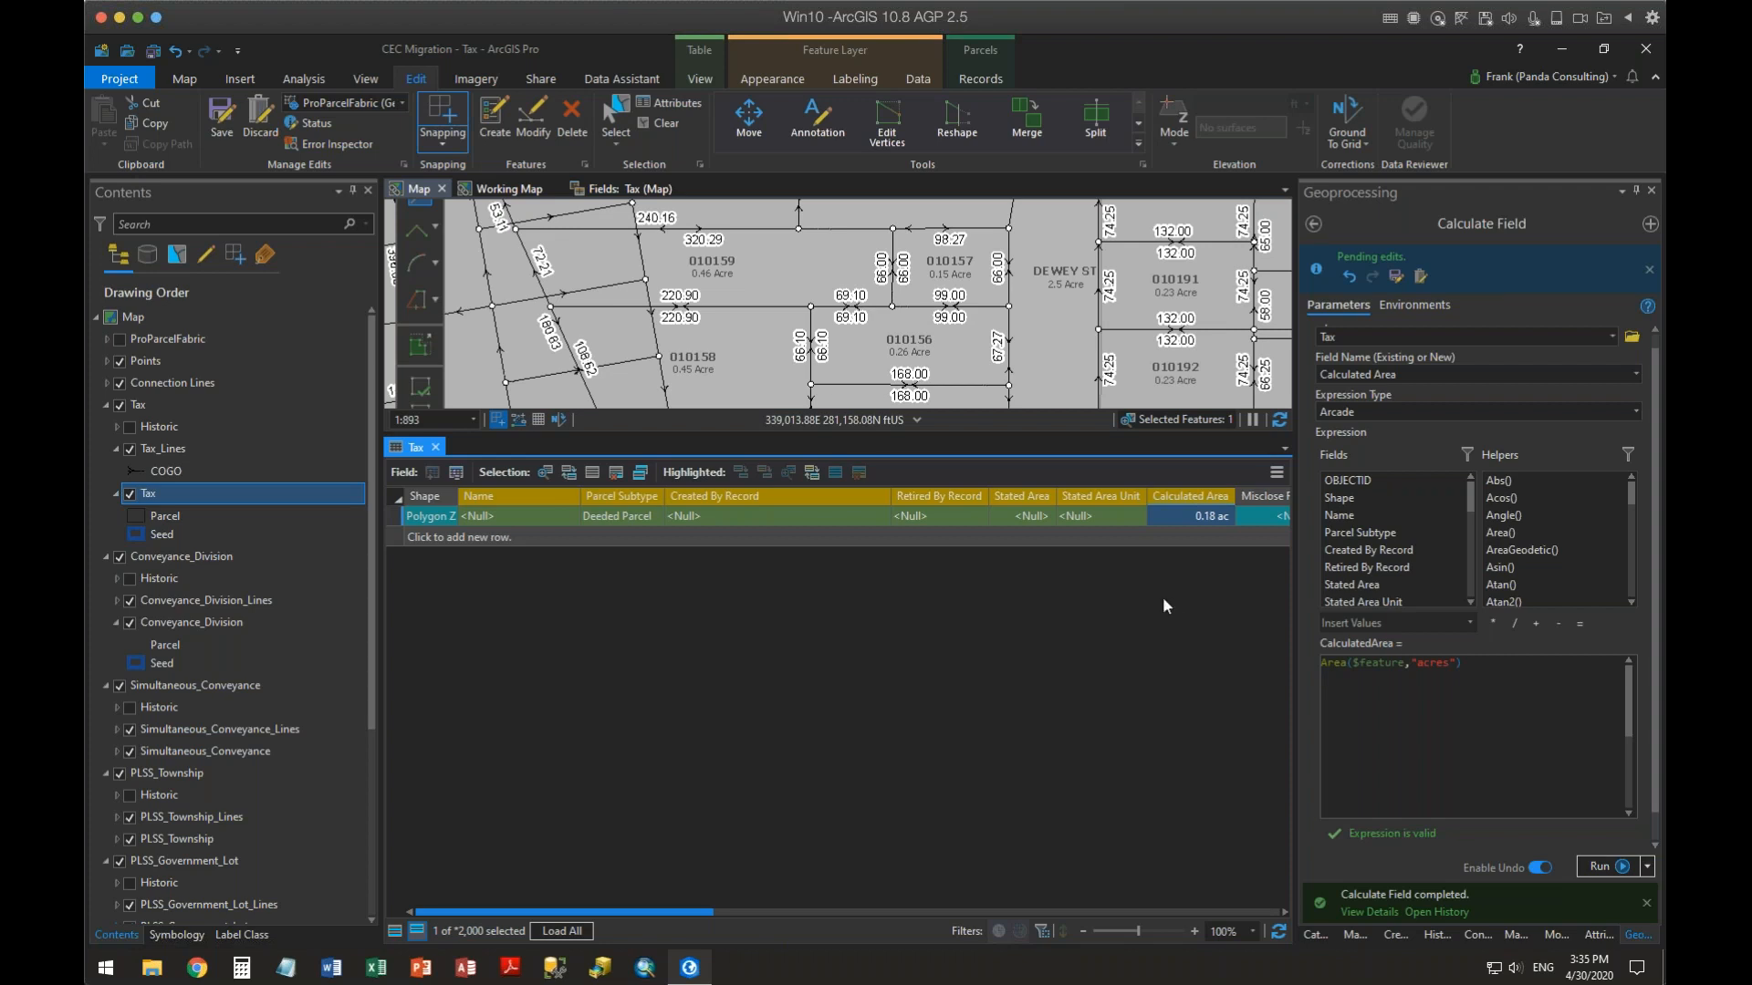
Close the attribute table and select the area expression text to copy it
left_click(435, 446)
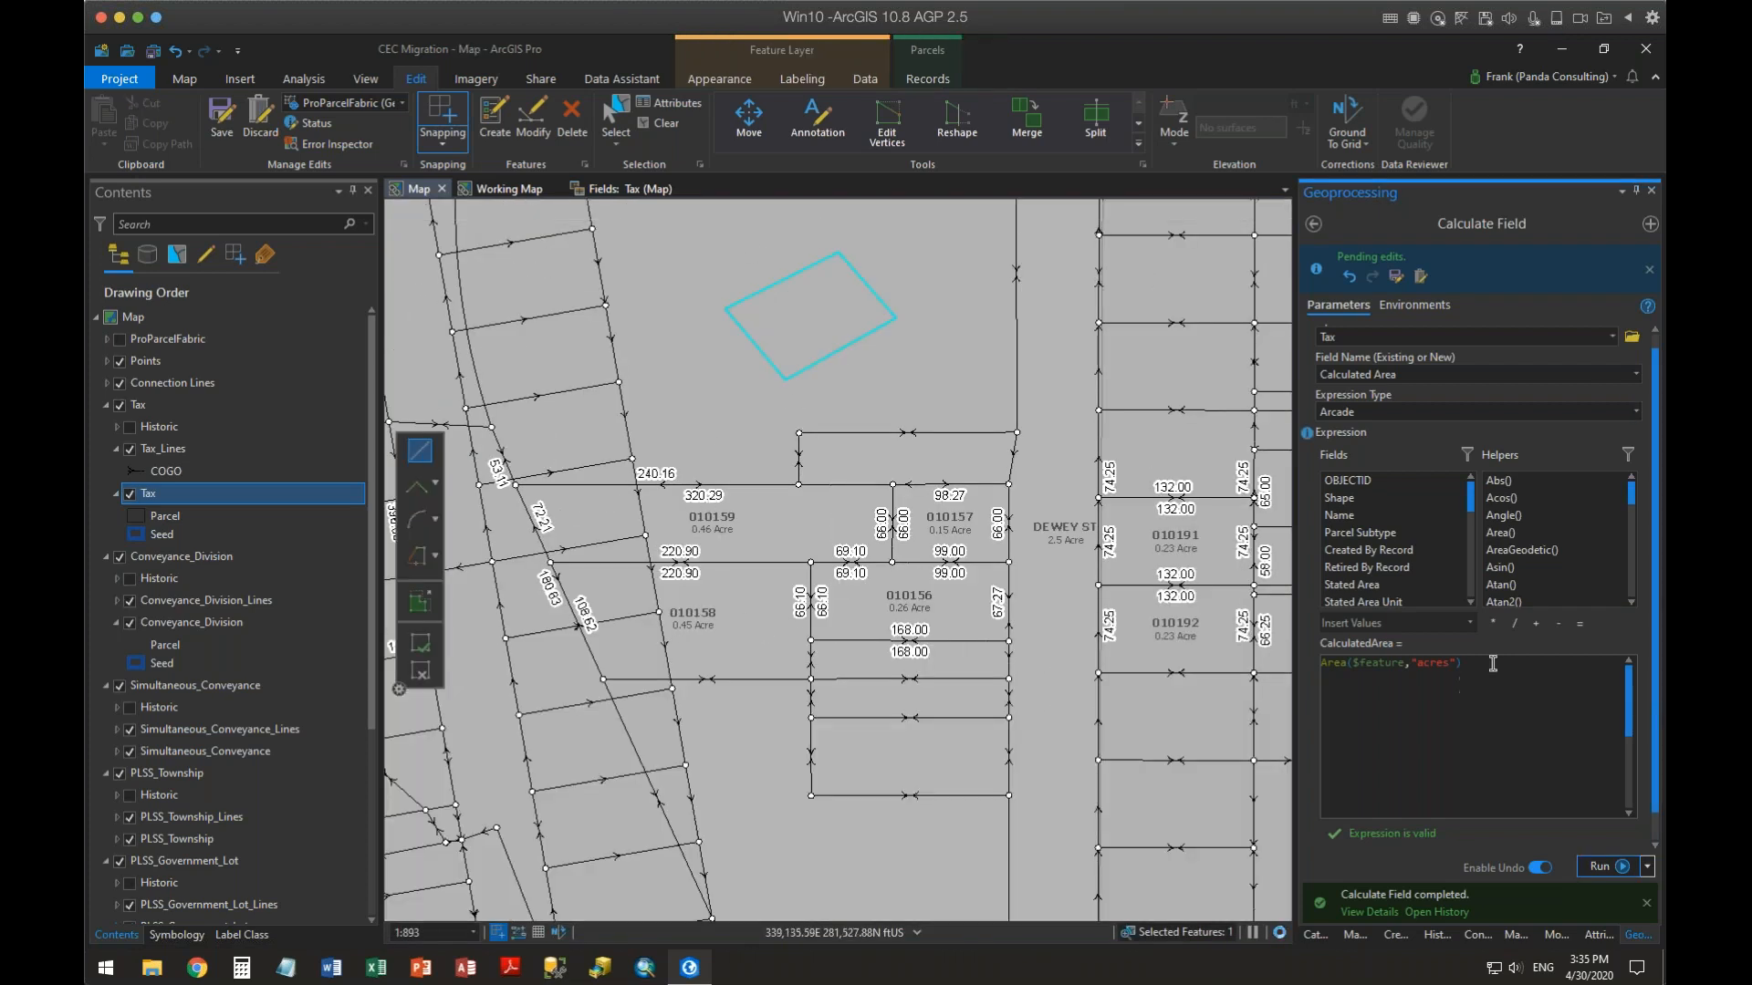
left_click_drag(1487, 663, 1300, 655)
key("ctrl+c")
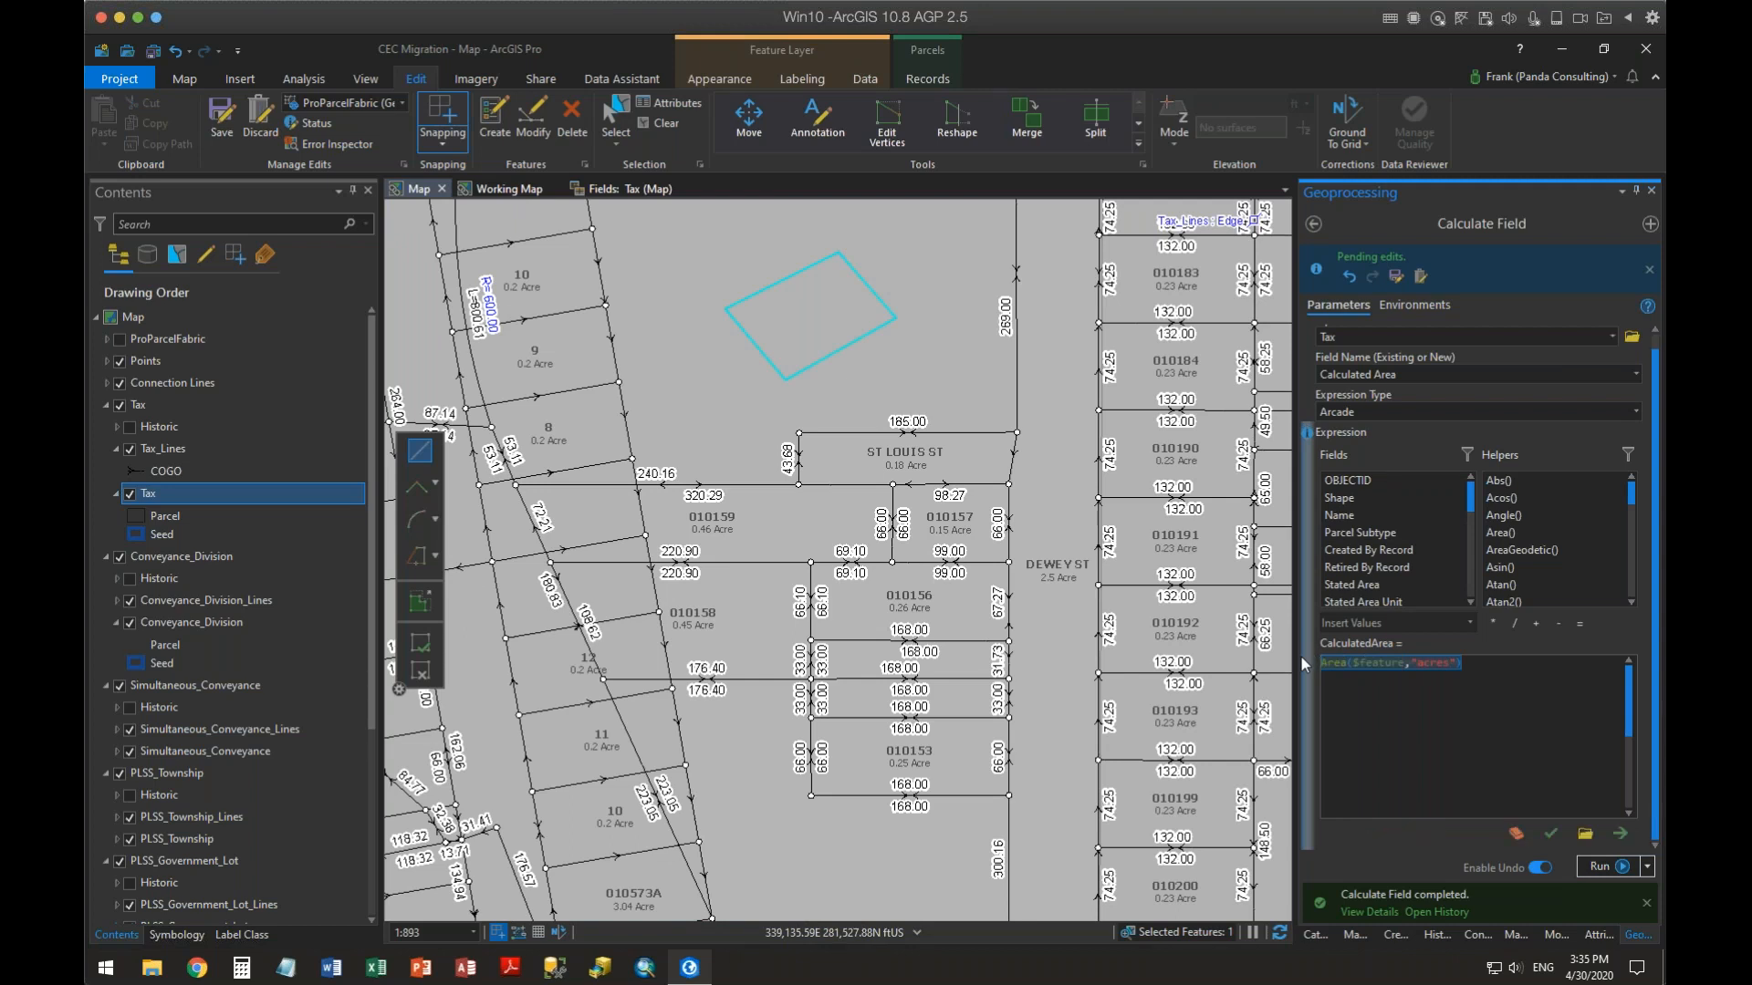
Open the Tax layer's attribute rules from the fields view and add a new calculation rule
left_click(615, 191)
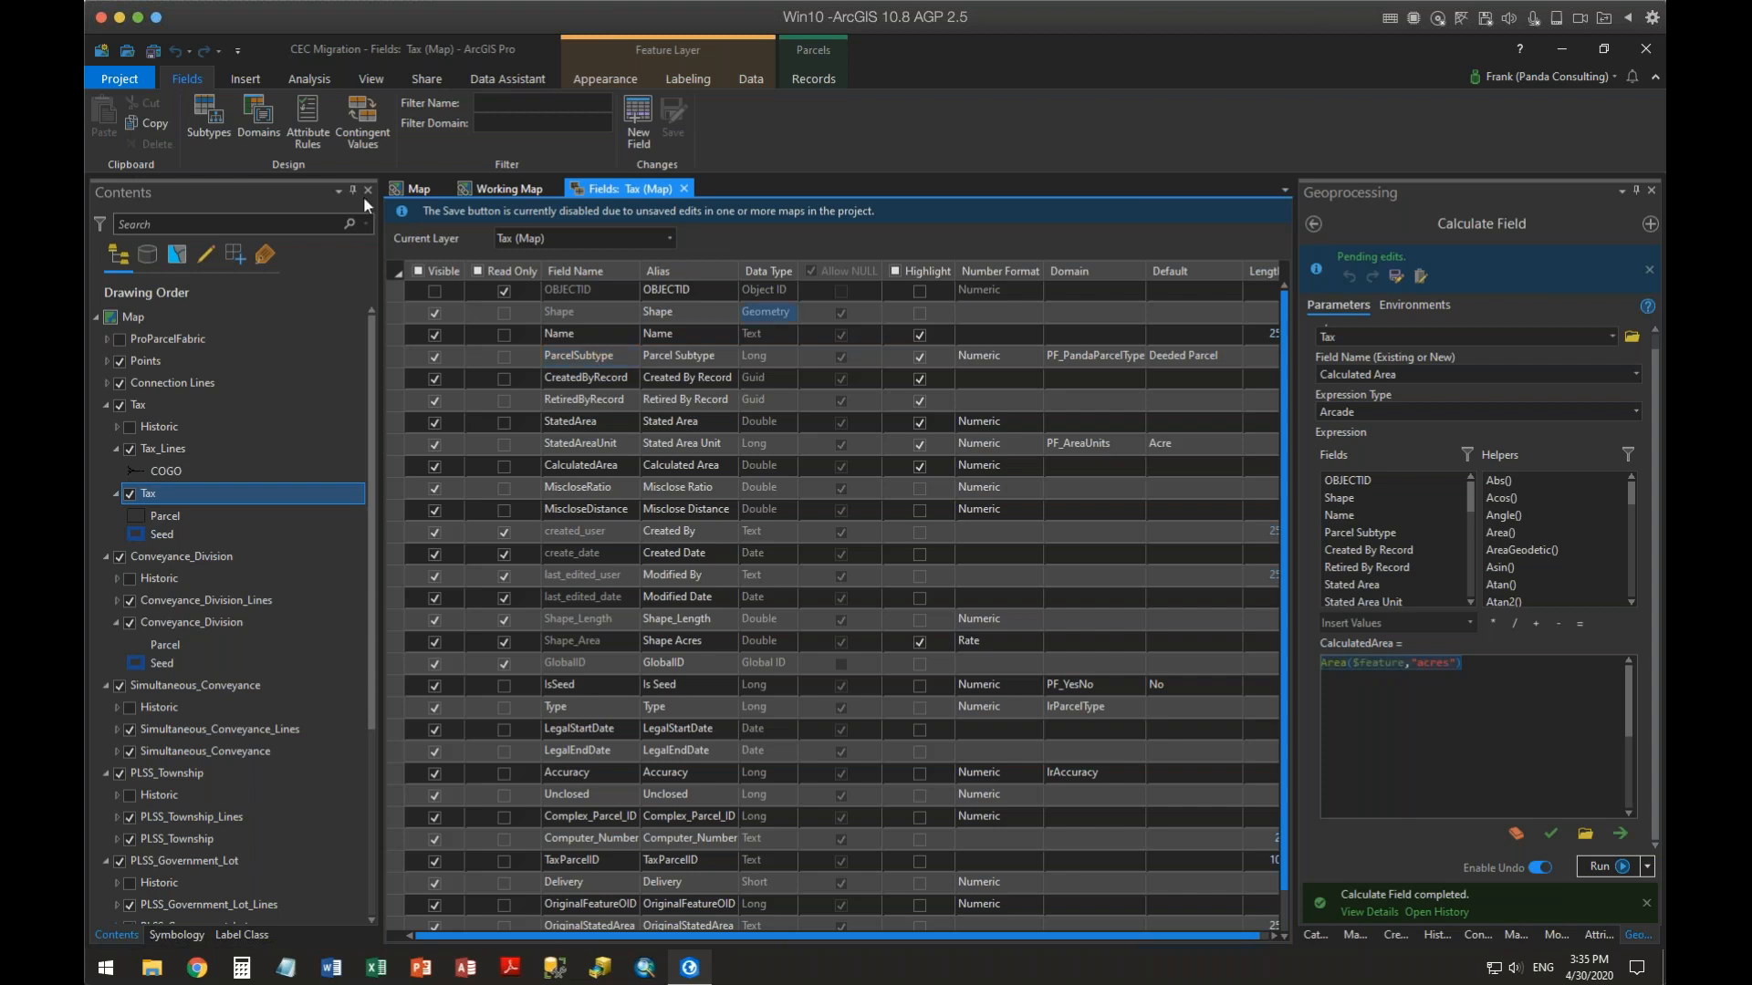
left_click(308, 117)
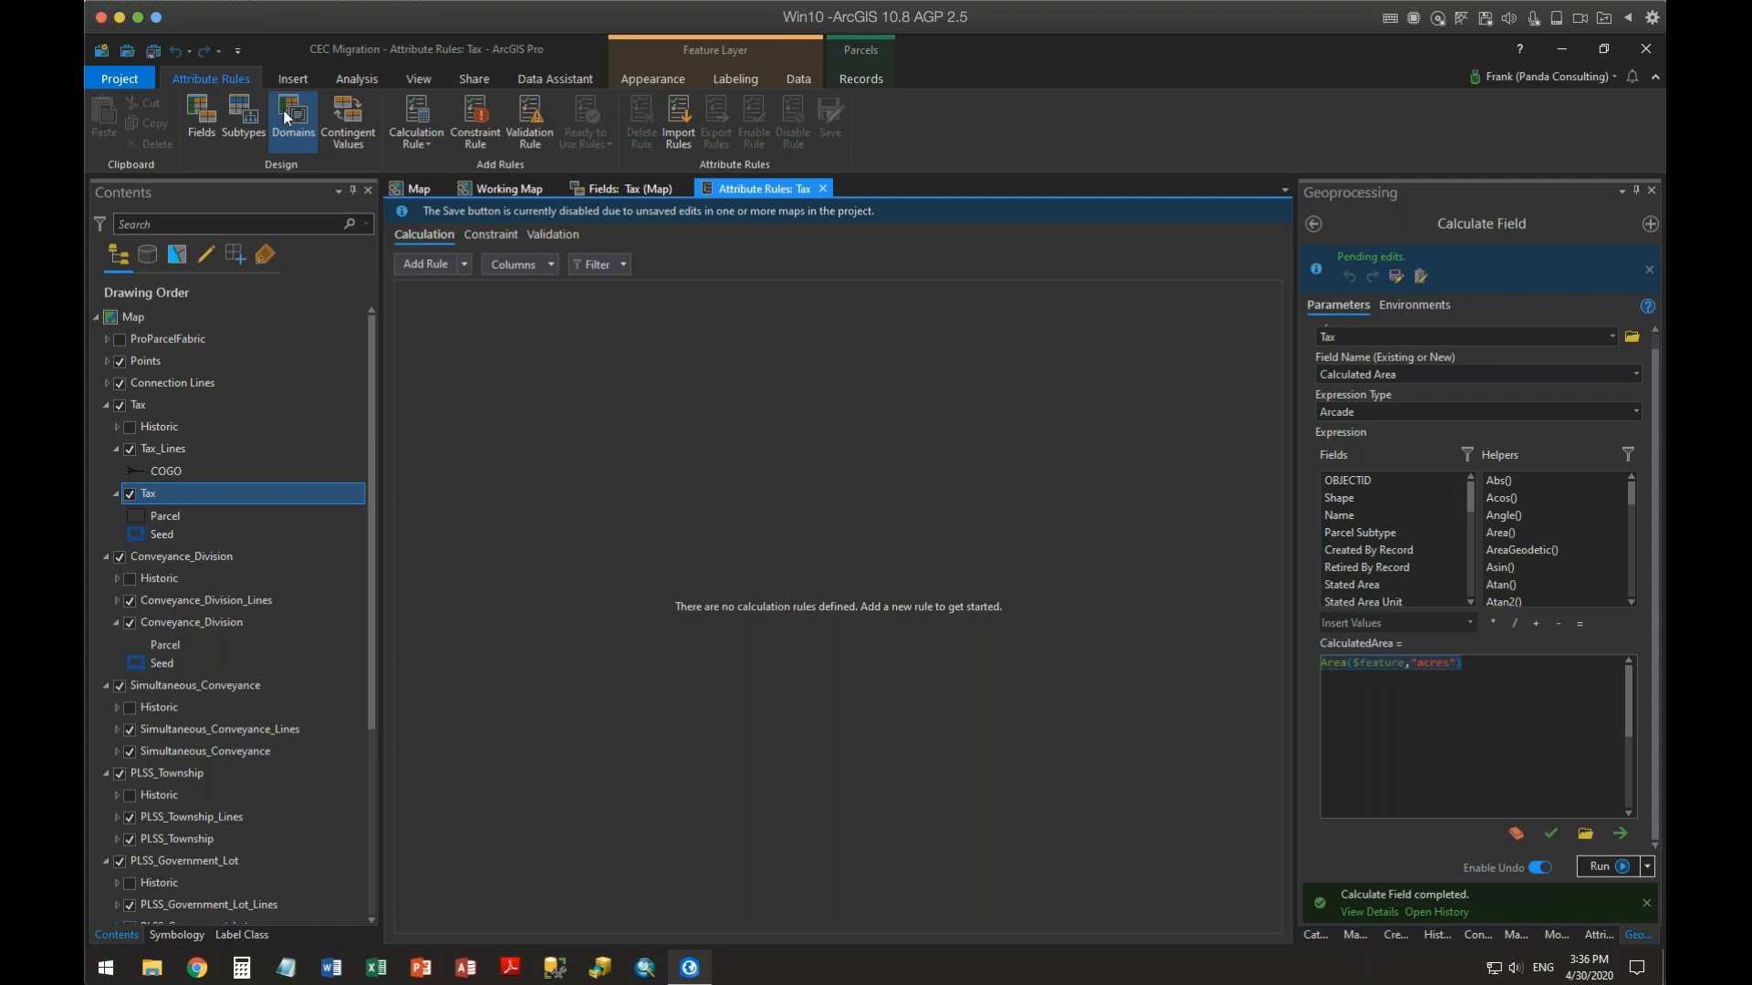
left_click(416, 263)
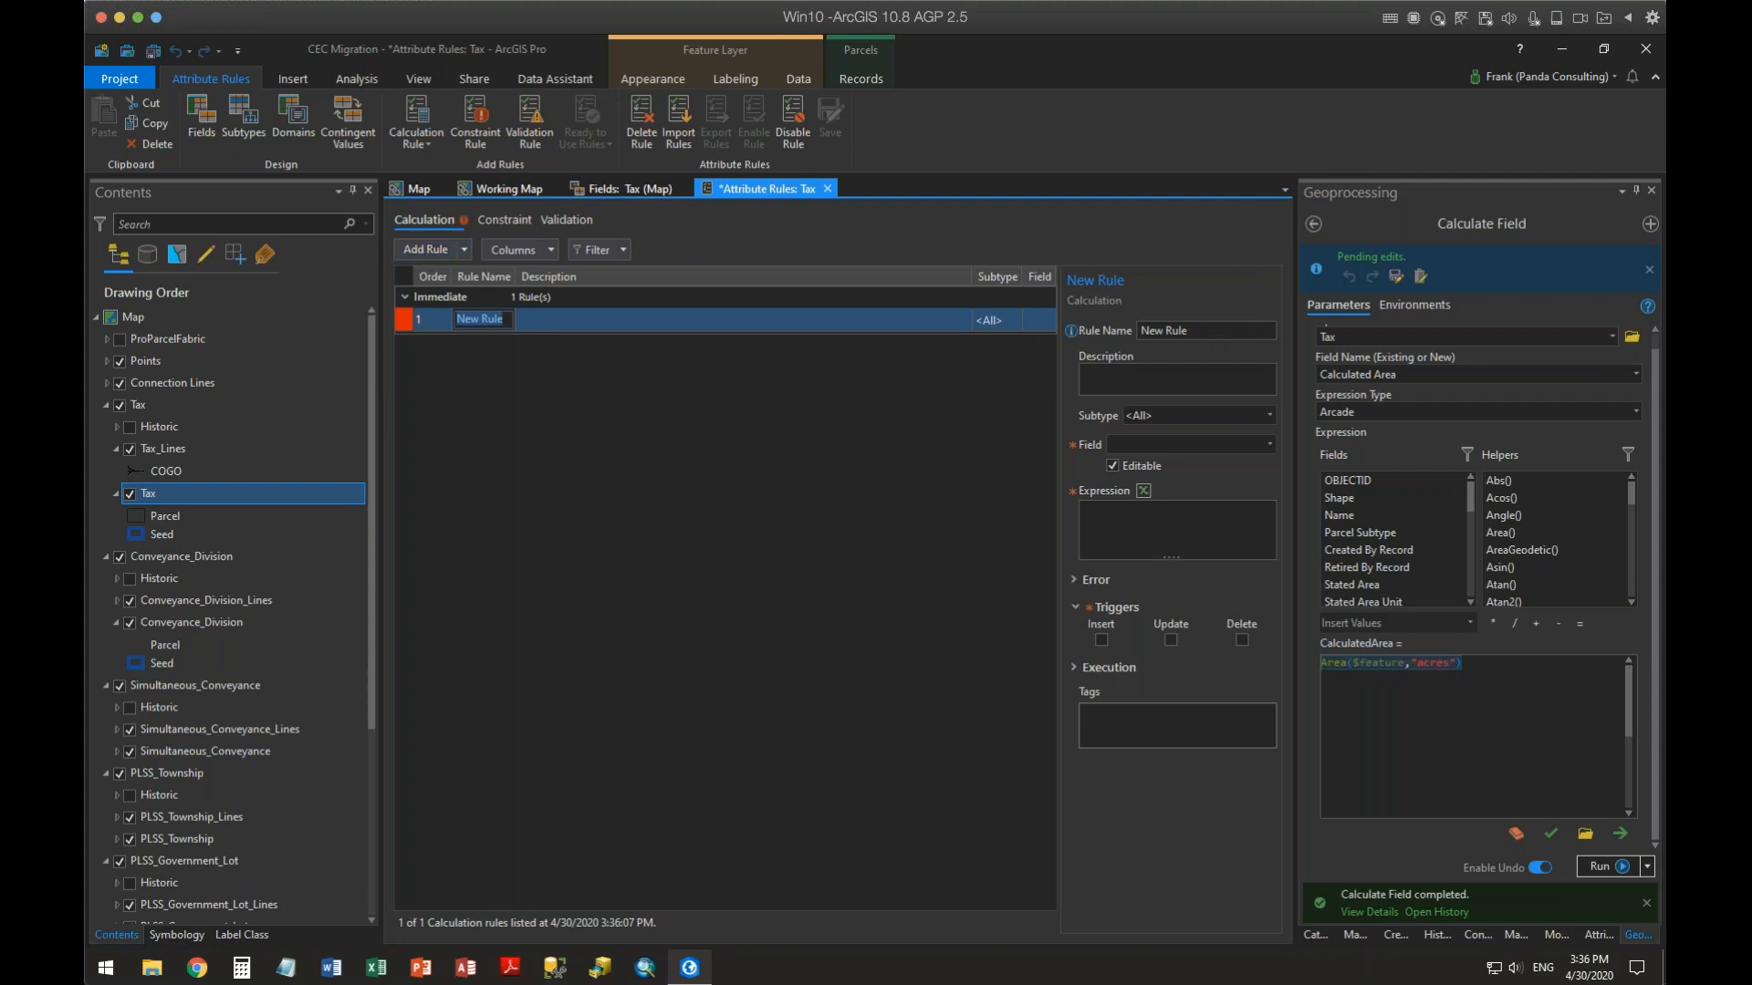
Name the new calculation rule Calc Acres and give it the description Calc Acres
left_click(1120, 324)
left_click_drag(1202, 330, 1138, 328)
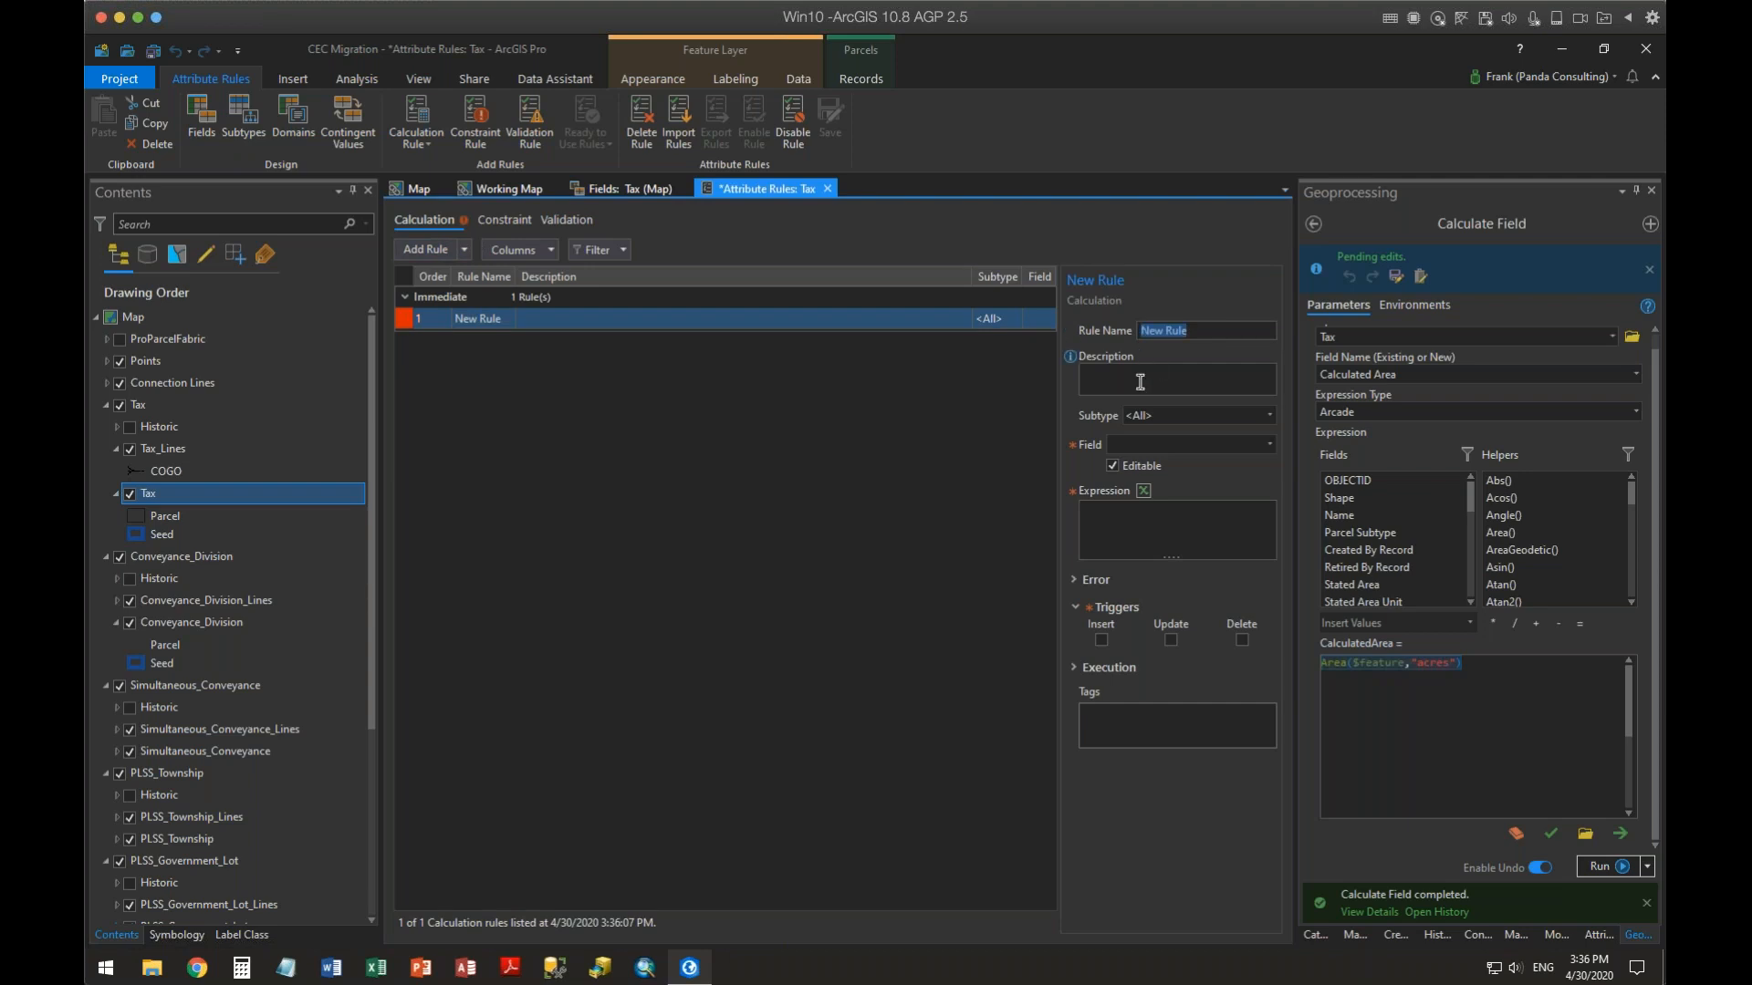
type("Calc A")
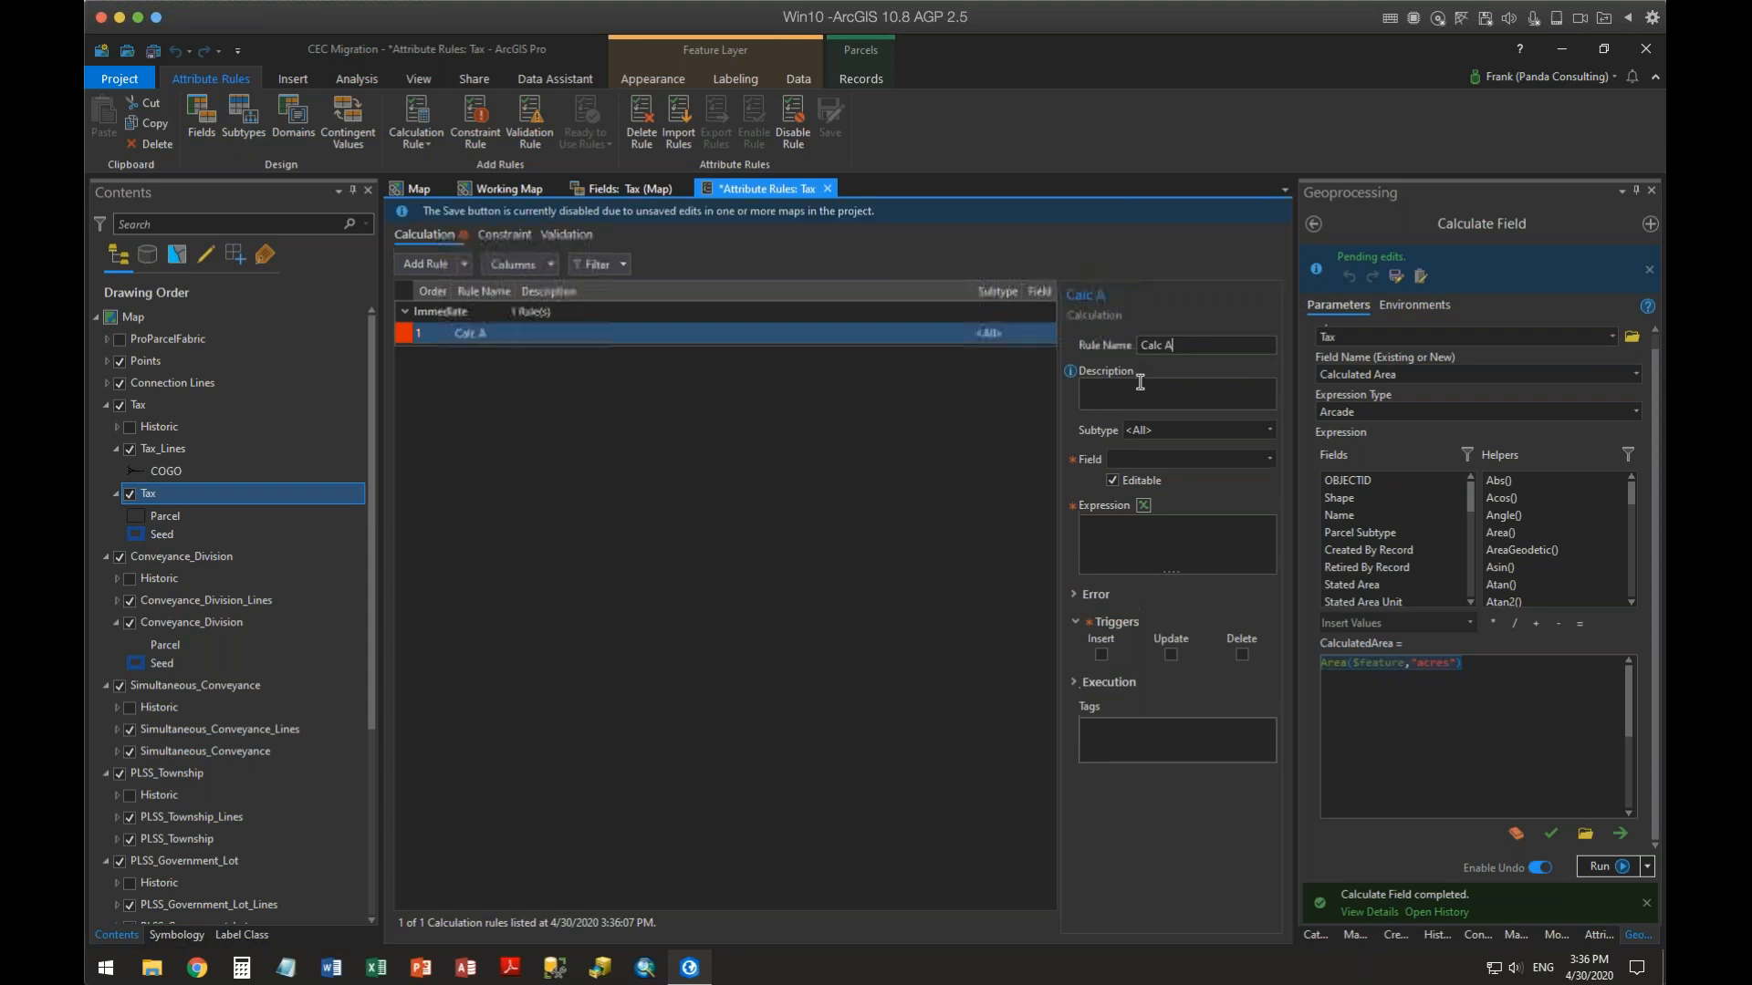
type("cres")
left_click(1151, 377)
type("Ca")
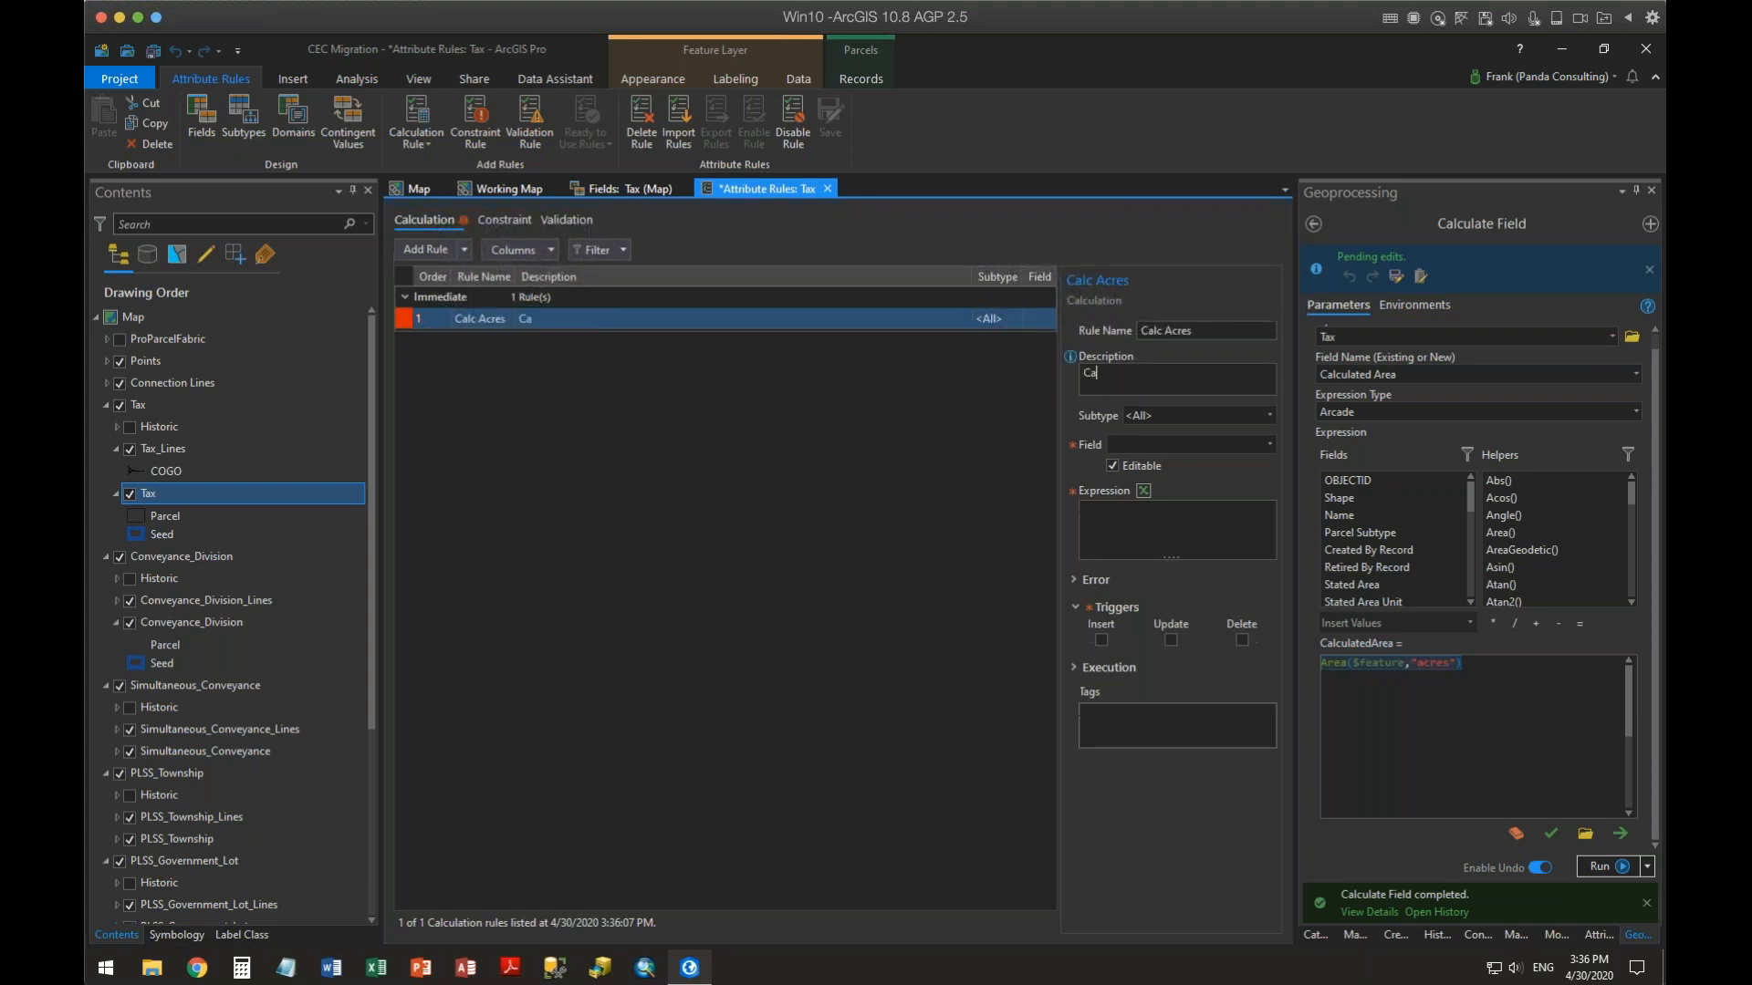
type("lc Acres")
Set the rule's field to CalculatedArea and paste the area expression into it
left_click(1270, 445)
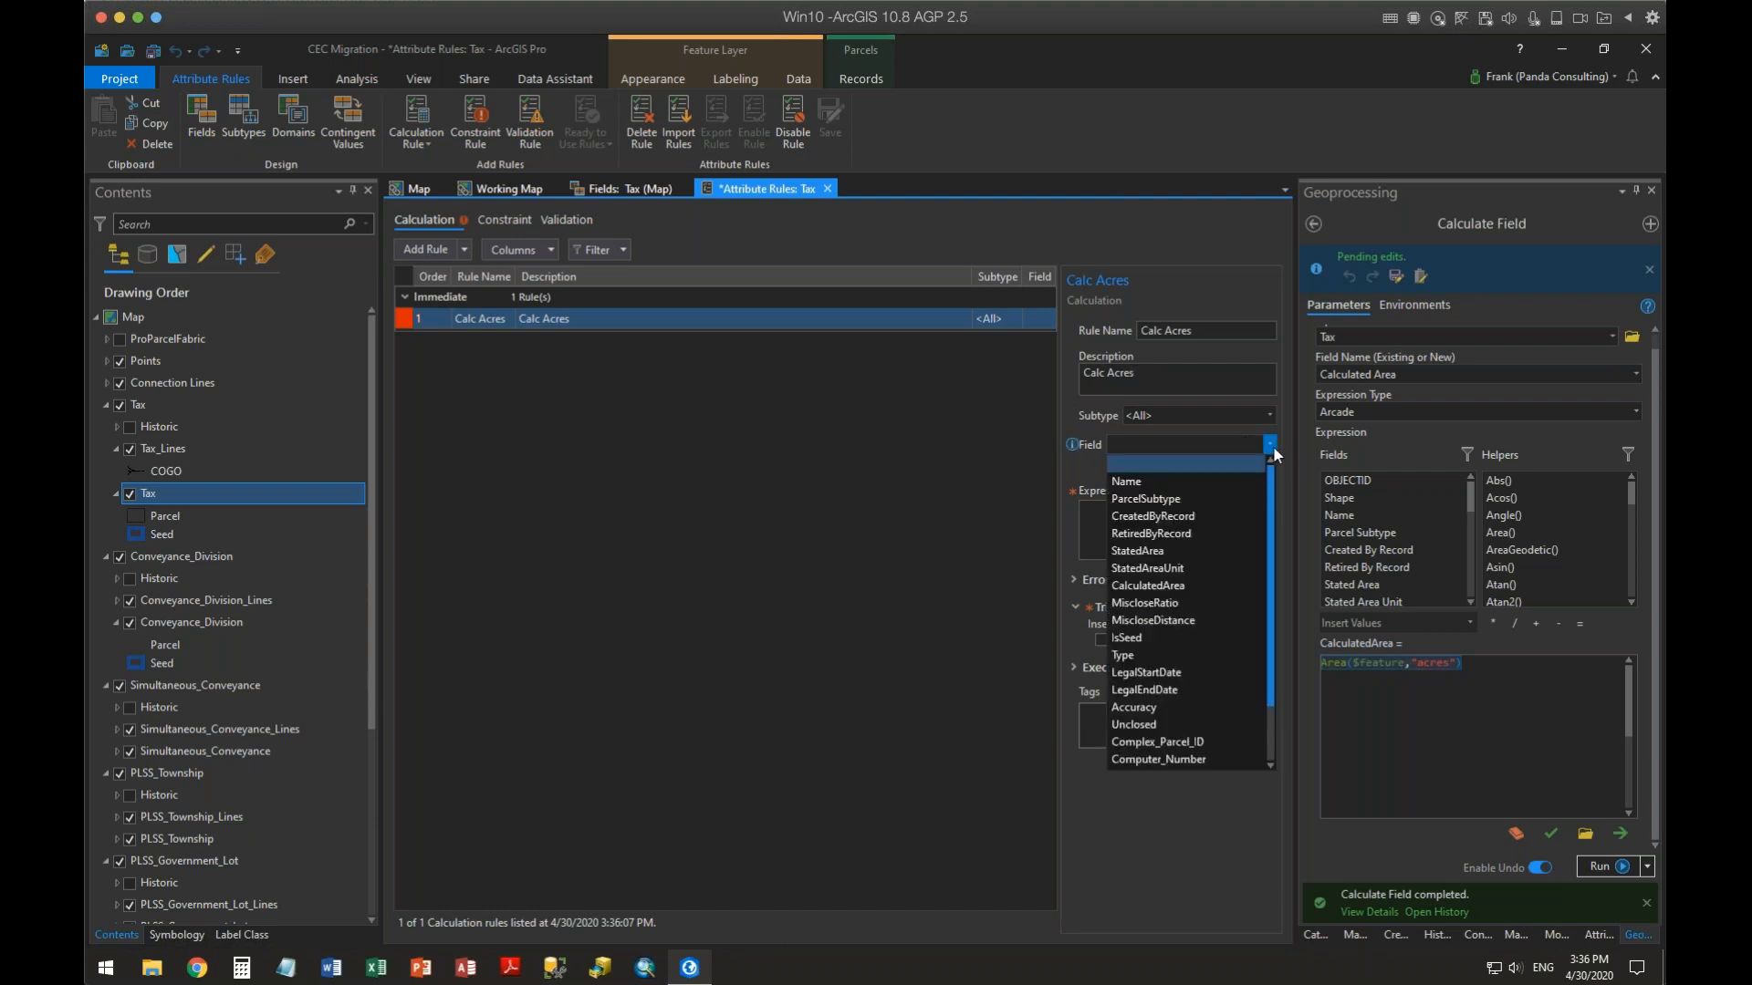
left_click(1181, 587)
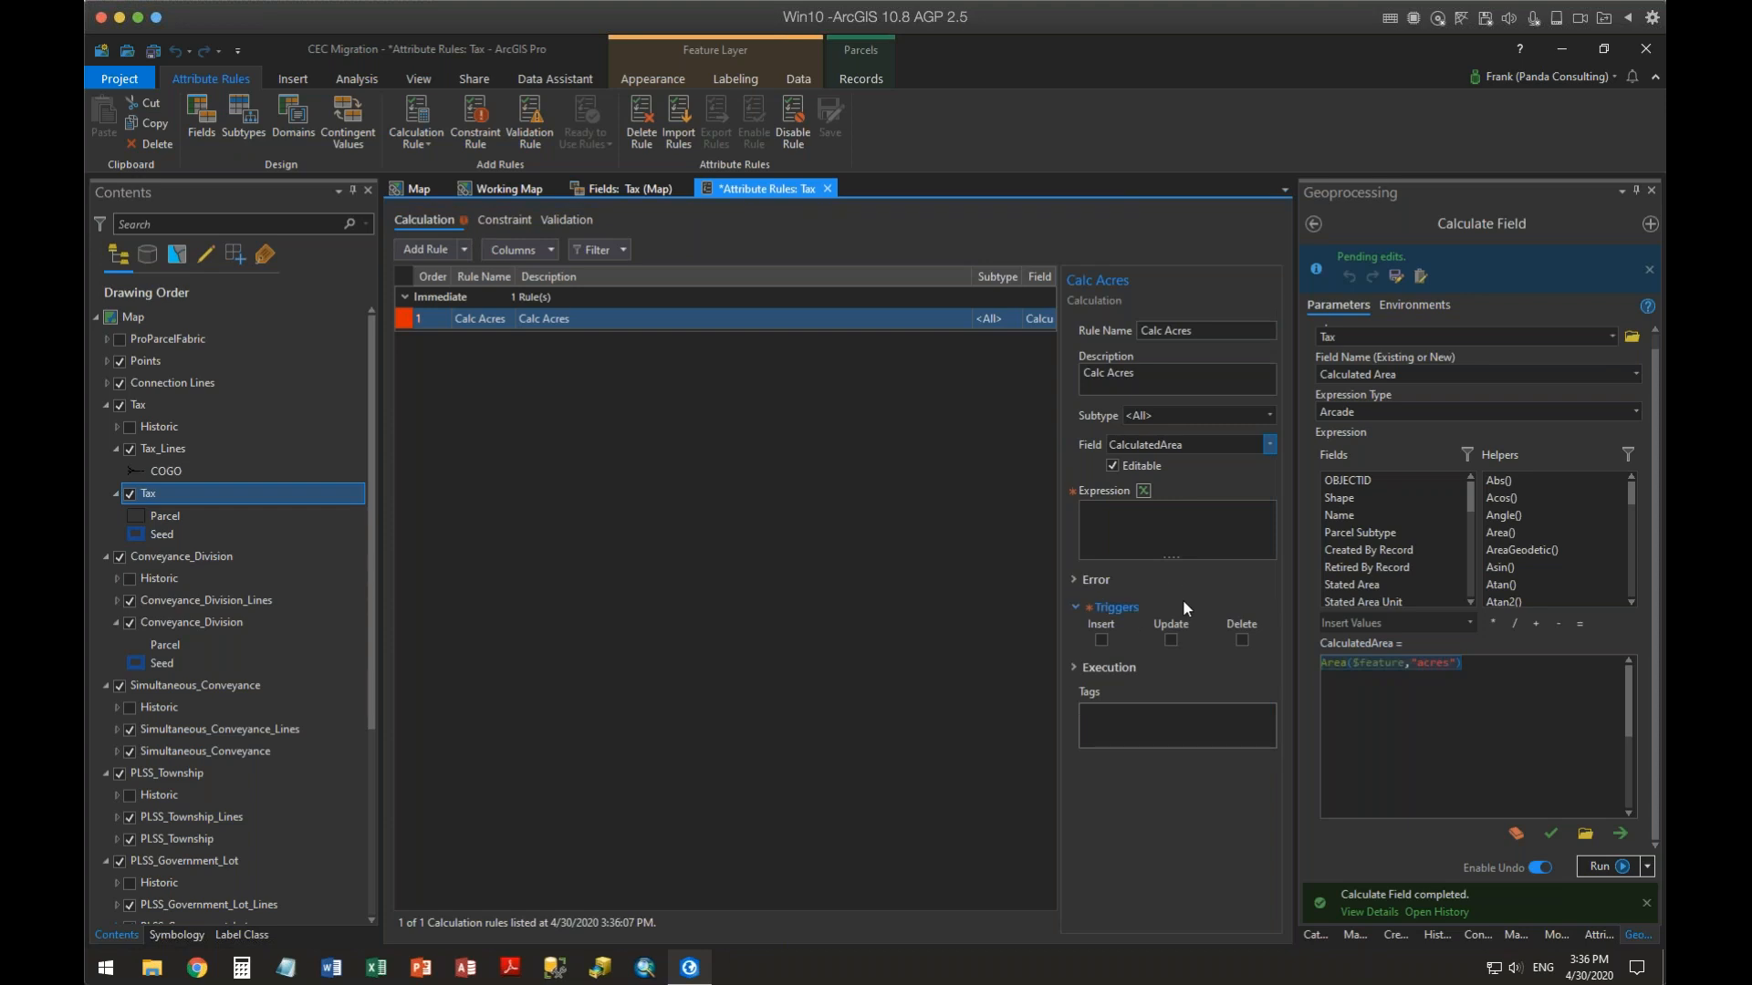
left_click(1172, 519)
key("ctrl+v")
Open the rule's expression builder and validate the pasted expression
mouse_move(1073, 490)
left_click(1142, 490)
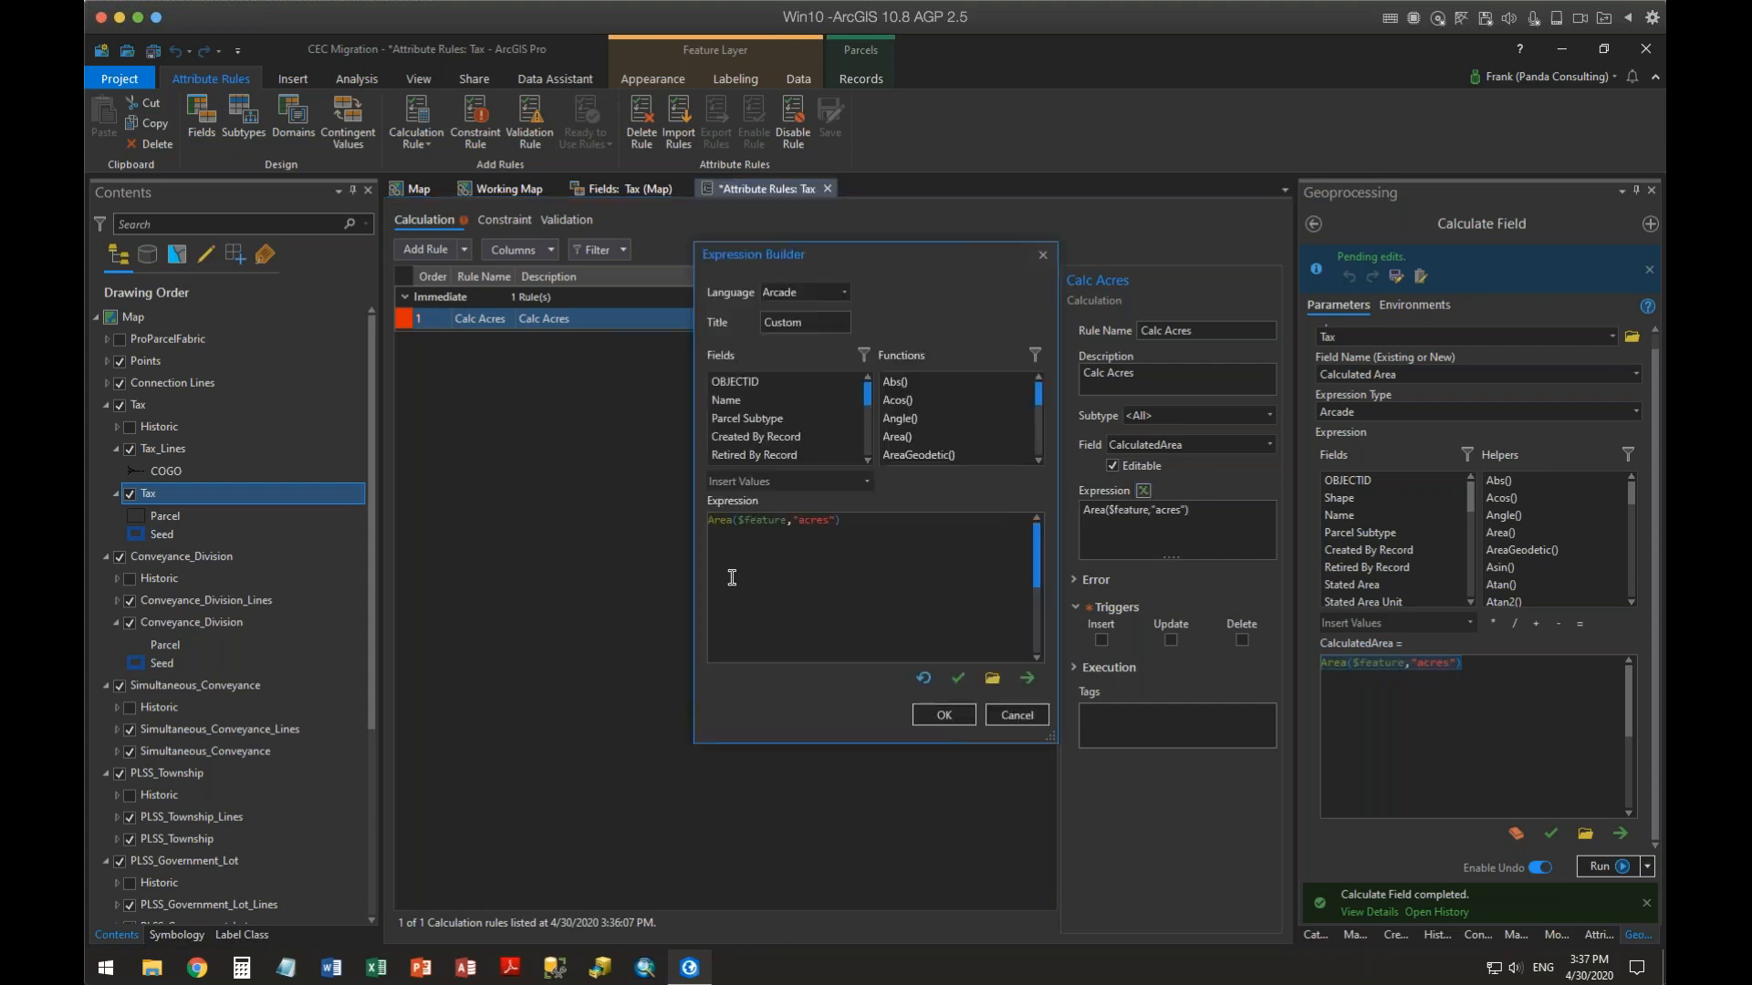
left_click(958, 677)
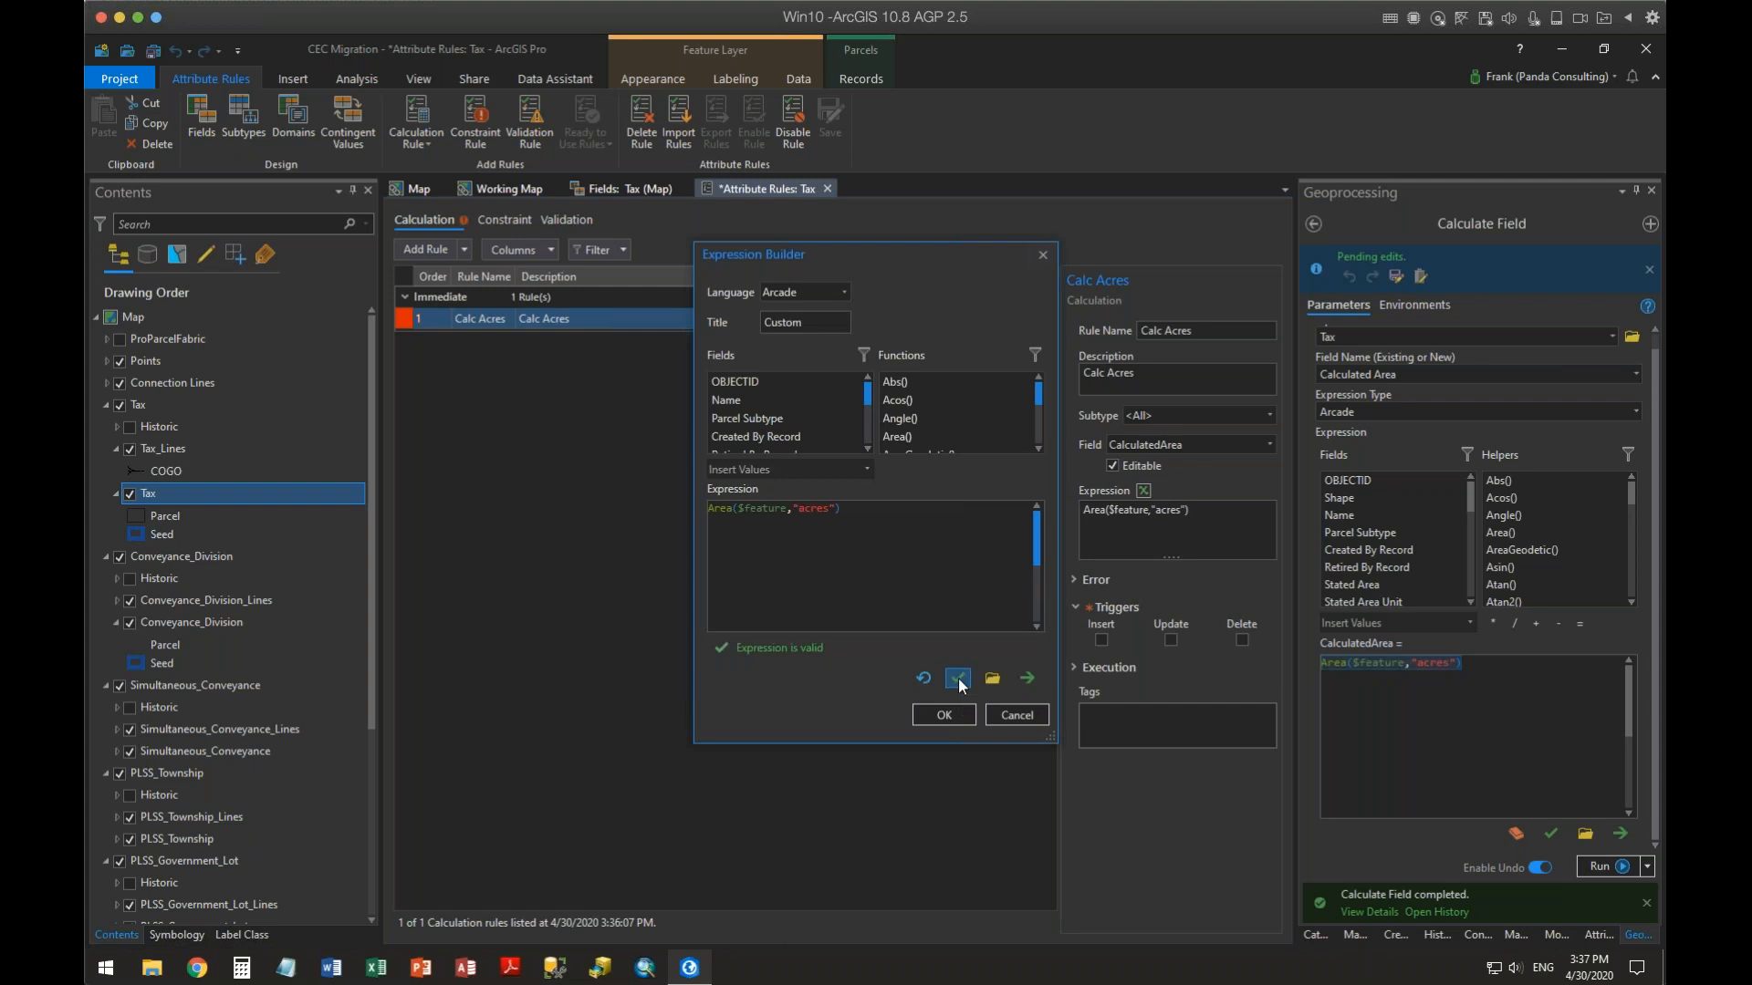
Close the expression builder and enable the Insert and Update triggers for the Calc Acres rule
left_click(922, 714)
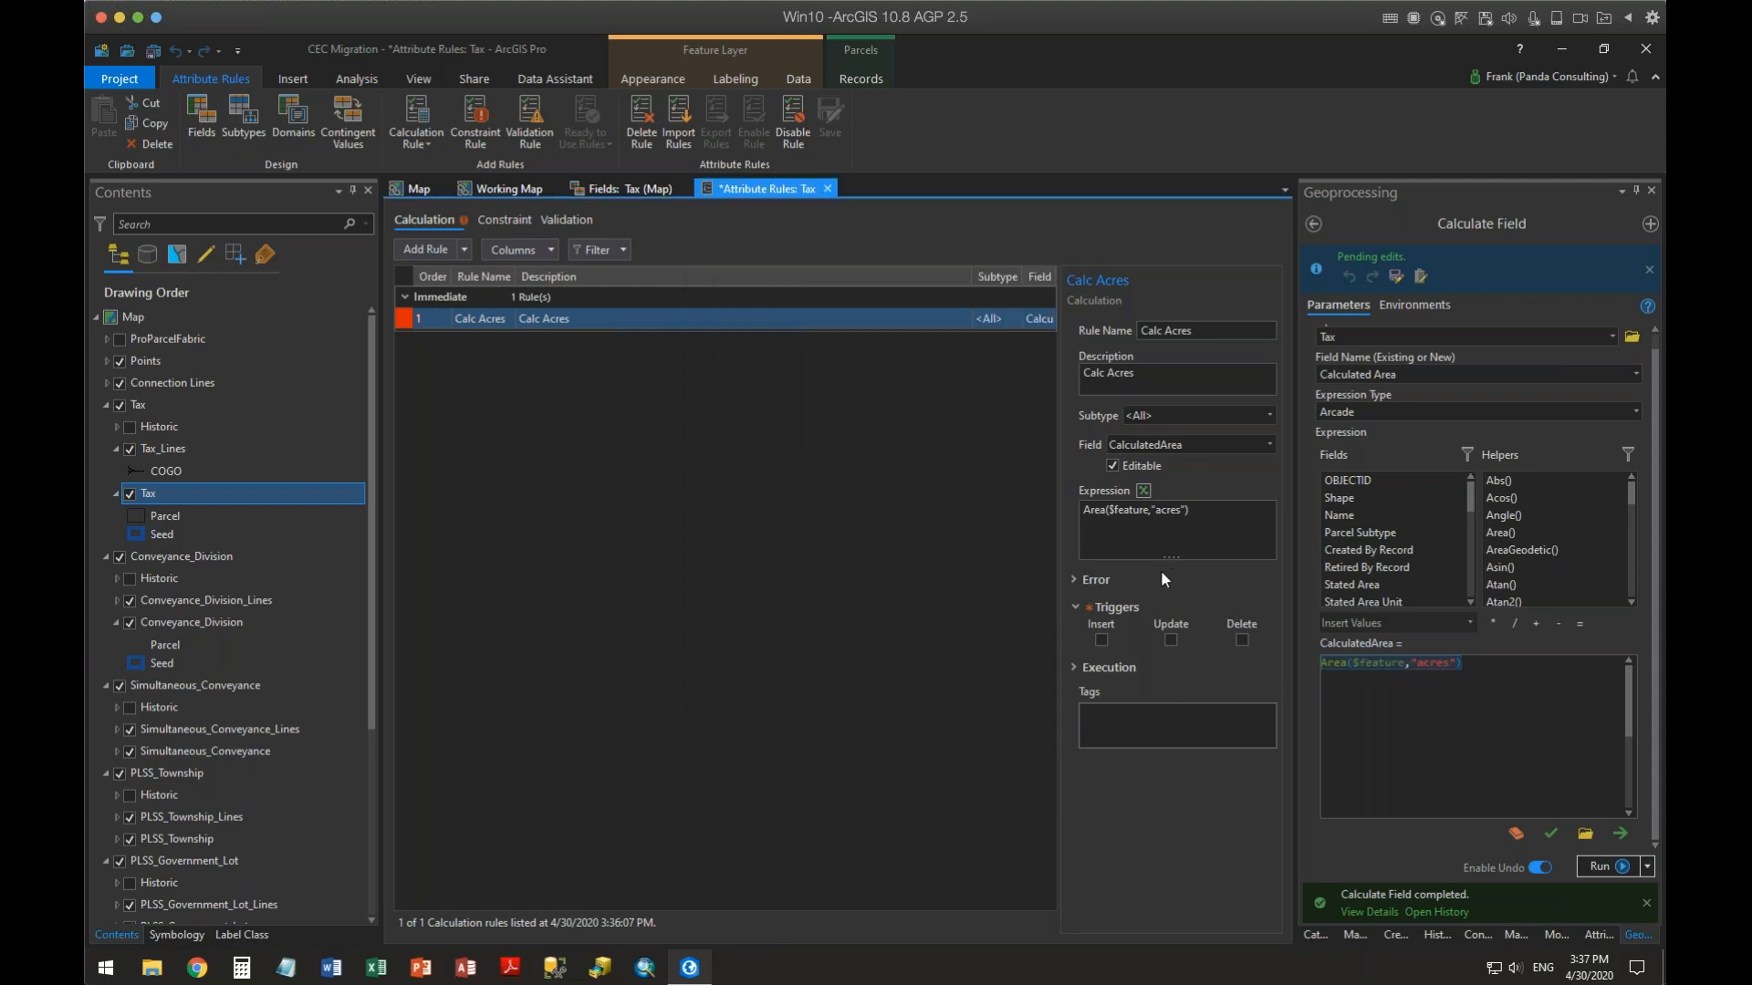
left_click(1075, 581)
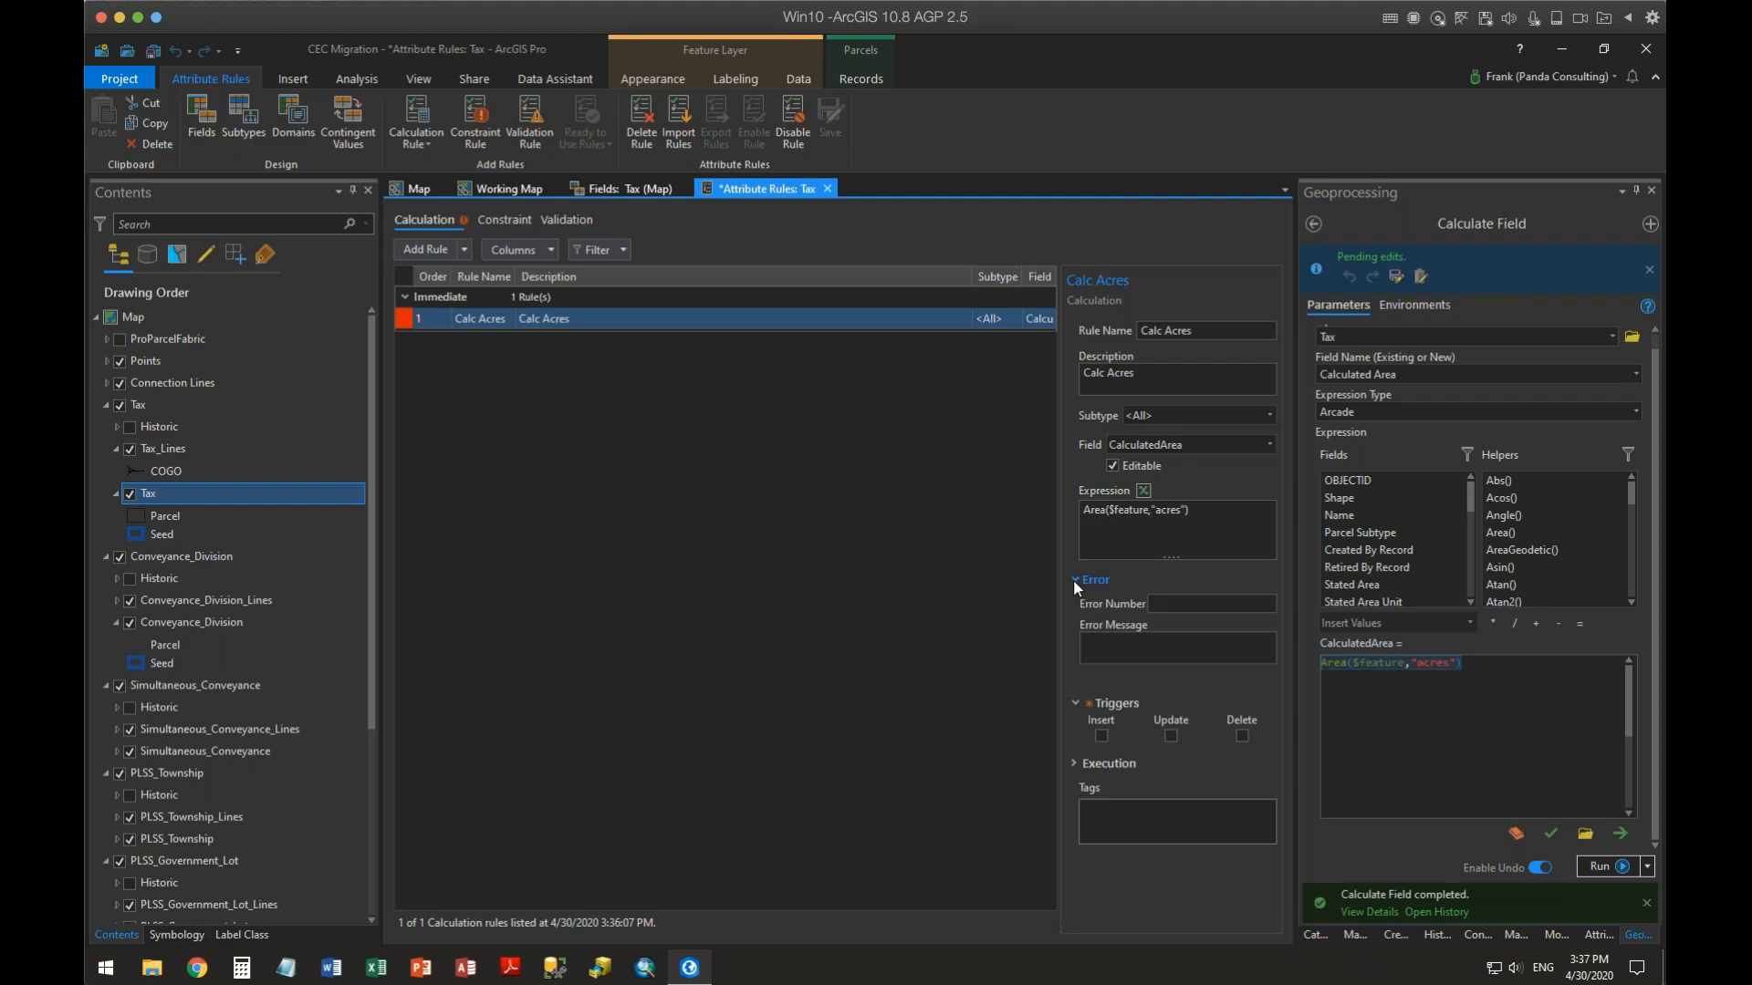
left_click(1074, 580)
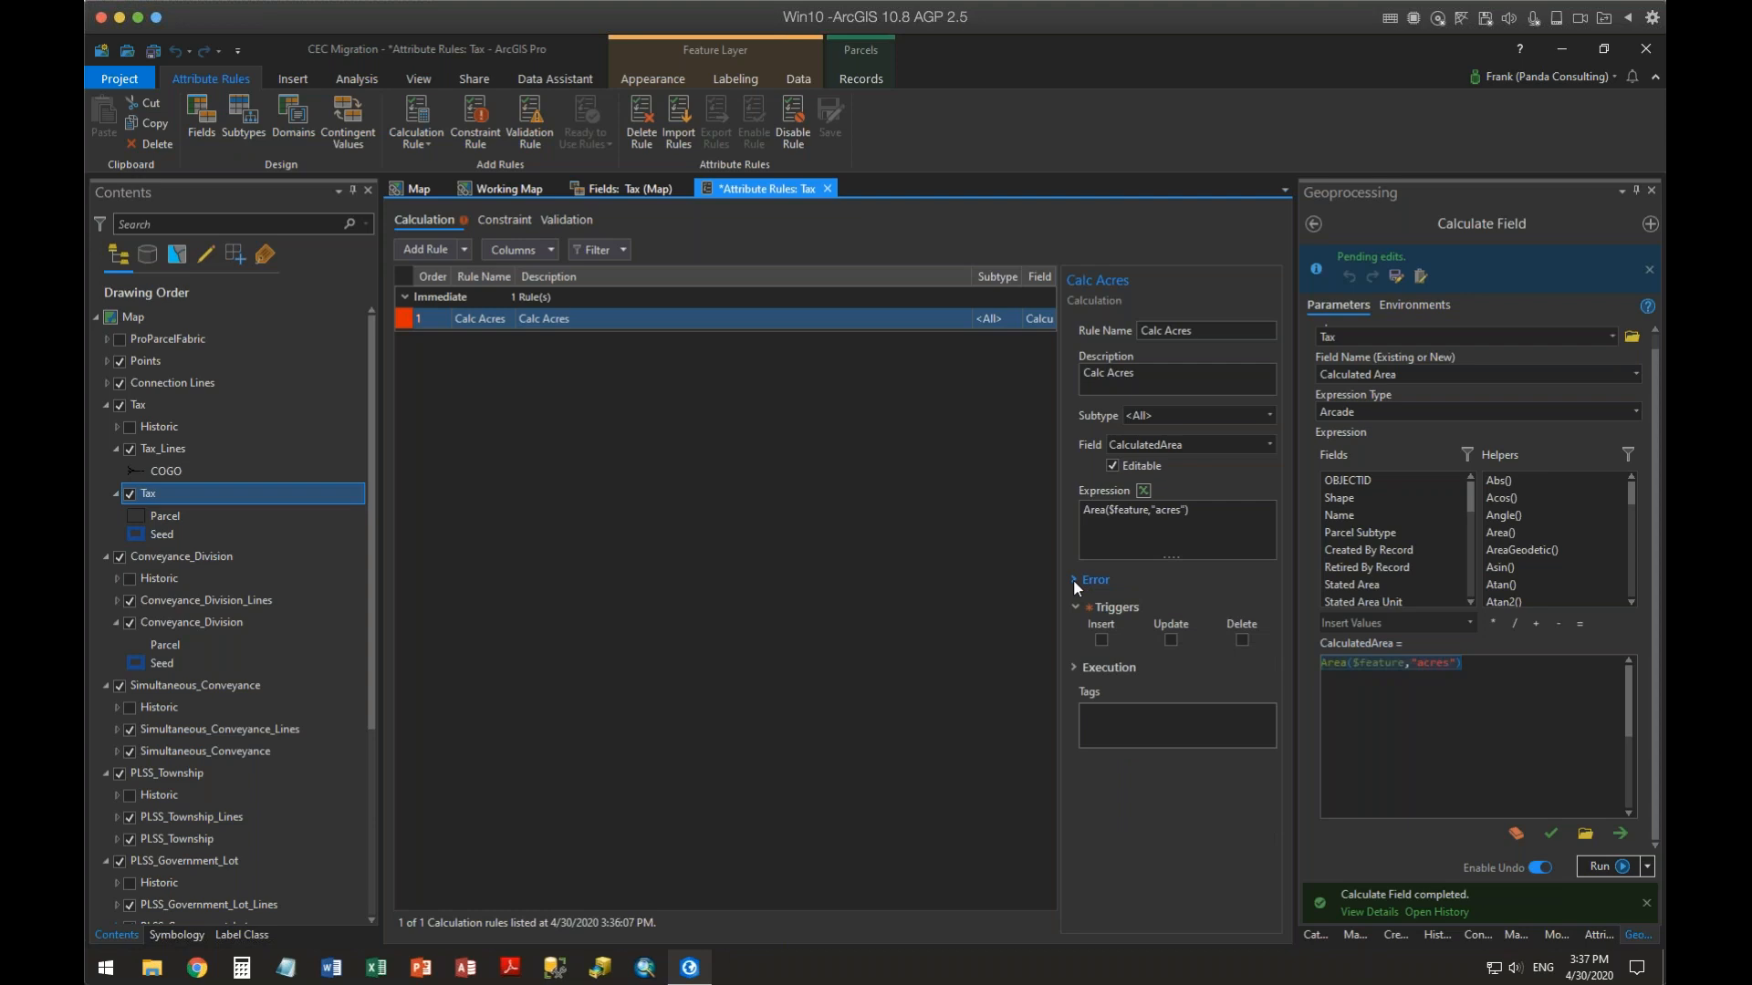
left_click(1102, 640)
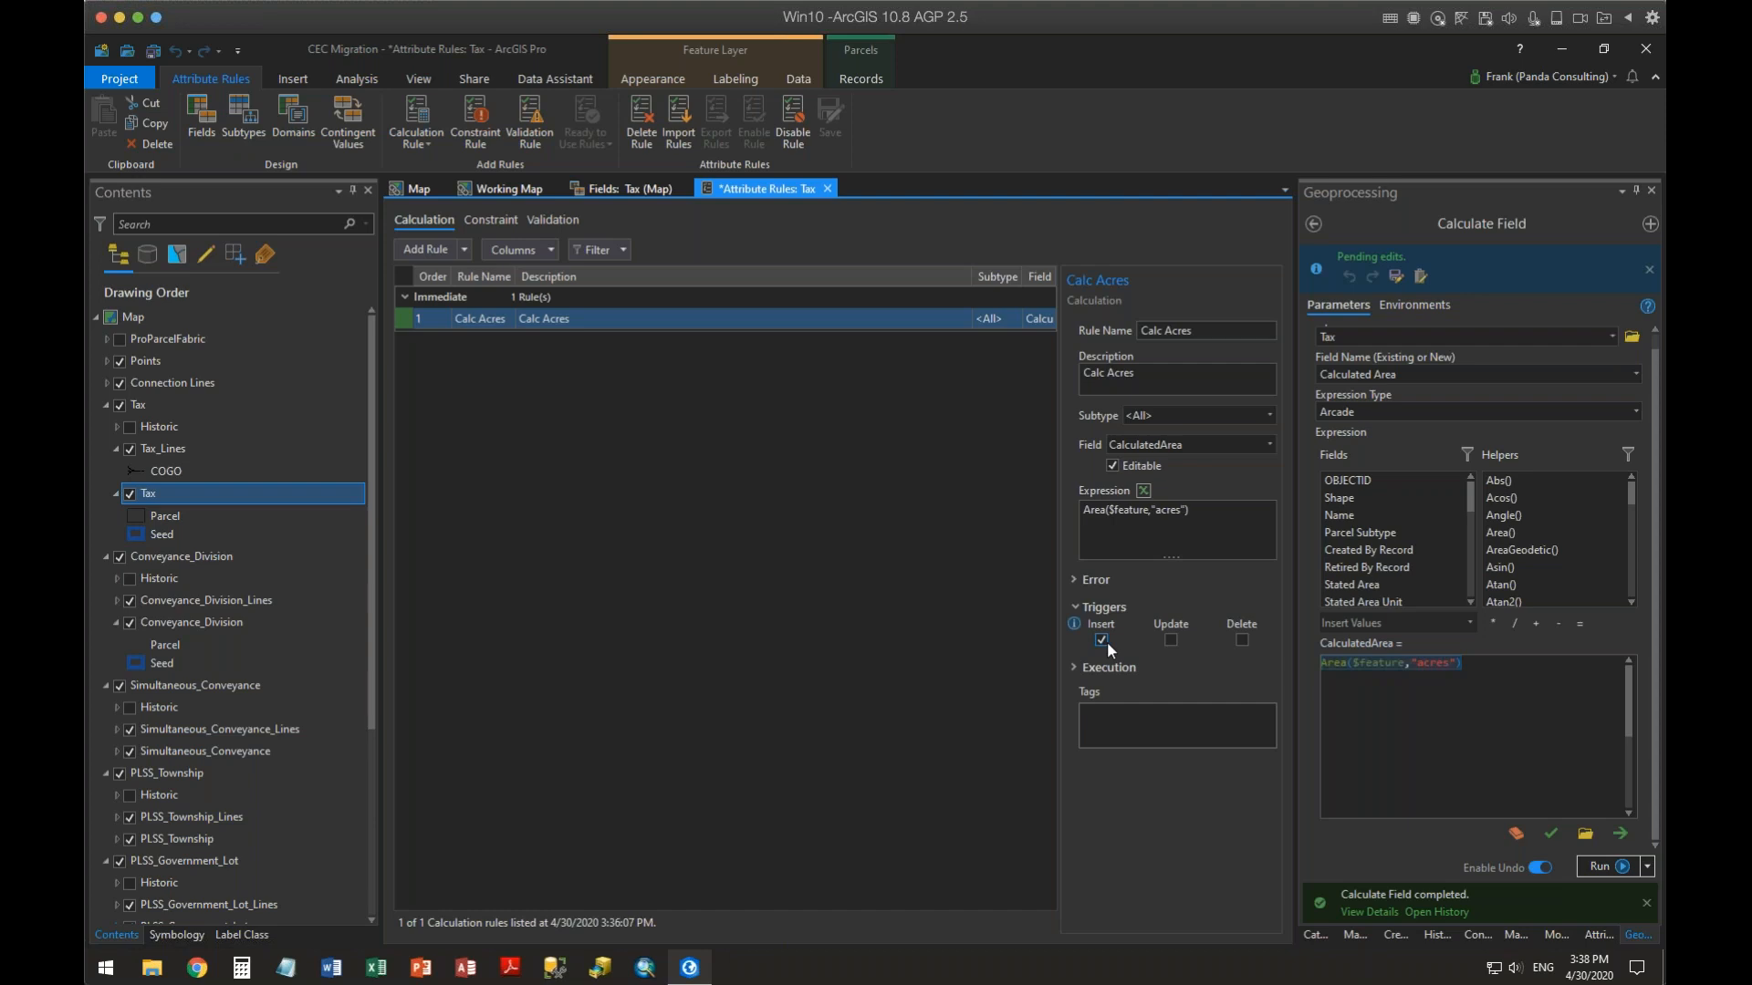
left_click(1171, 640)
Save the pending map edits, then save the Calc Acres attribute rule
left_click(419, 189)
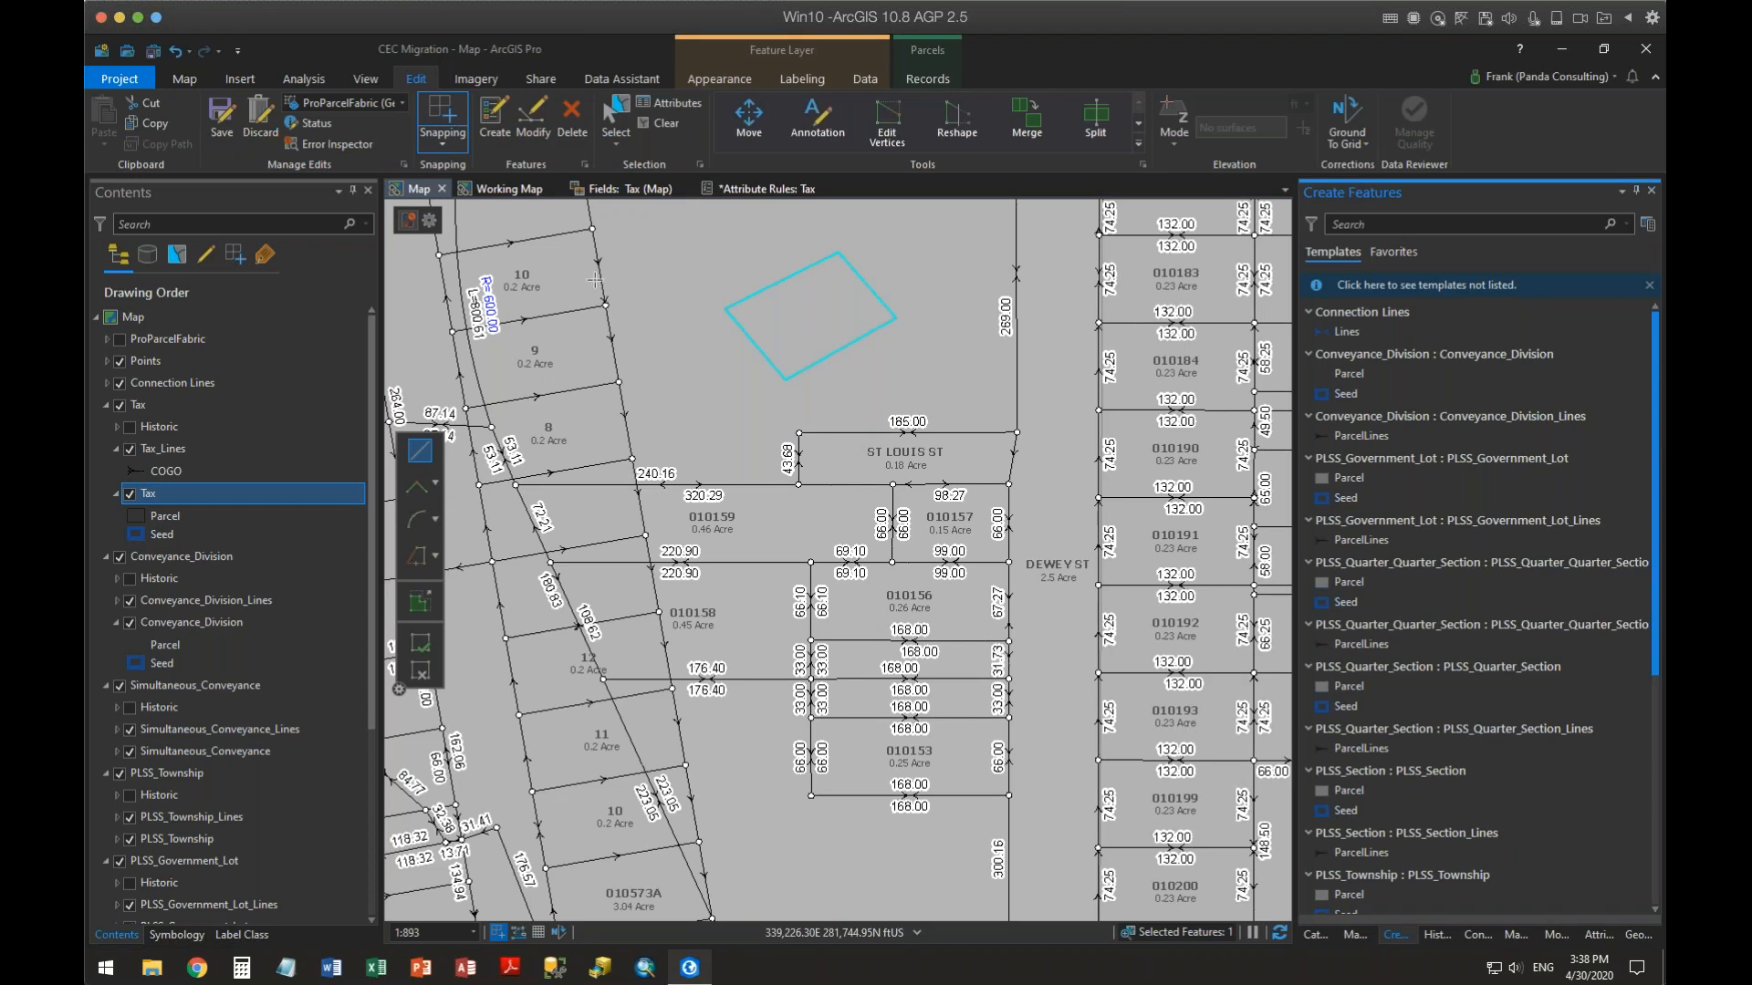
left_click(222, 116)
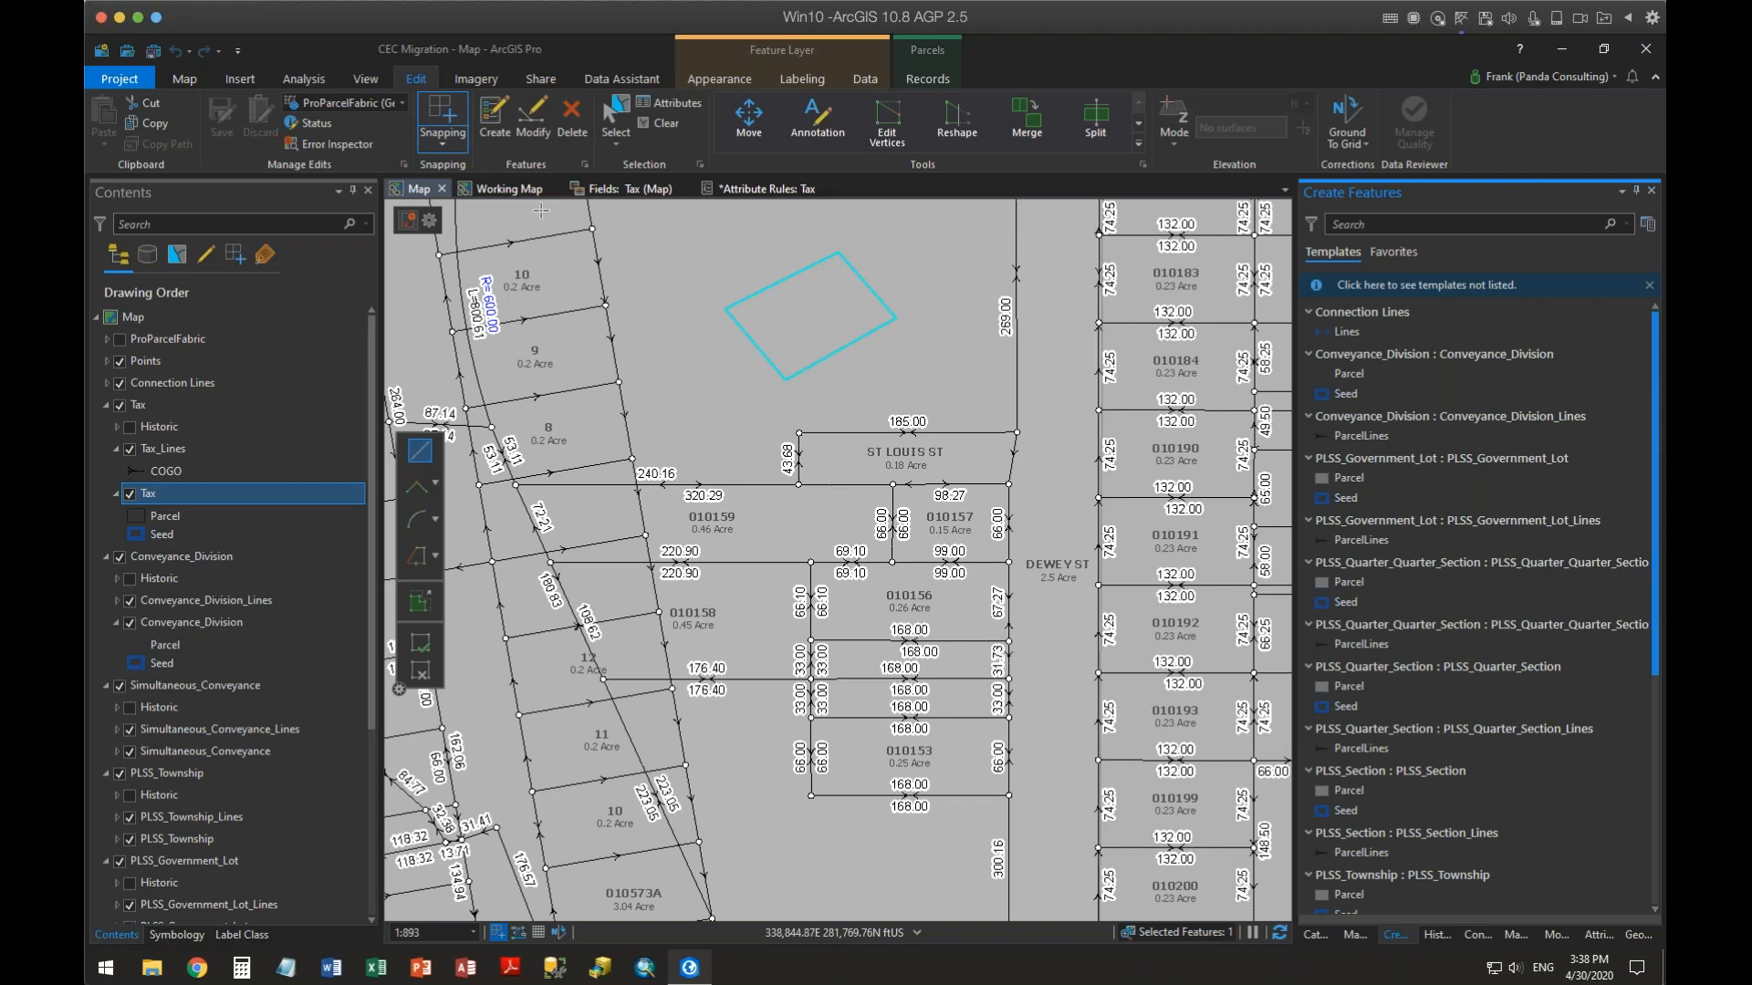
left_click(761, 188)
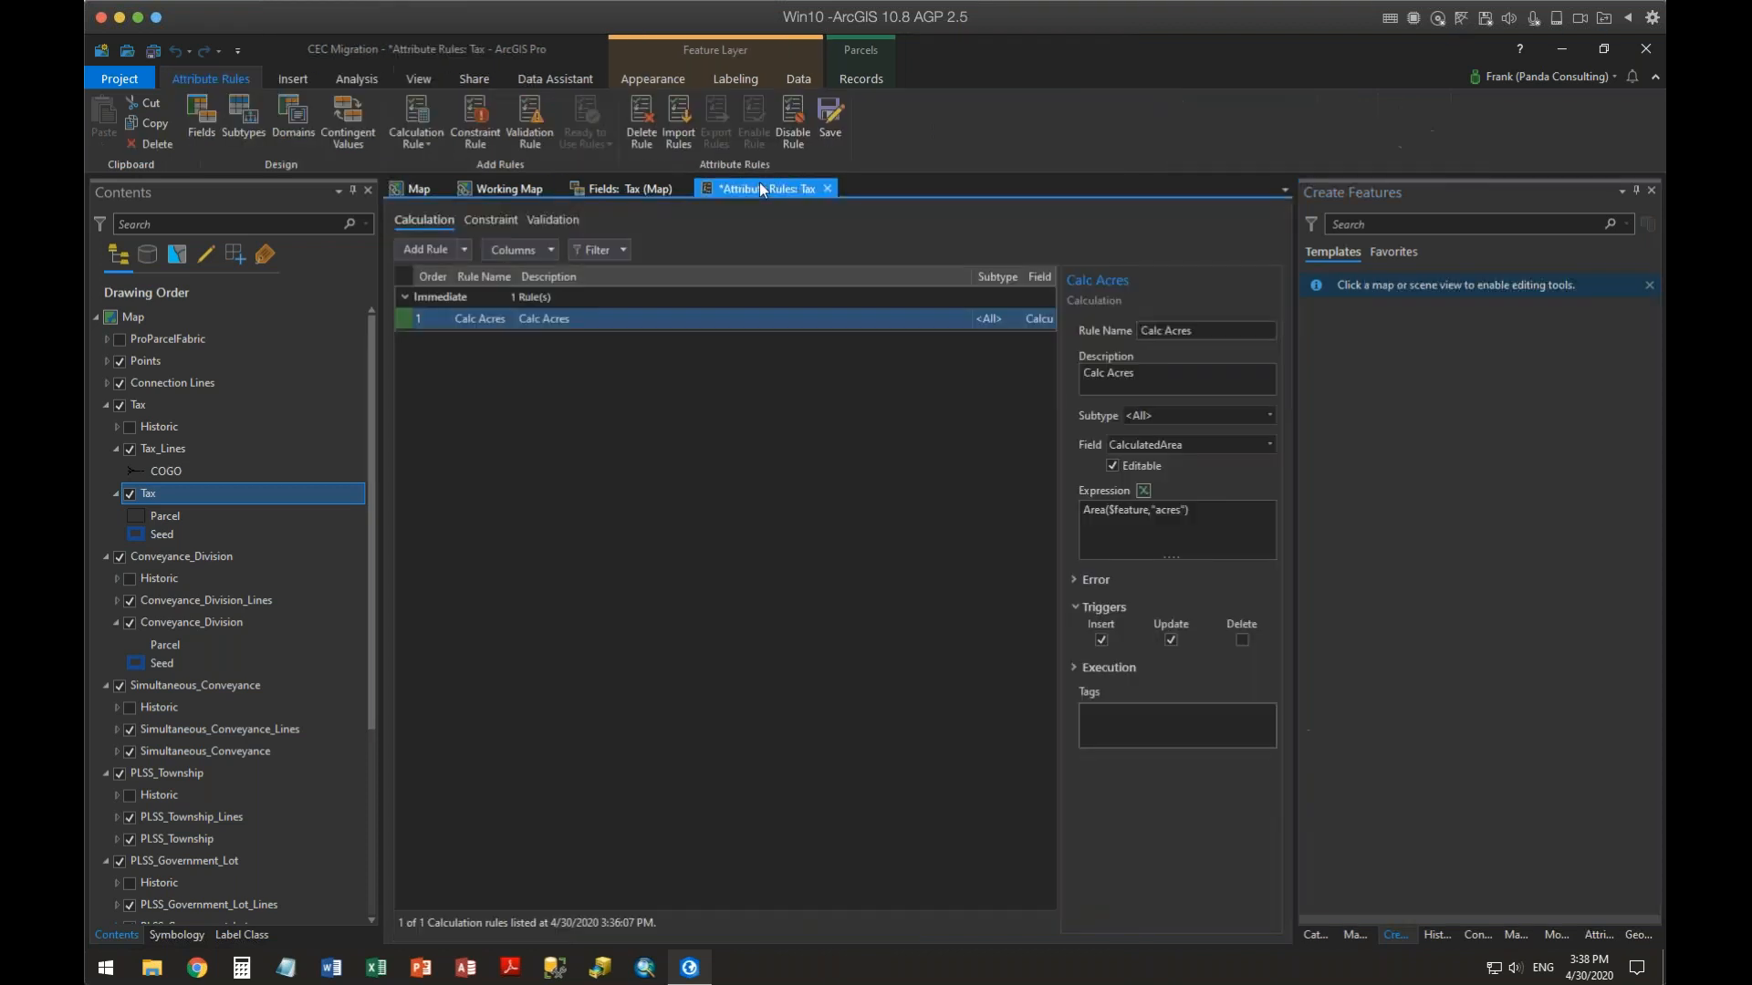
left_click(828, 130)
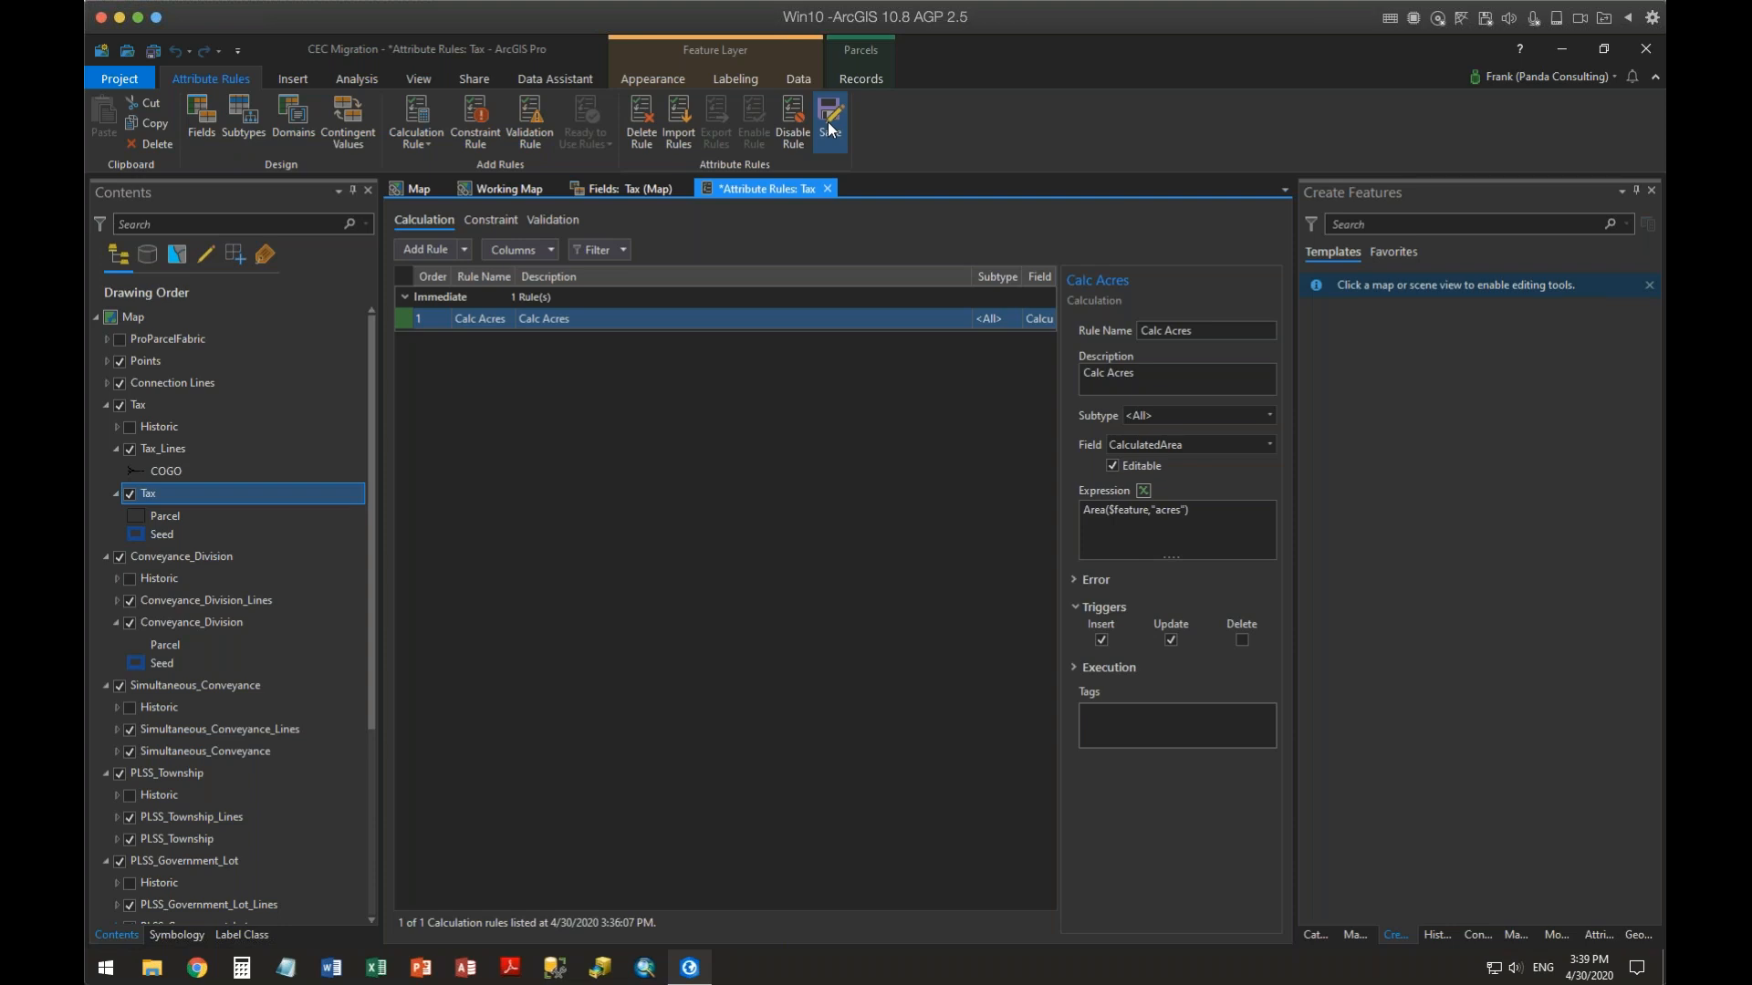
left_click(829, 129)
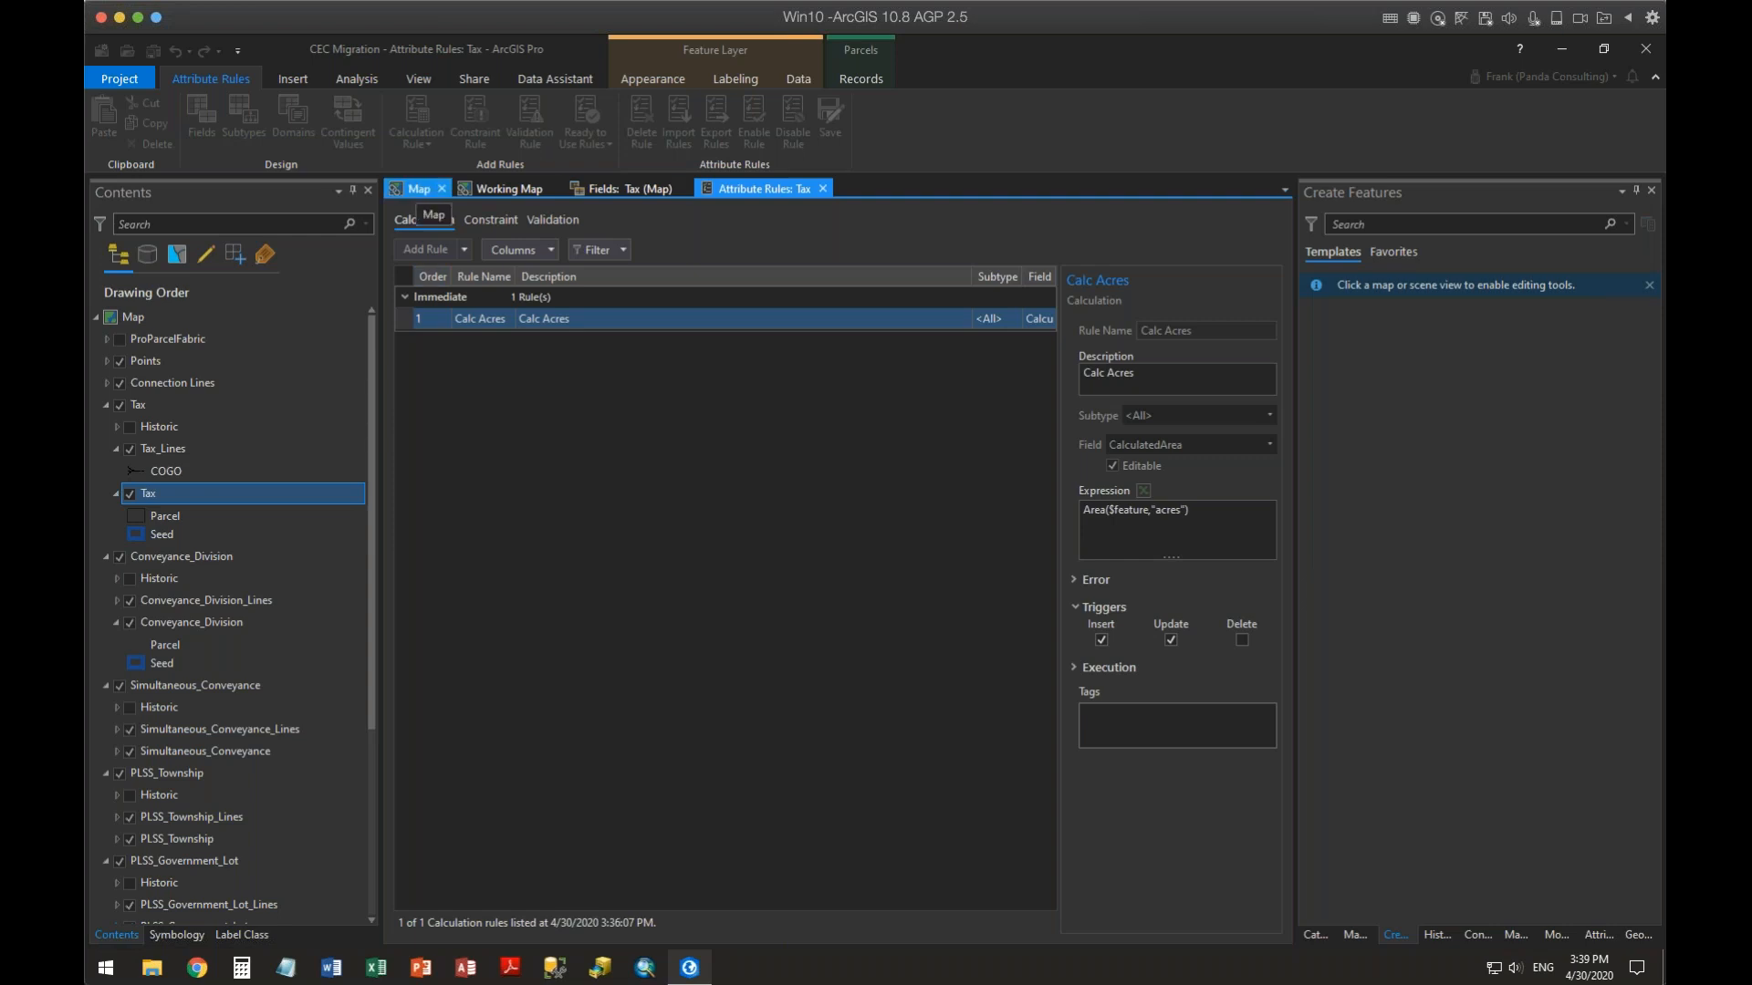
Draw a new four-sided Tax parcel polygon just north of St Louis St and open its attributes
left_click(407, 194)
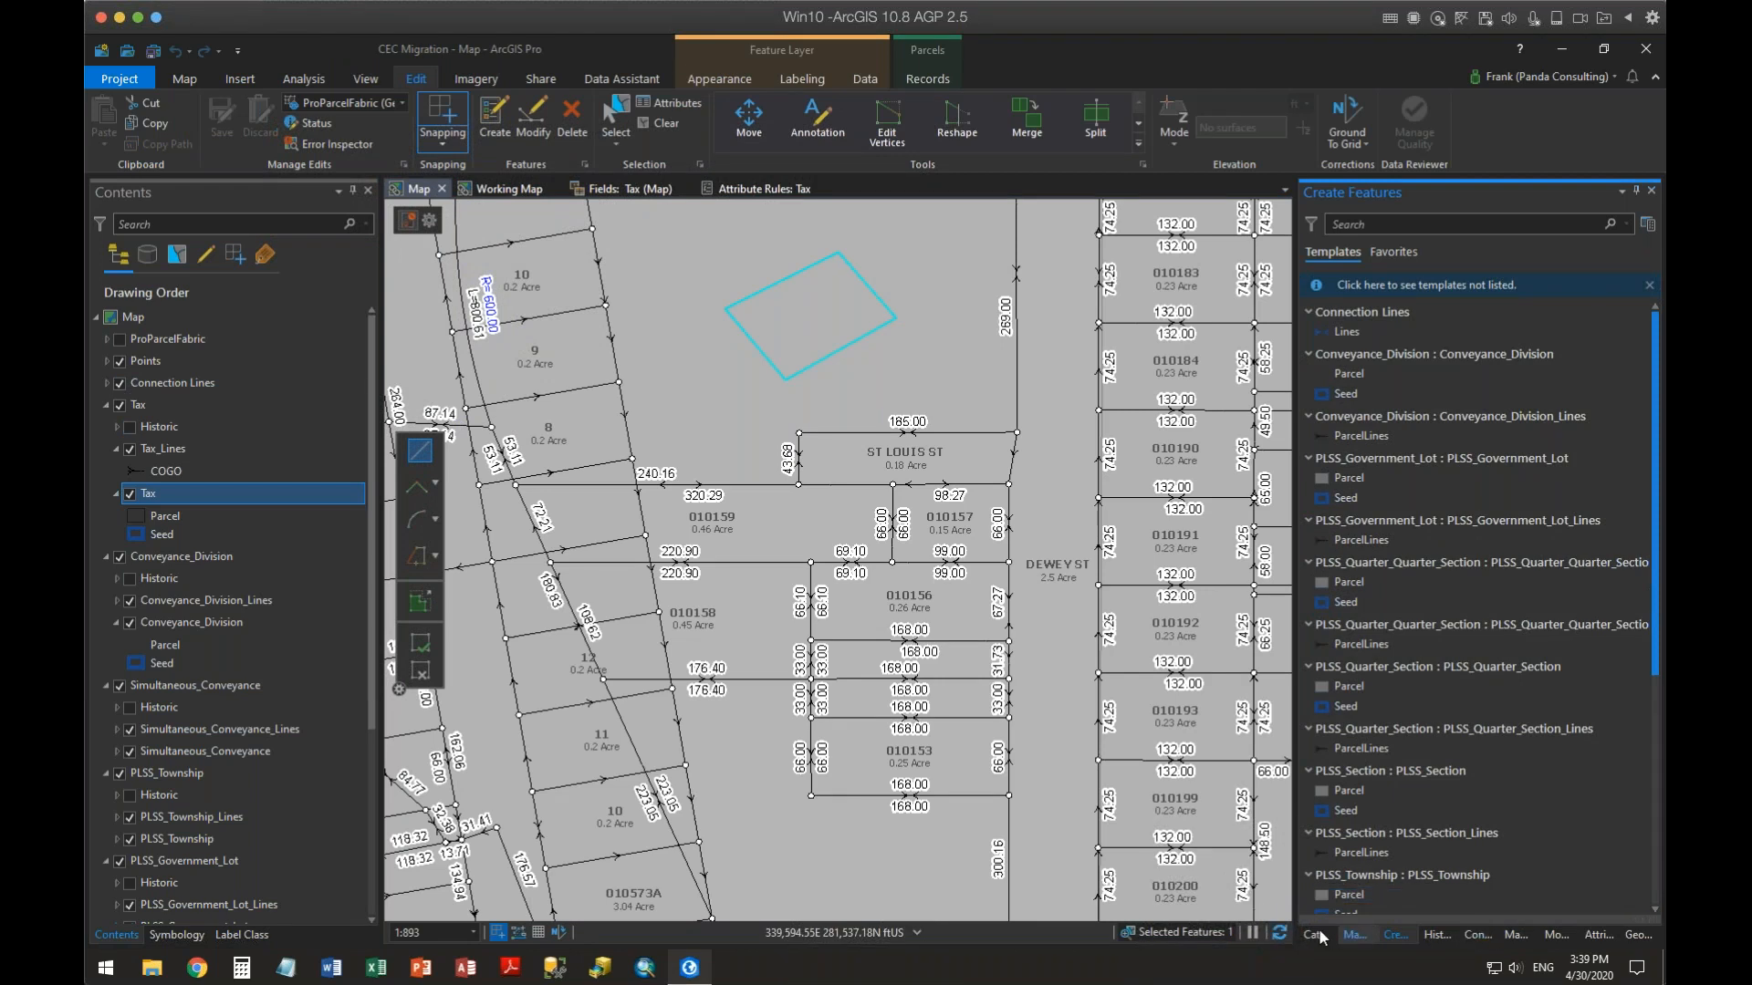
left_click(1459, 810)
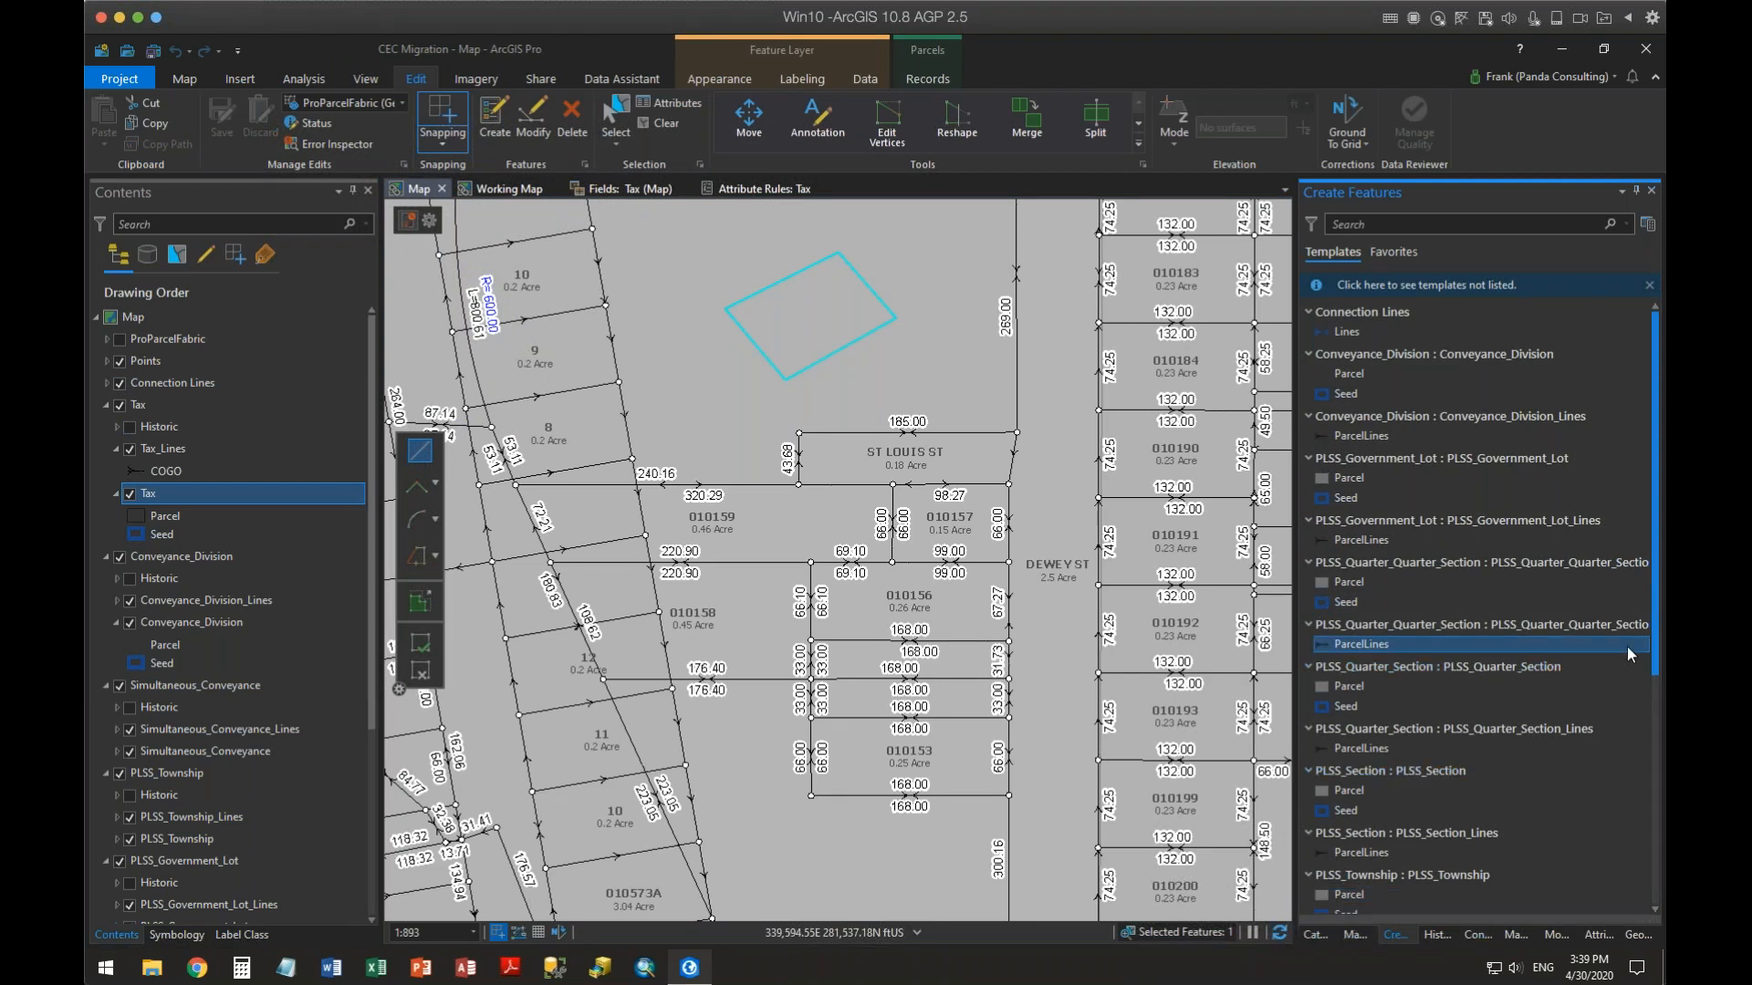
left_click_drag(1654, 666, 1658, 888)
left_click(1496, 851)
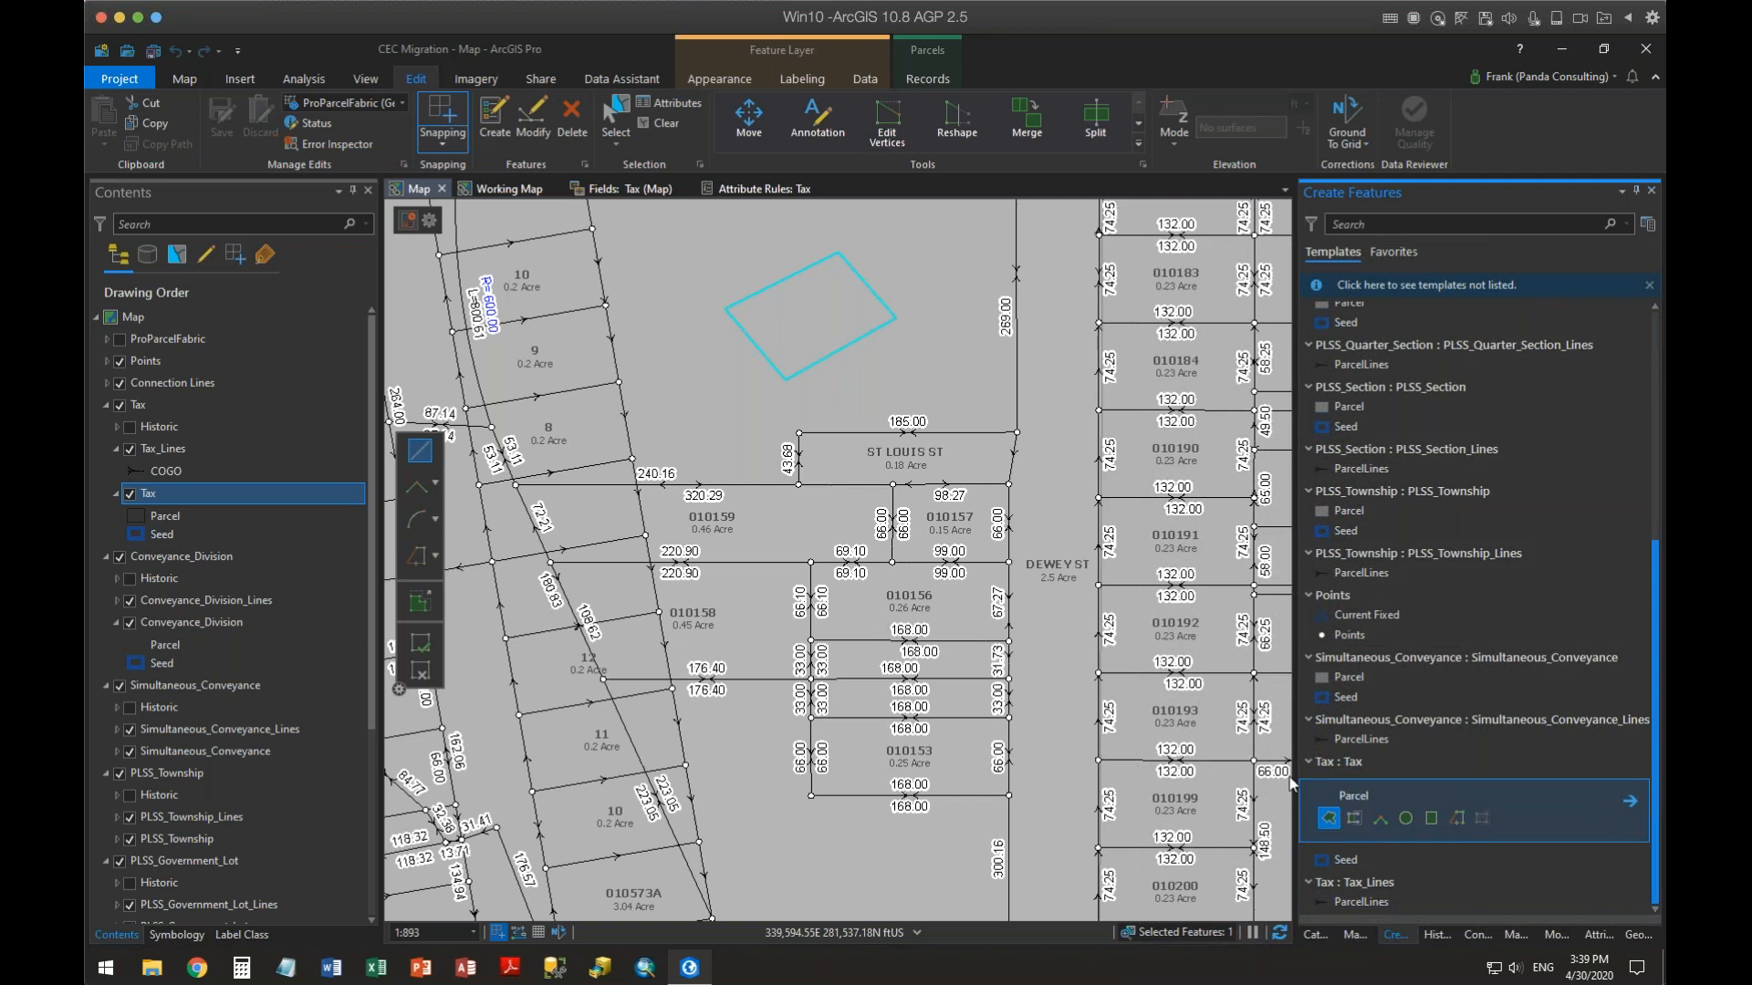
left_click(878, 384)
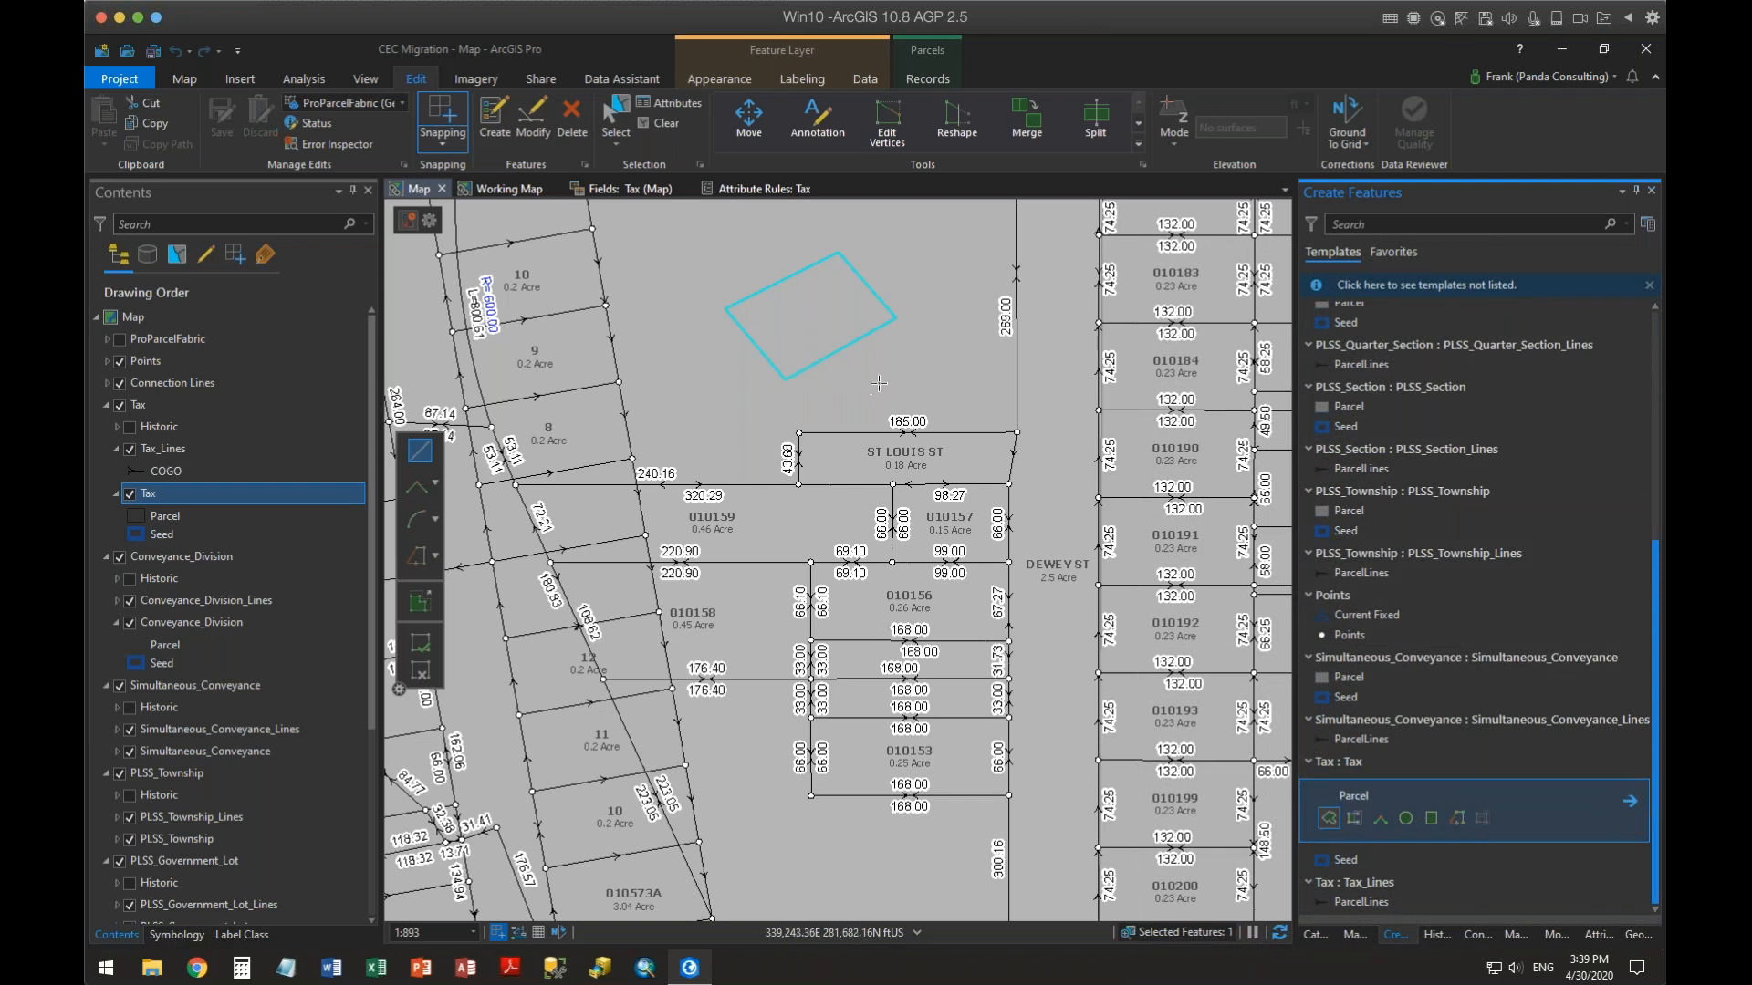
left_click(957, 289)
left_click(1064, 362)
double_click(955, 478)
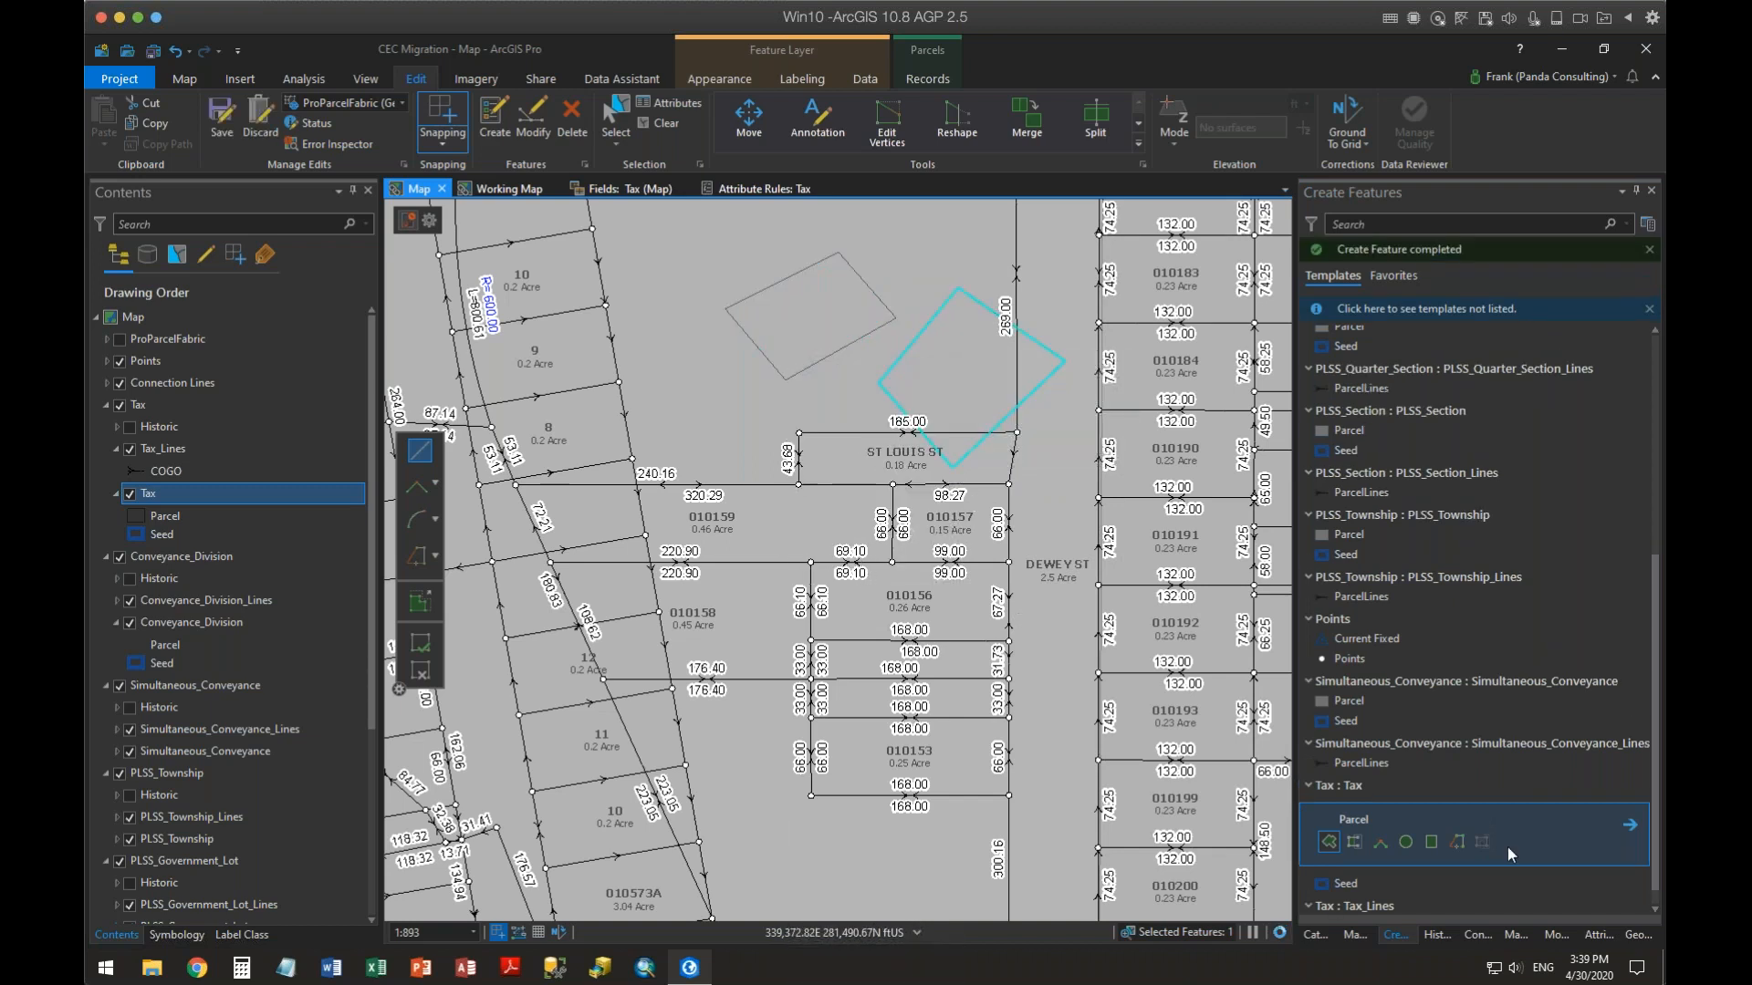
left_click(1596, 935)
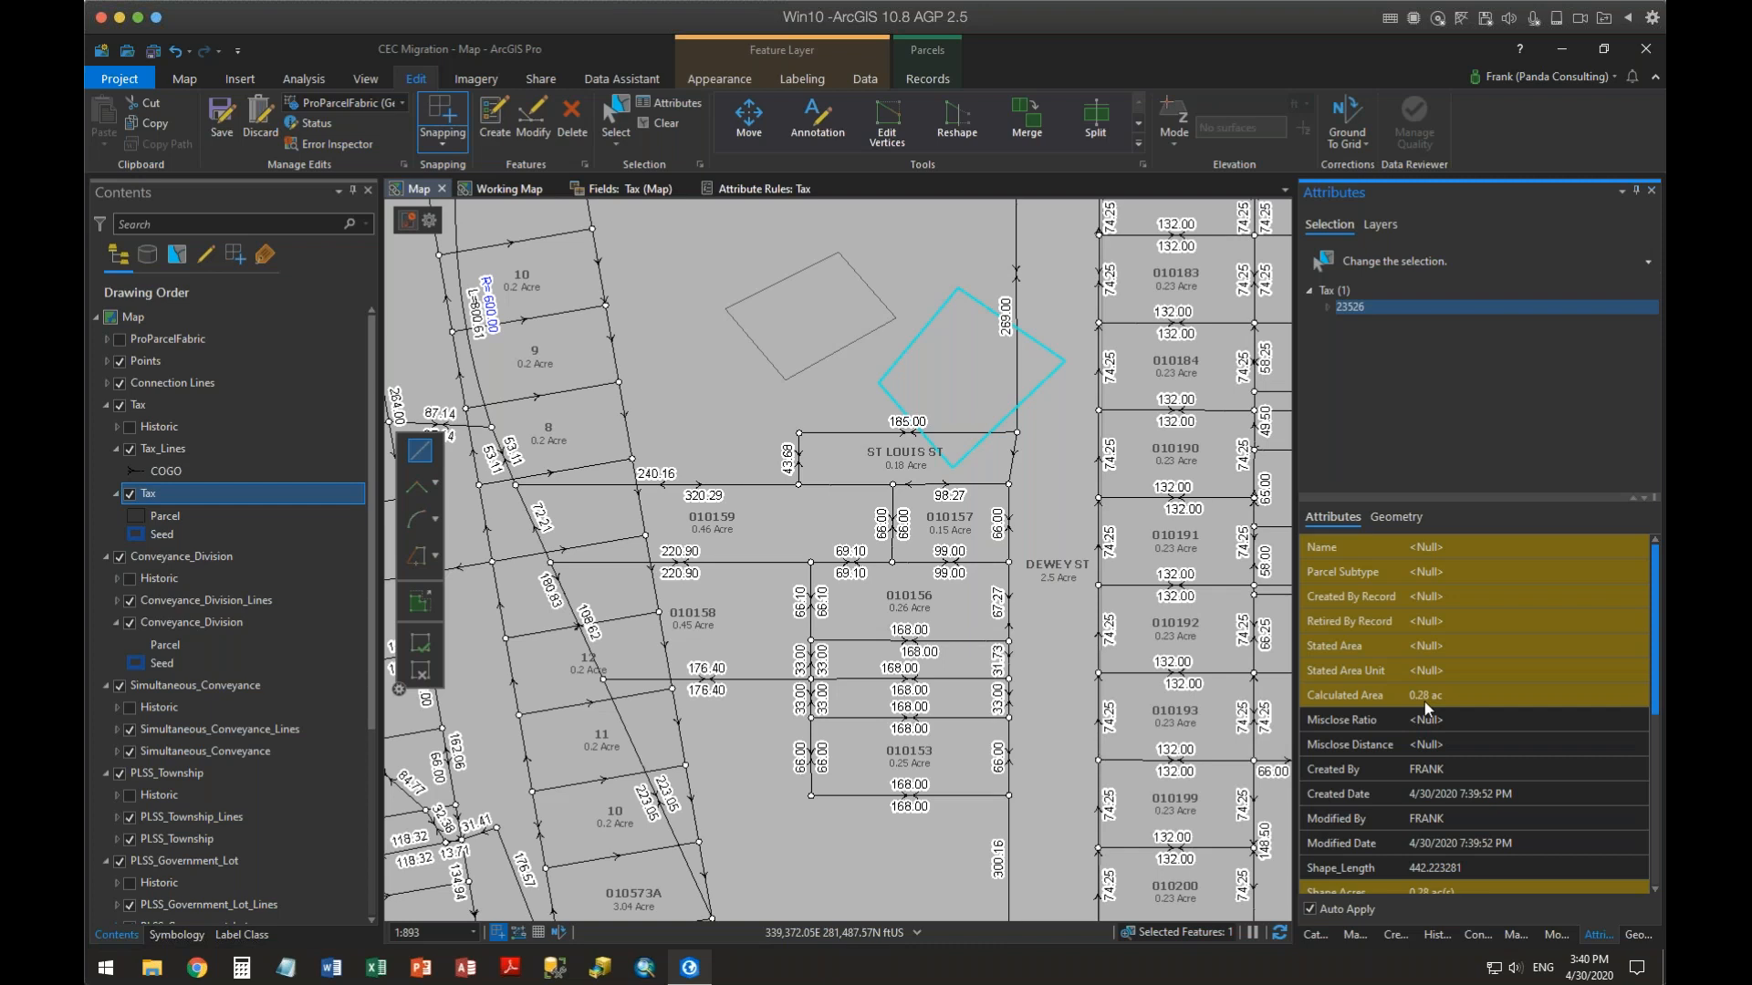
Reshape the new parcel by editing its vertices, then return to its attributes
left_click(879, 134)
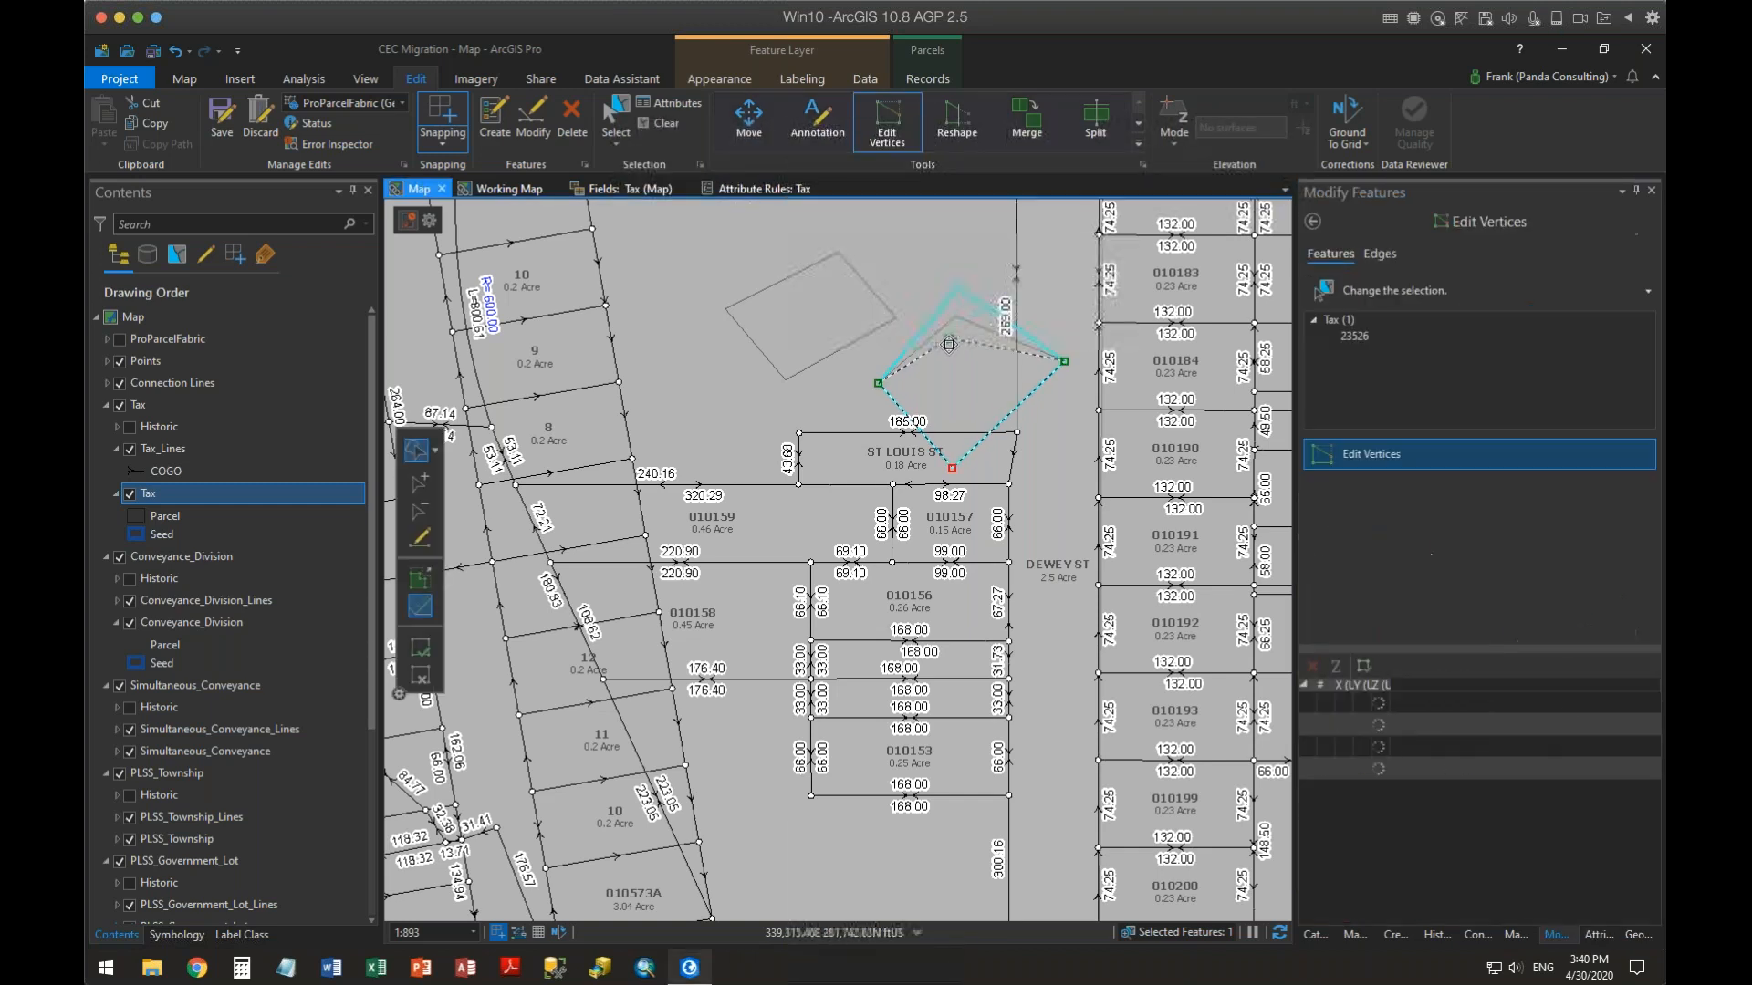
left_click(420, 649)
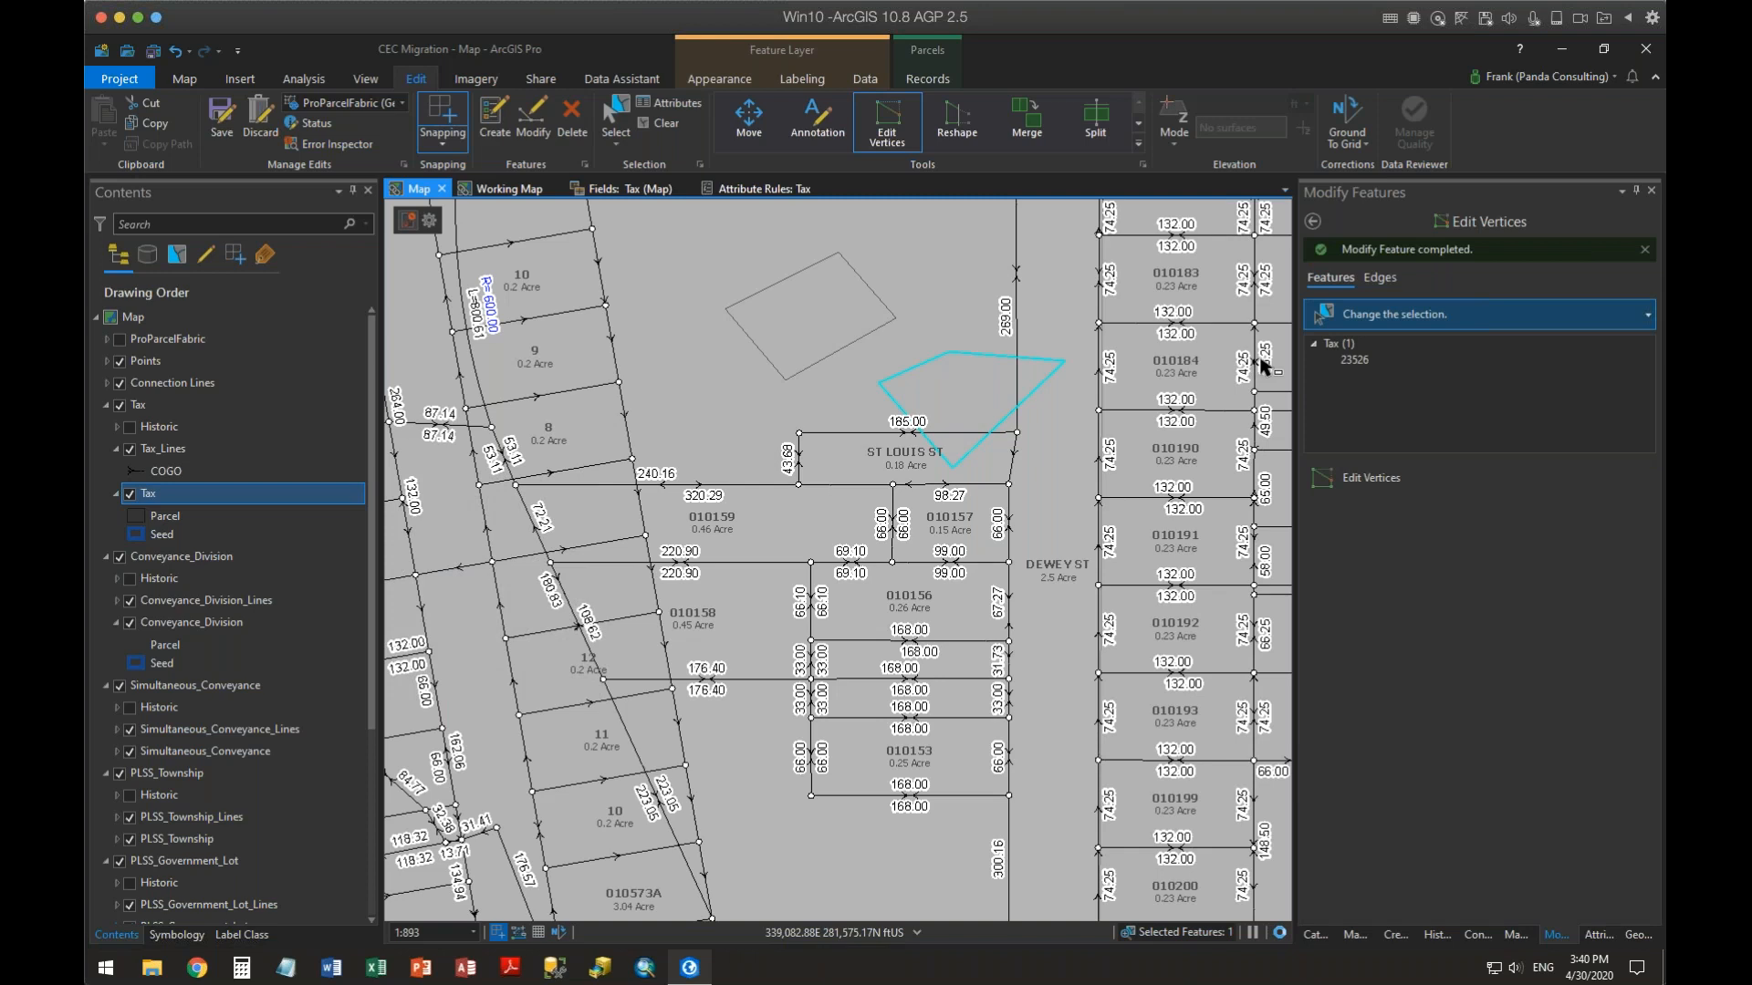
left_click(1314, 222)
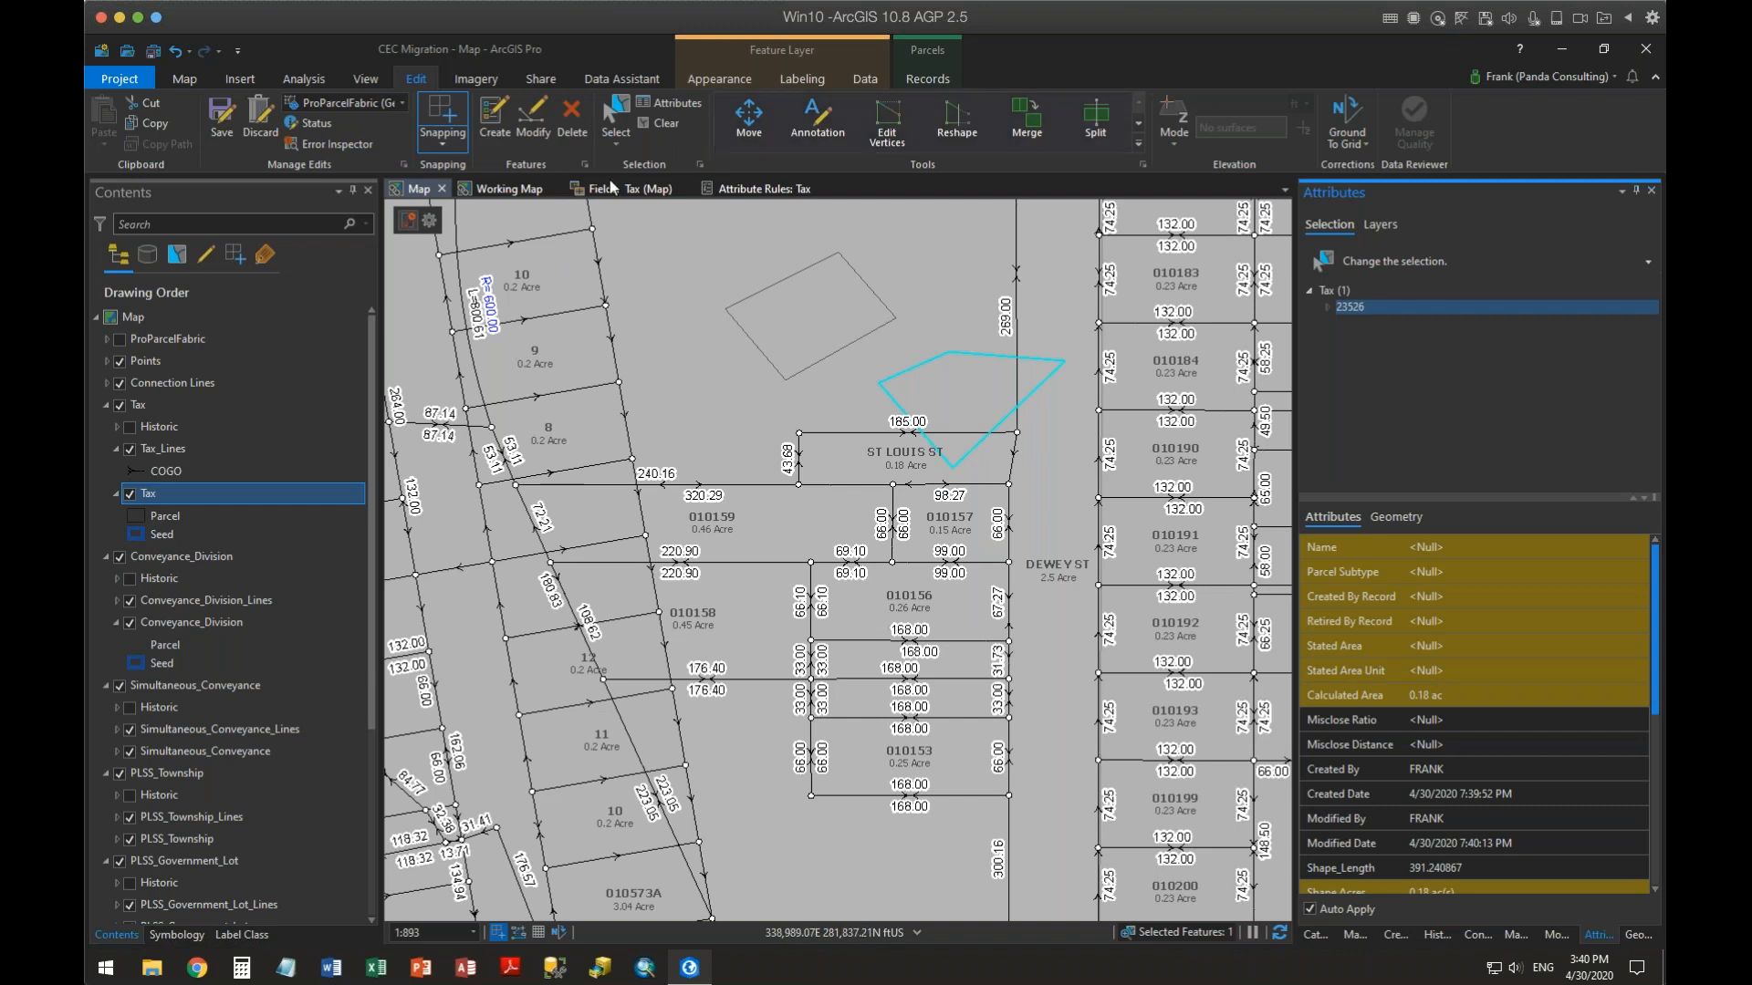
Compare the Tax fields view for the data source and for the Tax (Map) layer
left_click(738, 189)
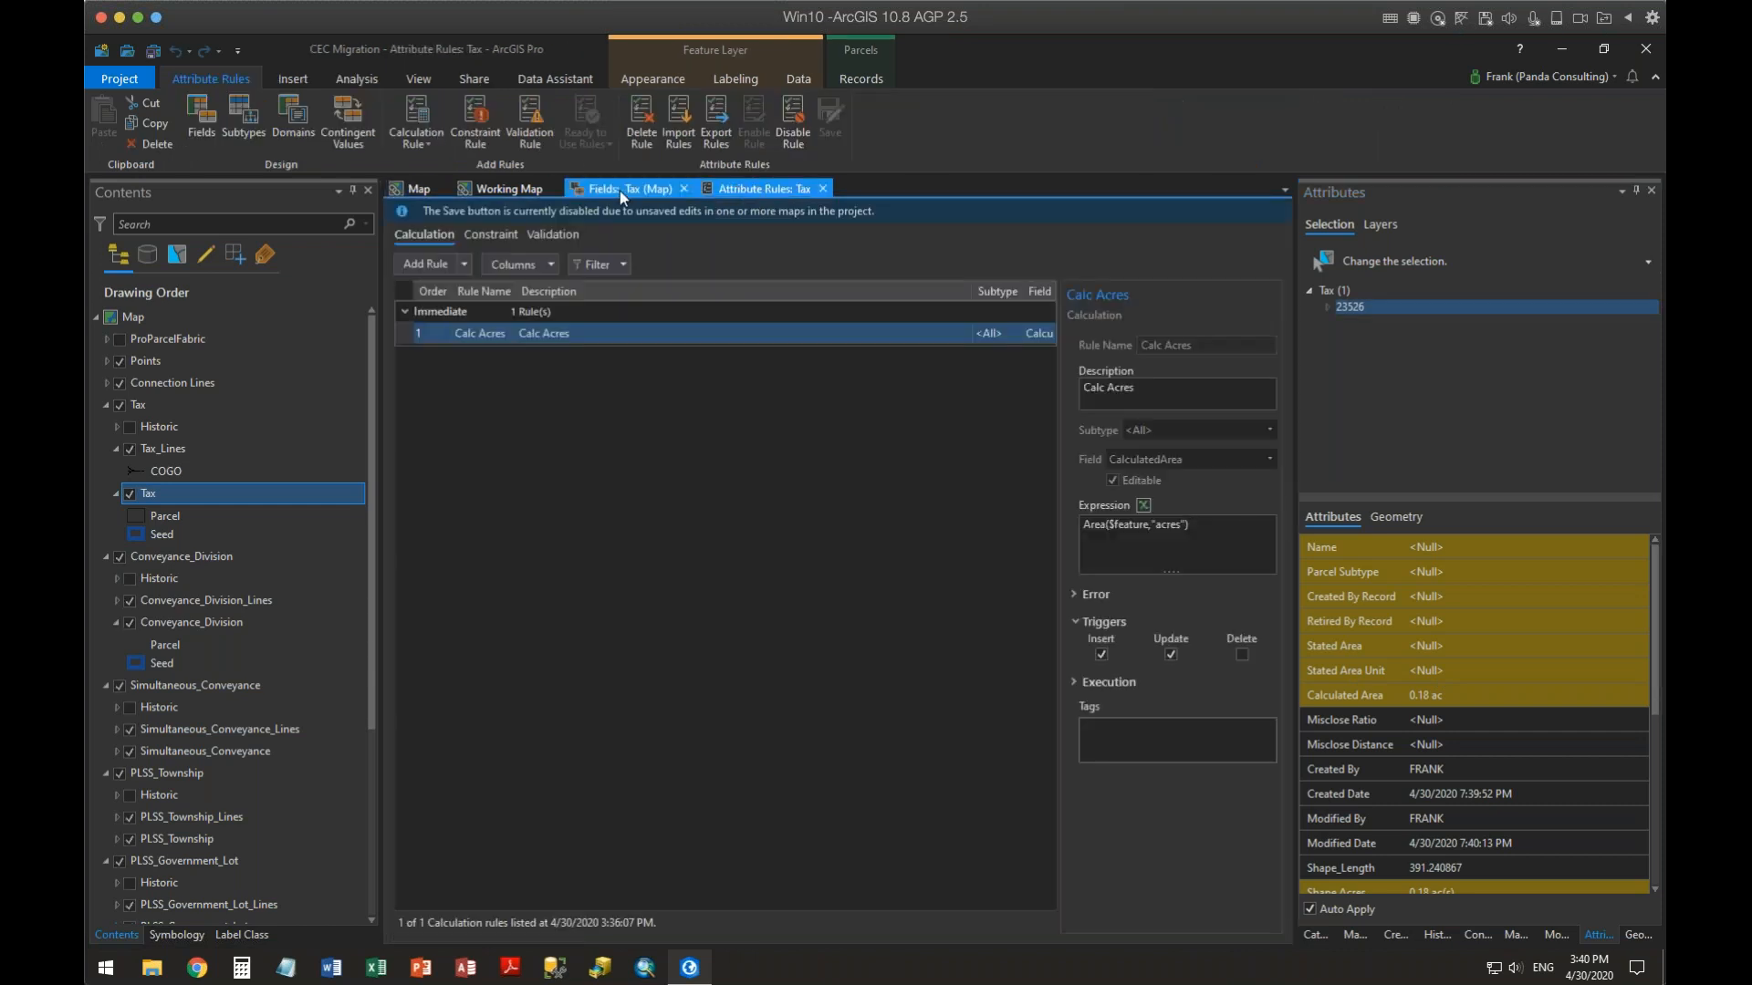
left_click(621, 190)
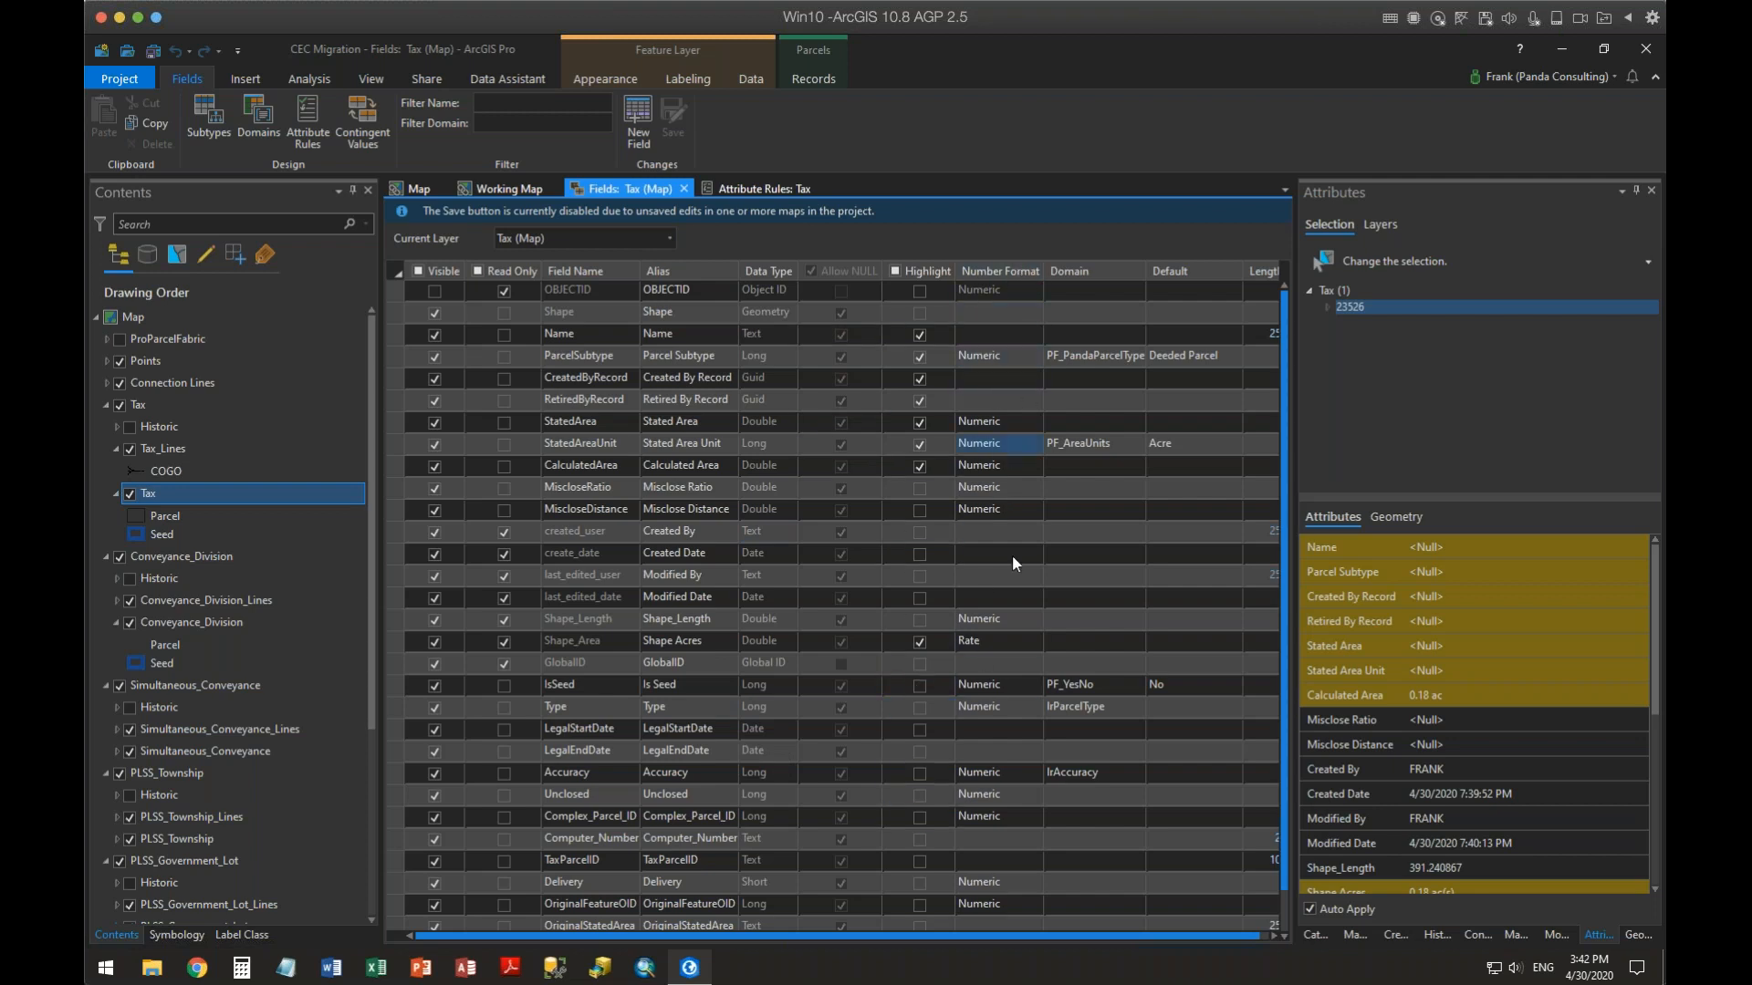
left_click(1033, 600)
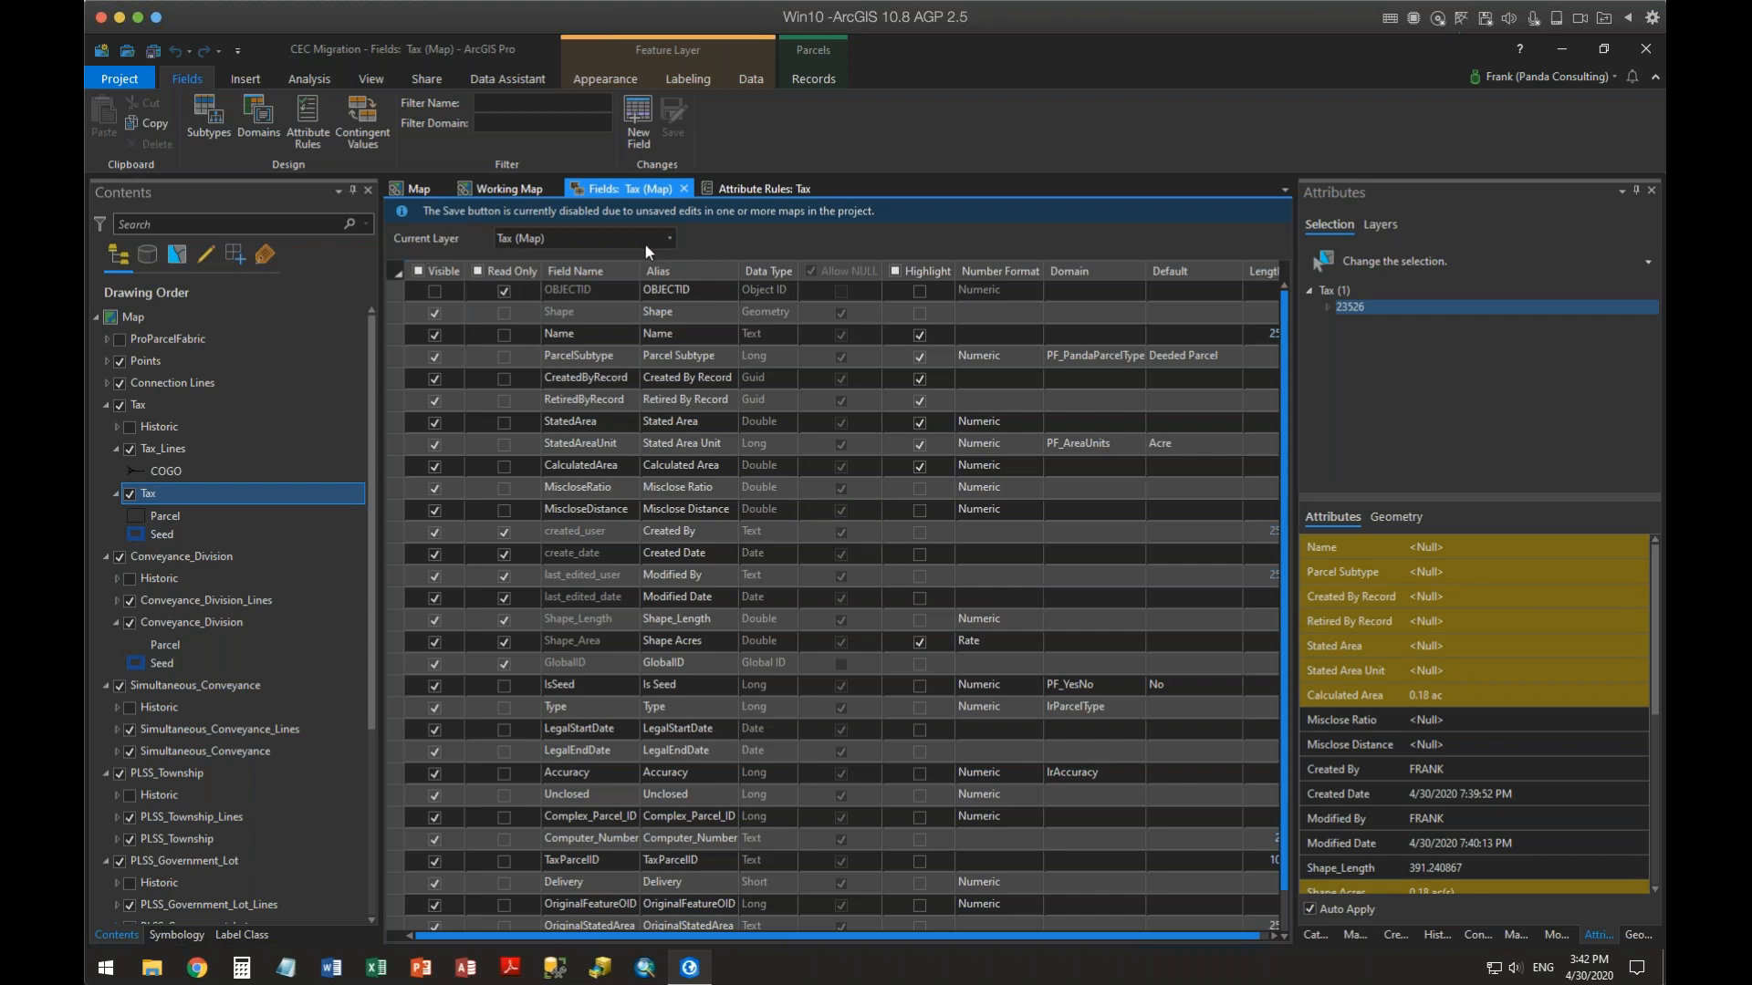
left_click(669, 239)
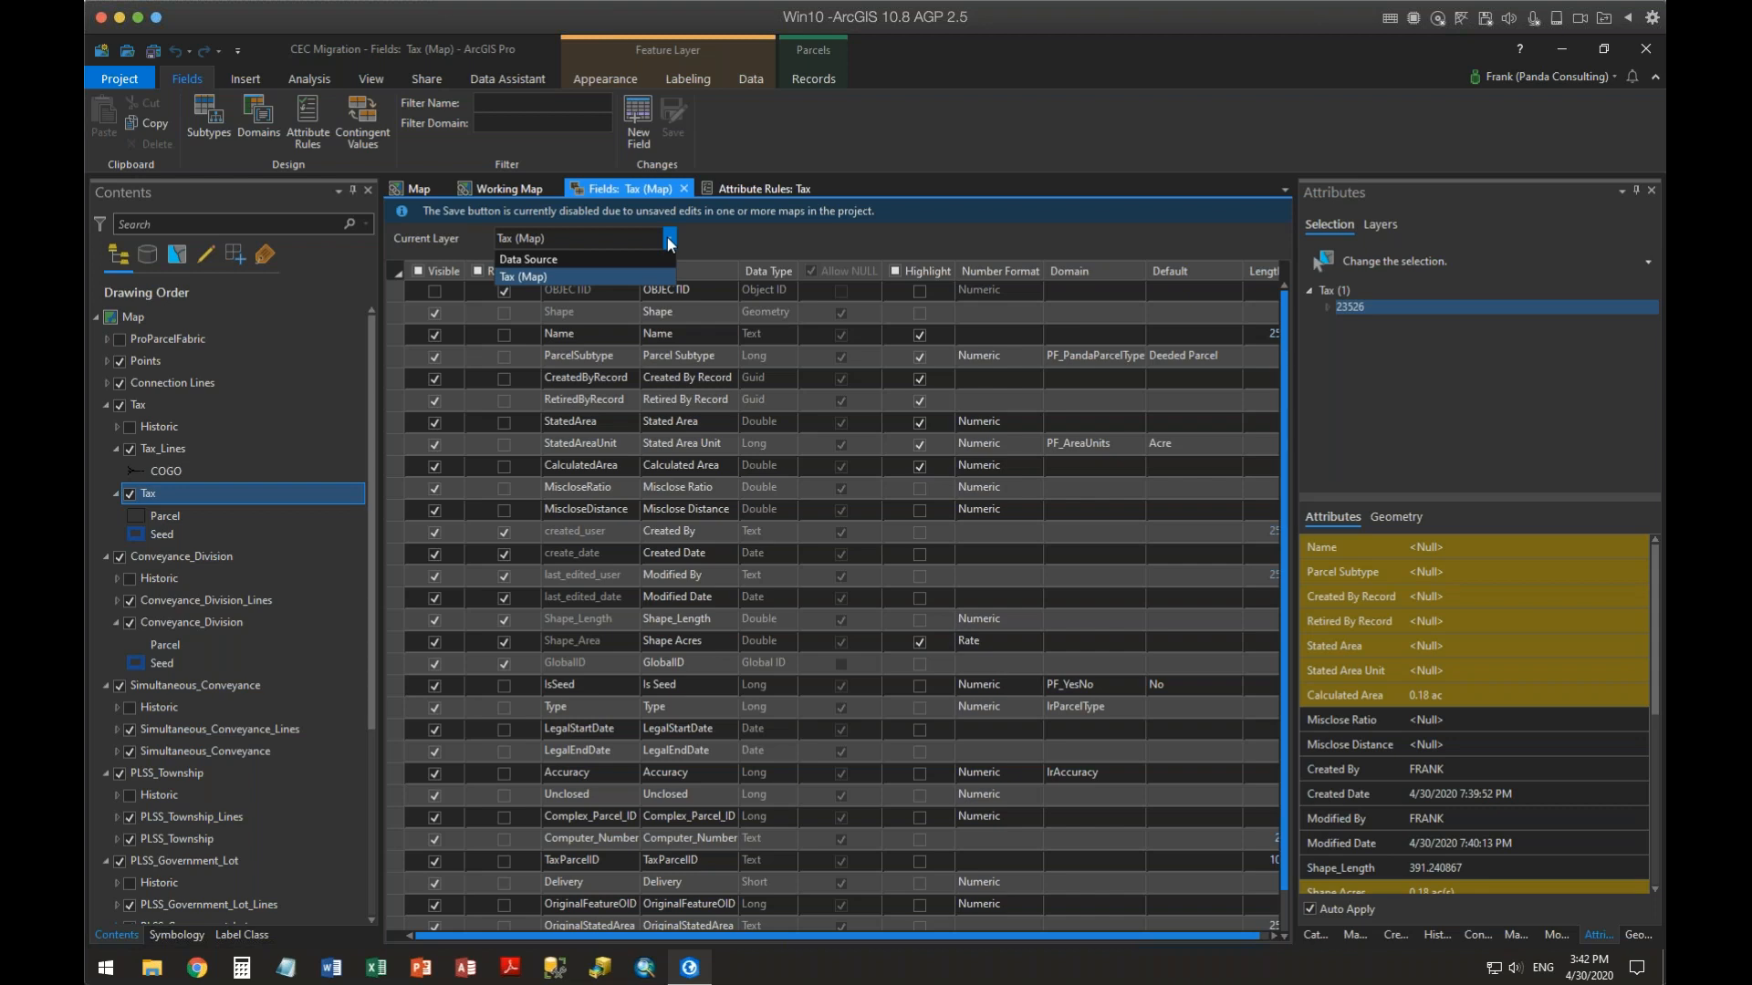
left_click(567, 257)
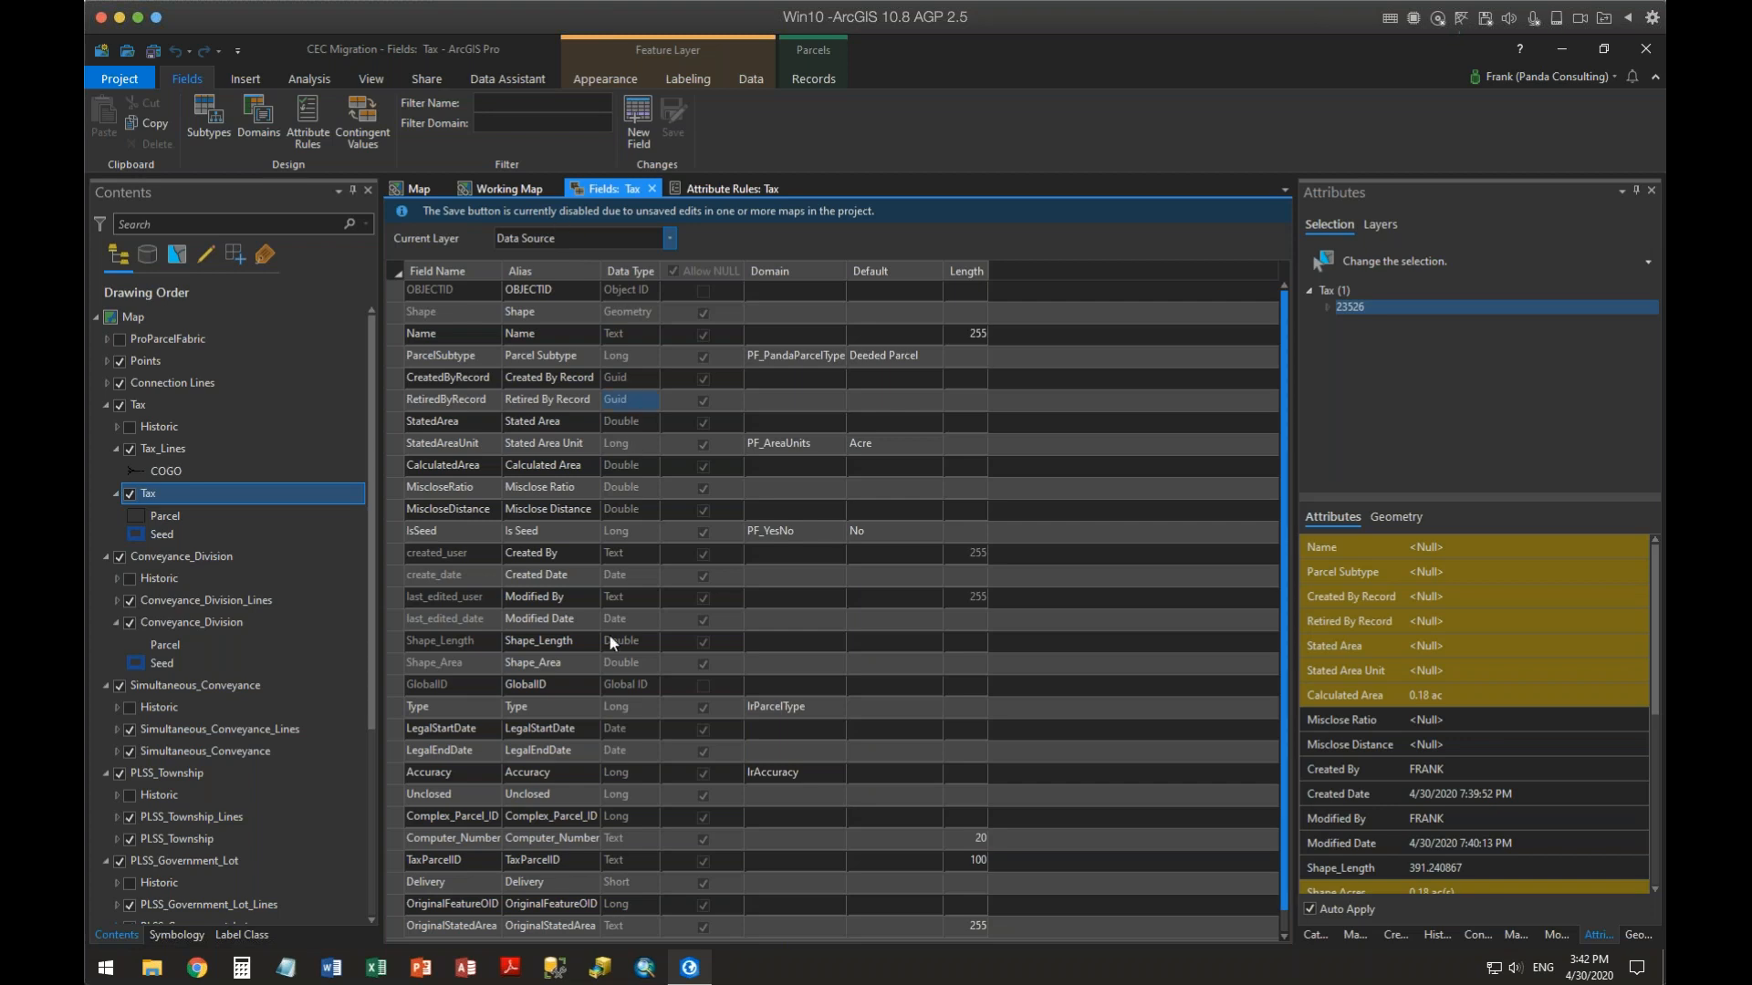
left_click(578, 440)
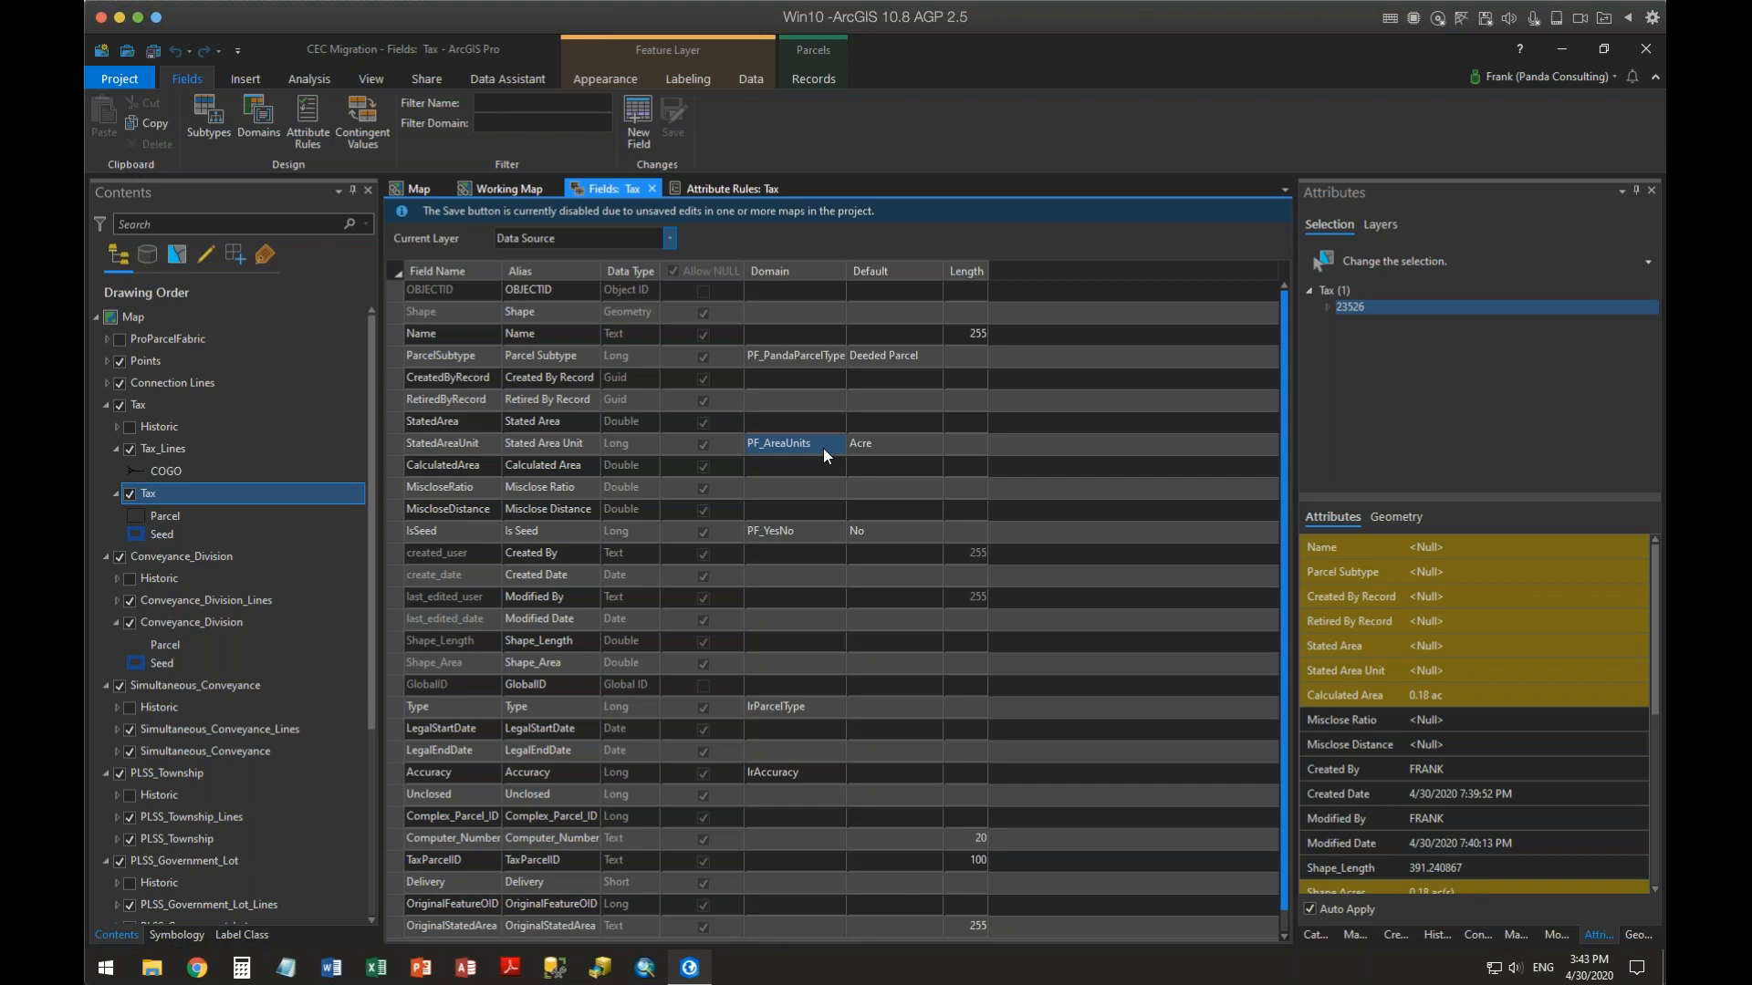
left_click(673, 237)
left_click(577, 276)
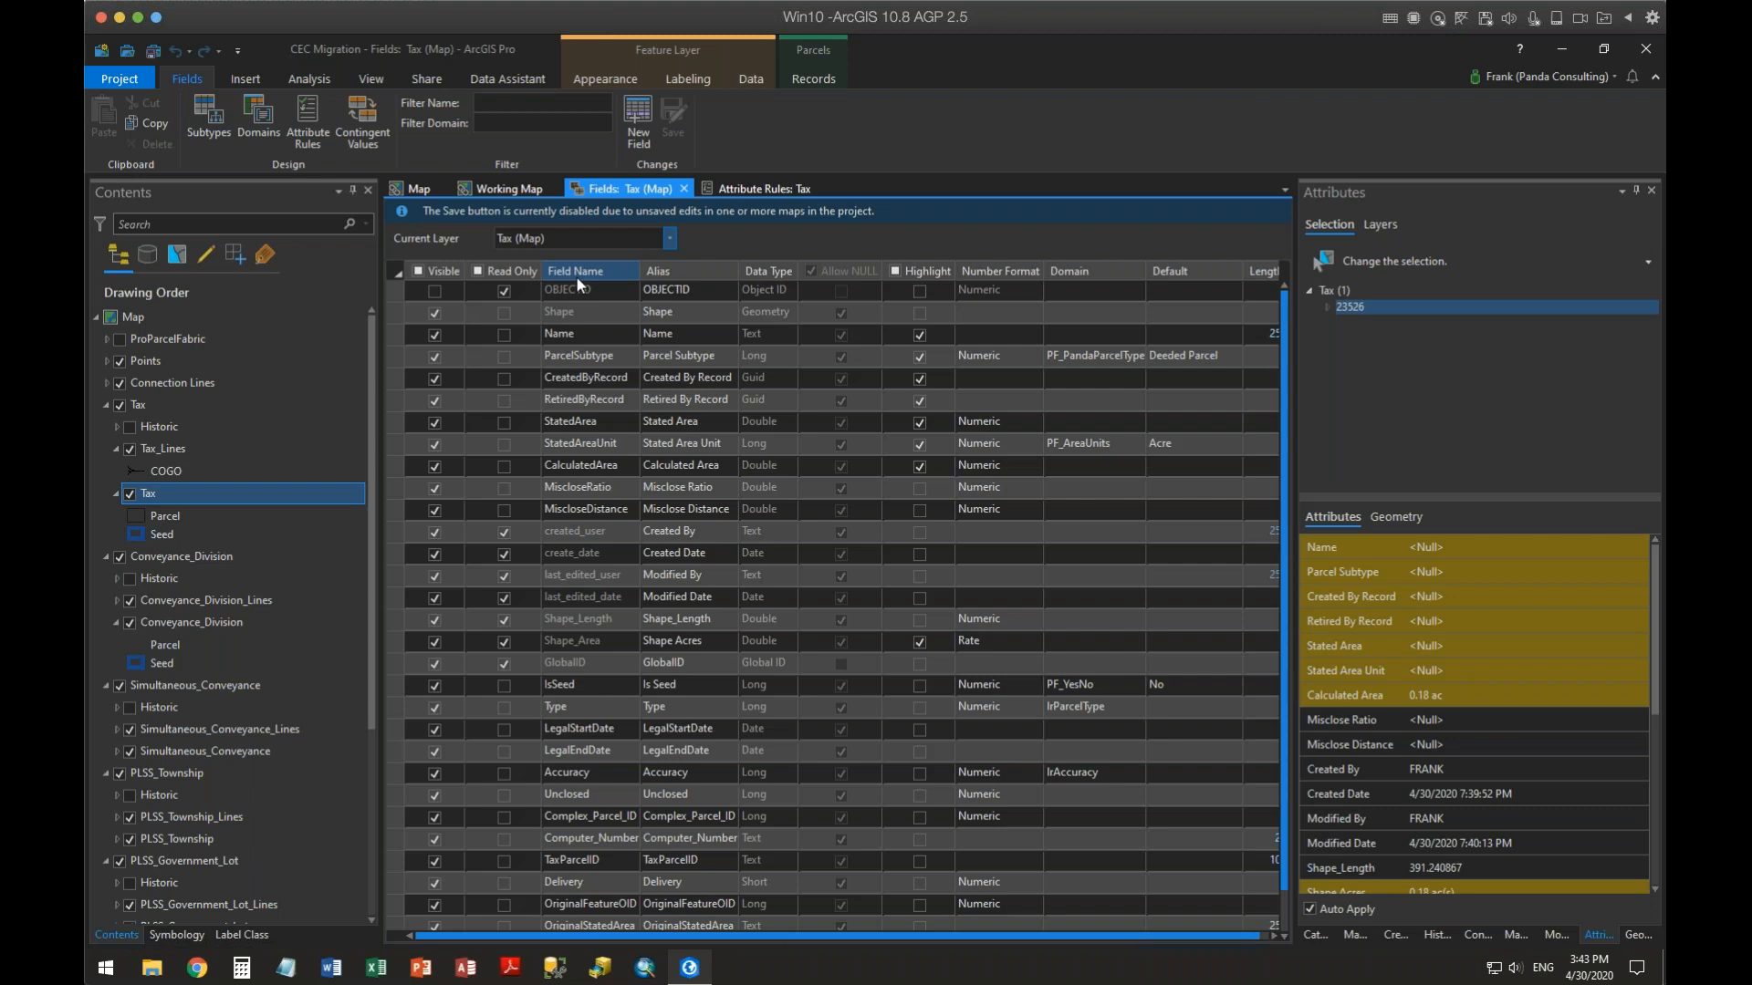
Delete the LegalStartDate, LegalEndDate, Unclosed, Complex_Parcel_ID and Computer_Number fields from the Tax layer
left_click(403, 733)
right_click(399, 727)
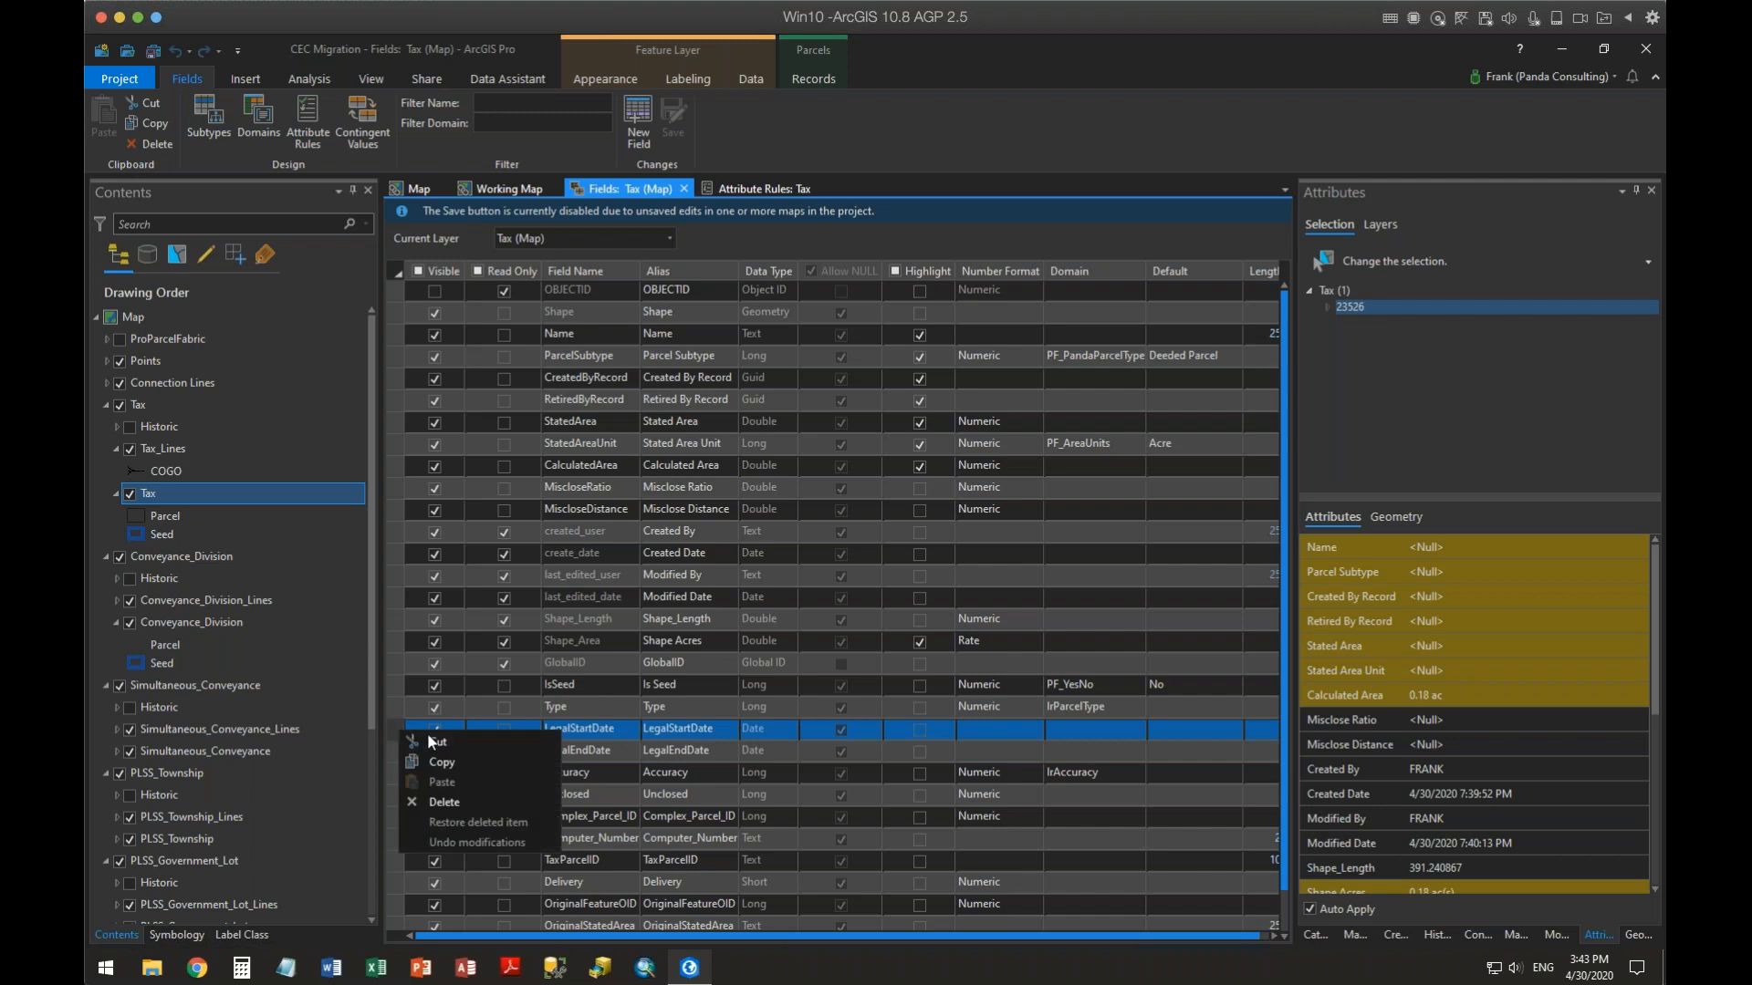
left_click(450, 800)
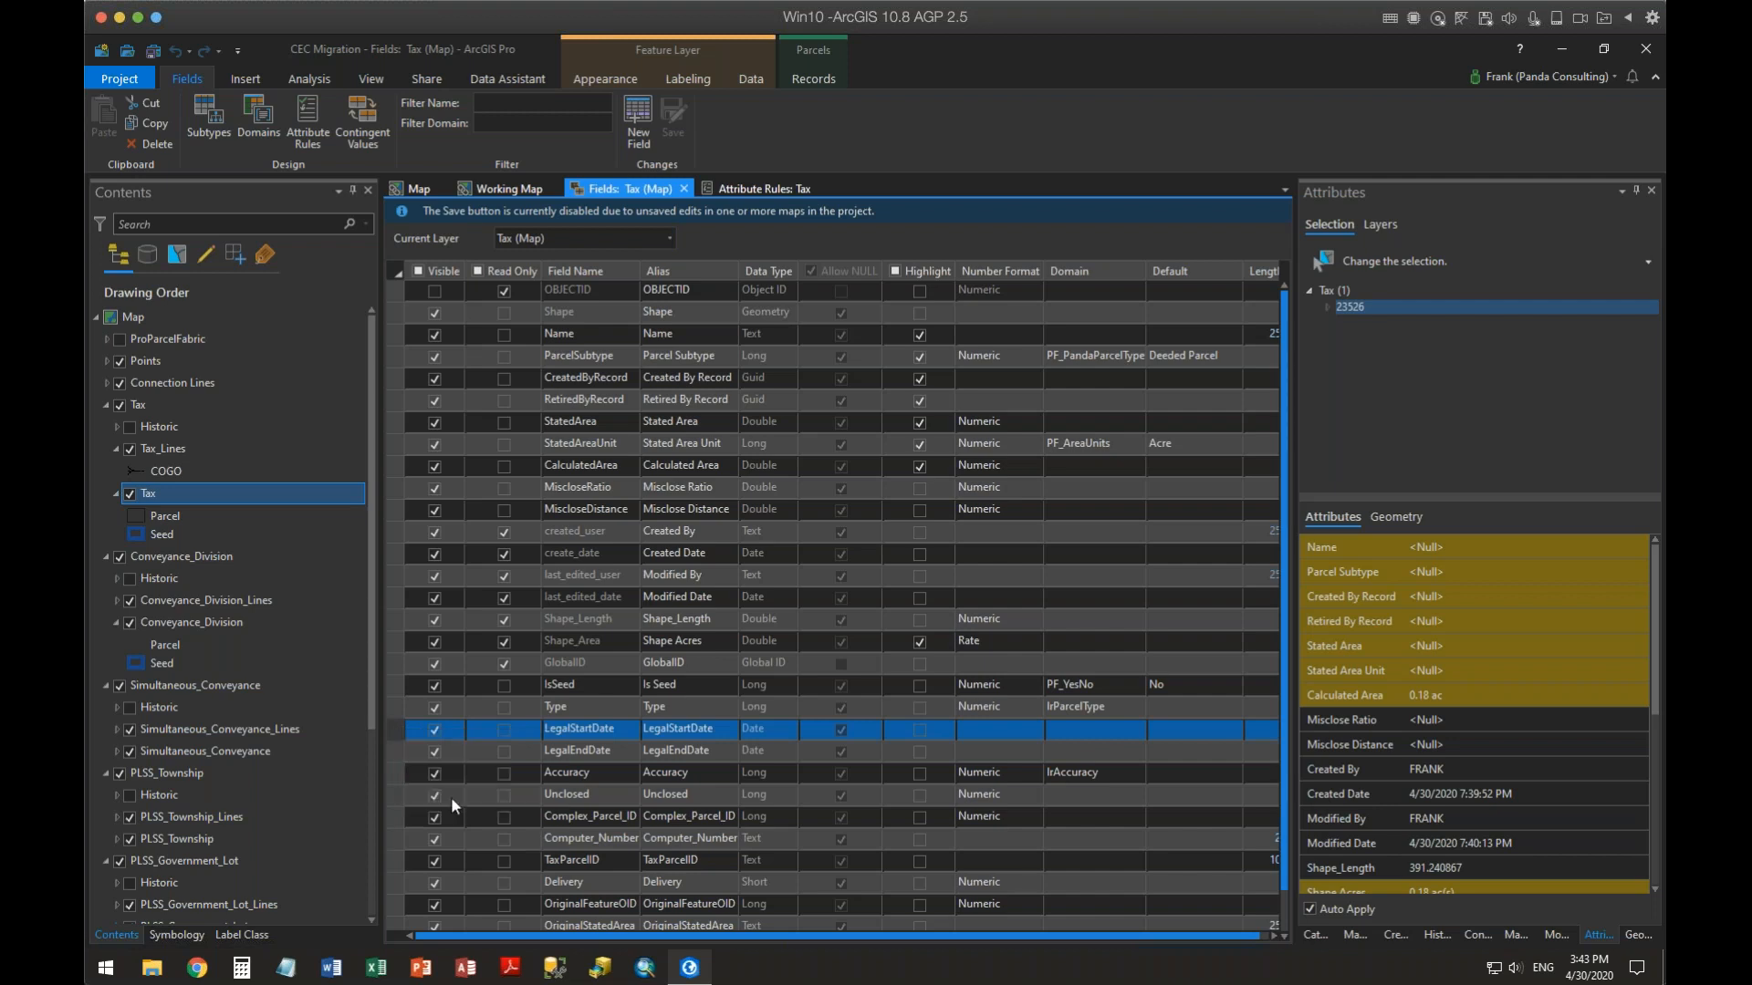
right_click(398, 750)
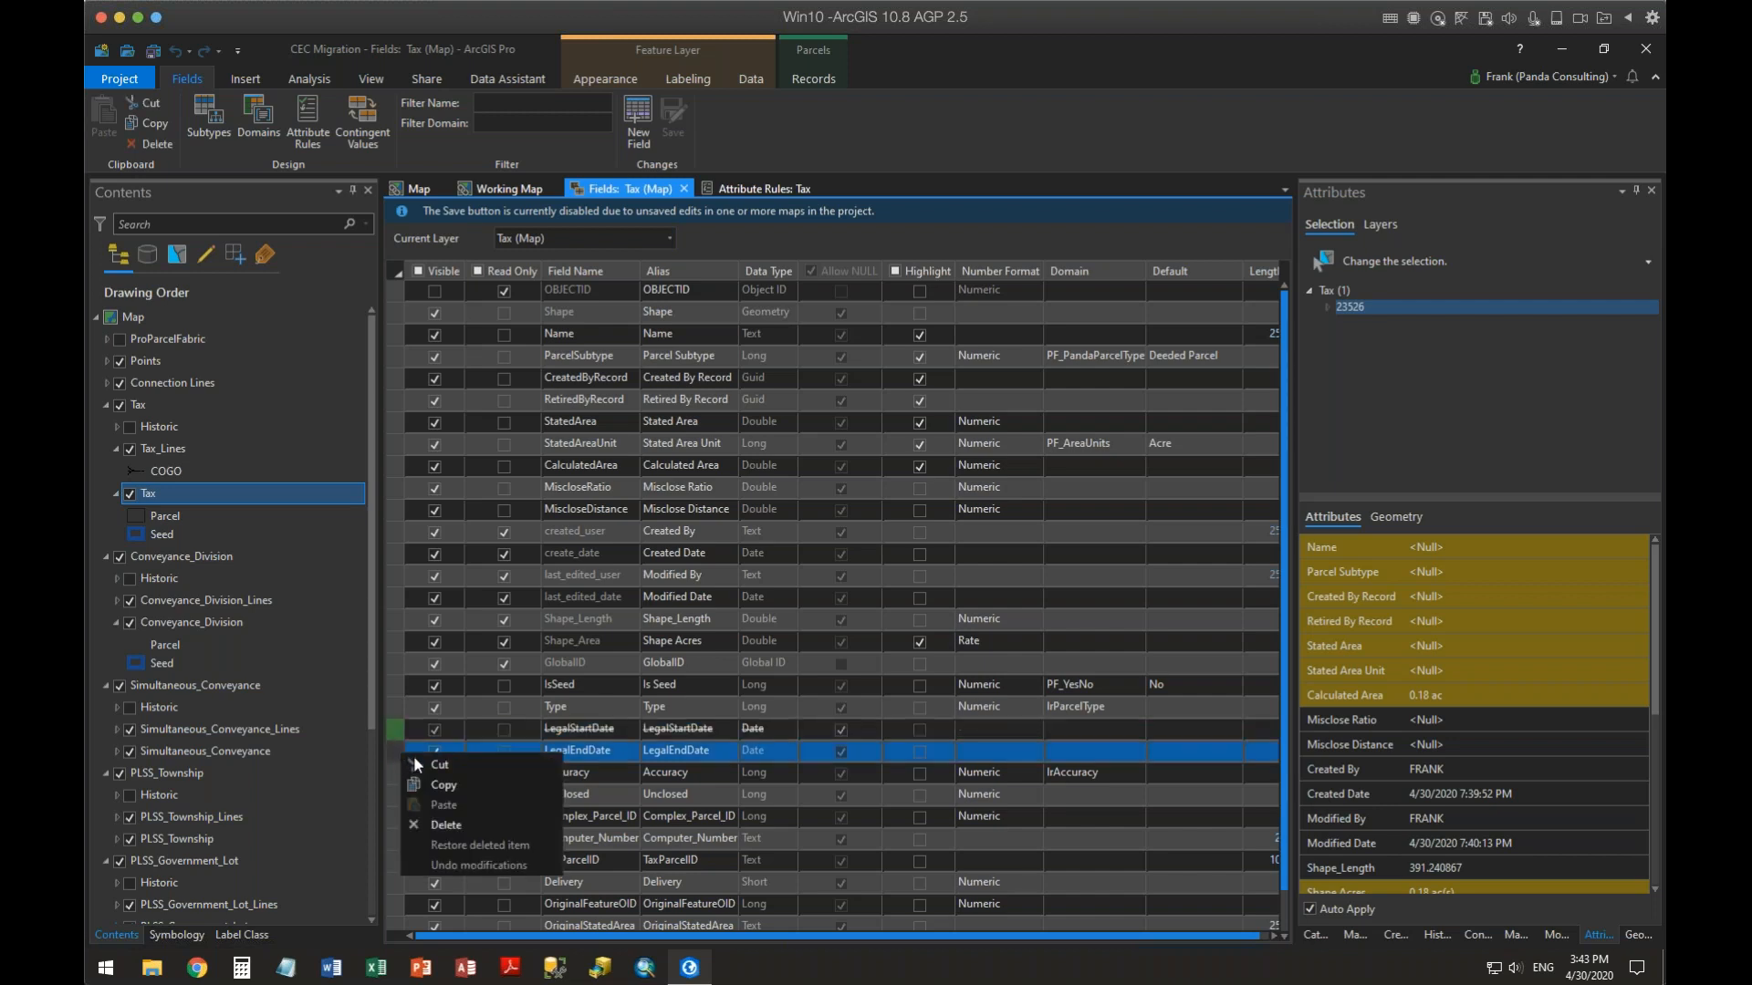
left_click(442, 825)
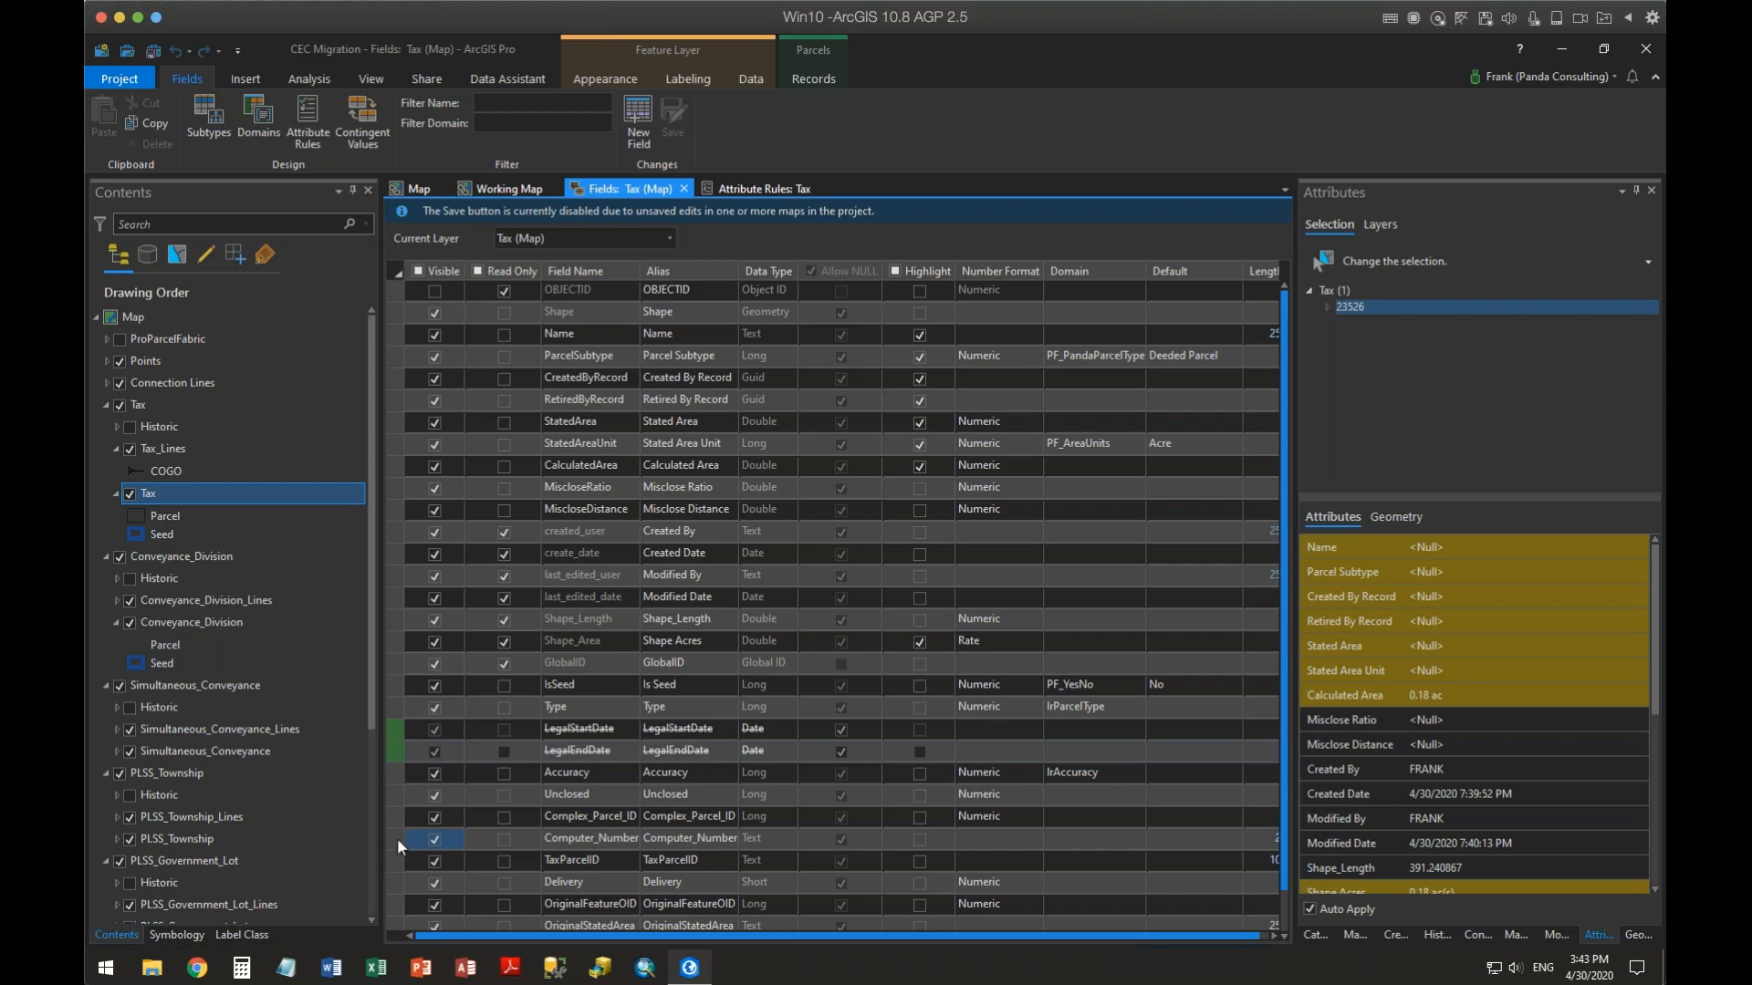
right_click(394, 791)
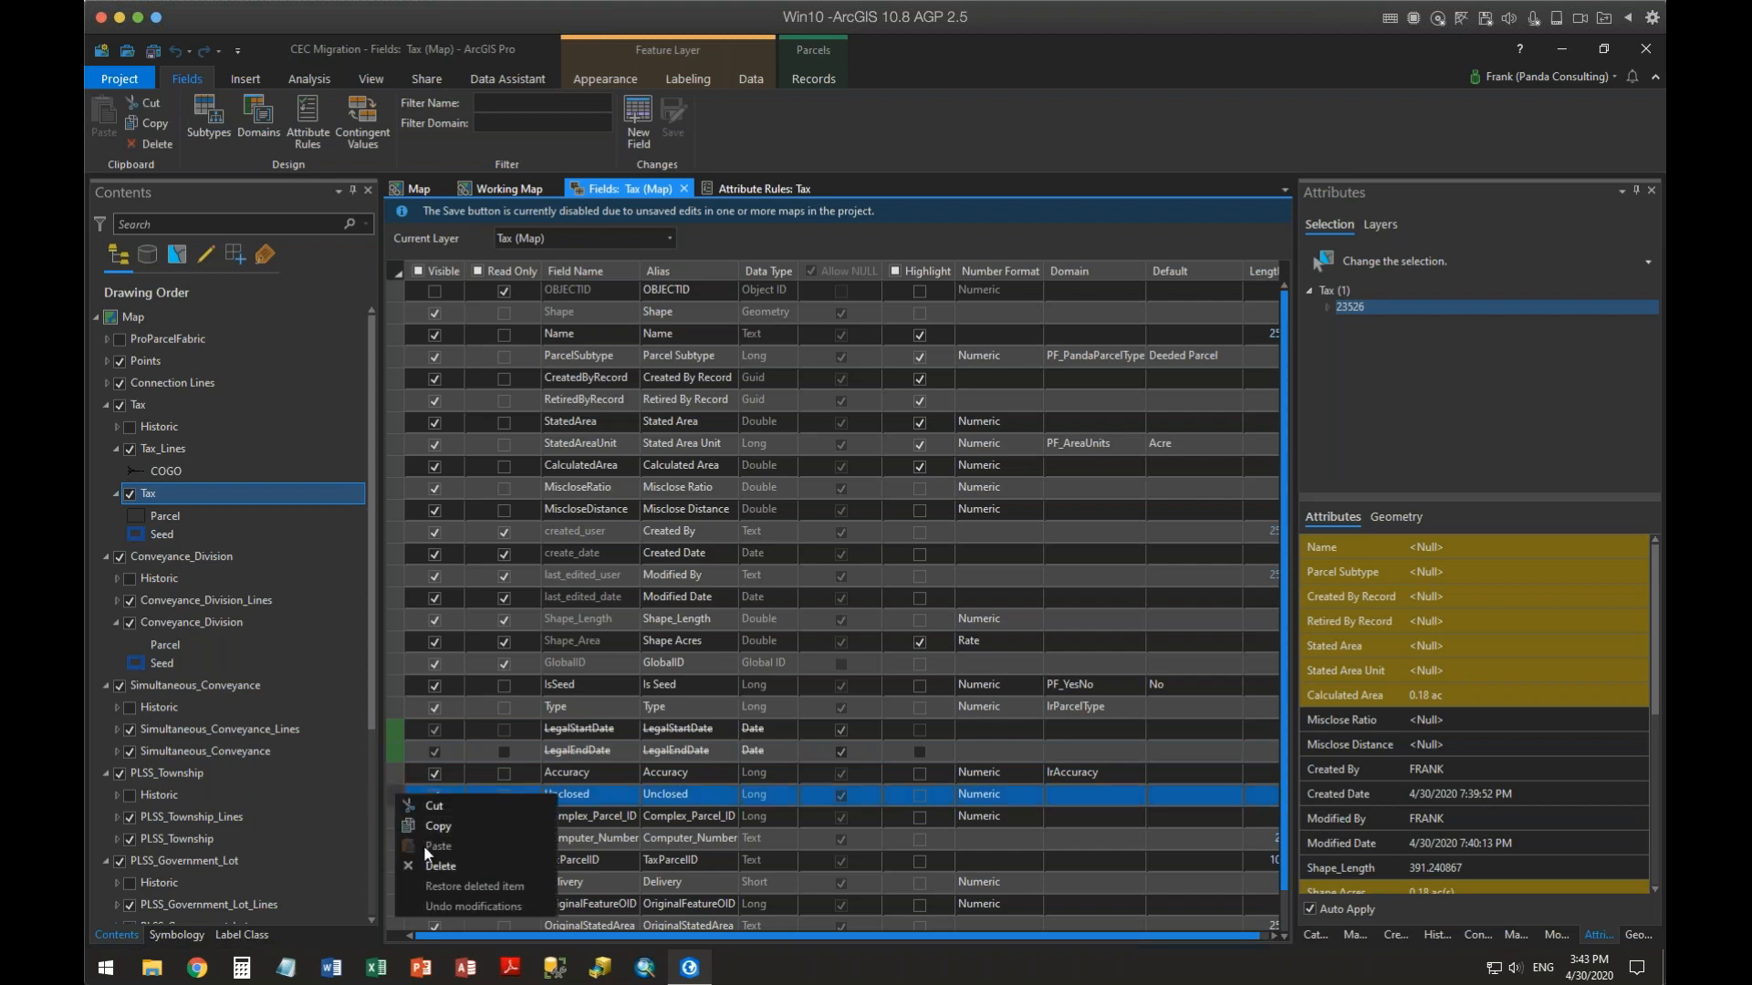
left_click(432, 869)
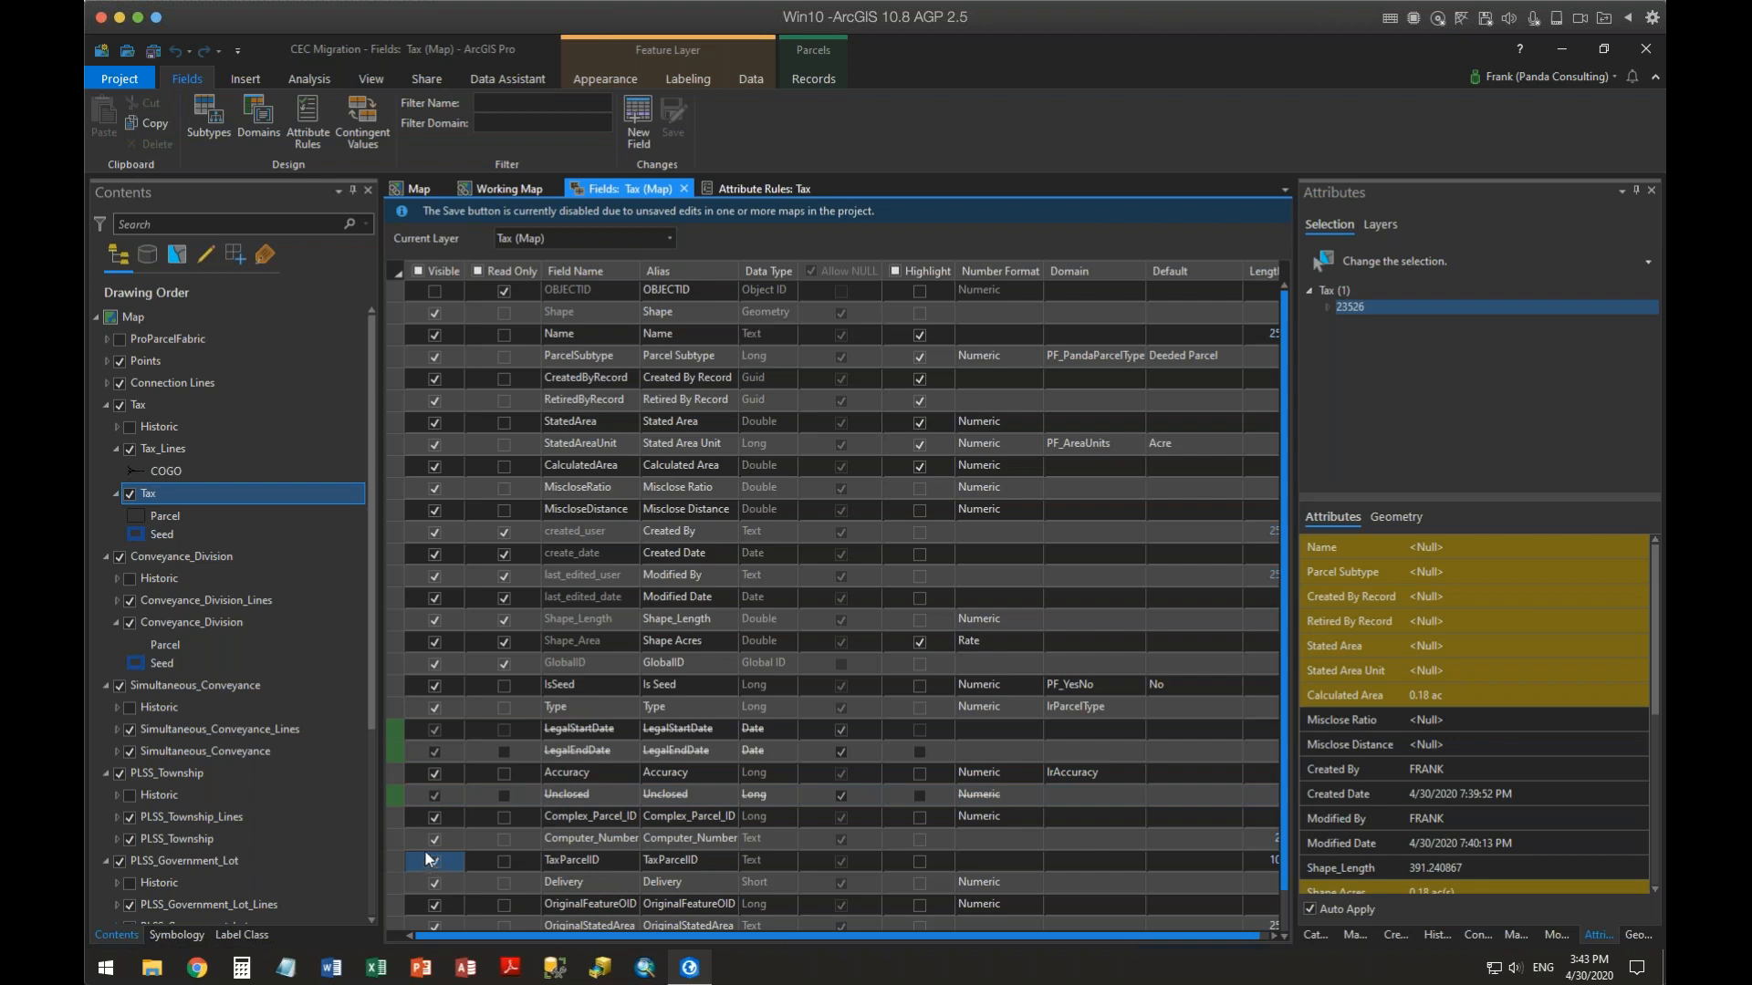
right_click(399, 814)
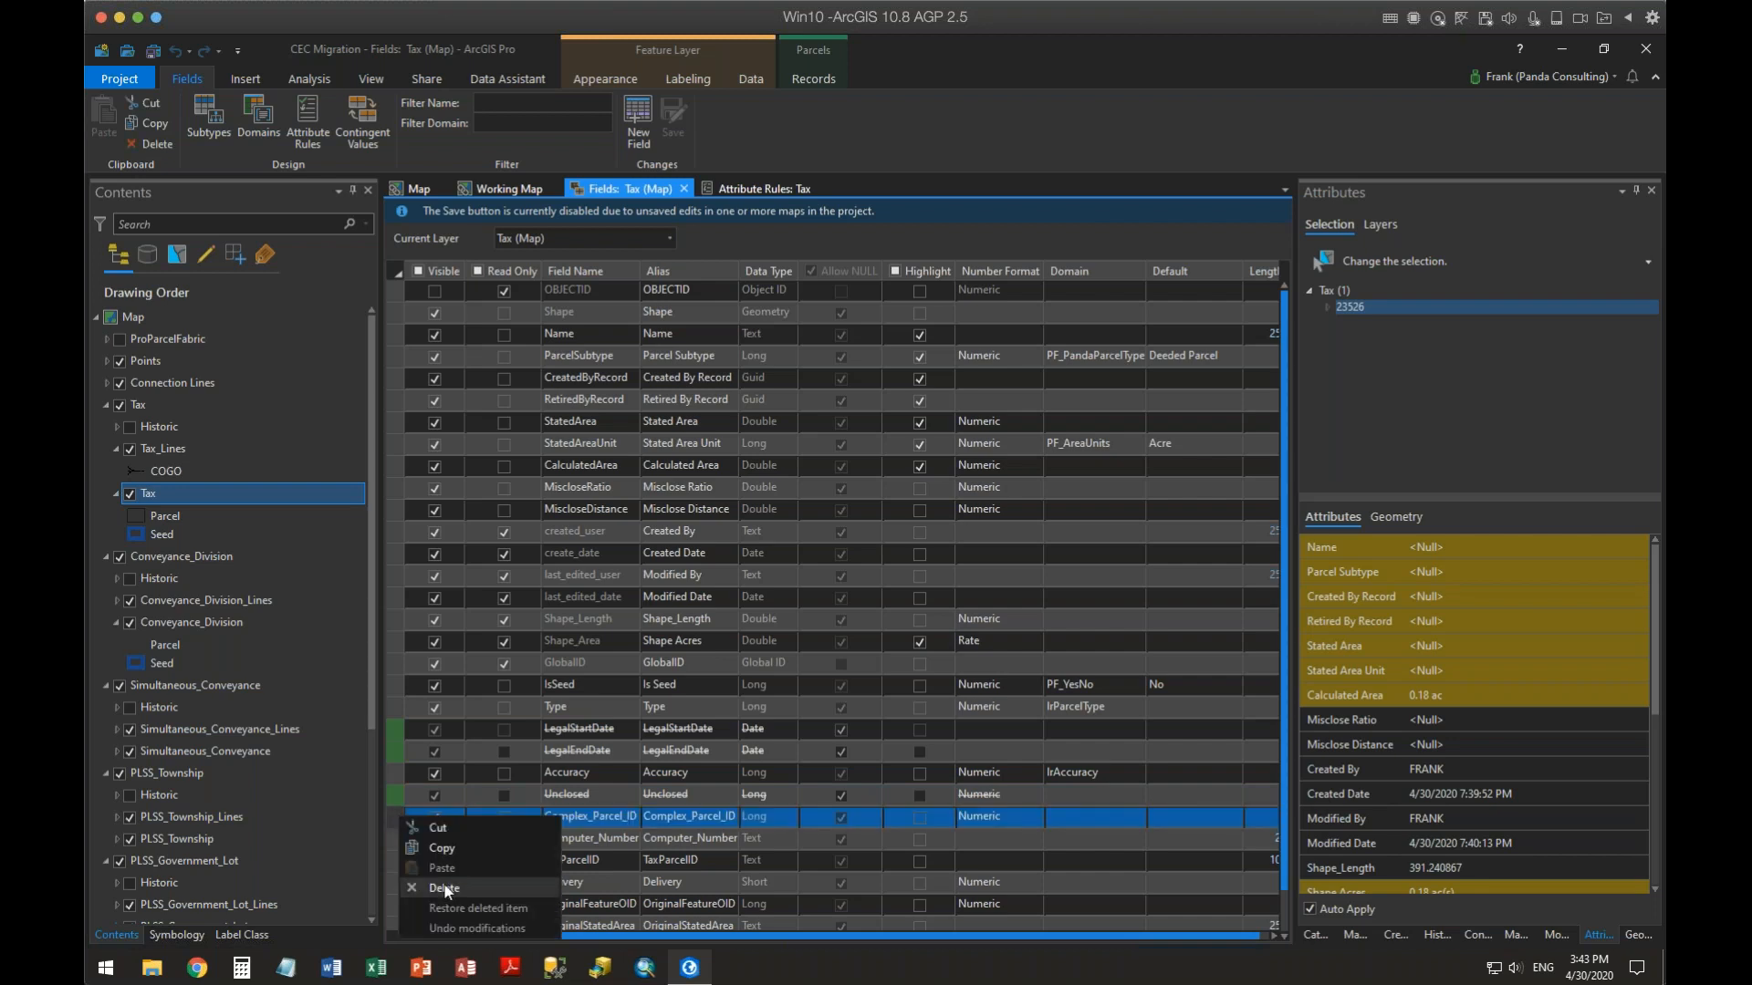
left_click(444, 889)
right_click(396, 834)
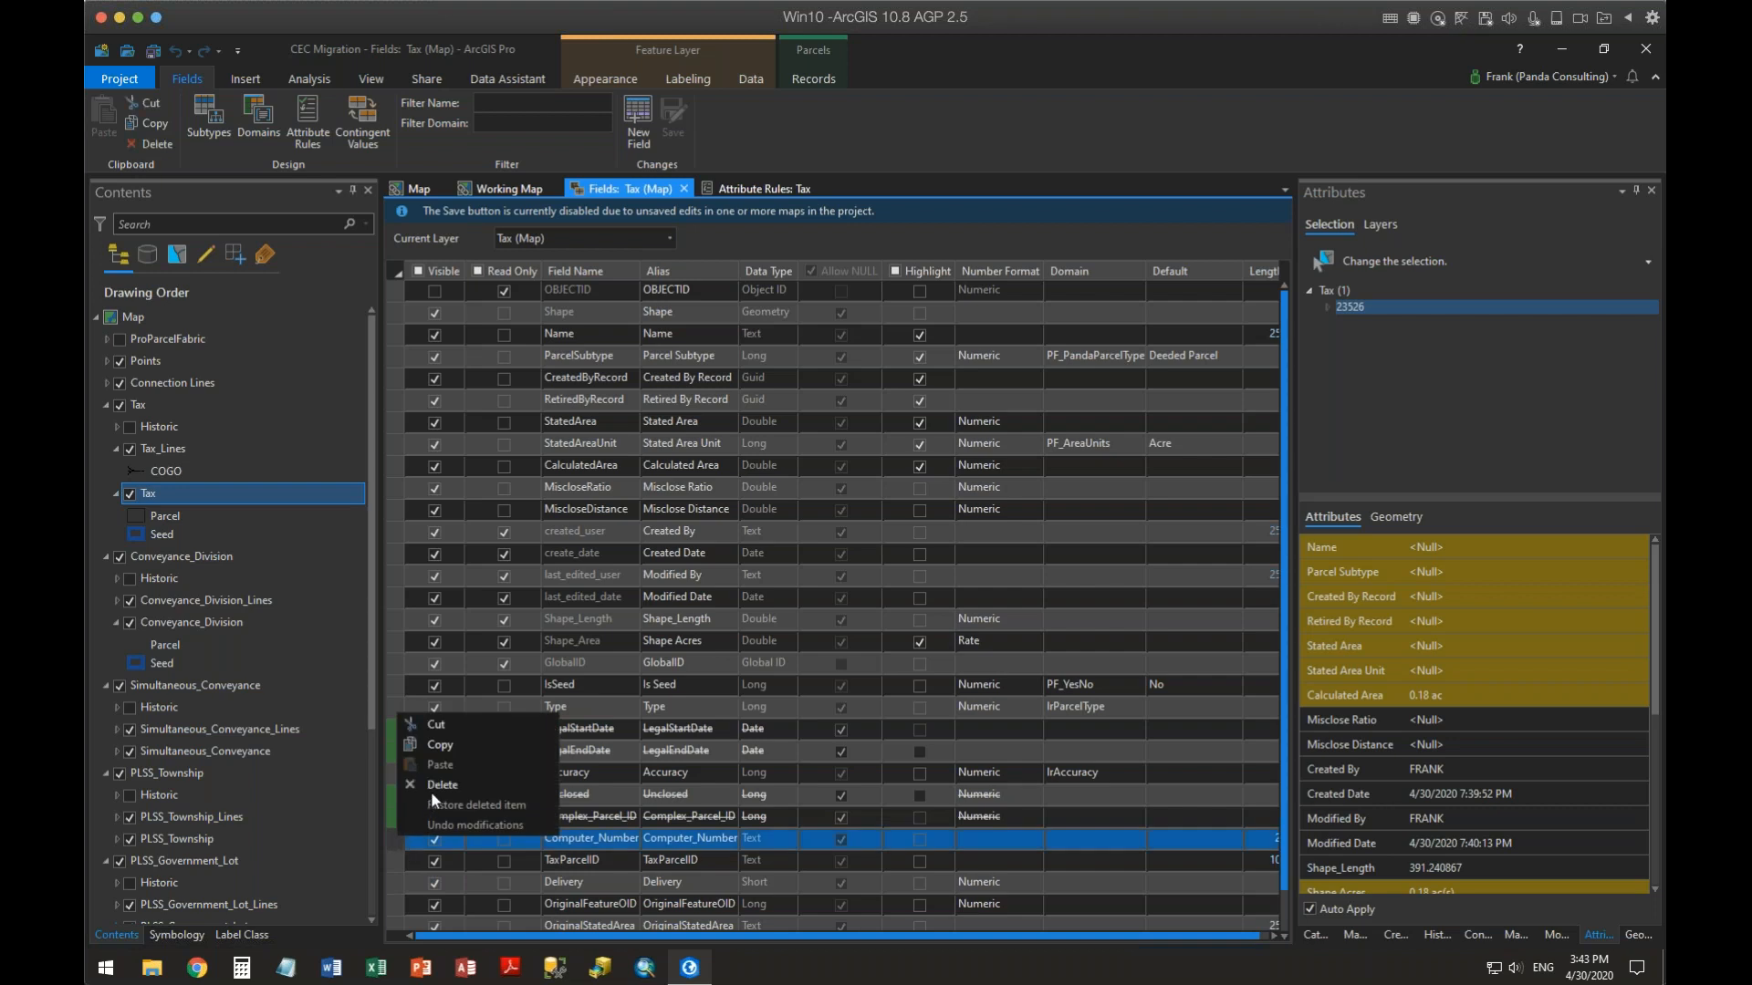
left_click(437, 786)
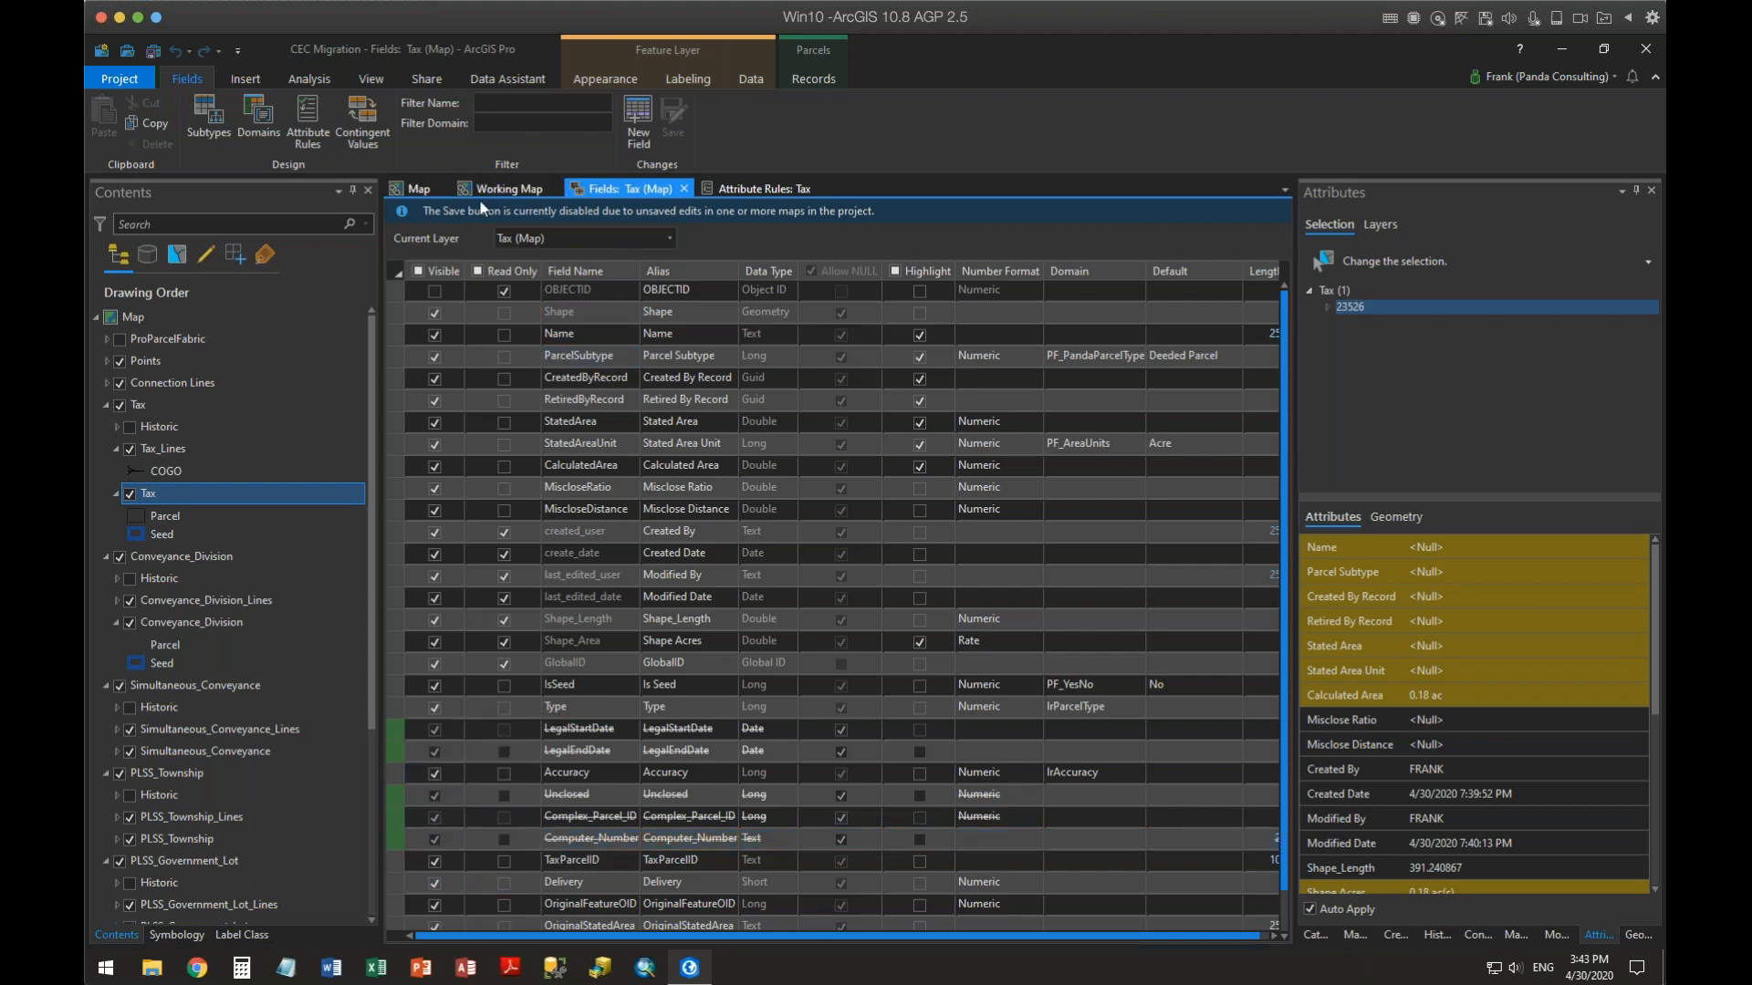
Save the map edits and return to the Tax fields view
left_click(417, 188)
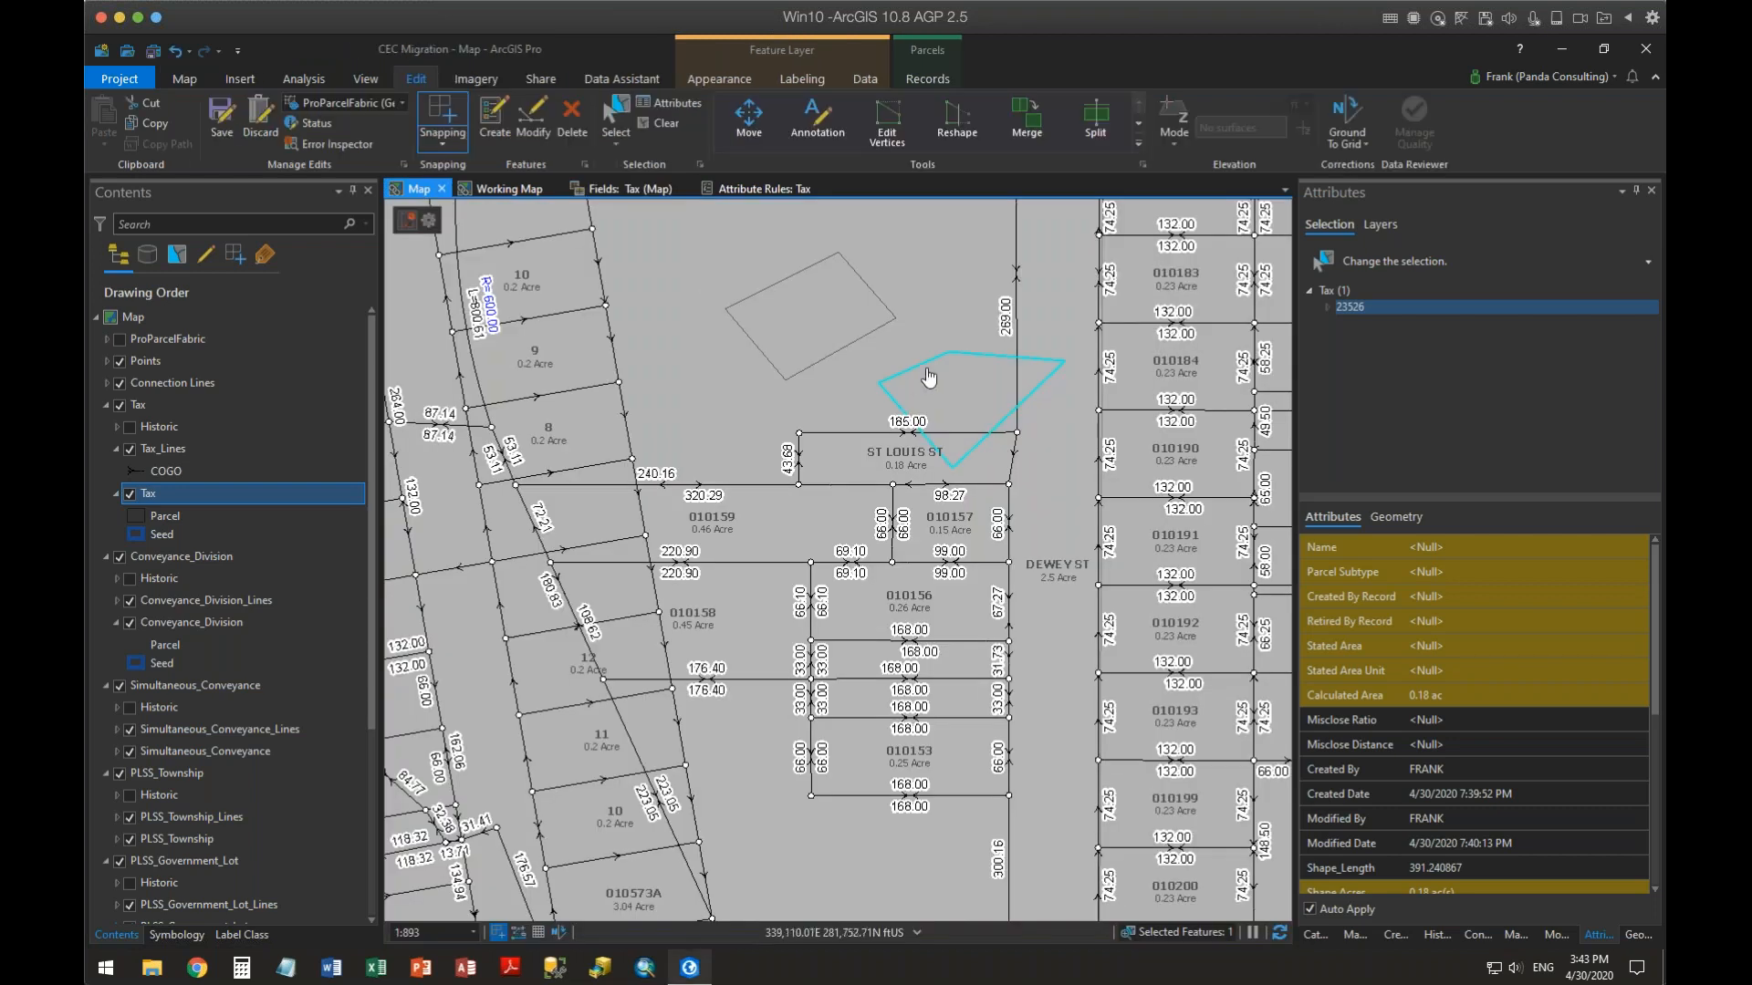
left_click(221, 117)
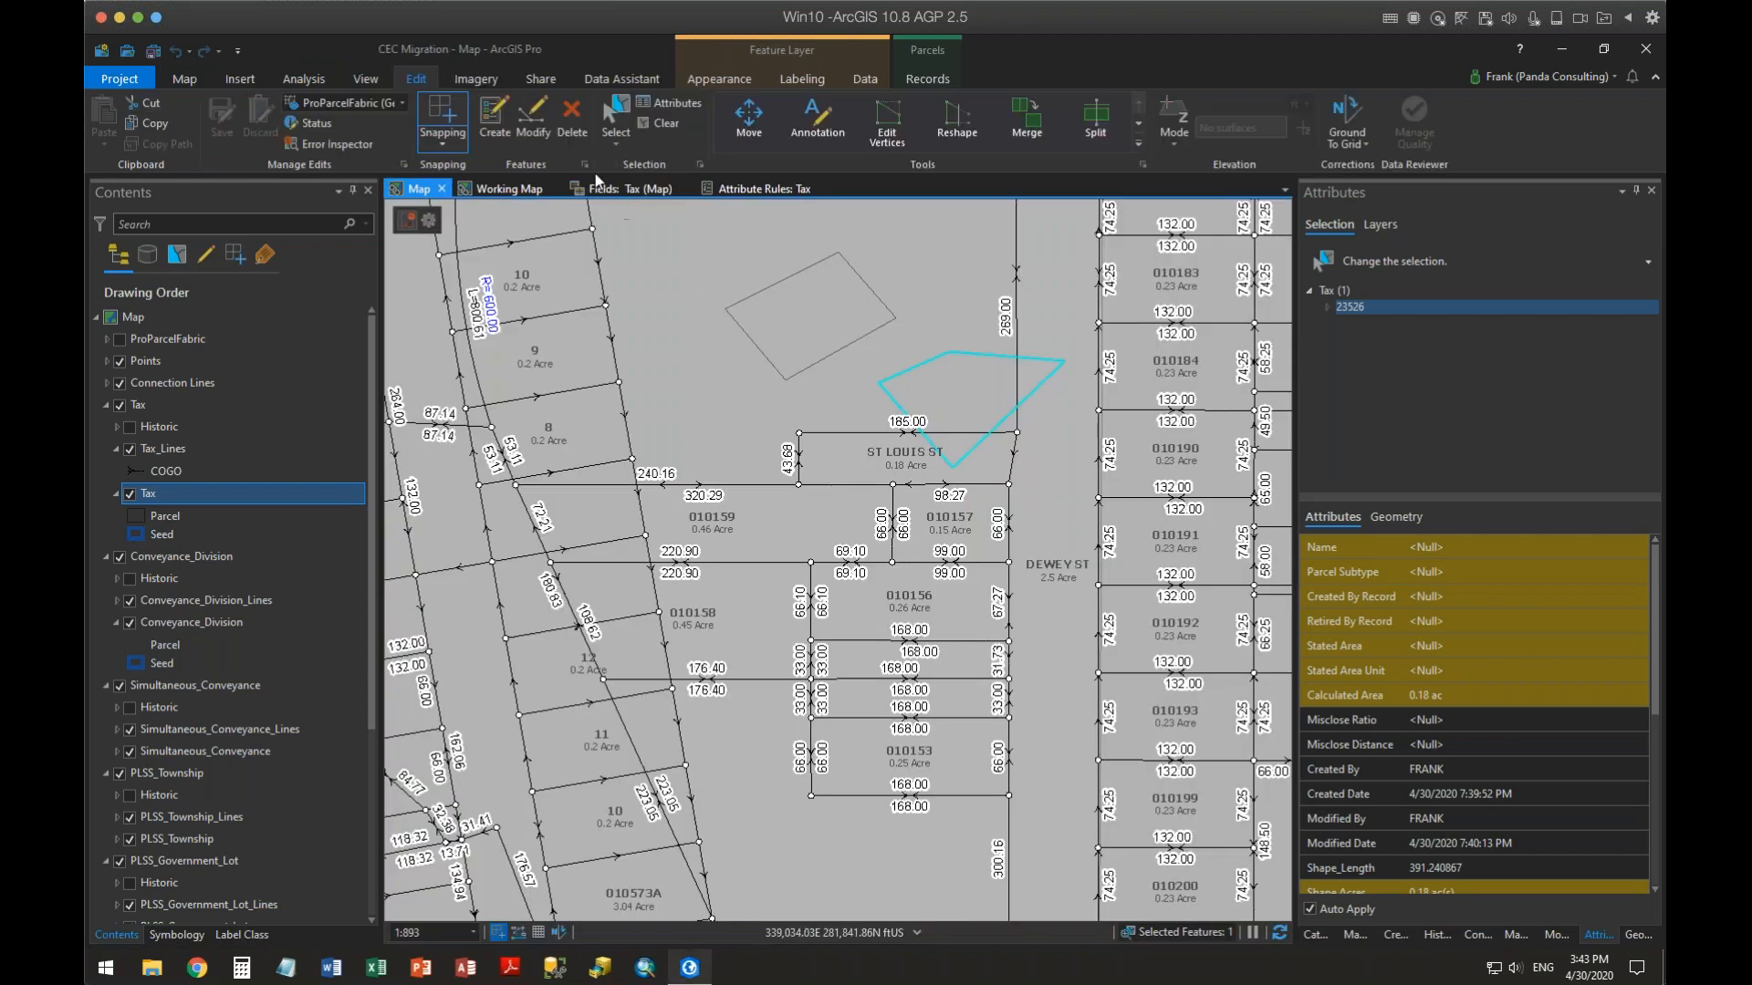
left_click(616, 188)
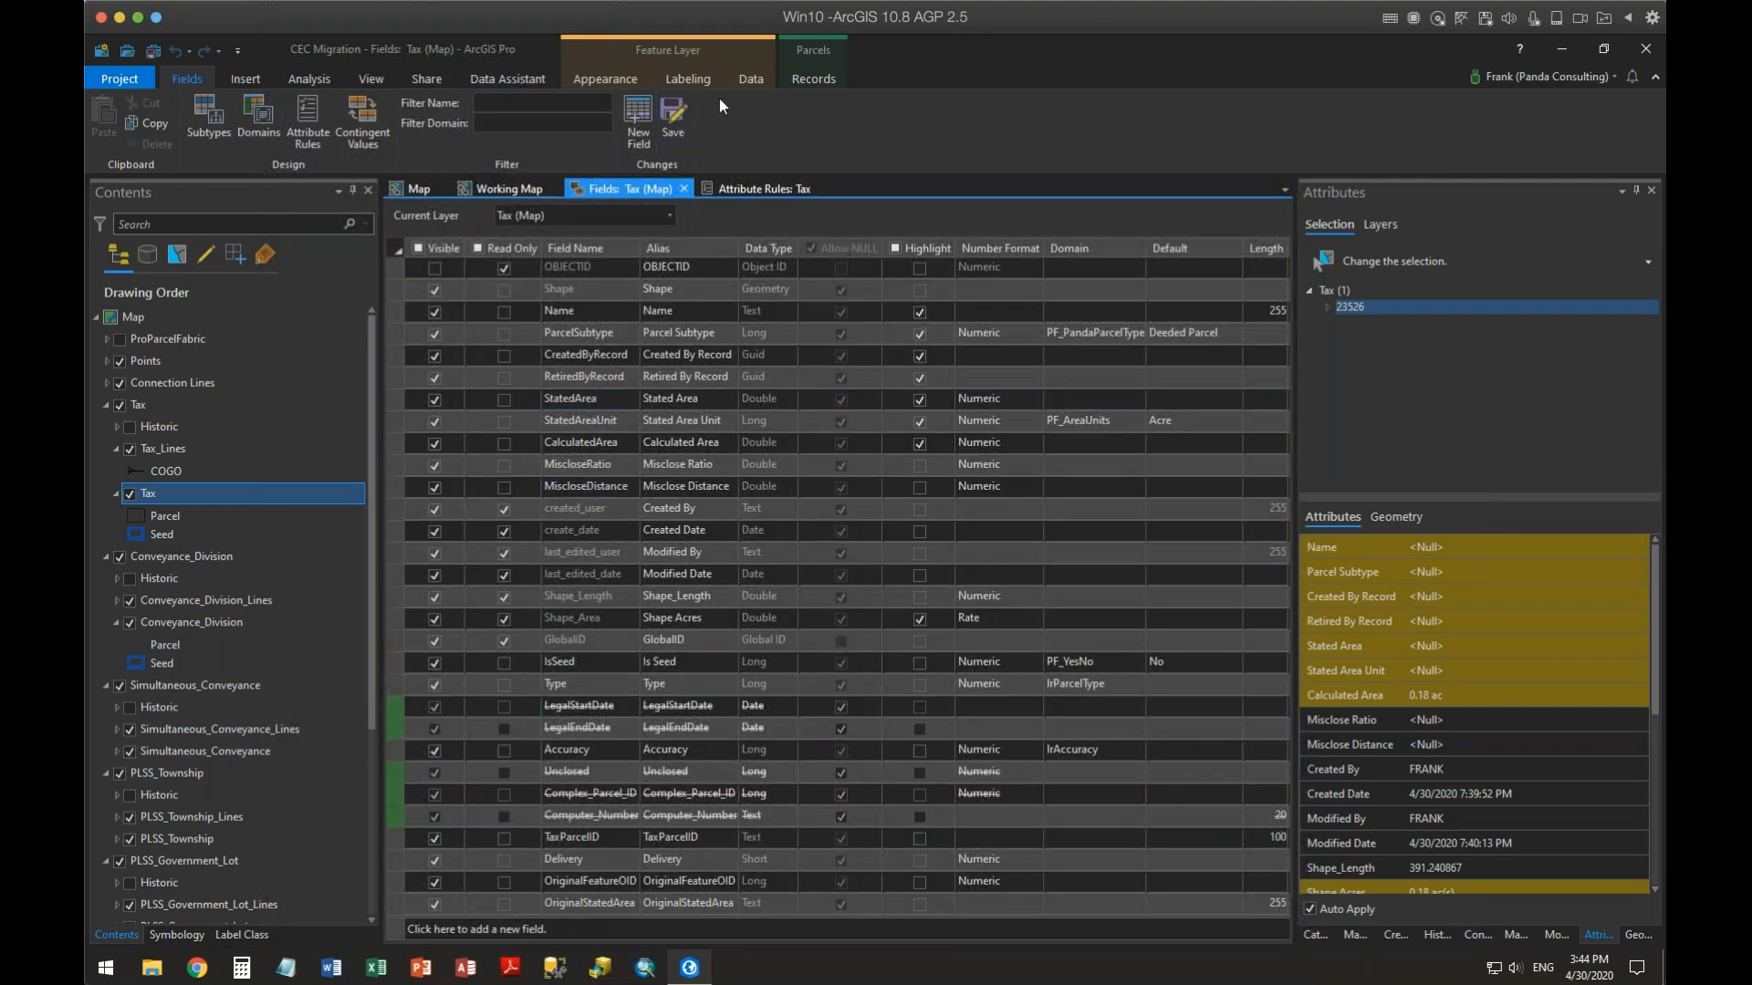
Save the field deletions and compare the Tax fields listed for the Data Source and for the Tax (Map) layer
left_click(673, 110)
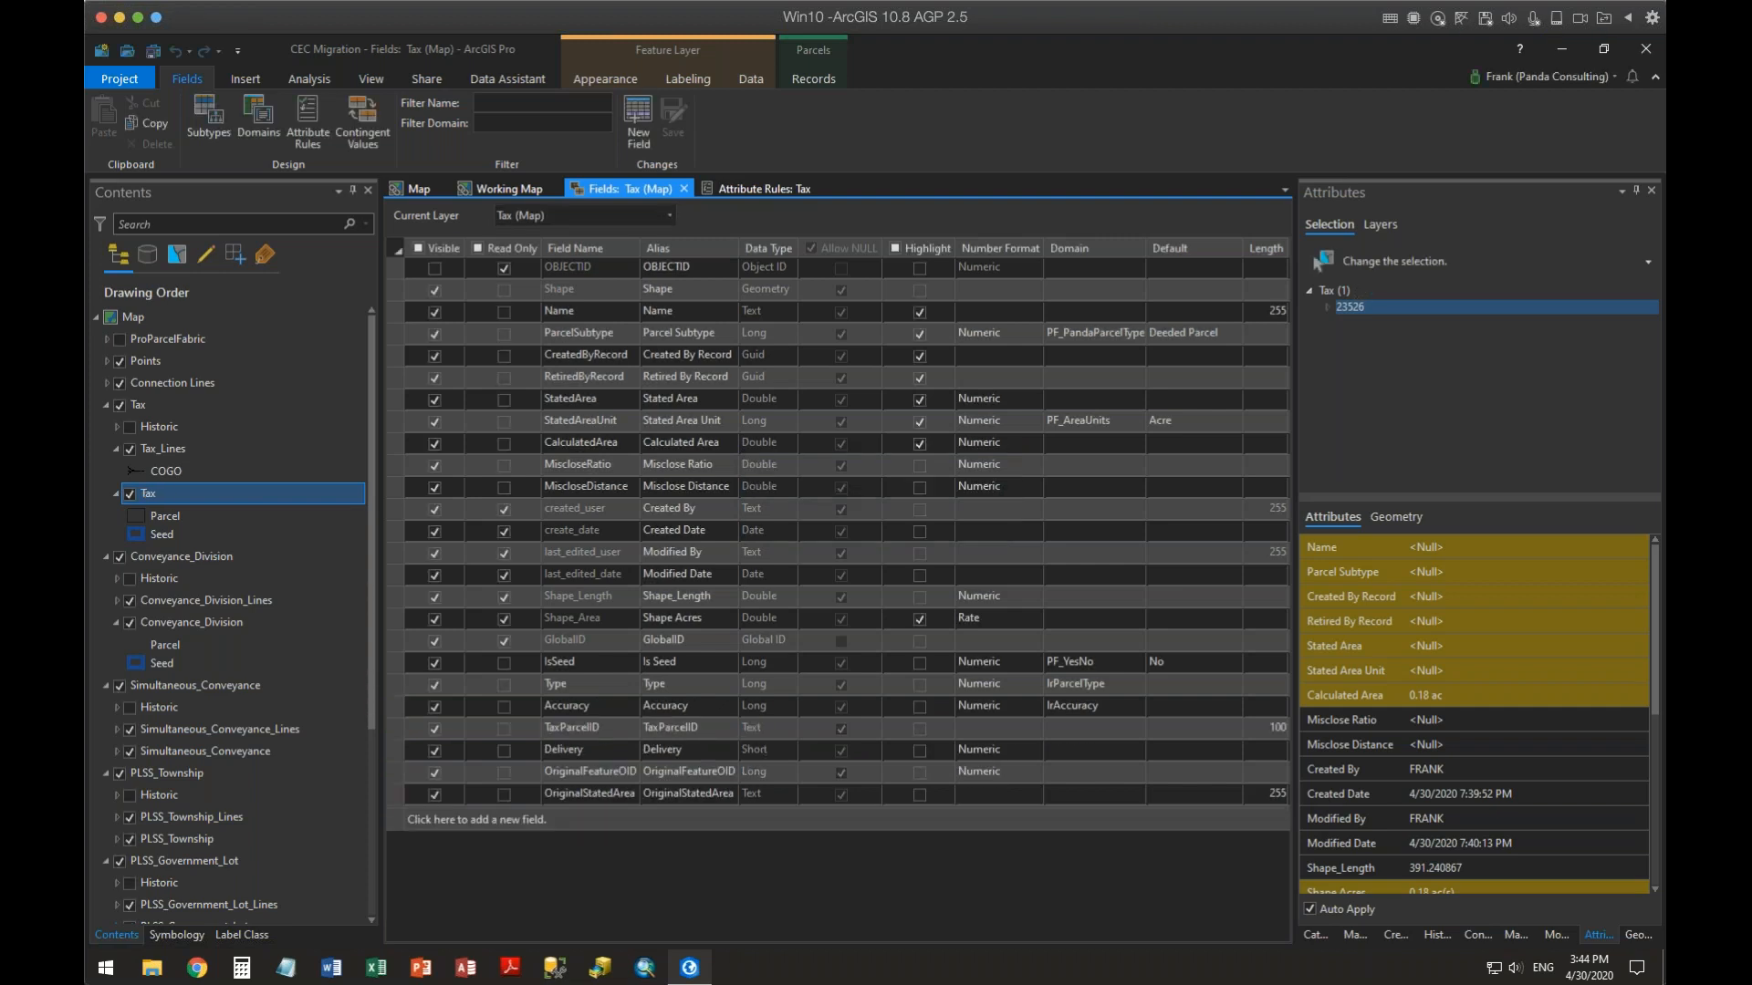
left_click(670, 215)
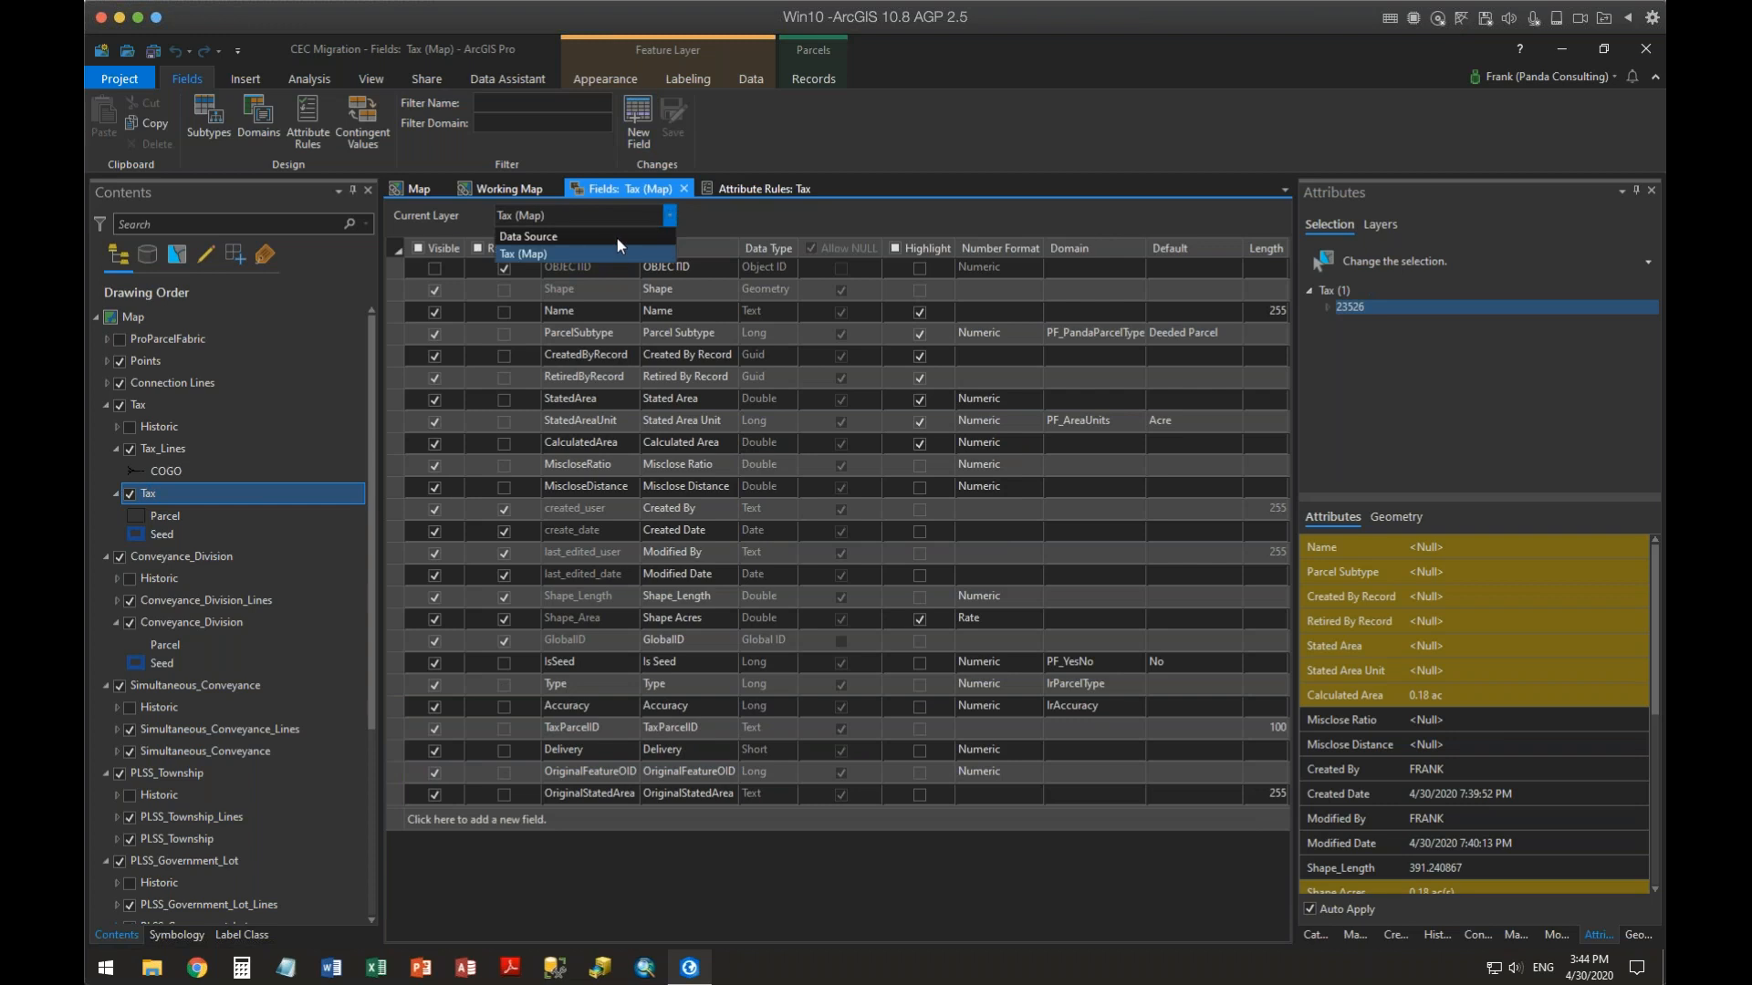
left_click(611, 235)
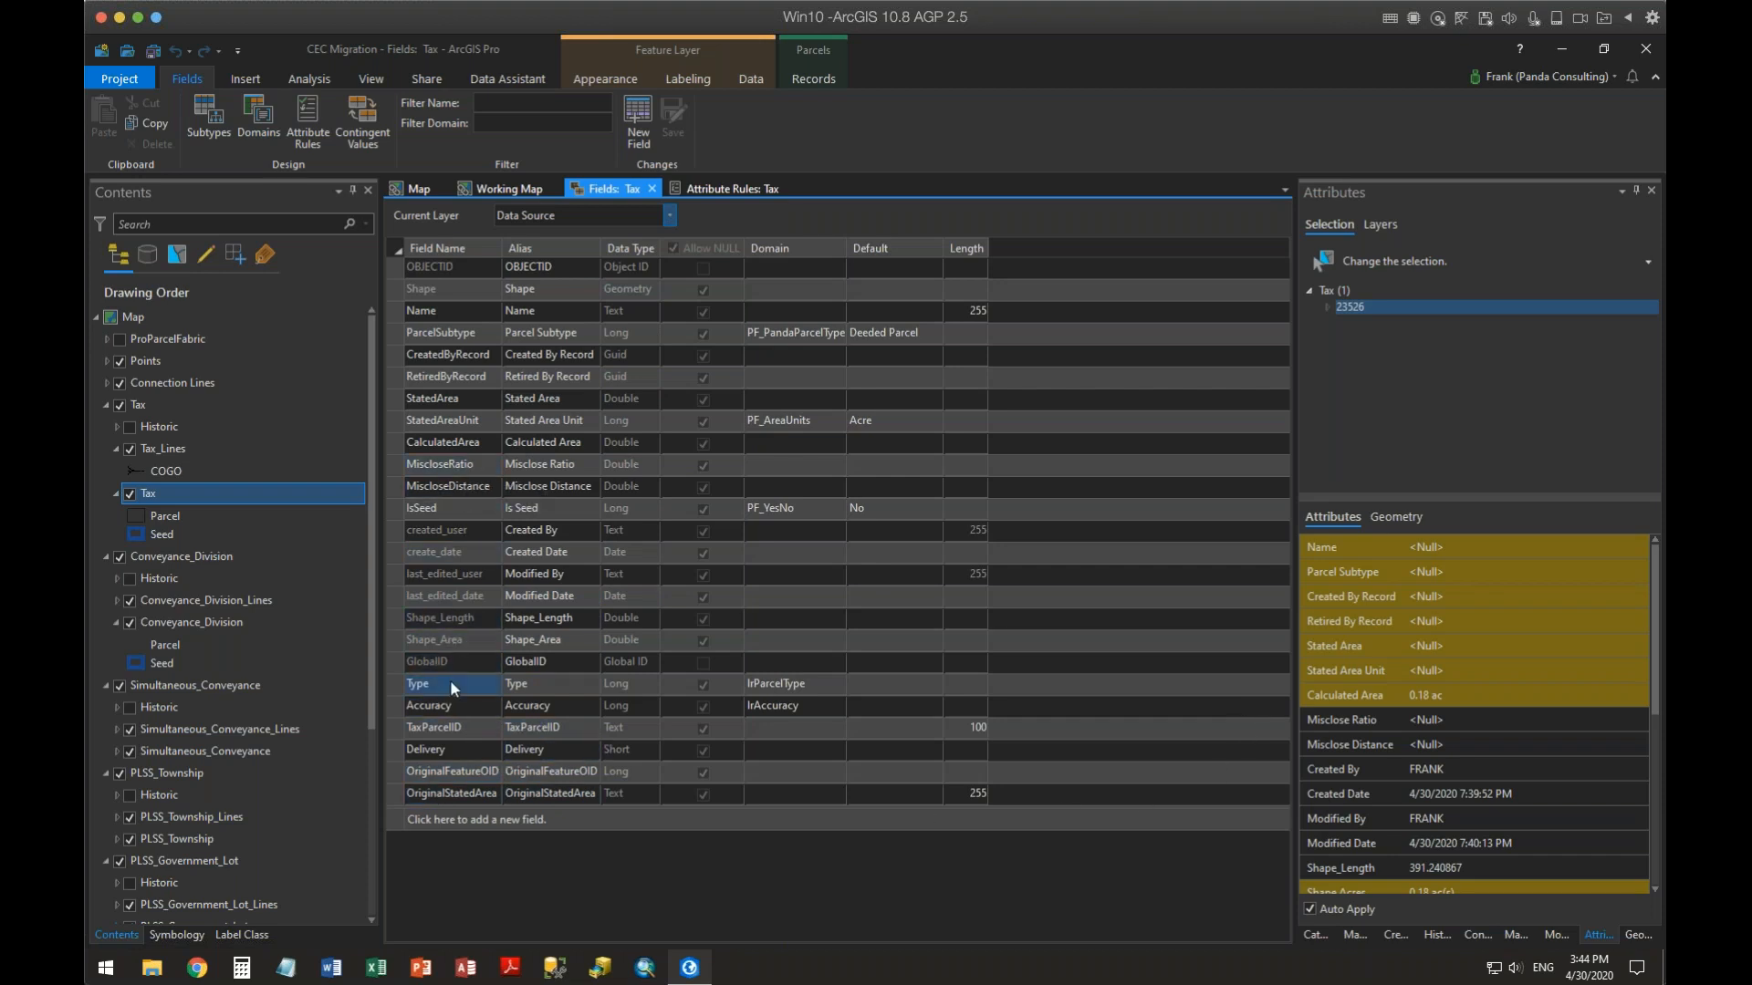
left_click(669, 216)
left_click(547, 254)
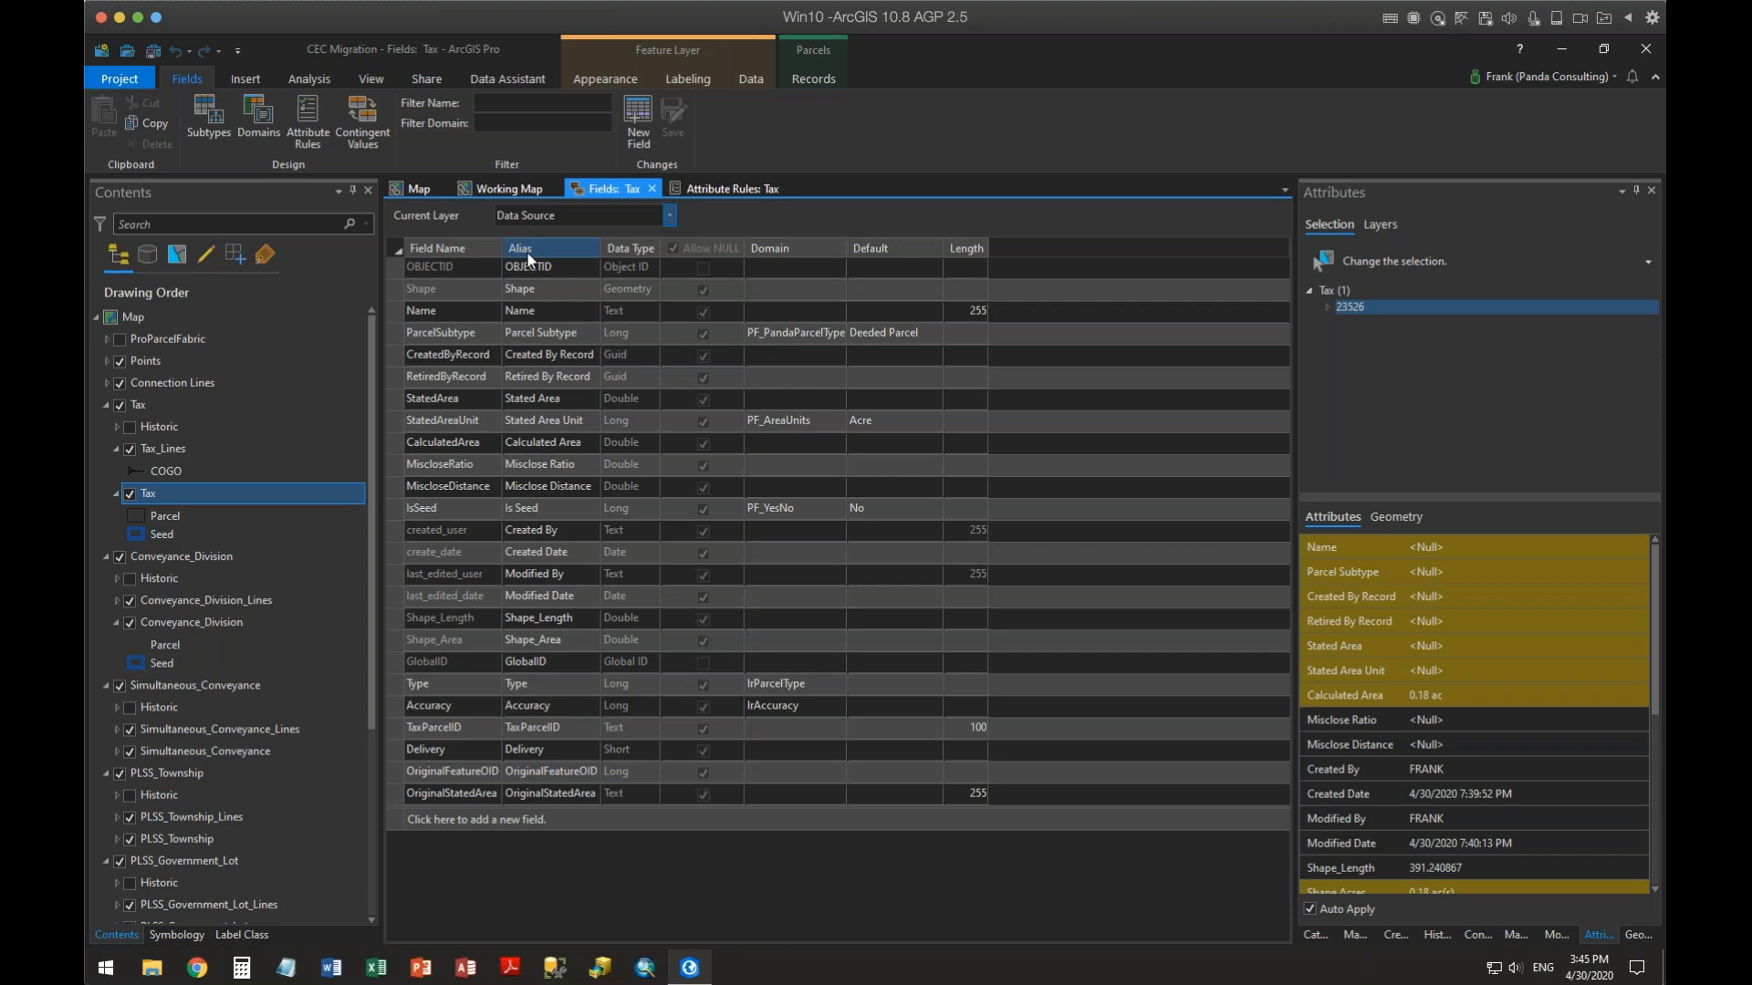
left_click(672, 212)
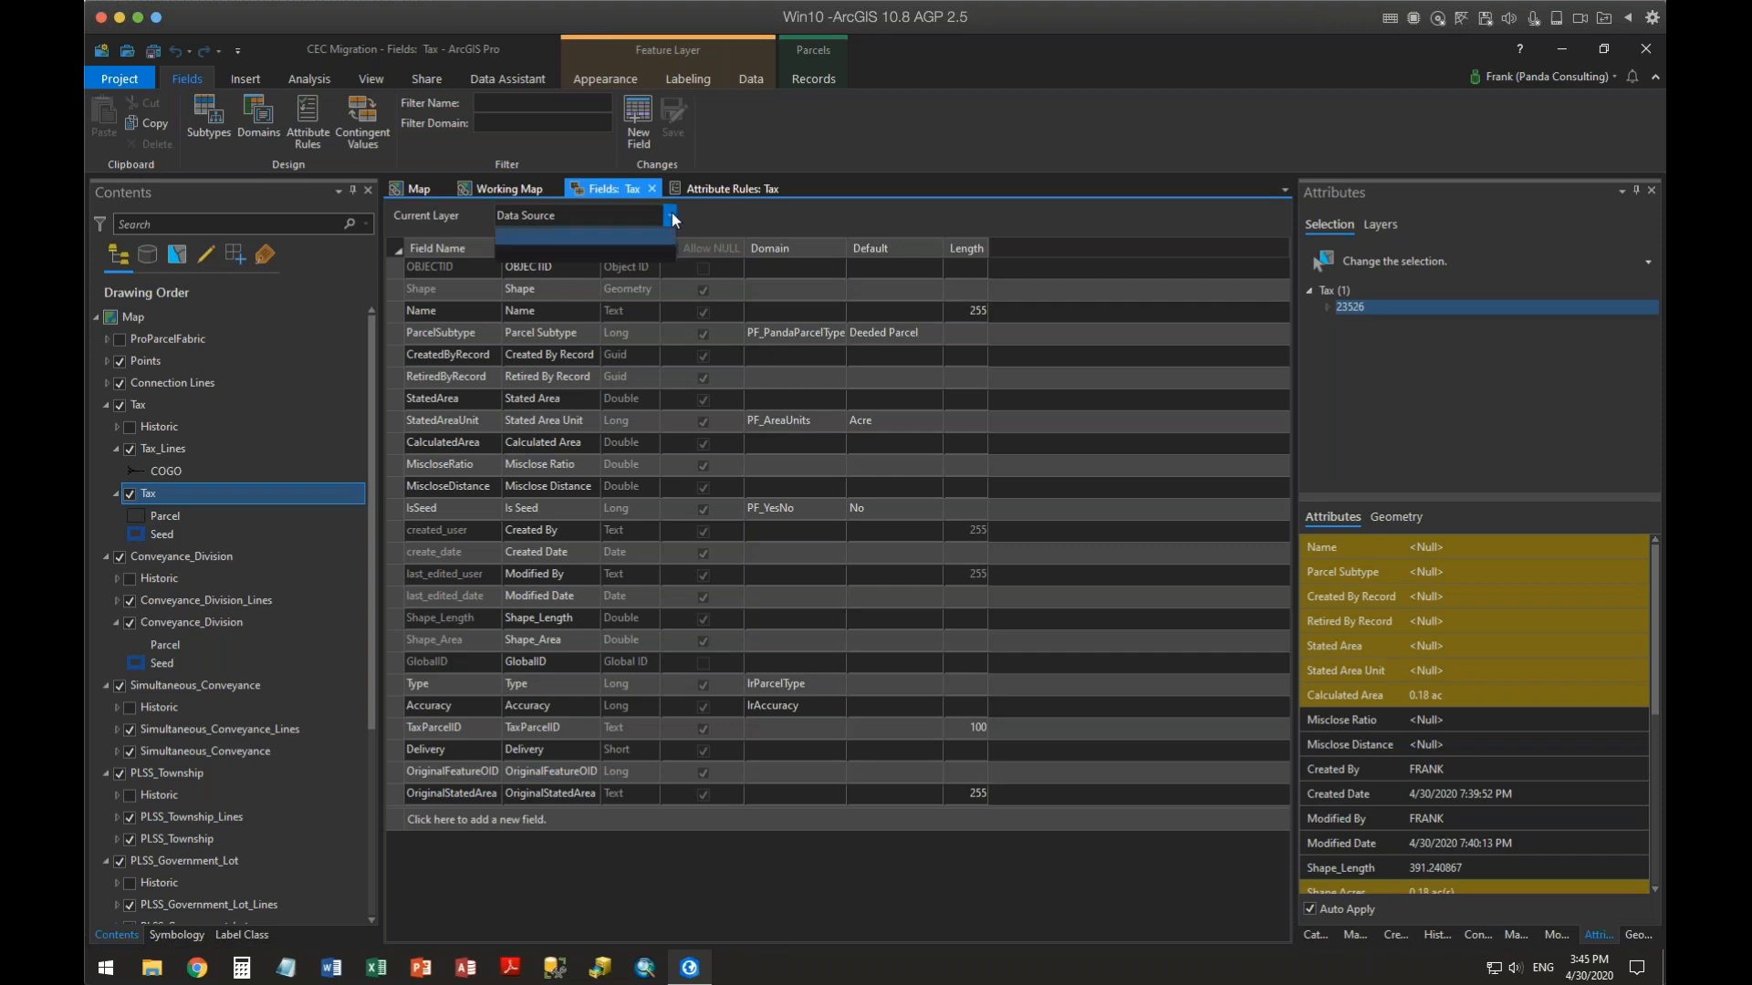
left_click(545, 251)
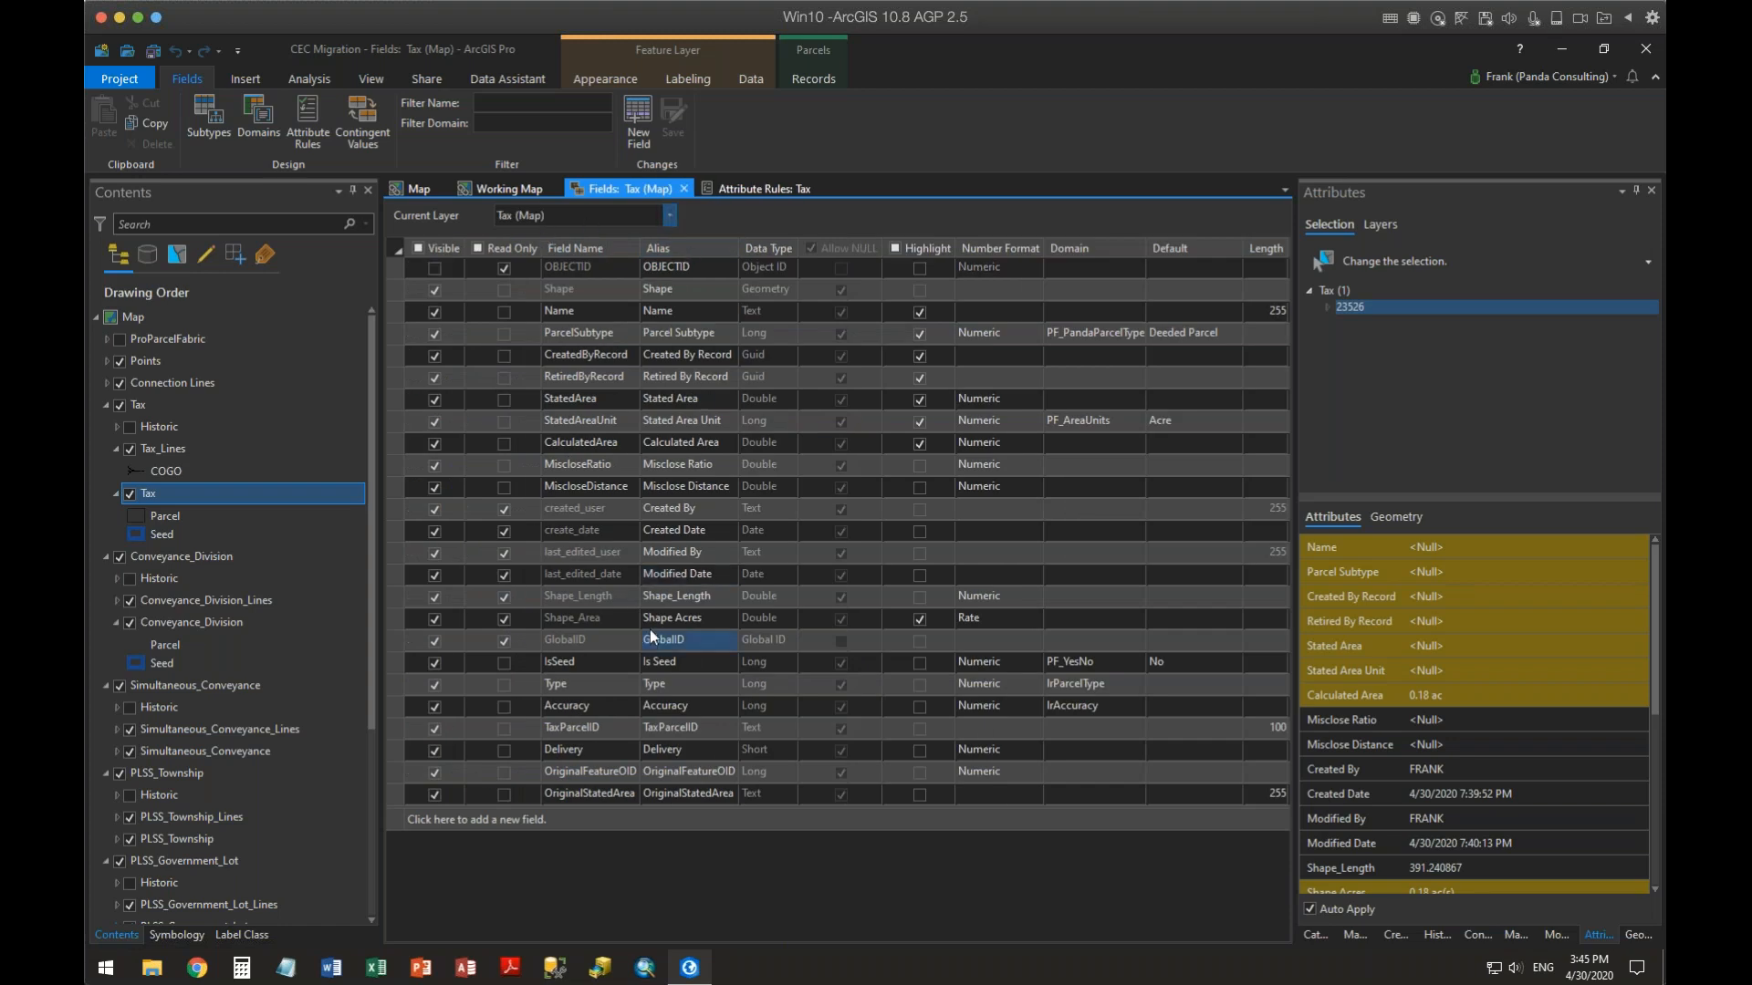
left_click(649, 627)
left_click(613, 726)
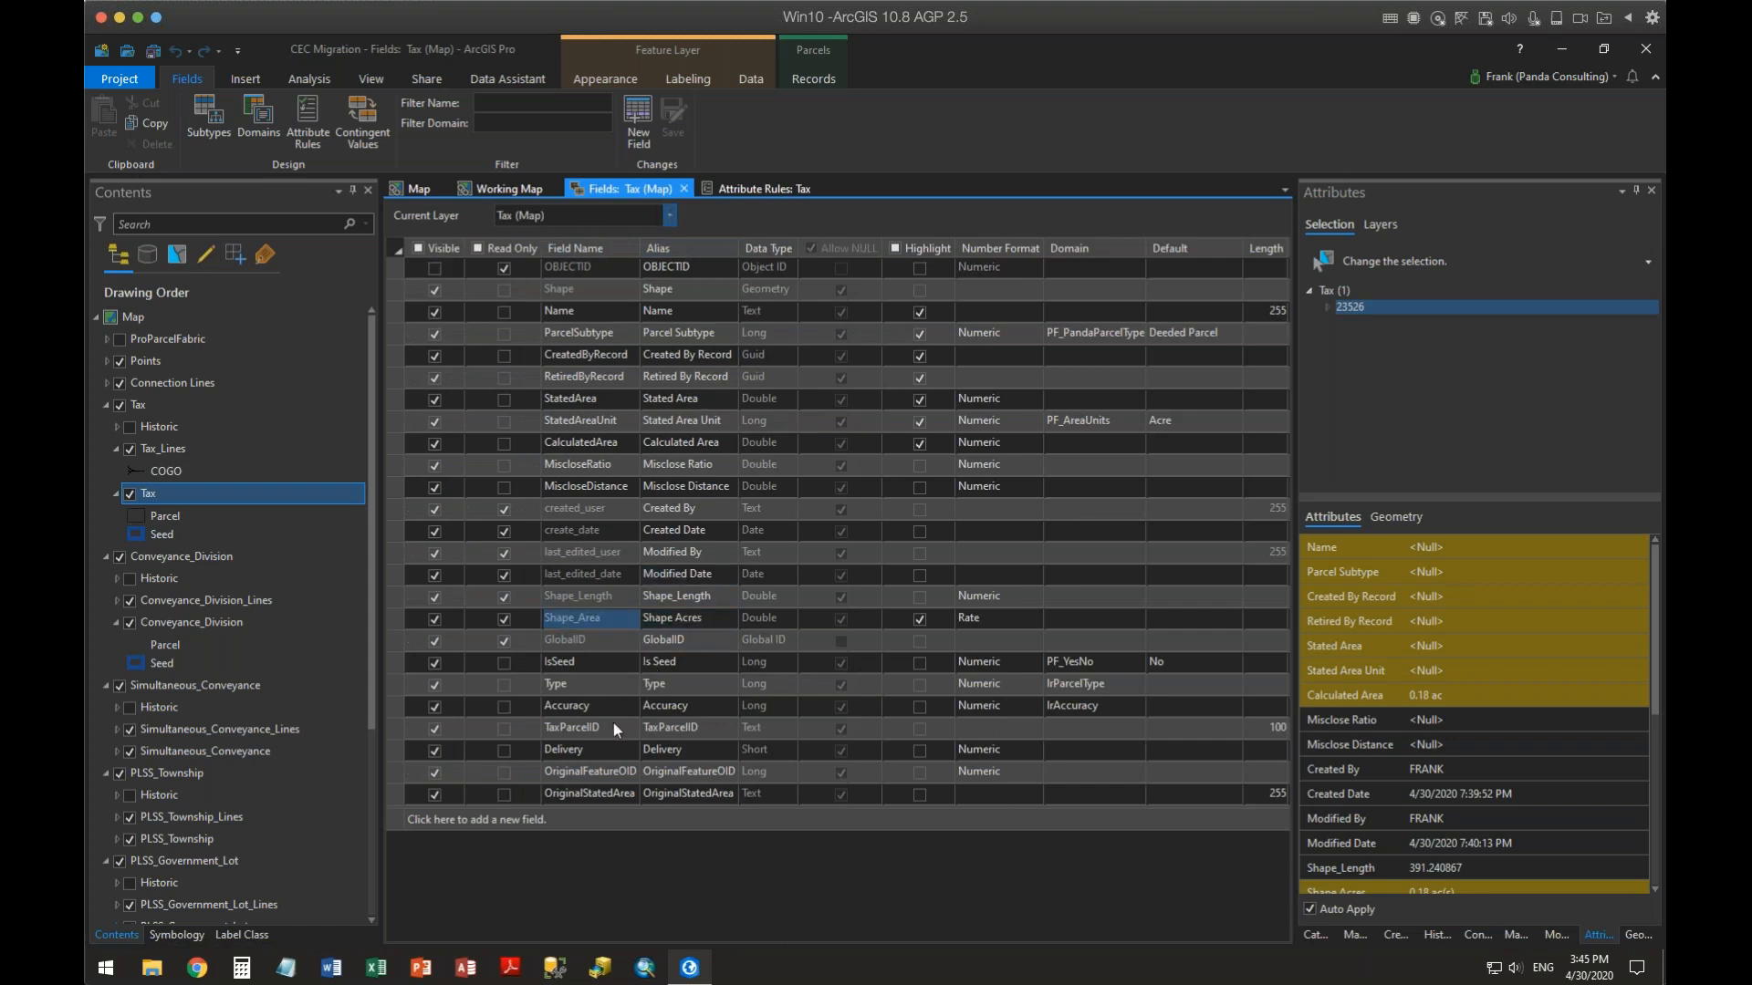
Move the TaxParcelID and Delivery fields up below Name and turn on highlighting for both
left_click(396, 731)
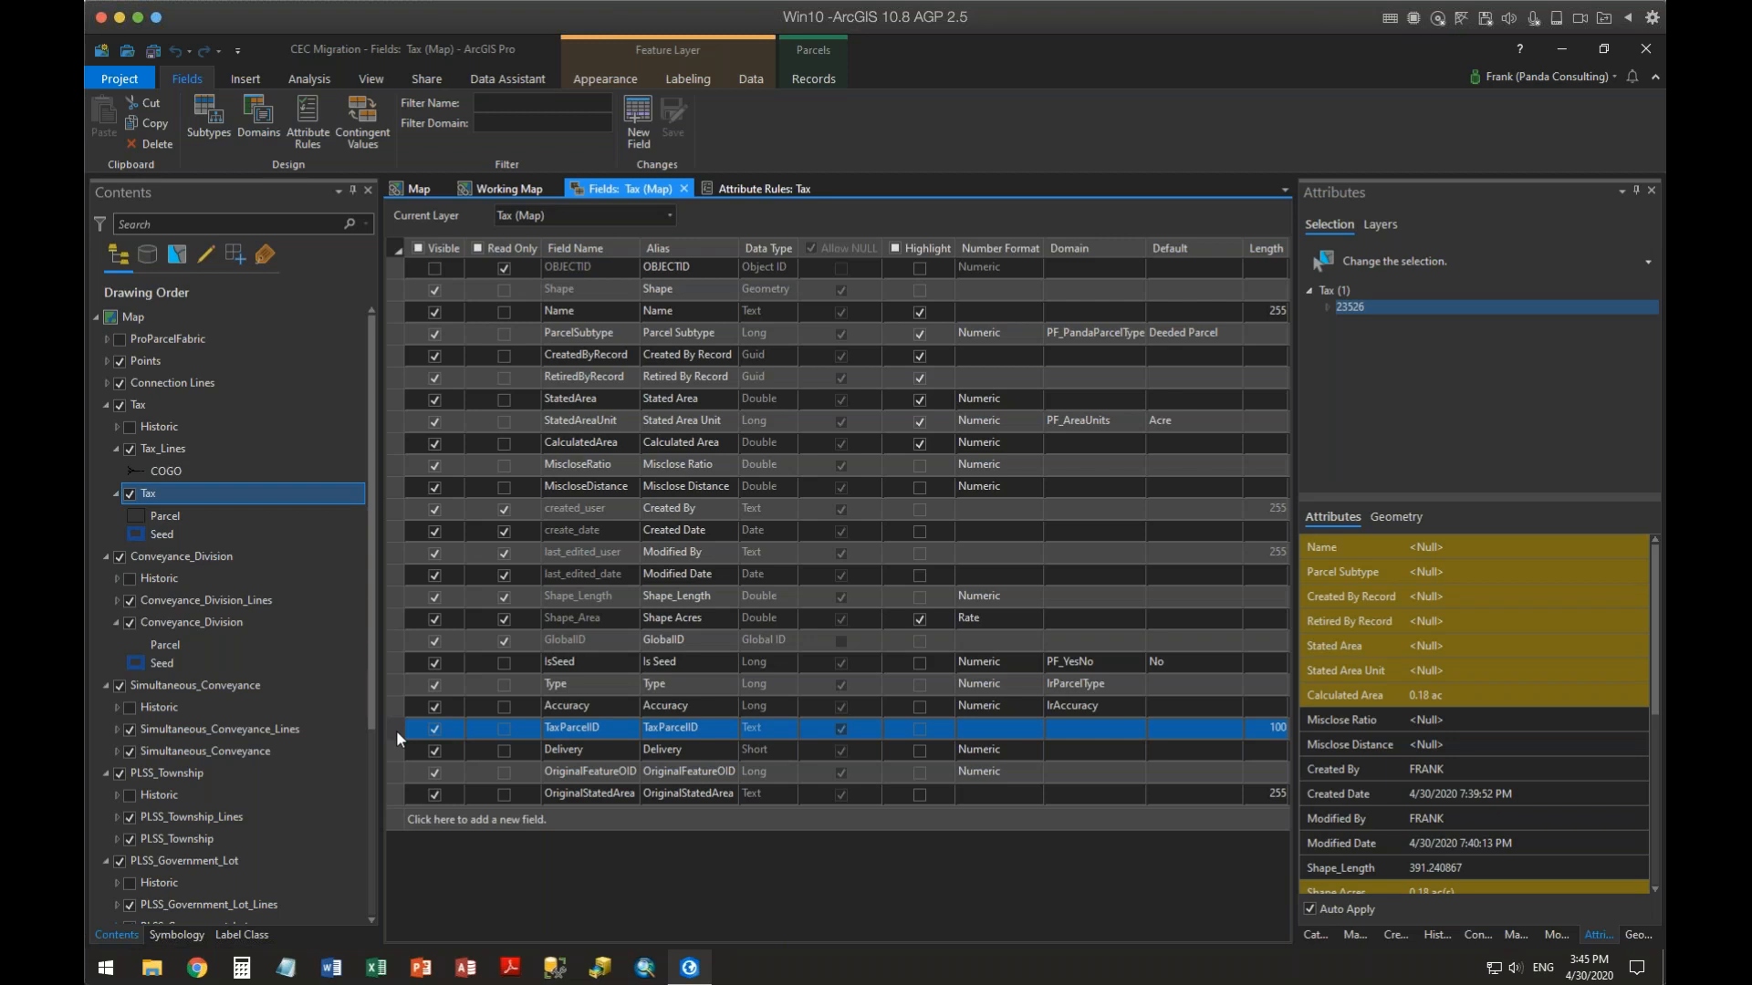
left_click_drag(396, 730, 398, 326)
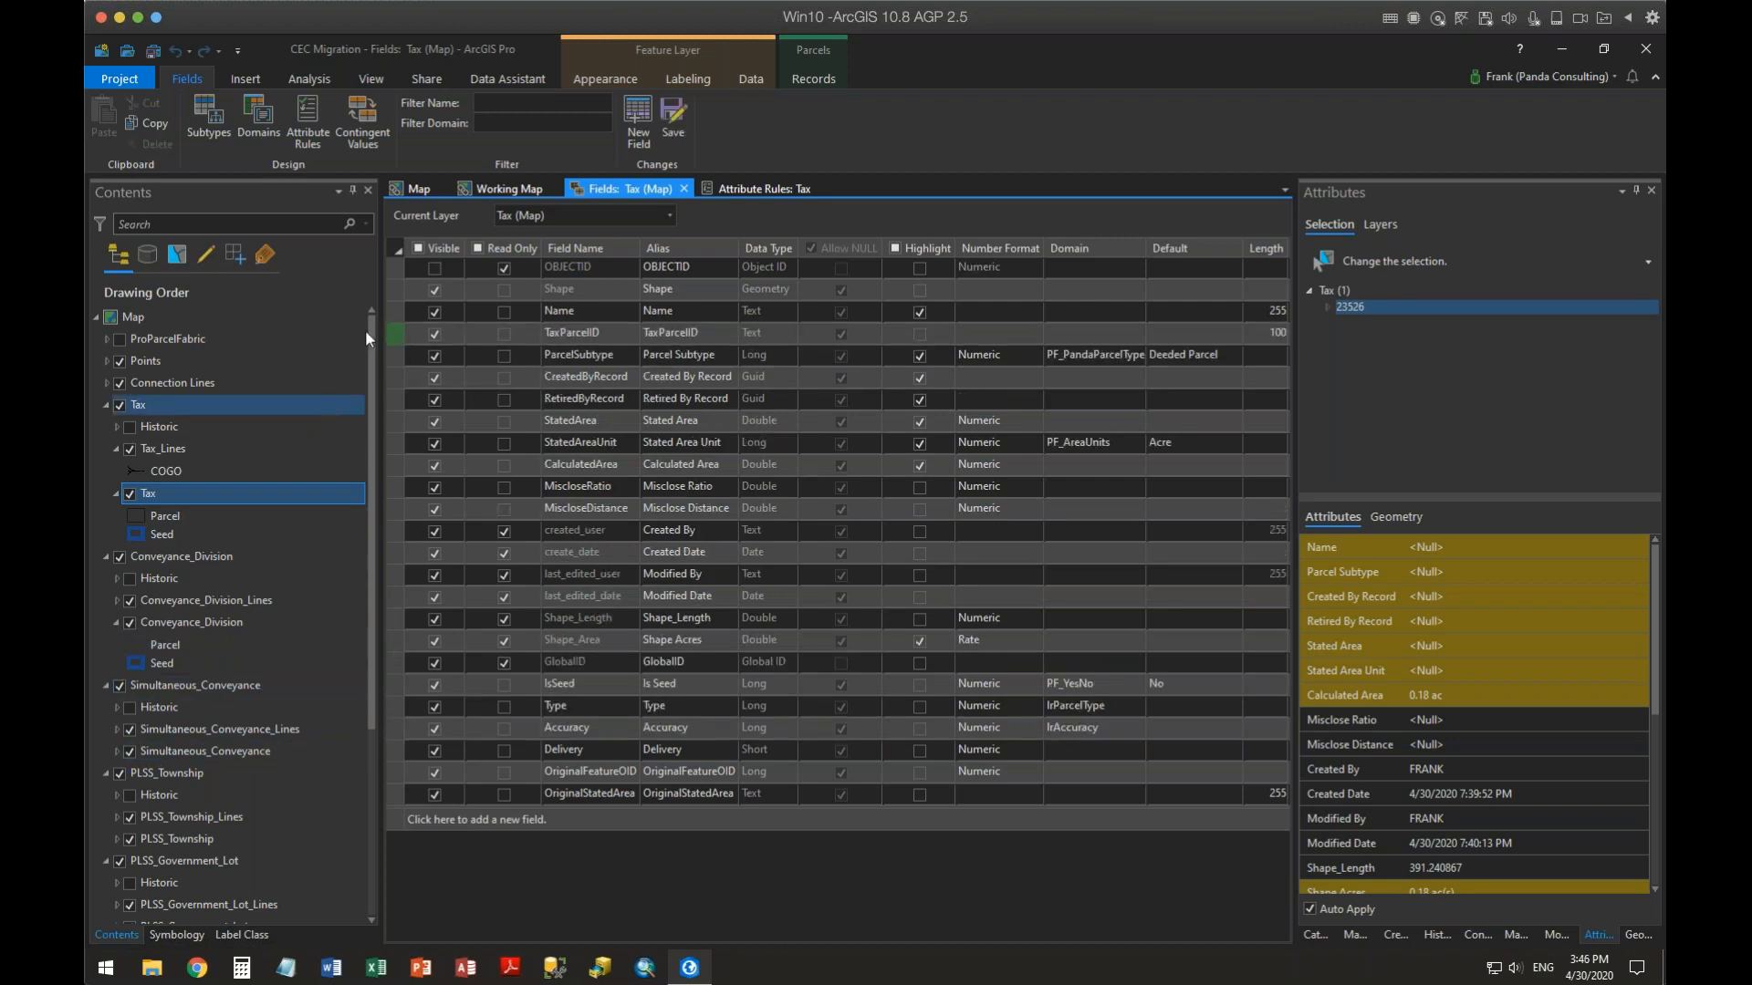
left_click(840, 333)
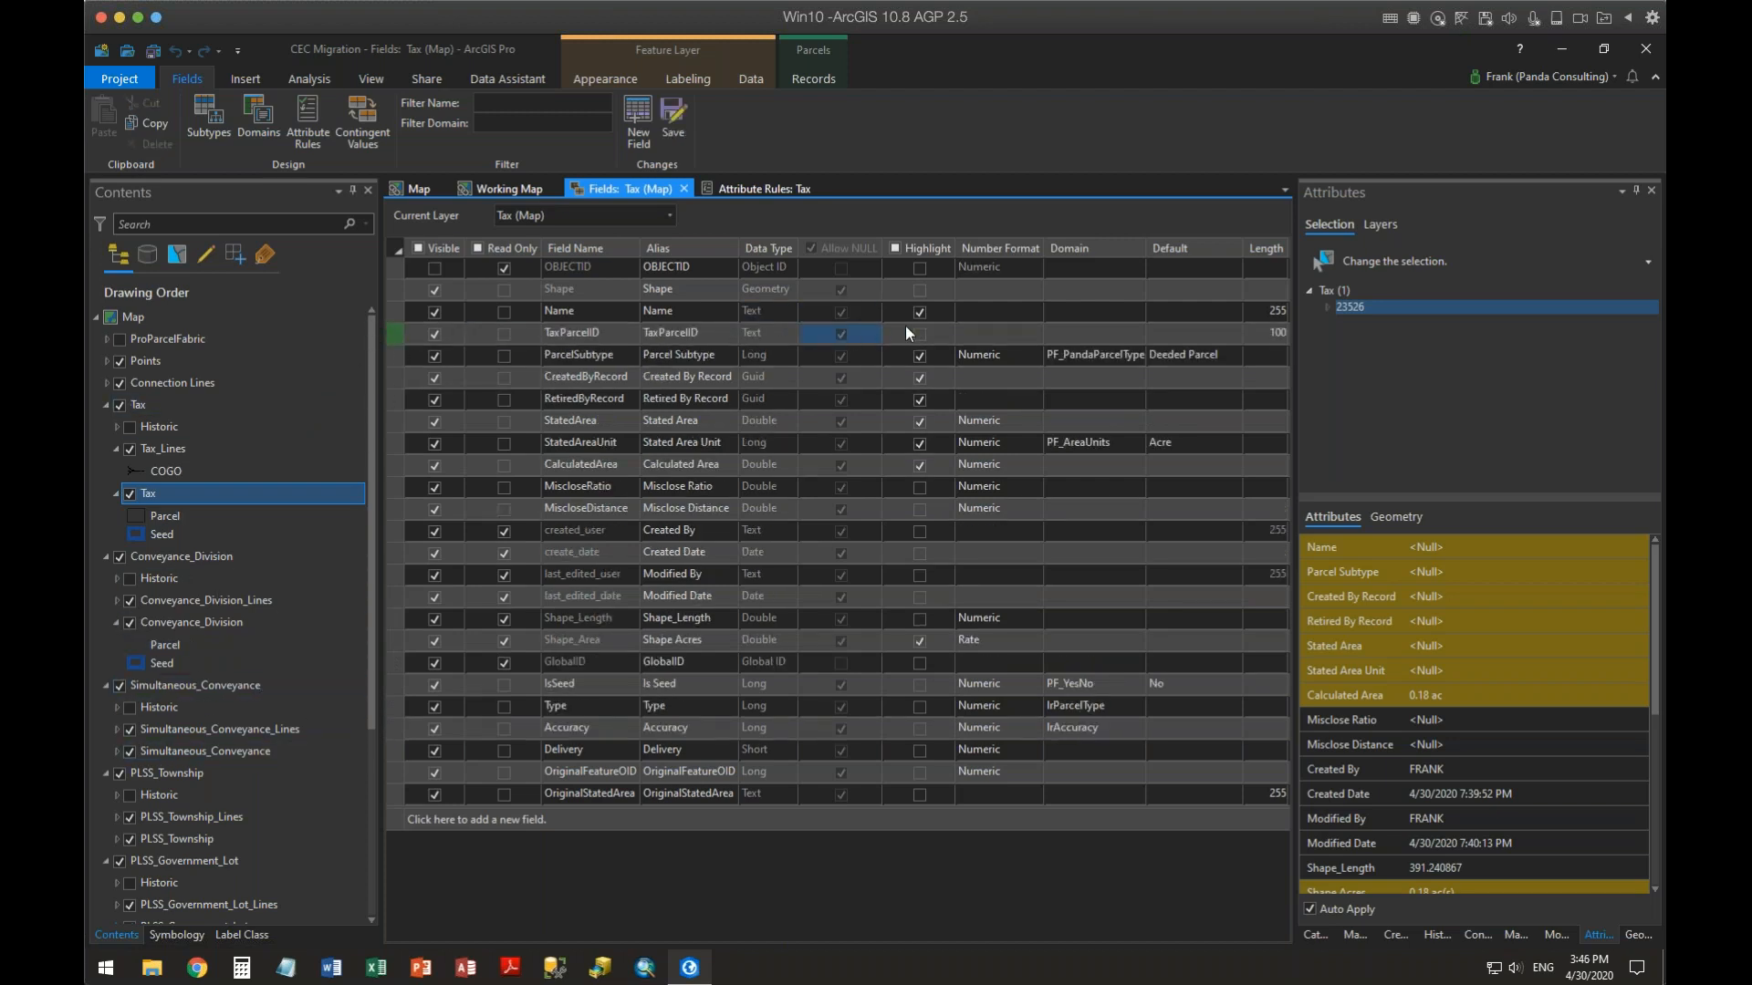
left_click(919, 333)
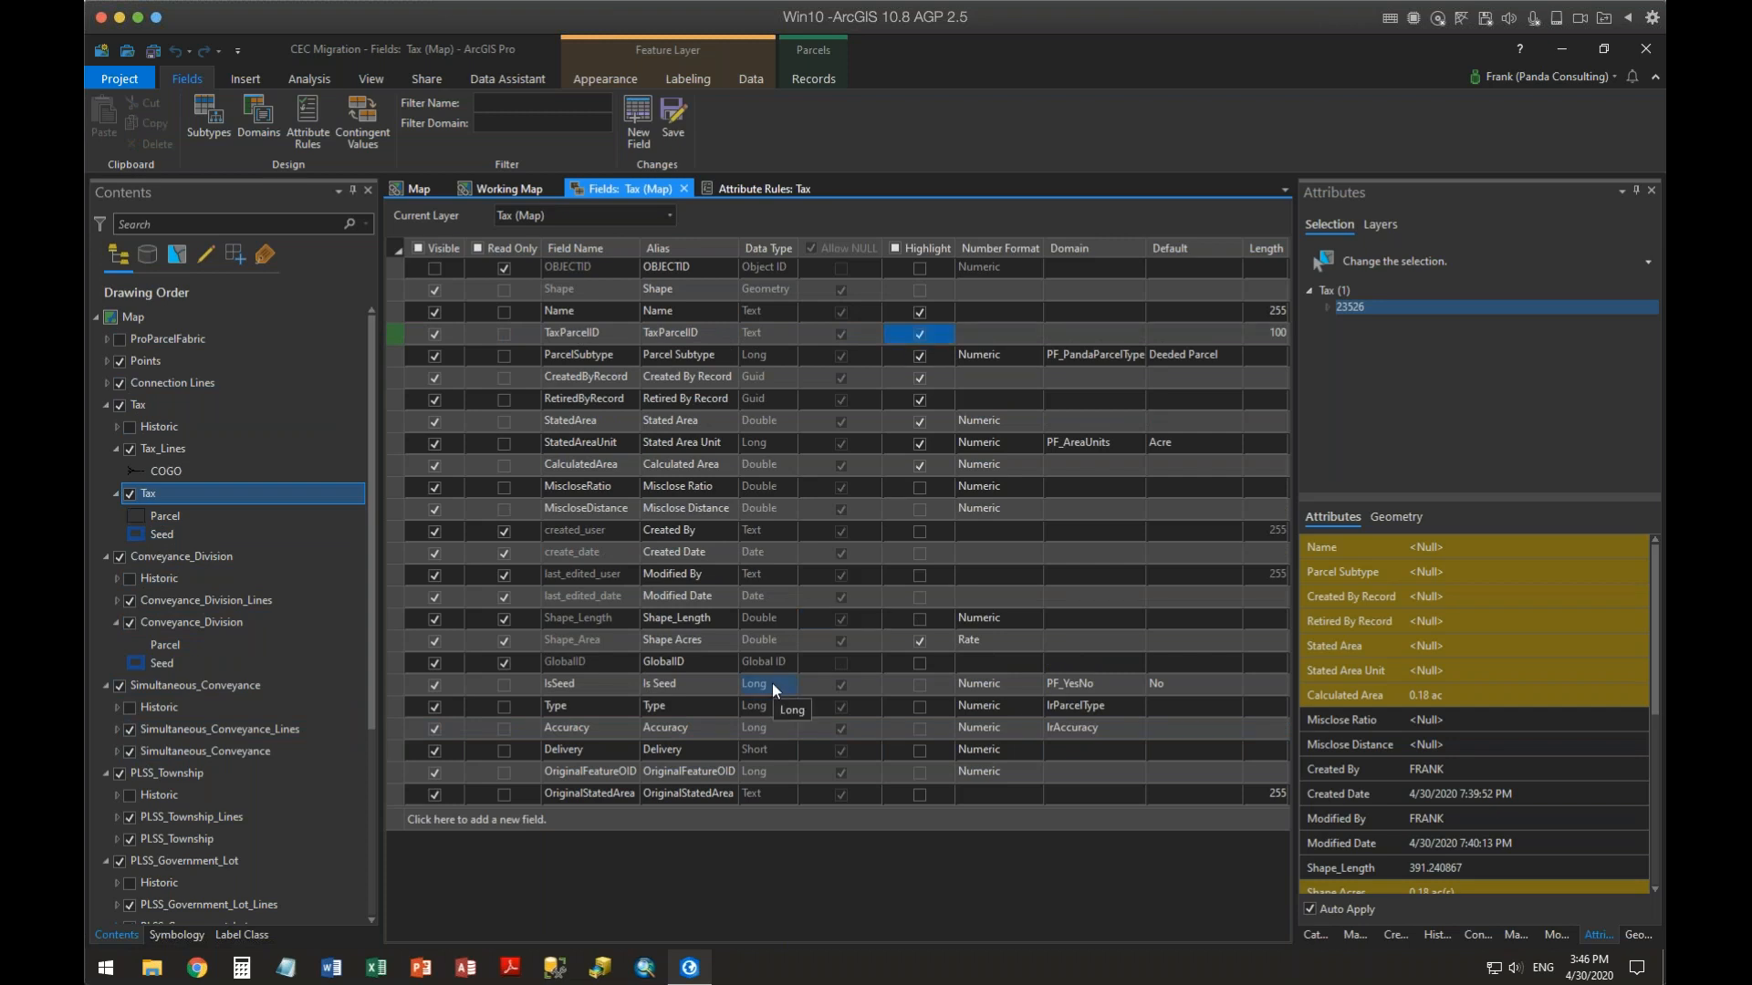
left_click(395, 751)
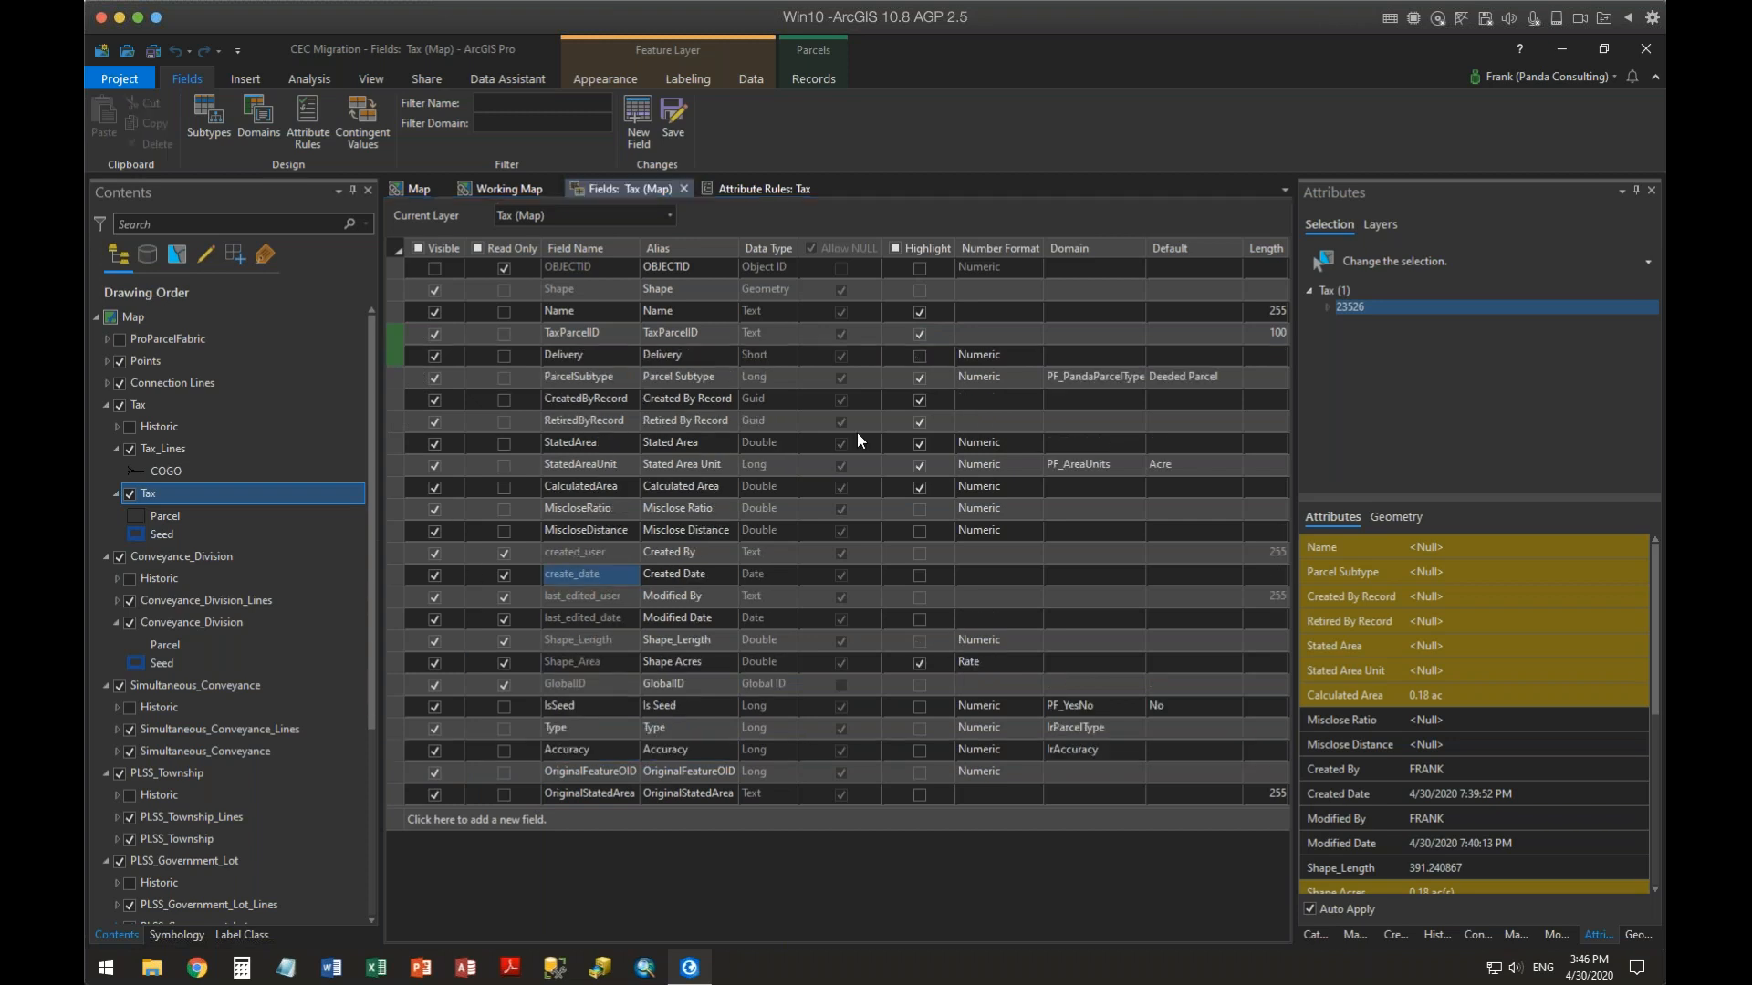
left_click(920, 358)
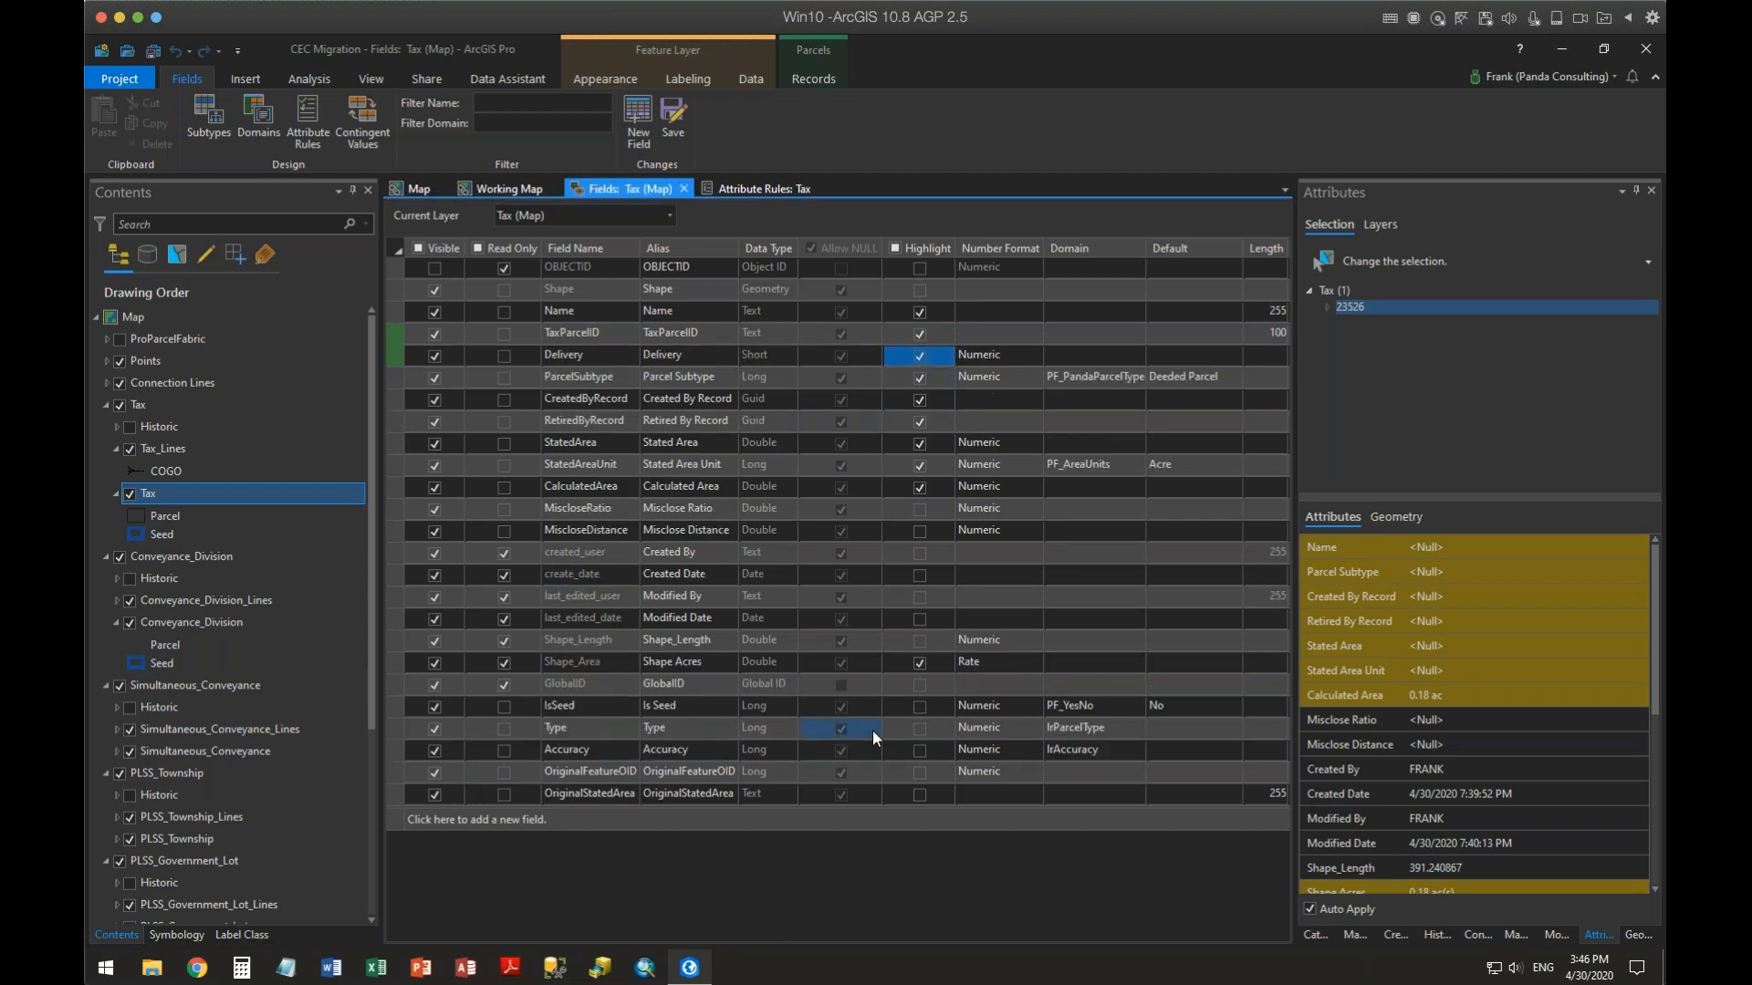
Move the Shape_Area field up below CalculatedArea and save the field changes
left_click(390, 666)
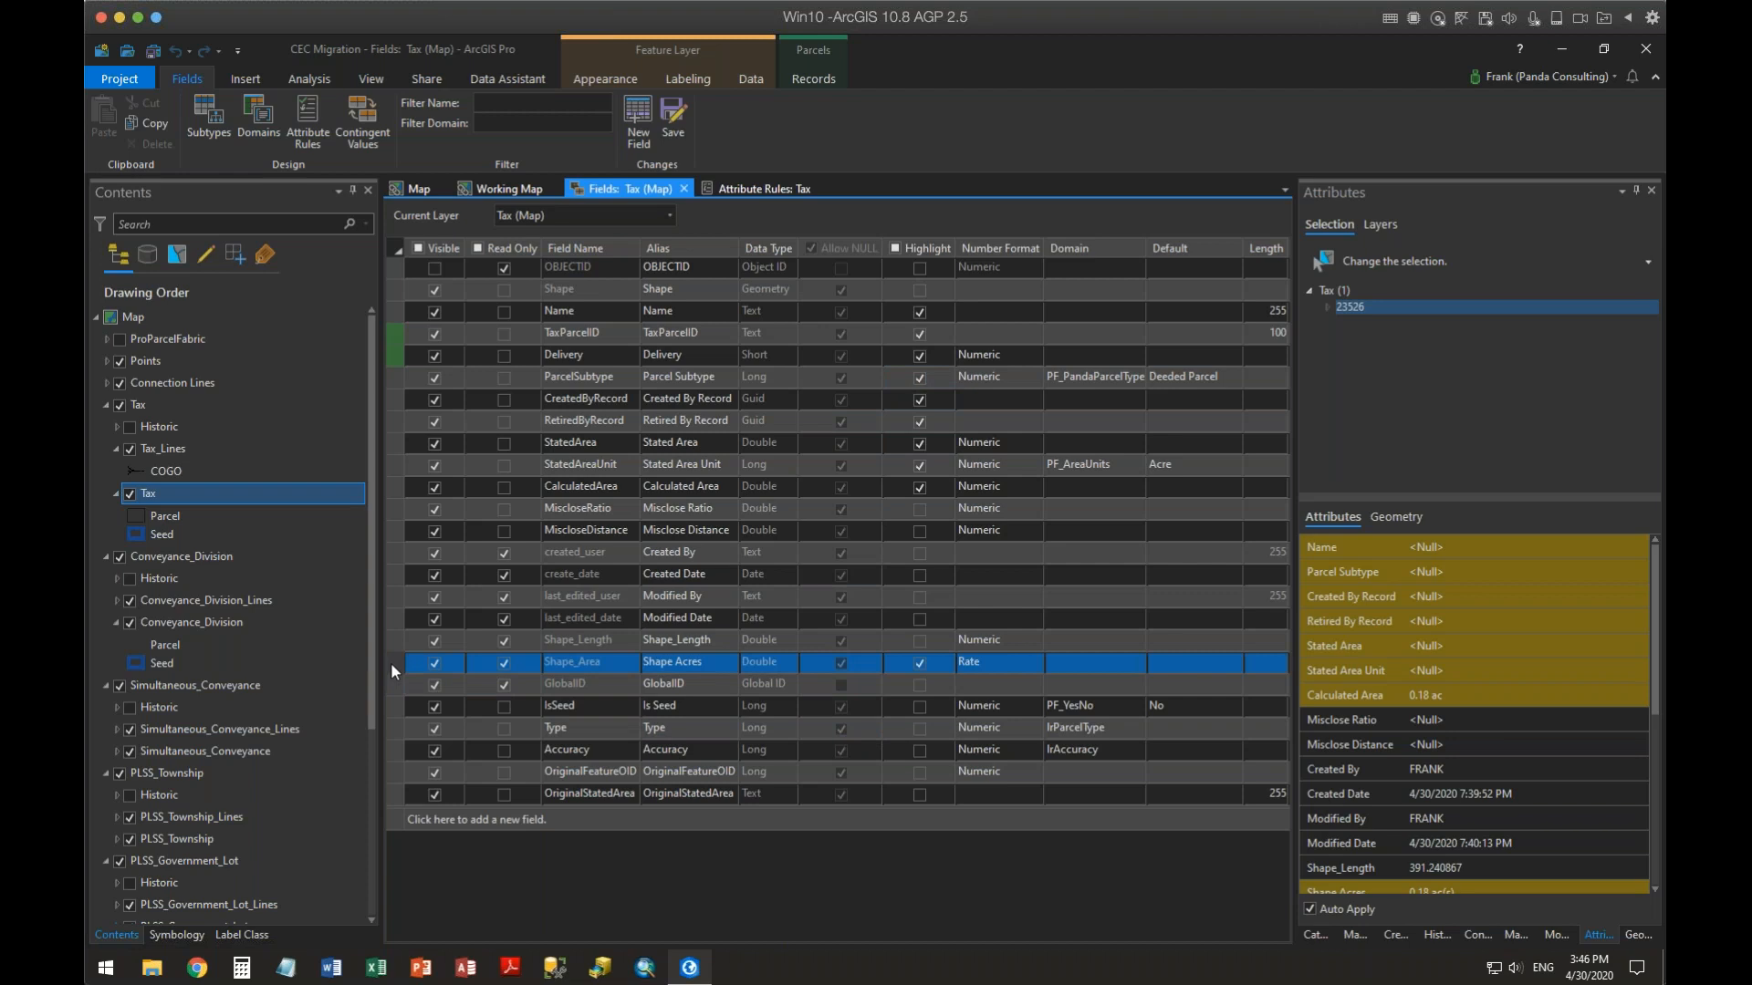
left_click_drag(405, 411, 526, 514)
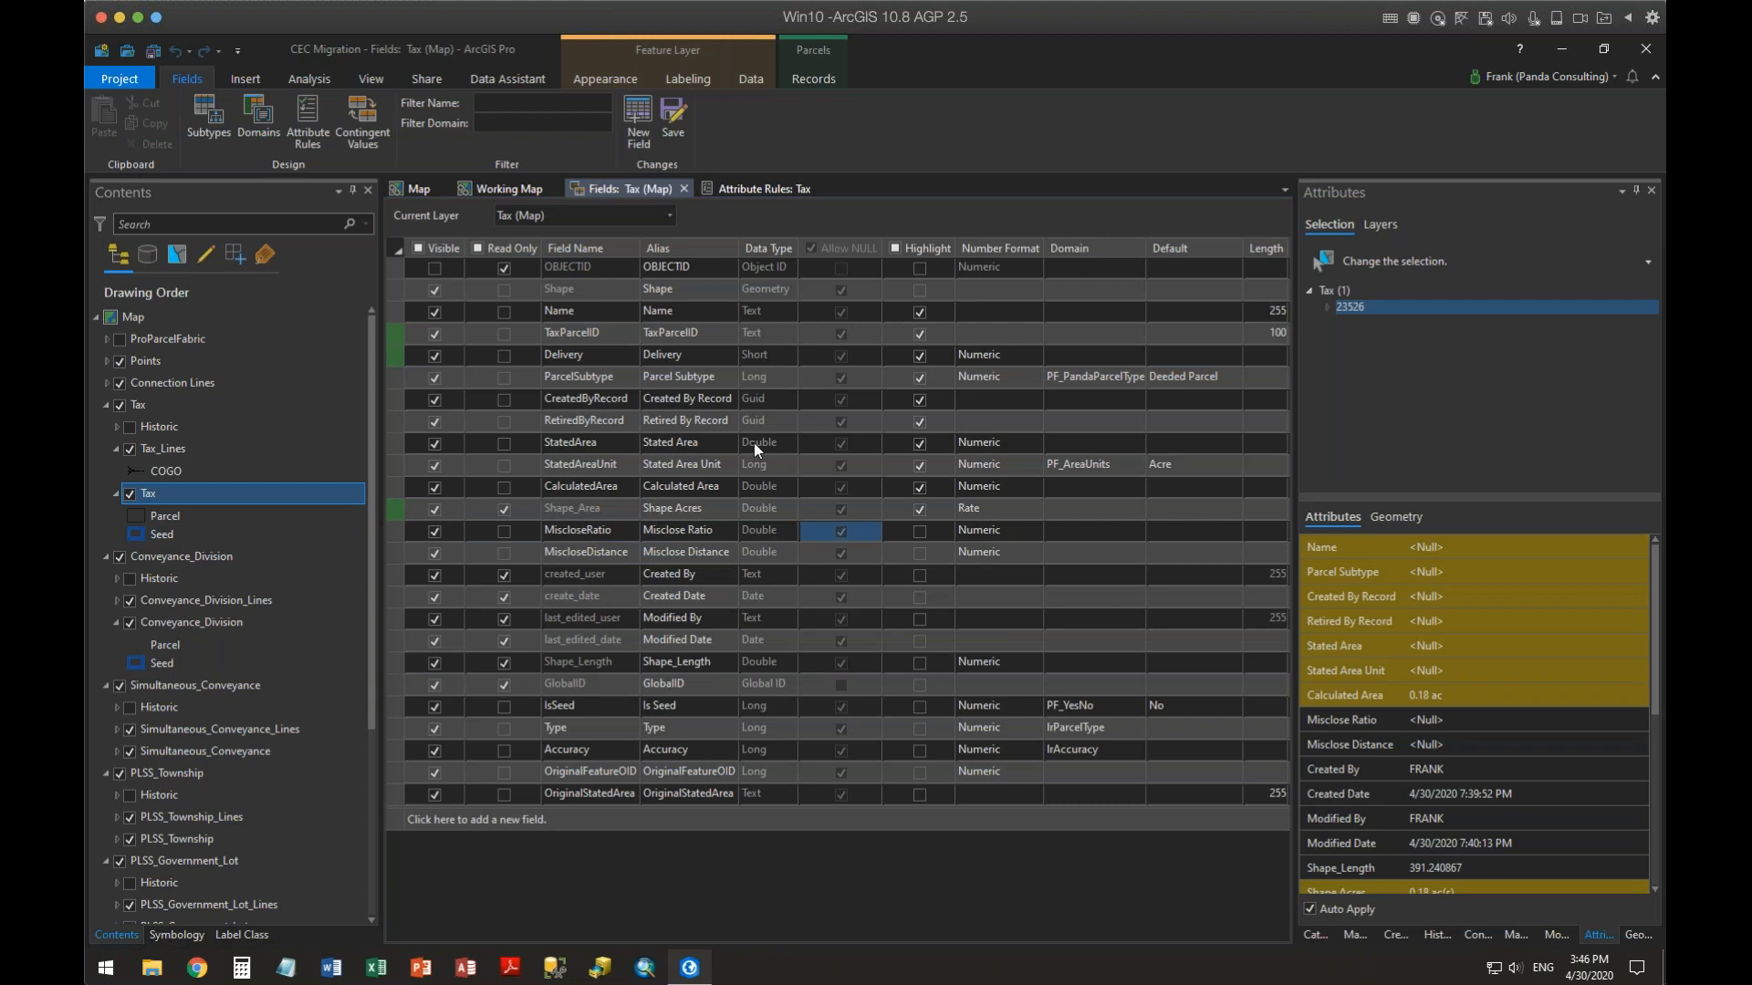
left_click(675, 115)
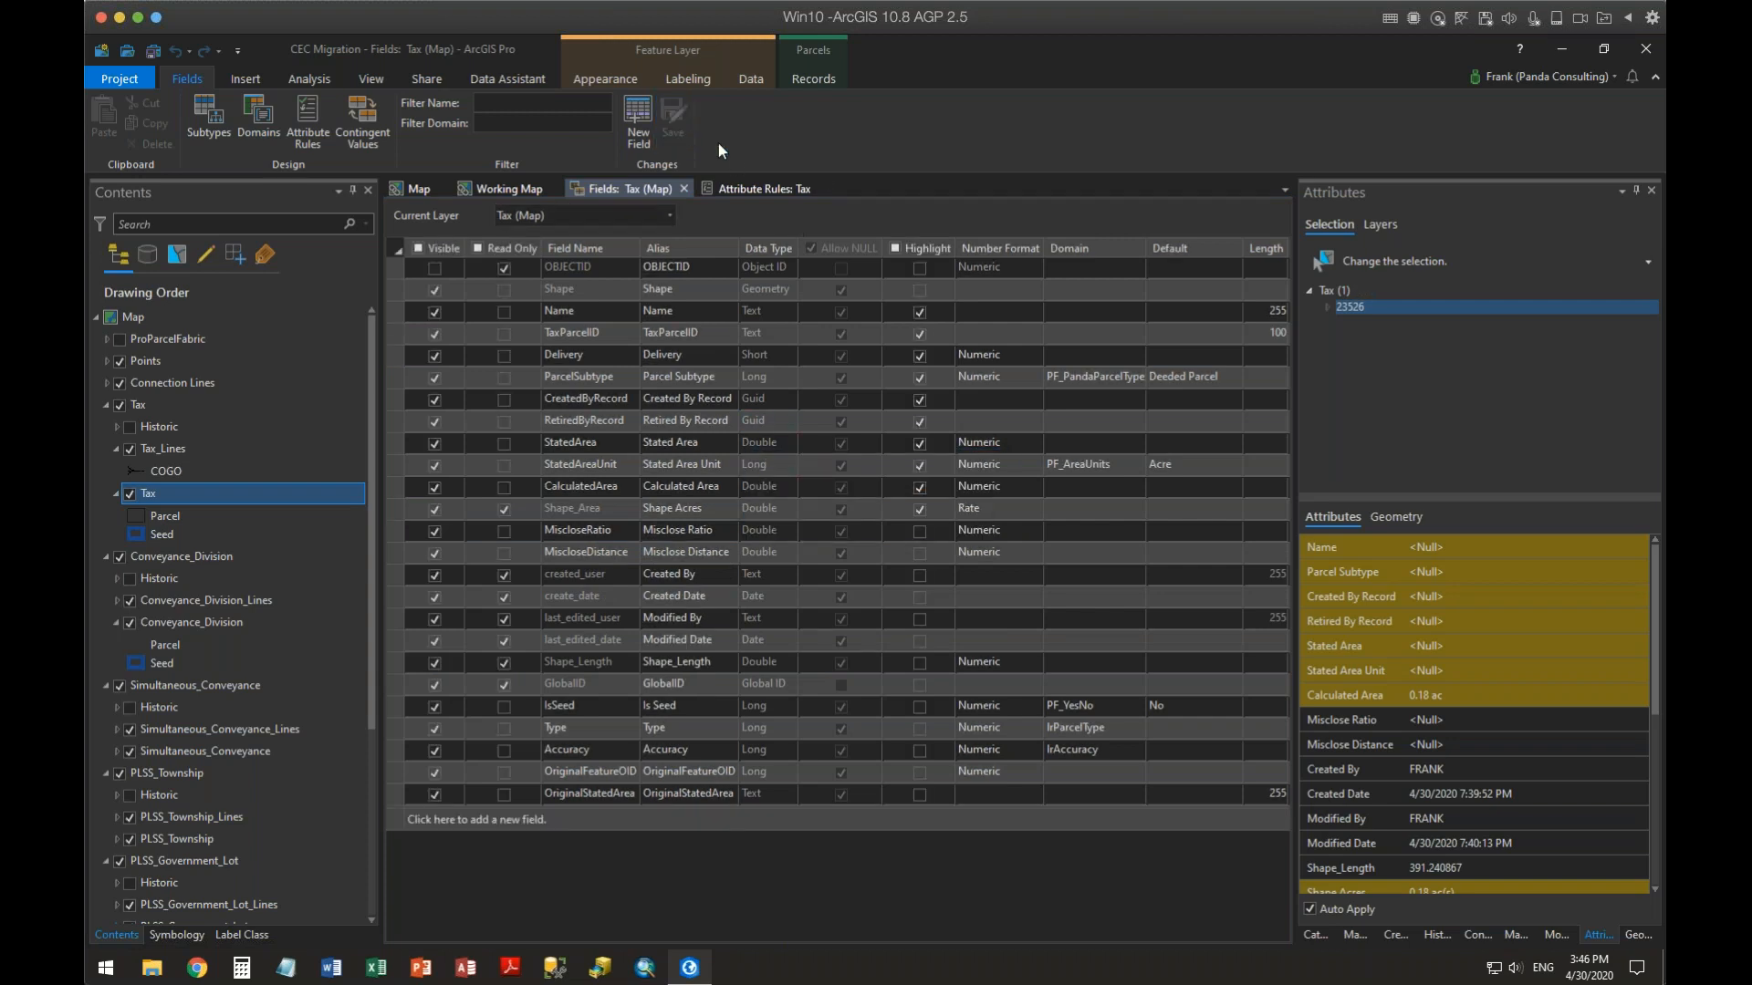
Reselect the new parcel on the map and review its reordered attribute list
left_click(417, 188)
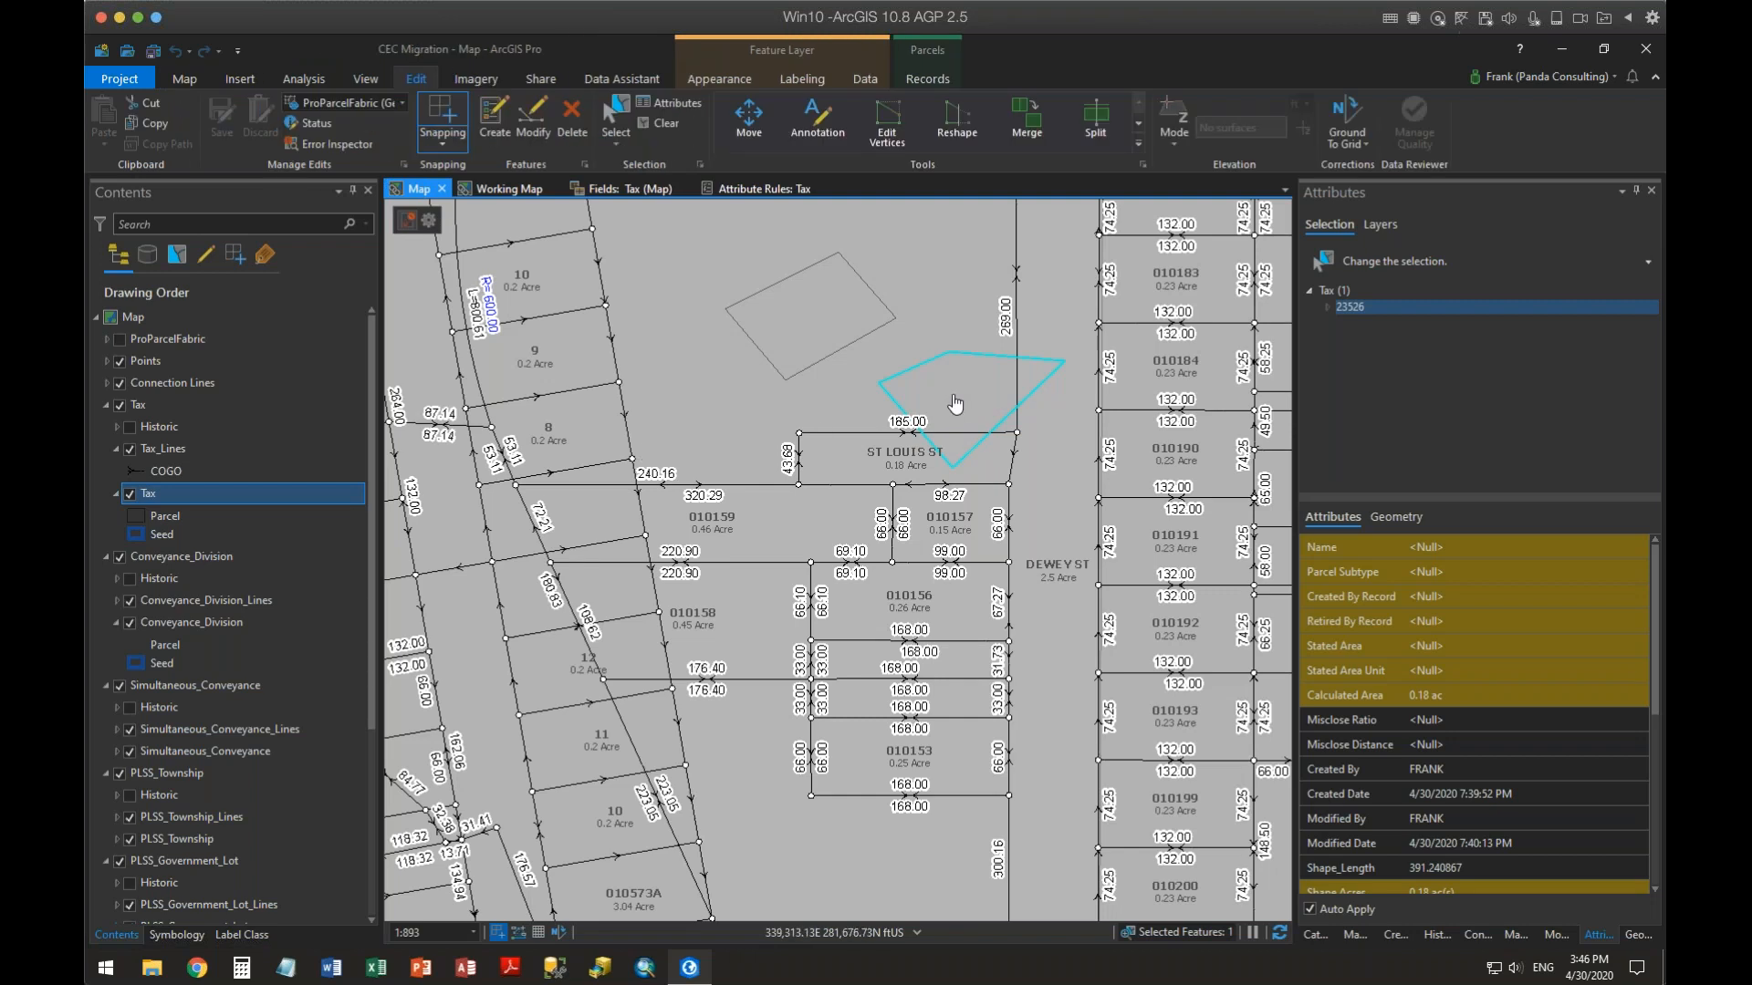
left_click(950, 401)
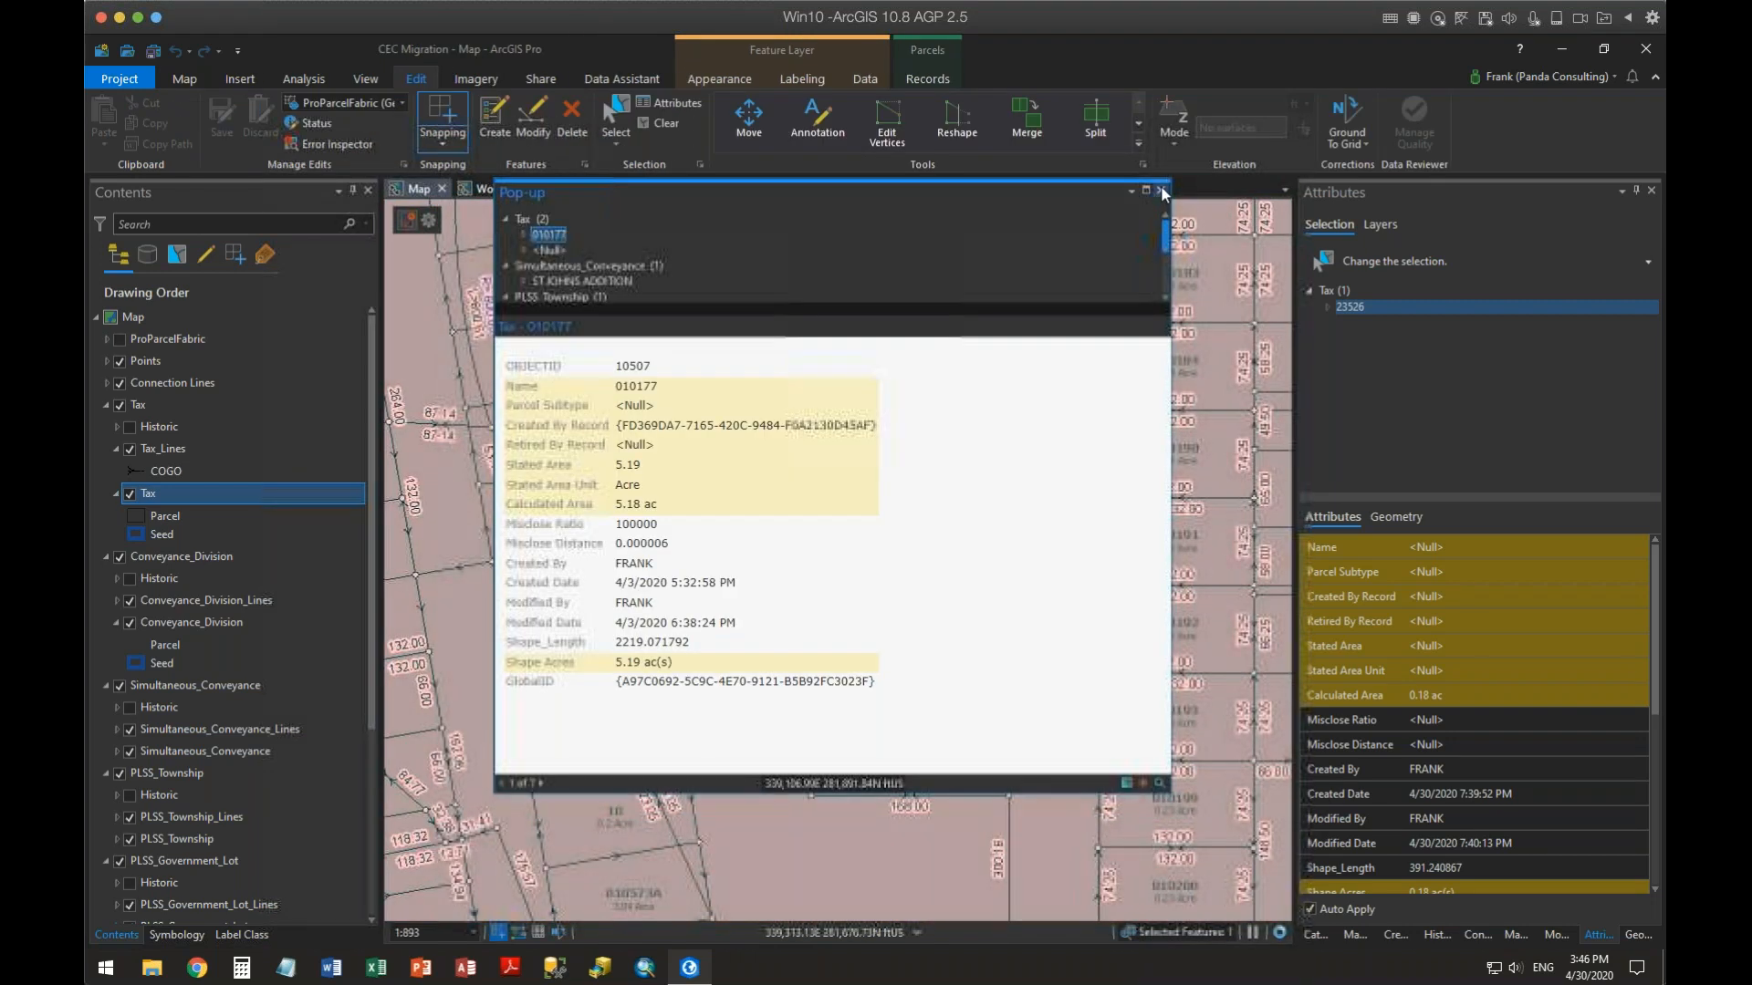
left_click(1160, 190)
left_click(622, 118)
left_click(953, 406)
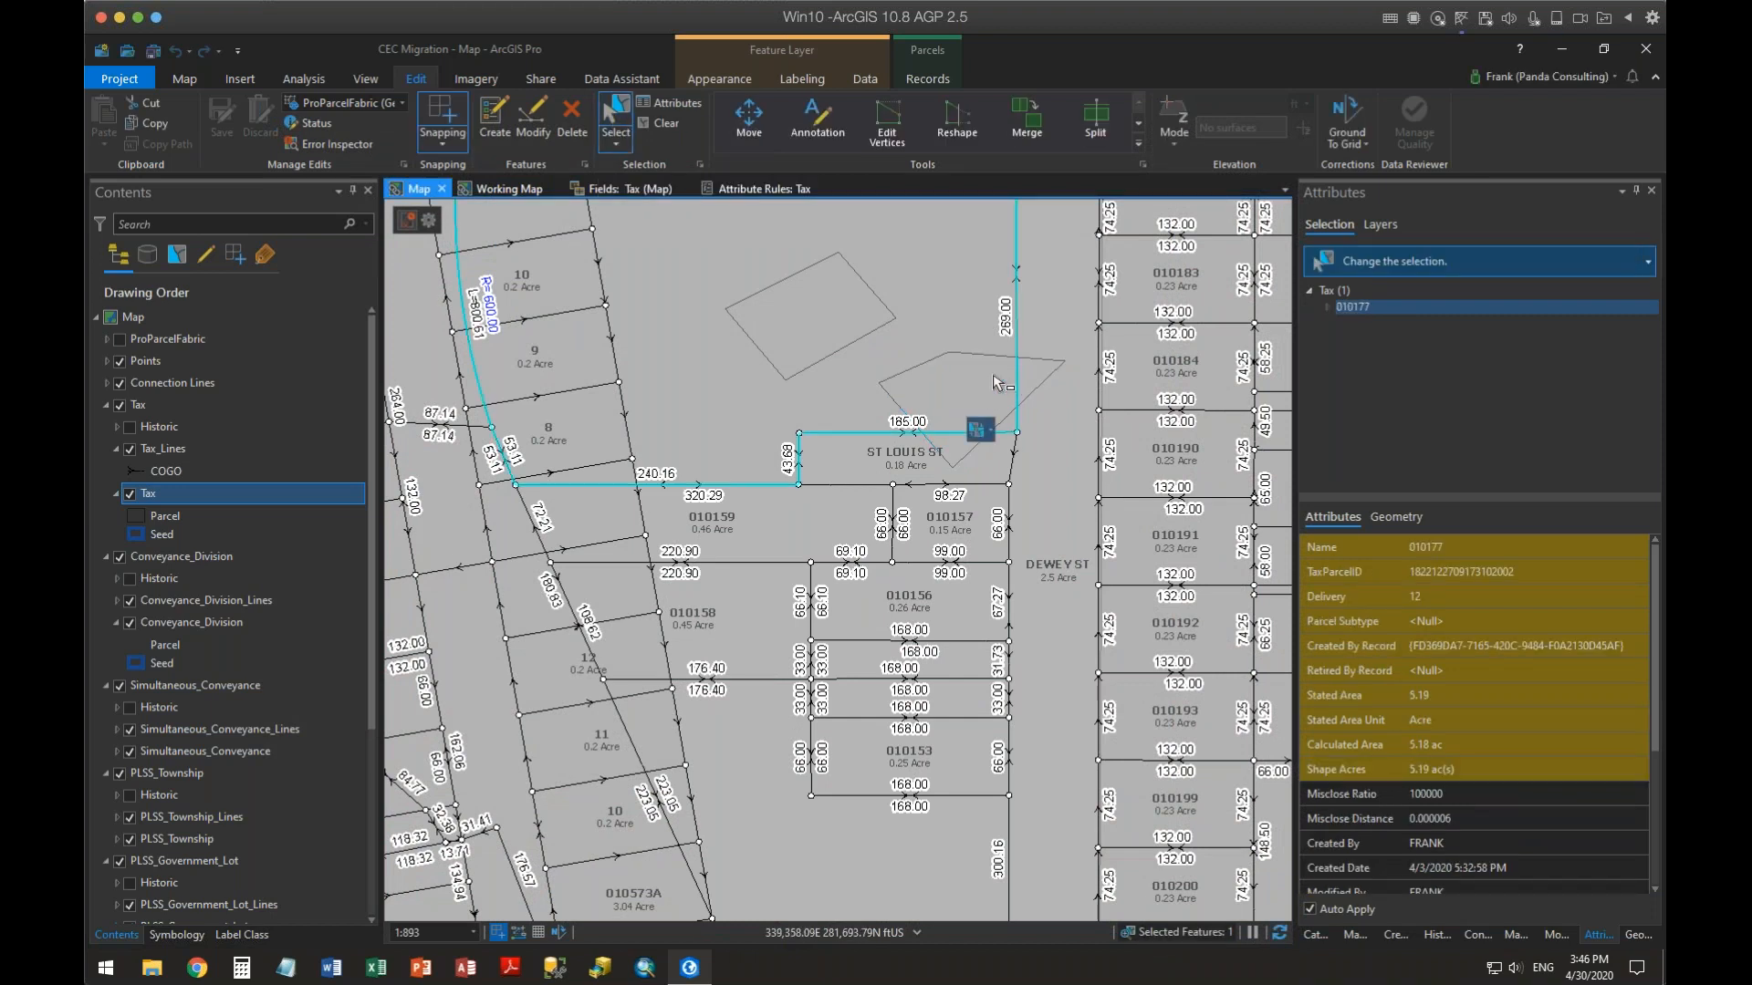
left_click(989, 429)
left_click(1012, 687)
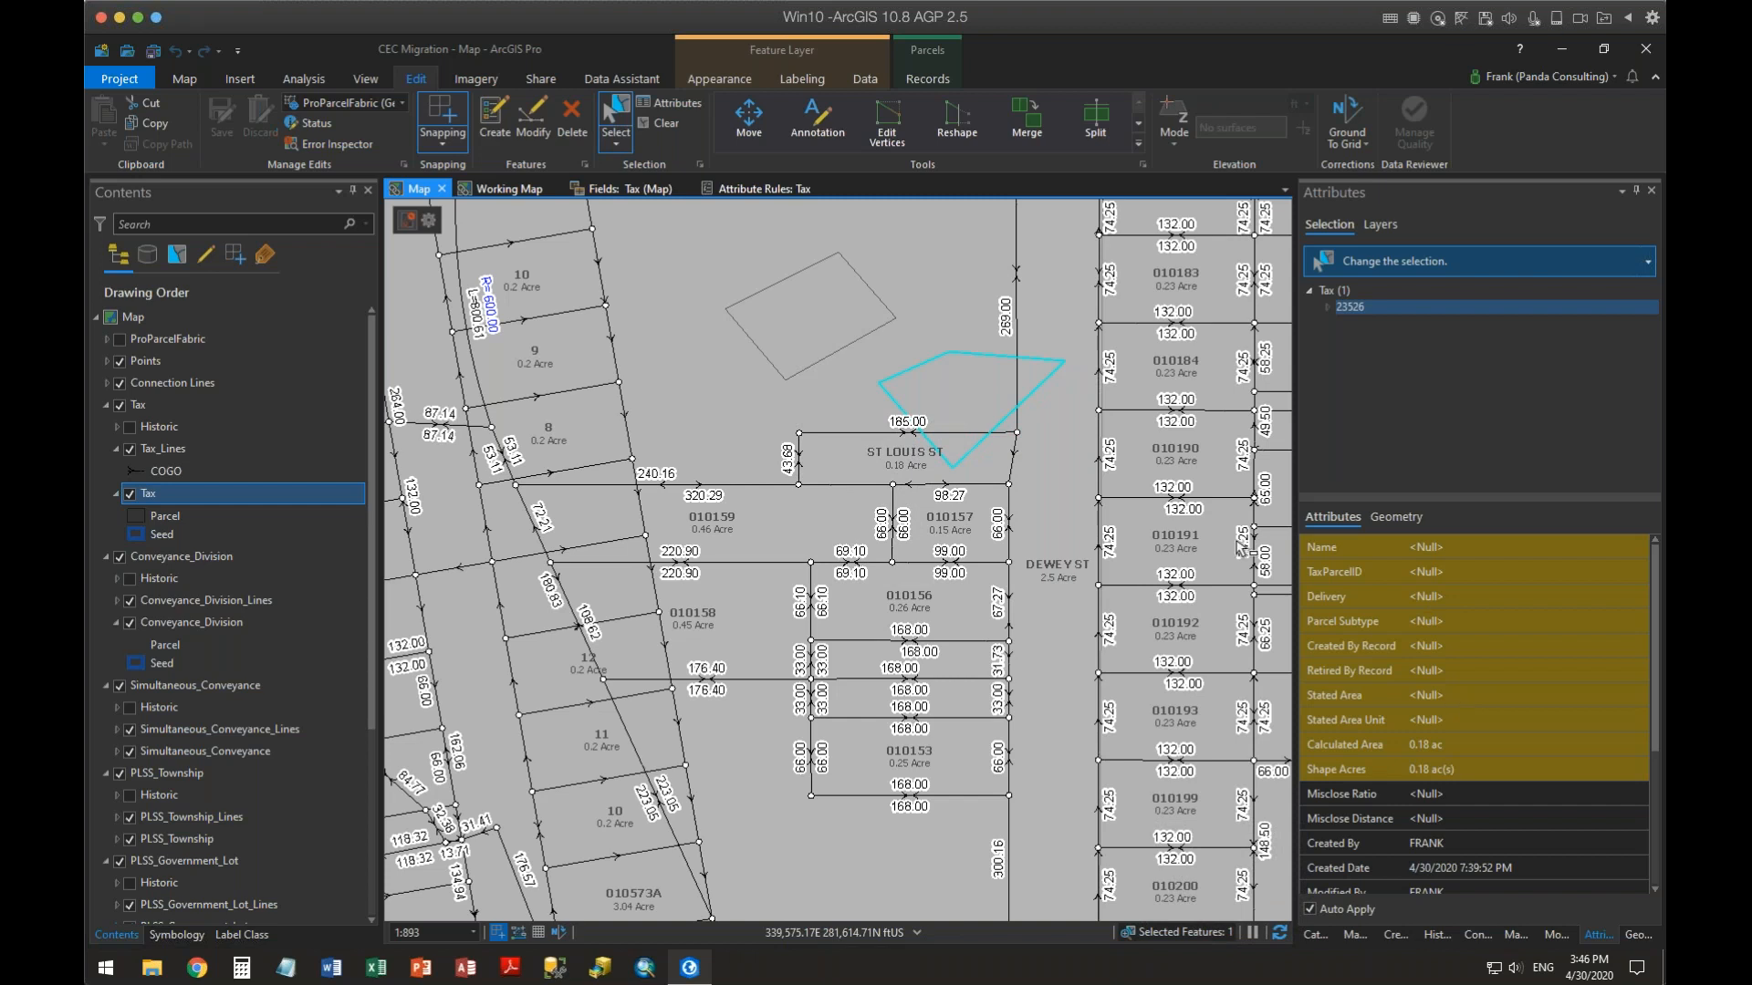
Compare the field order in the fields view with the new parcel's Name and TaxParcelID attributes
left_click(624, 191)
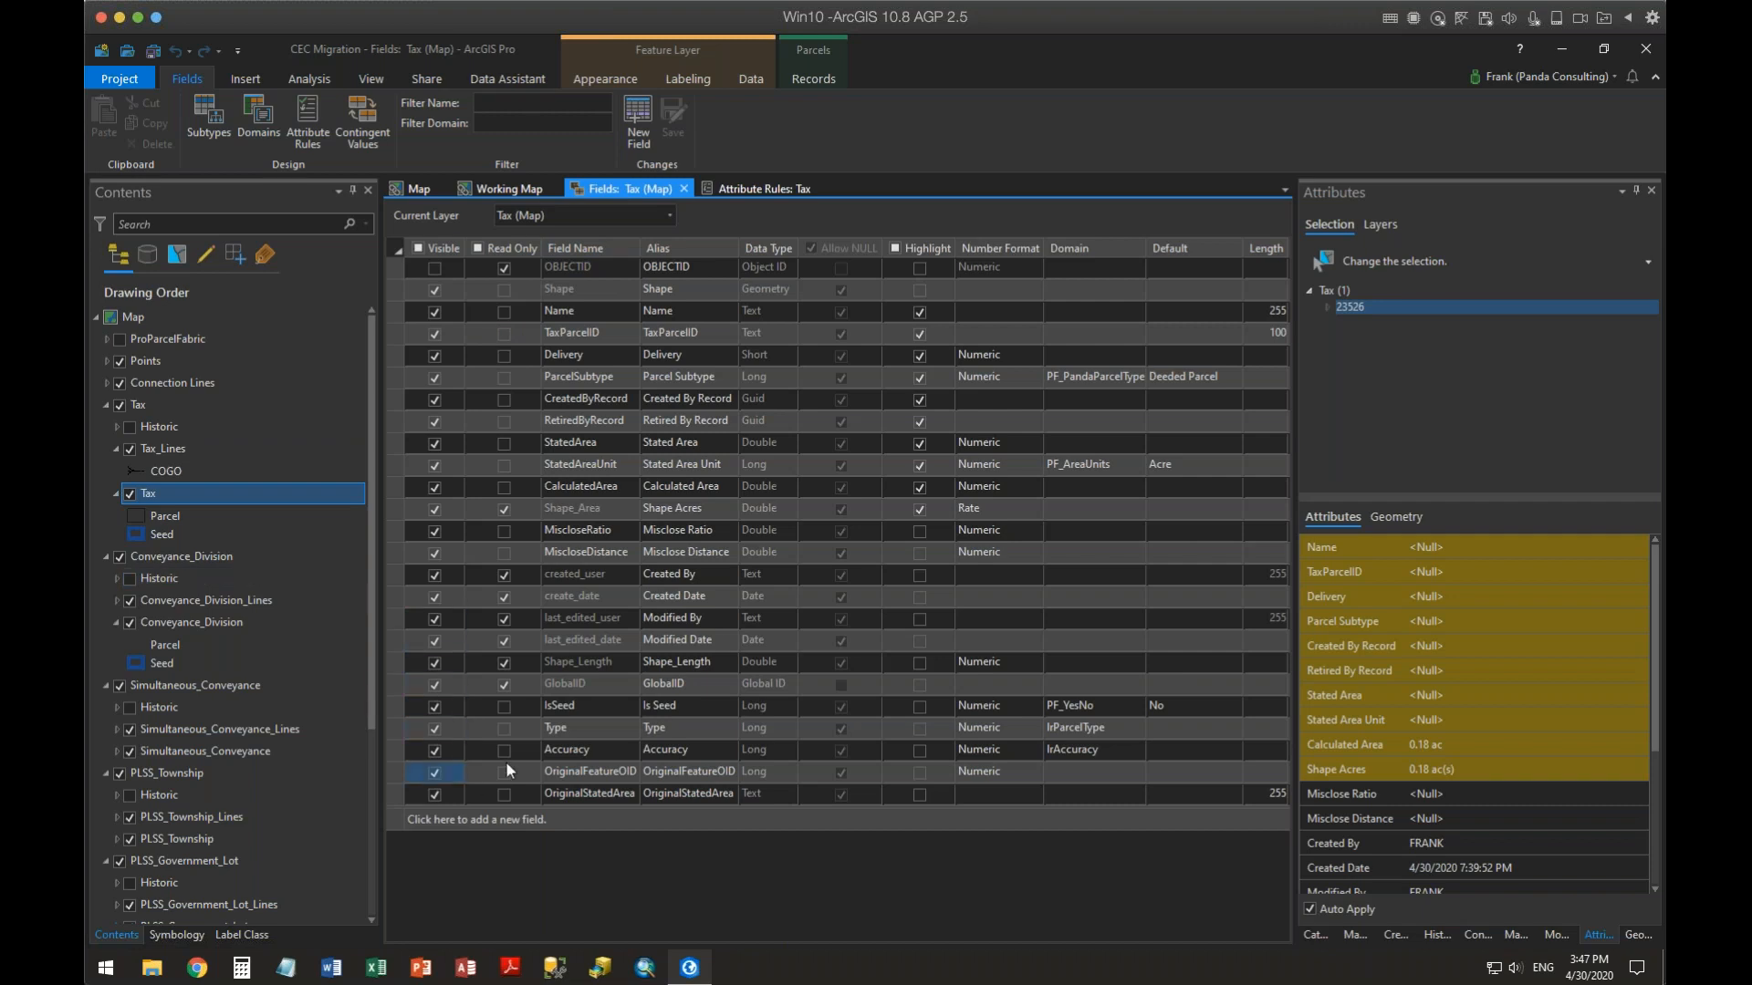
left_click(421, 190)
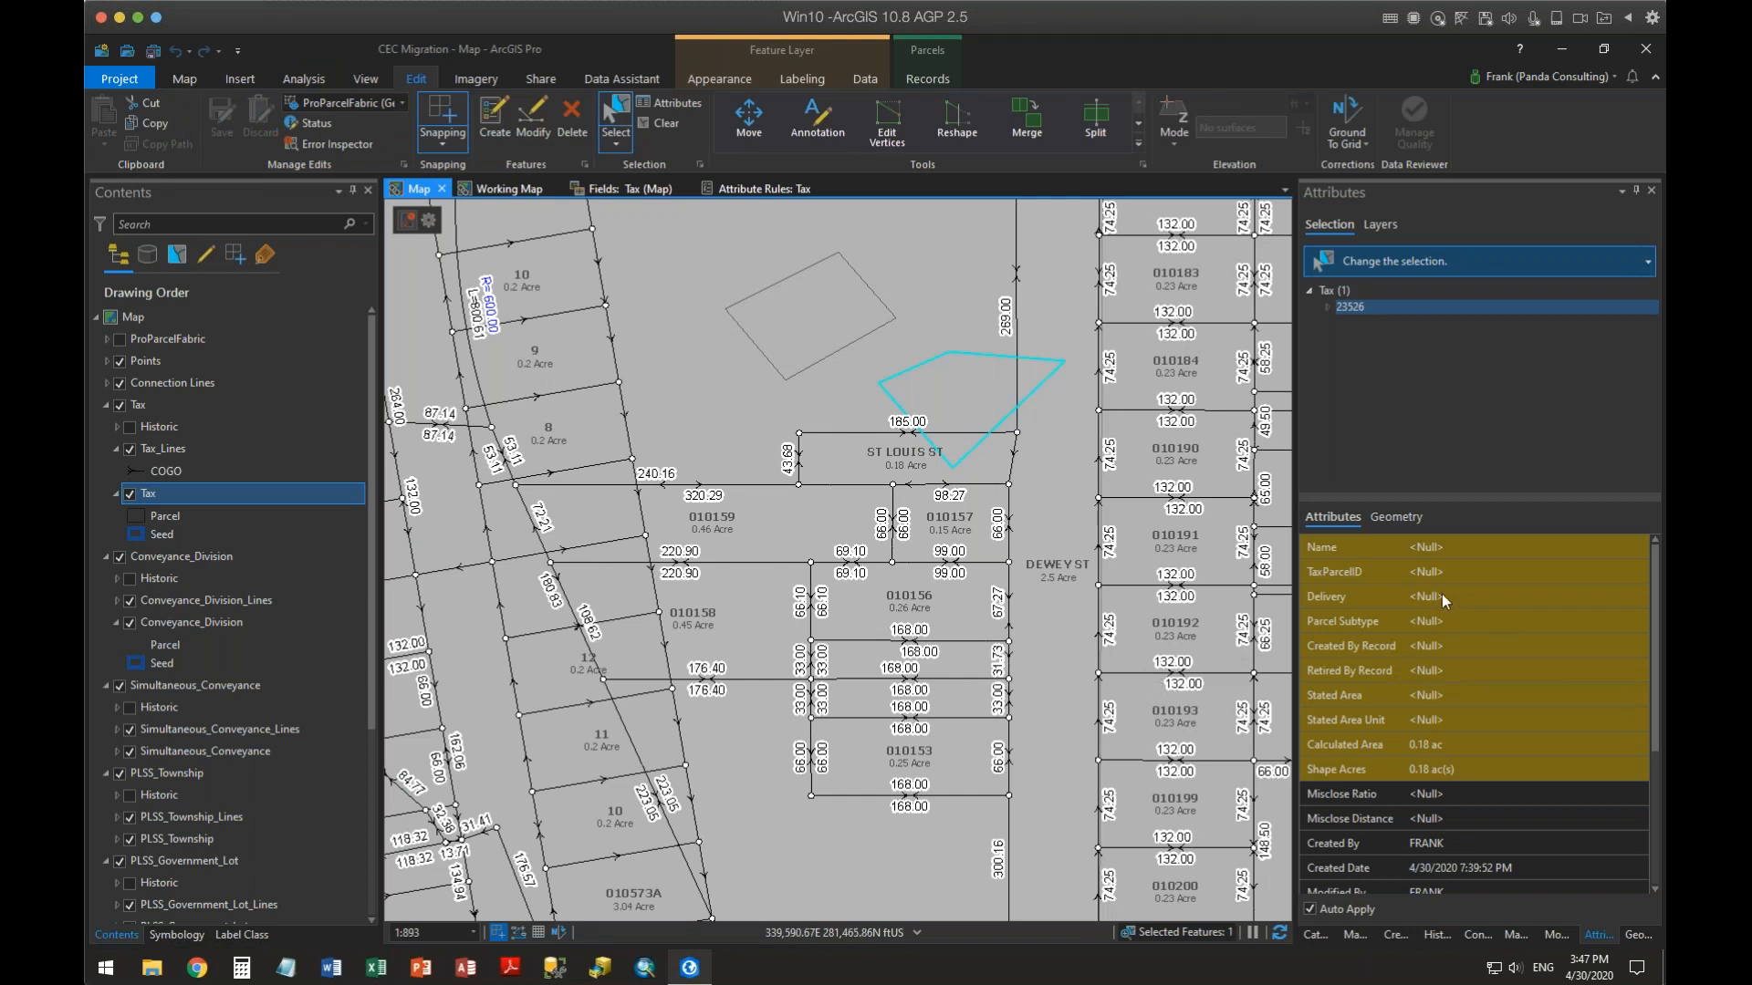
left_click(1452, 543)
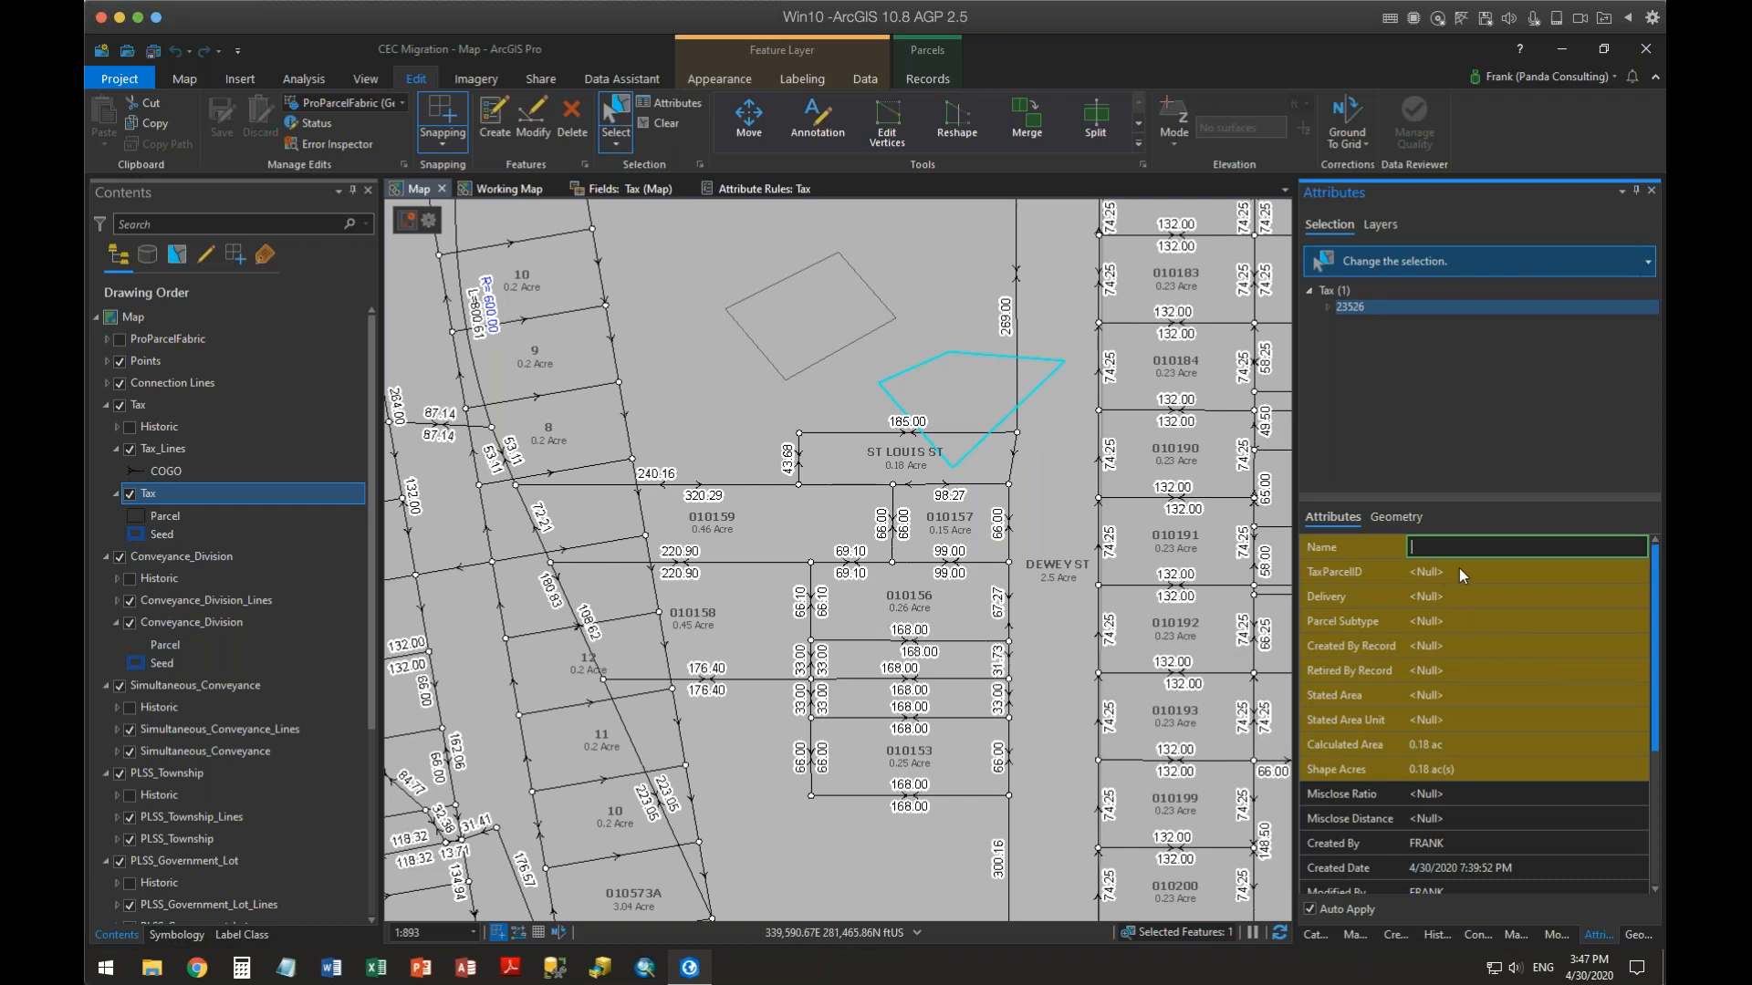
left_click(1460, 573)
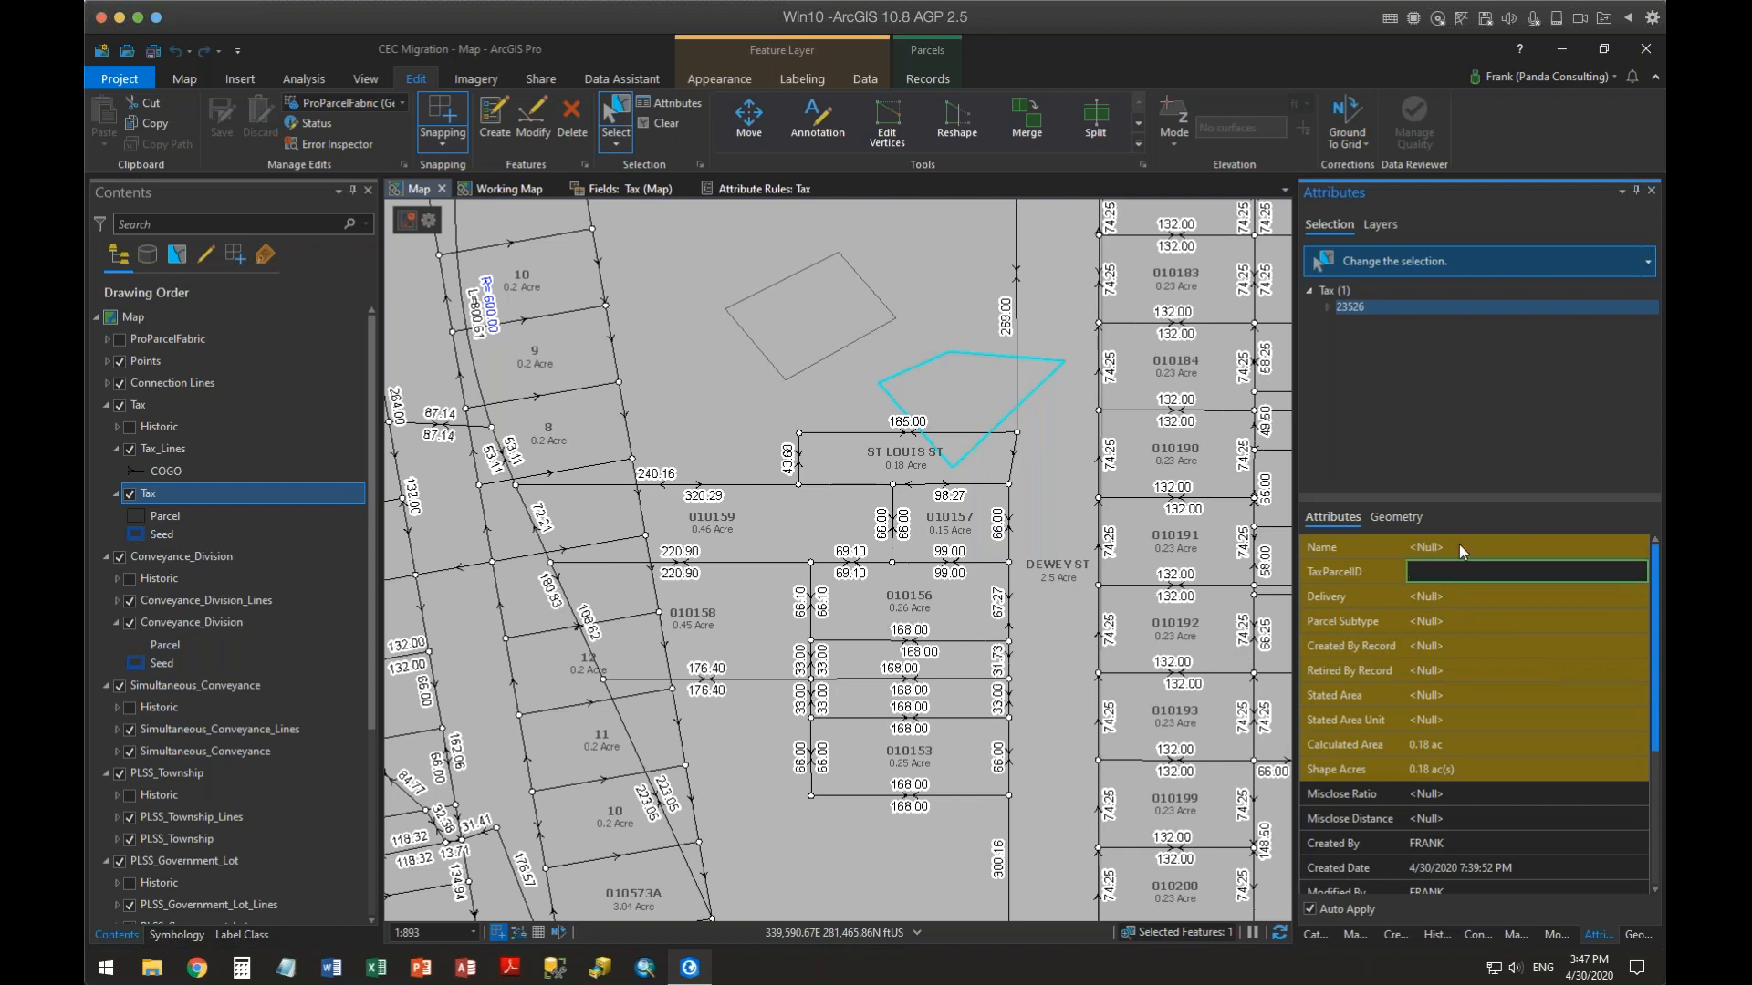
left_click(1459, 543)
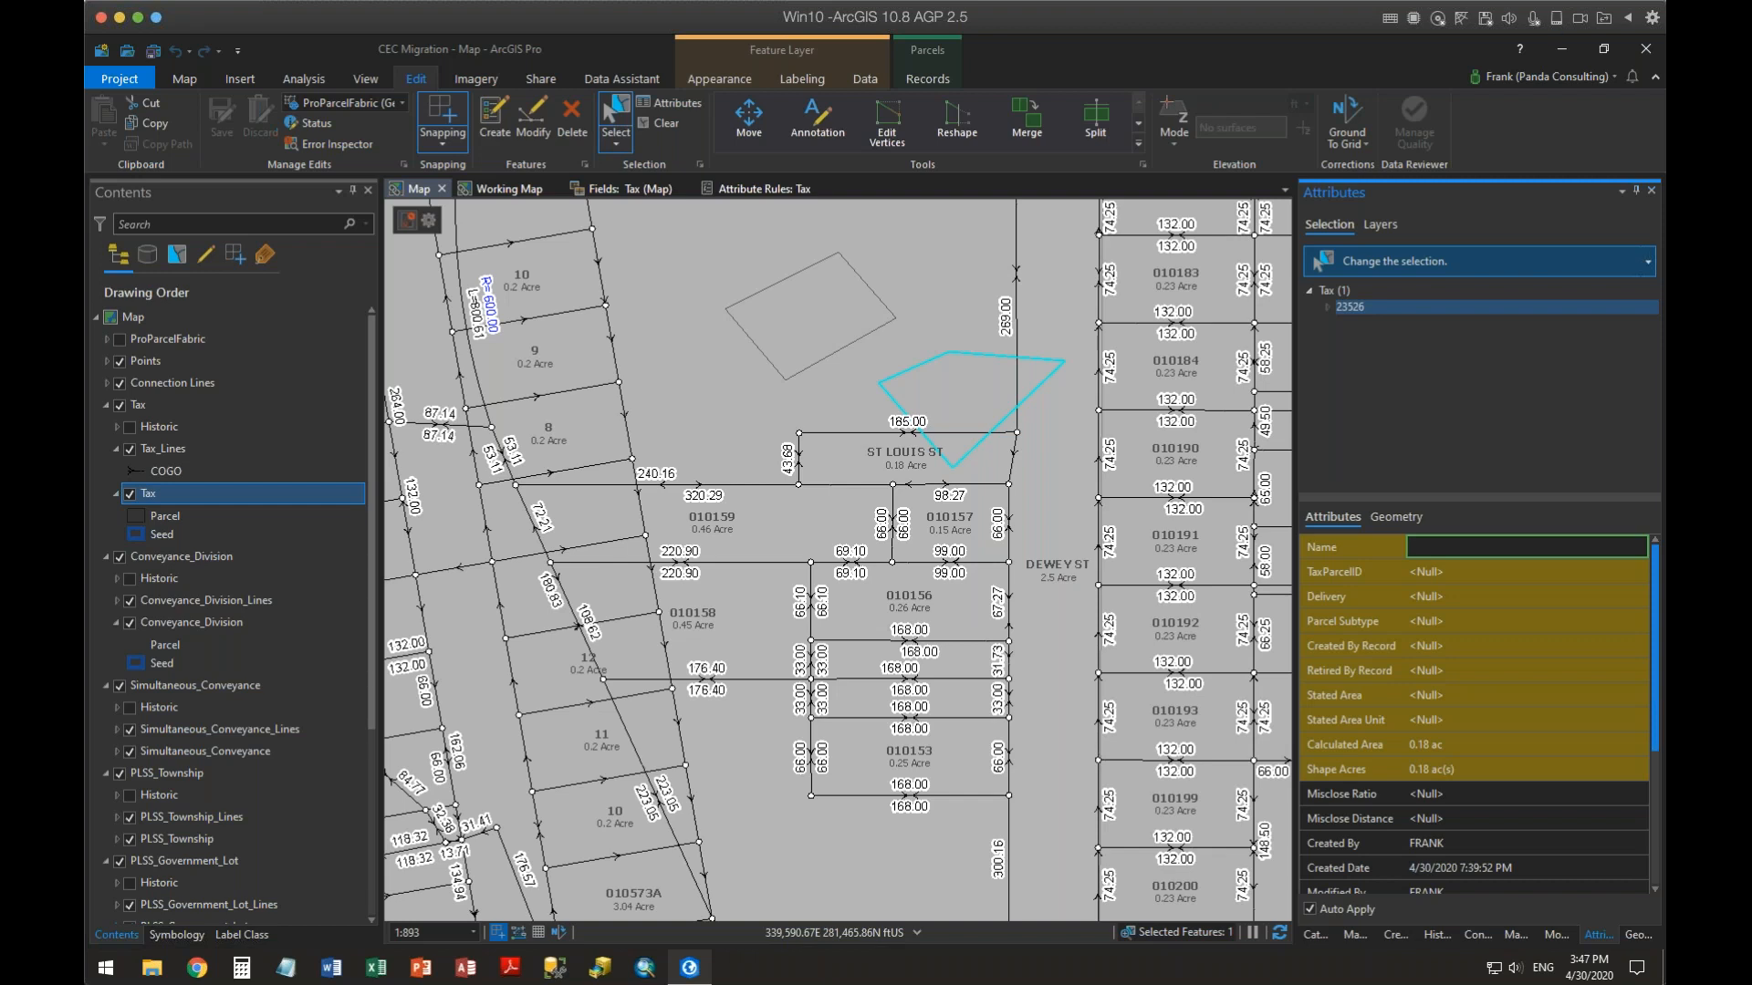
Add a new calculation attribute rule named Copy Name with the description Copy Name
left_click(768, 189)
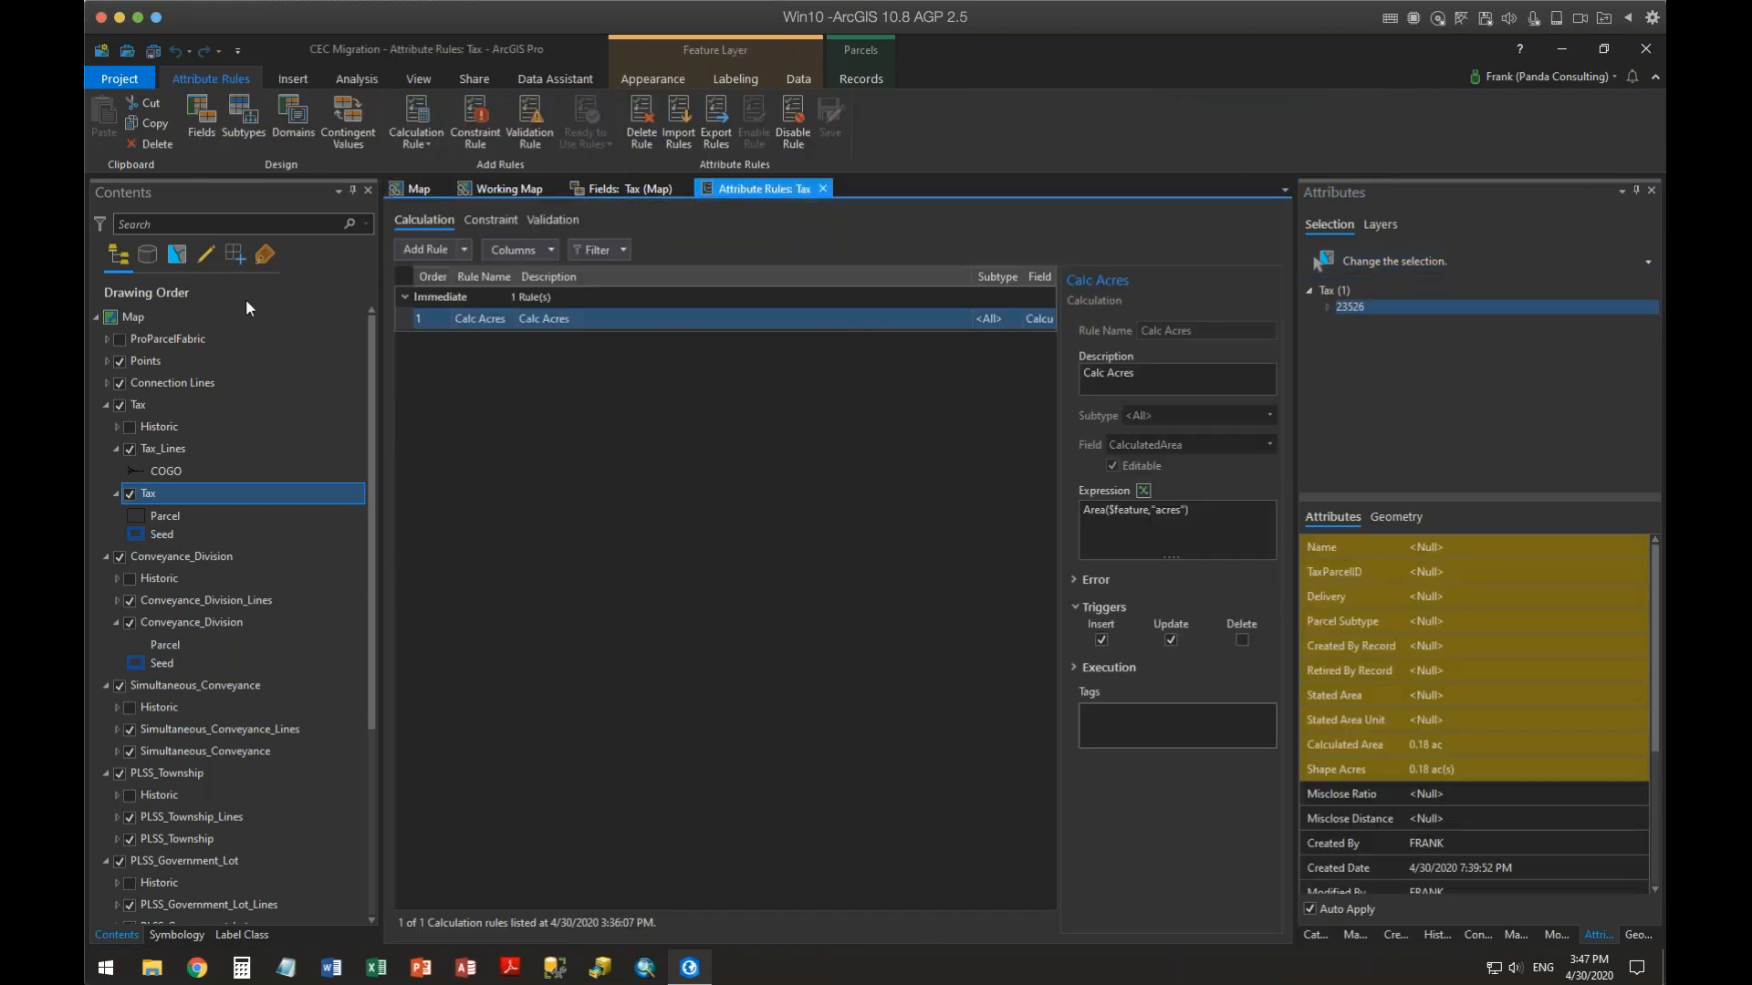
left_click(427, 250)
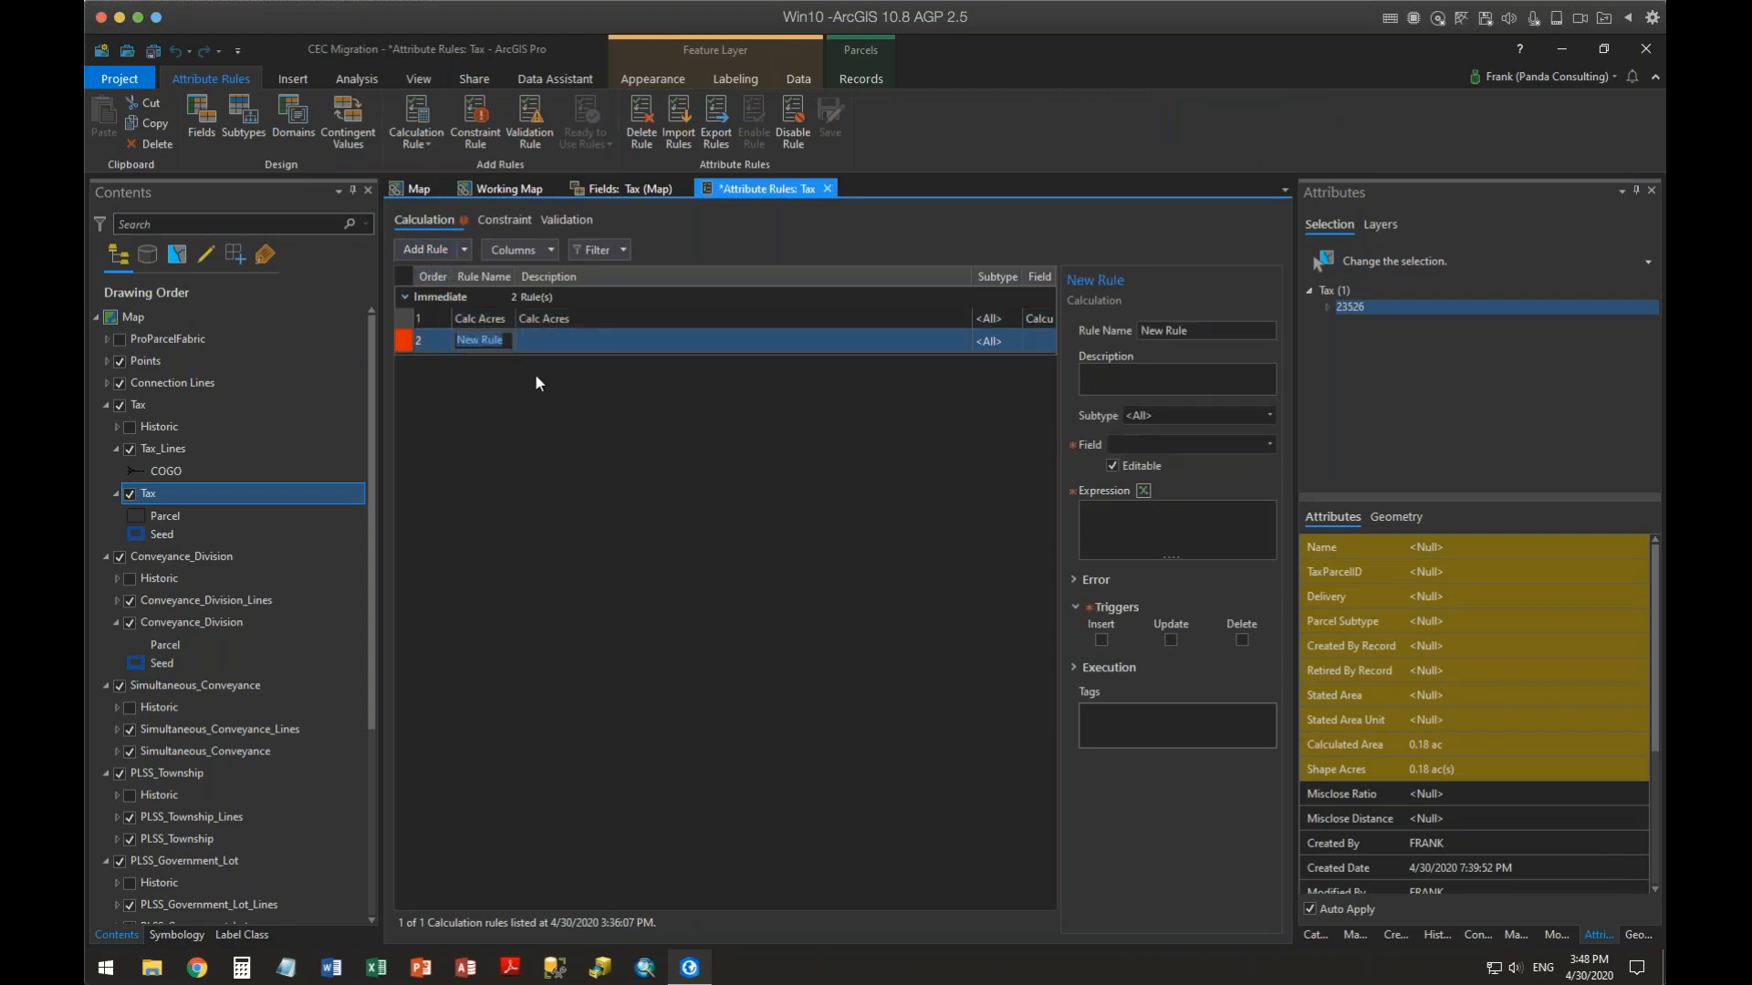
type("Copy Name")
left_click(1155, 379)
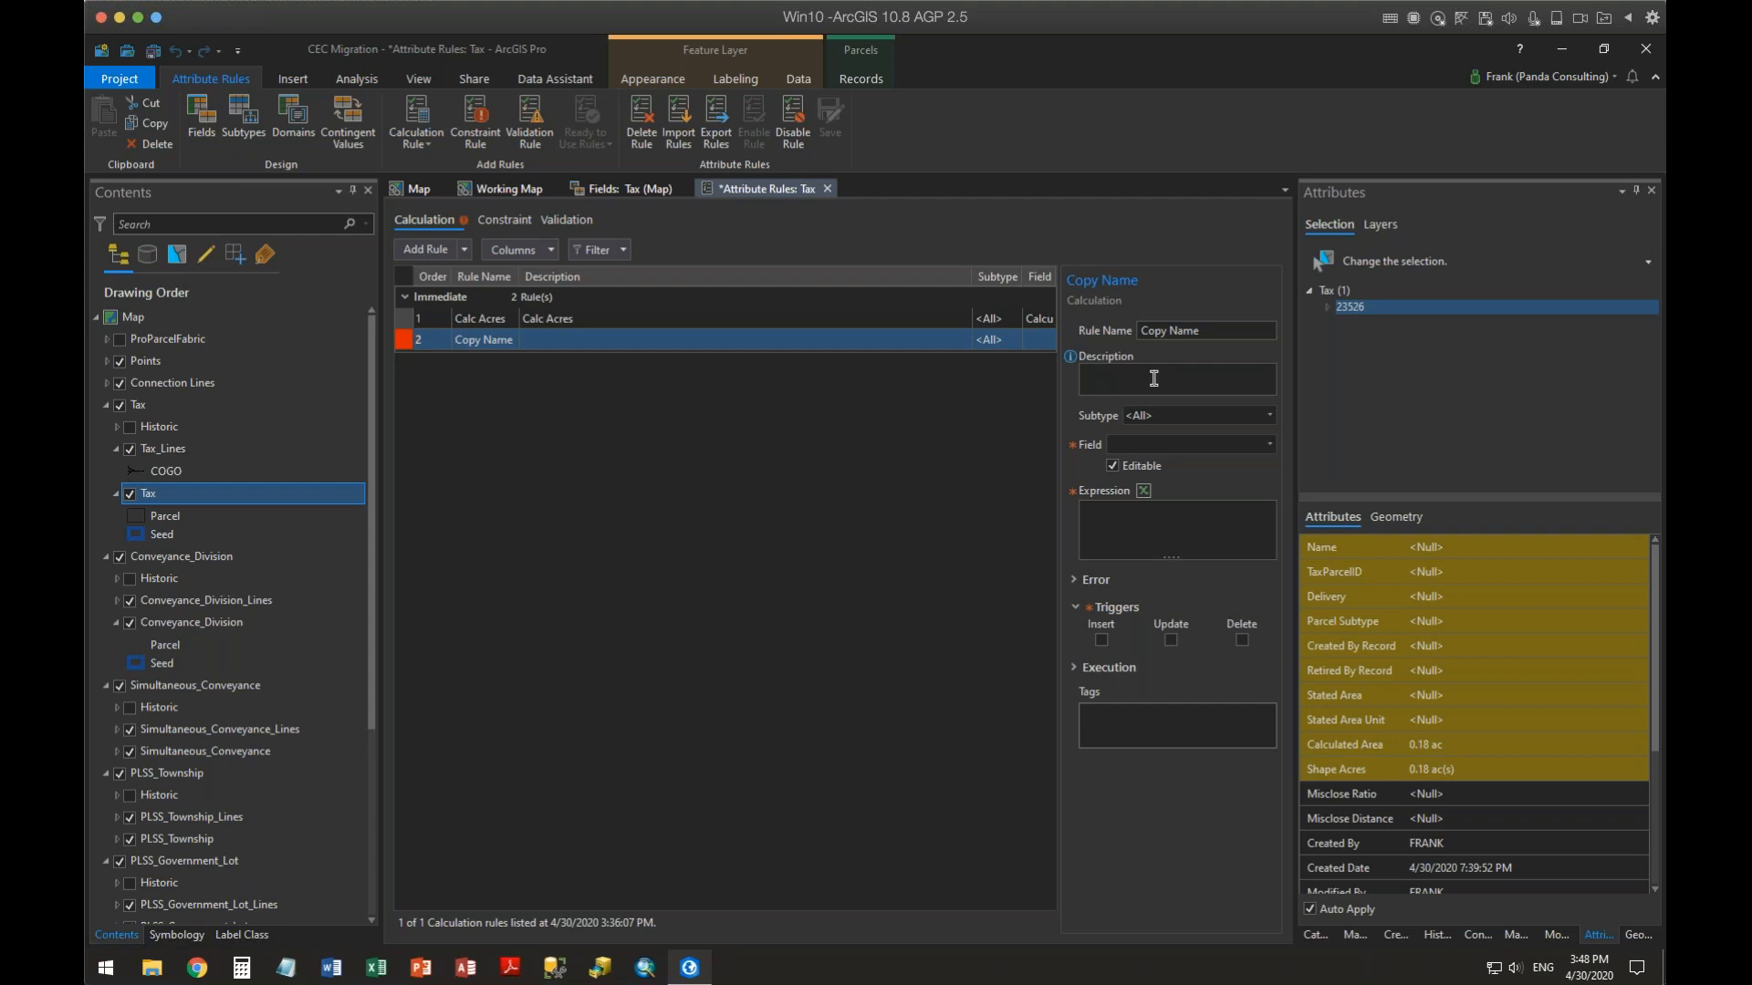
left_click(1146, 371)
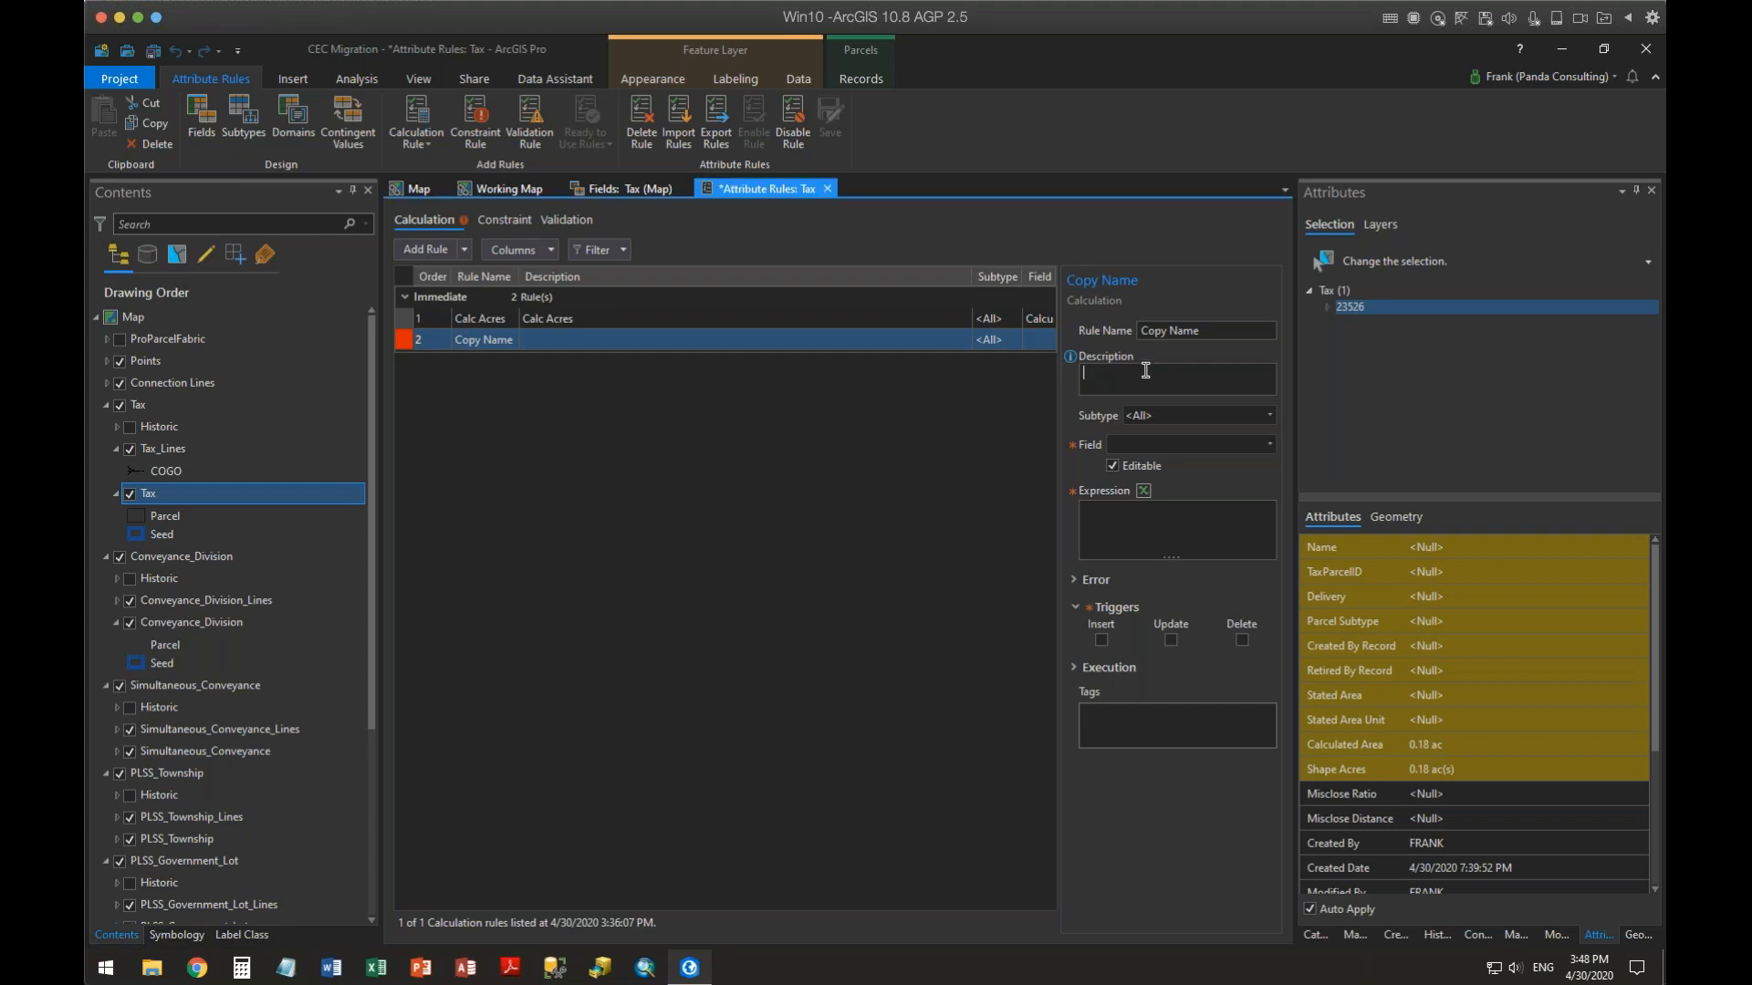
type("Copy Name")
Set the Copy Name rule's field to TaxParcelID and its Arcade expression to $feature.Name
left_click(1270, 444)
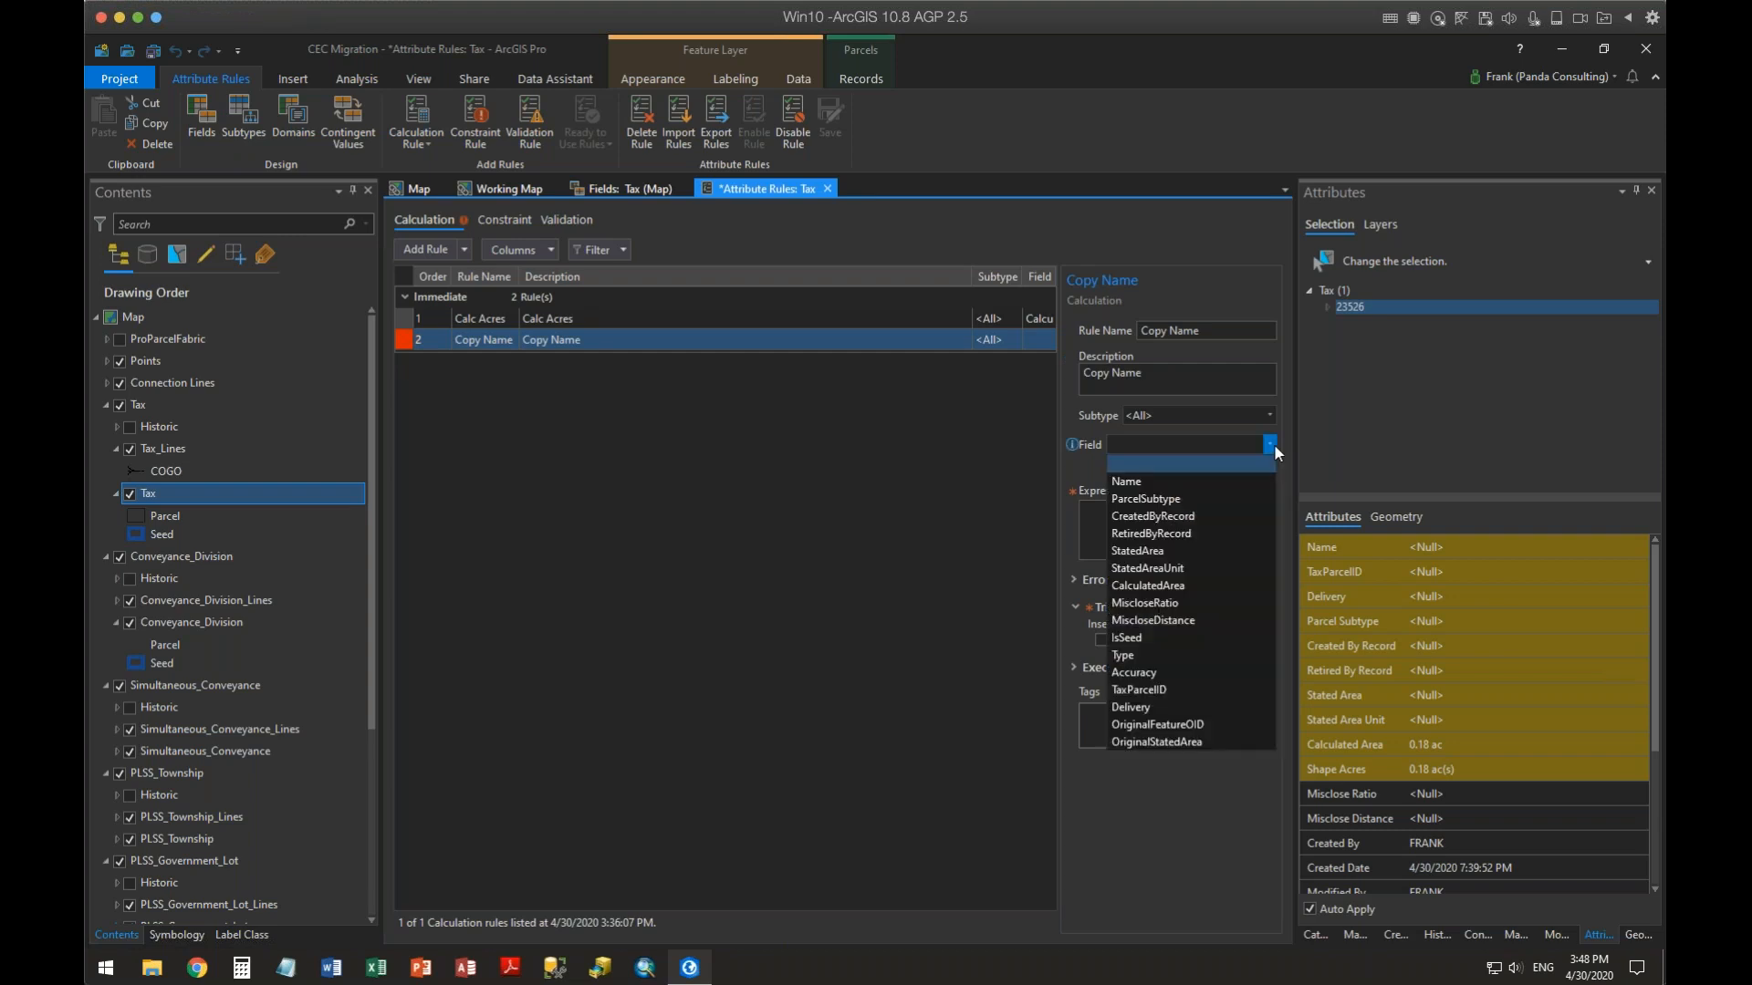
left_click(1170, 688)
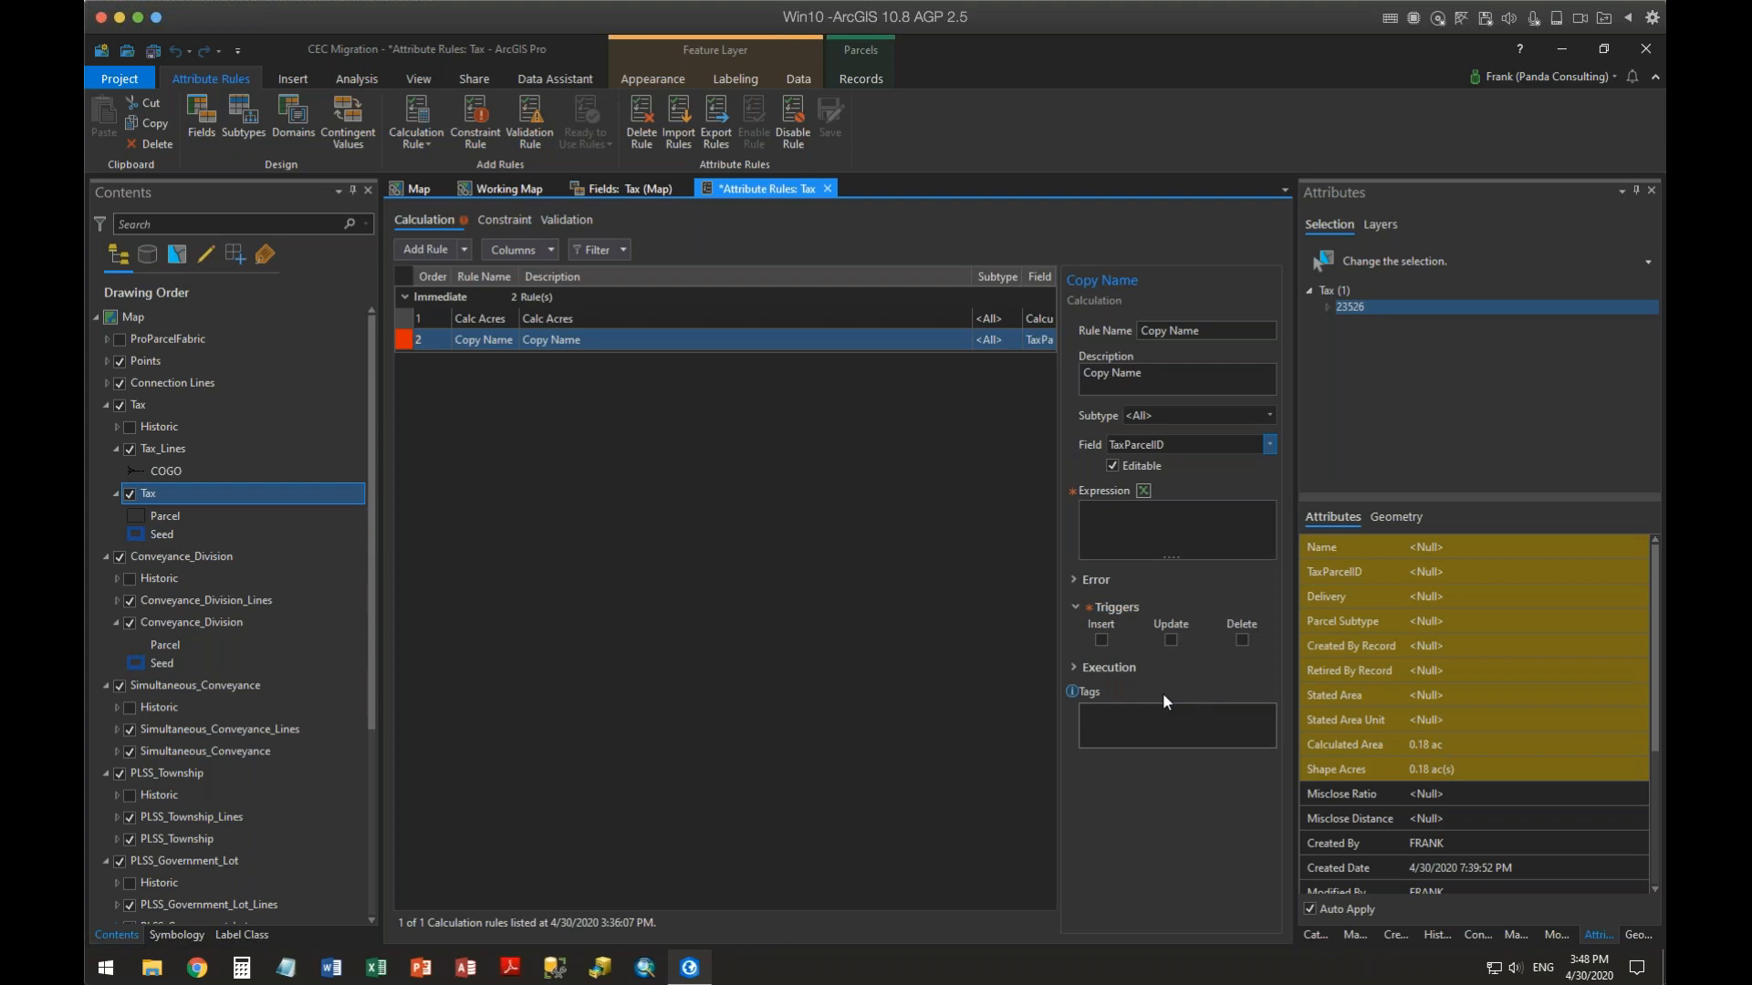
left_click(1144, 490)
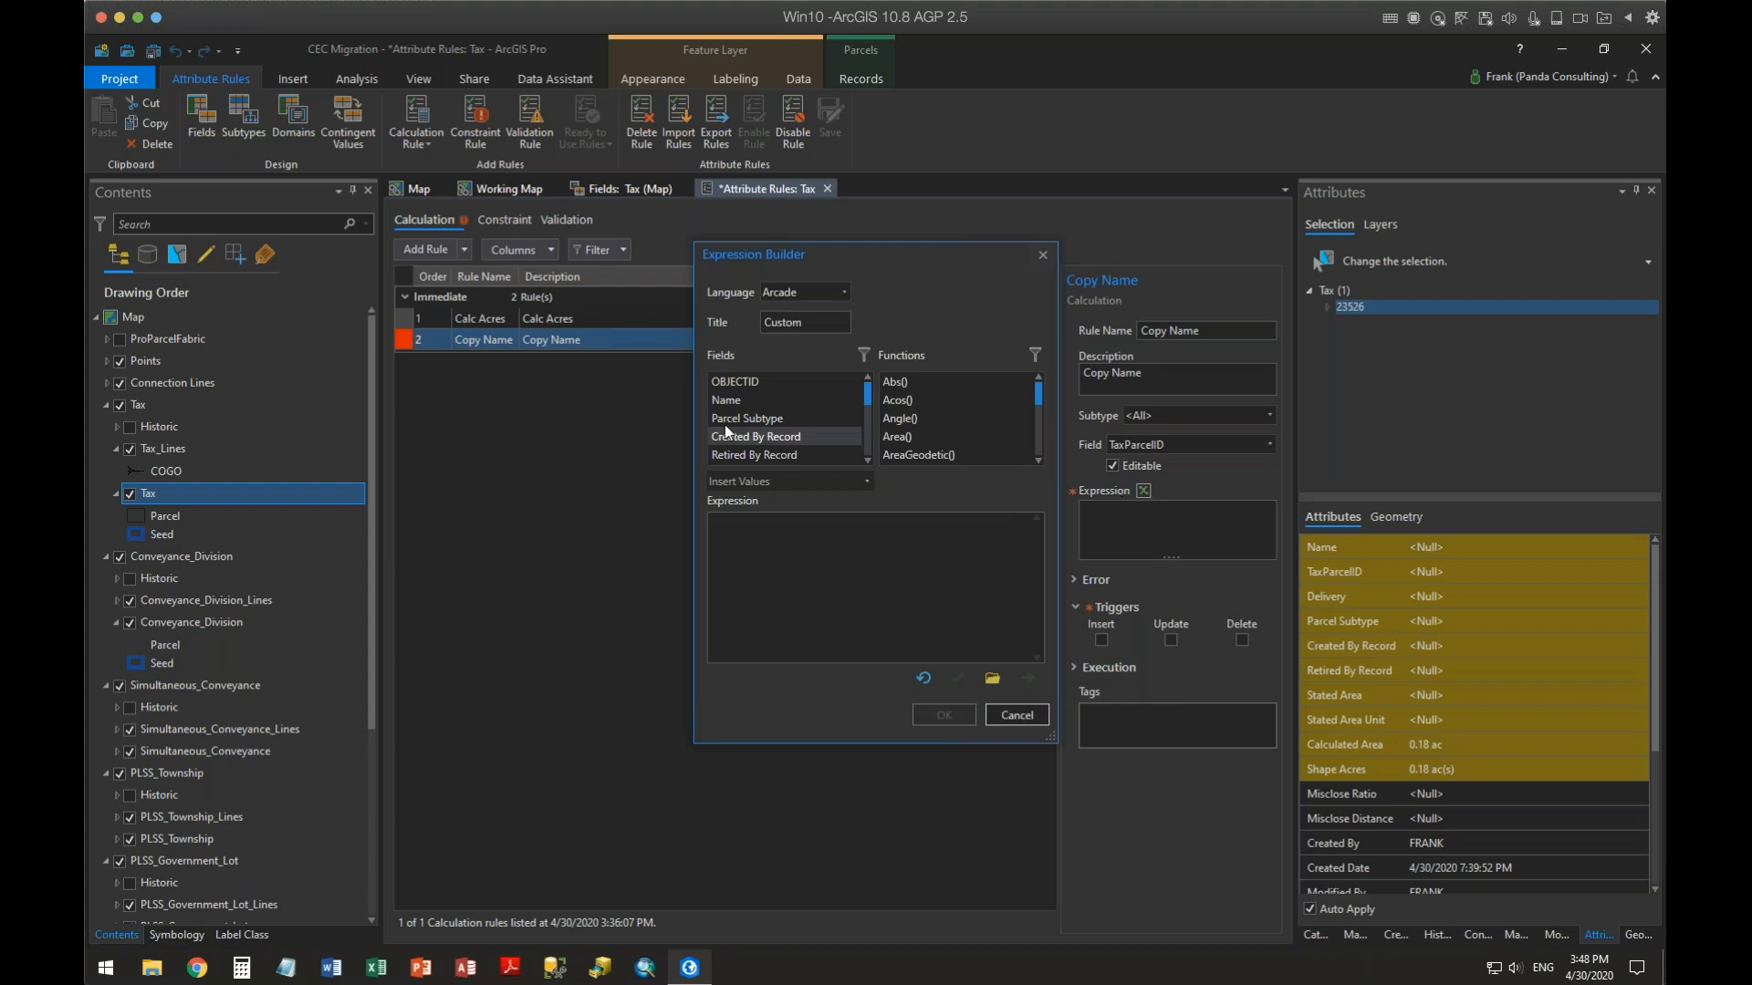
double_click(726, 400)
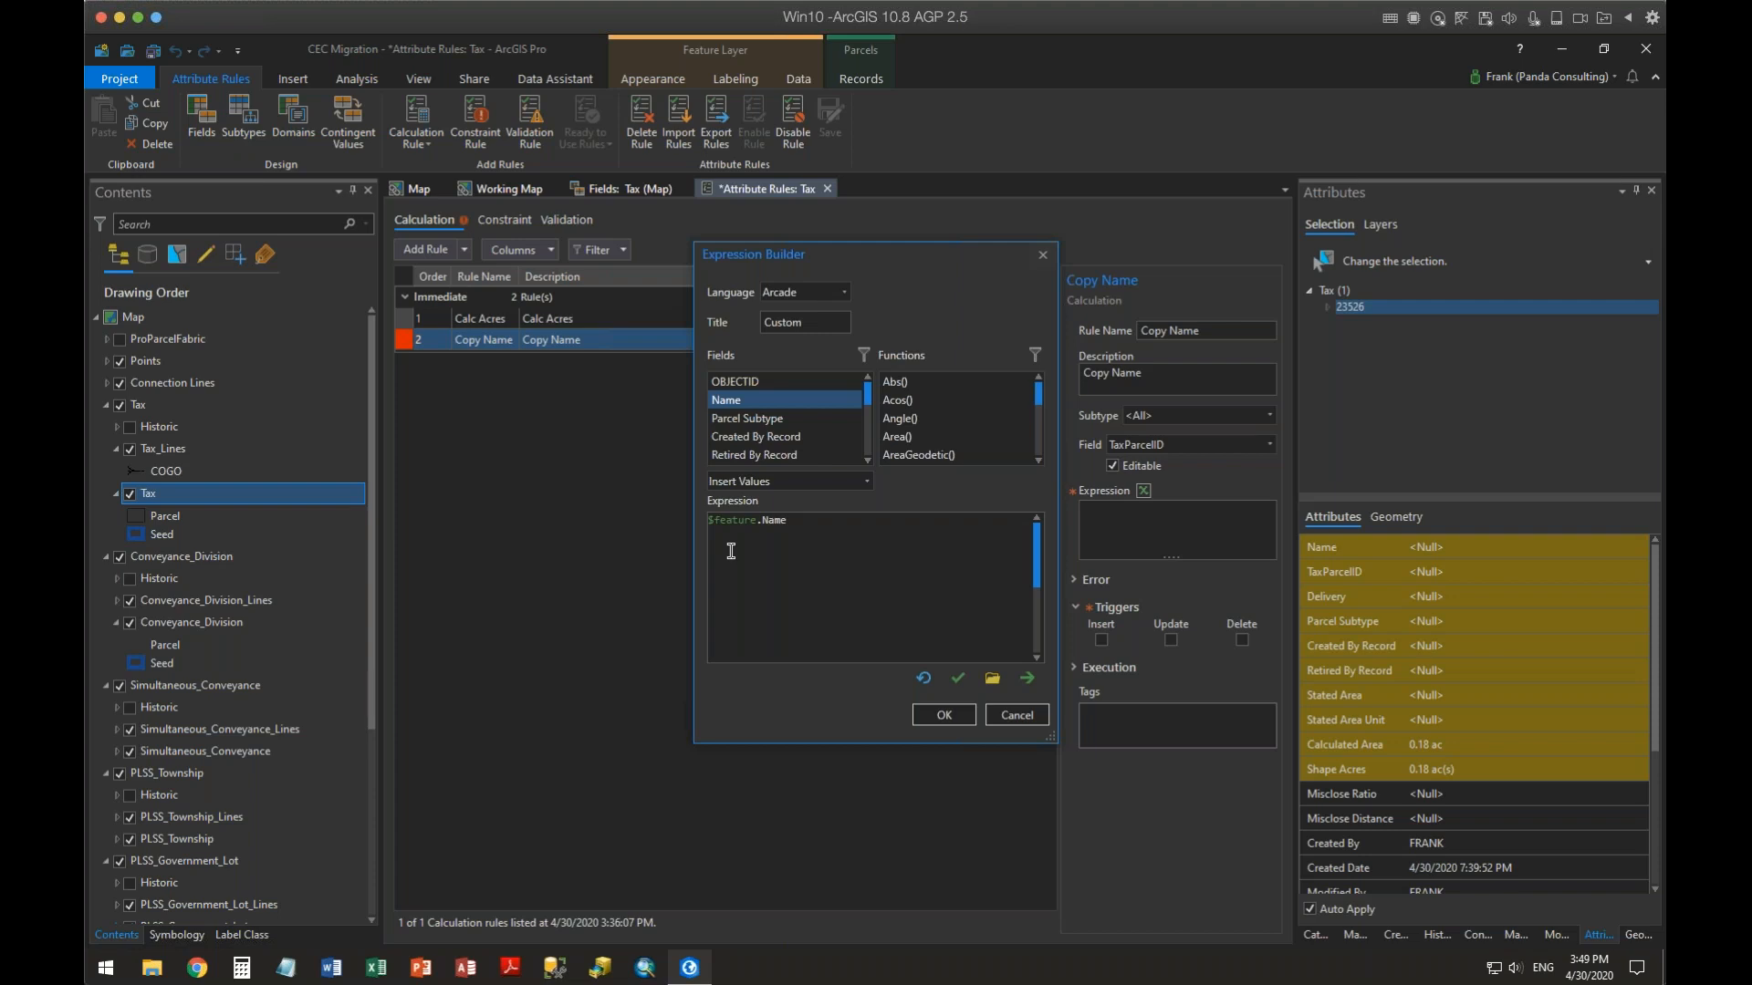
left_click(947, 715)
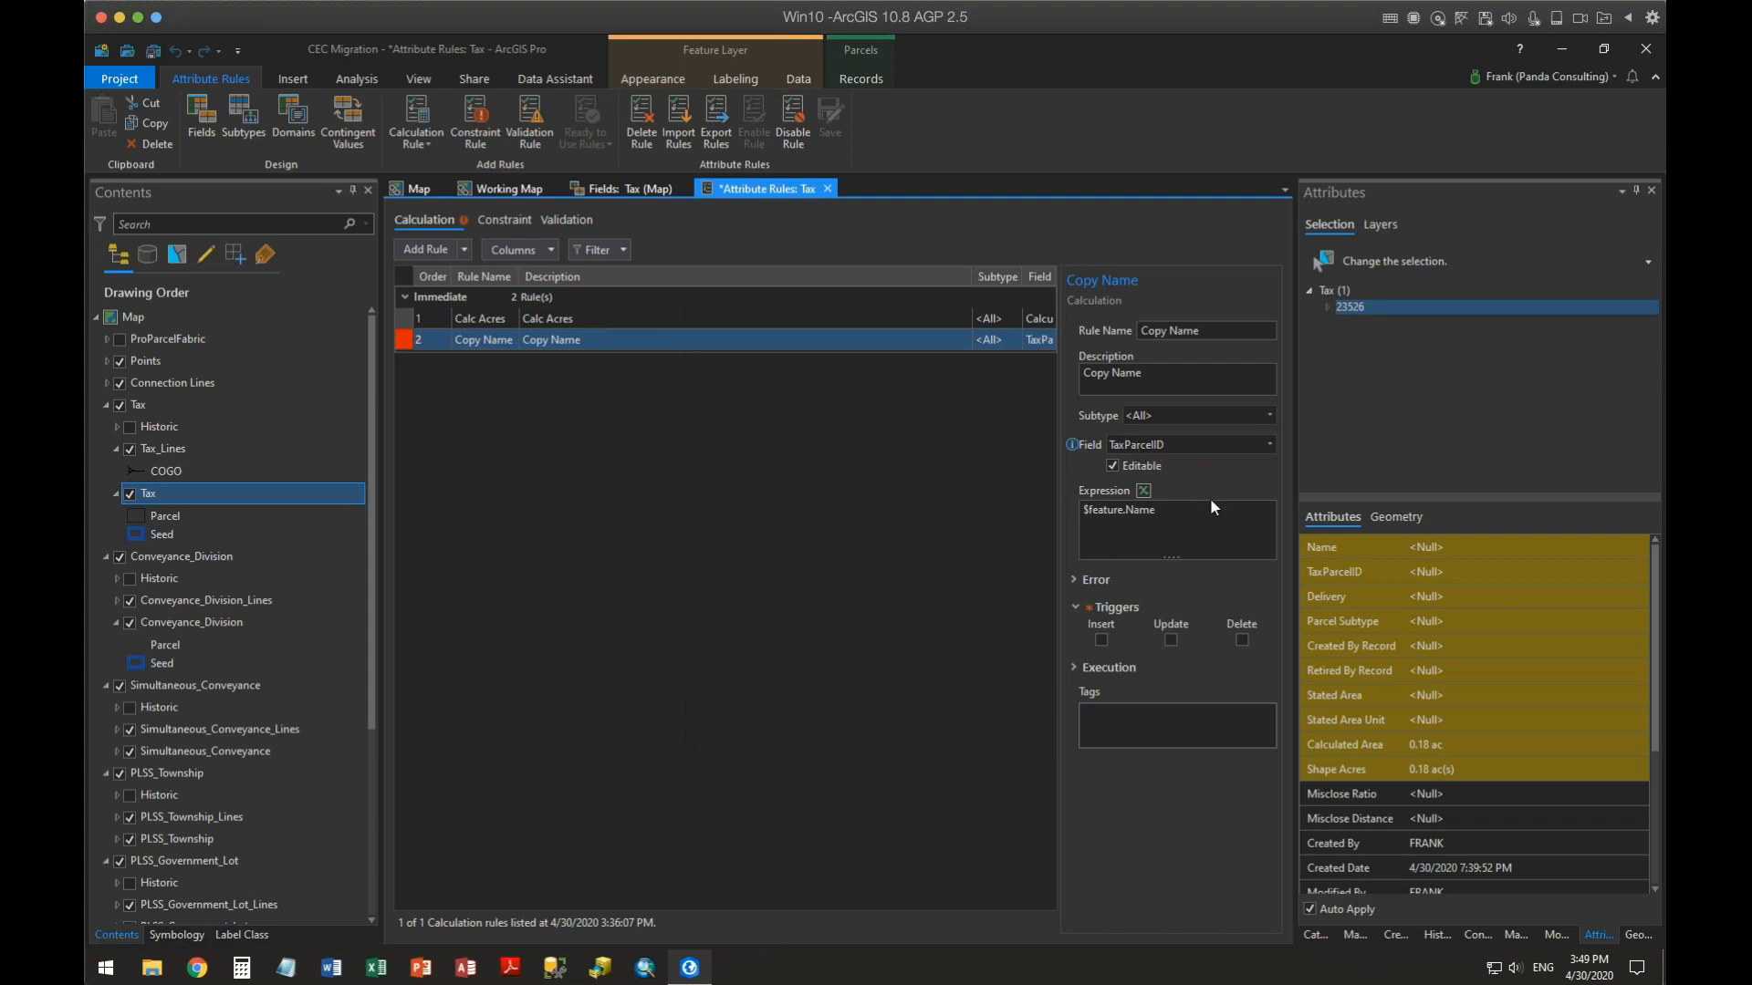
Enable the Insert and Update triggers for the Copy Name rule and save the attribute rules
left_click(1101, 639)
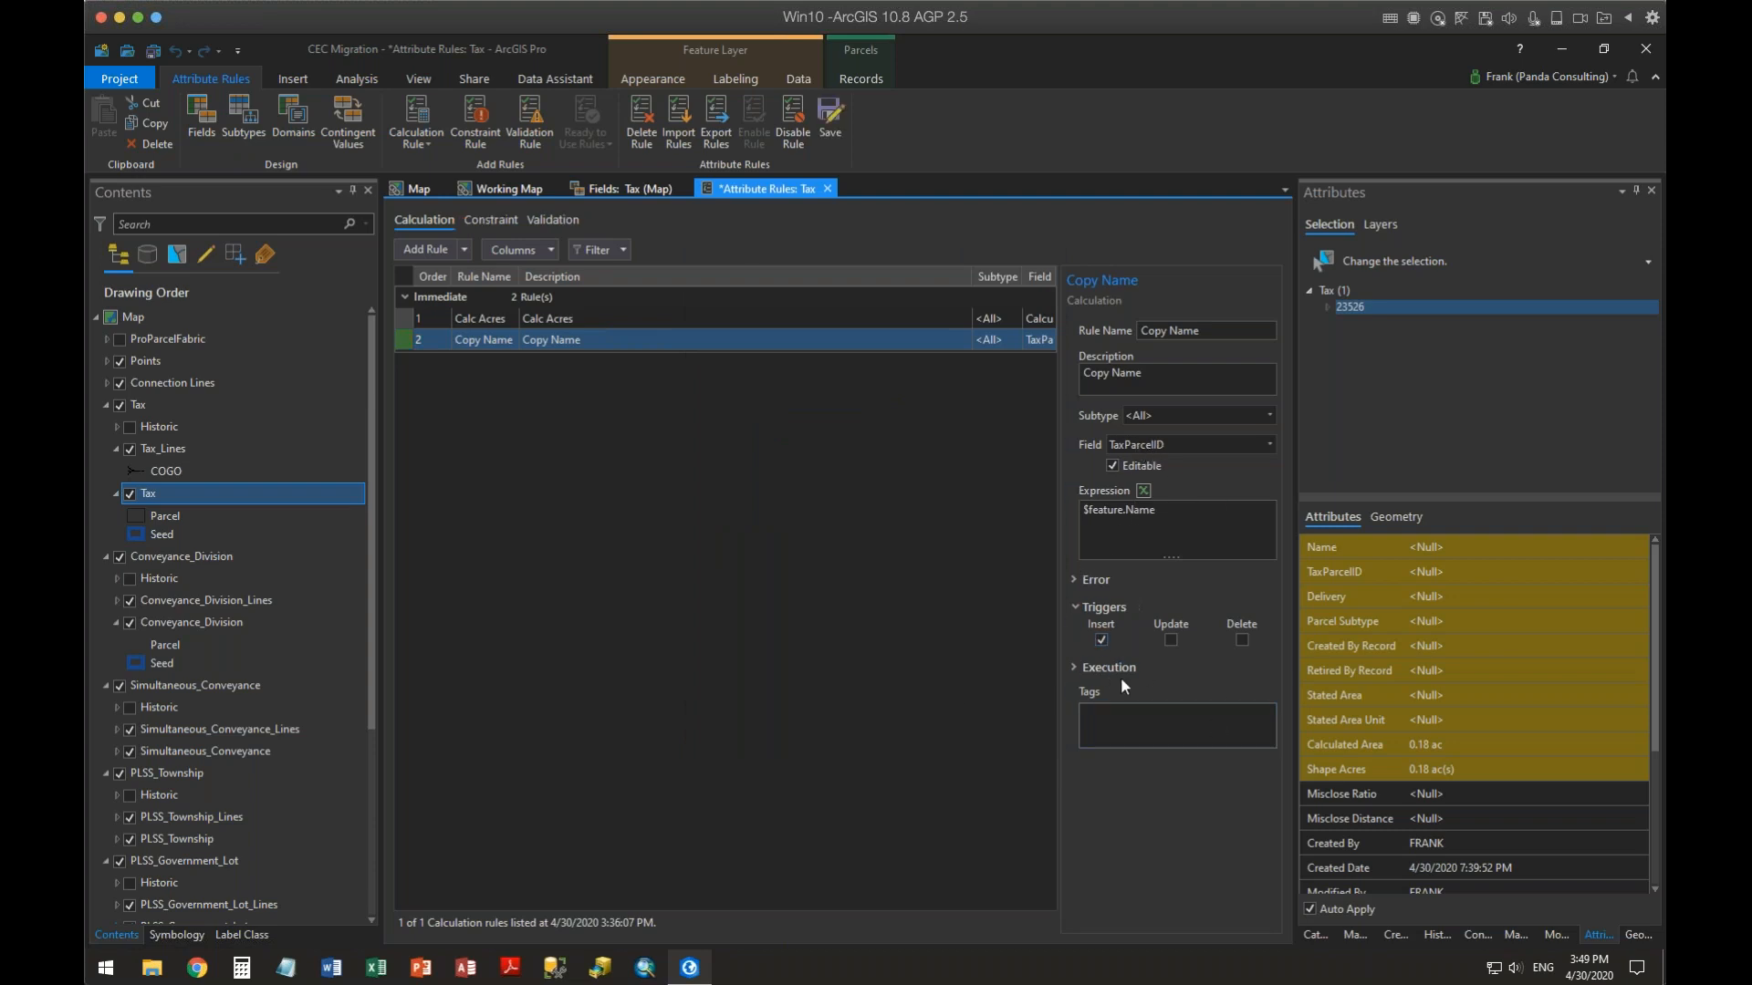
left_click(1170, 640)
left_click(830, 116)
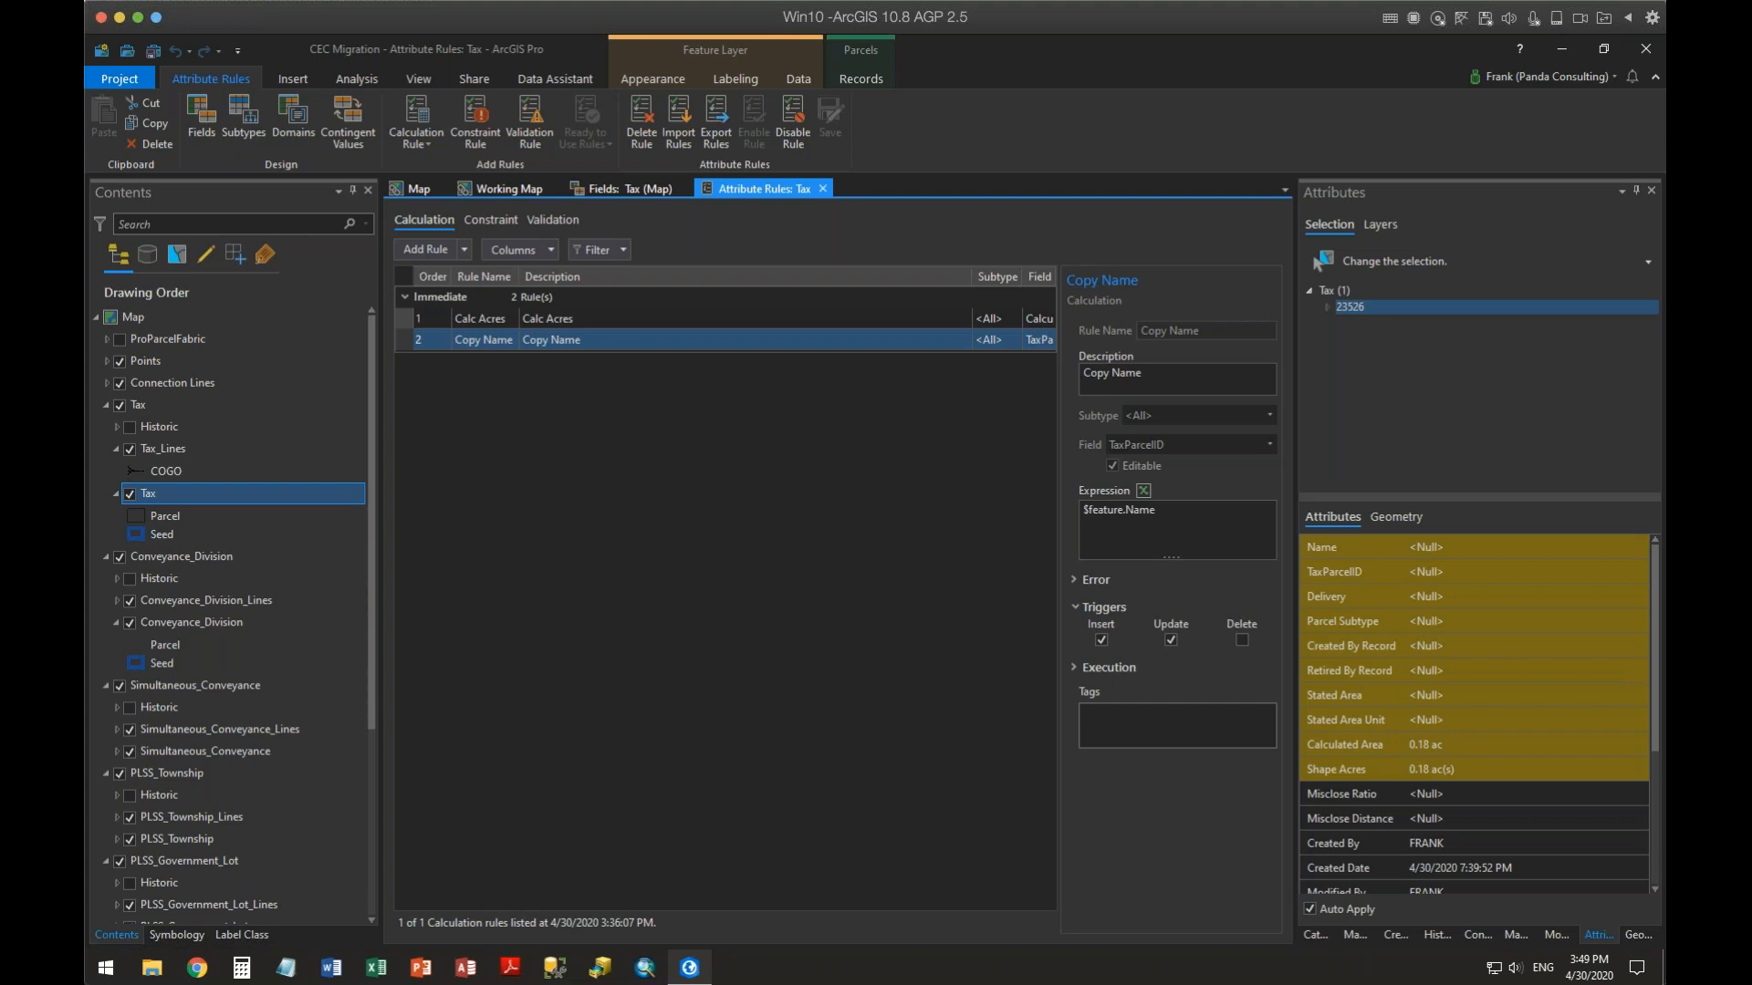
Set the selected parcel's Name attribute to Test to check the Copy Name rule
left_click(1441, 547)
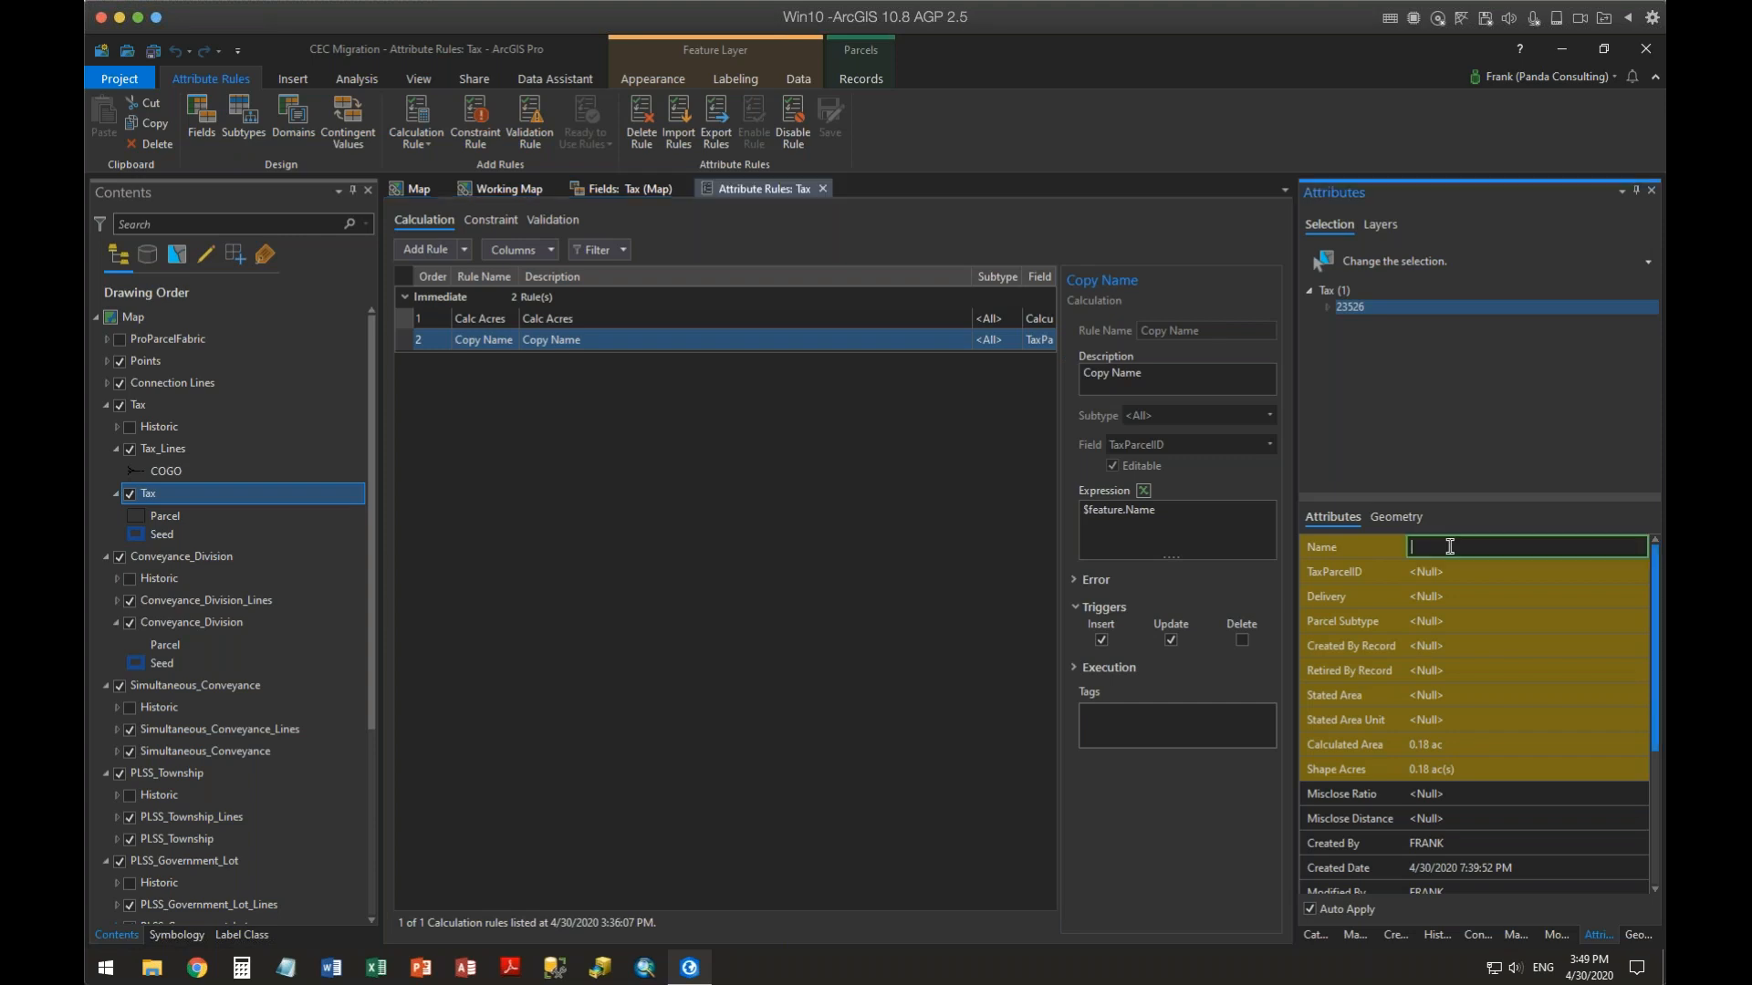
type("Test")
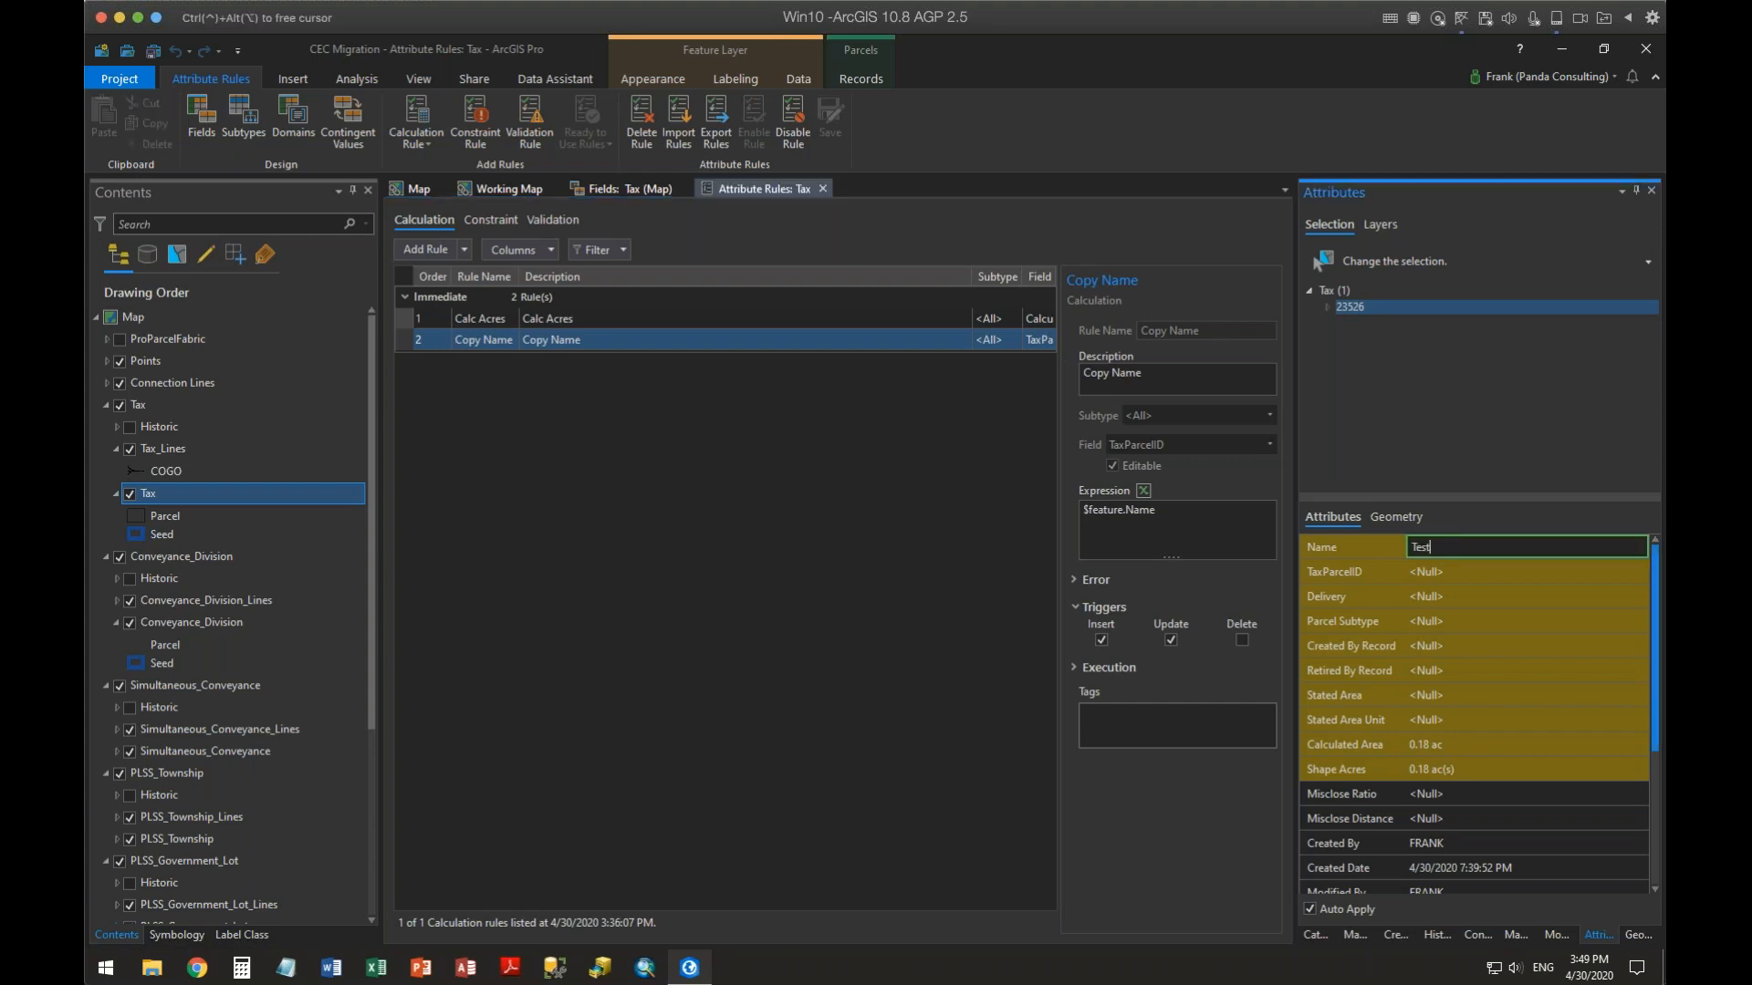
key("Tab")
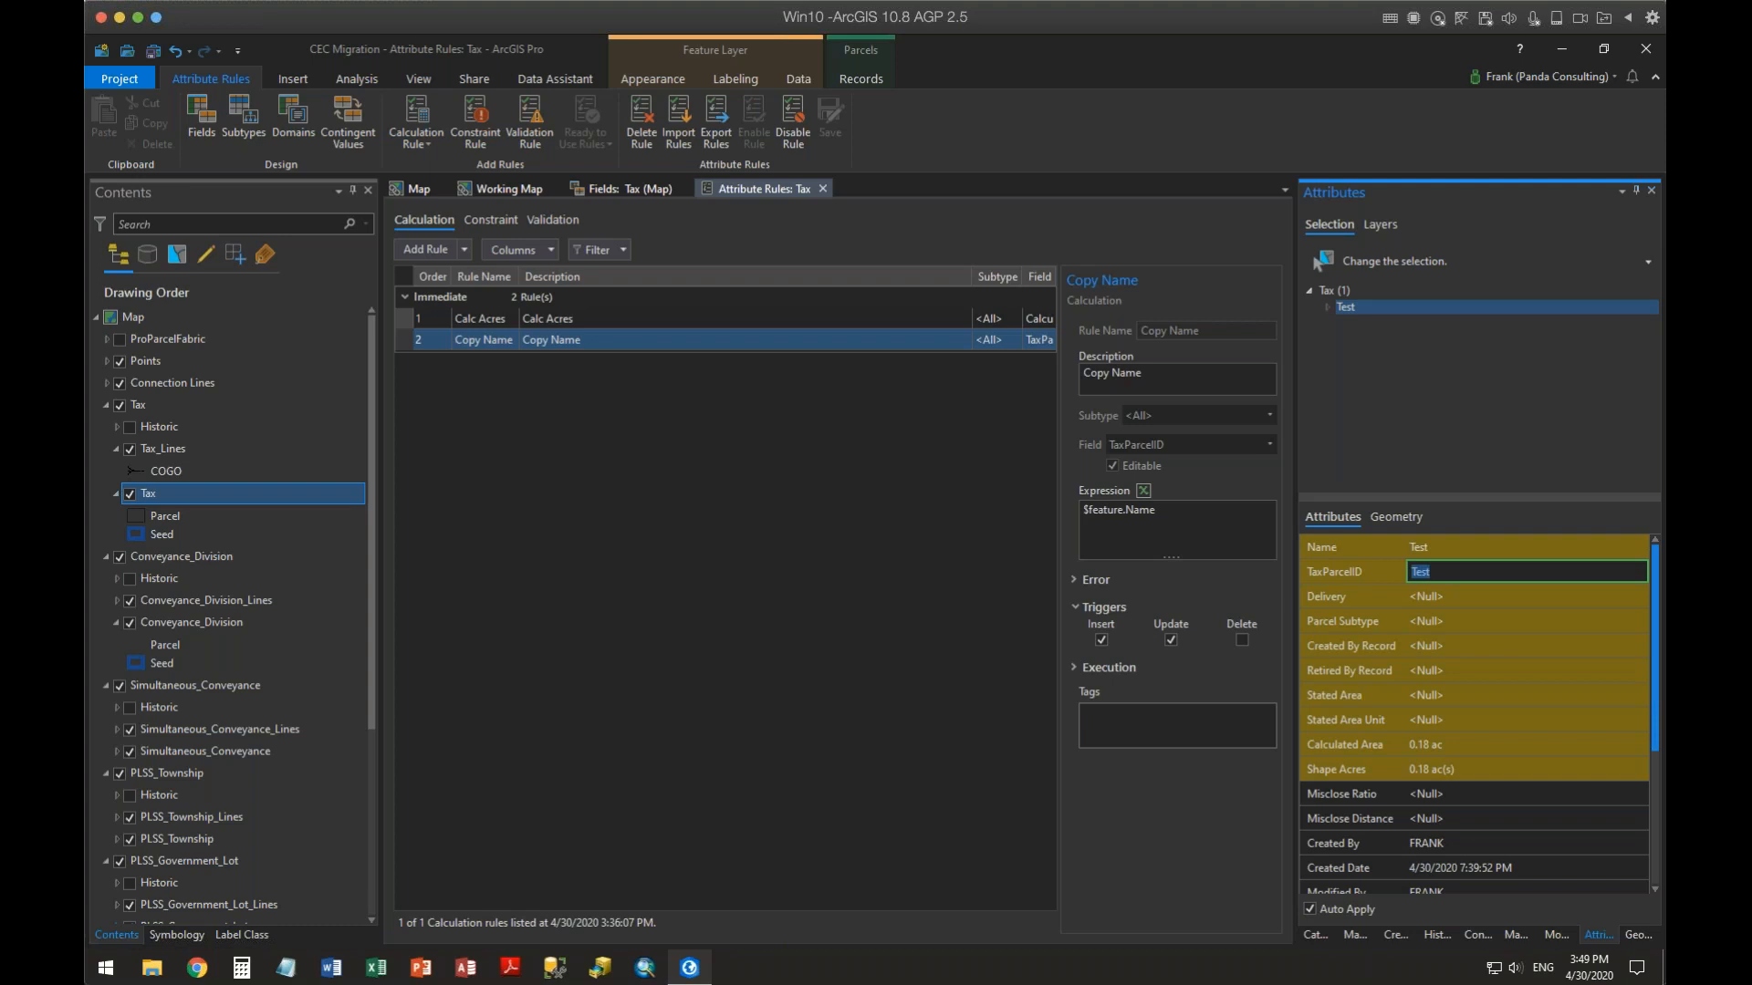
Sketch a new Tax parcel polygon in the map using the Tax Parcel template
left_click(416, 191)
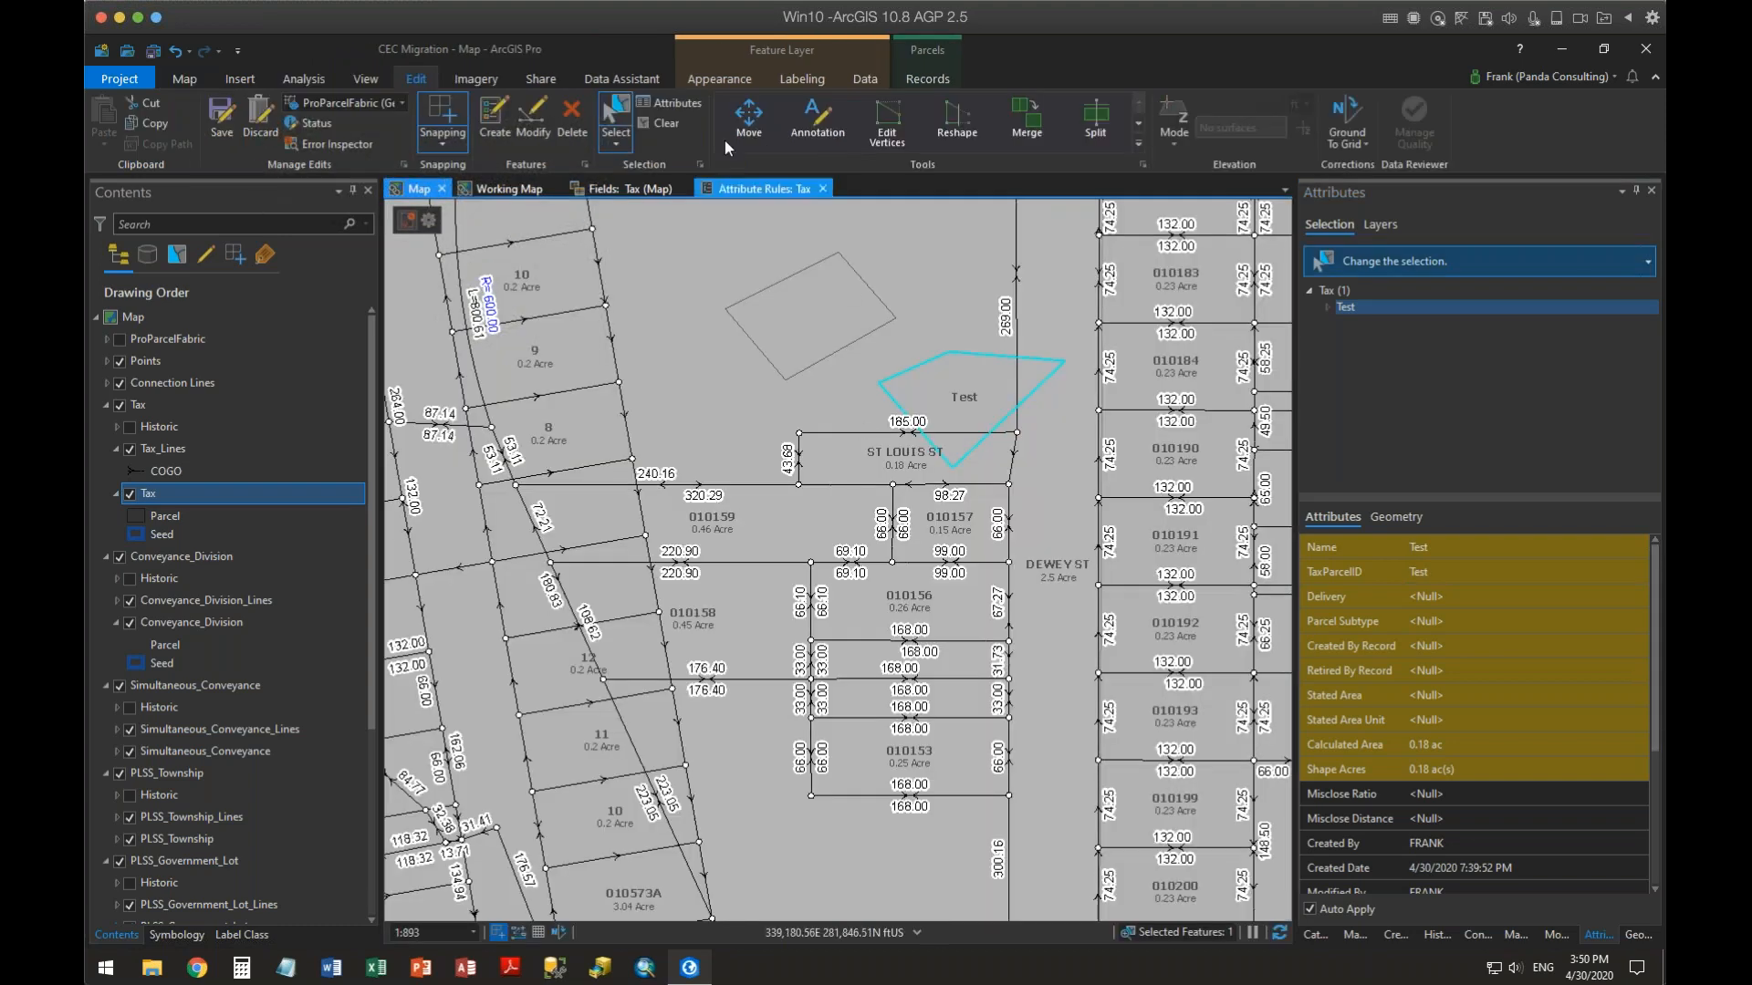
left_click(1394, 936)
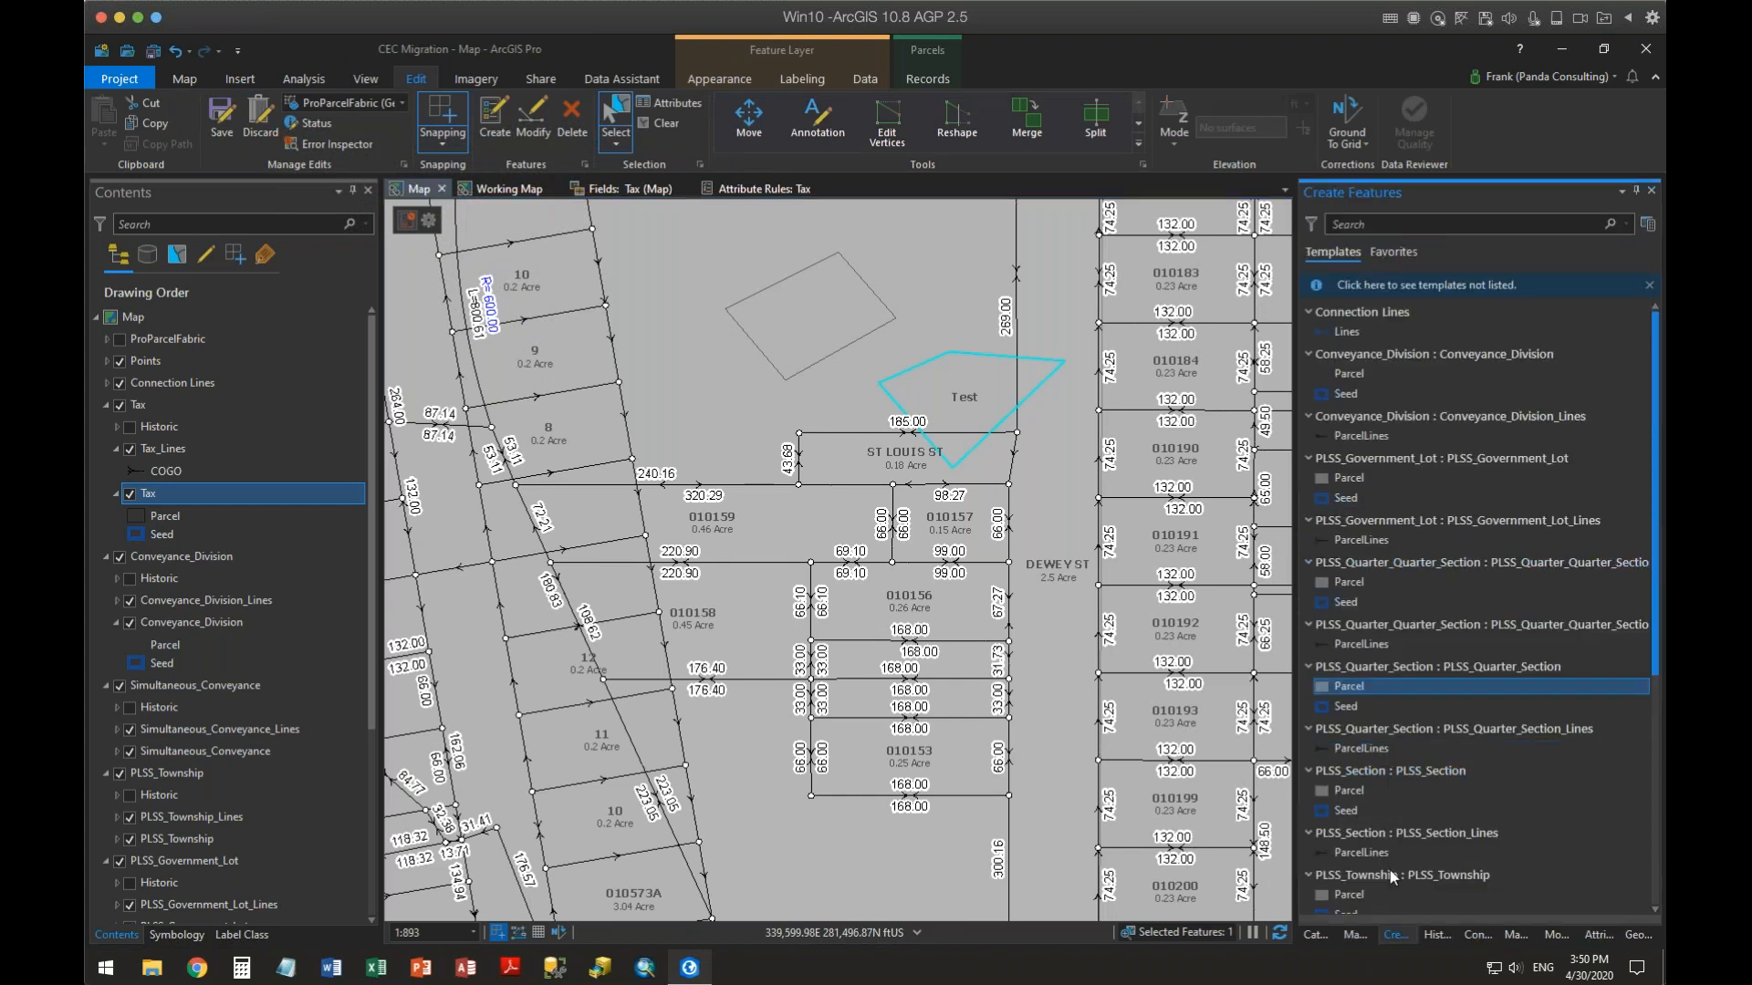
scroll(1405, 848, "down", 6)
left_click(1353, 900)
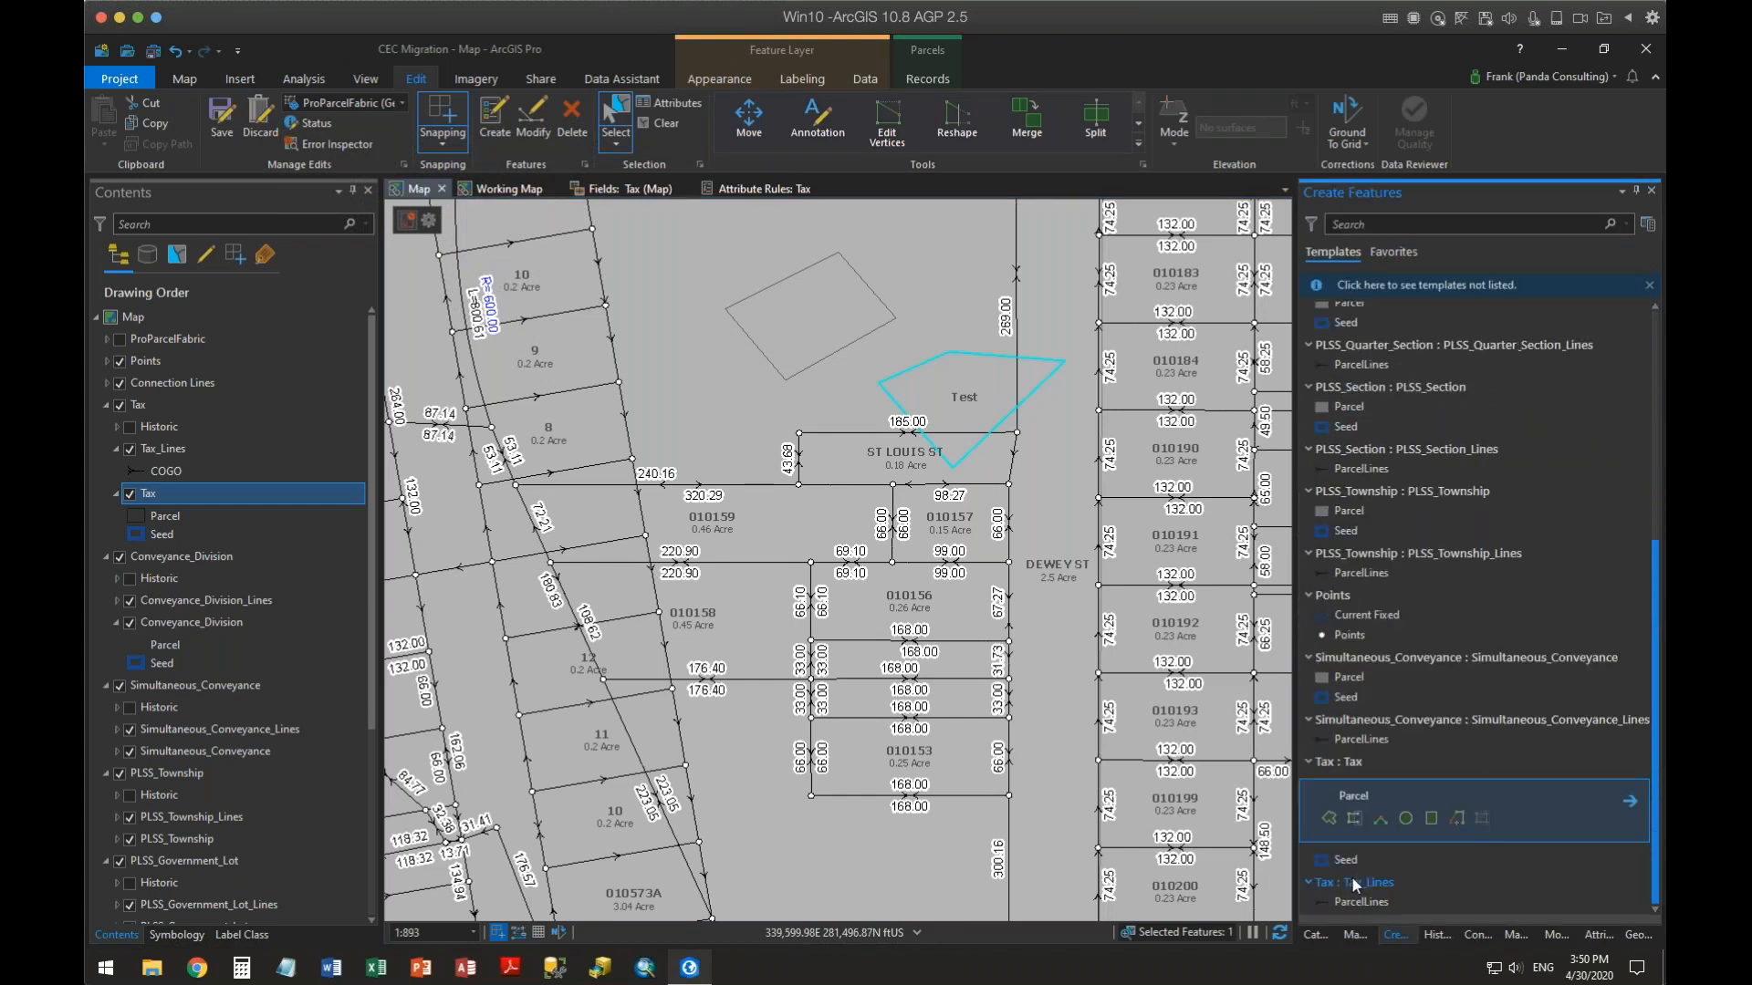
left_click(1329, 817)
left_click(877, 231)
left_click(949, 203)
double_click(1000, 258)
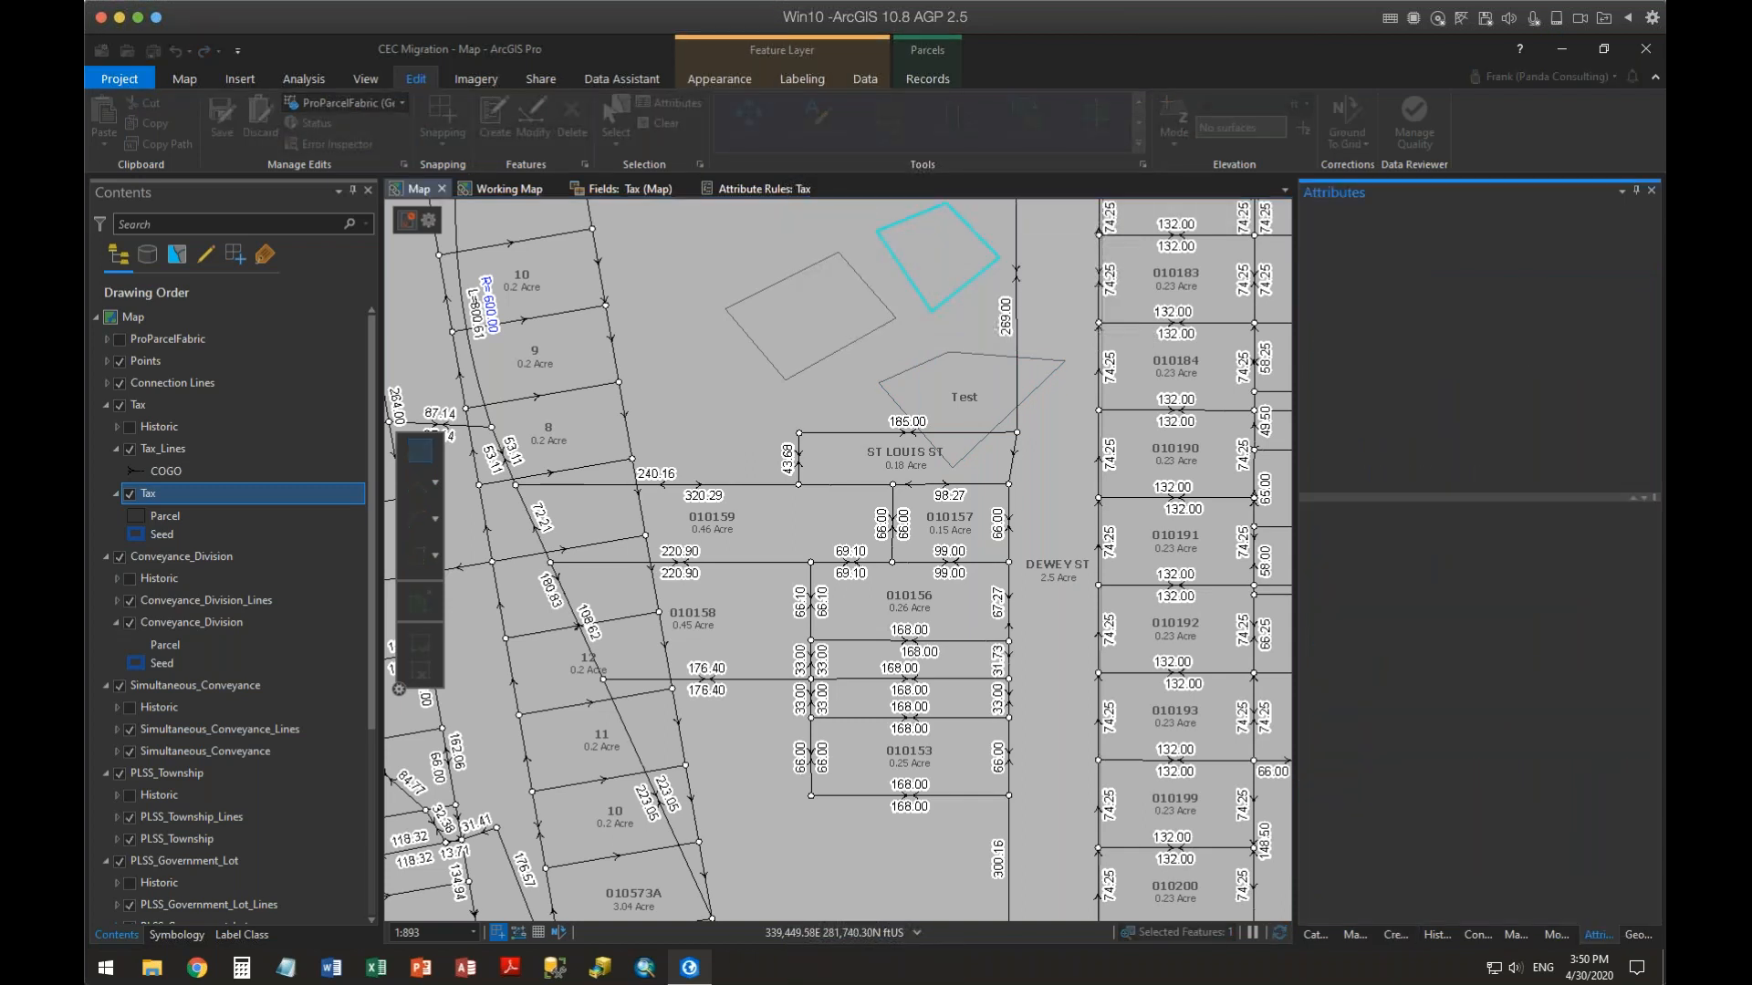
Set the new parcel's Name attribute to Pro
left_click(1468, 547)
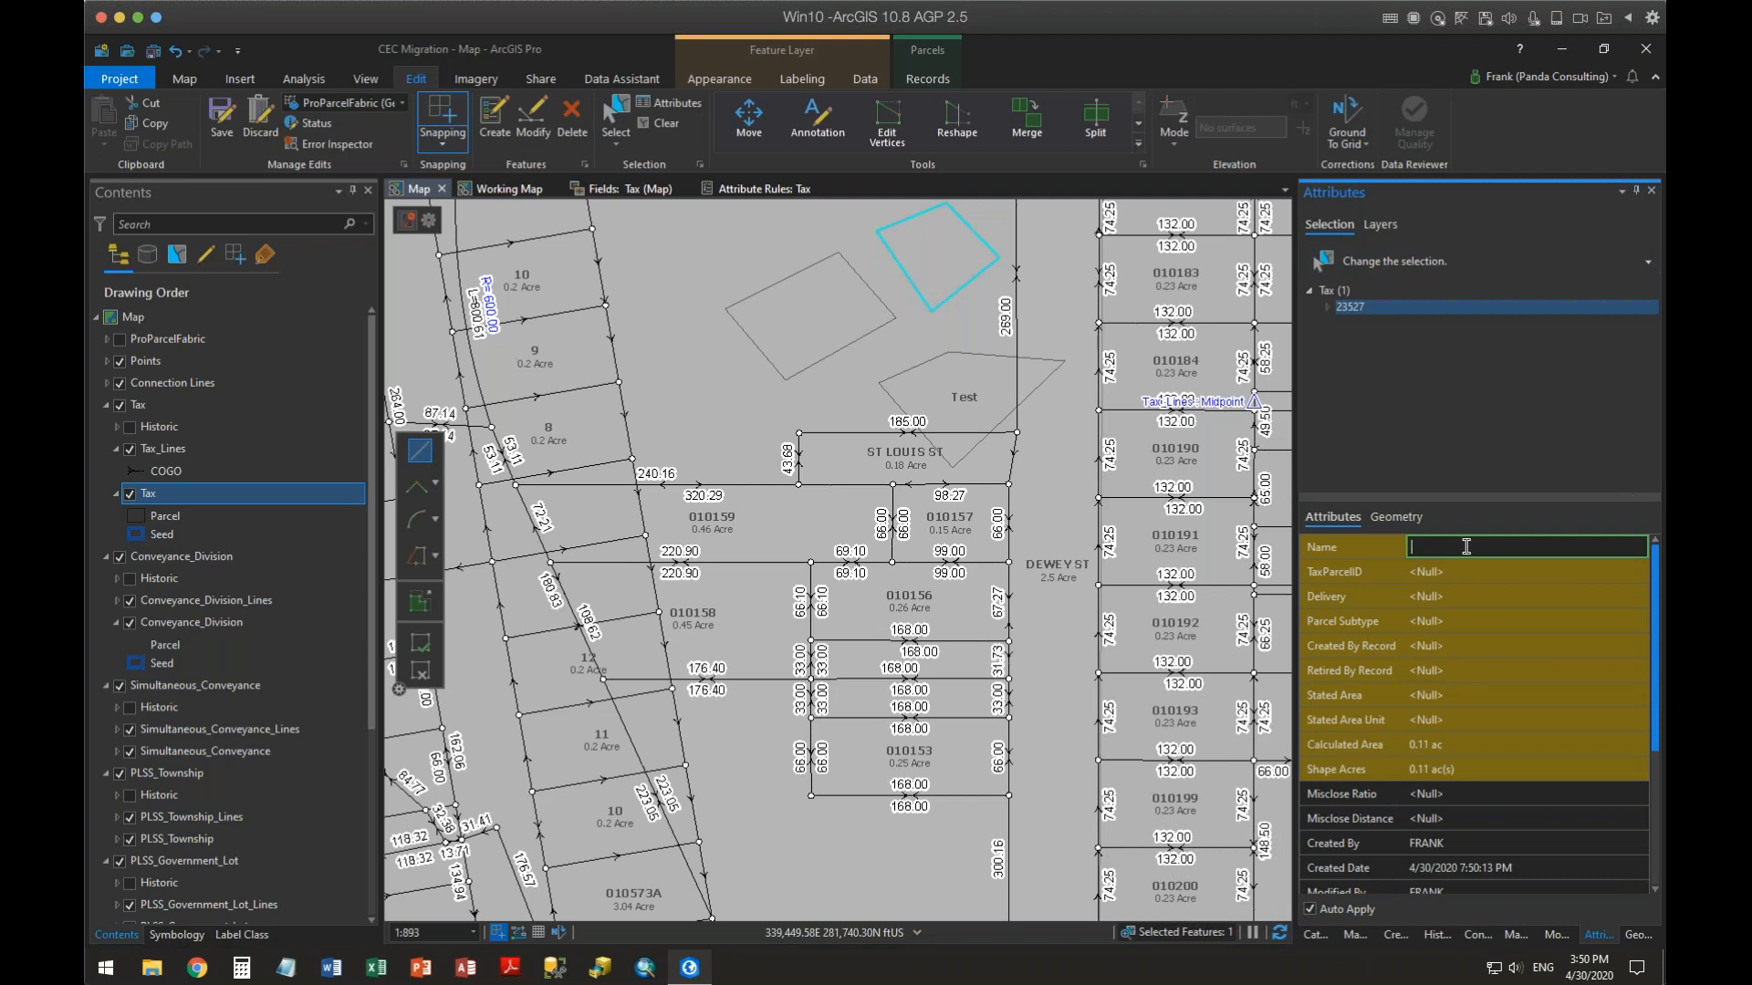
type("Pro")
key("Tab")
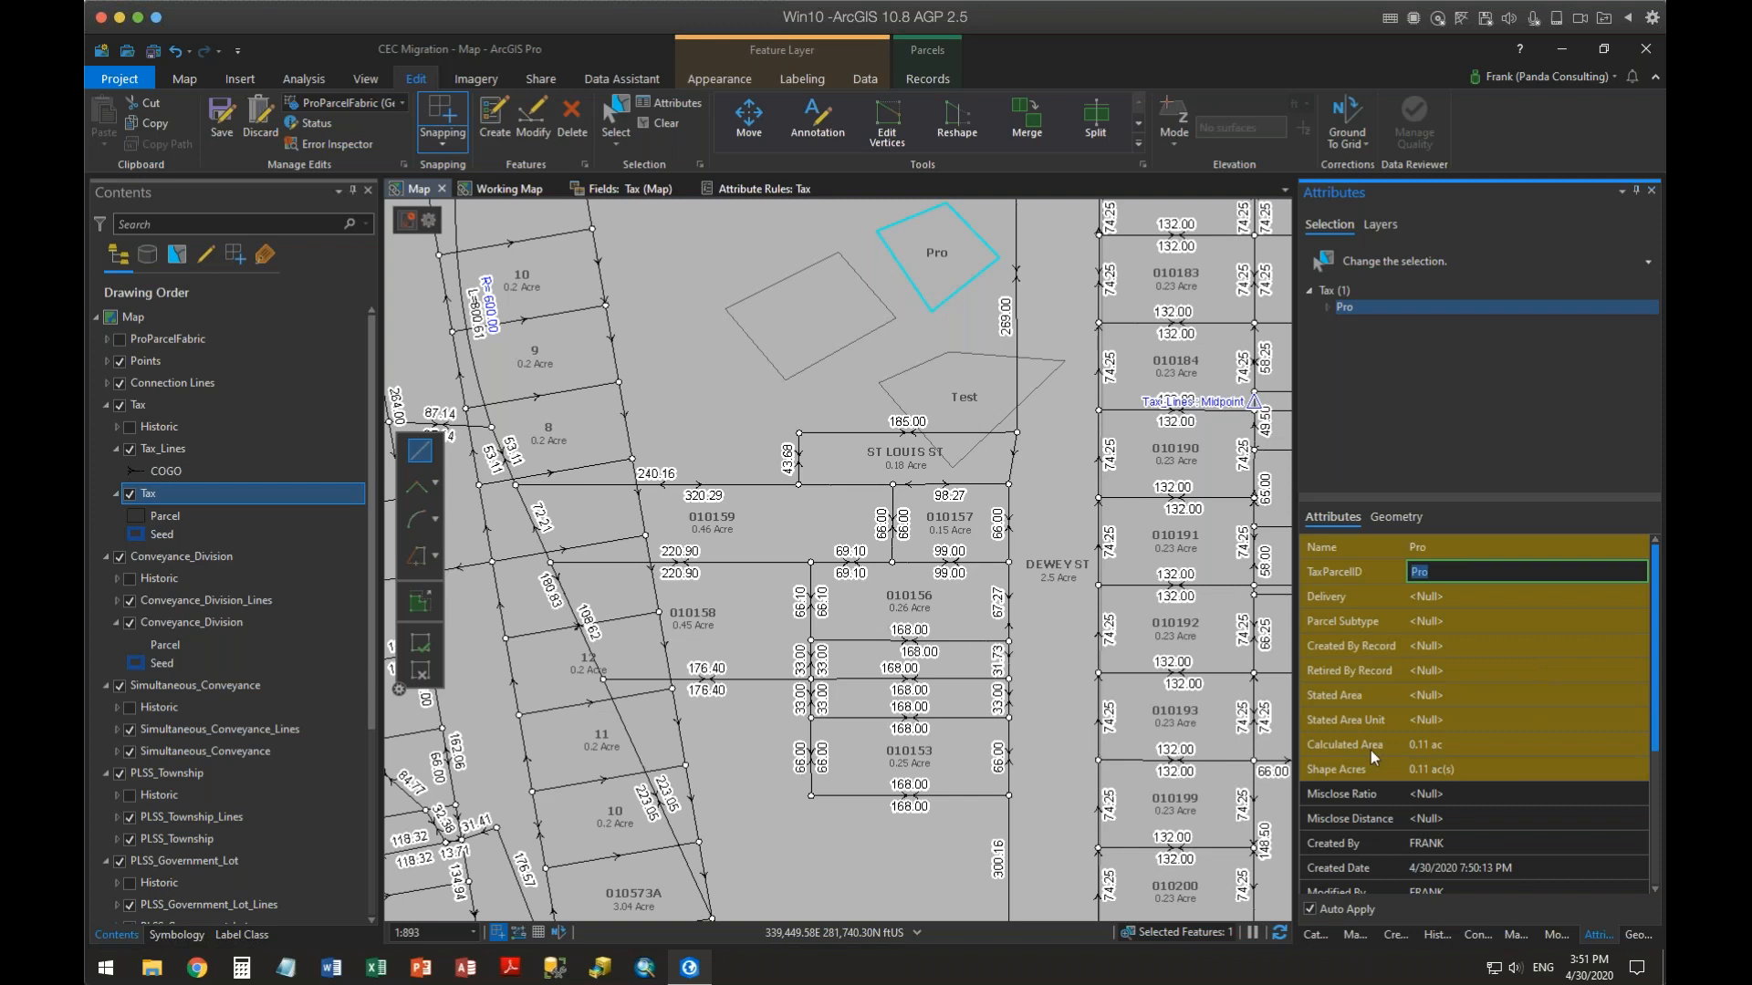
Switch to the Working Map and open the Conveyance_Division layer's fields view to inspect it
mouse_move(1370, 750)
left_click(735, 188)
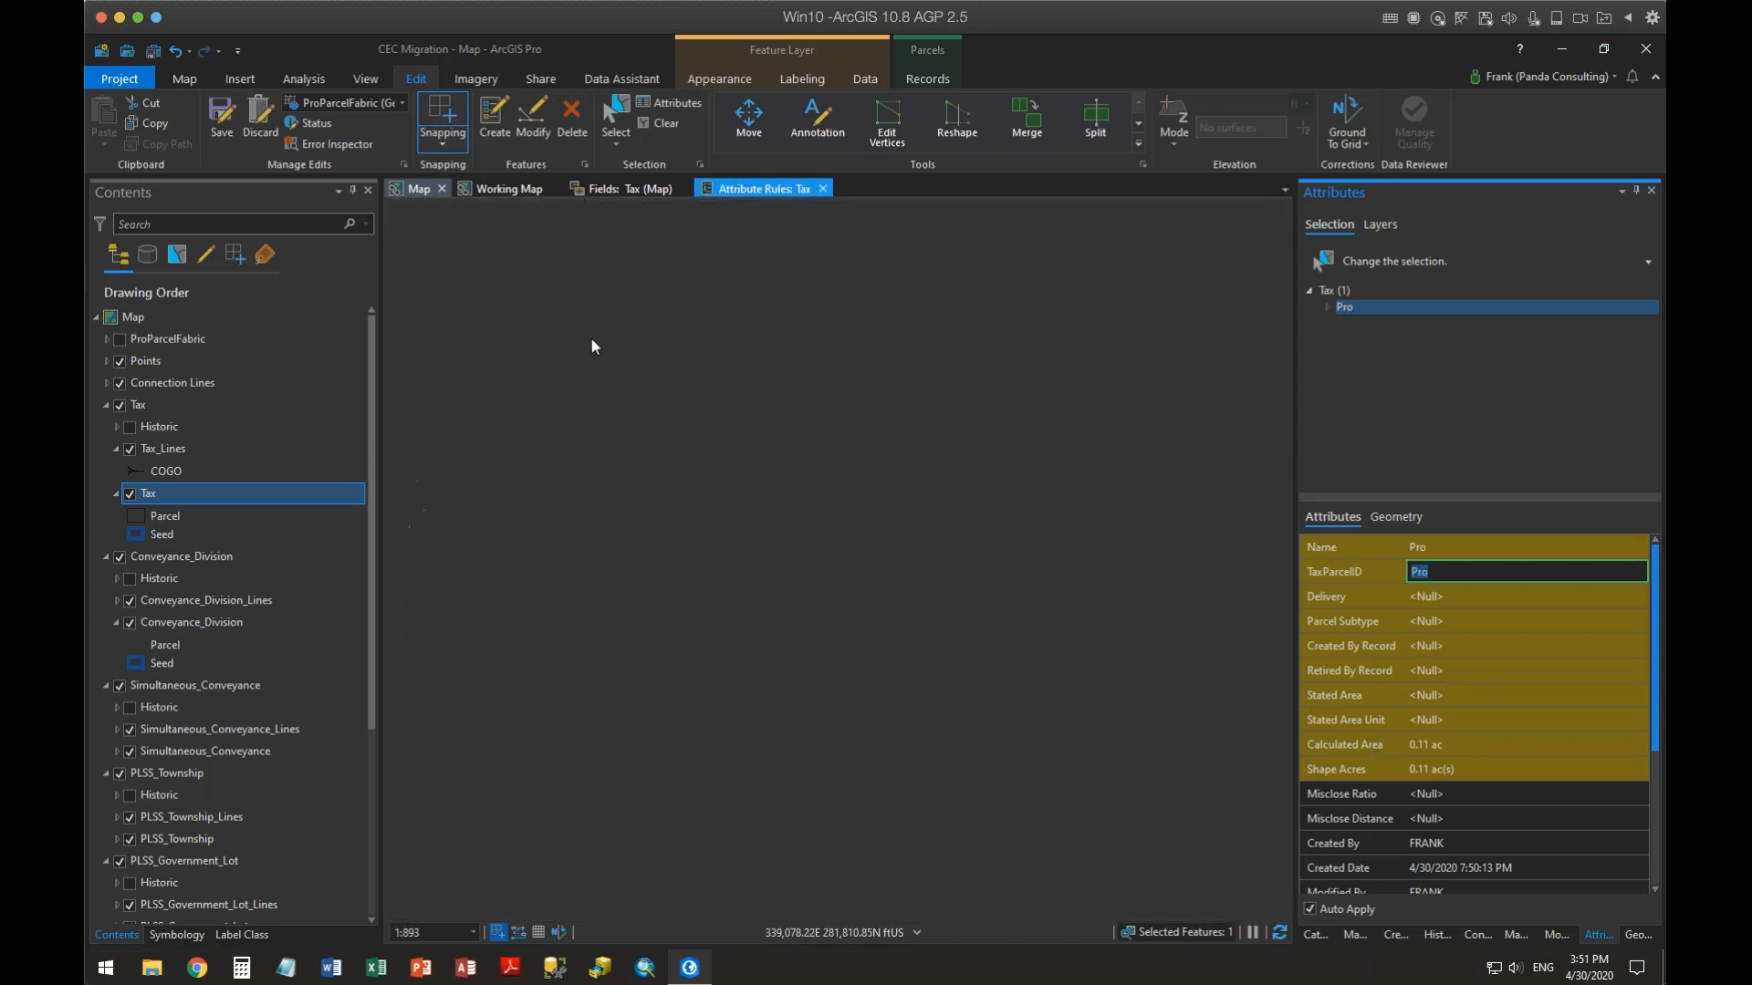
left_click(527, 355)
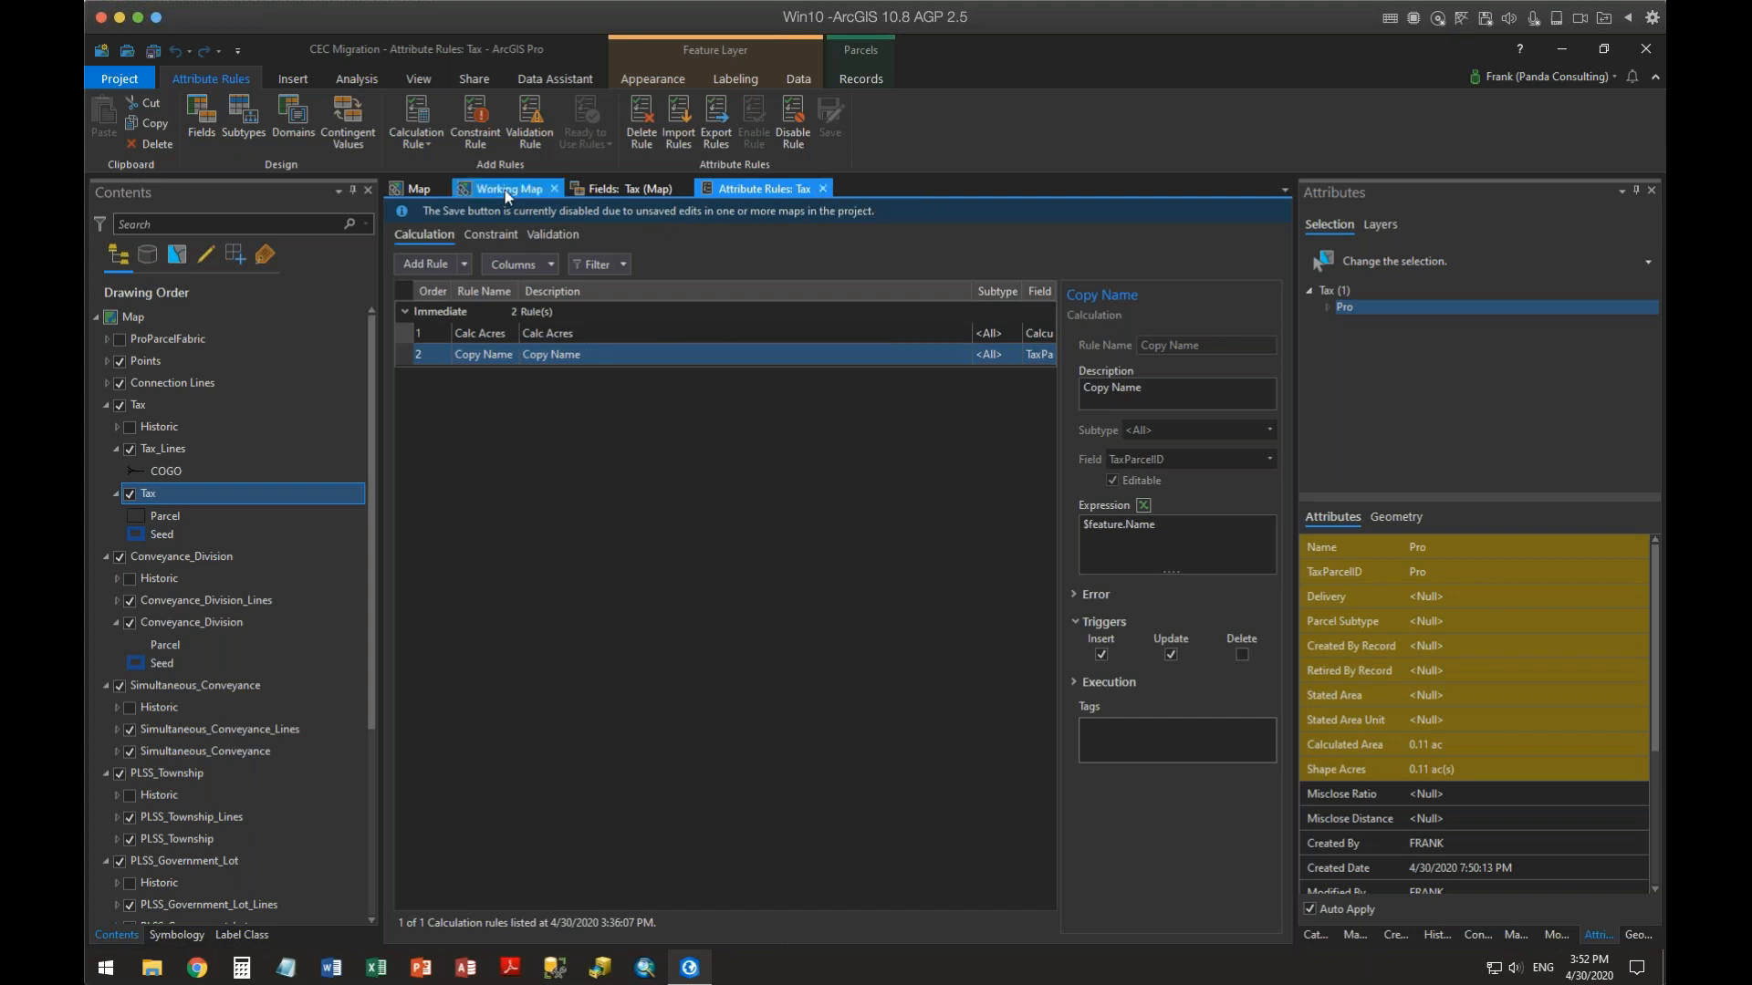
left_click(421, 189)
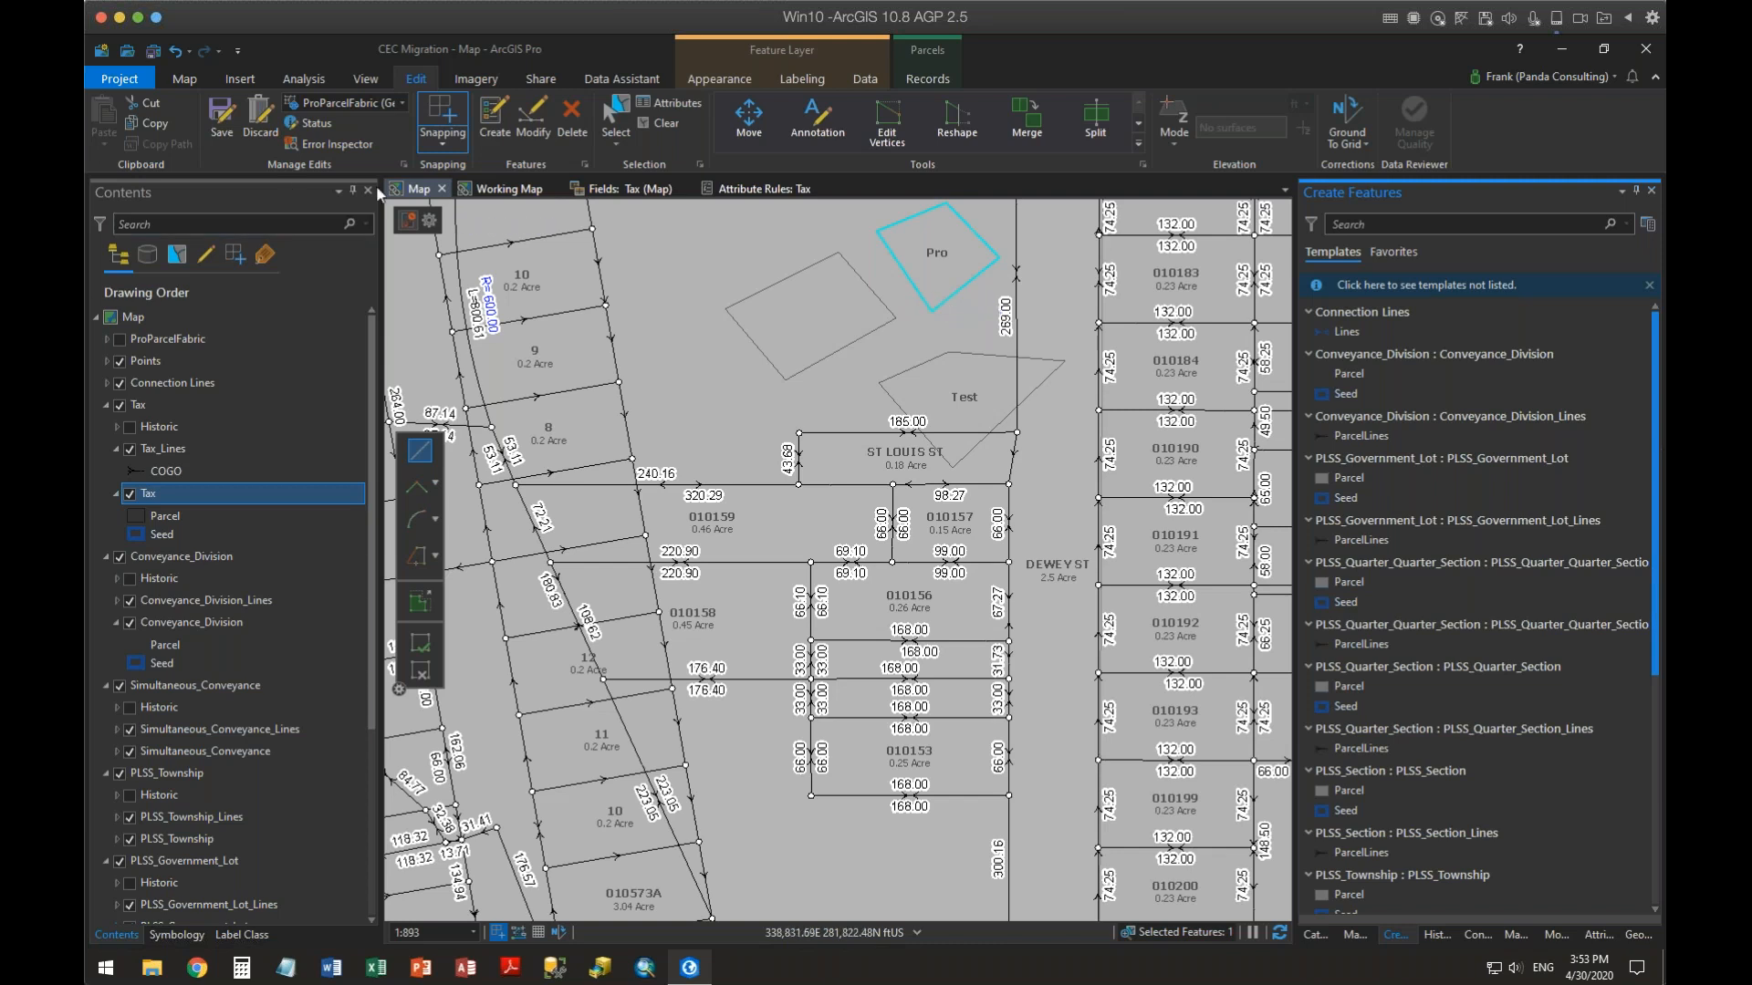
left_click(502, 189)
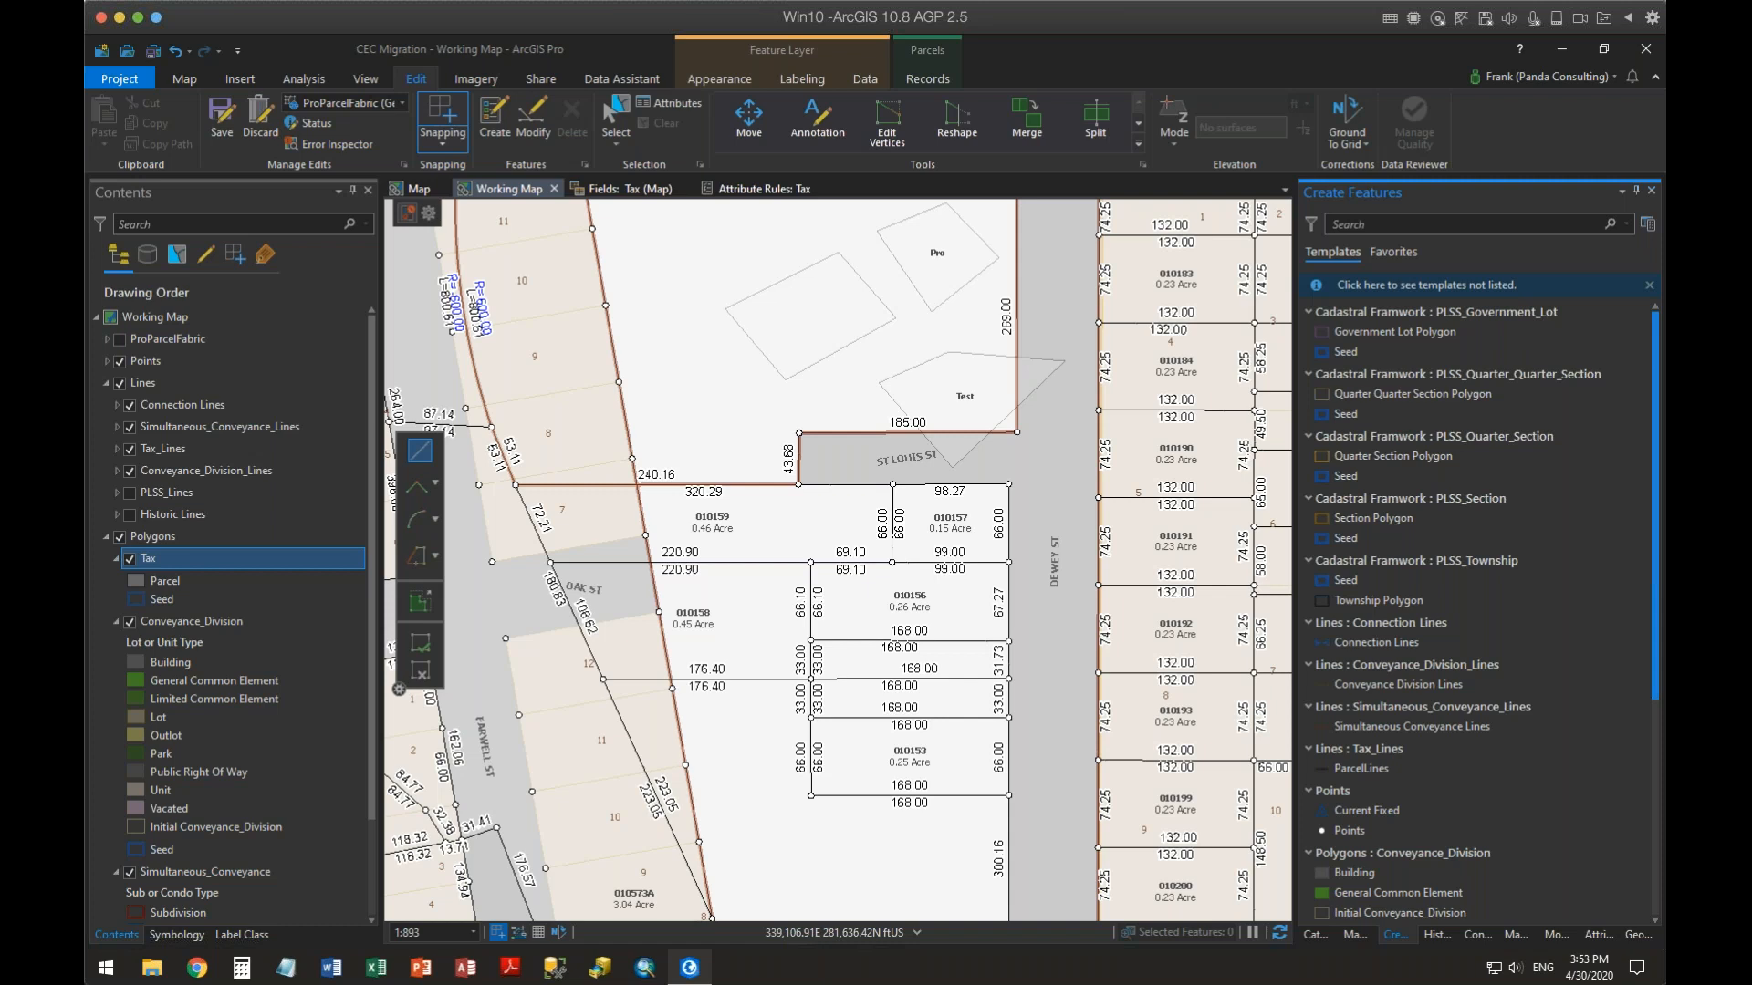
right_click(188, 619)
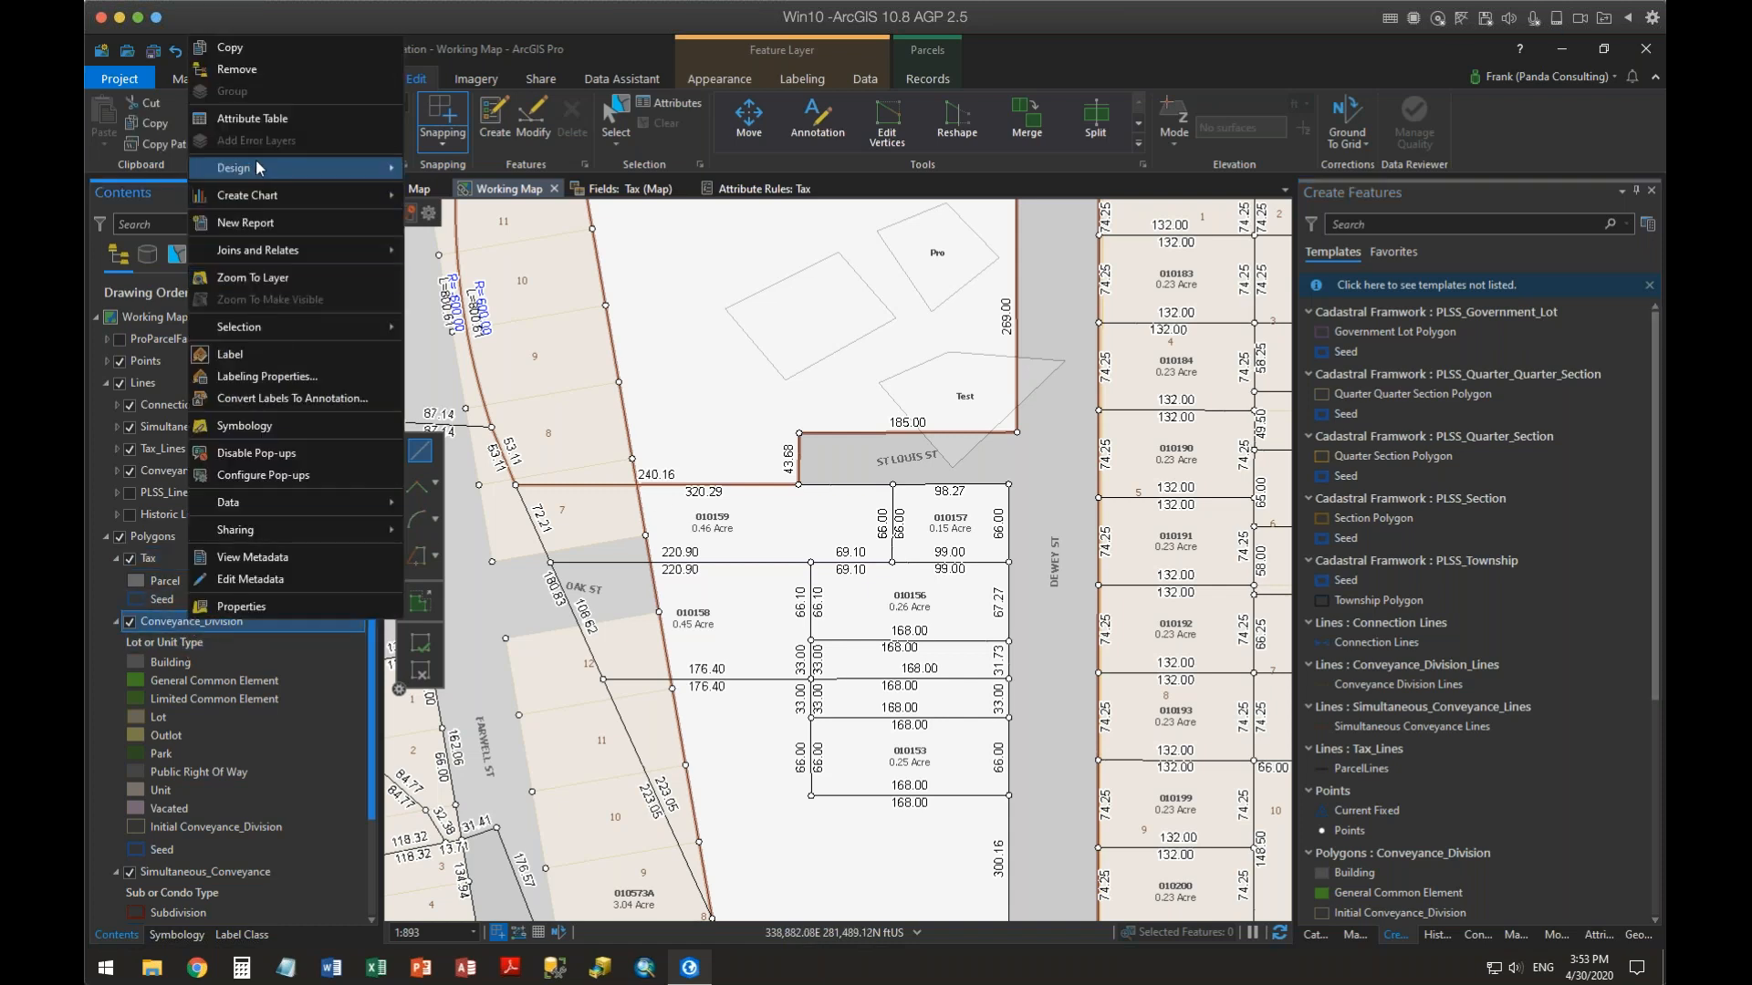
mouse_move(258, 168)
left_click(476, 186)
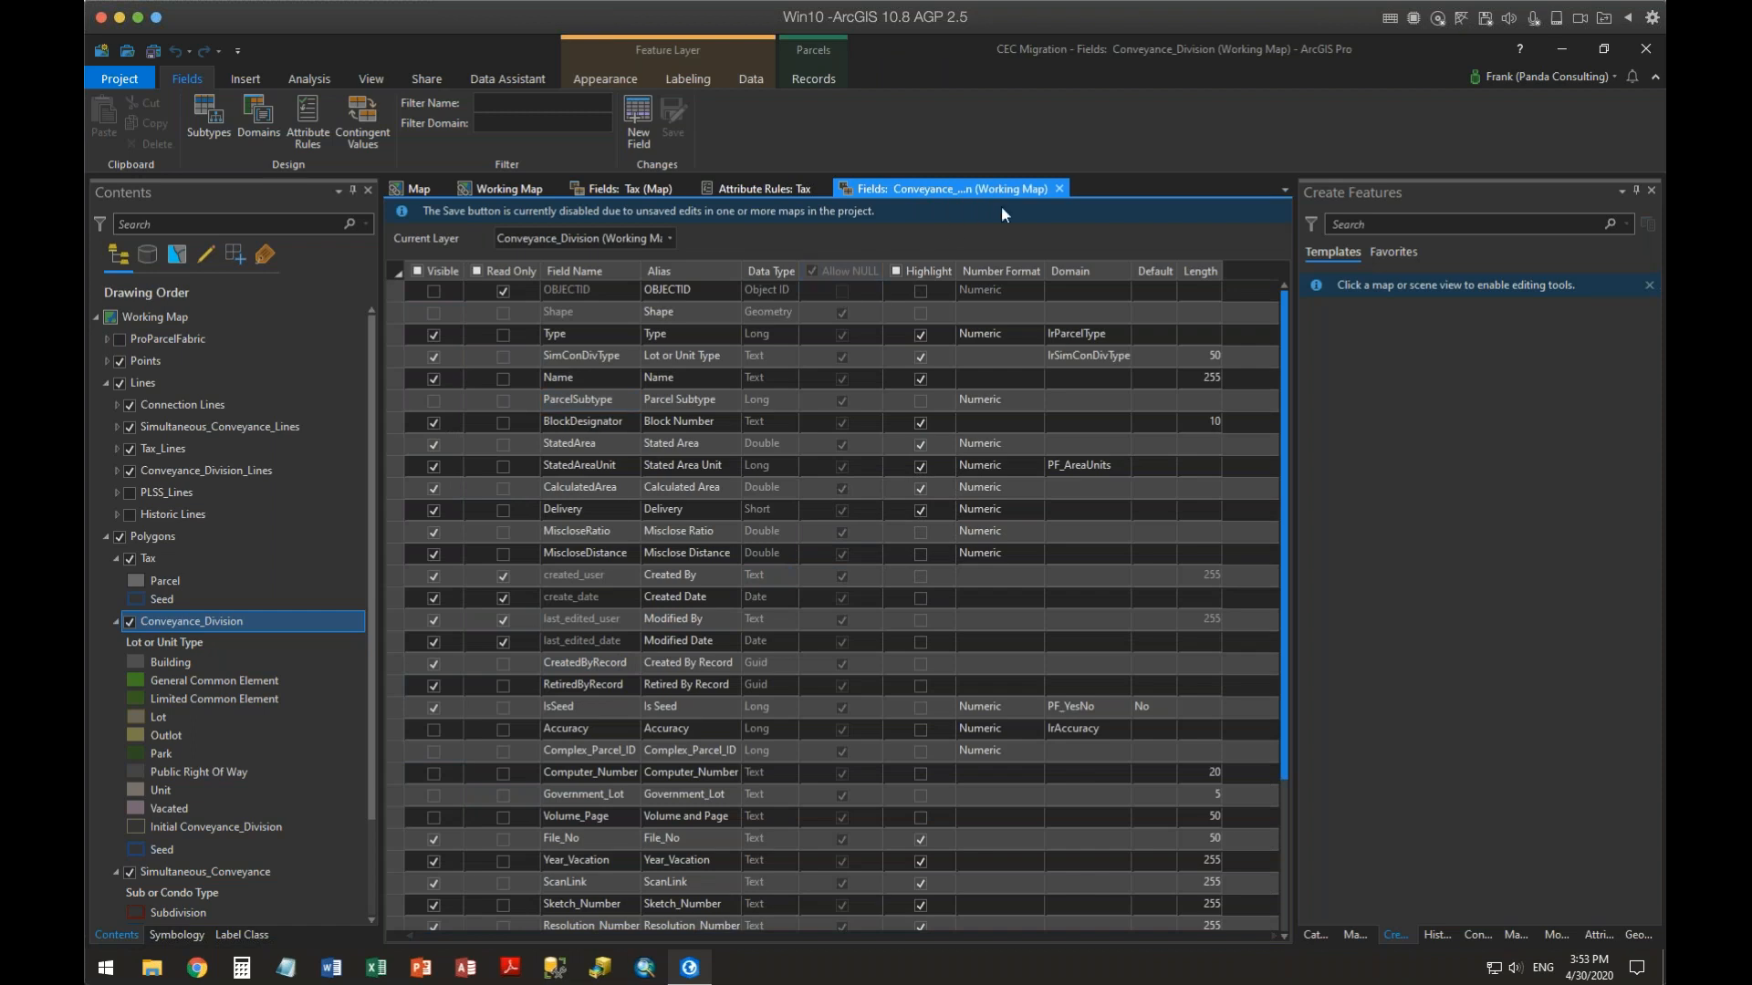
left_click(1058, 188)
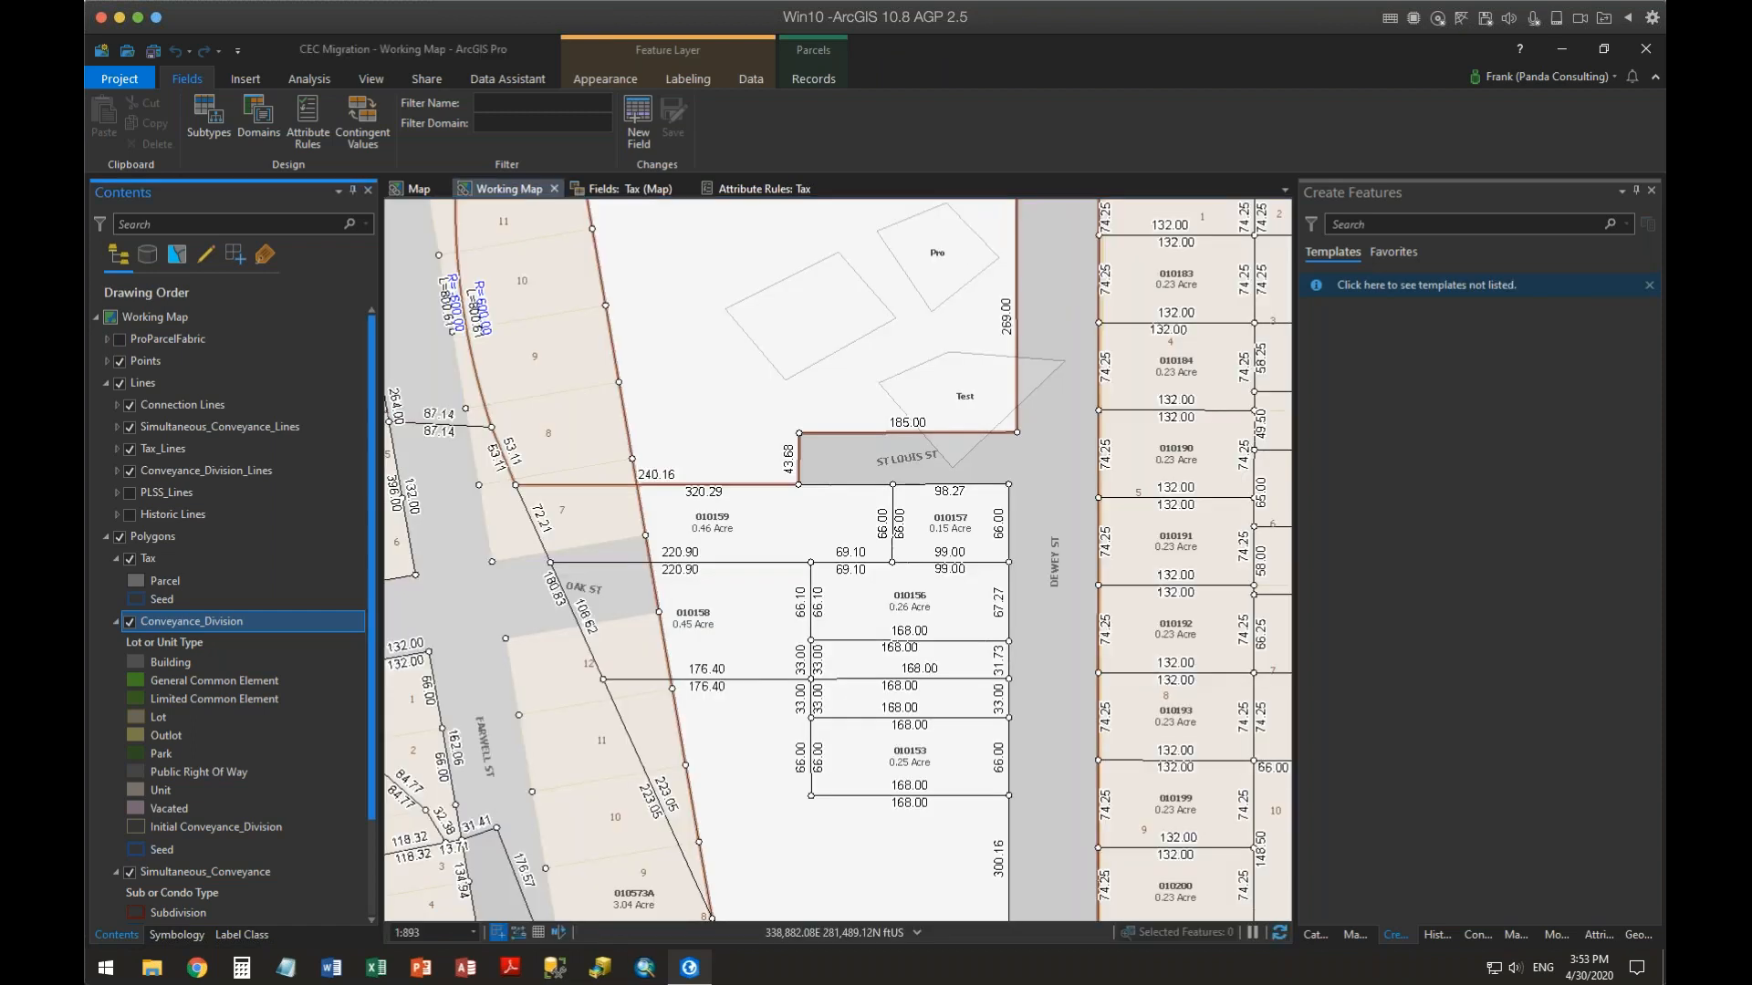
Review the Conveyance_Division layer's attribute rules, then close that view
right_click(187, 625)
mouse_move(310, 167)
left_click(470, 244)
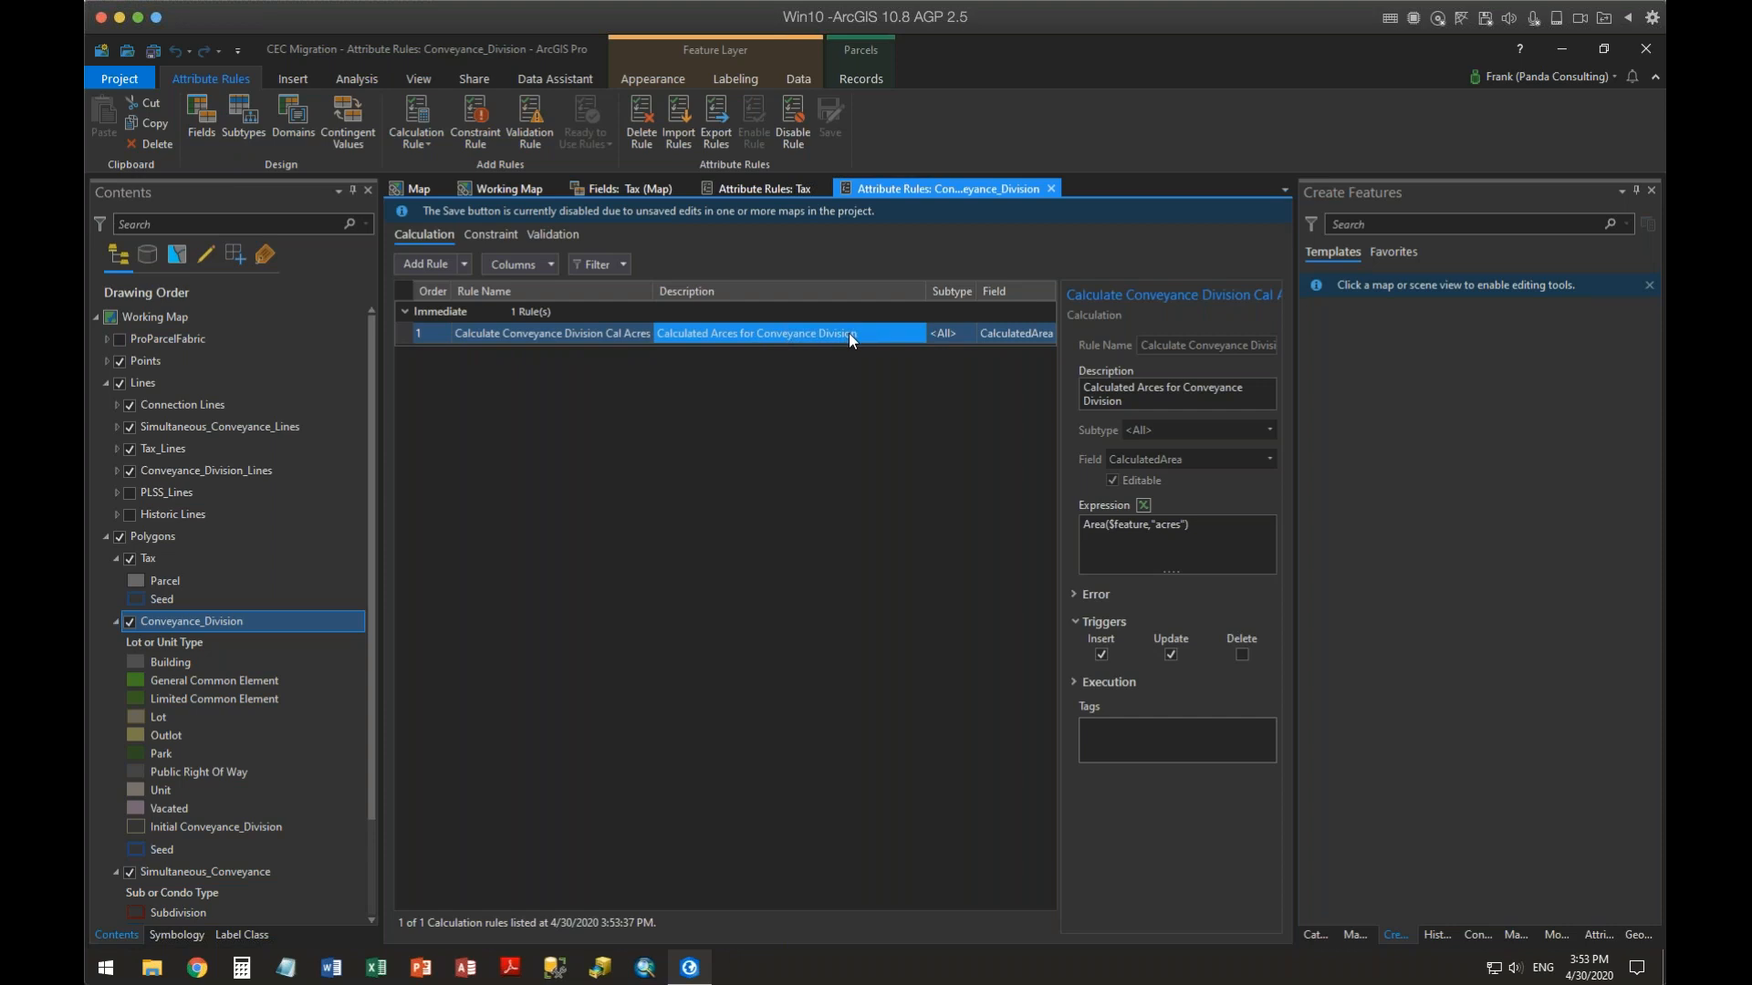
left_click(1053, 188)
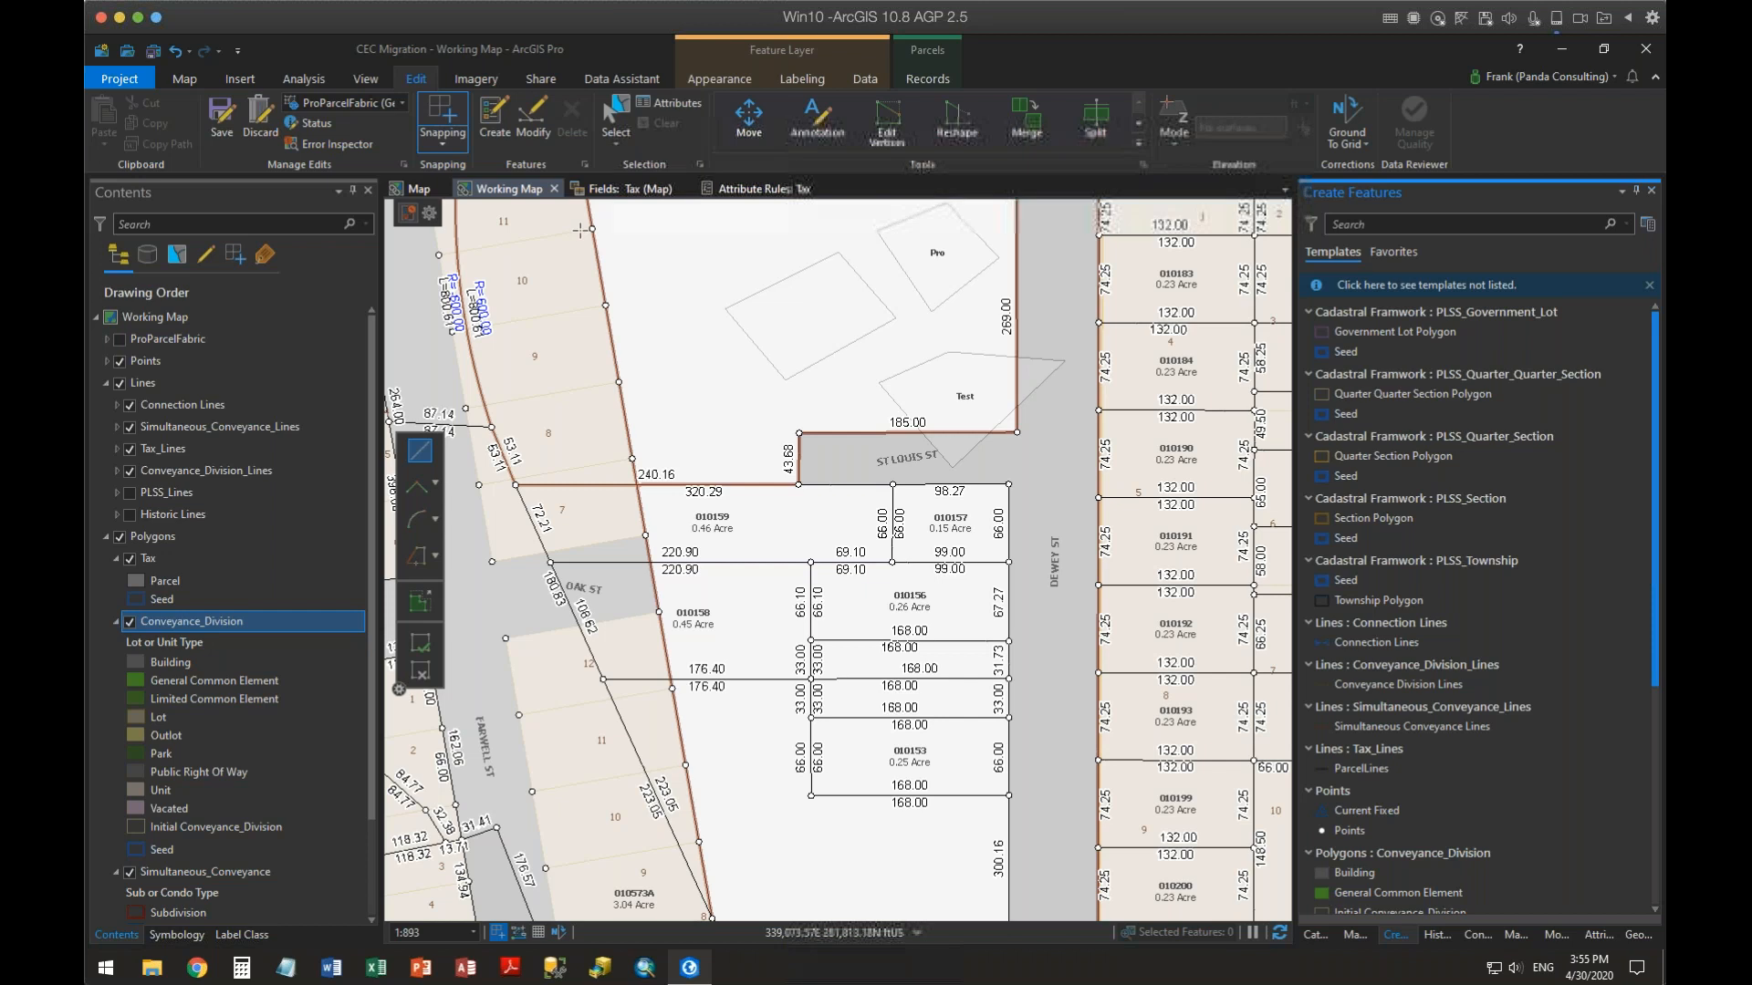
Switch the Tax fields view to the Data Source layer and try moving TaxParcelID up below Name
left_click(629, 188)
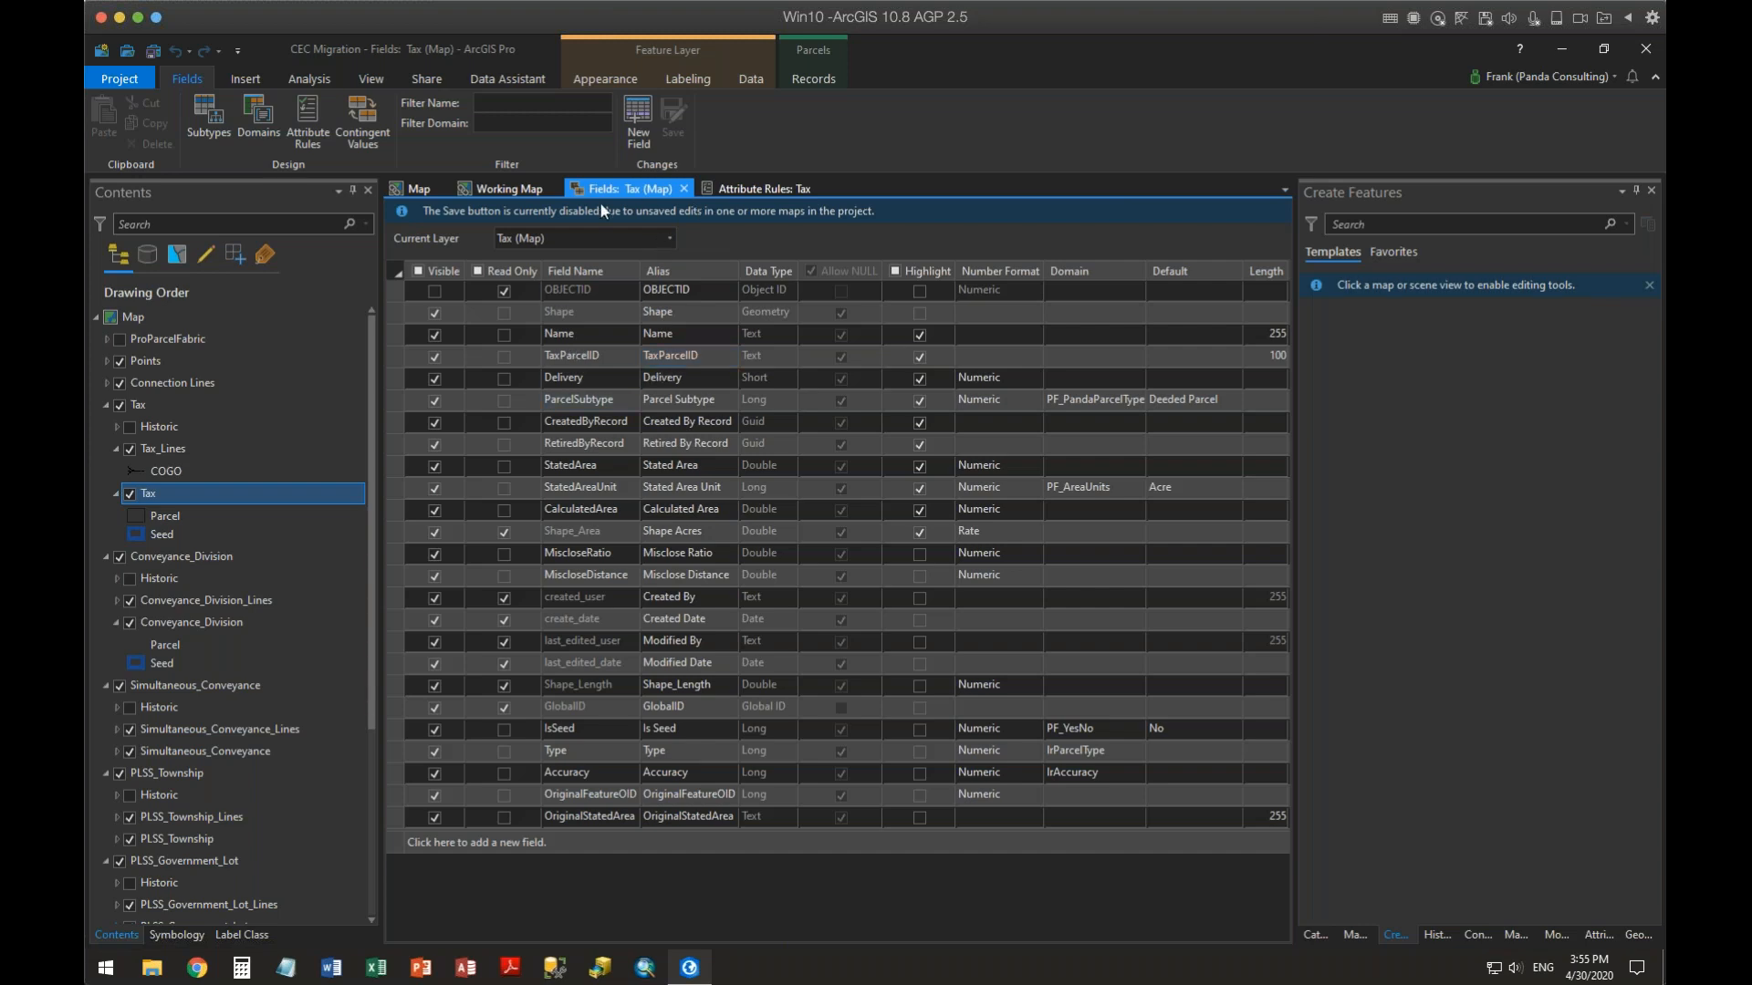
left_click(146, 492)
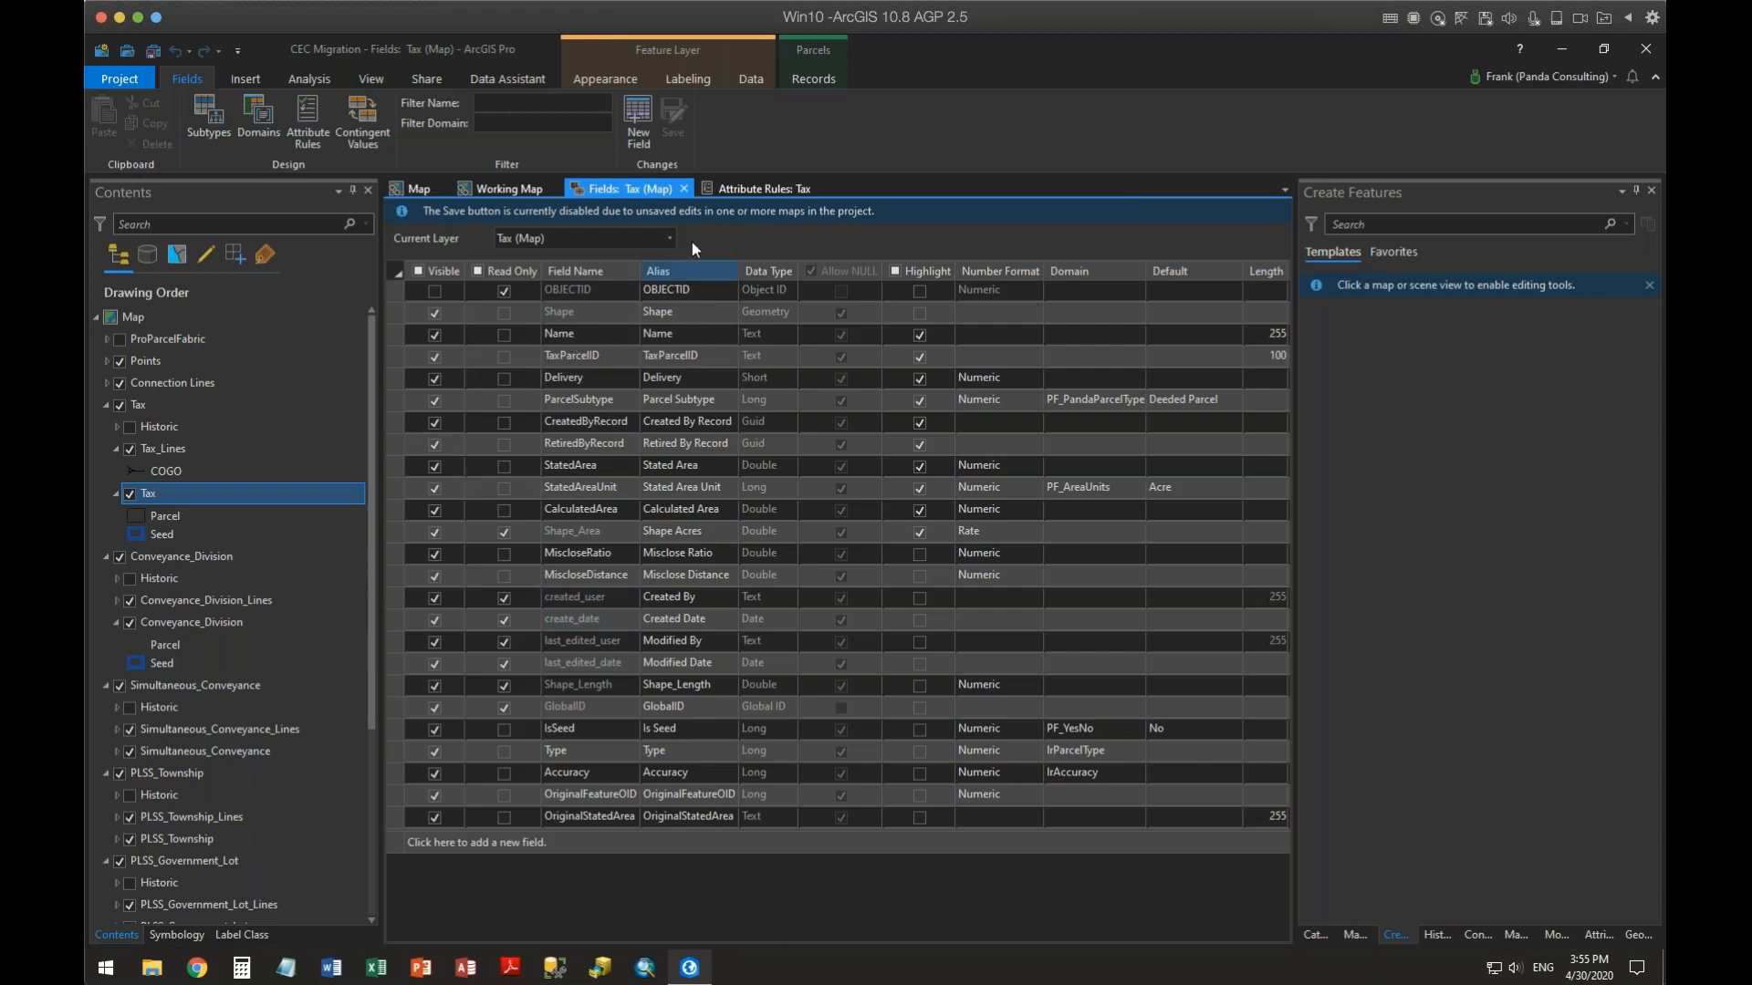
left_click(668, 238)
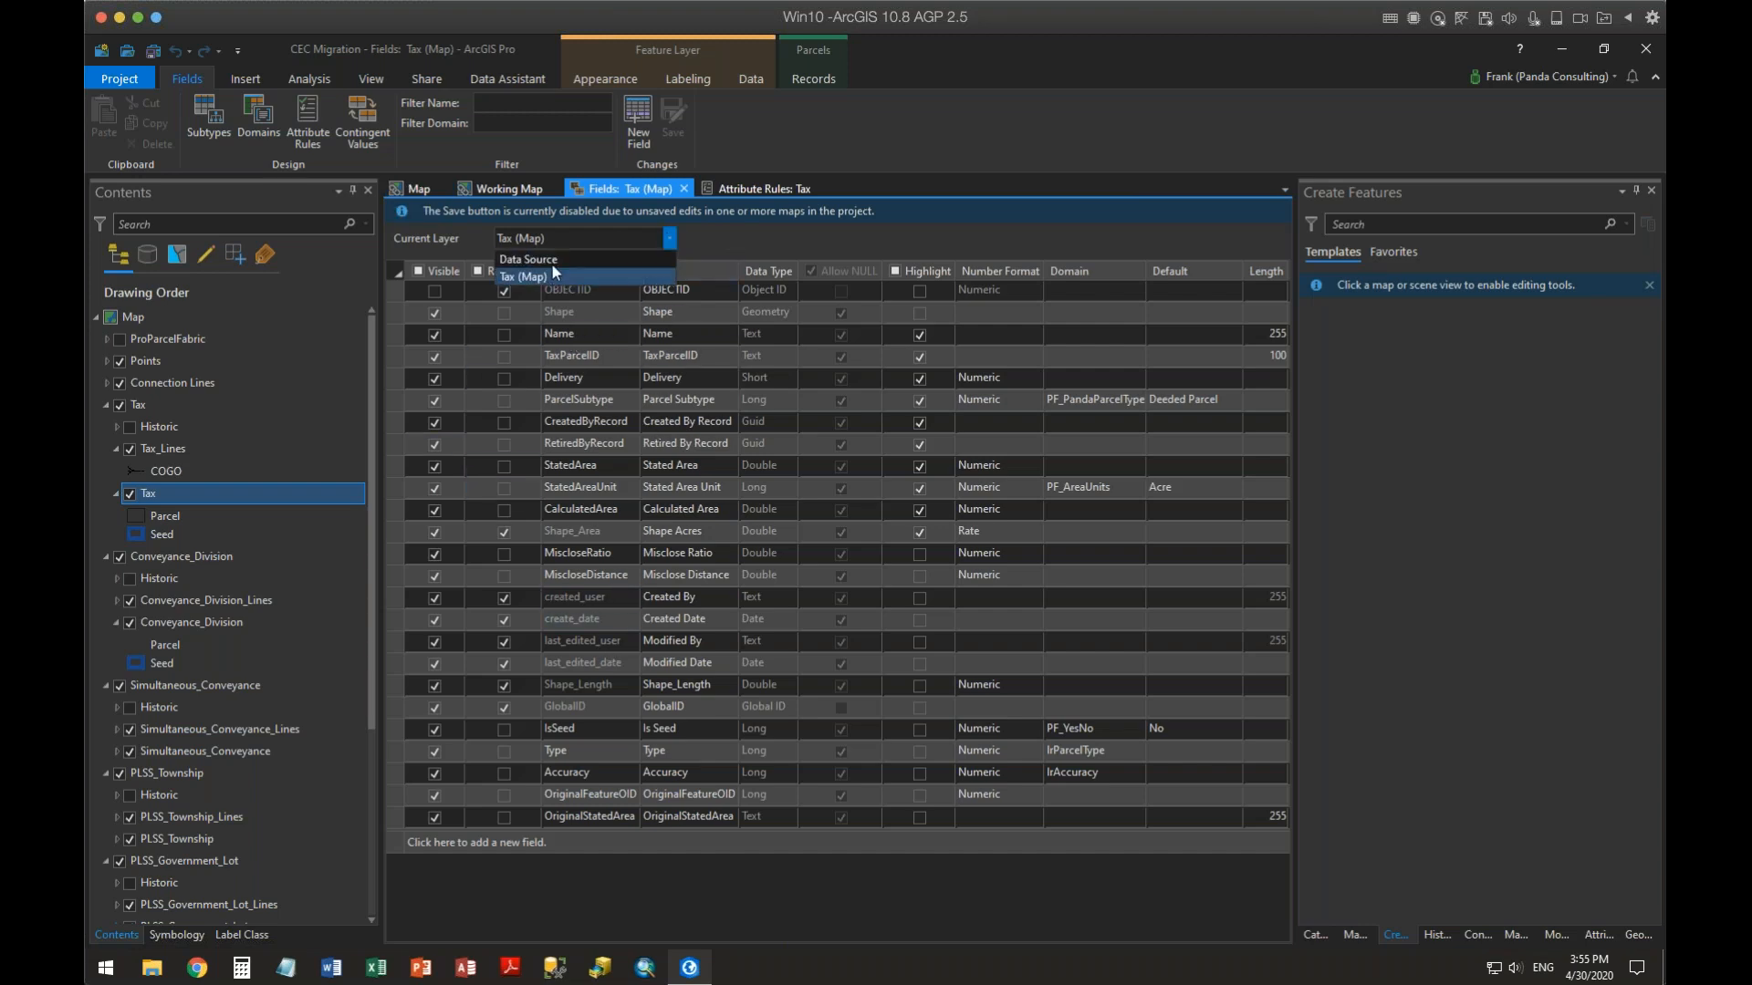
left_click(551, 260)
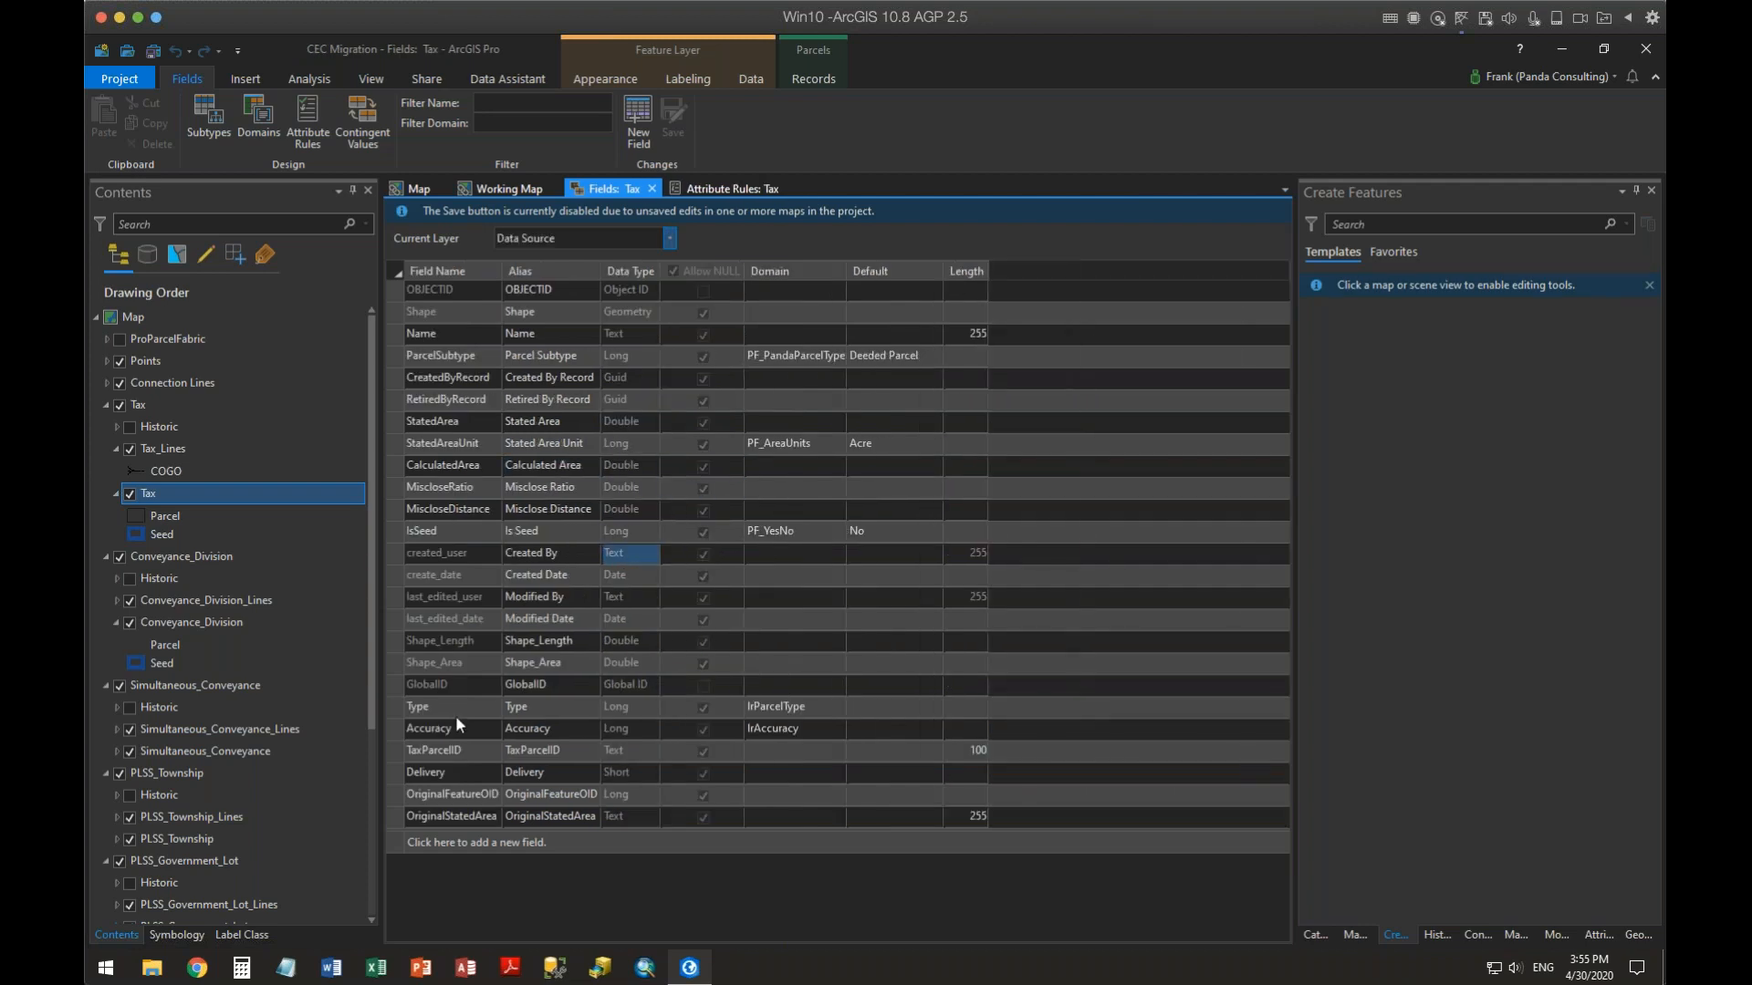
left_click(398, 750)
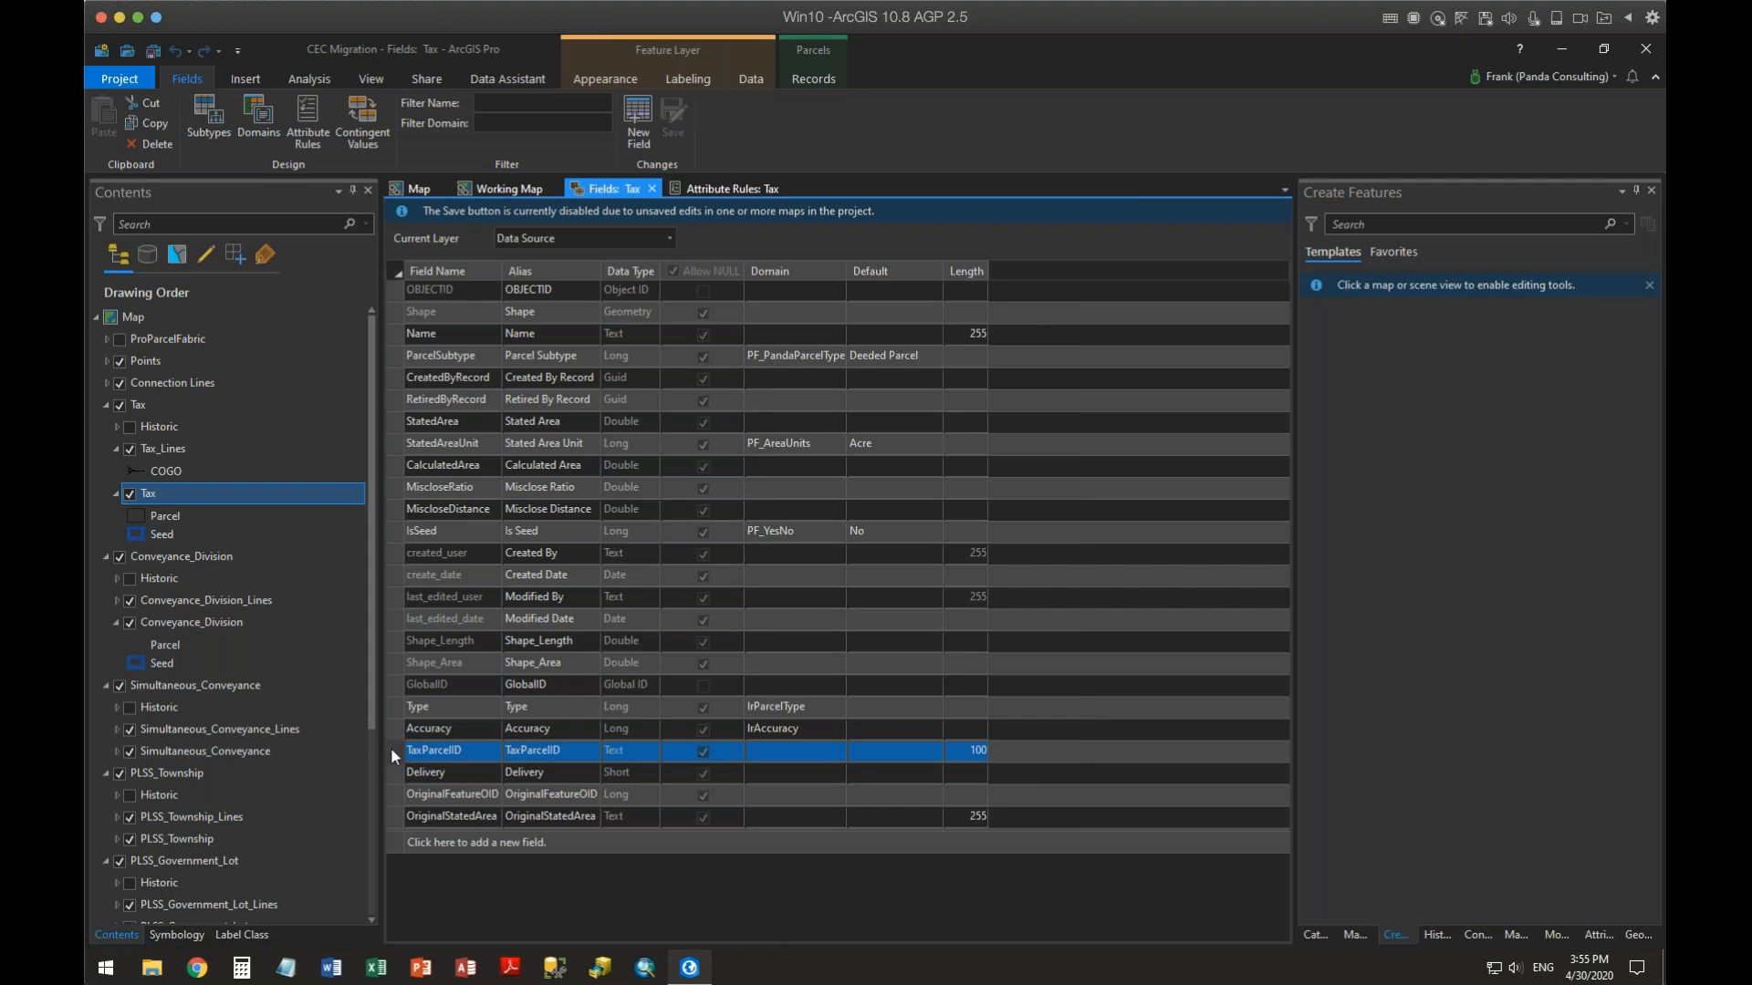
left_click_drag(397, 748, 401, 377)
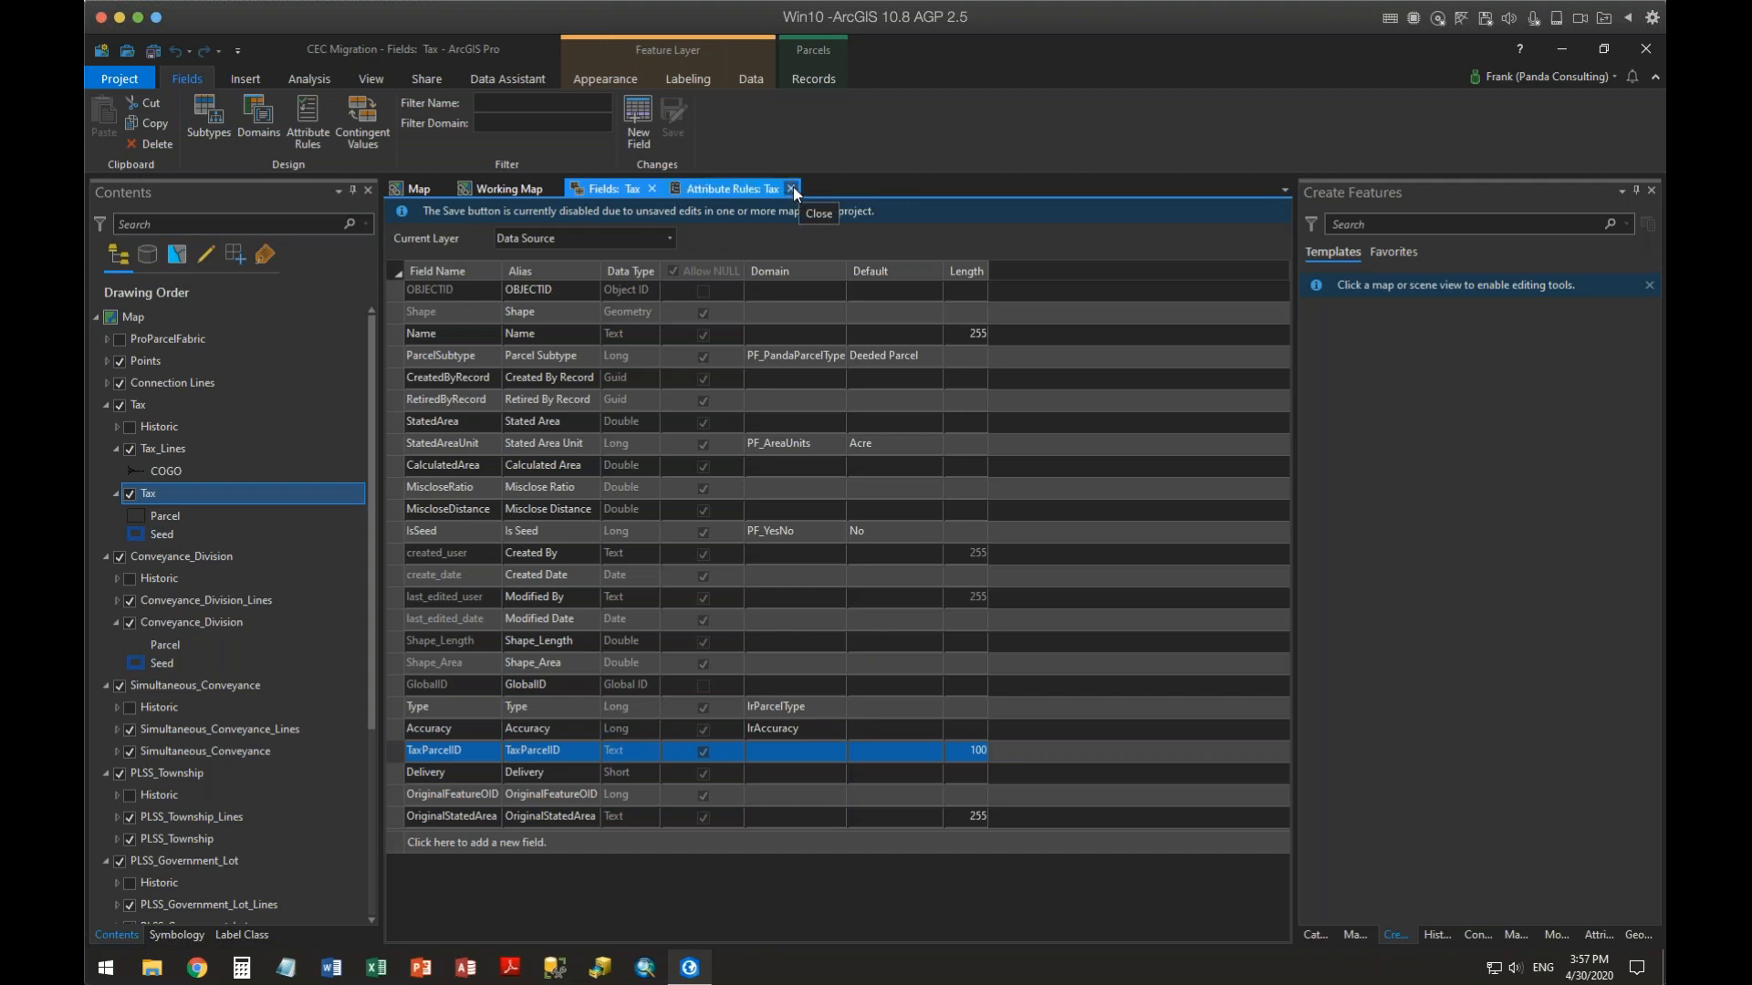
Open the PLSS_Section feature class's fields view from the catalog and dock it beside the Tax fields view
left_click(791, 188)
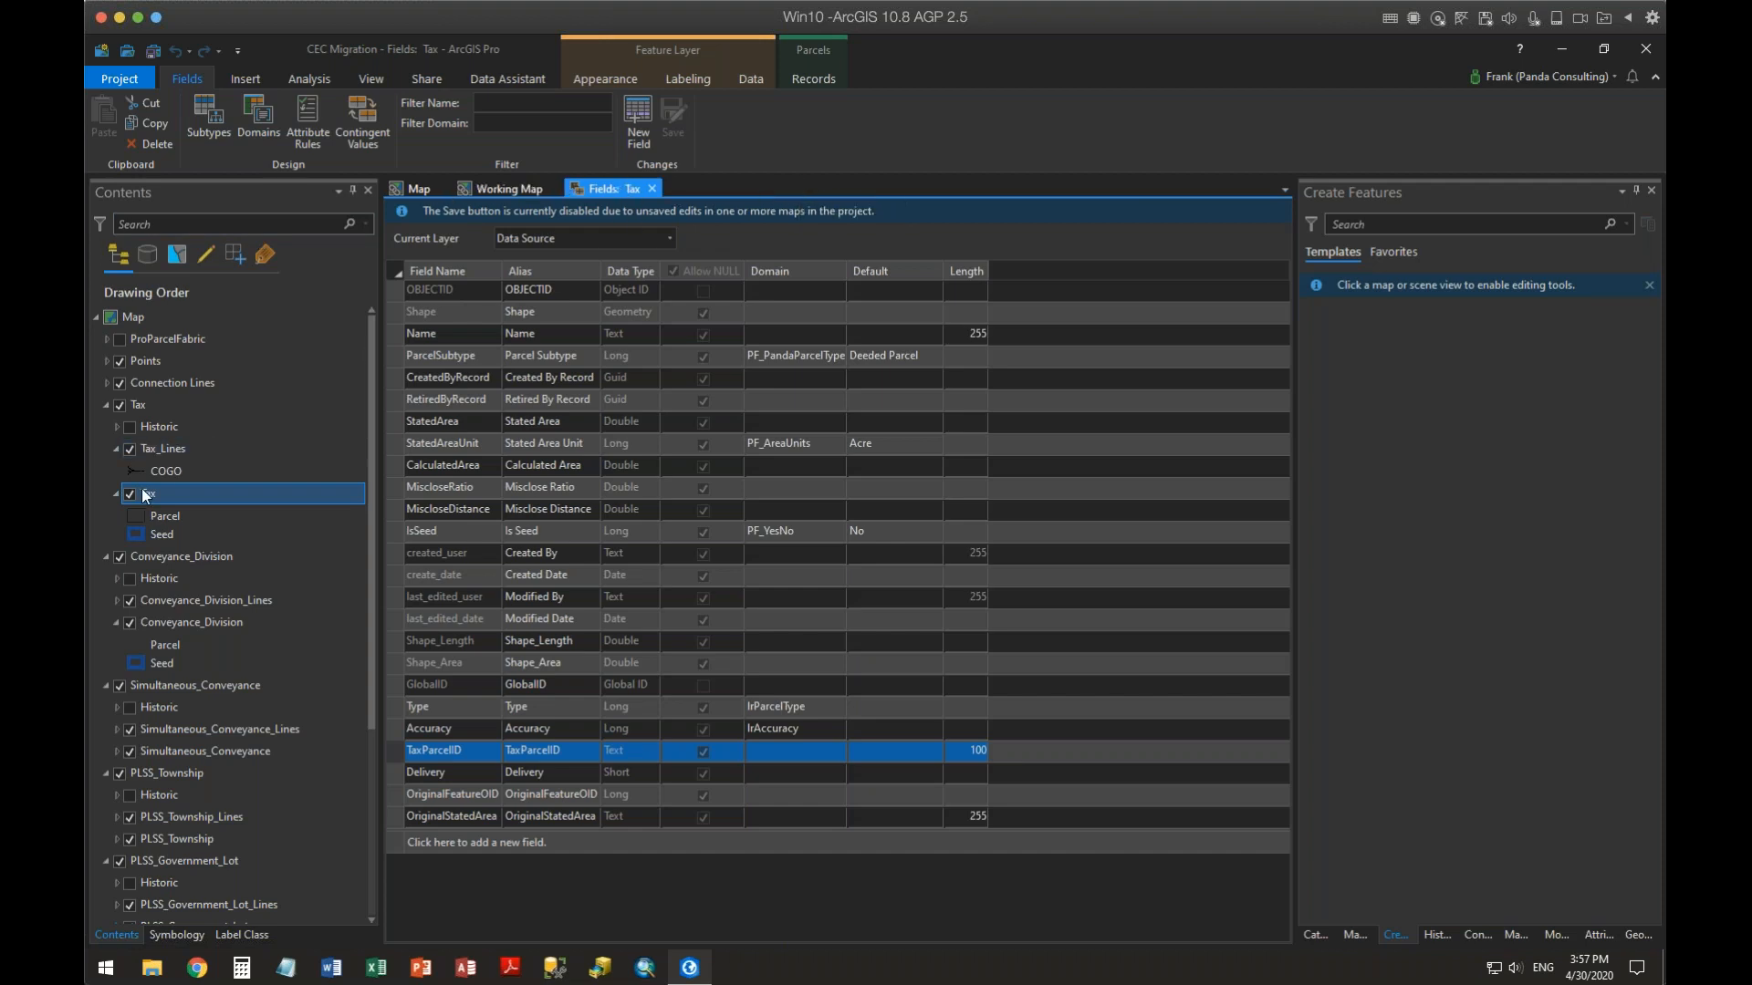
left_click(1313, 936)
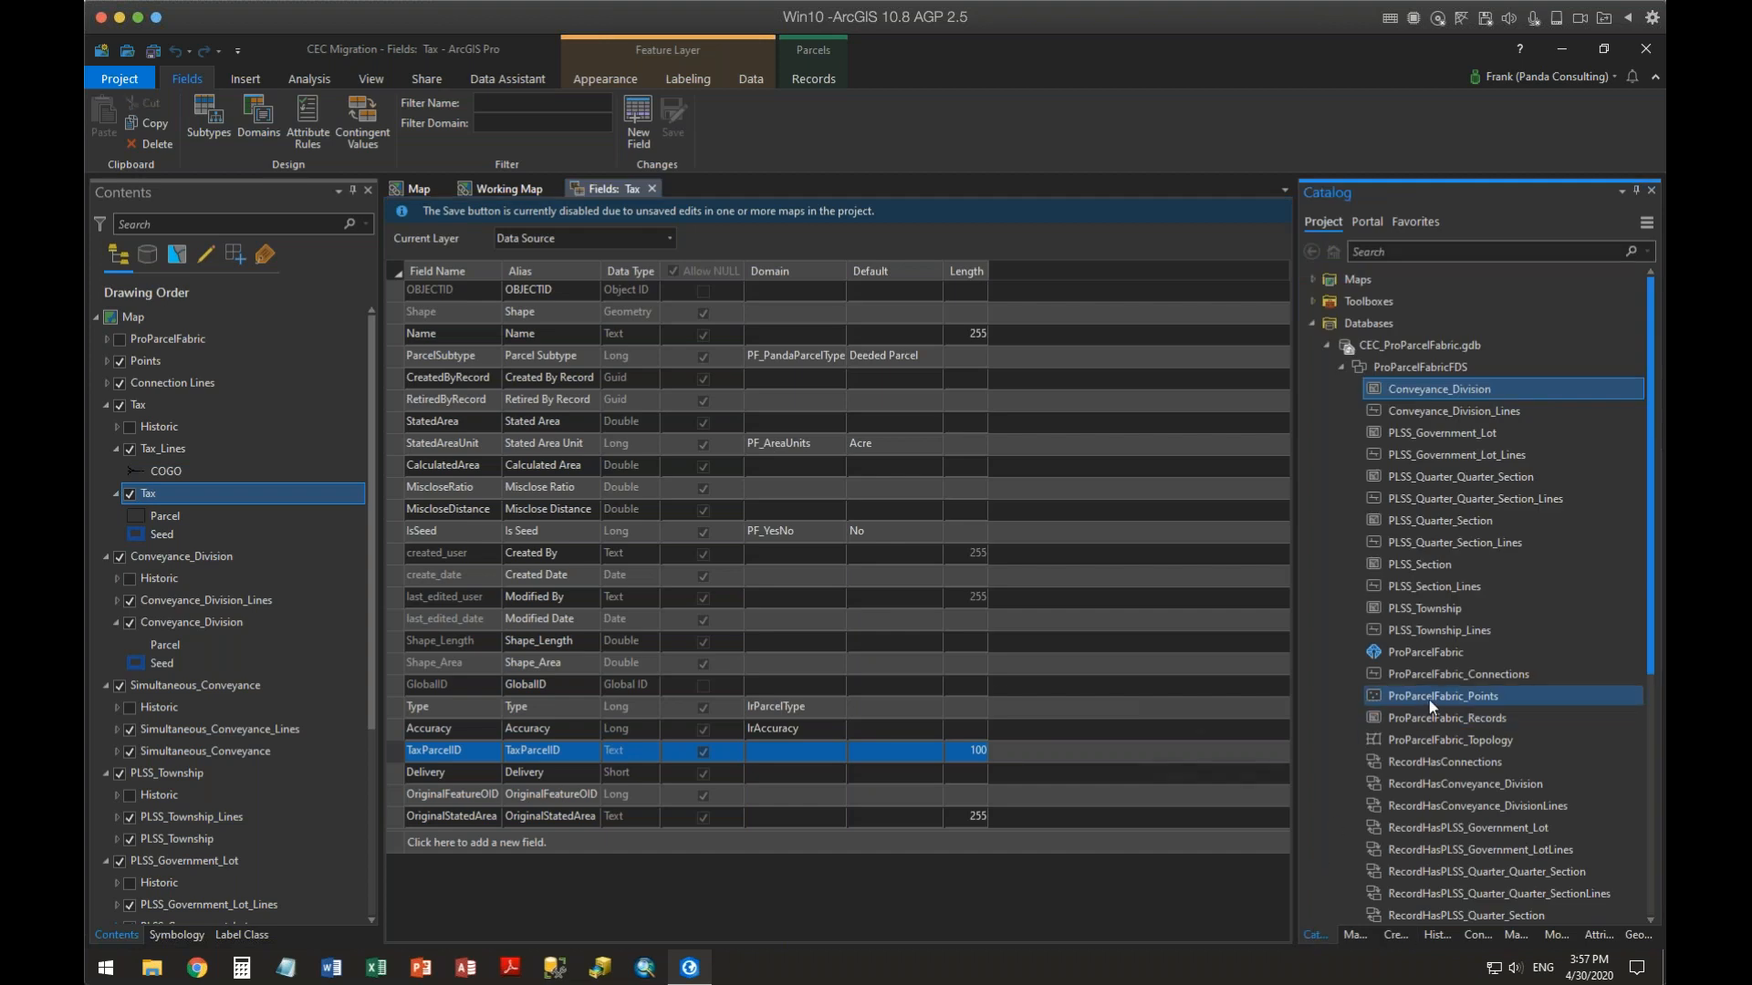
right_click(1419, 567)
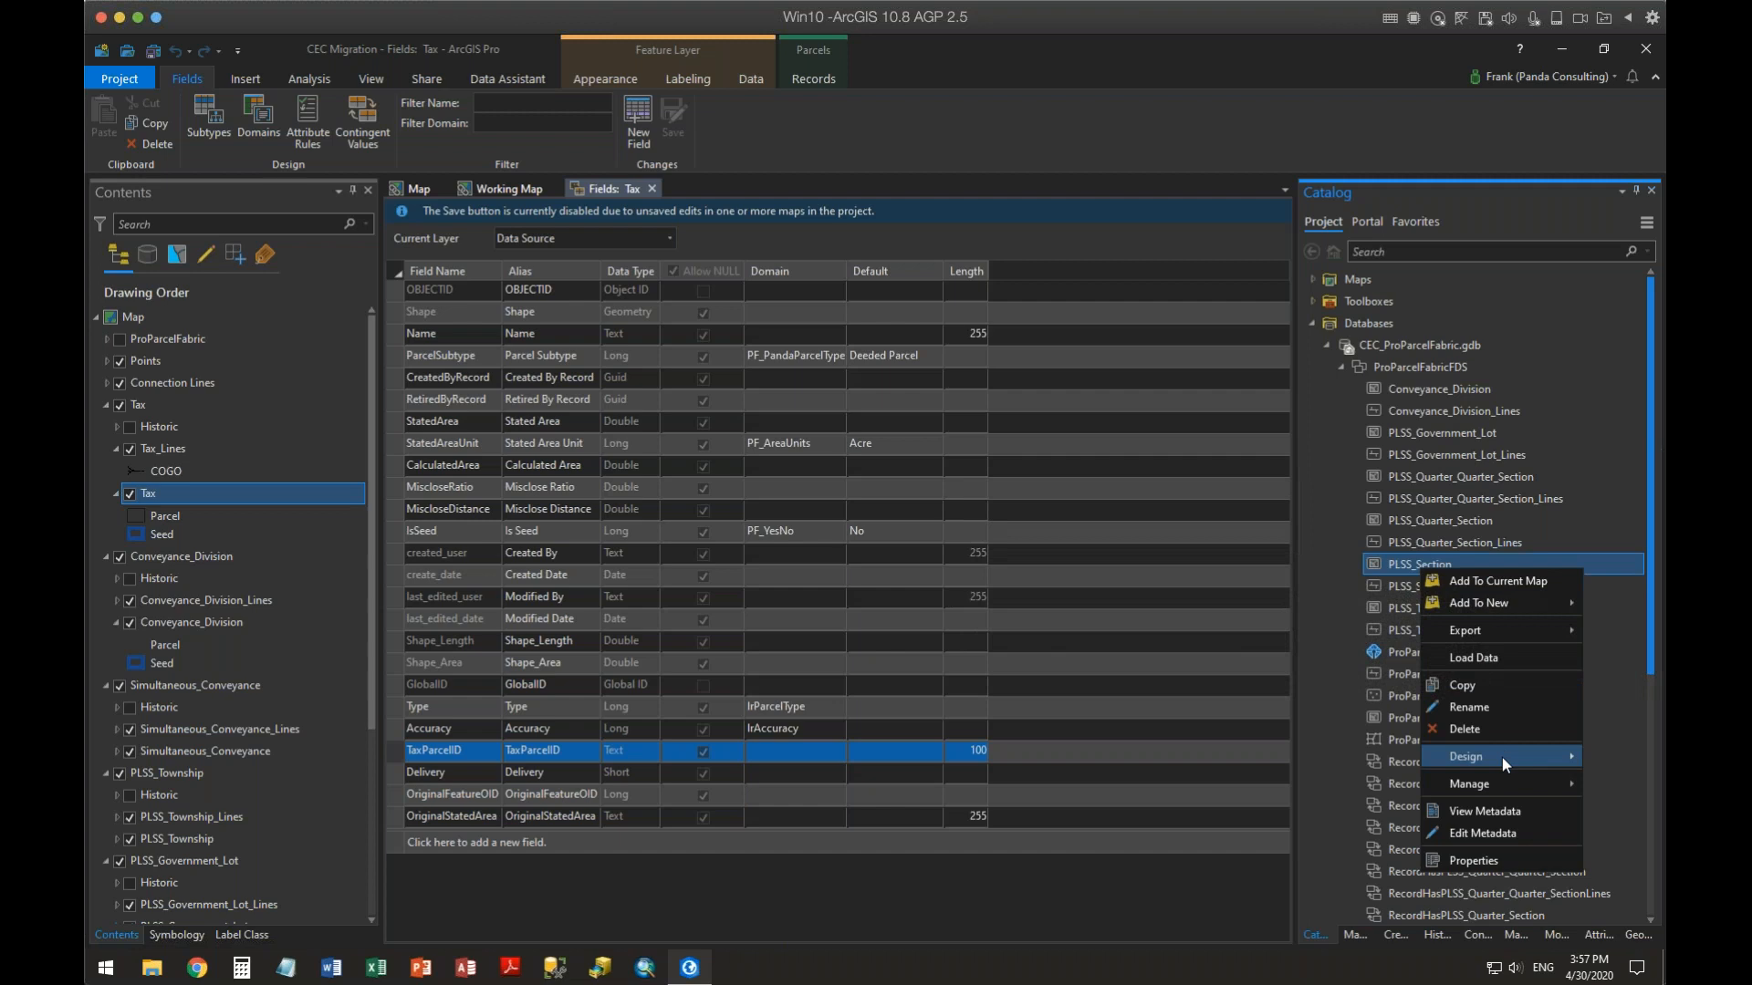
mouse_move(1502, 757)
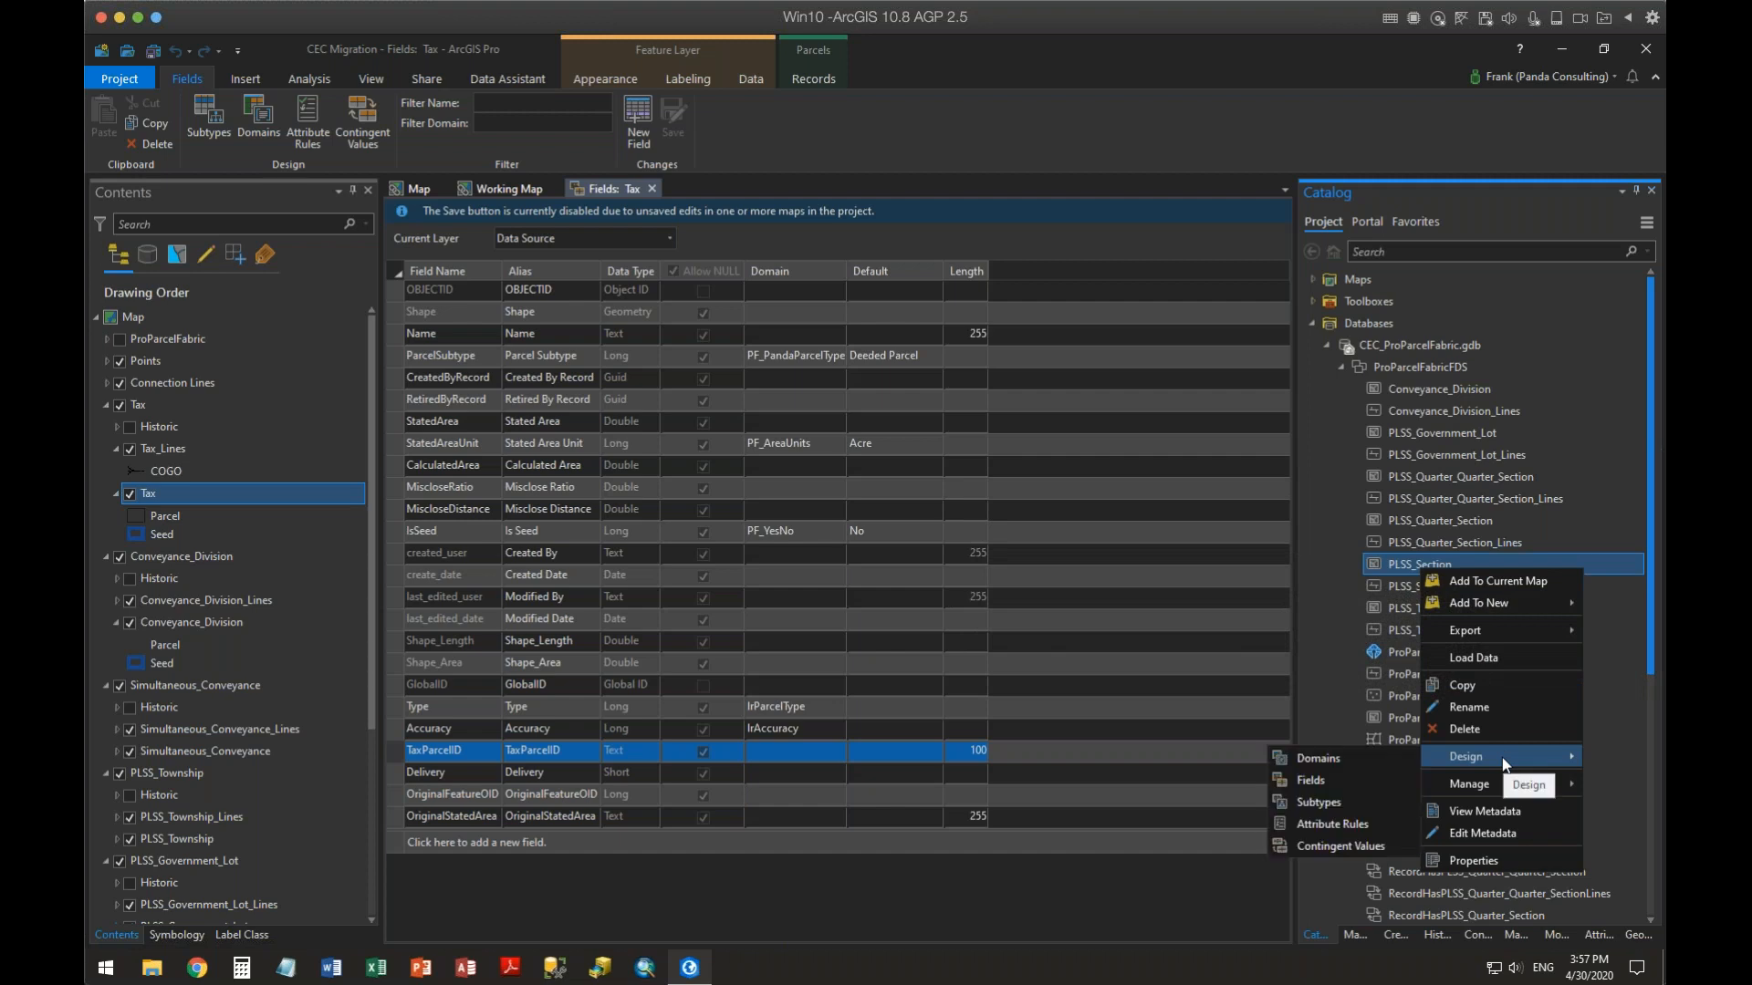
left_click(1331, 782)
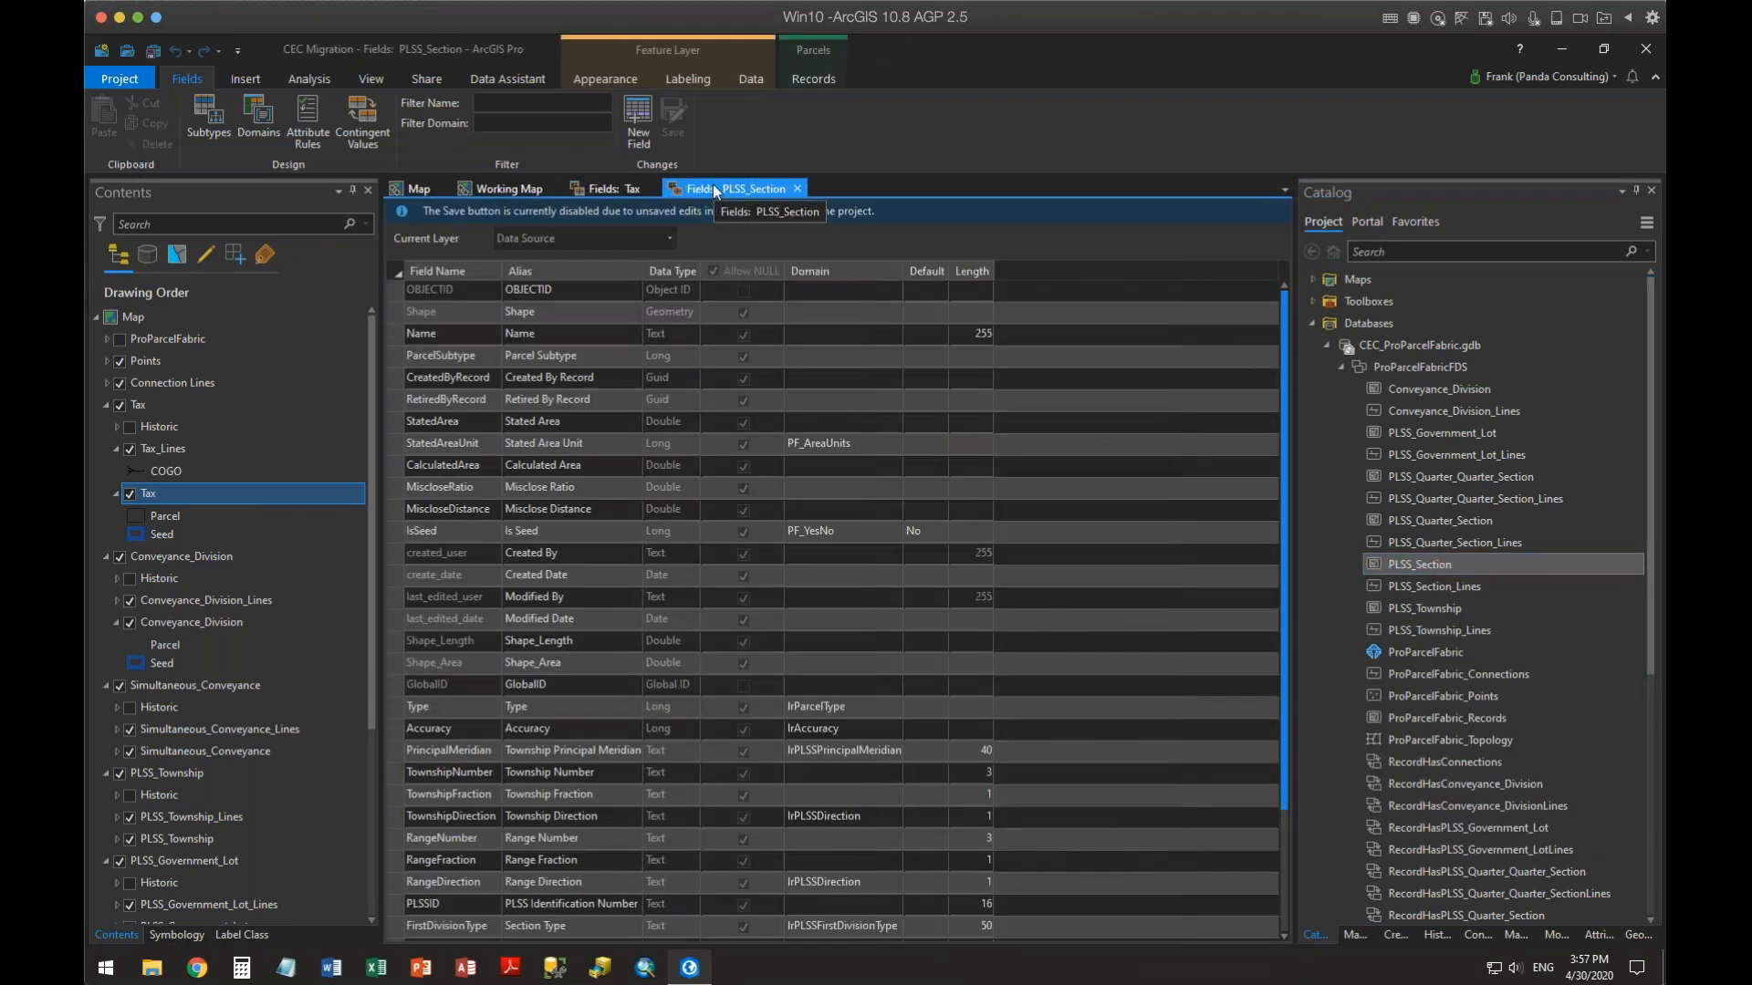
left_click_drag(795, 343, 868, 545)
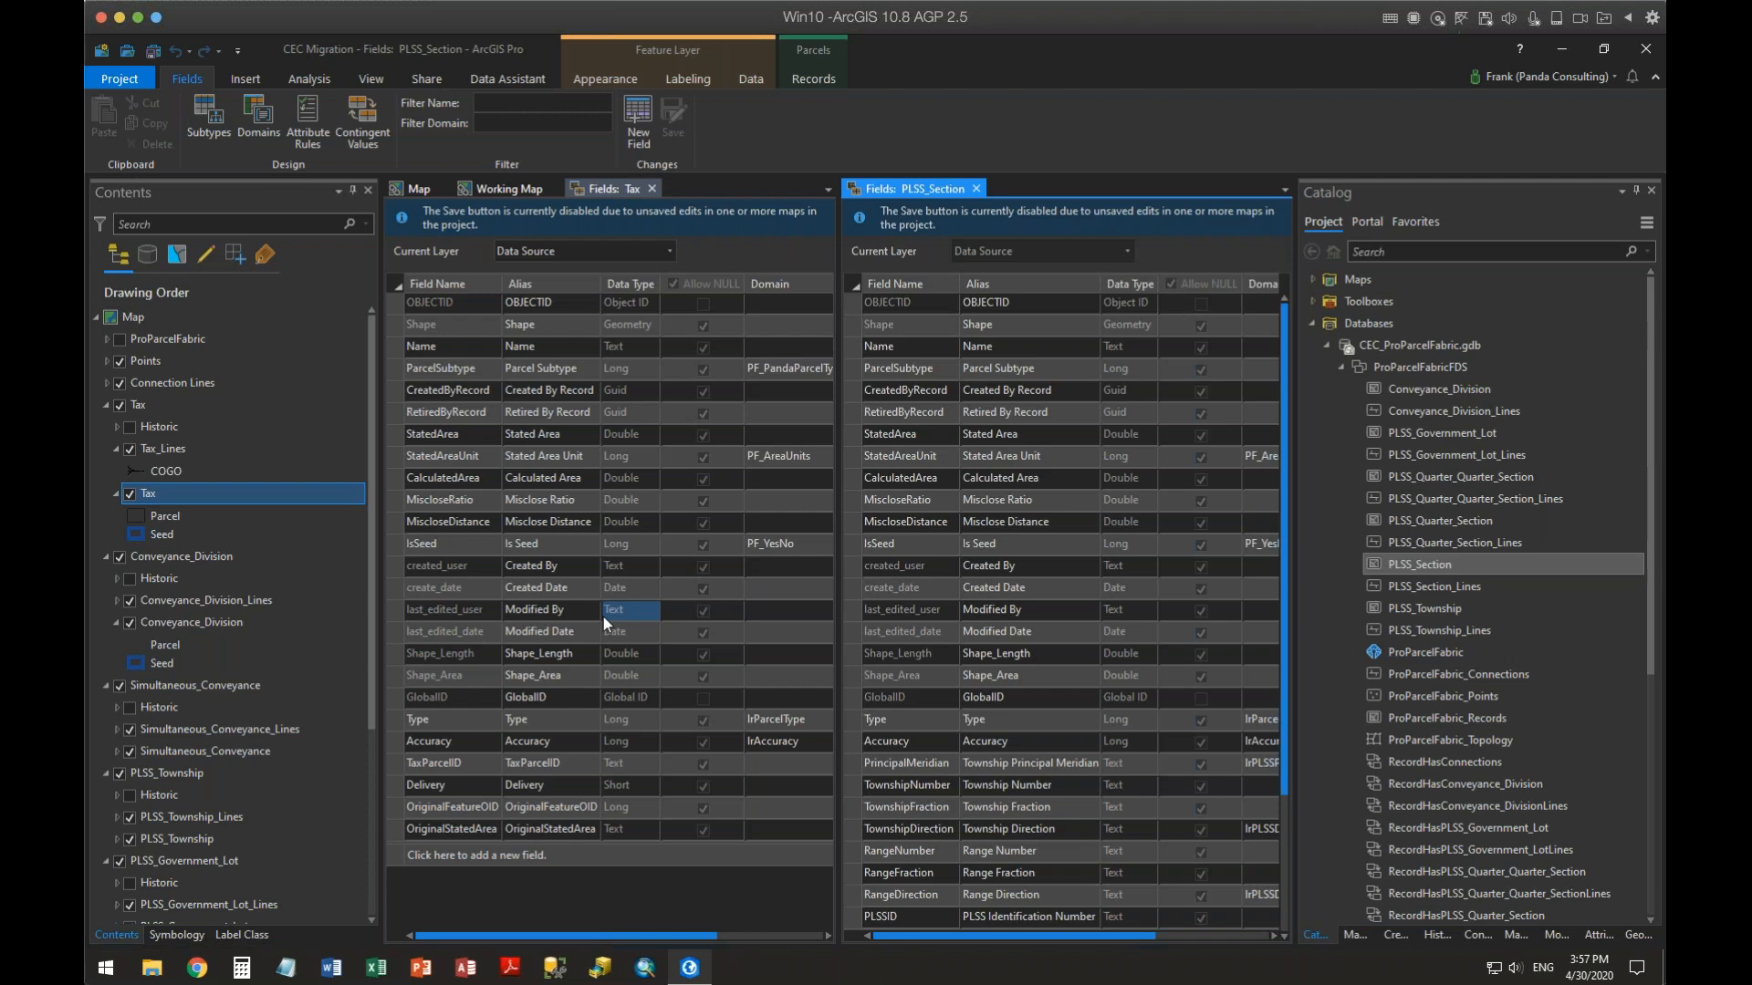
Copy the PLSS_Section fields from PrincipalMeridian through PLSSID
left_click(852, 766)
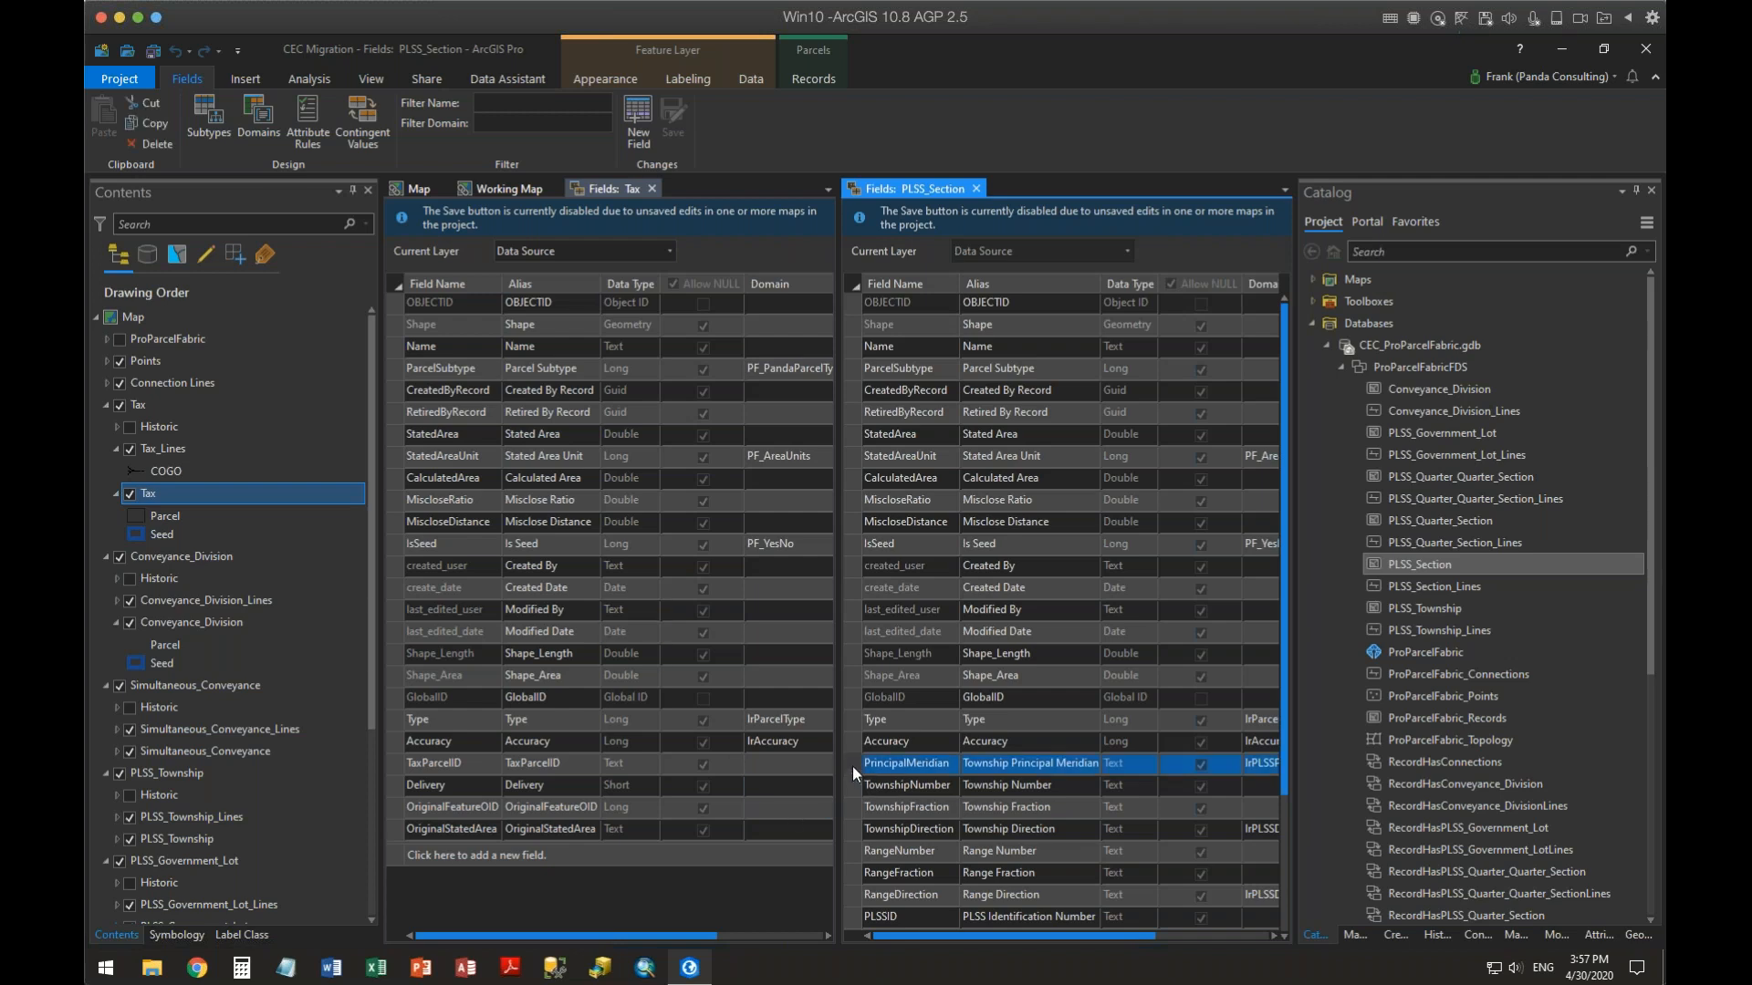
left_click(858, 918, "shift")
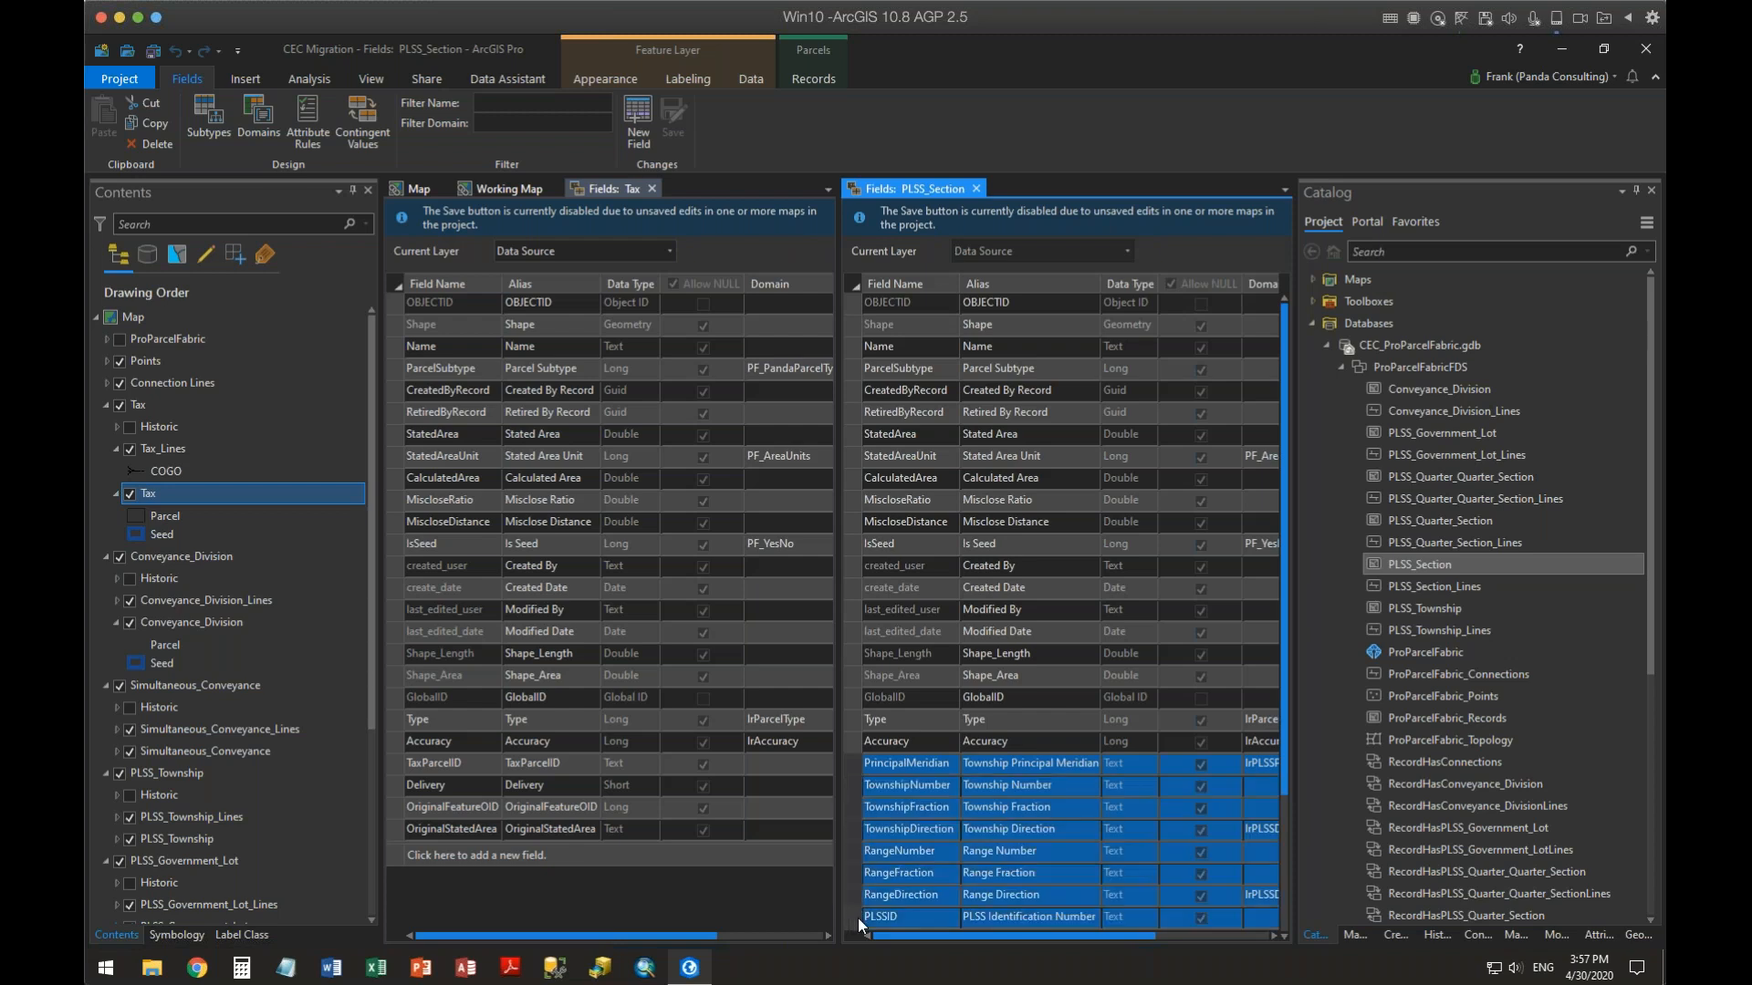
right_click(855, 918)
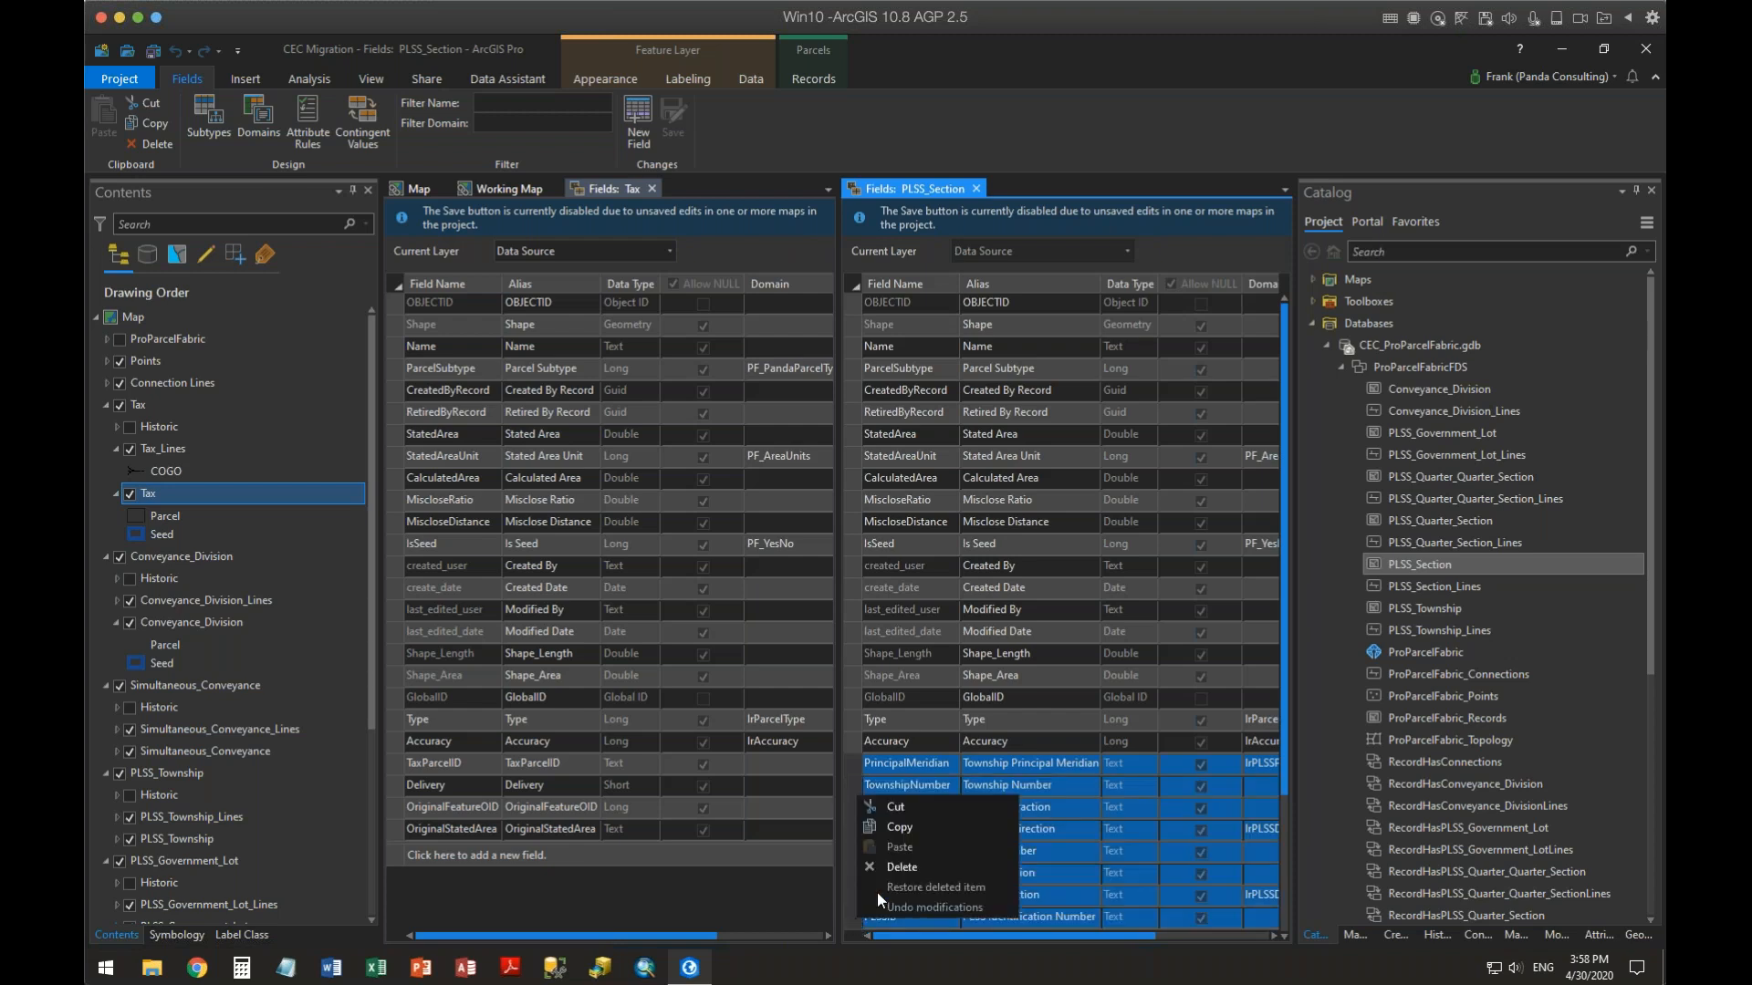
left_click(897, 825)
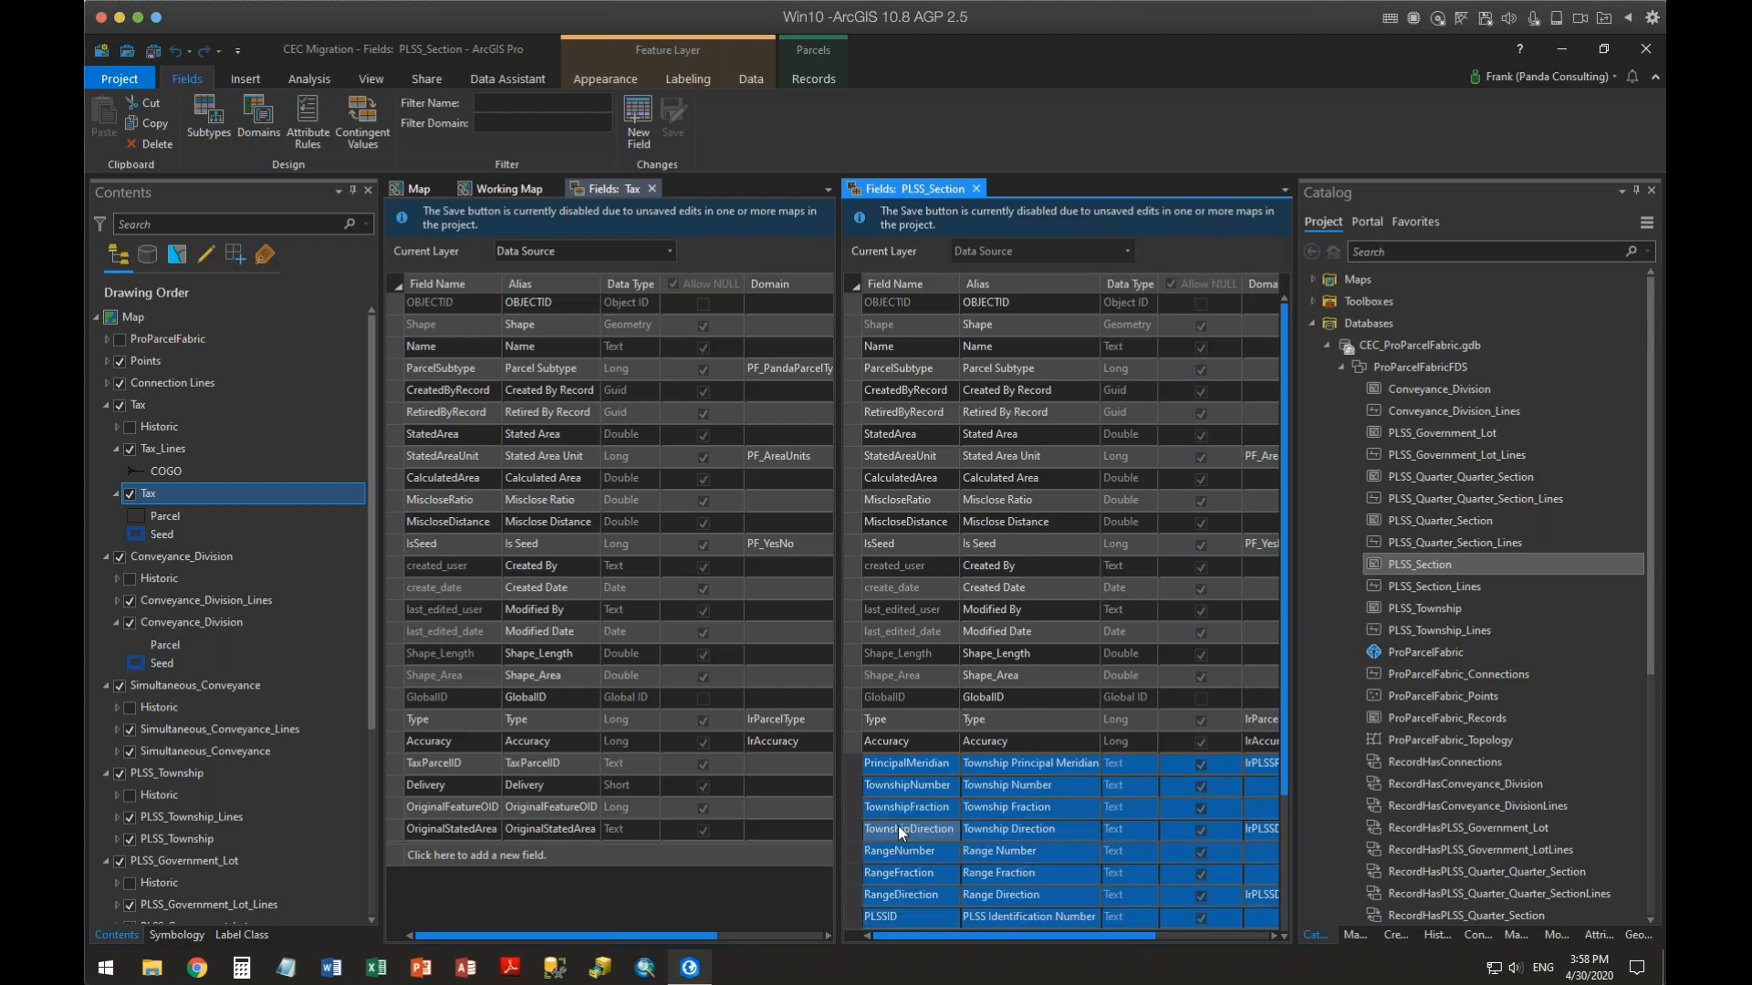
Paste the copied PLSS fields at the end of the Tax data source's field list
left_click(395, 855)
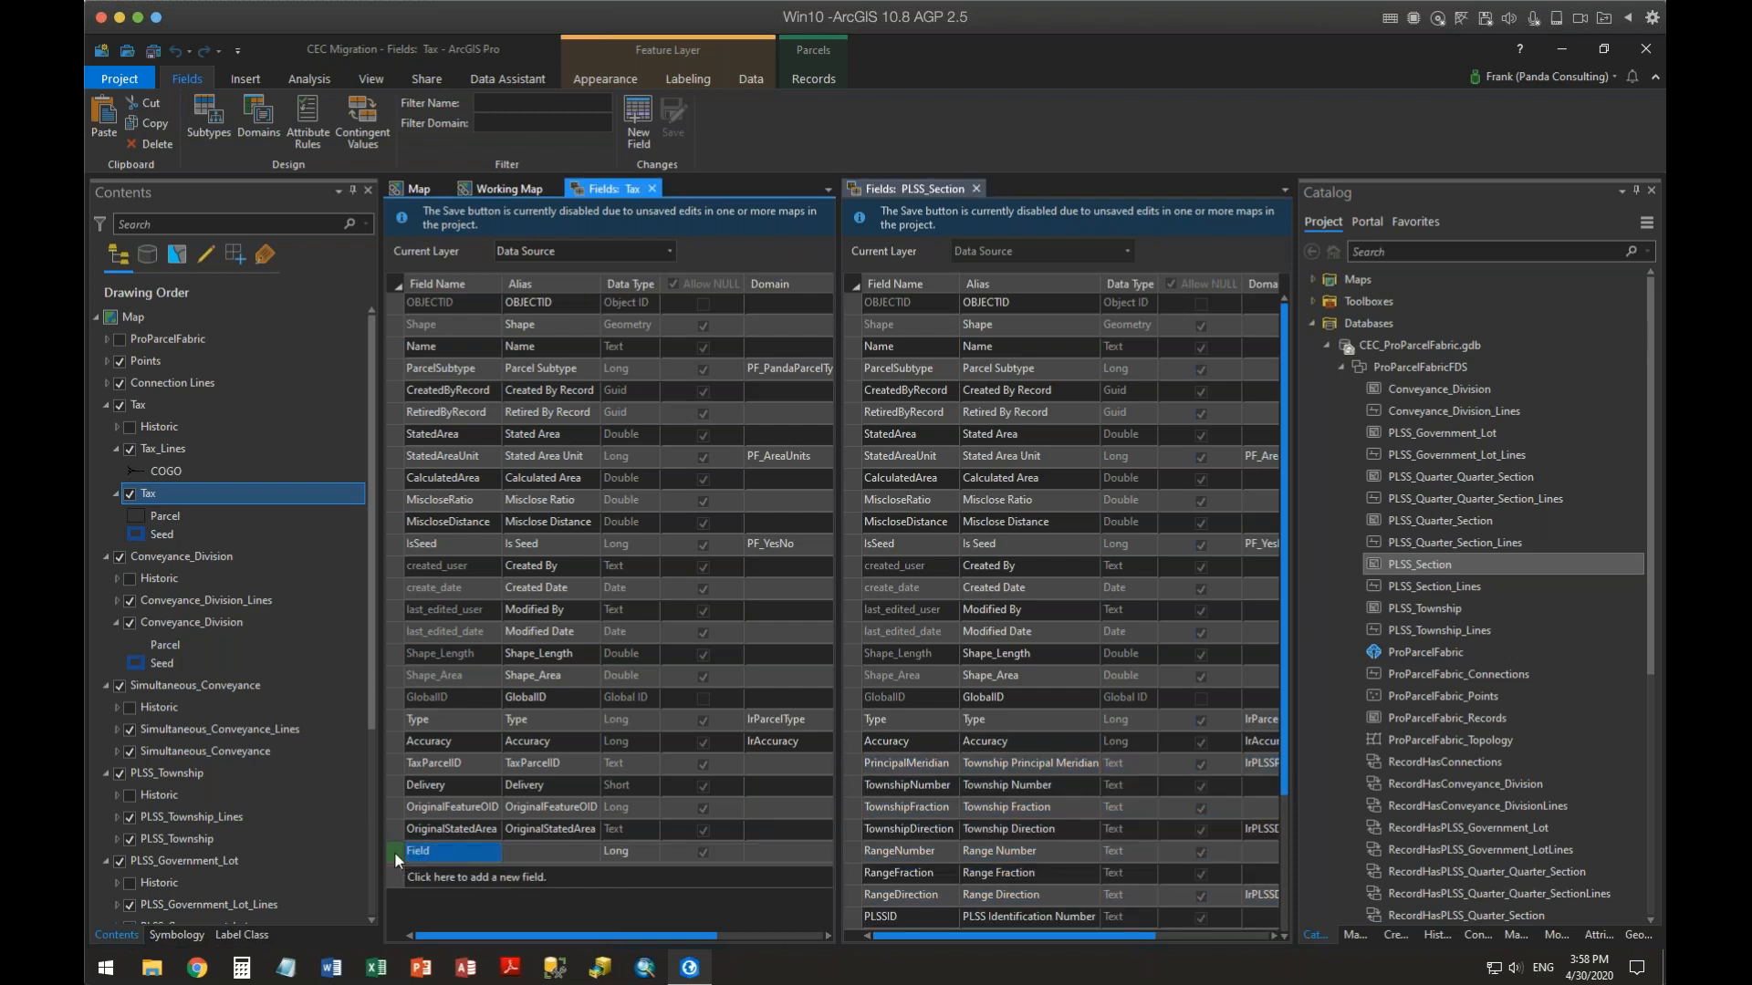
right_click(394, 851)
left_click(464, 777)
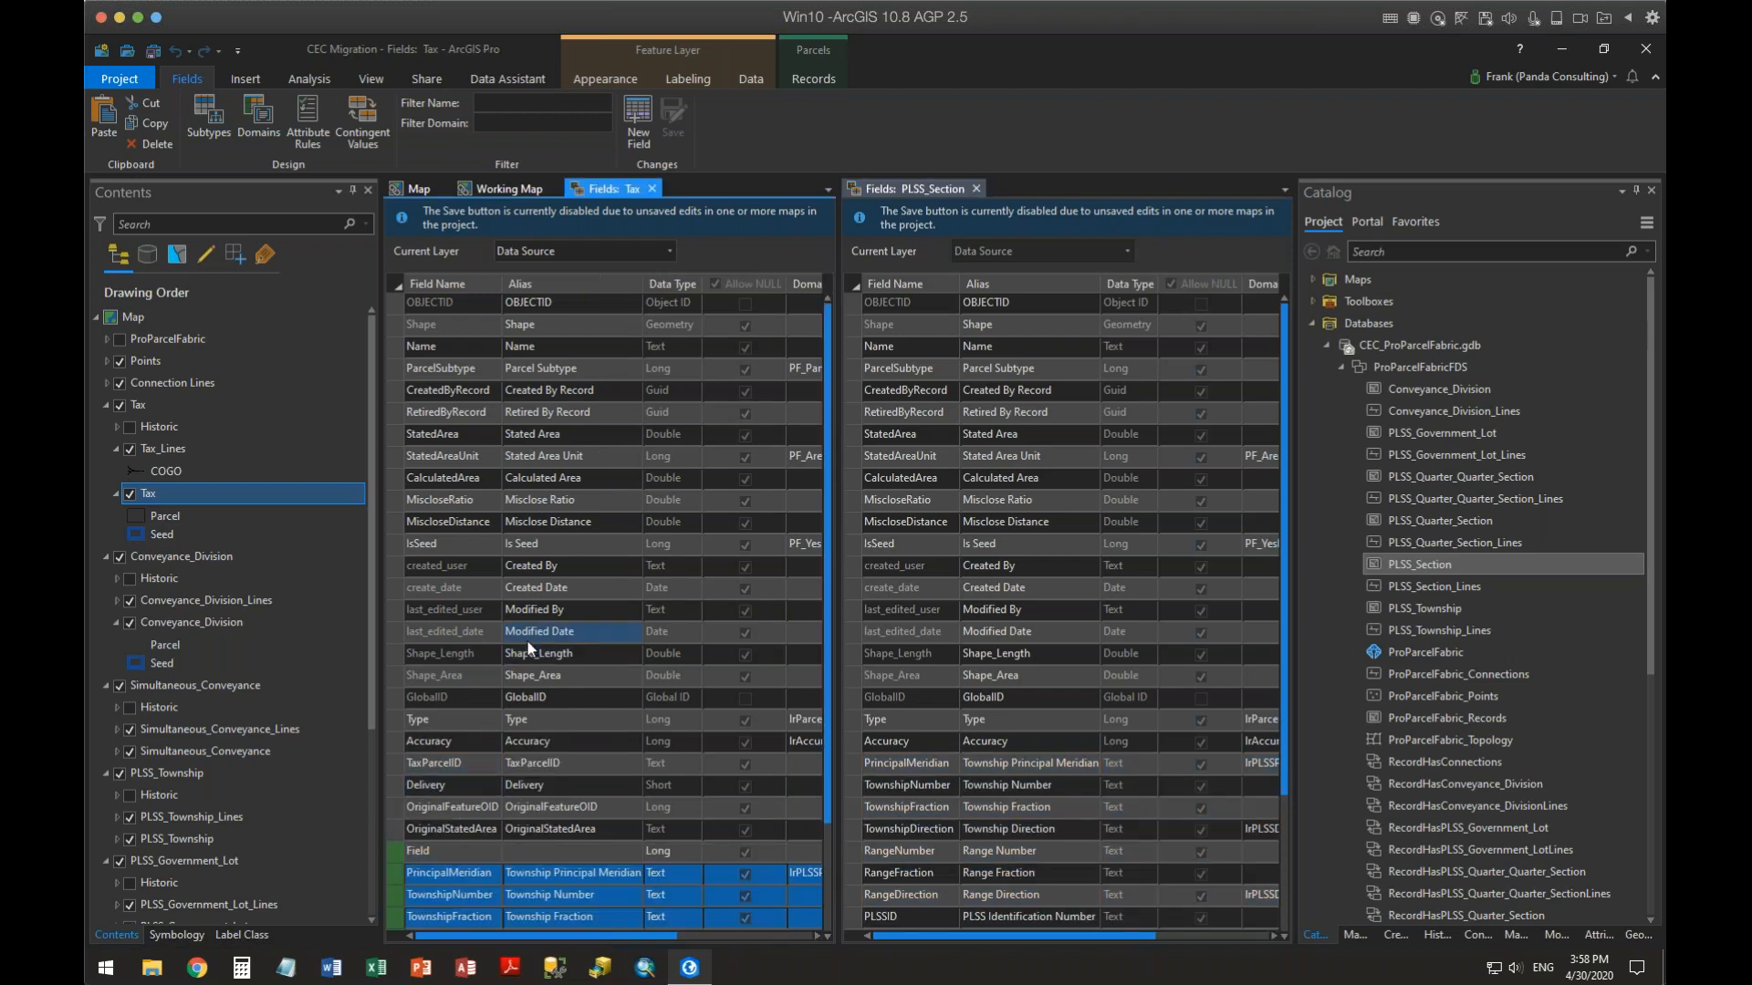
scroll(580, 529, "down", 3)
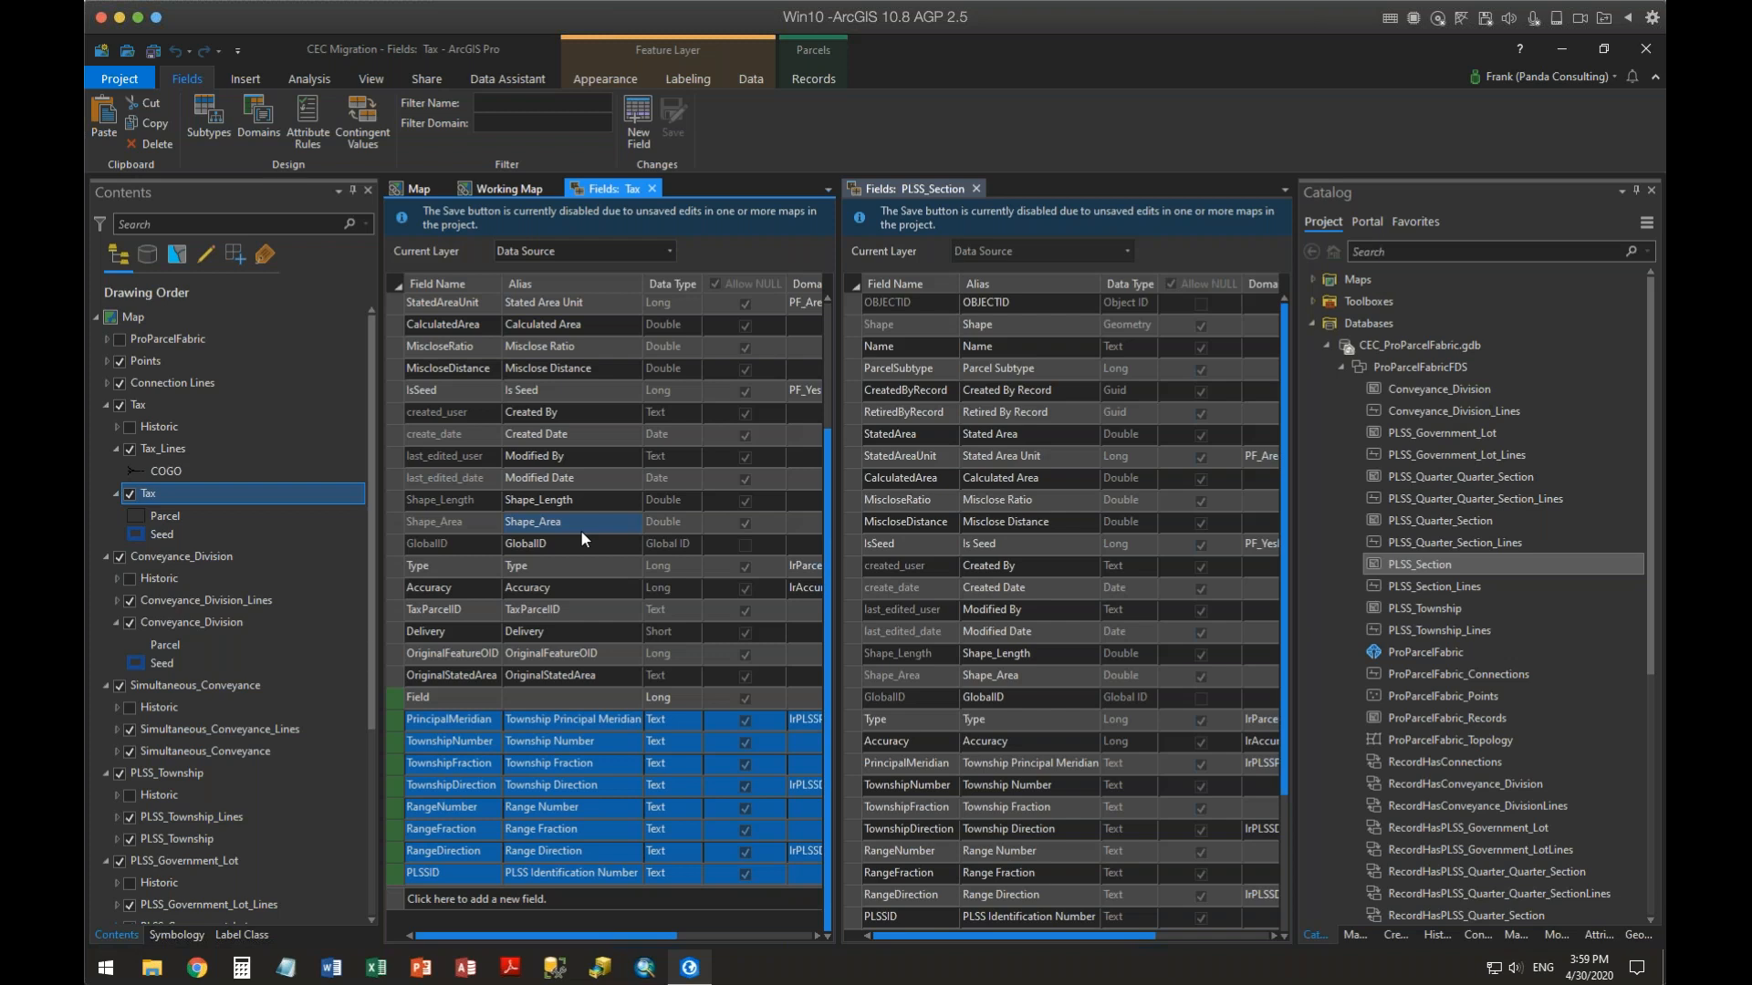
Copy the Type field from PLSS_Section and paste it at the end of the Tax data source's field list
right_click(852, 717)
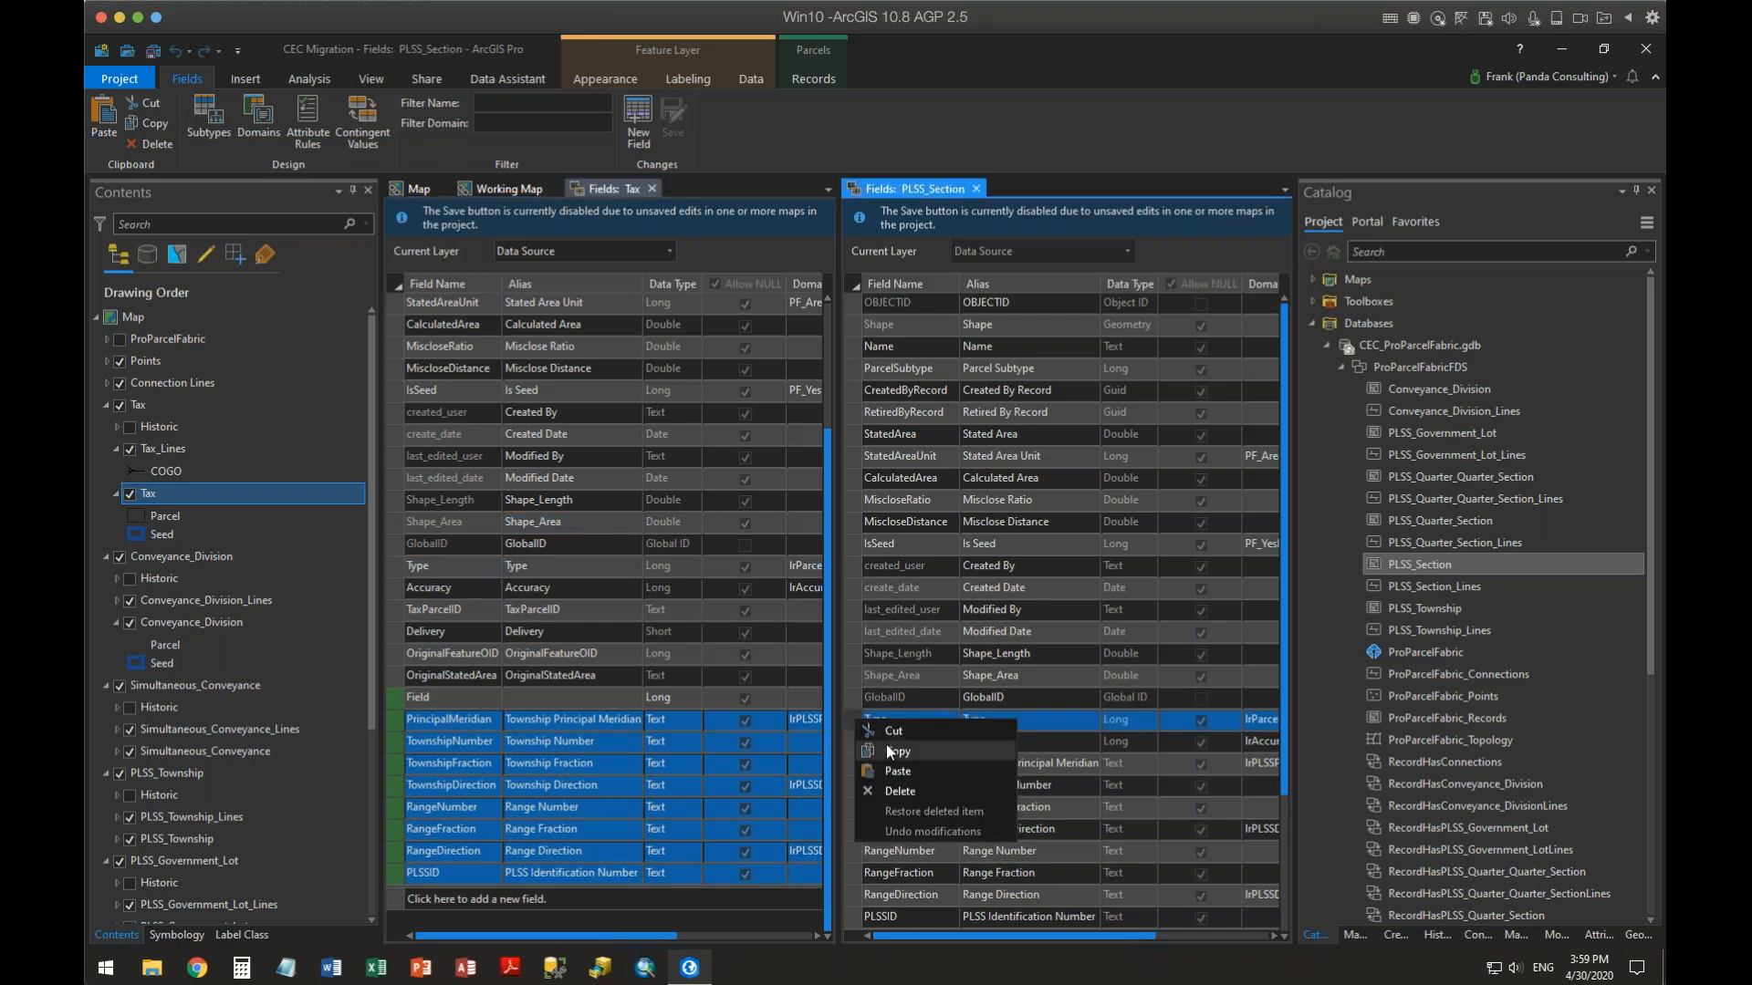
left_click(885, 745)
right_click(396, 901)
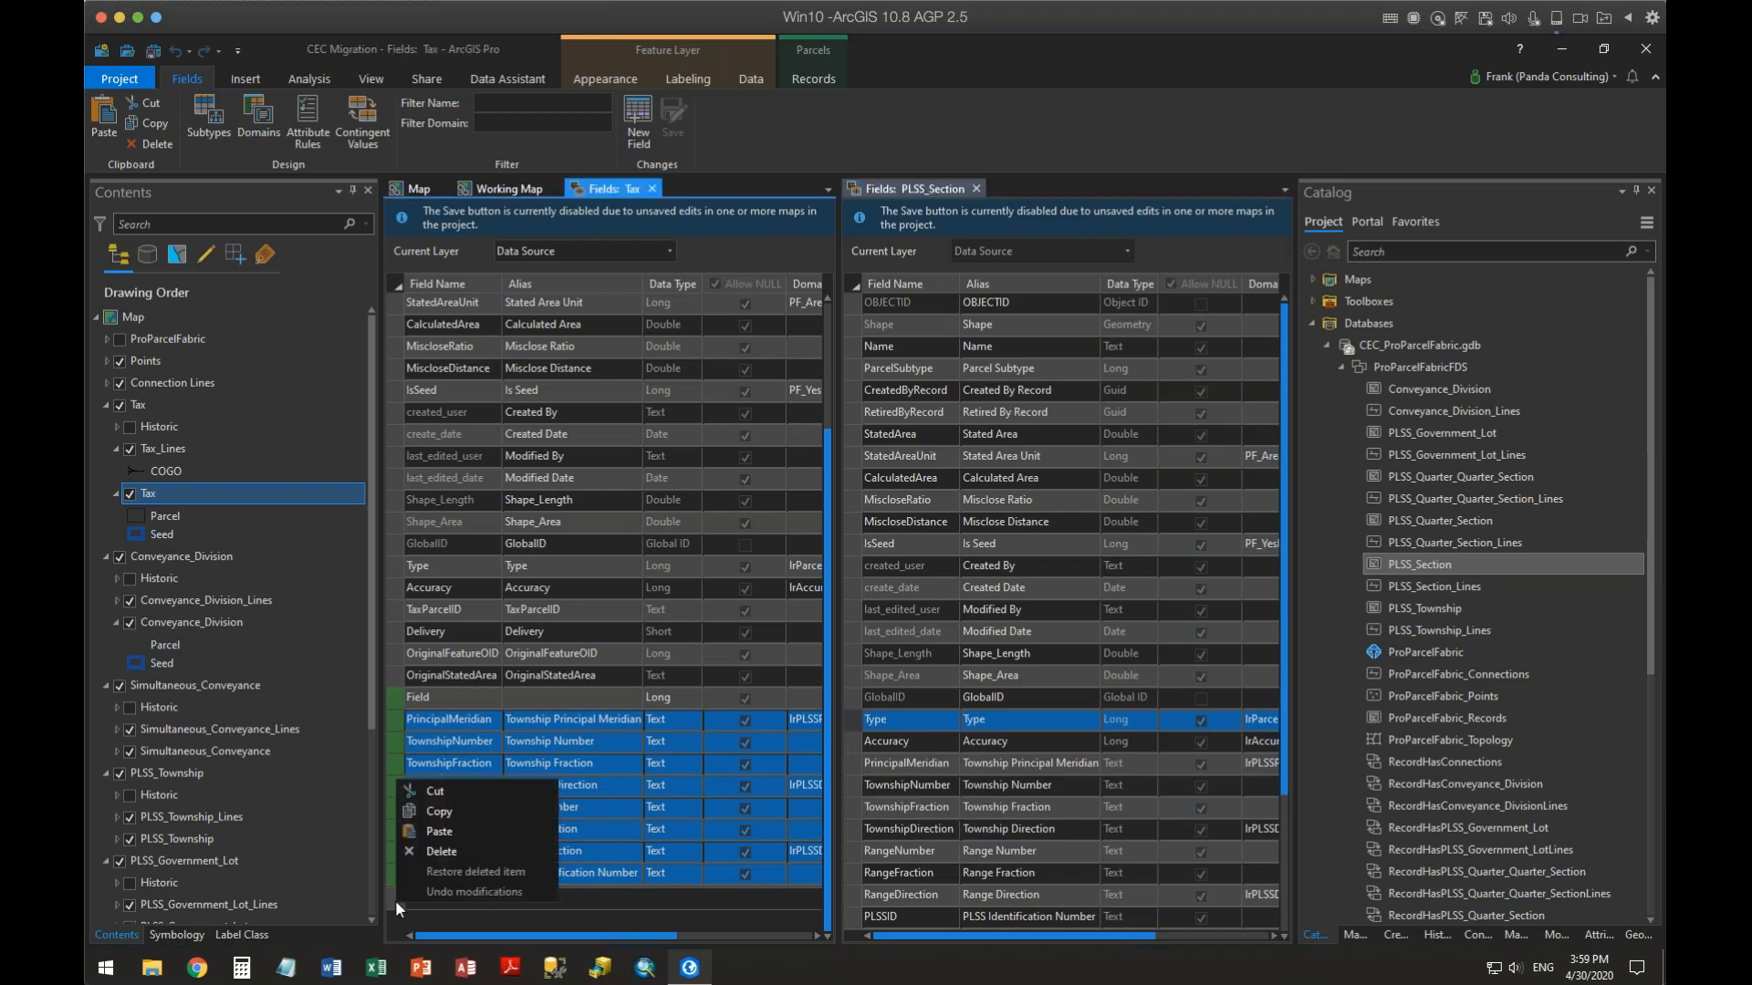
left_click(424, 828)
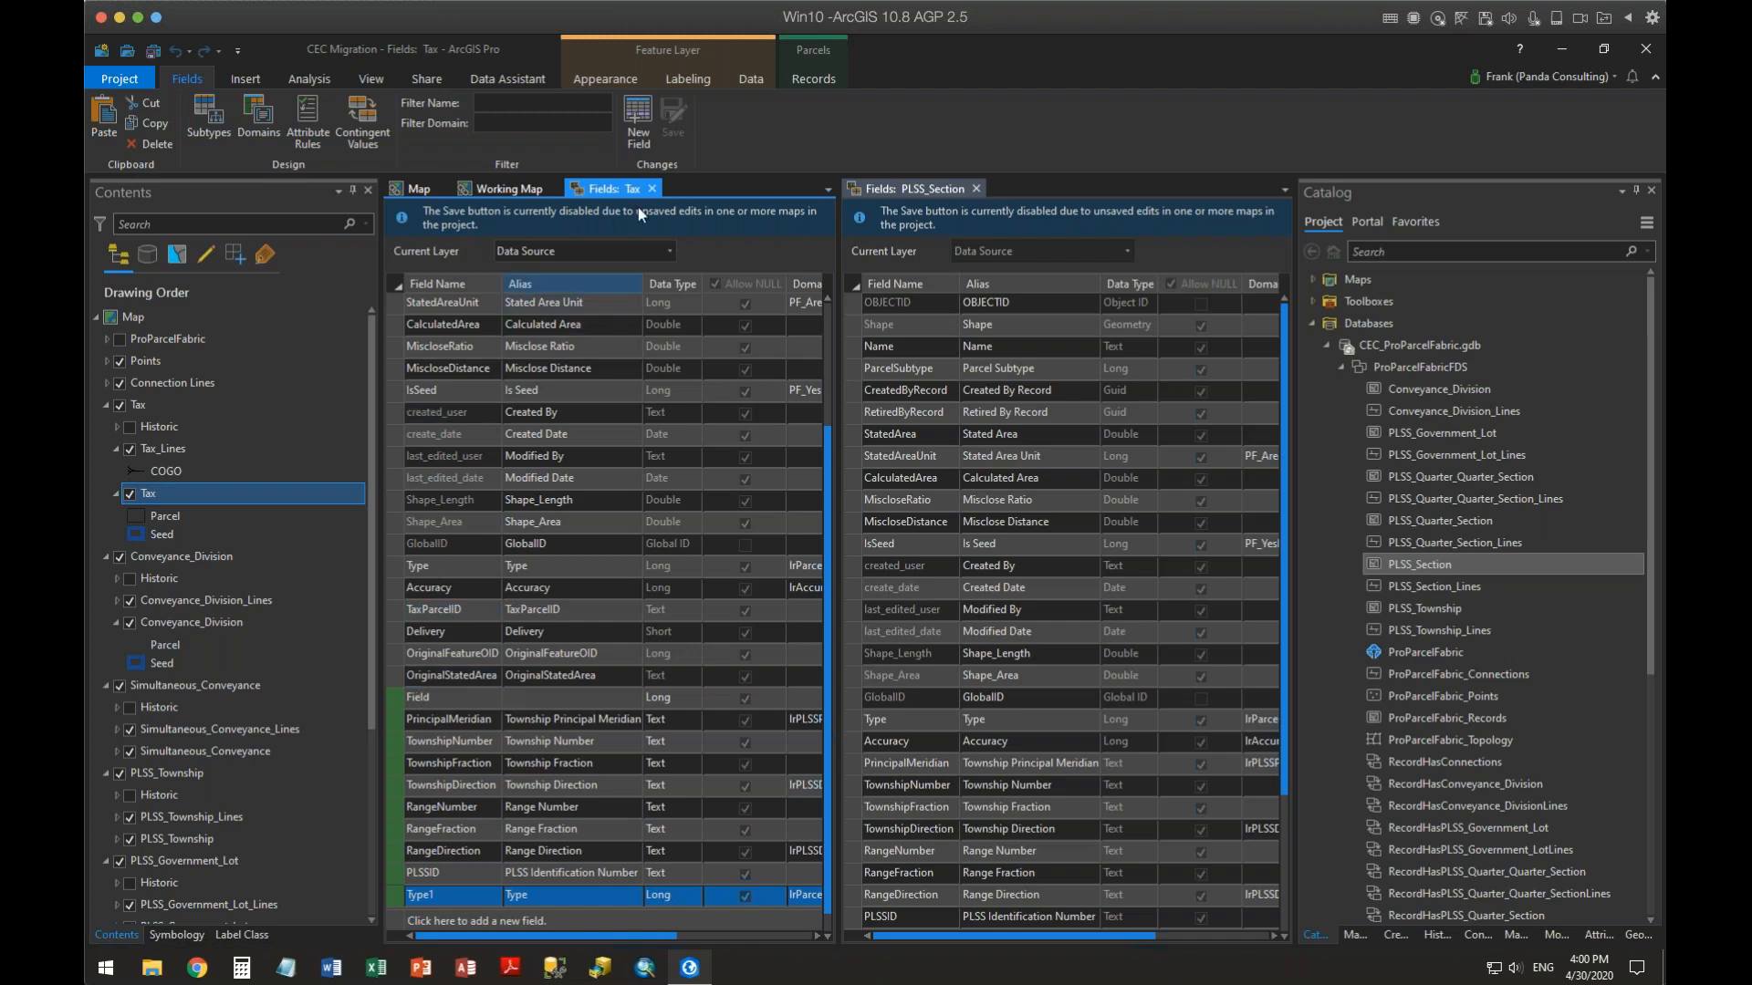
Close the PLSS_Section and Tax fields views, declining to save the unsaved field changes
left_click(976, 188)
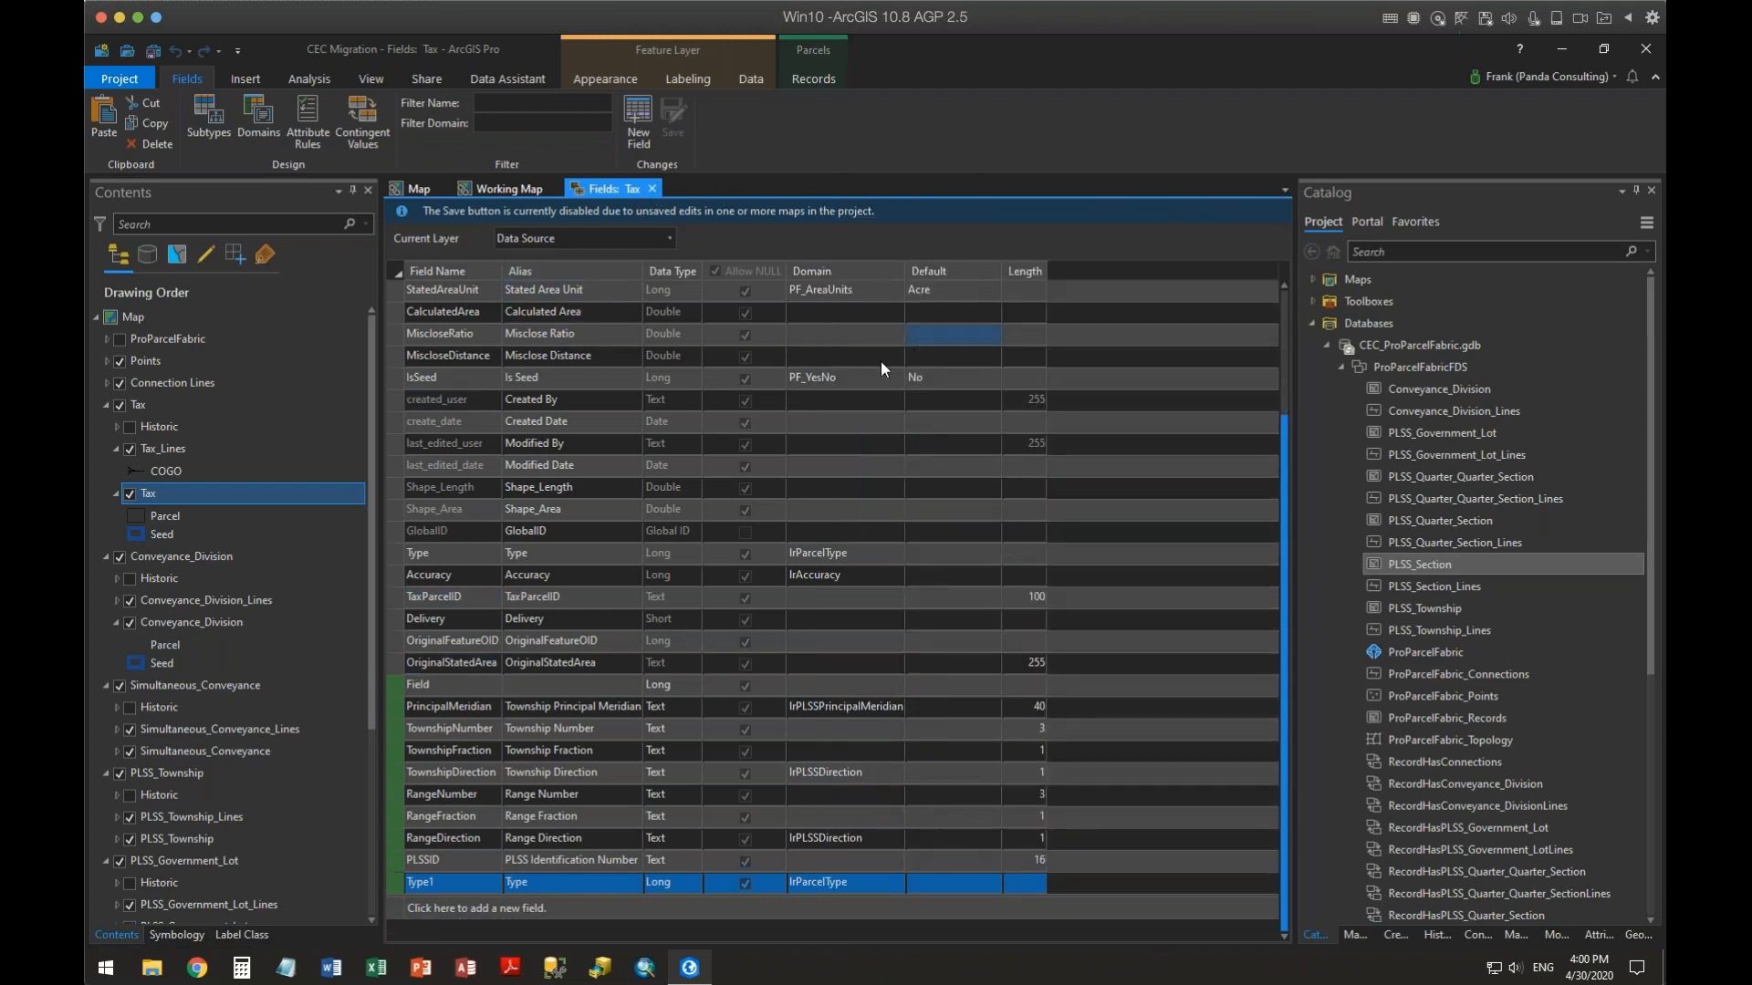
left_click(654, 188)
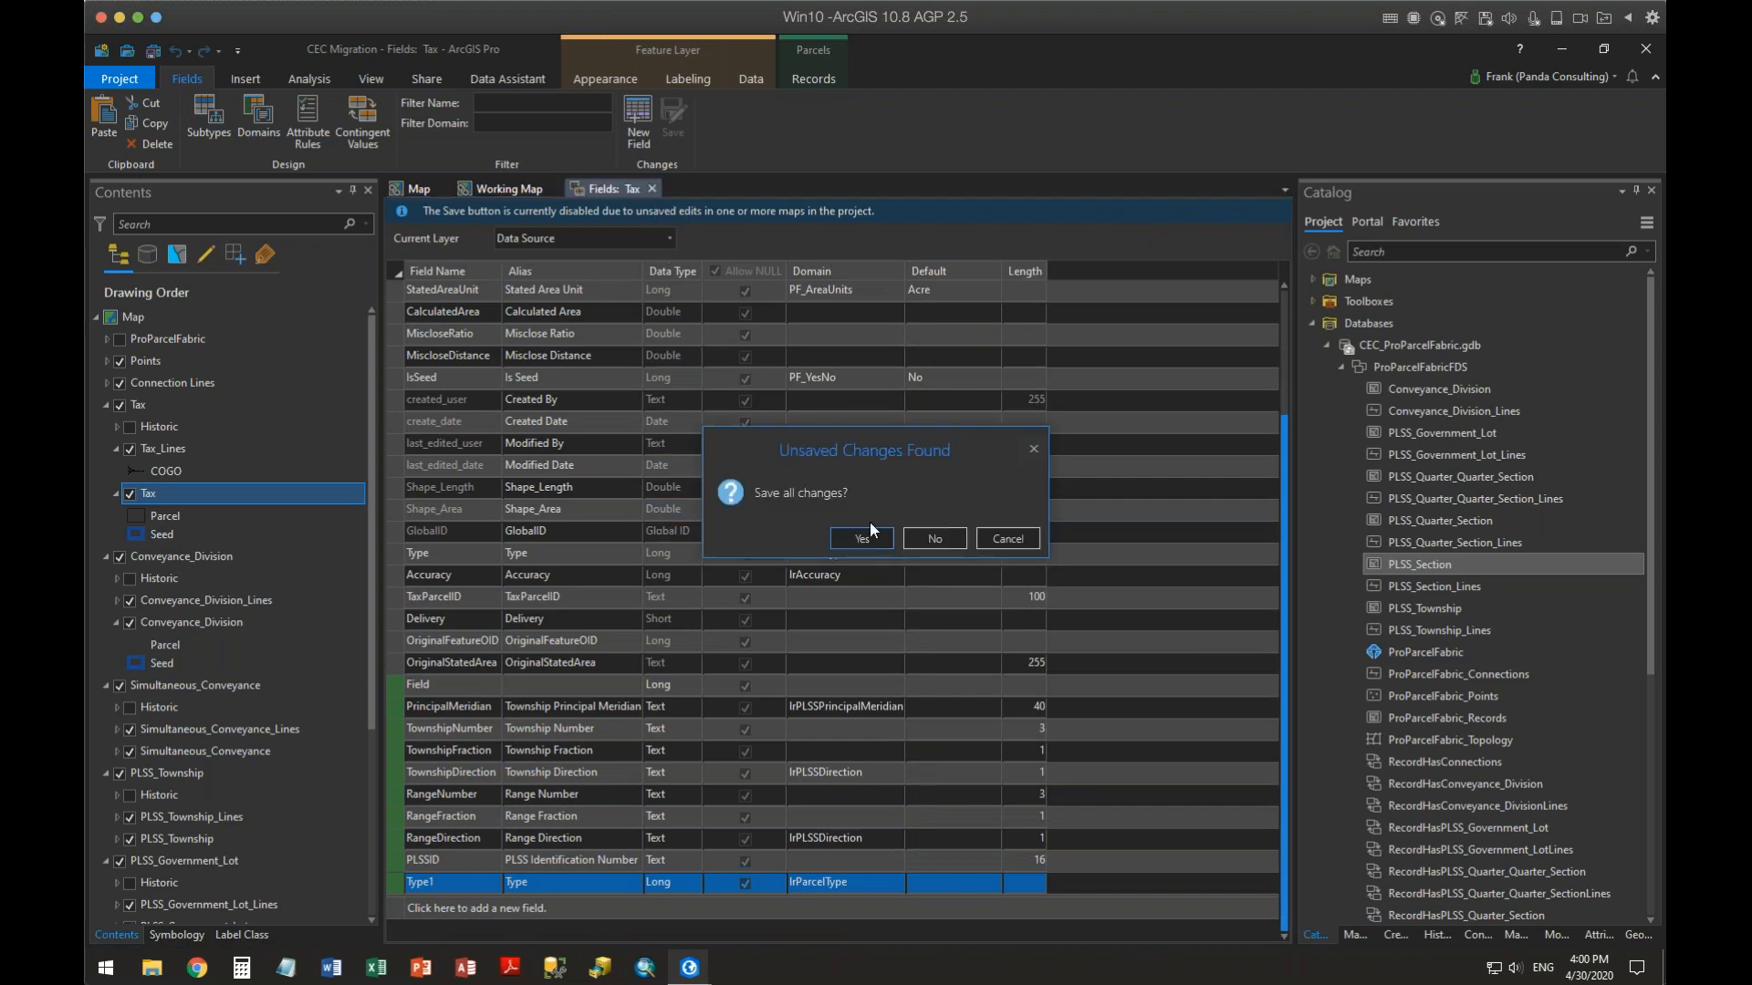
left_click(923, 540)
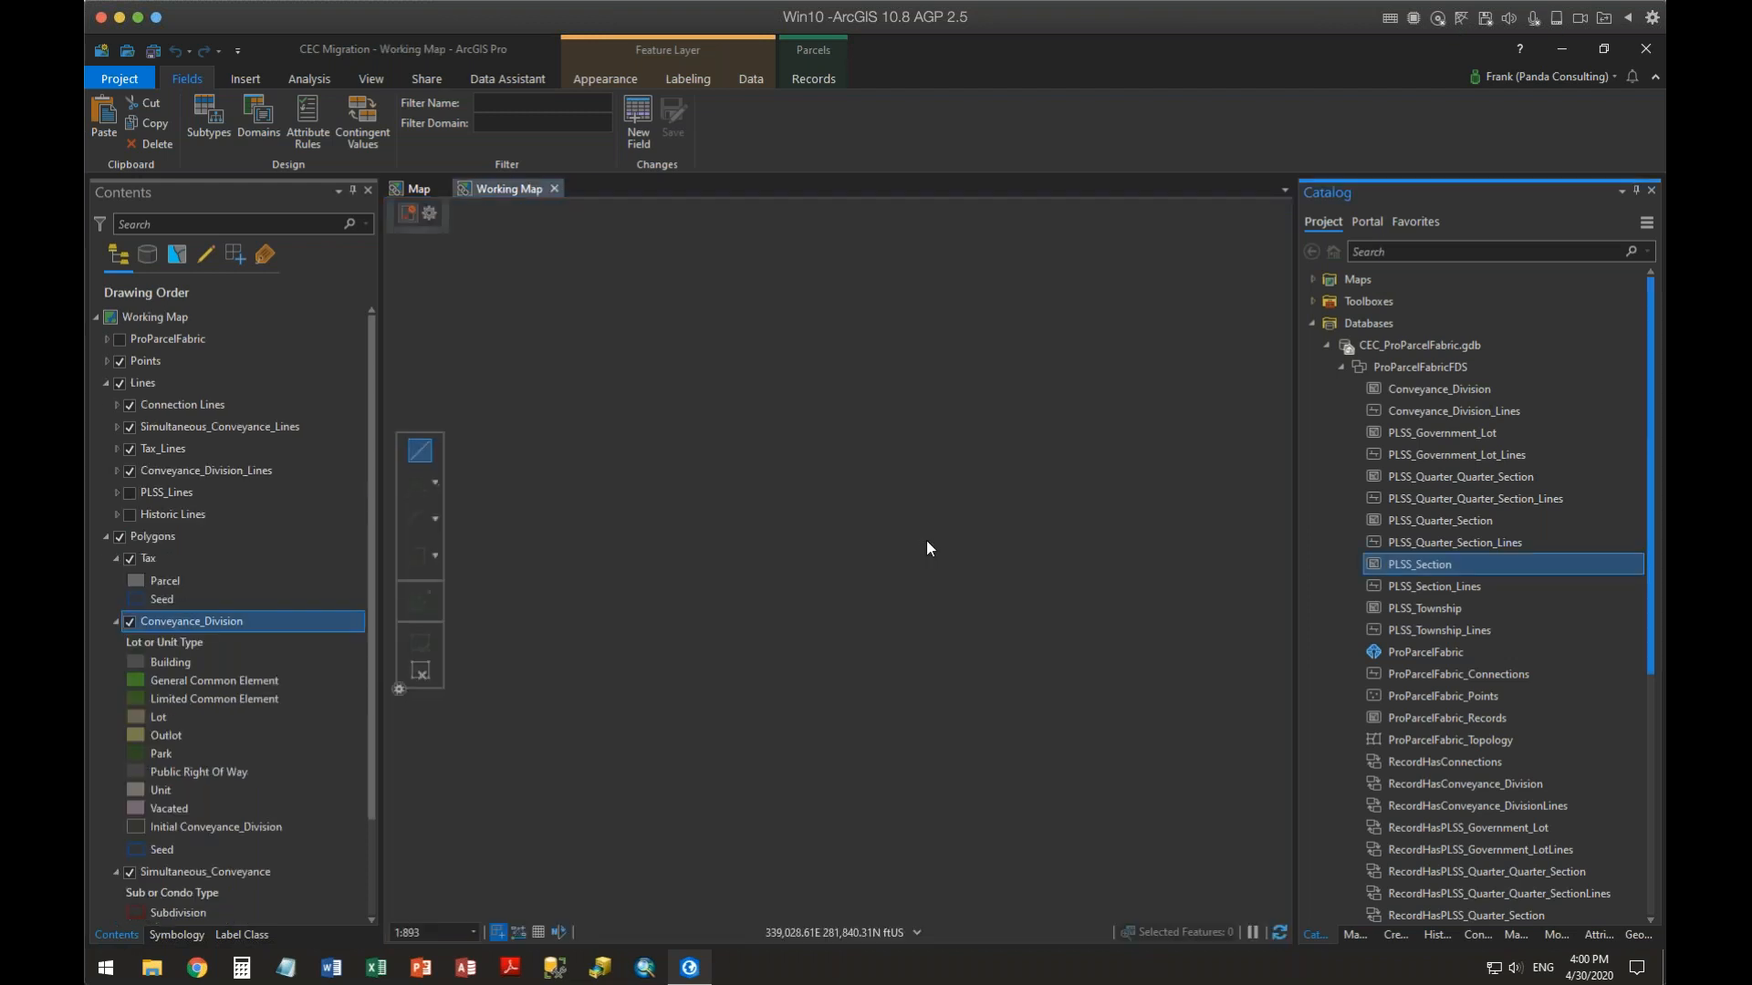
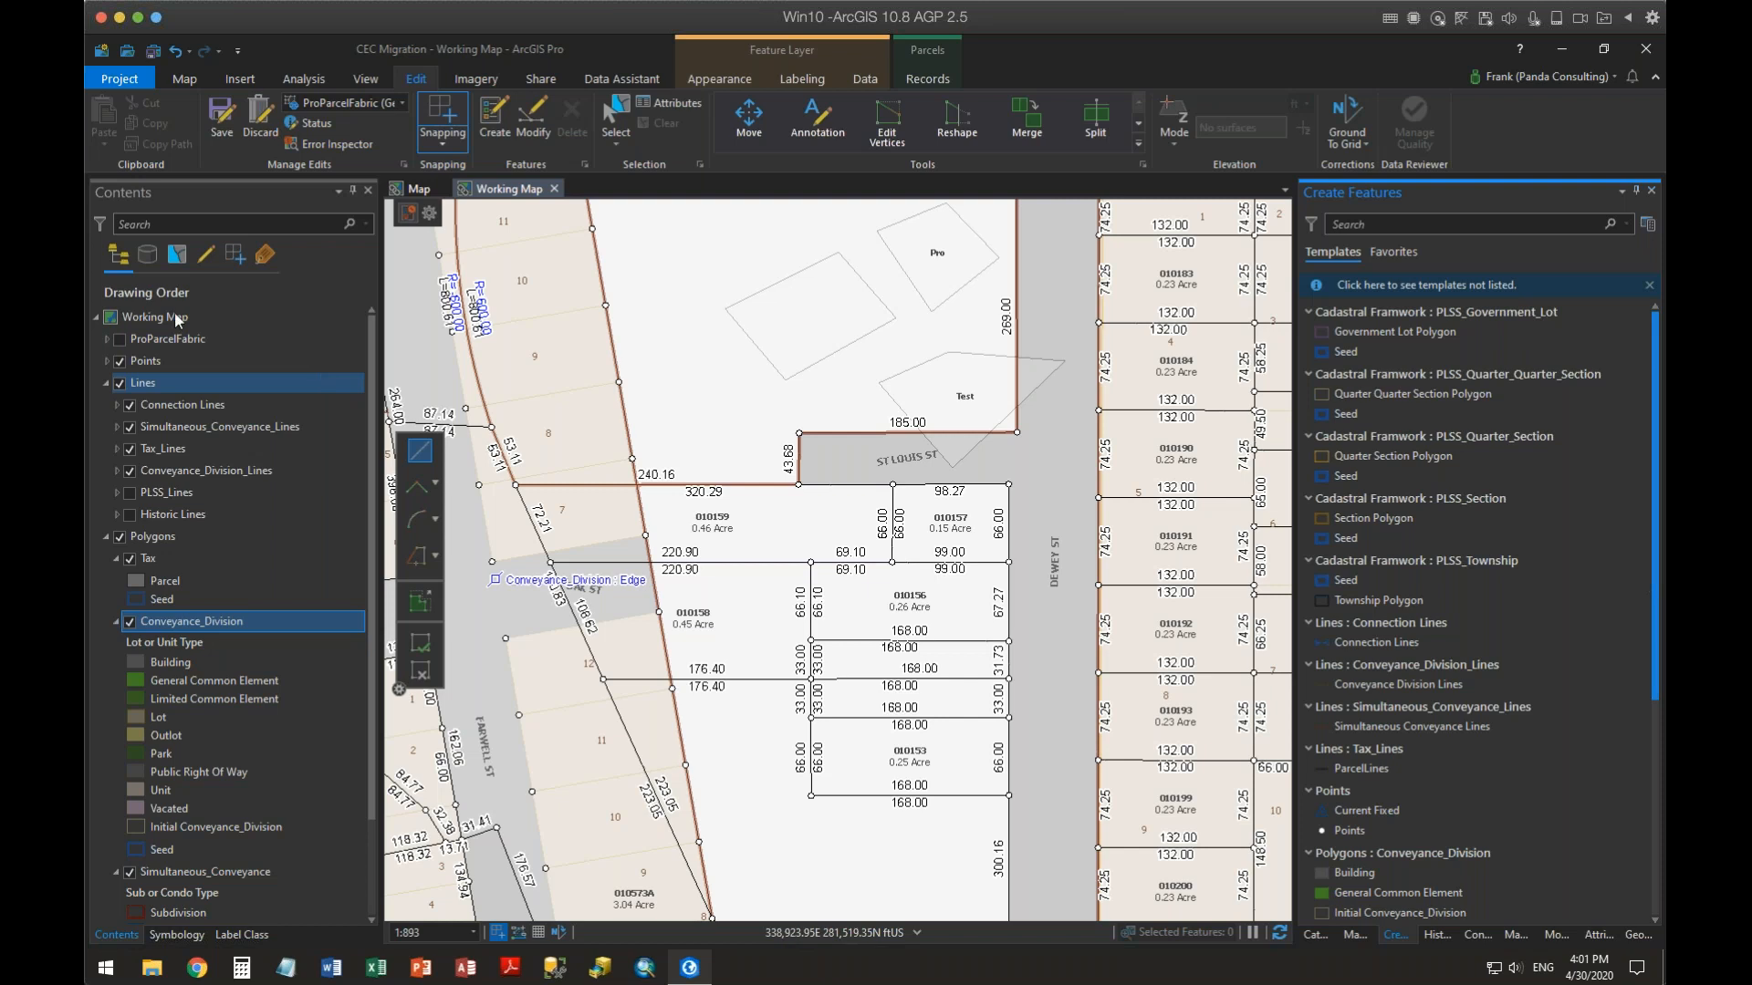
right_click(155, 562)
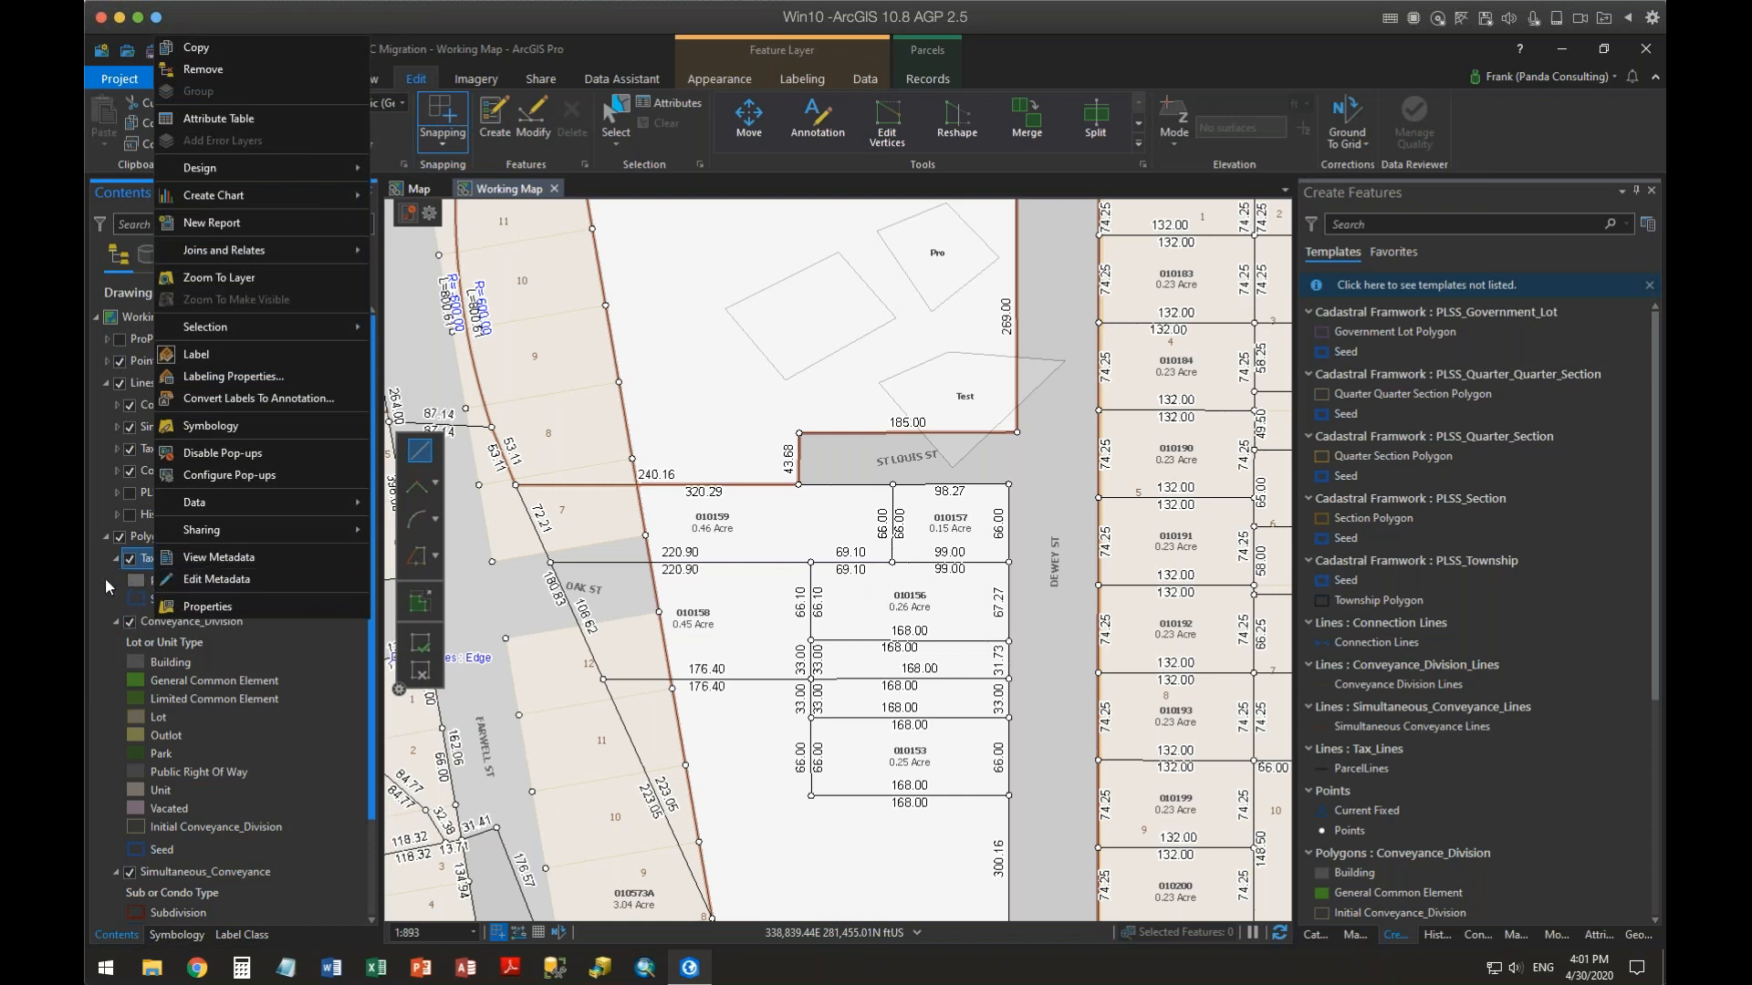
left_click(96, 676)
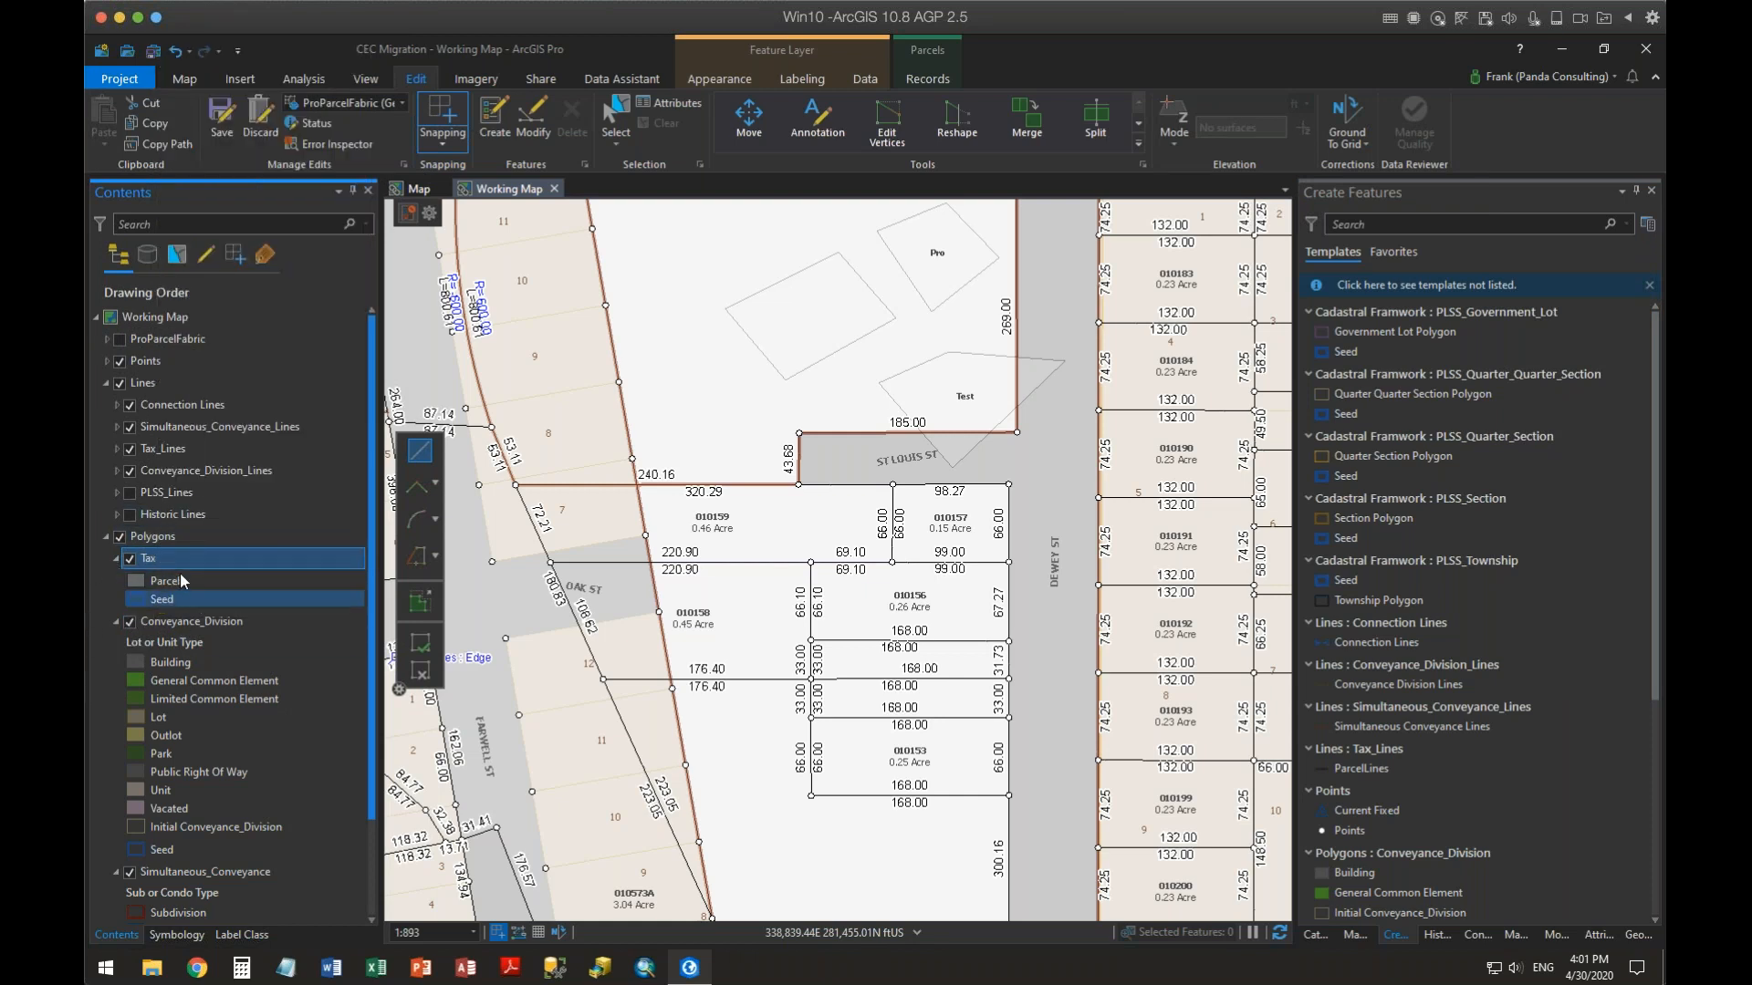
Review the Direction and Distance number formats in the Tax_Lines fields view of Working Map, closing the view afterwards
right_click(161, 448)
mouse_move(235, 497)
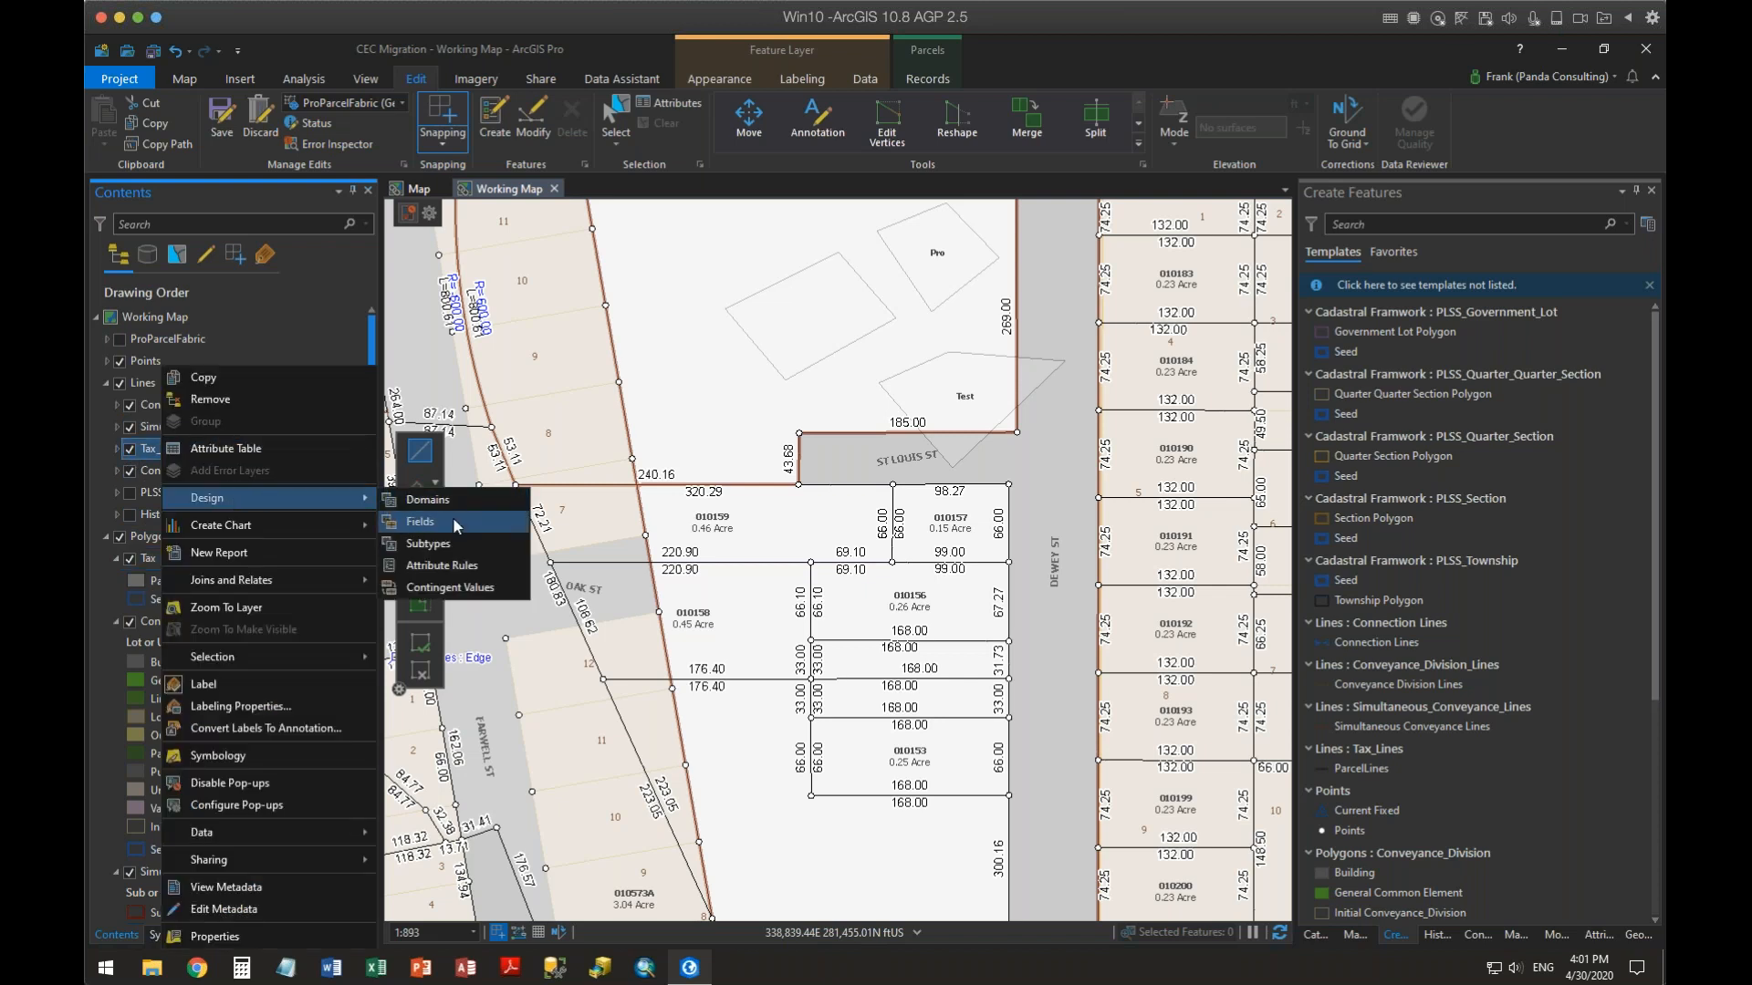
left_click(454, 521)
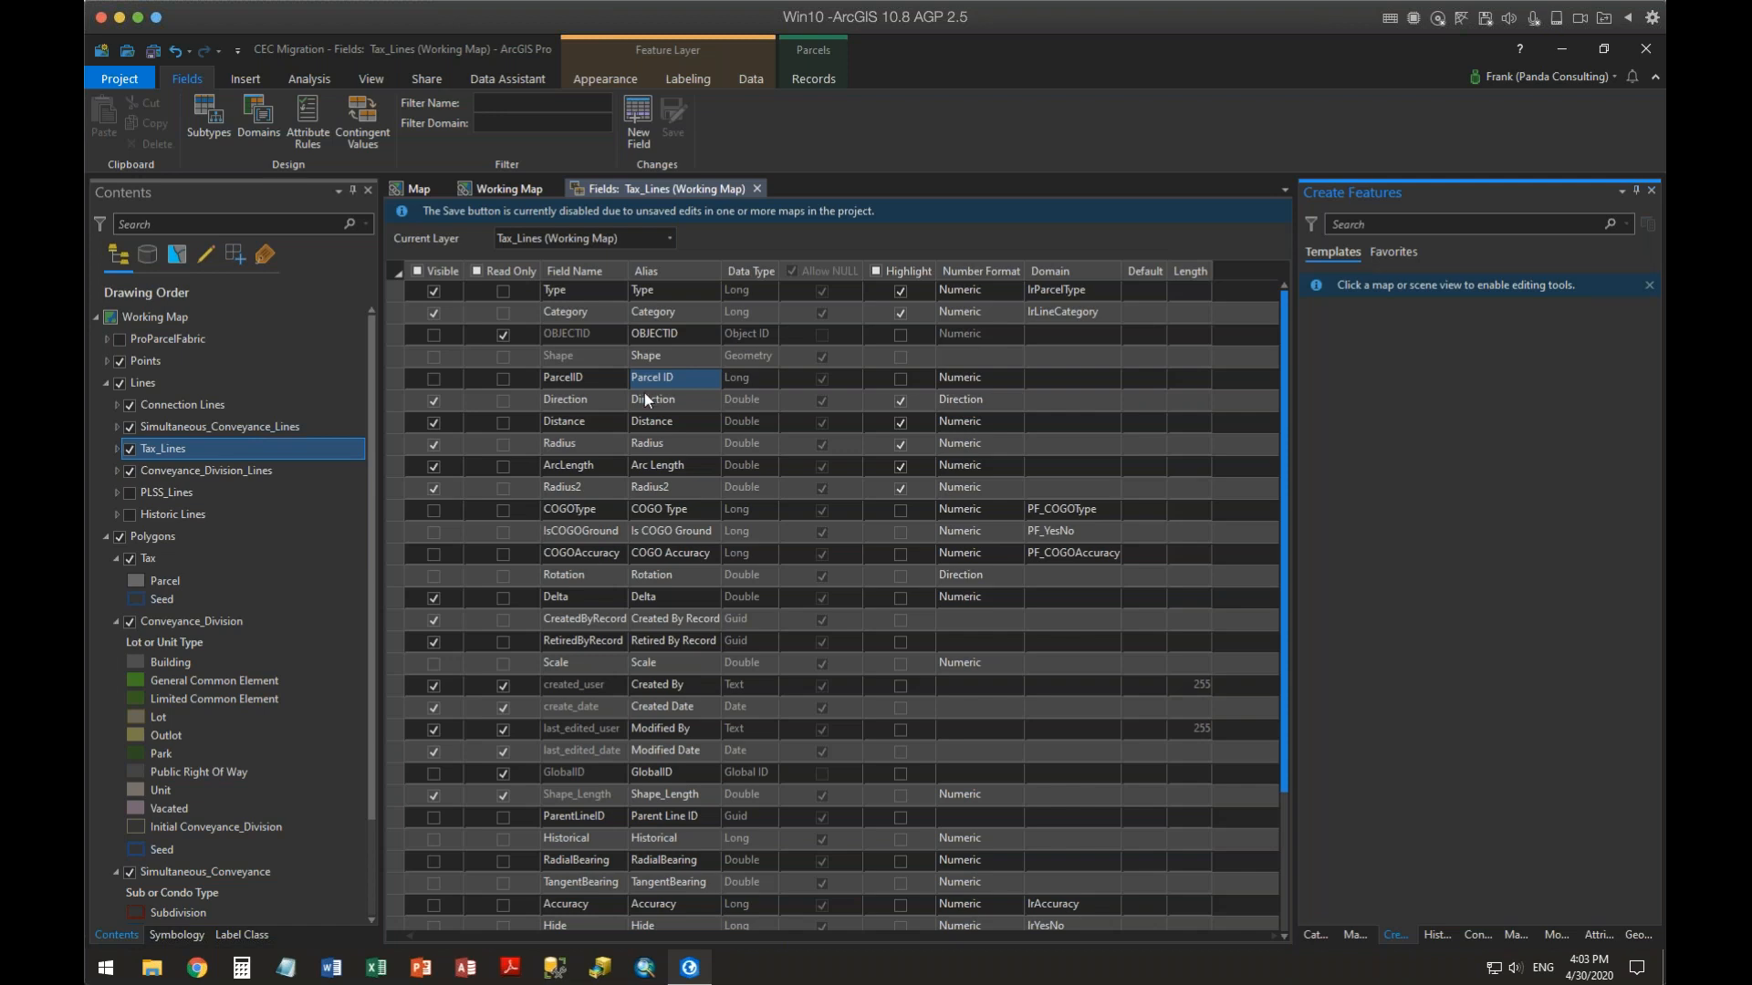
left_click(487, 400)
left_click(998, 401)
left_click(1017, 403)
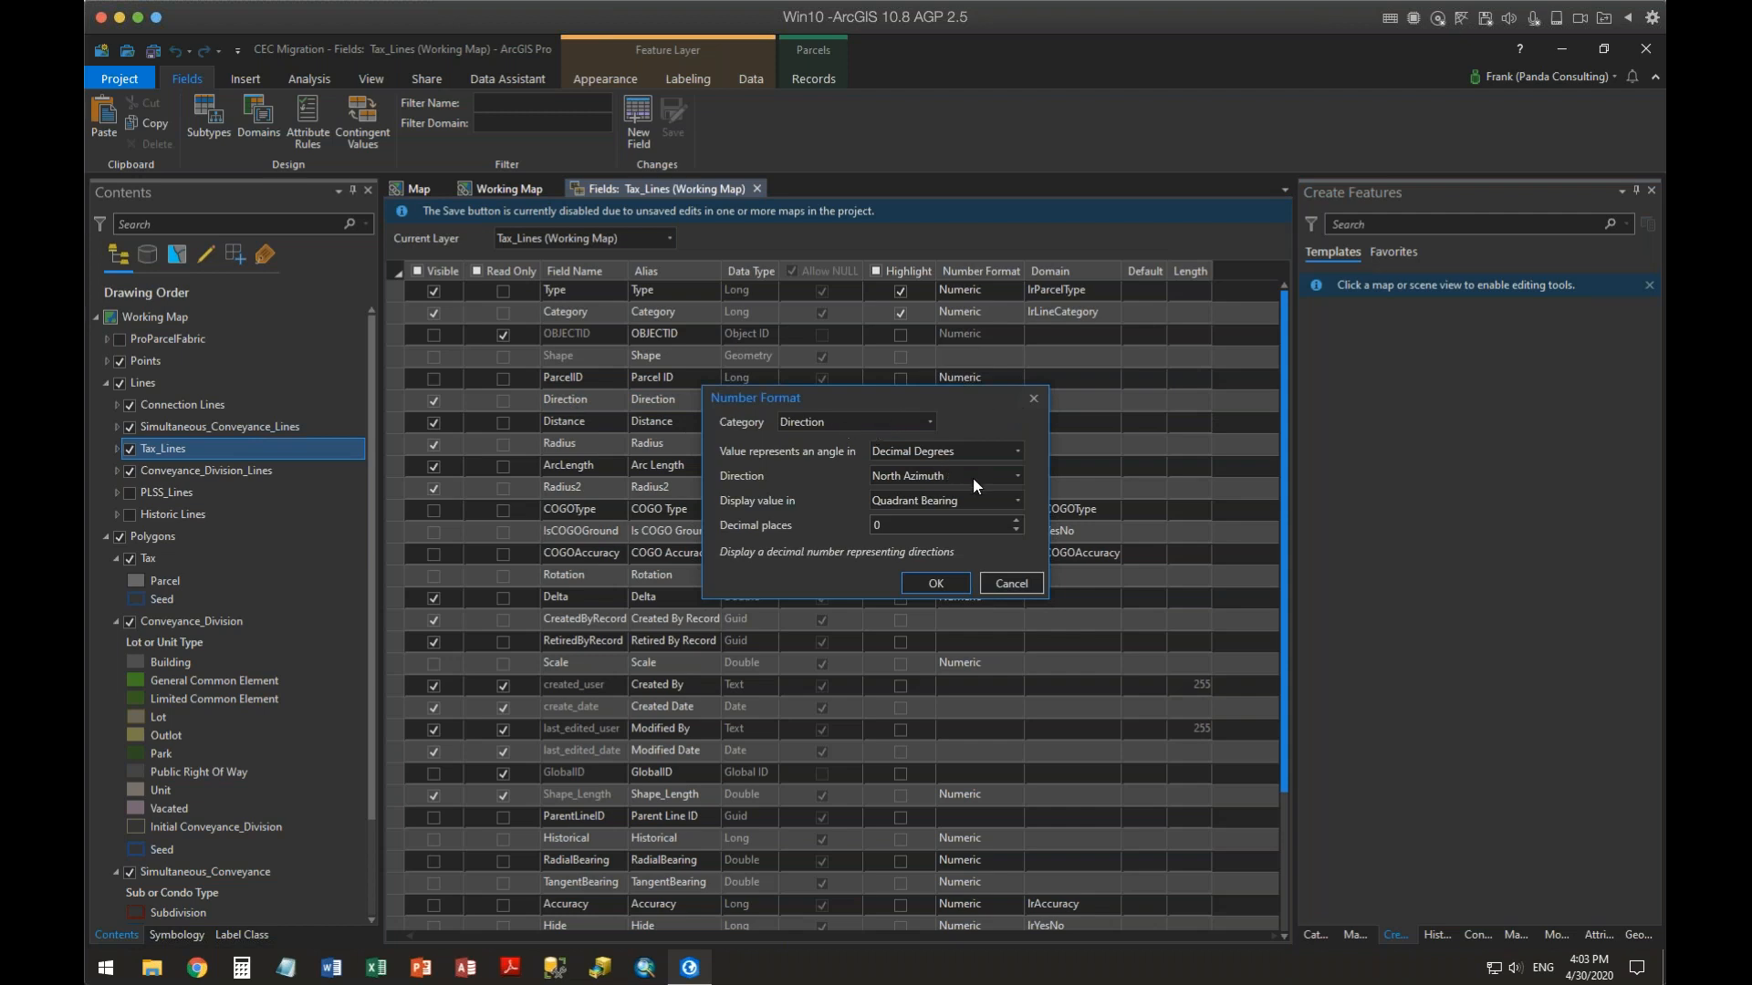
left_click(1027, 584)
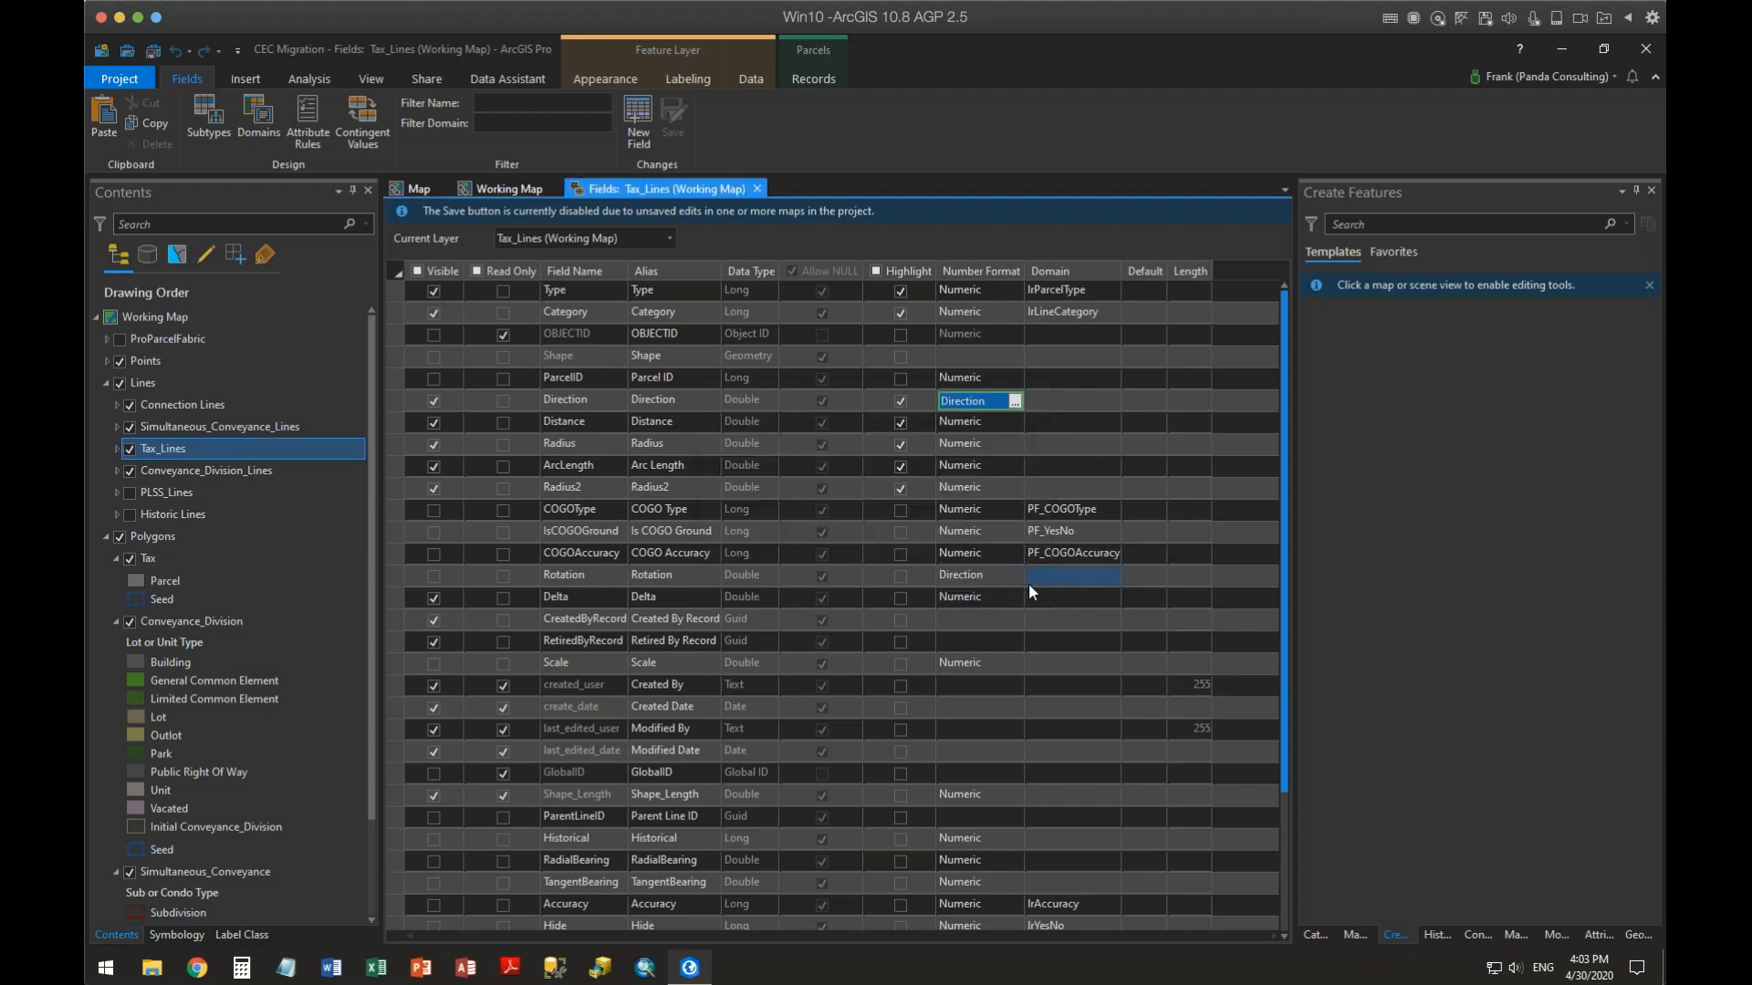
left_click(1004, 422)
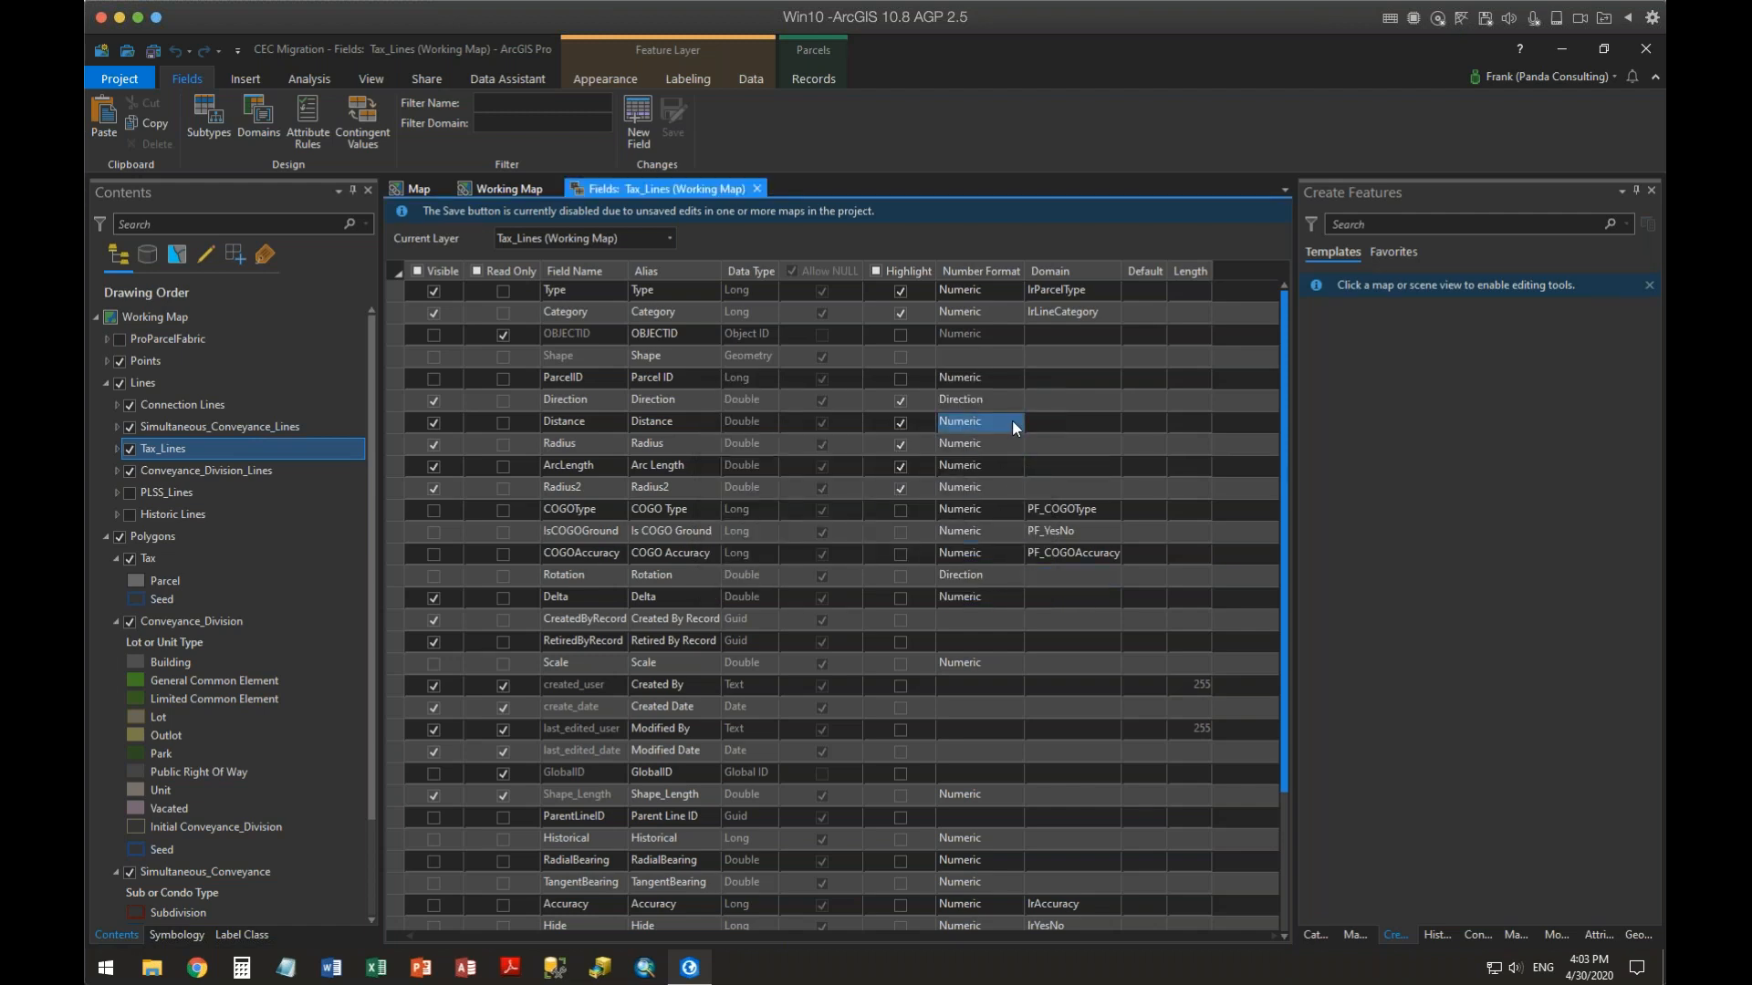
left_click(1012, 422)
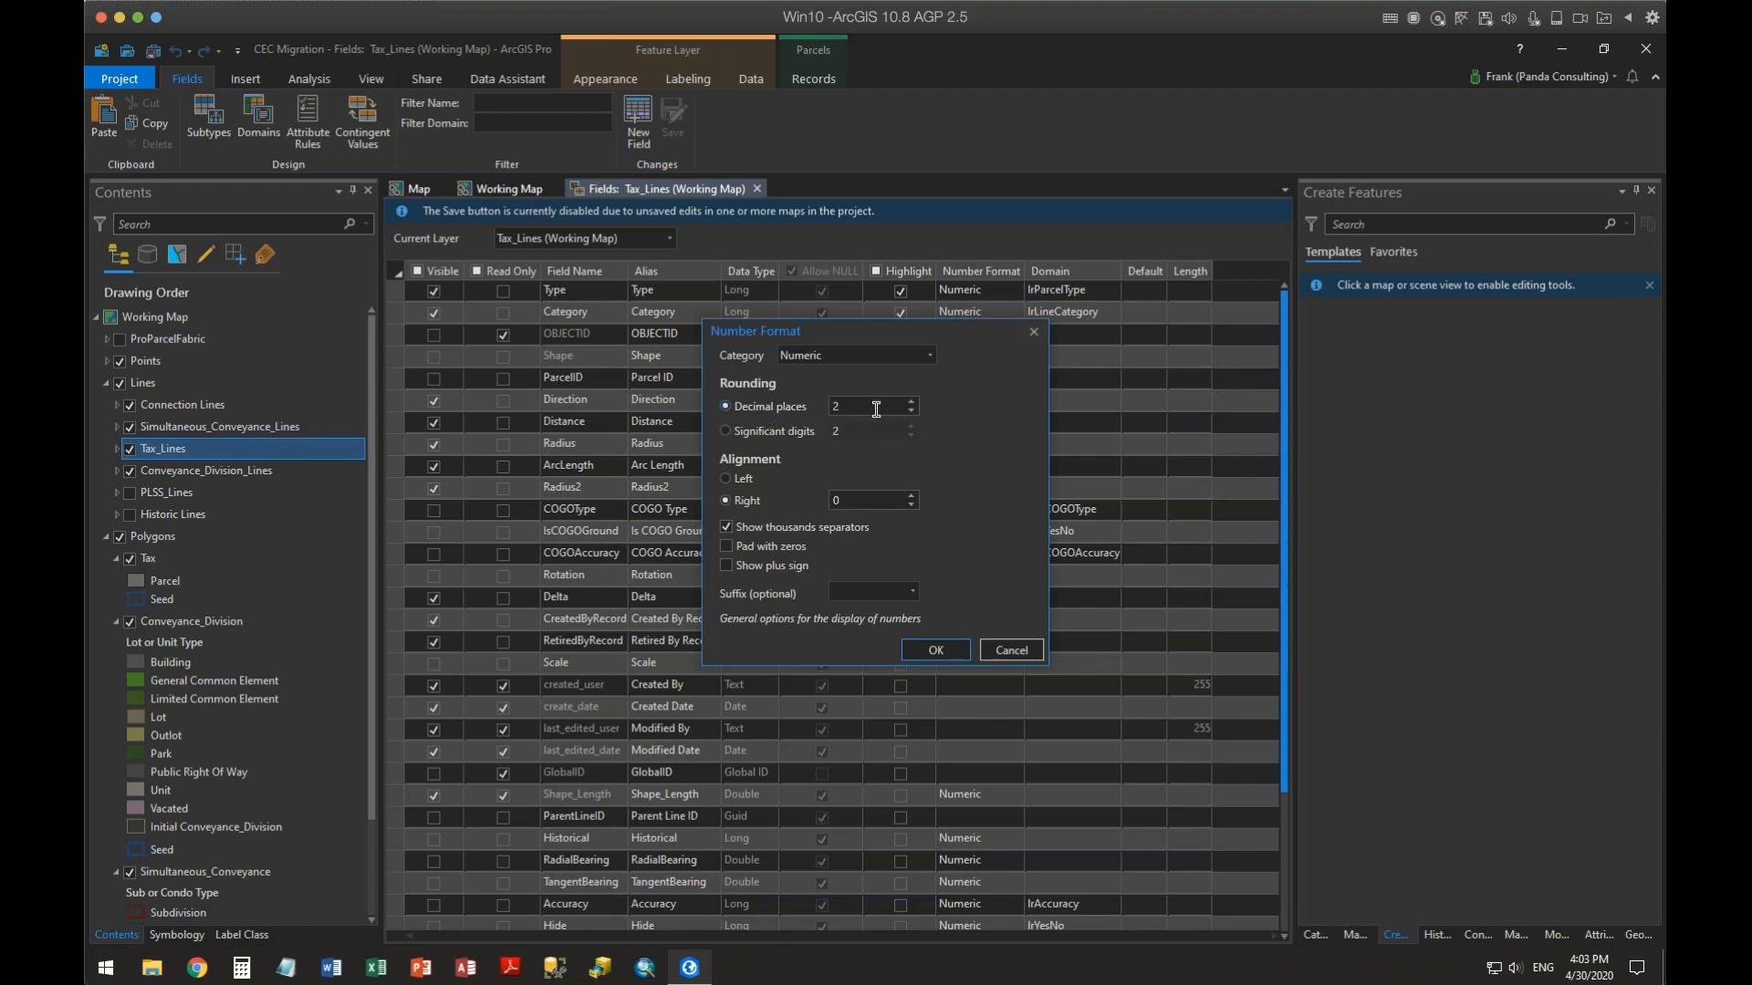
left_click(1020, 646)
left_click(756, 189)
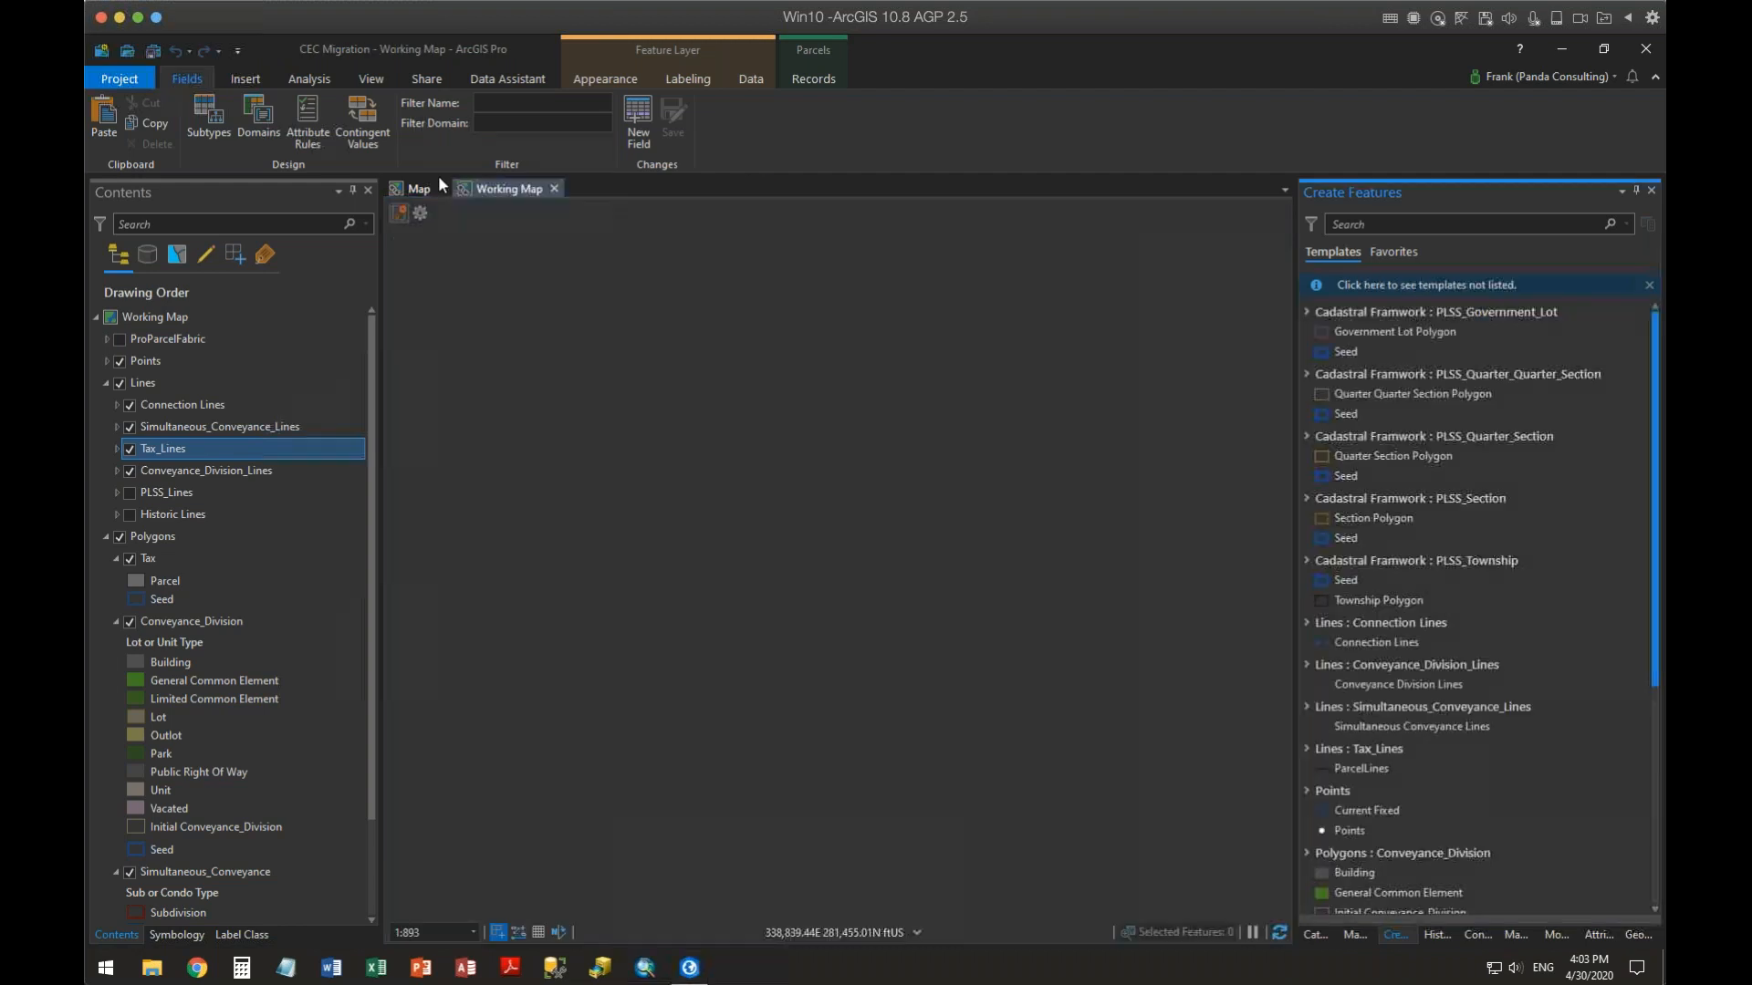
Open the Tax_Lines fields view in the Map and review the Direction field's number format
left_click(419, 189)
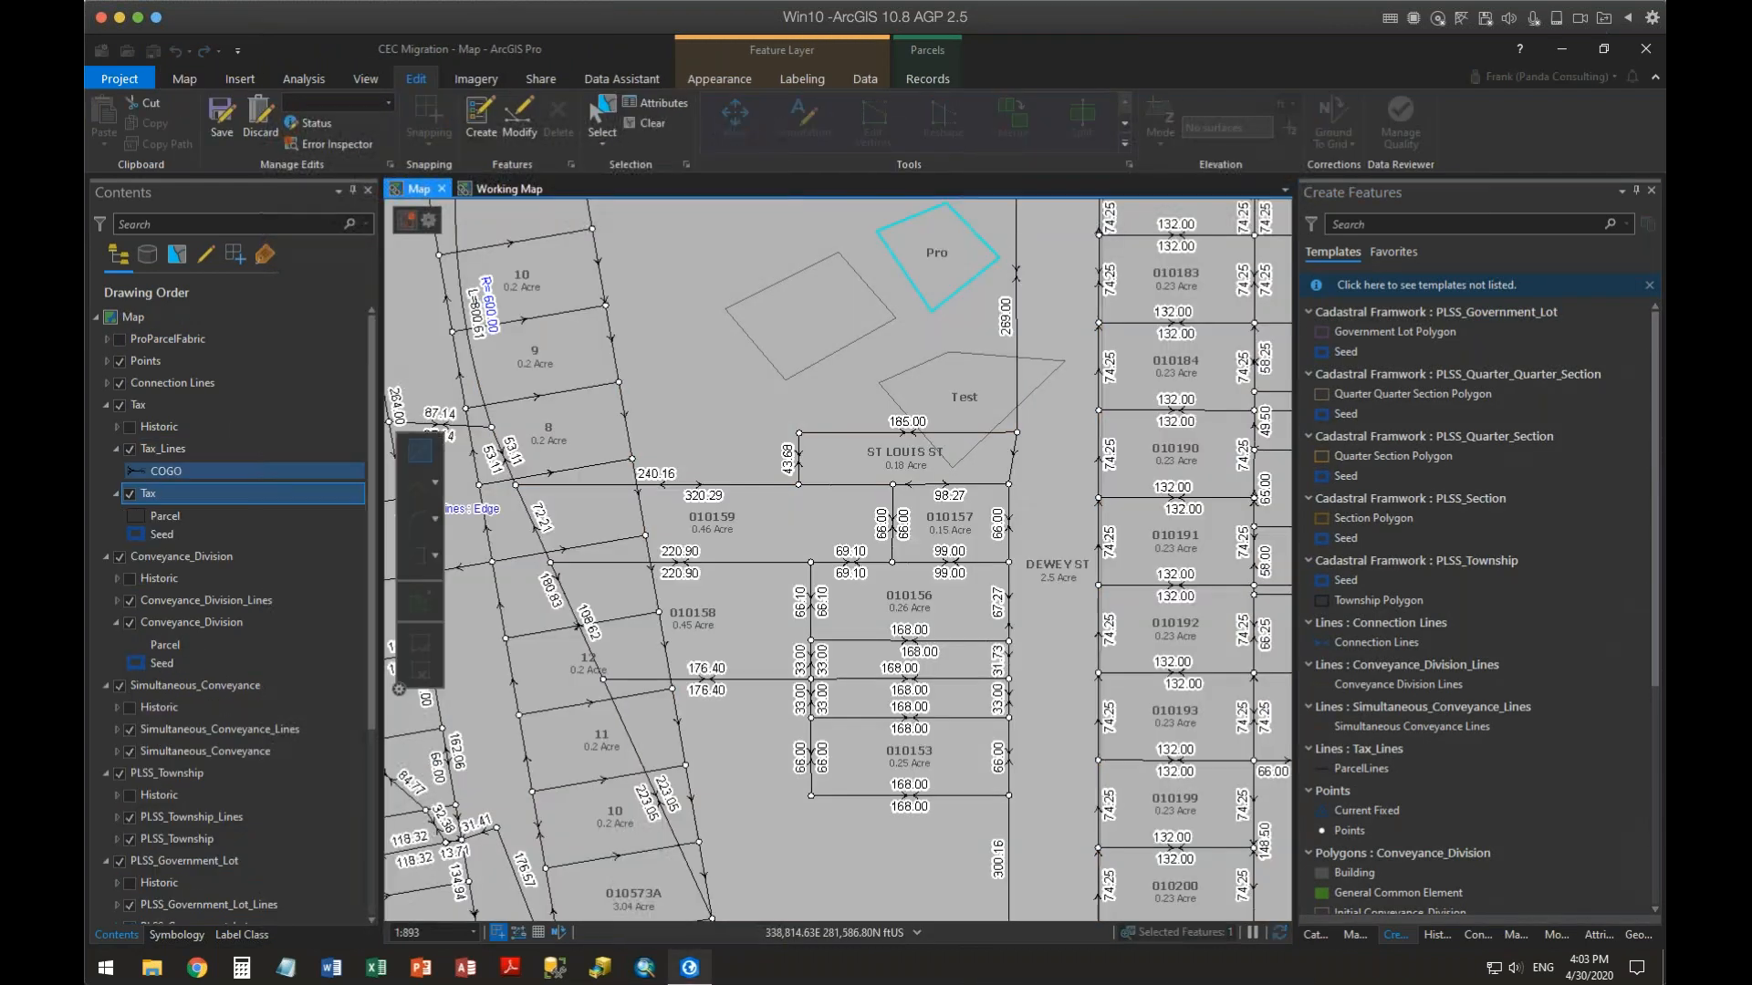
right_click(173, 454)
mouse_move(248, 497)
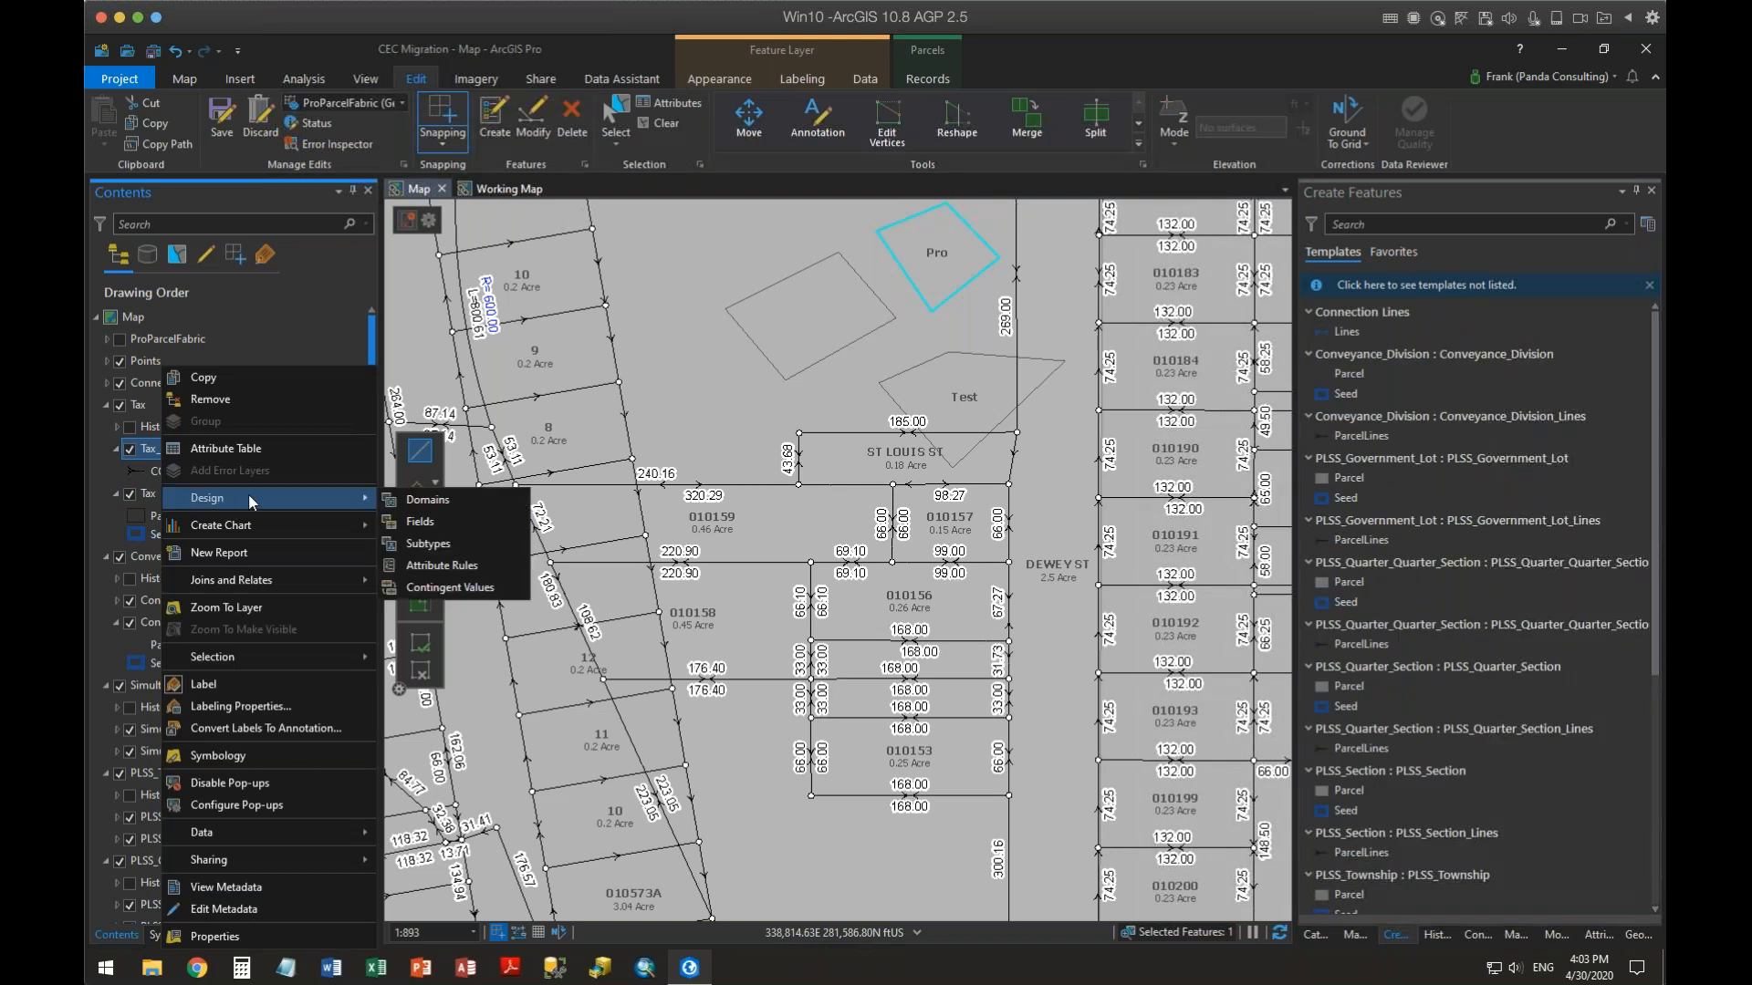
left_click(451, 518)
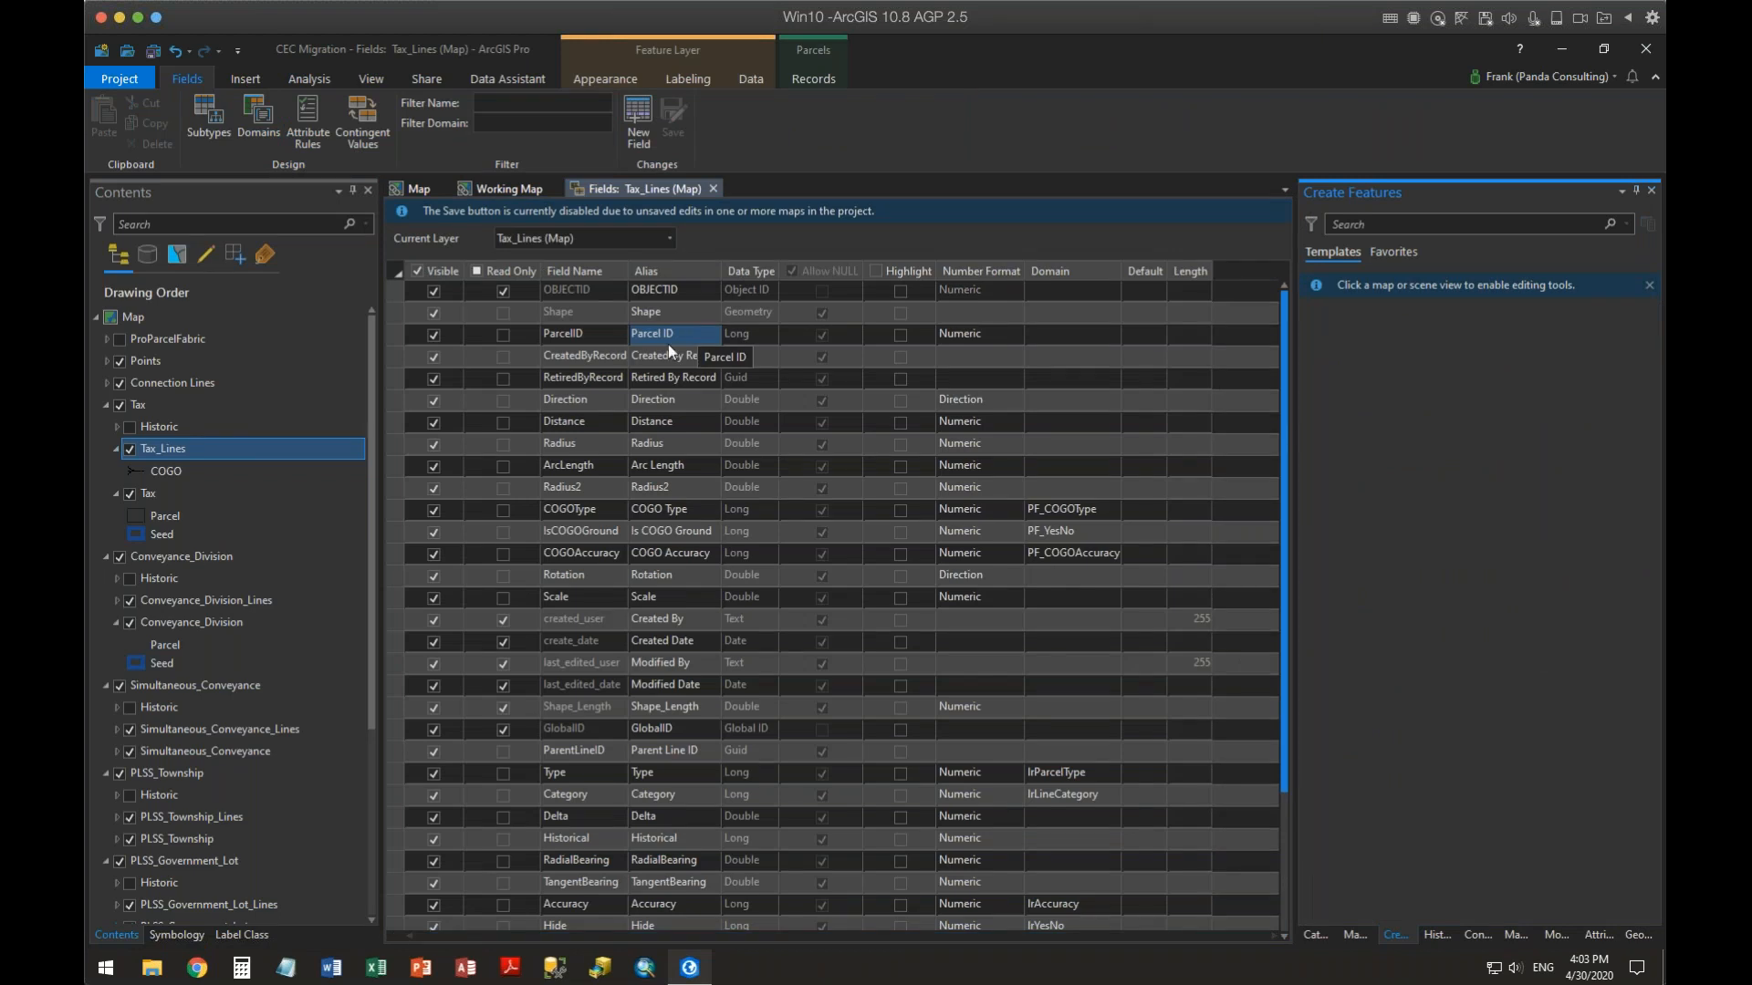
left_click(1013, 400)
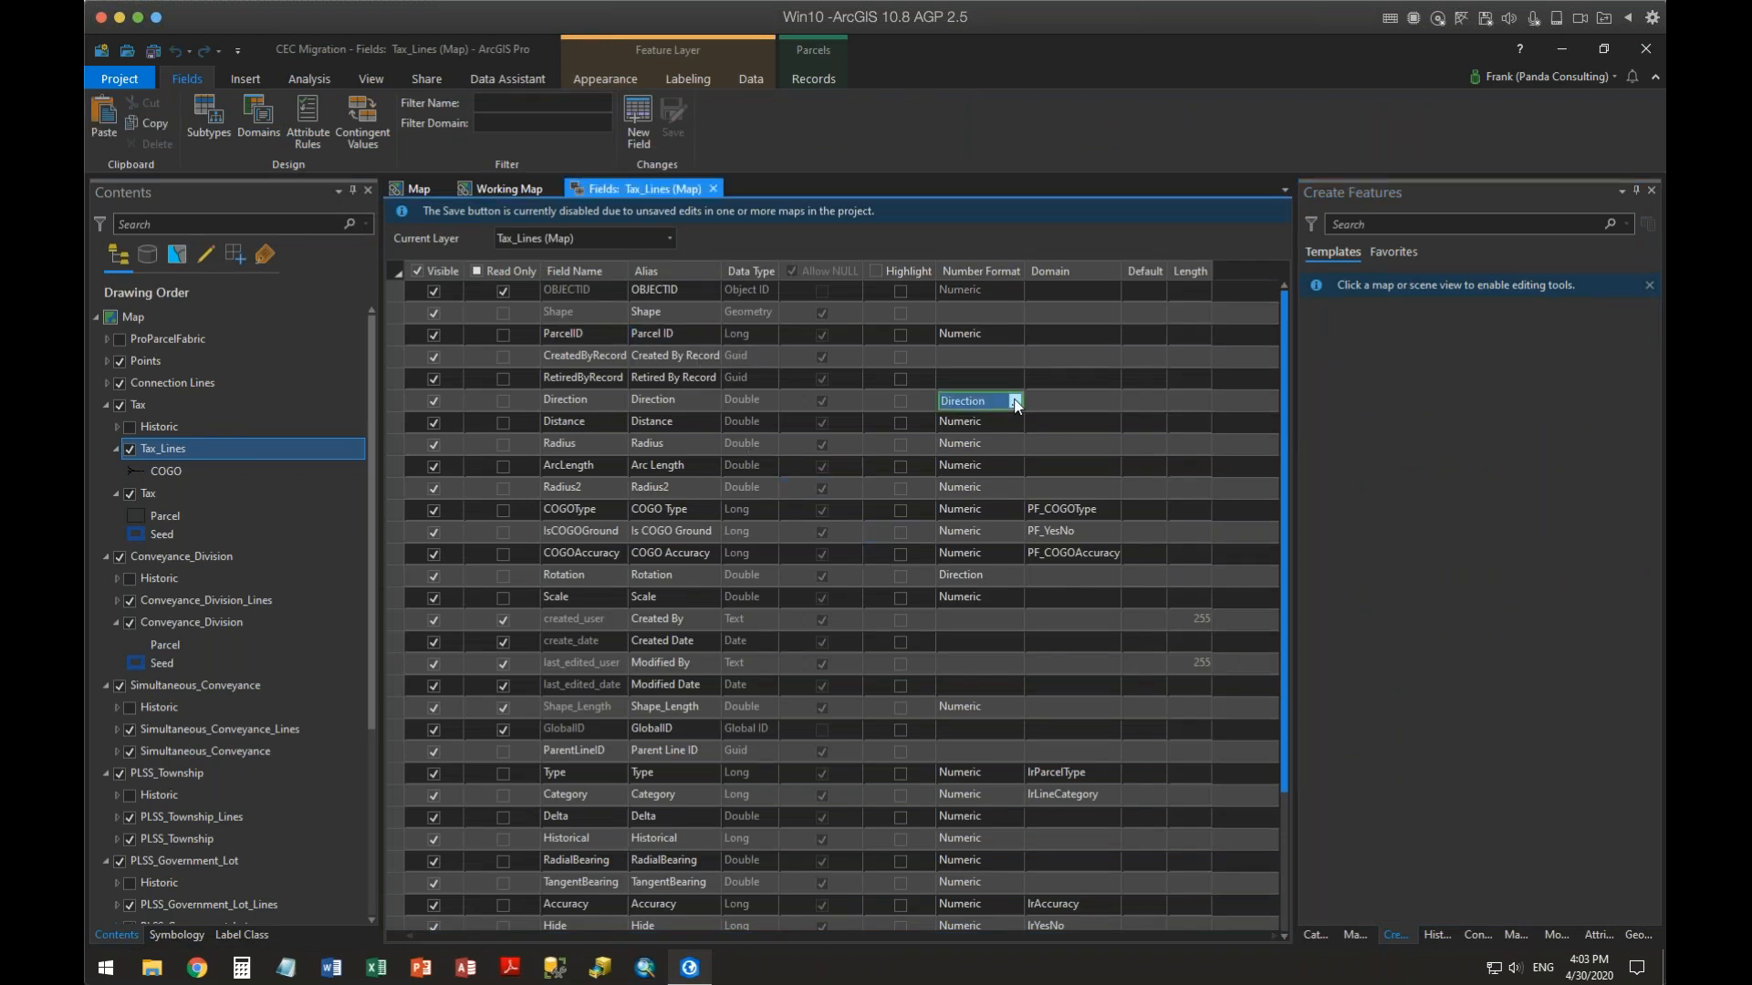
left_click(1017, 401)
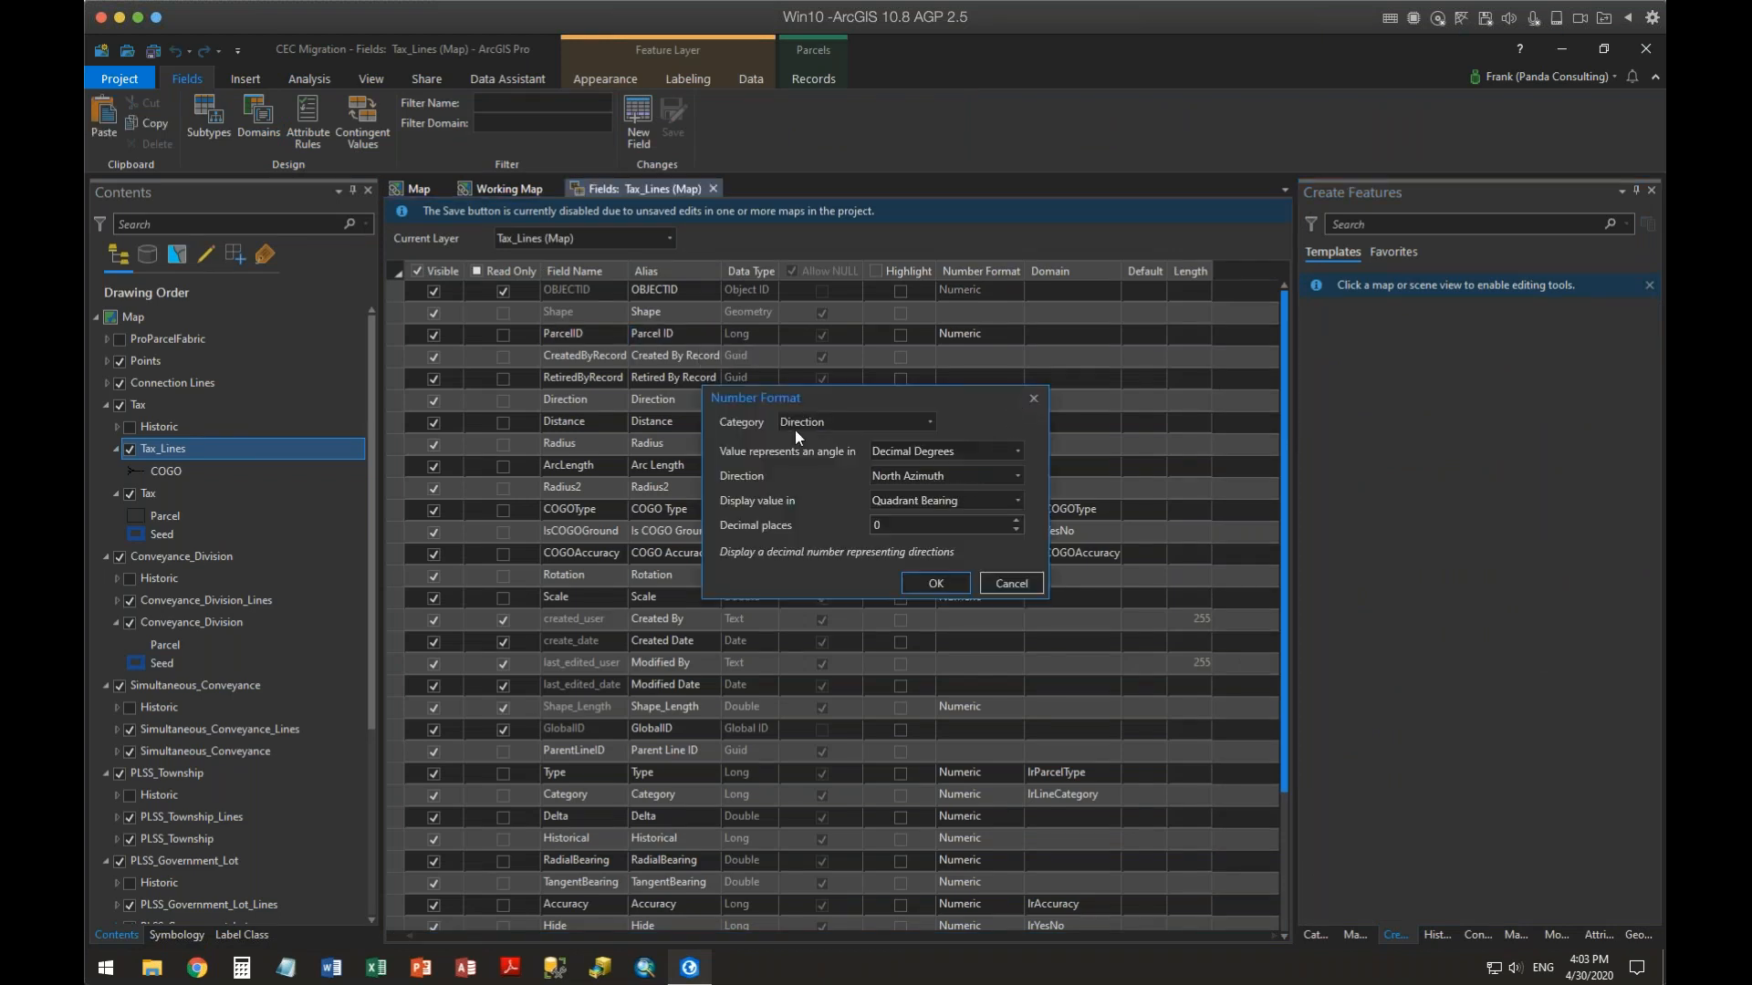
left_click(998, 584)
Change the Distance field's number format decimal places and turn on thousands separators
left_click(1004, 422)
left_click(1010, 424)
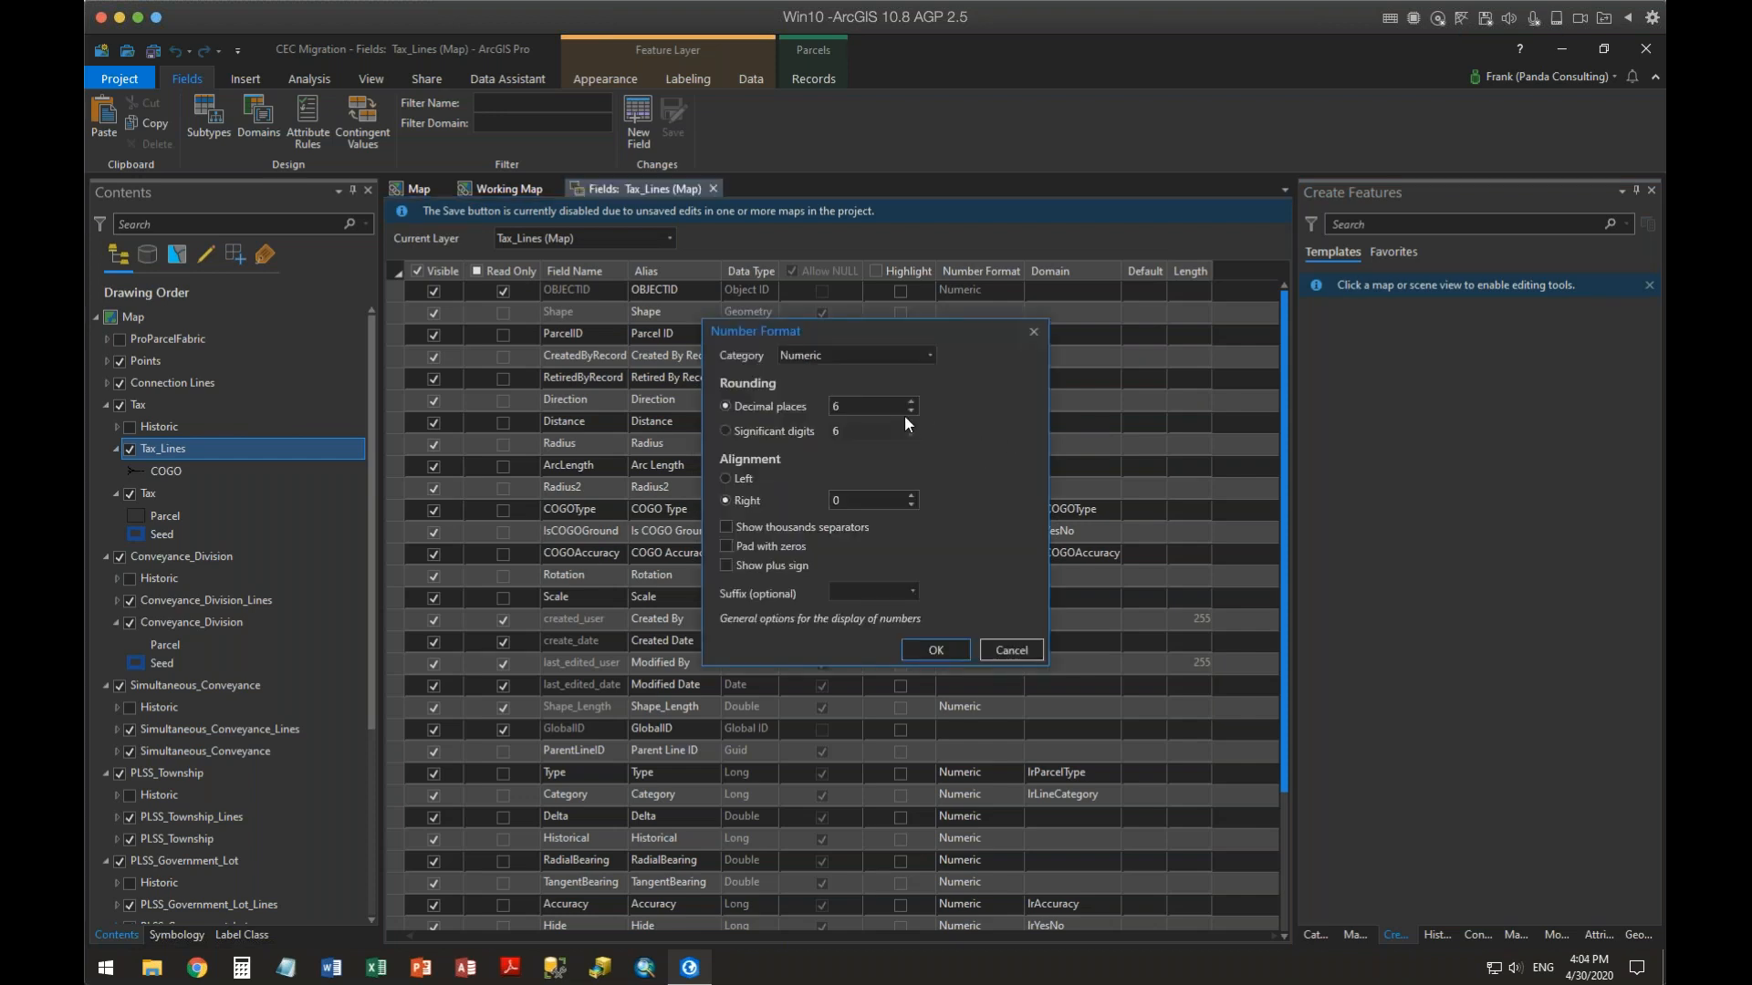
left_click(912, 412)
left_click(911, 412)
left_click(911, 411)
left_click(741, 524)
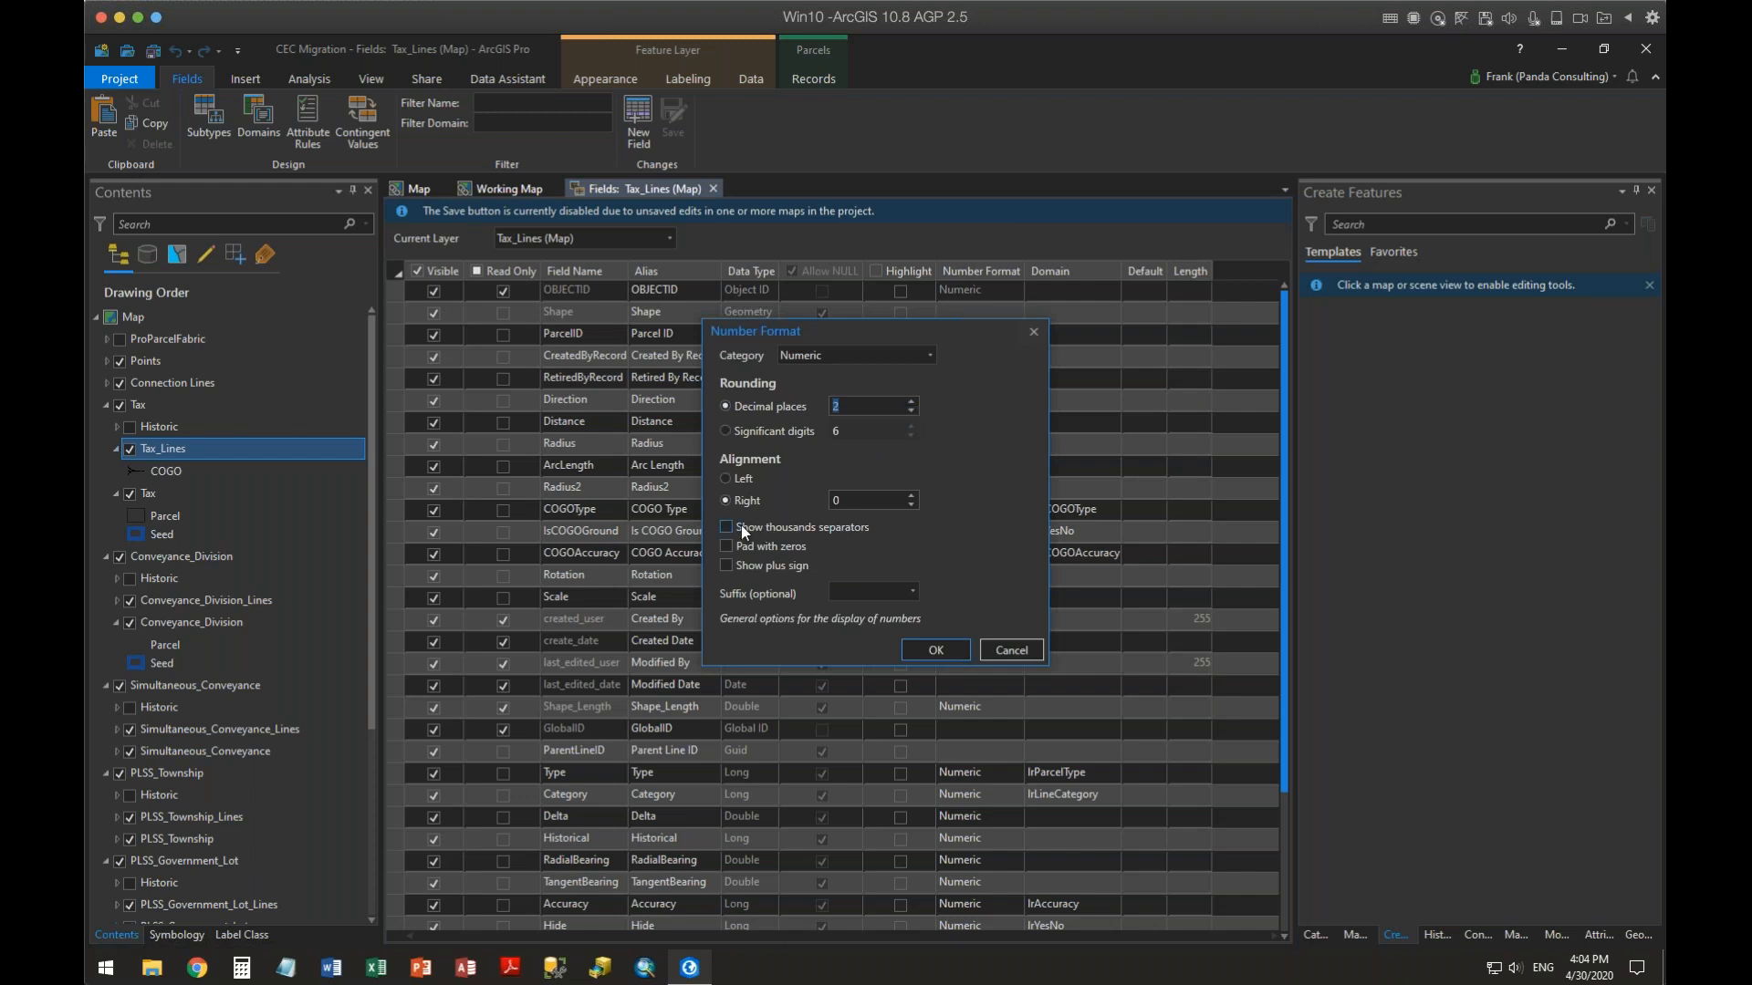
left_click(927, 651)
Set the Radius field's number format to 2 decimal places with thousands separators
left_click(998, 446)
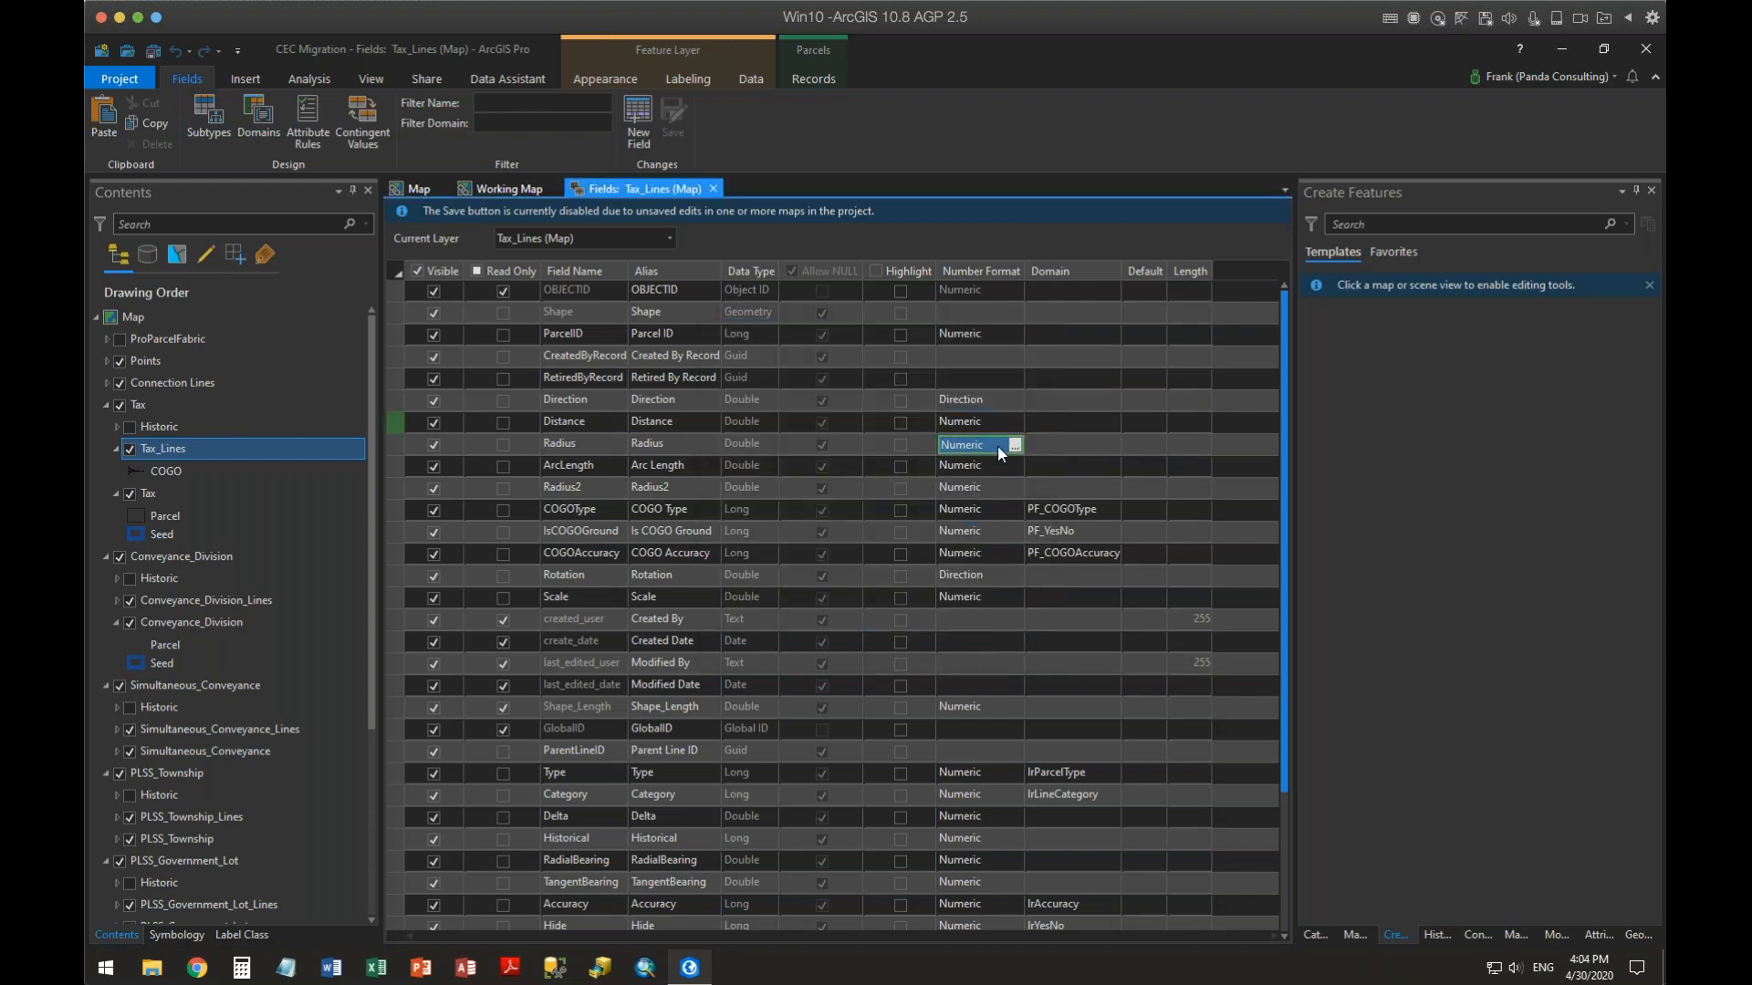
left_click(1015, 453)
left_click(911, 412)
left_click(910, 412)
left_click(911, 409)
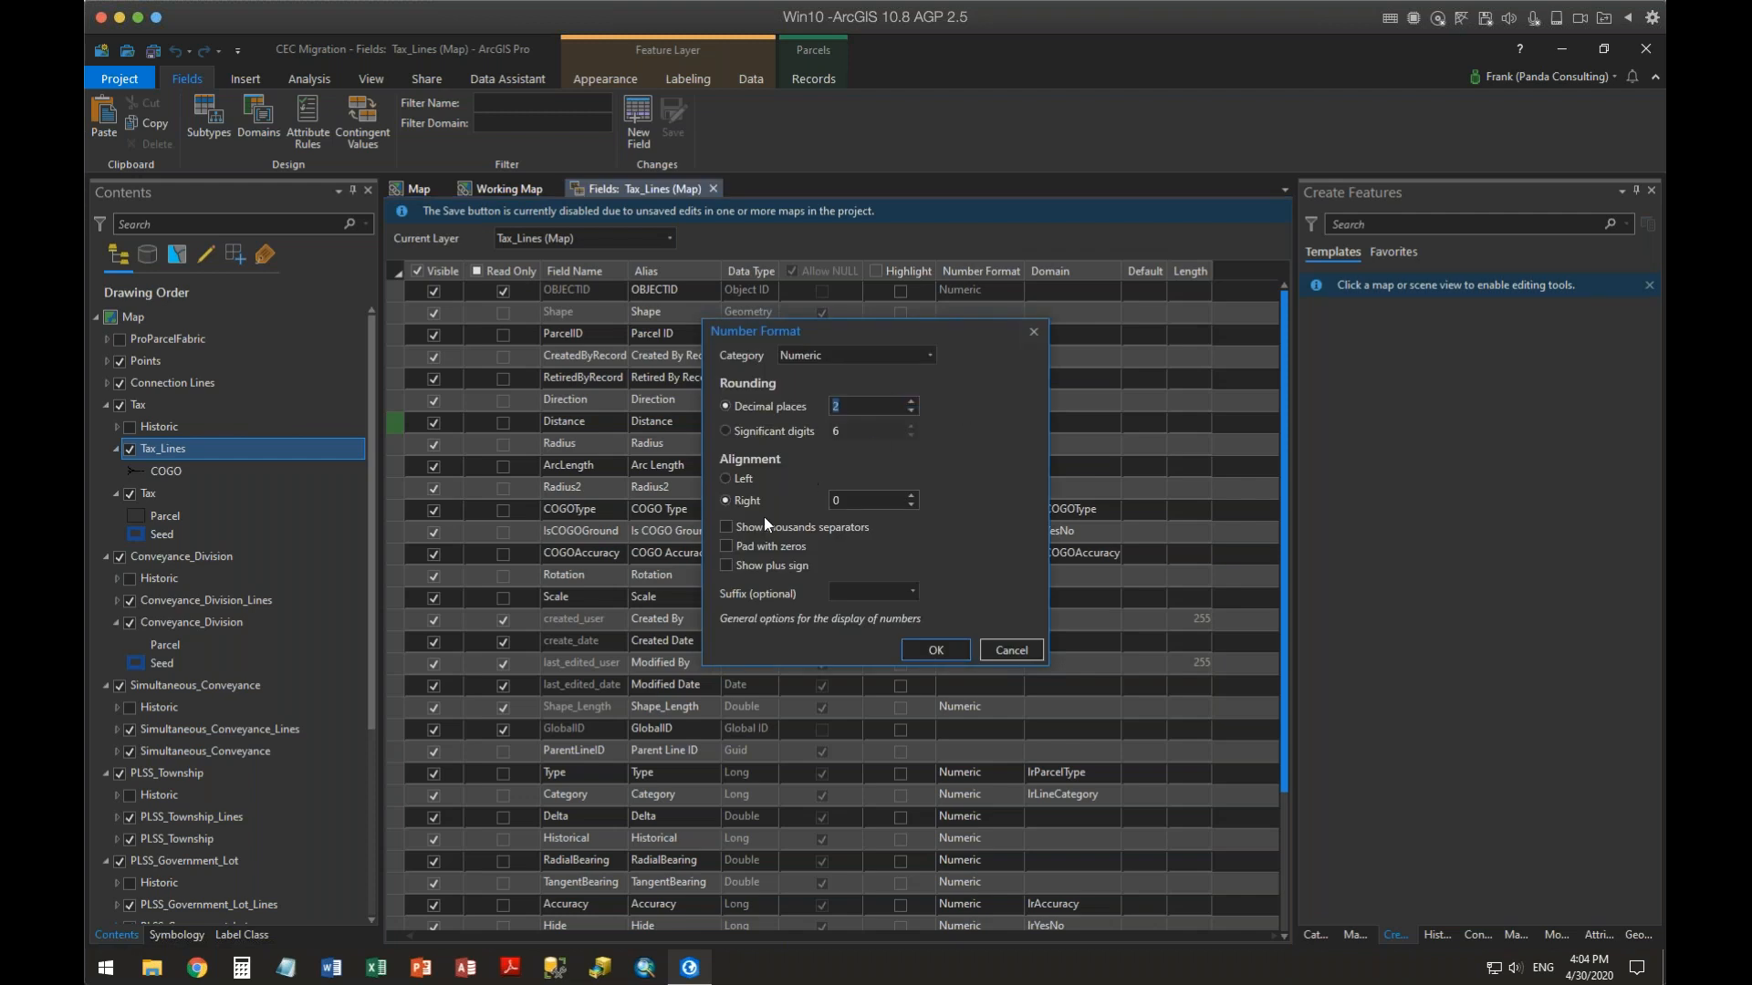
left_click(761, 524)
left_click(930, 650)
Set the ArcLength field's number format to 2 decimal places with thousands separators
left_click(994, 465)
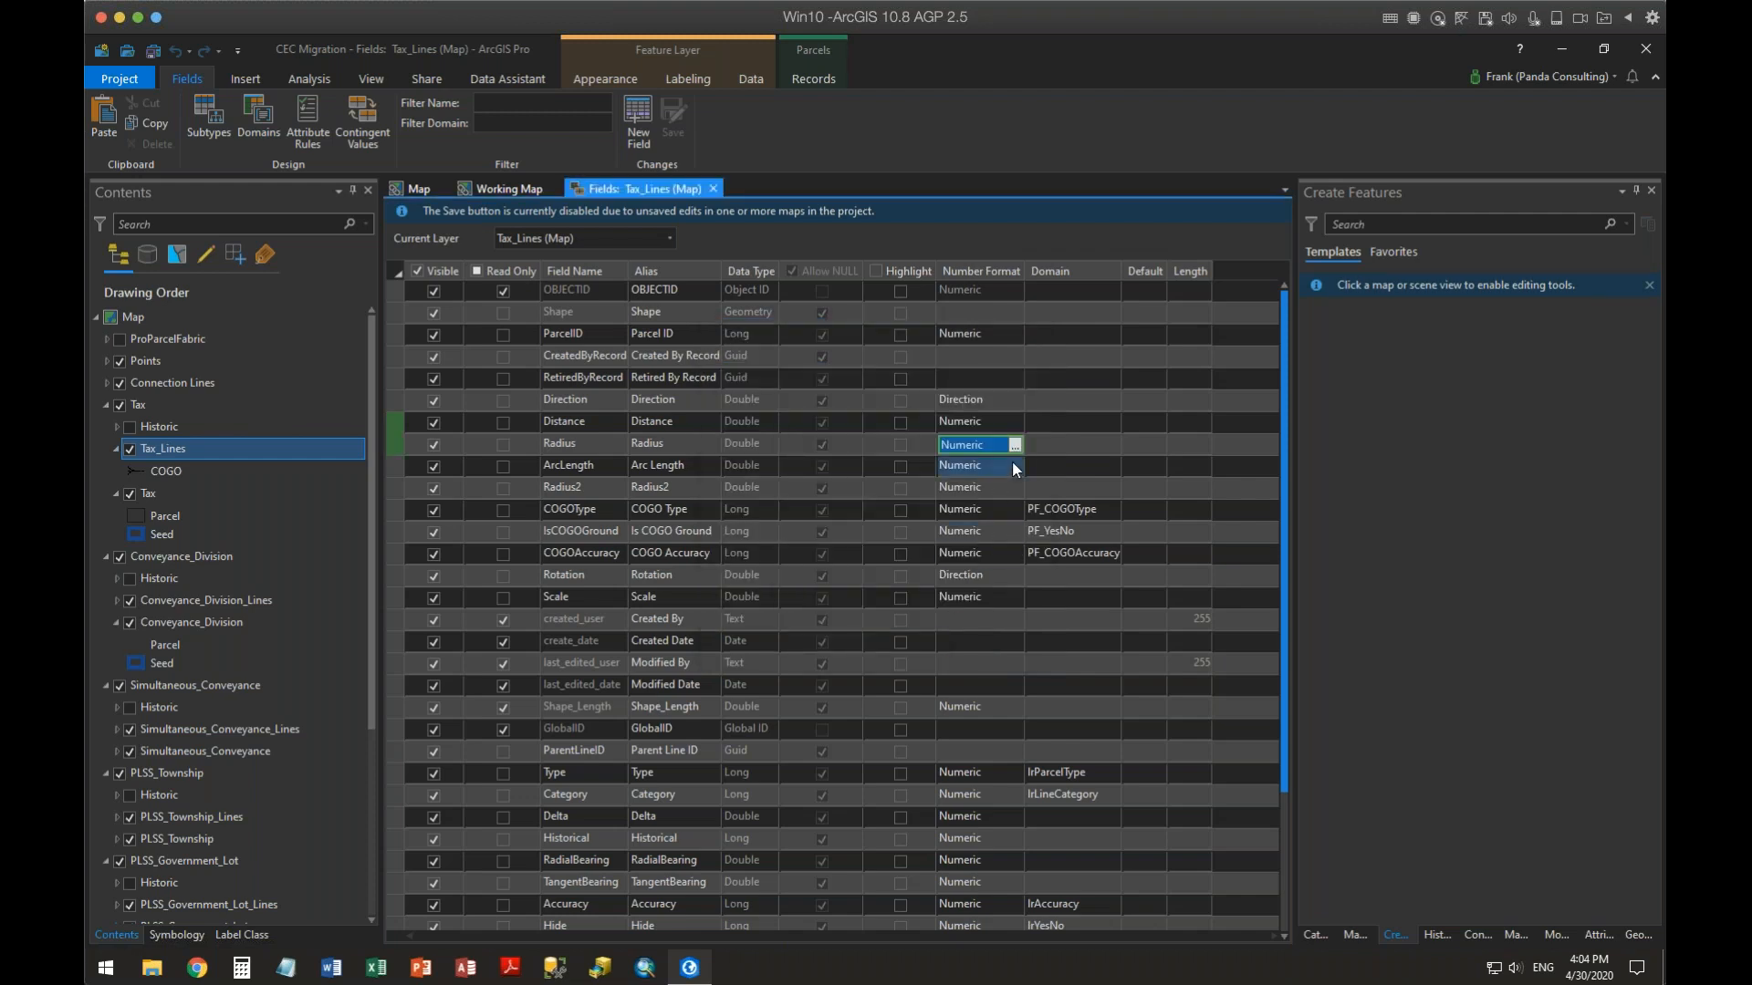
left_click(1014, 465)
left_click(909, 411)
left_click(908, 412)
left_click(909, 412)
left_click(909, 411)
left_click(790, 527)
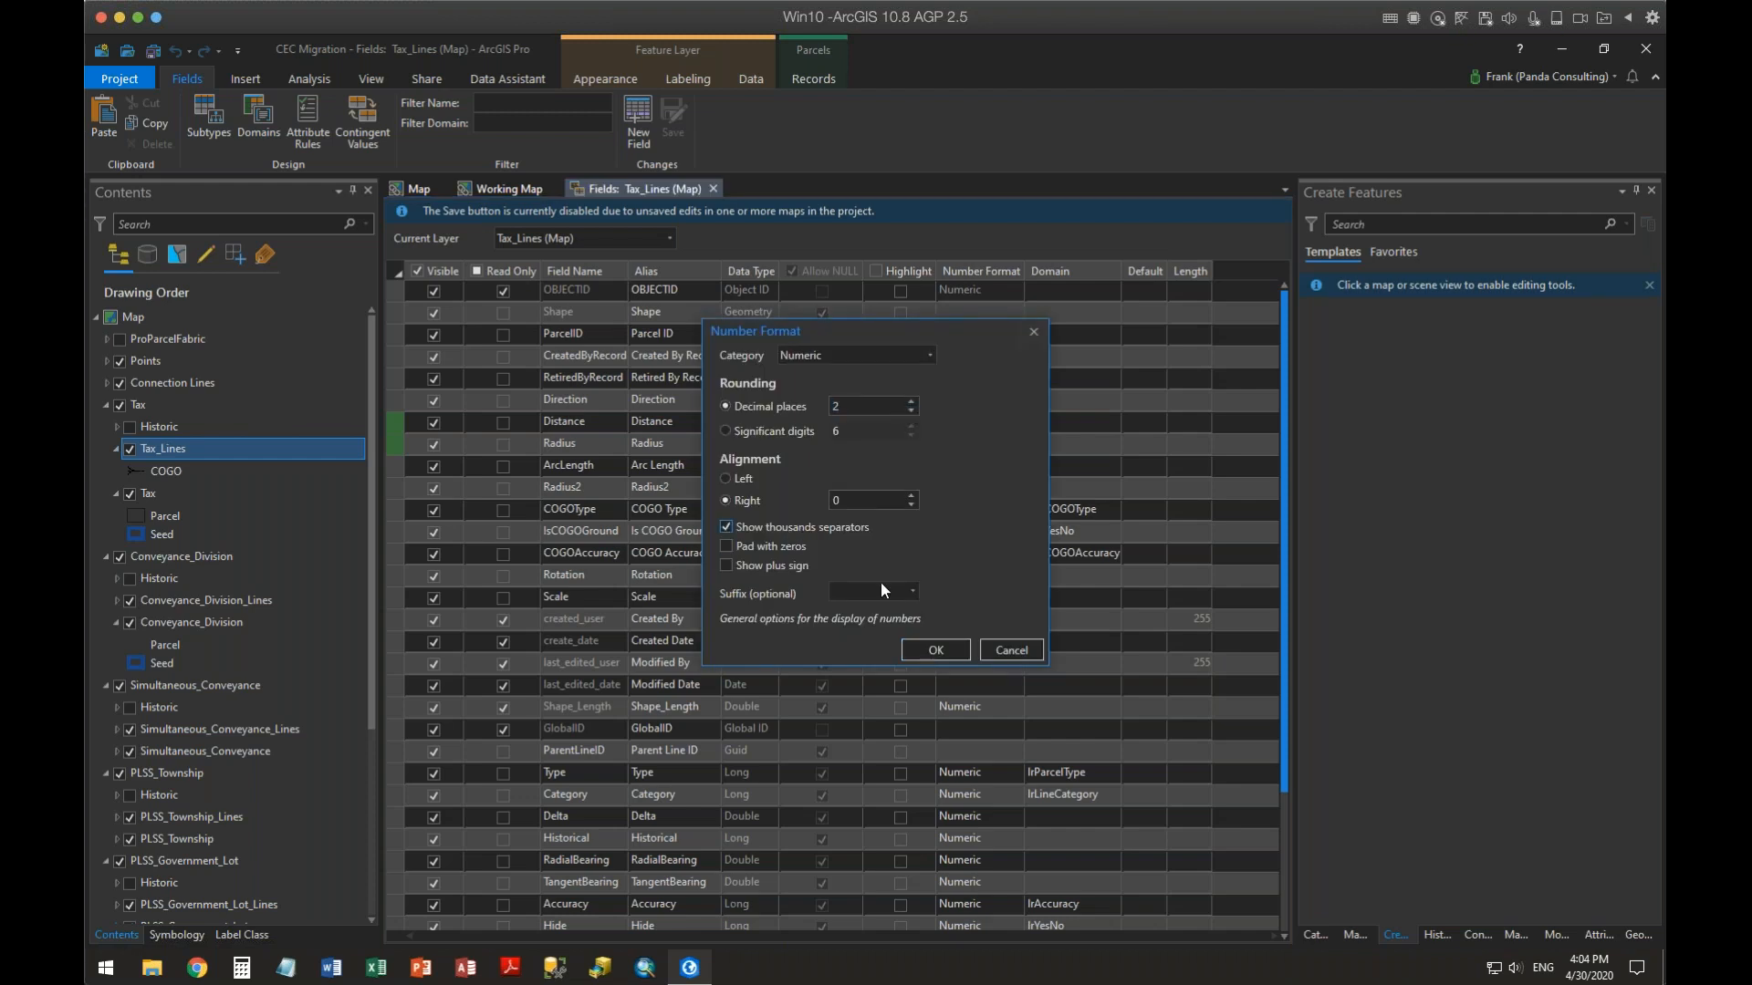
left_click(935, 649)
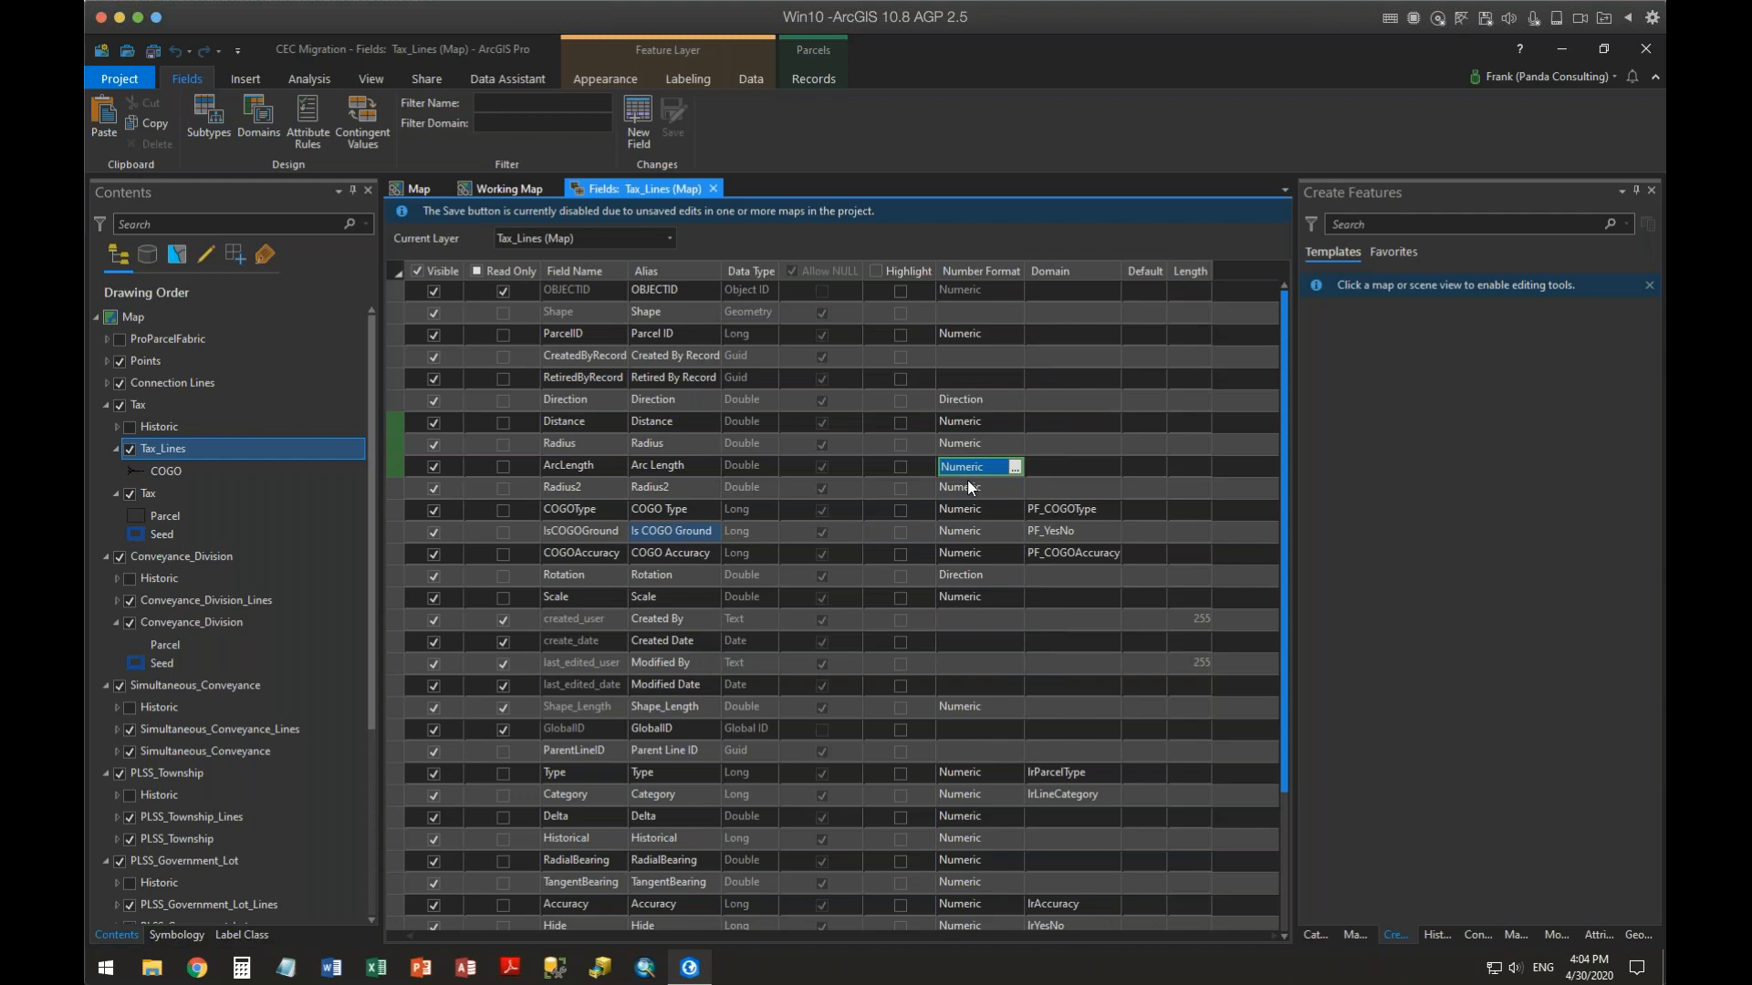
Enable Highlight for the Direction, Distance, Radius and ArcLength fields
left_click(900, 400)
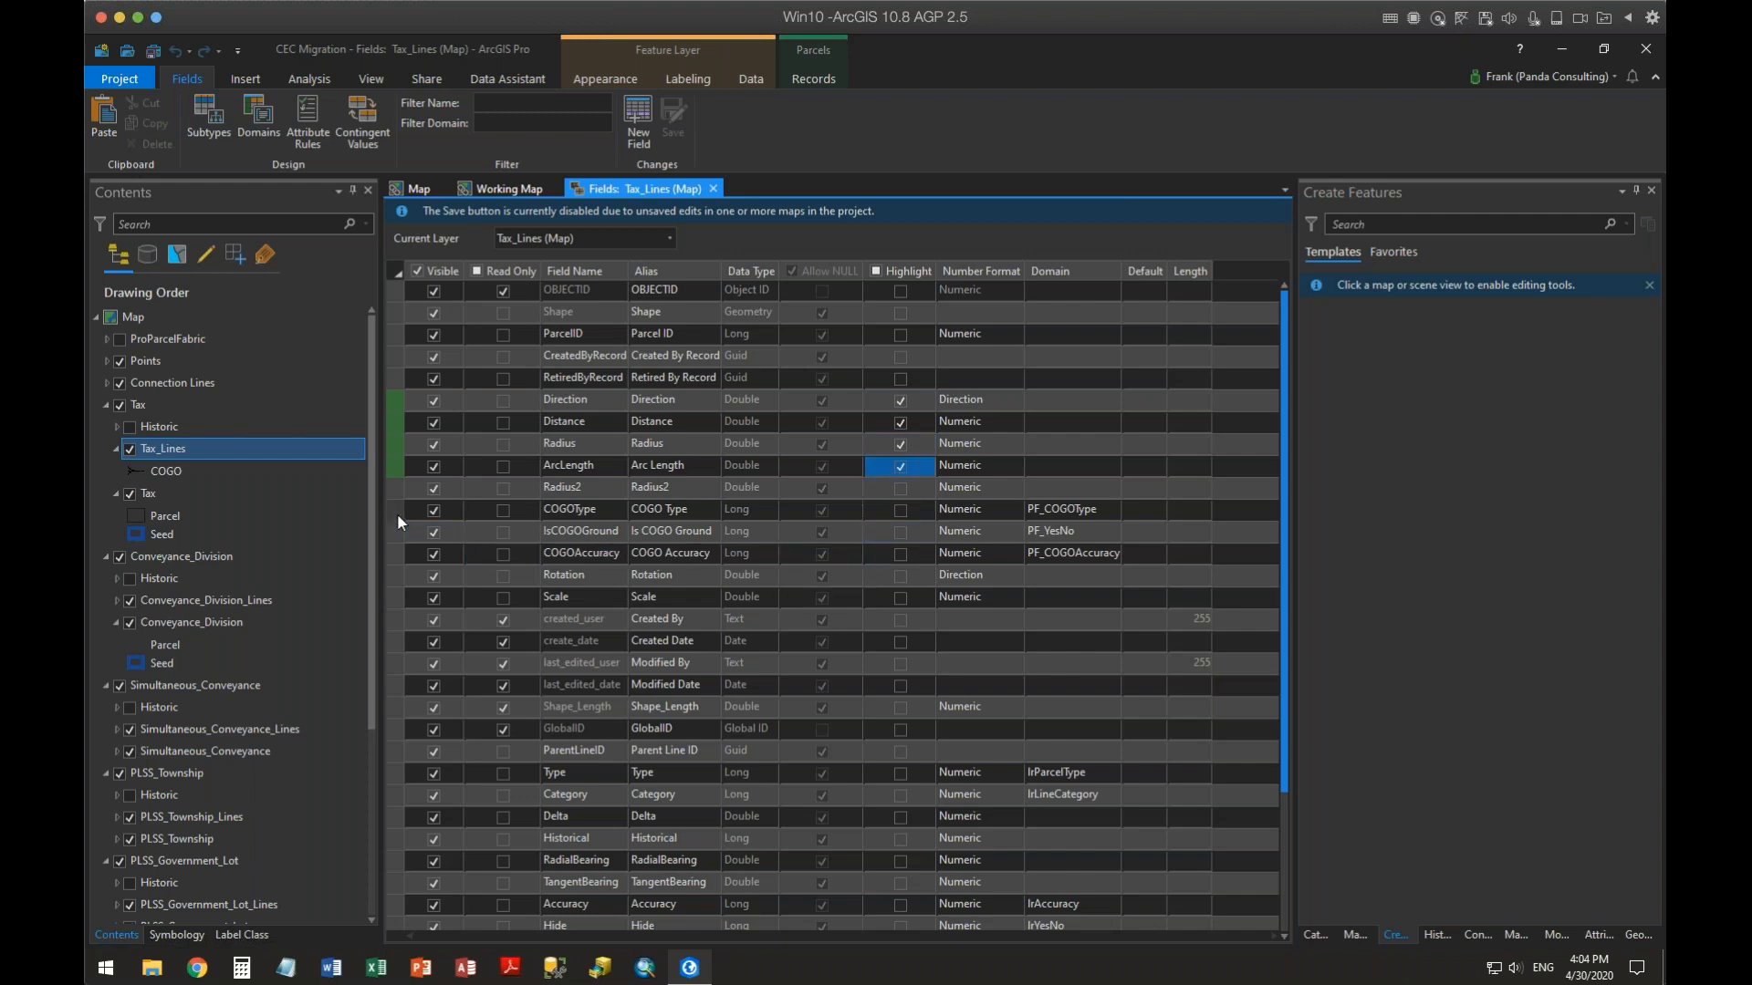
Check the COGOType field's default value options and enable Highlight for COGOType
left_click(712, 510)
left_click_drag(724, 513, 1159, 517)
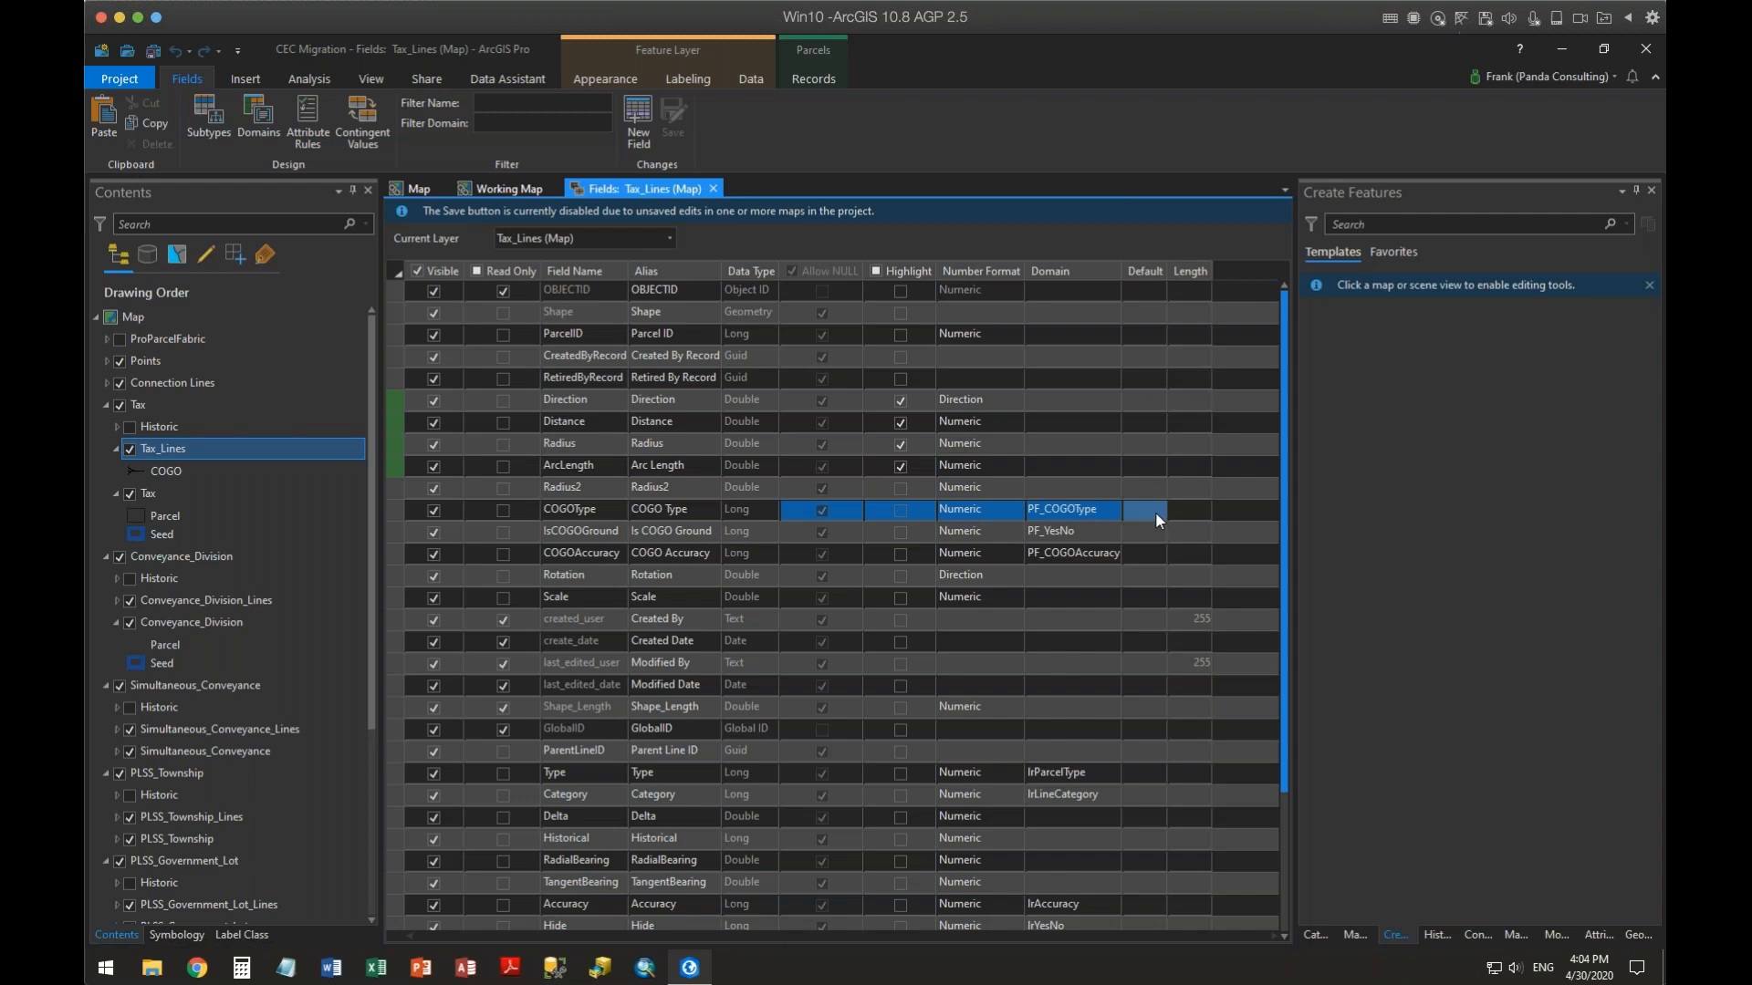
left_click(1155, 512)
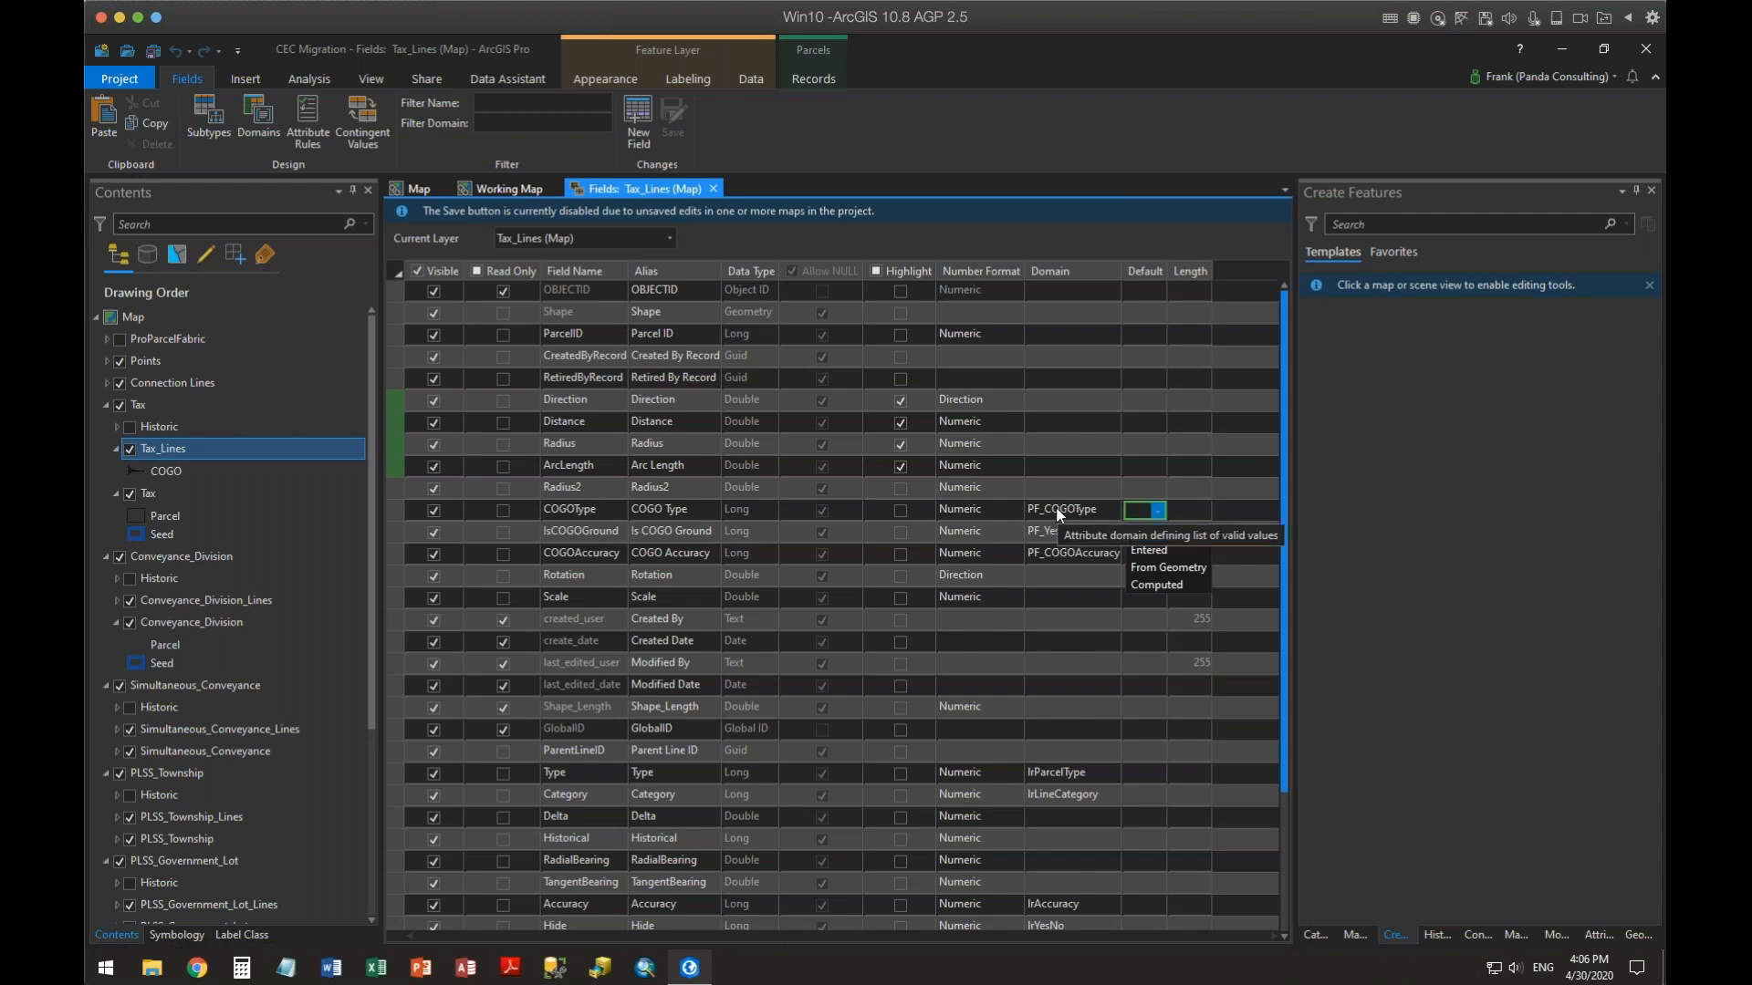
left_click(1206, 518)
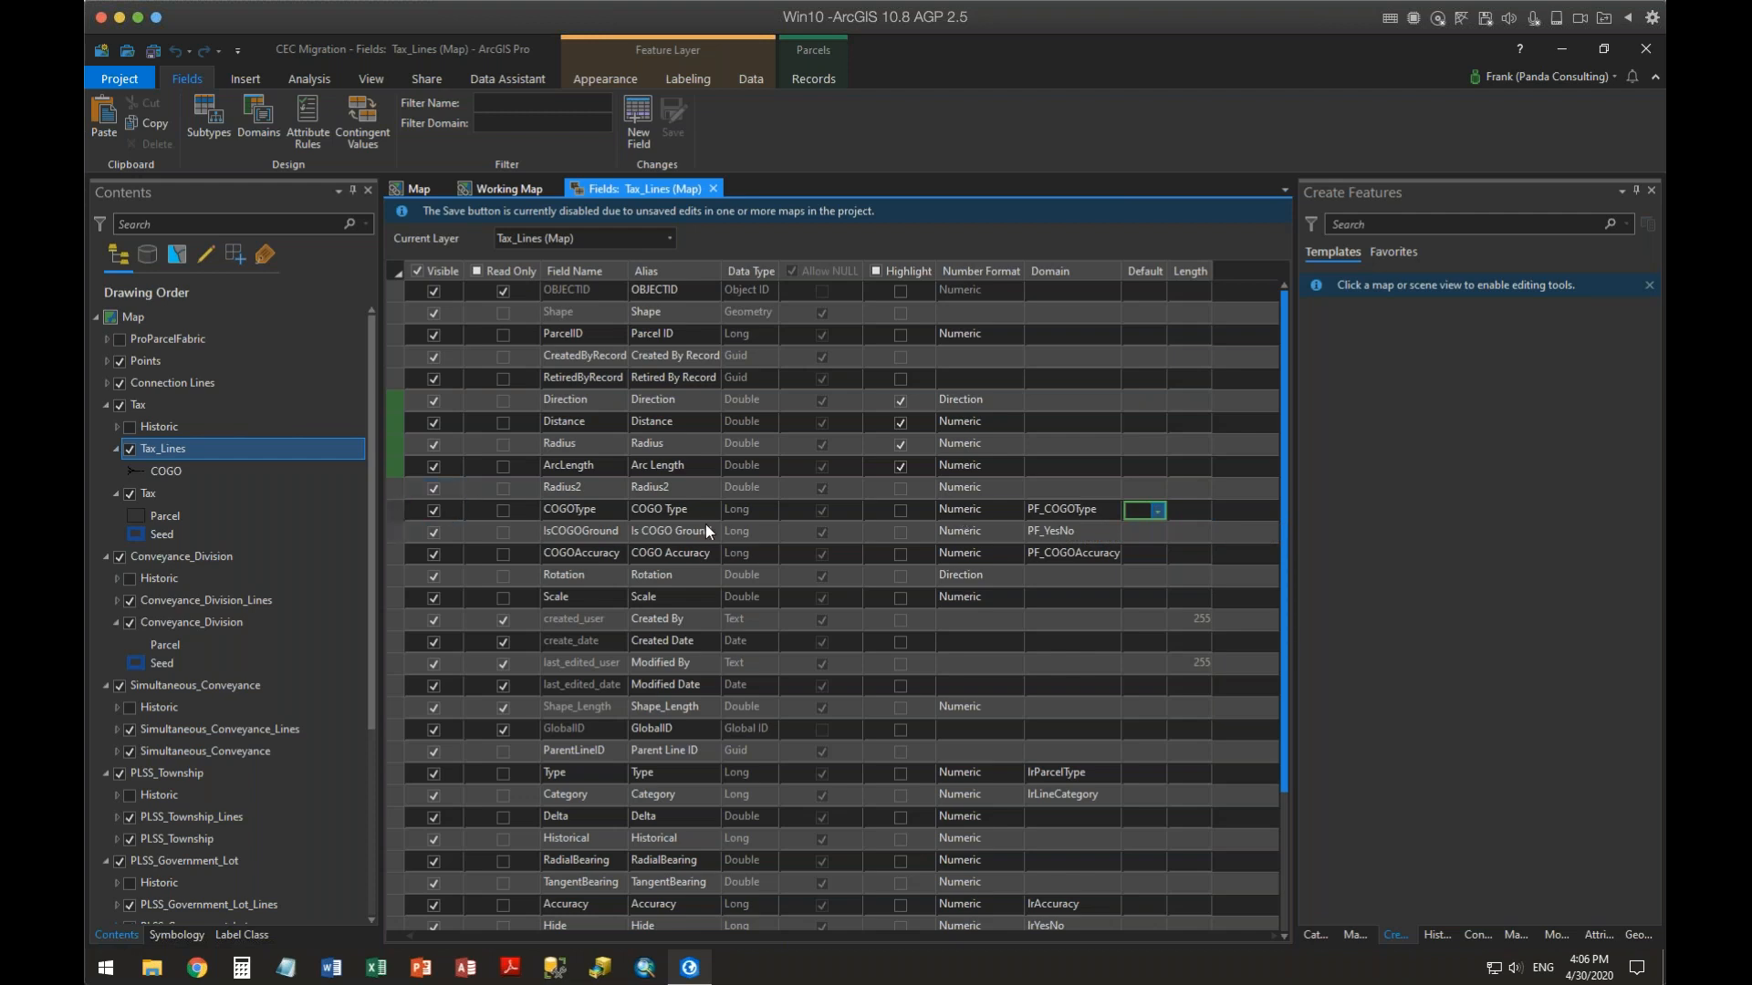
left_click(901, 510)
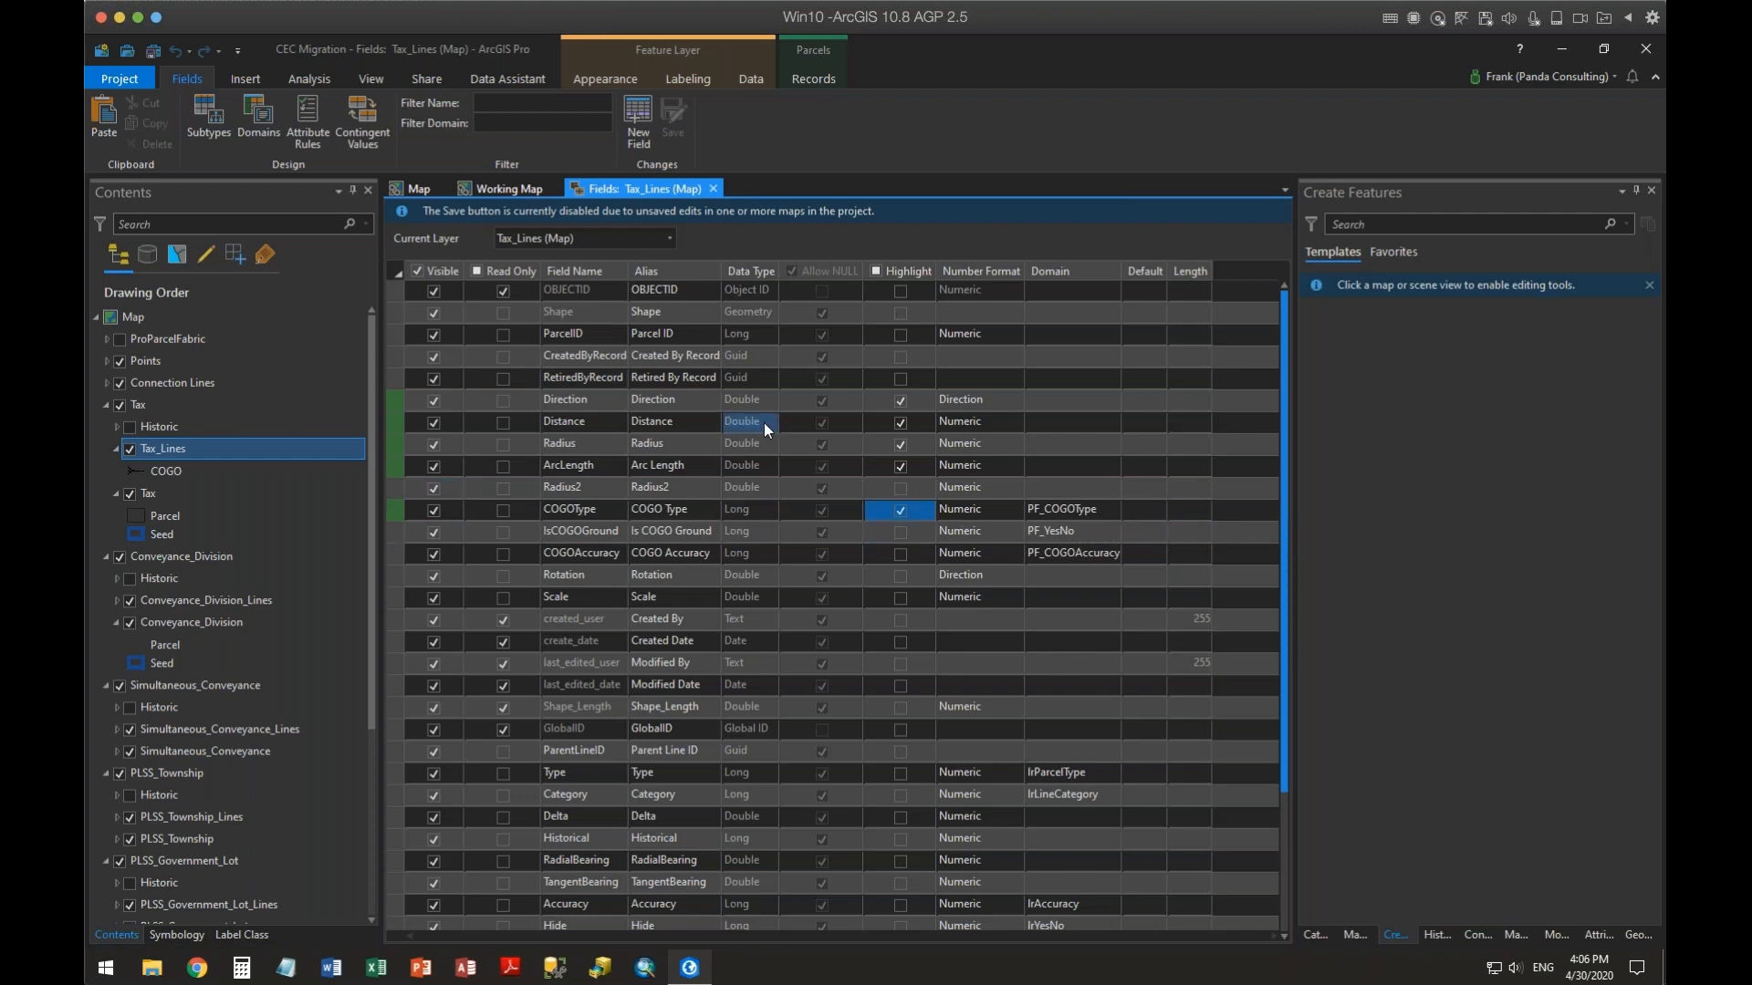
Enable Highlight for the CreatedByRecord field
left_click(680, 706)
left_click(901, 356)
left_click(900, 354)
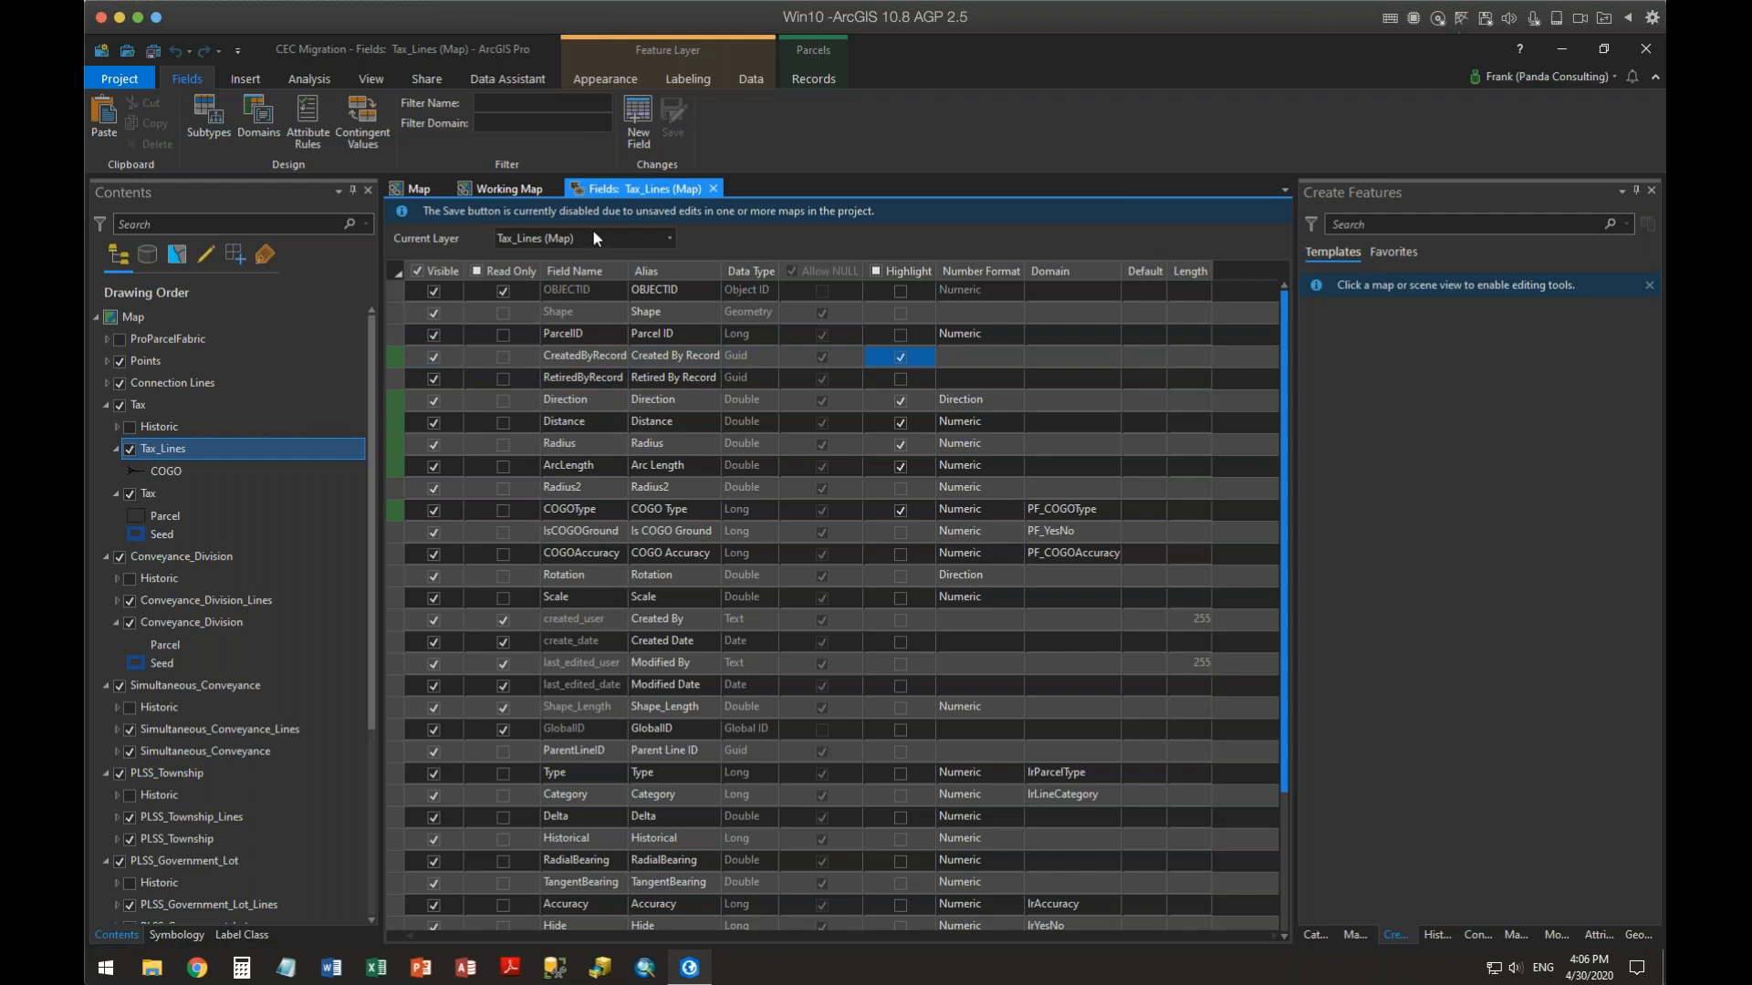
Save the pending map edits and the Tax_Lines field design changes
left_click(418, 188)
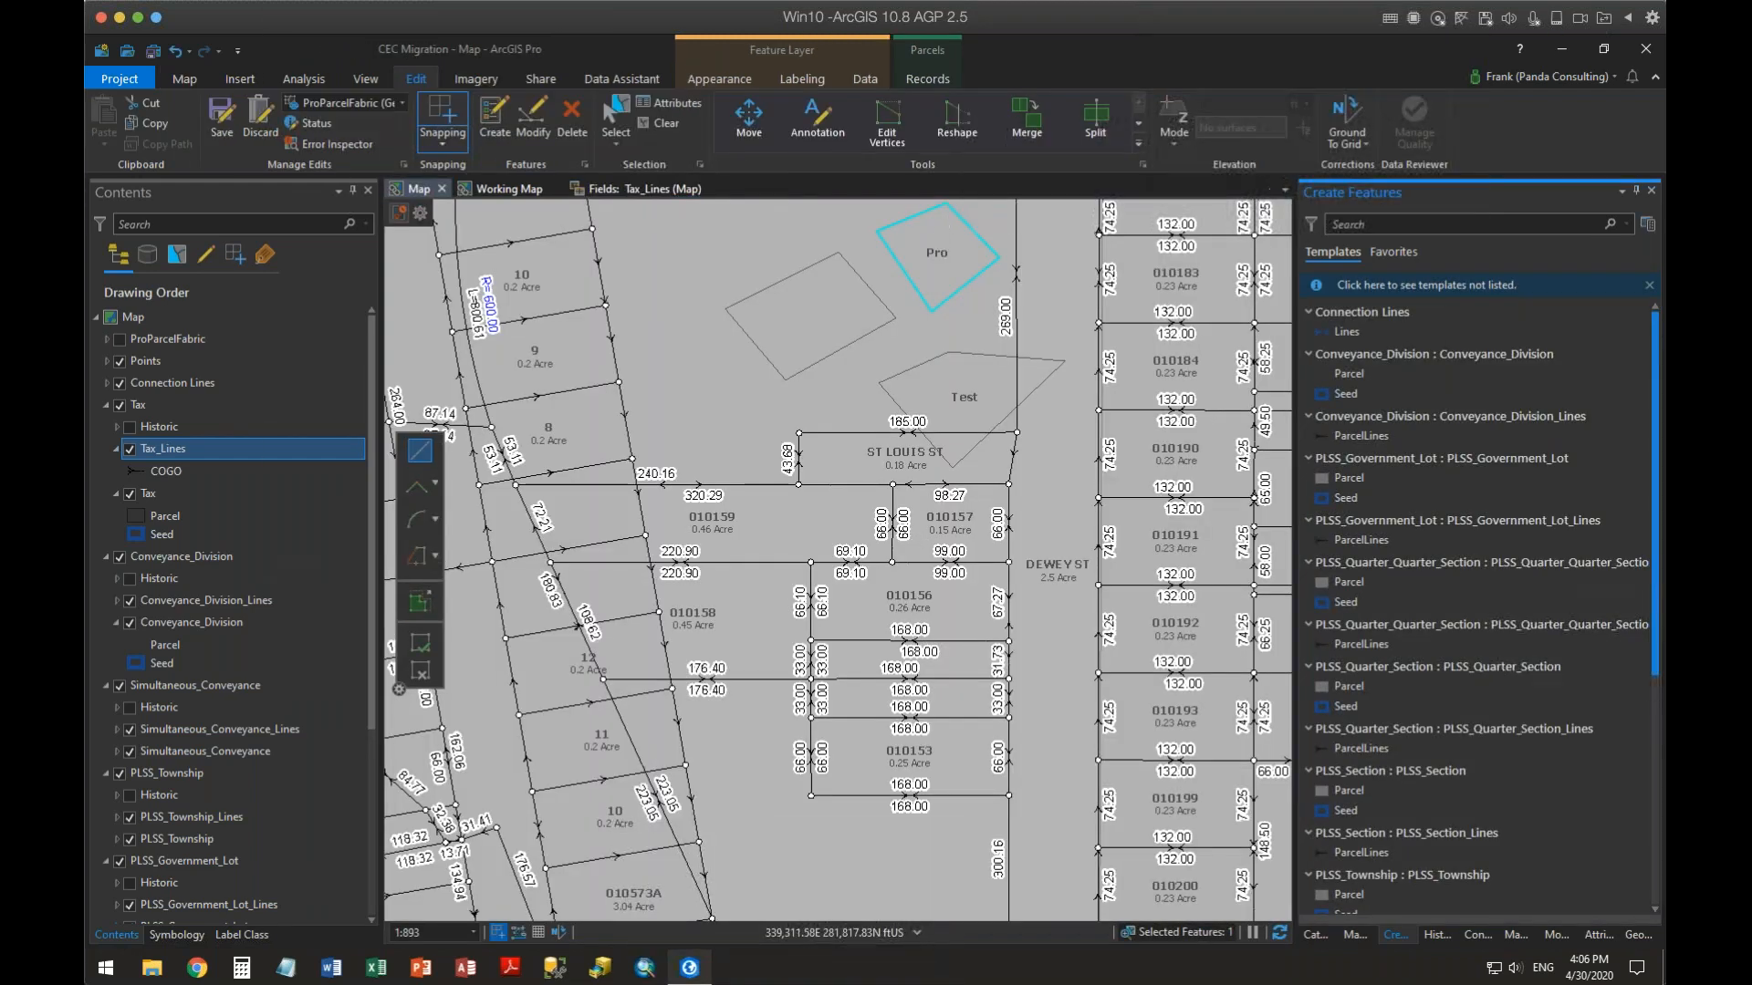
left_click(212, 114)
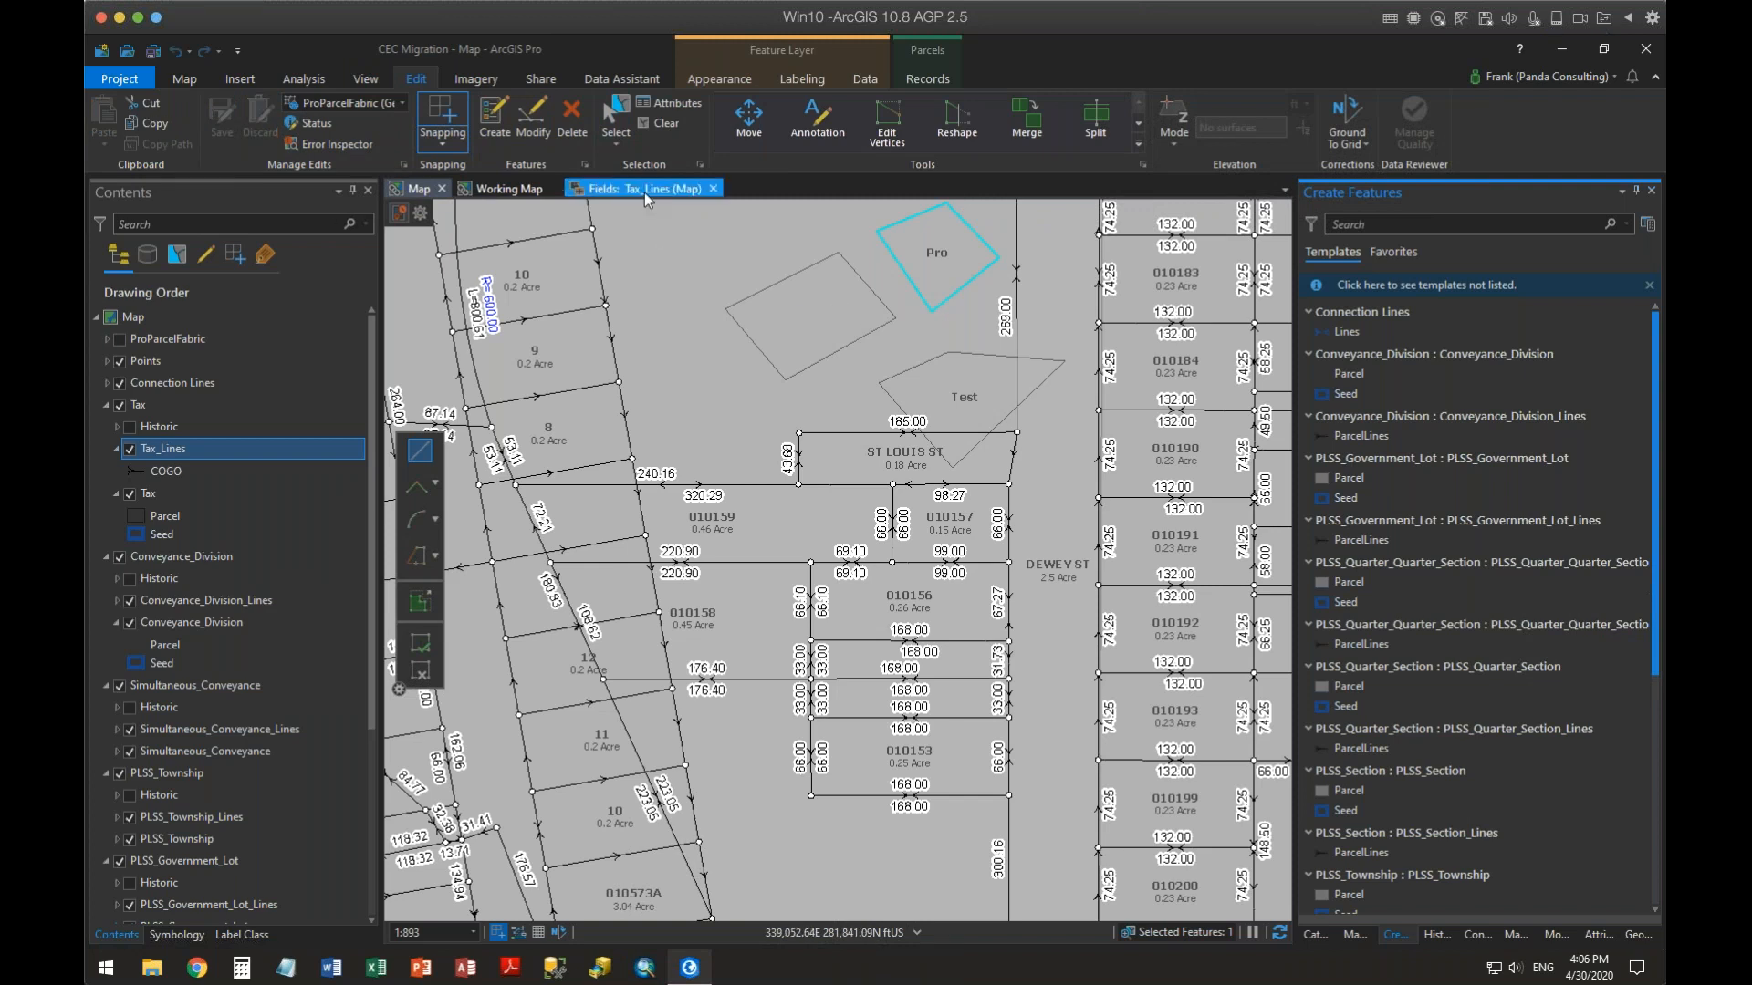
left_click(644, 190)
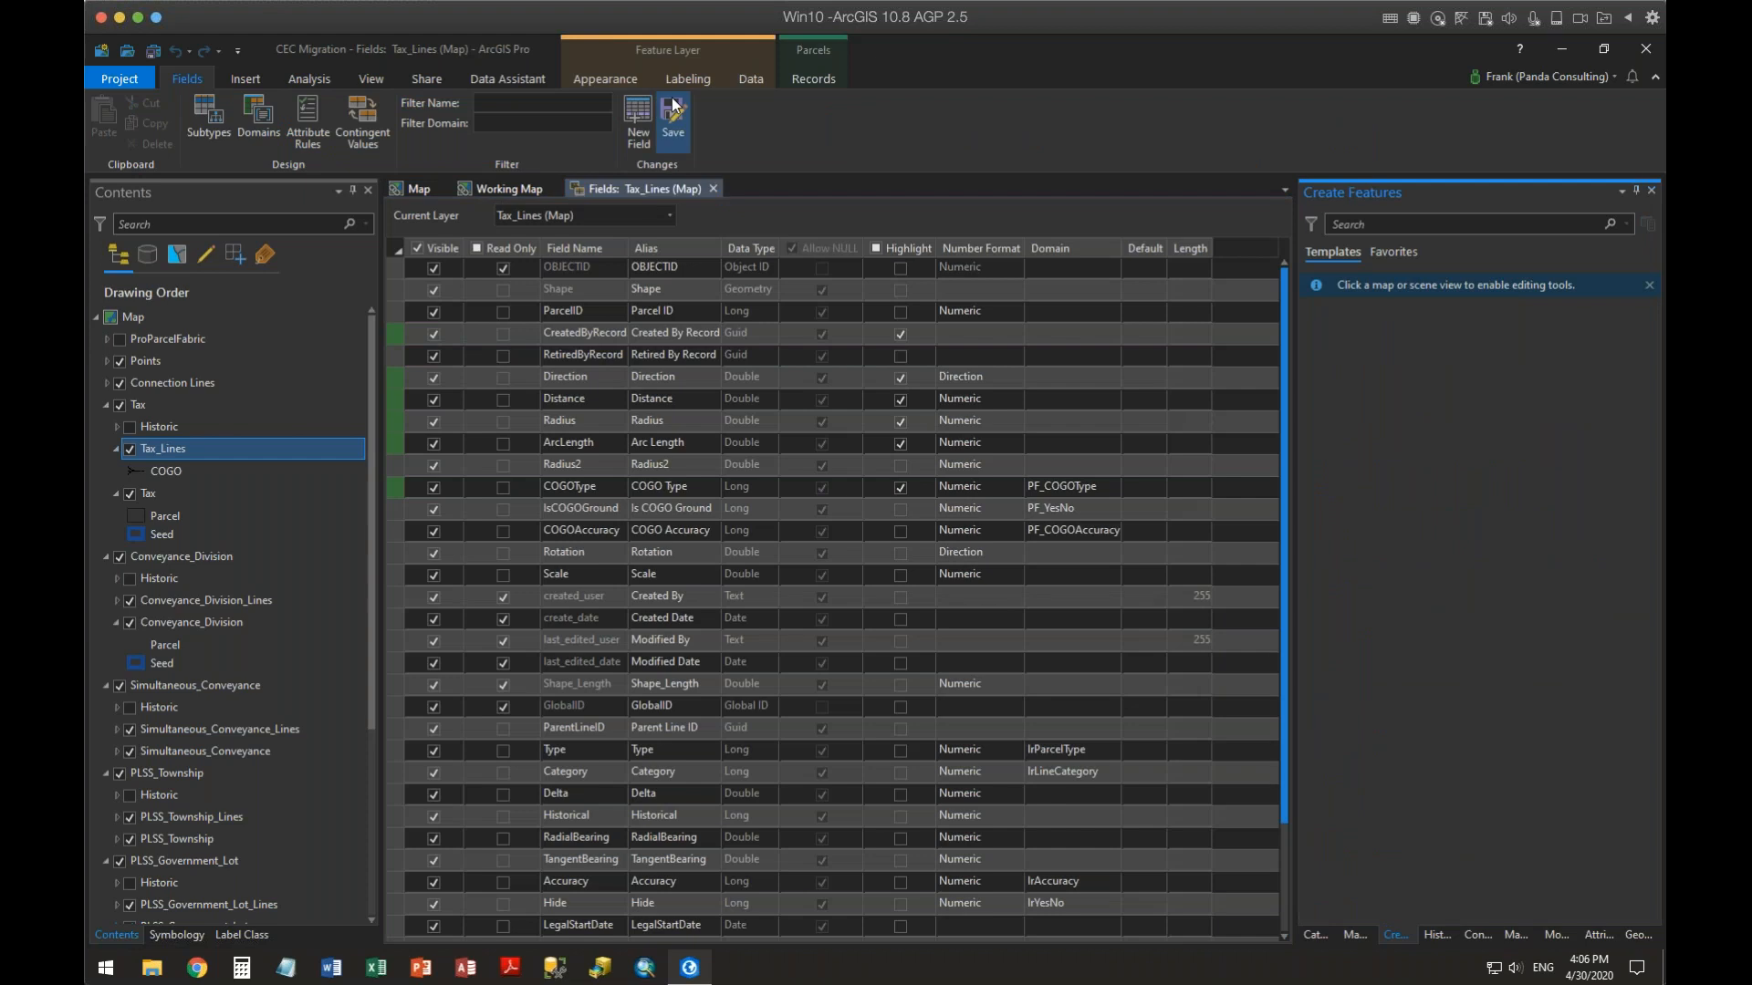
left_click(673, 117)
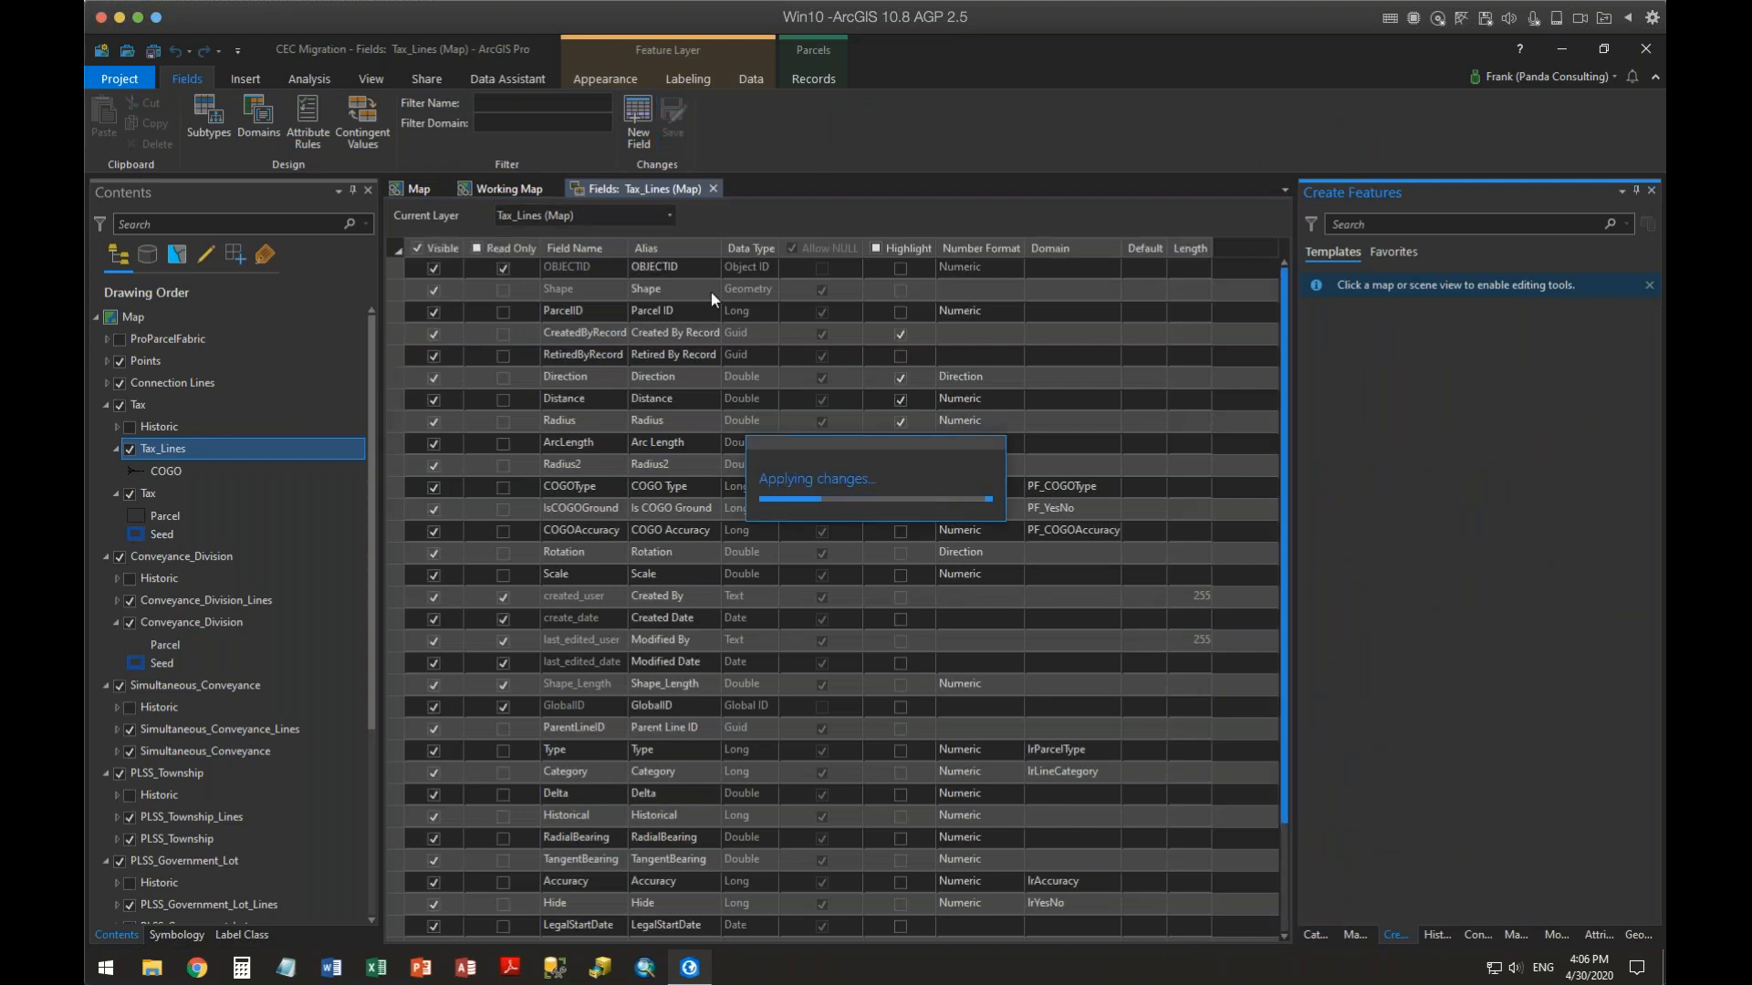
Open the Tax_Lines attribute table and review its highlighted fields and values
right_click(168, 453)
left_click(220, 439)
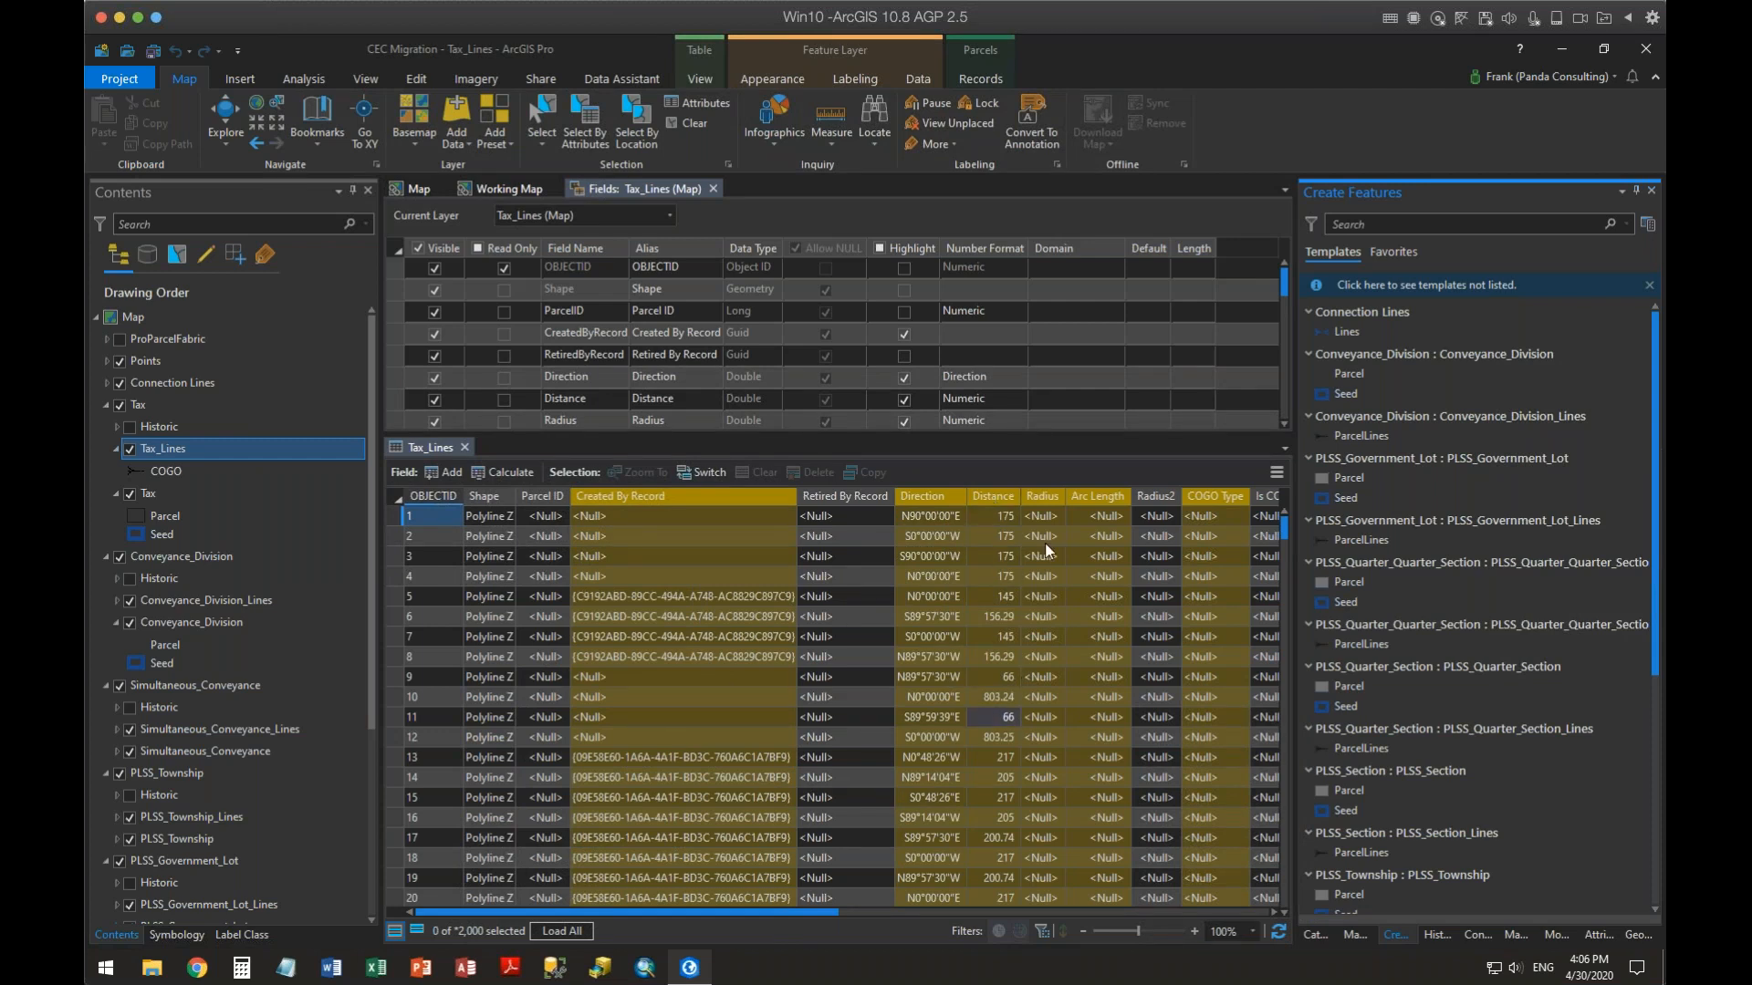
mouse_move(1102, 504)
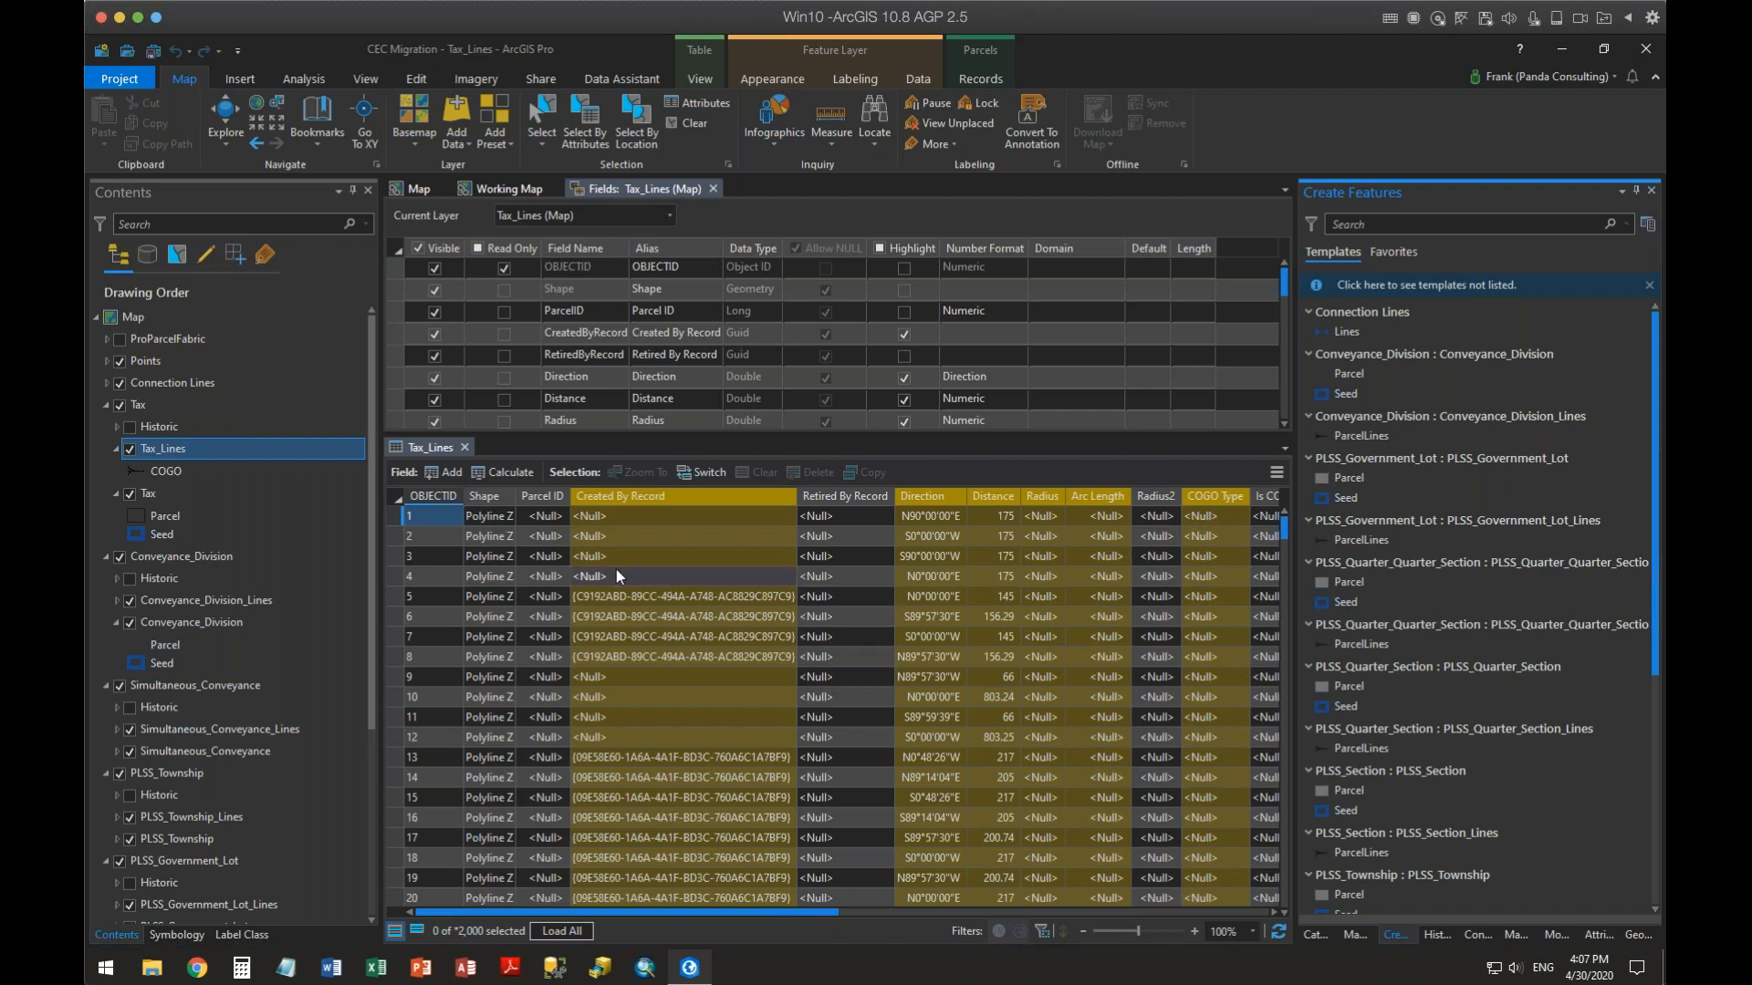
left_click(542, 504)
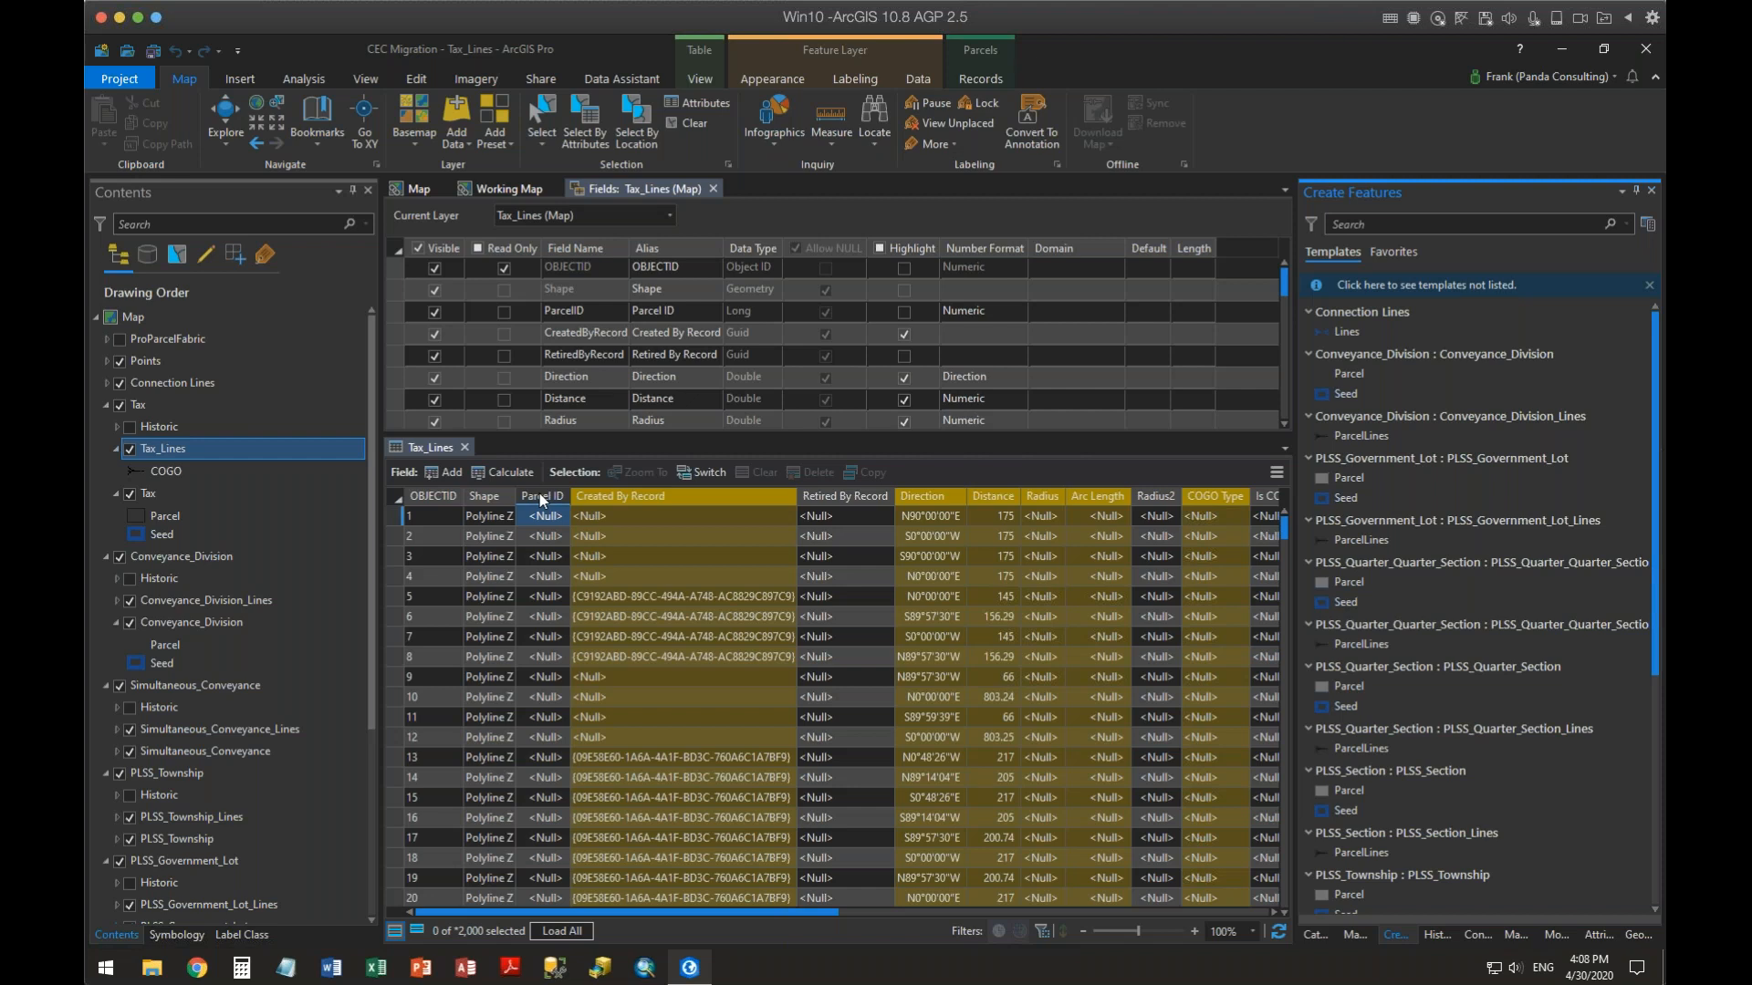
left_click(566, 375)
left_click(464, 440)
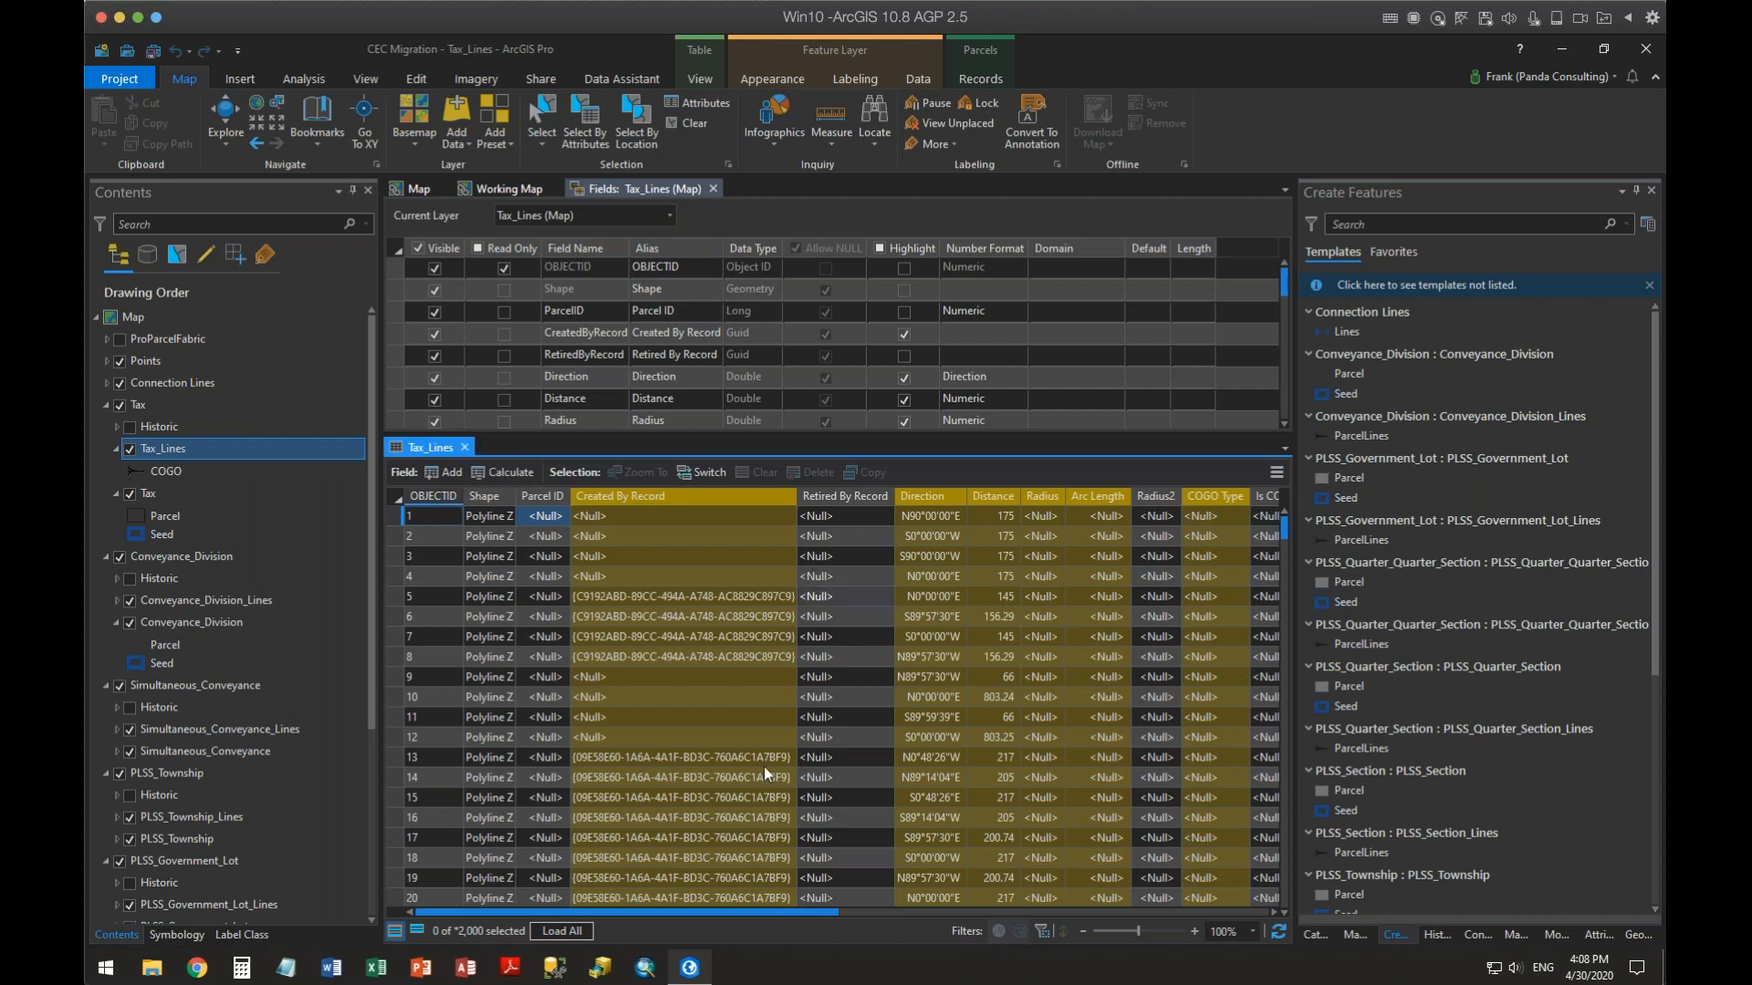
left_click_drag(797, 911, 1091, 906)
left_click_drag(676, 734, 462, 467)
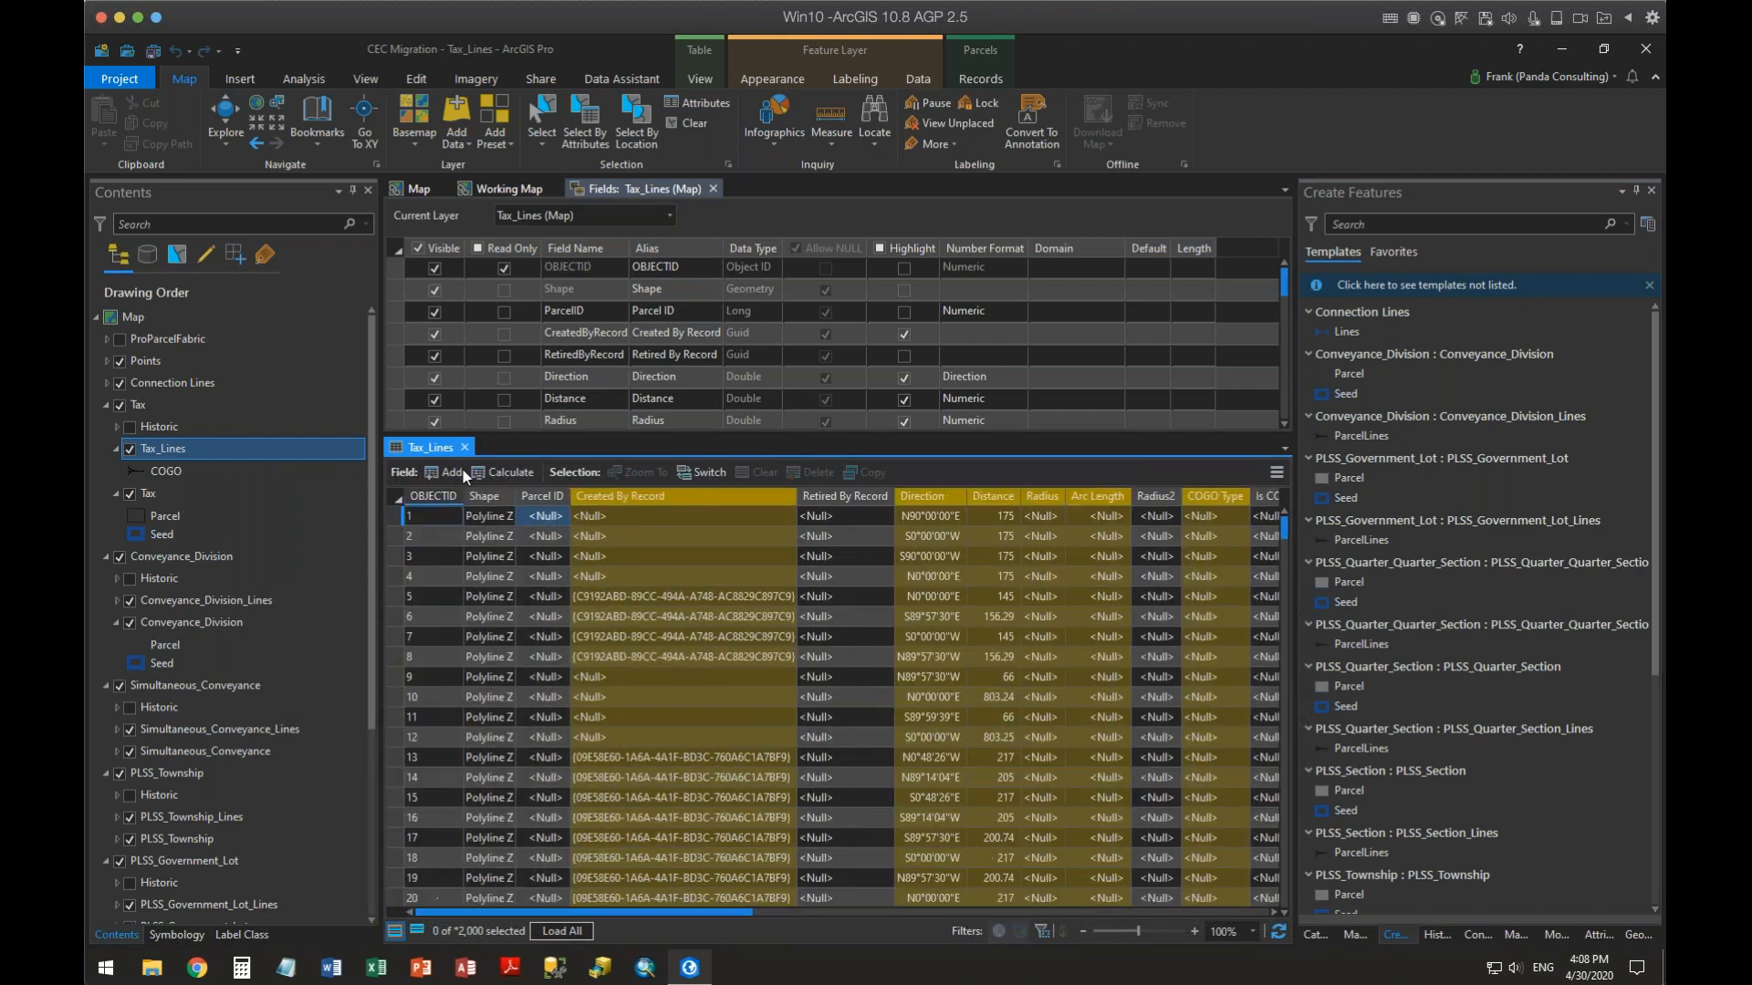
Open Attribute Rules for Tax_Lines and review its calculation, constraint and validation rules
left_click(713, 186)
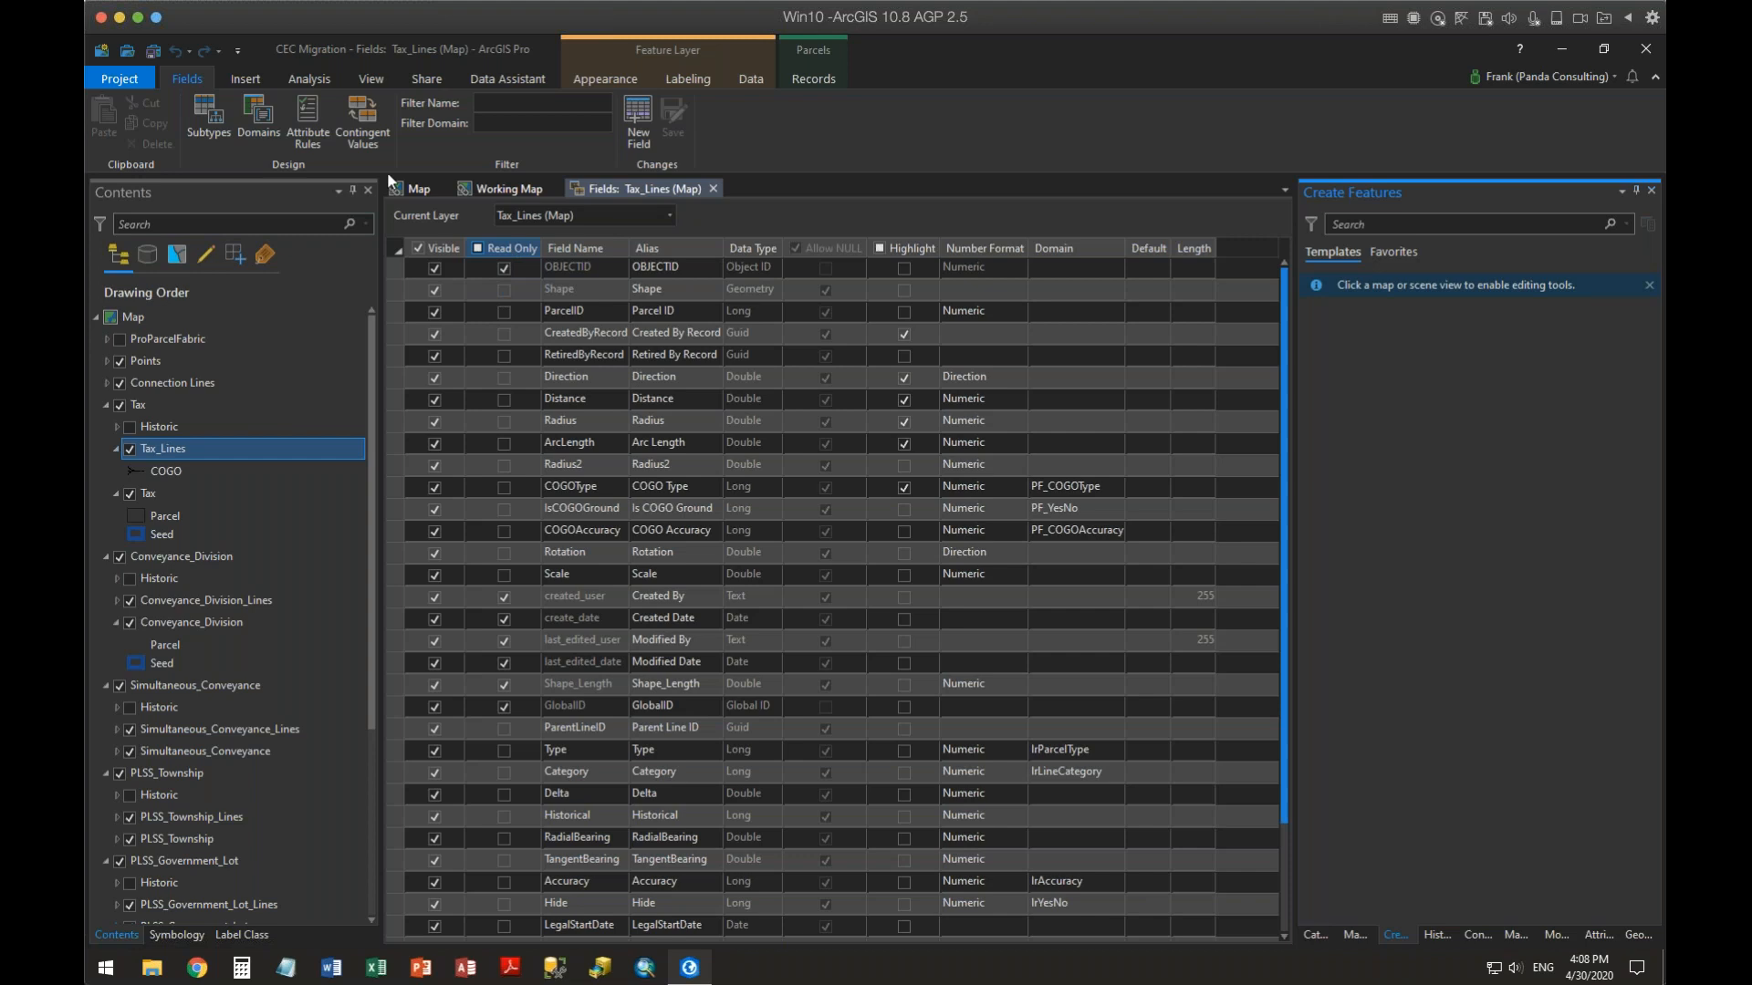
left_click(309, 108)
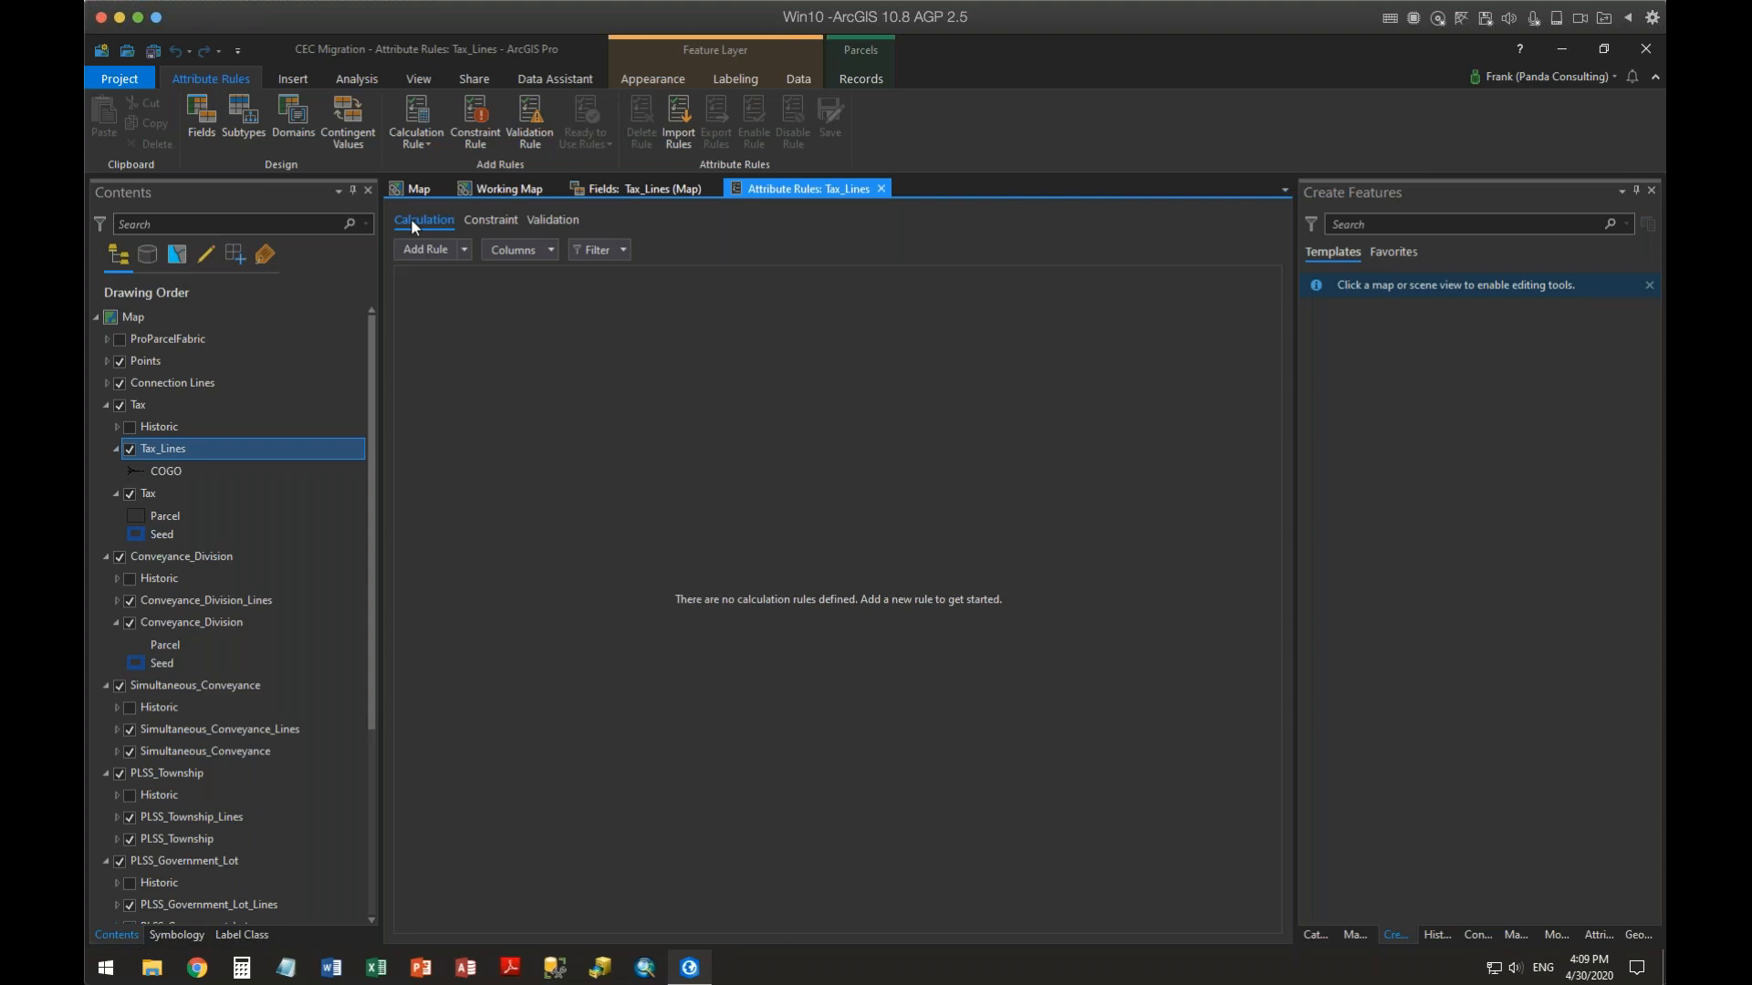
left_click(497, 221)
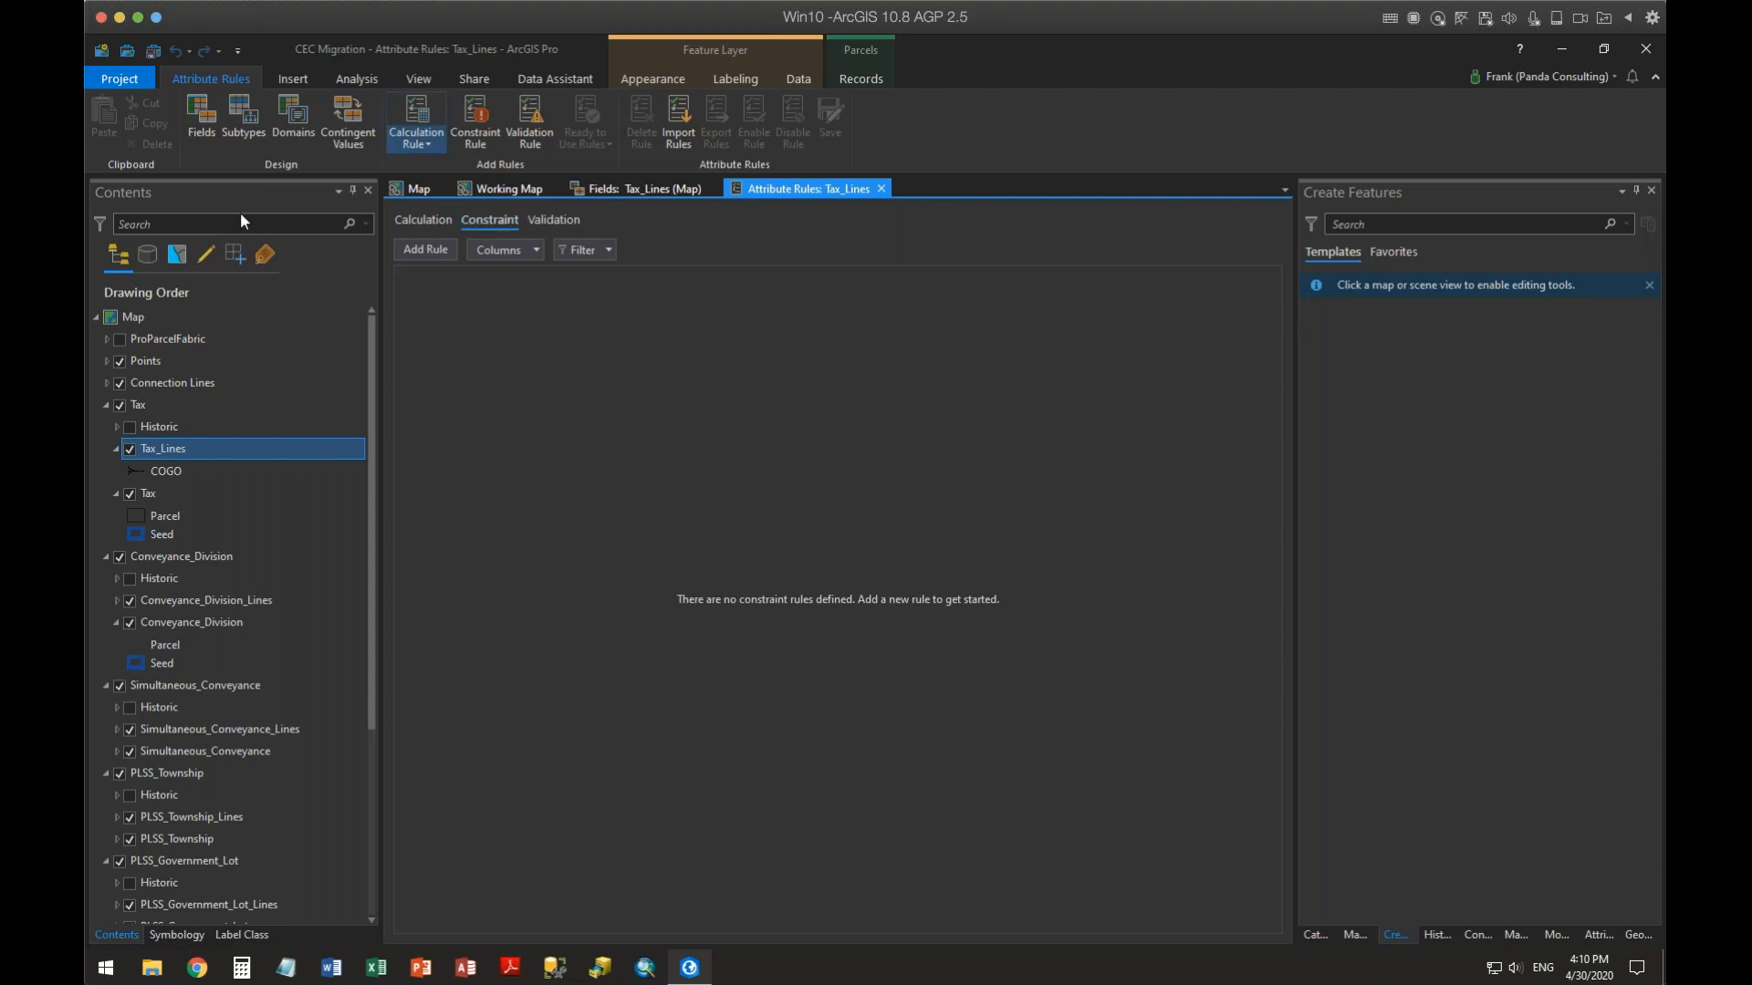
left_click(106, 361)
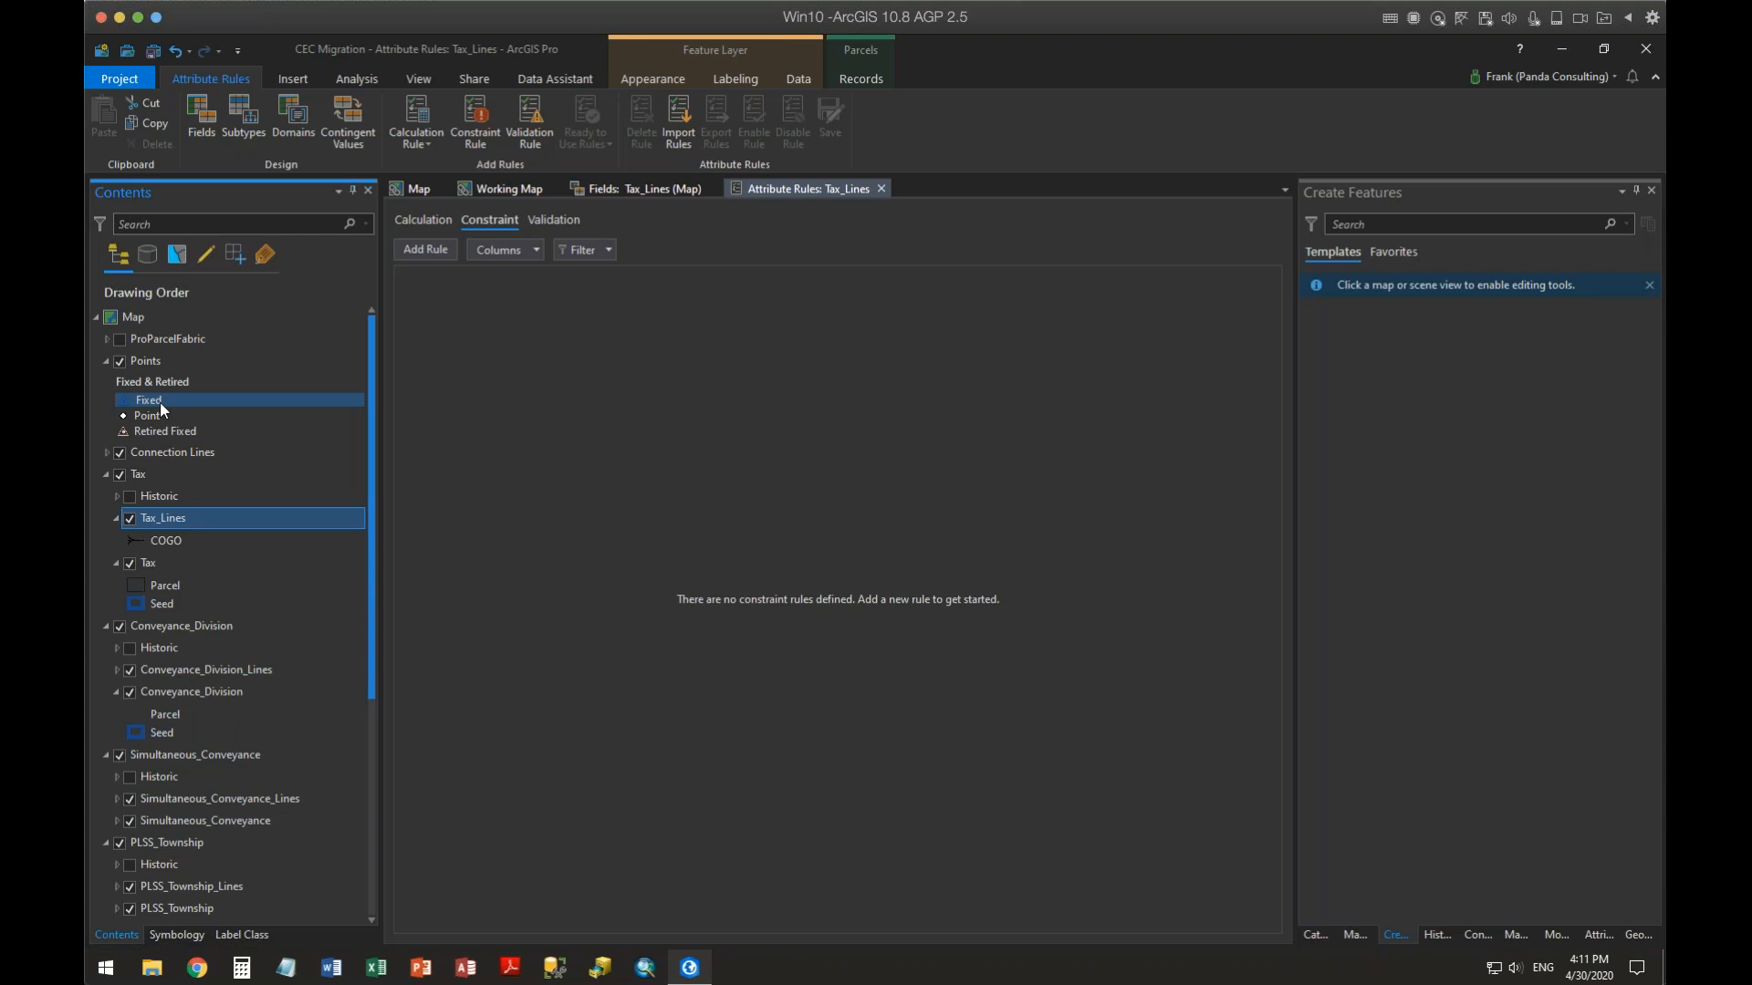
left_click(553, 223)
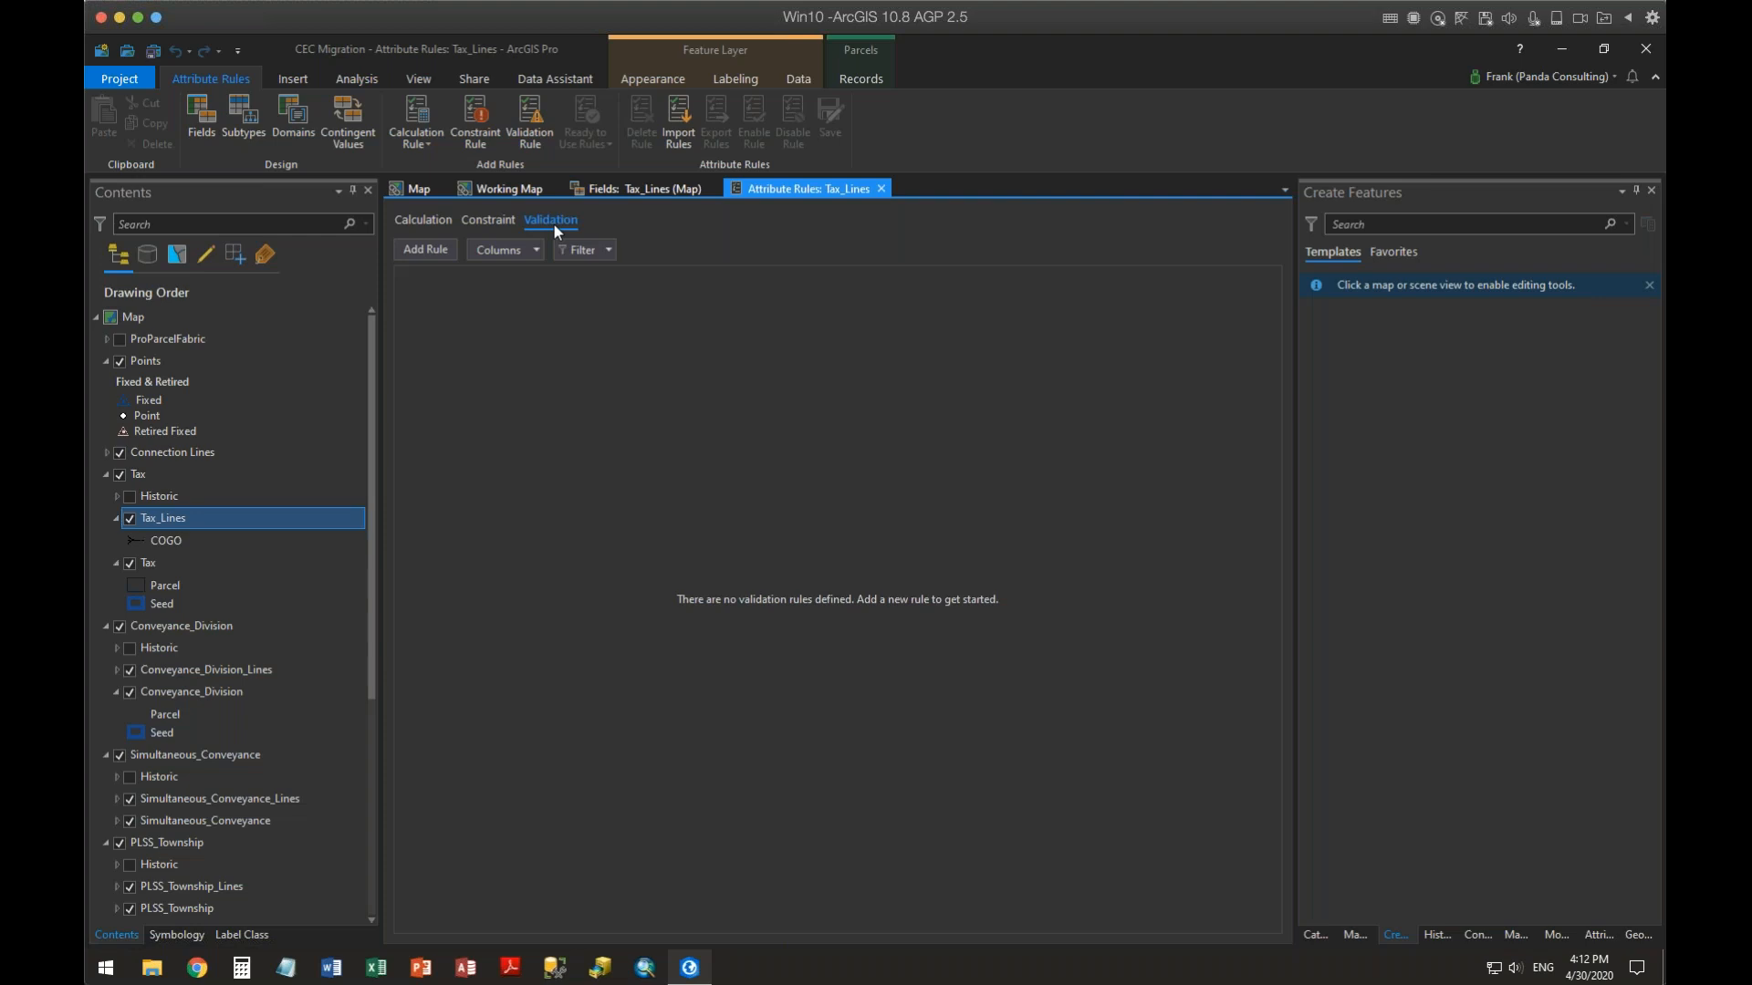
left_click(437, 220)
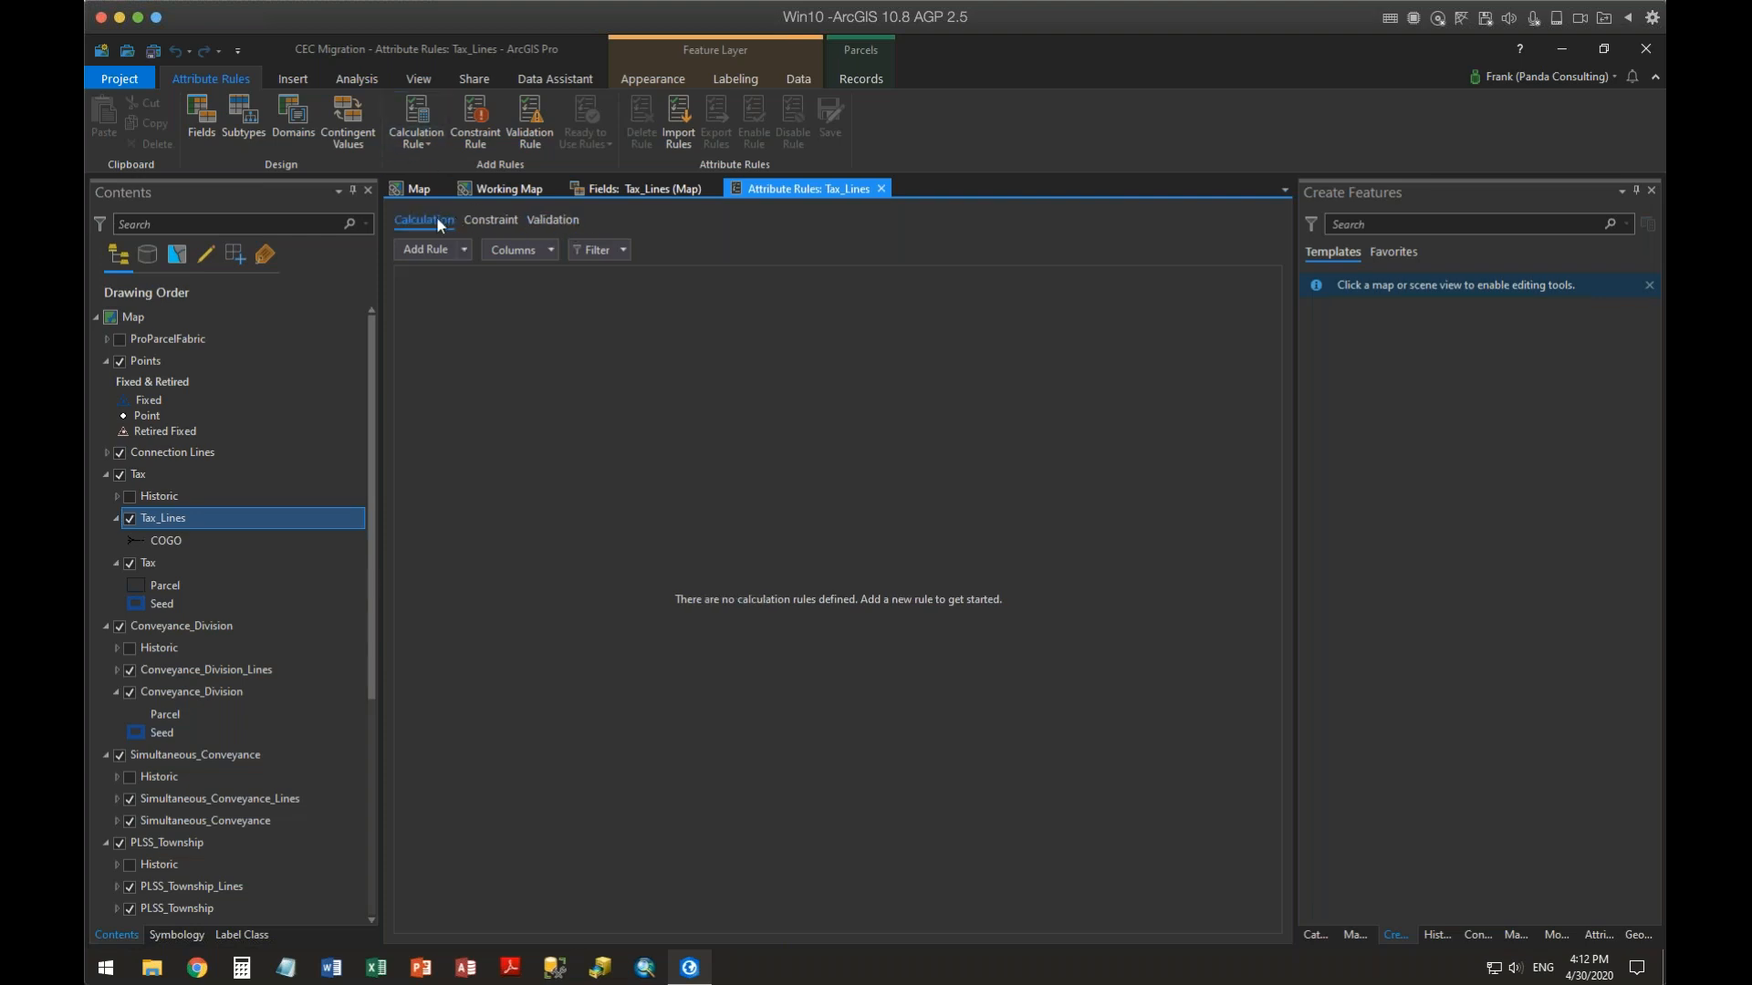
left_click(495, 224)
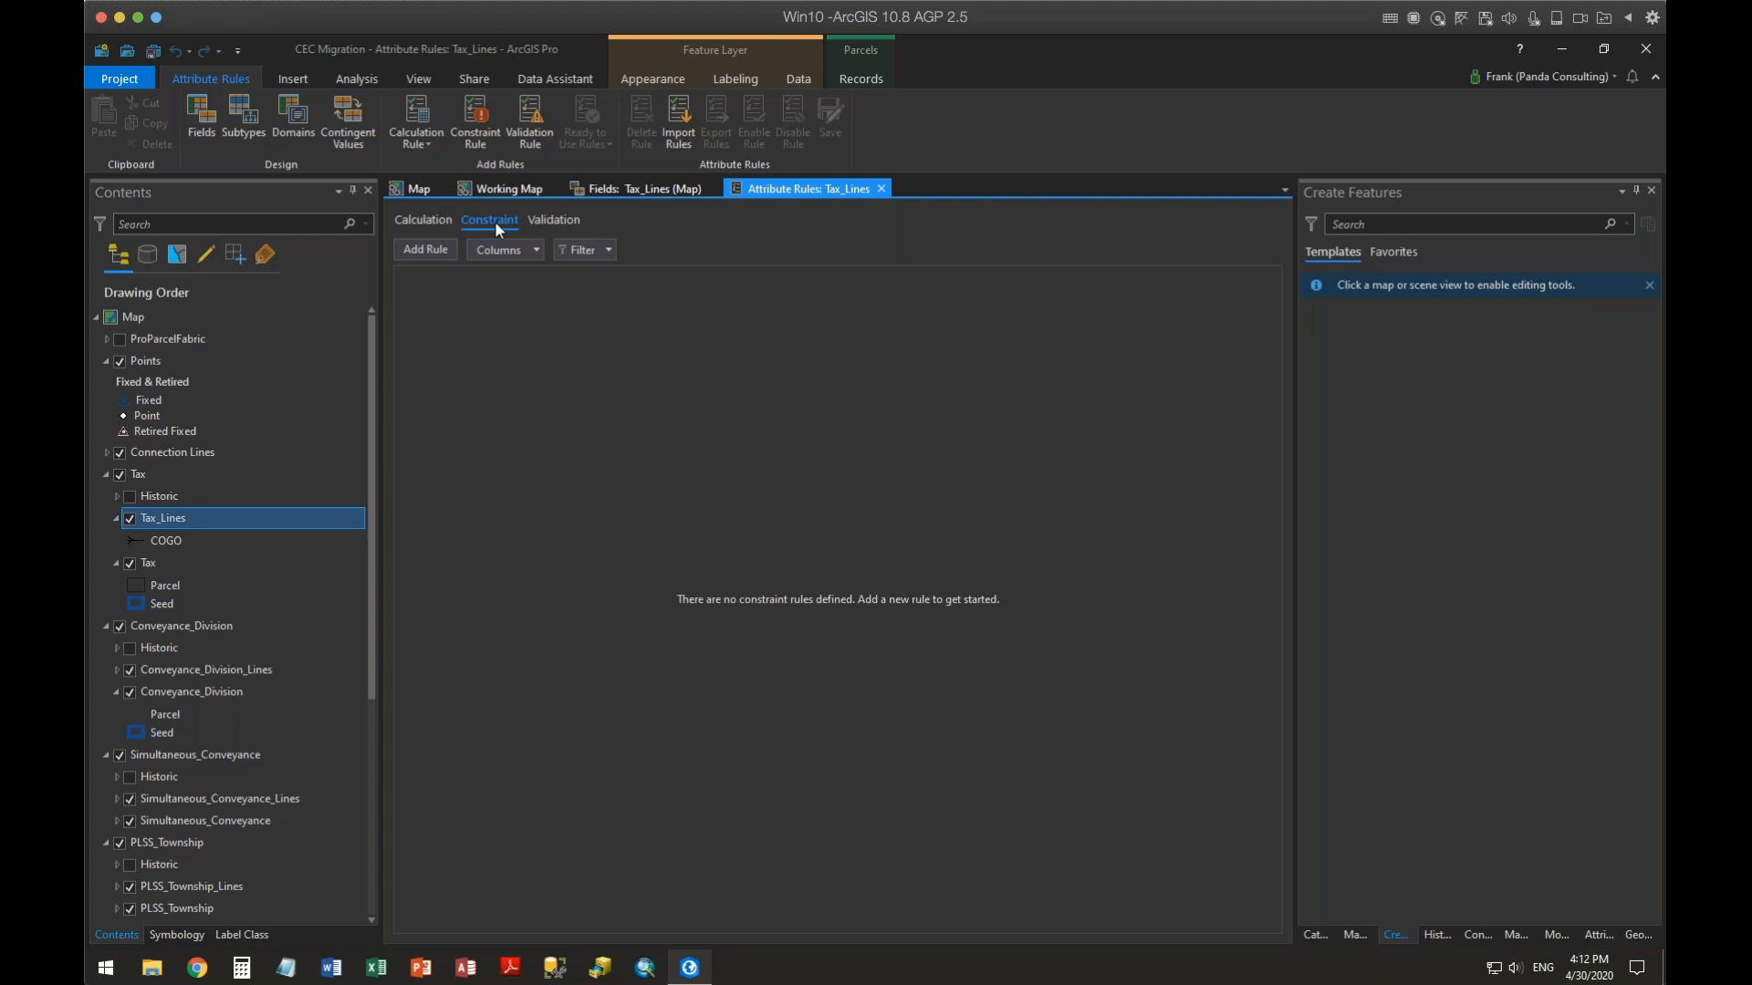
left_click(547, 221)
left_click(405, 217)
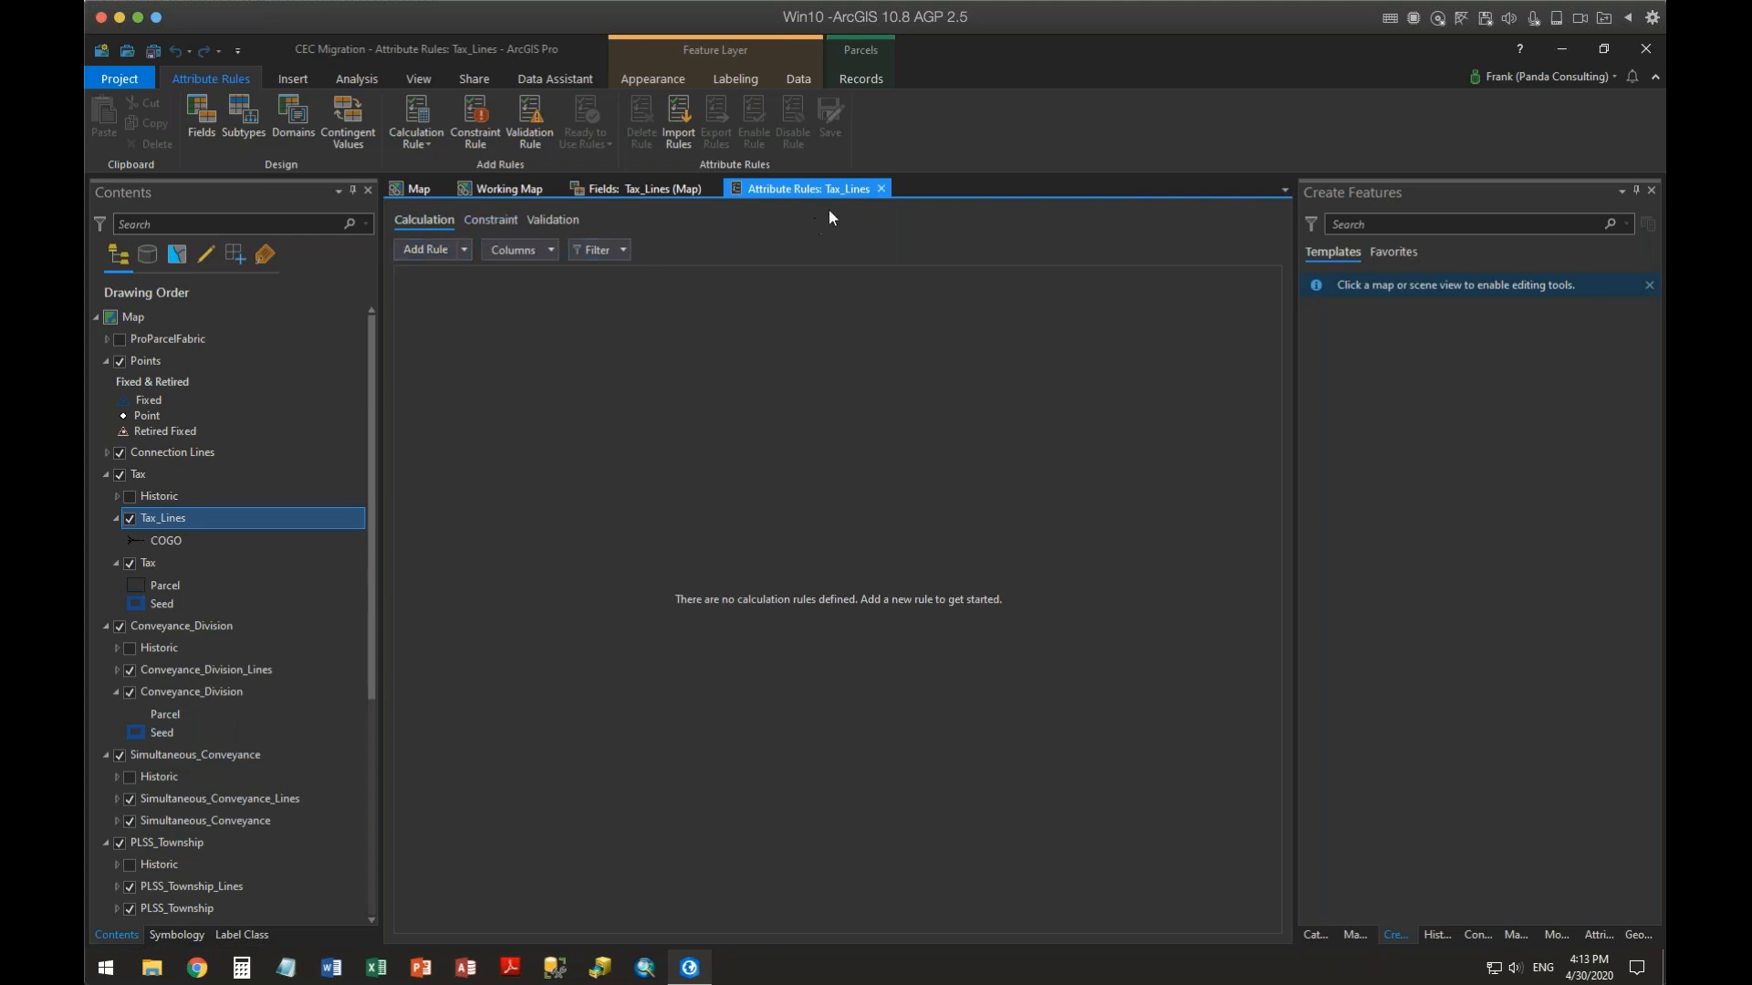
Close the Attribute Rules and Fields views and return to the map
left_click(880, 189)
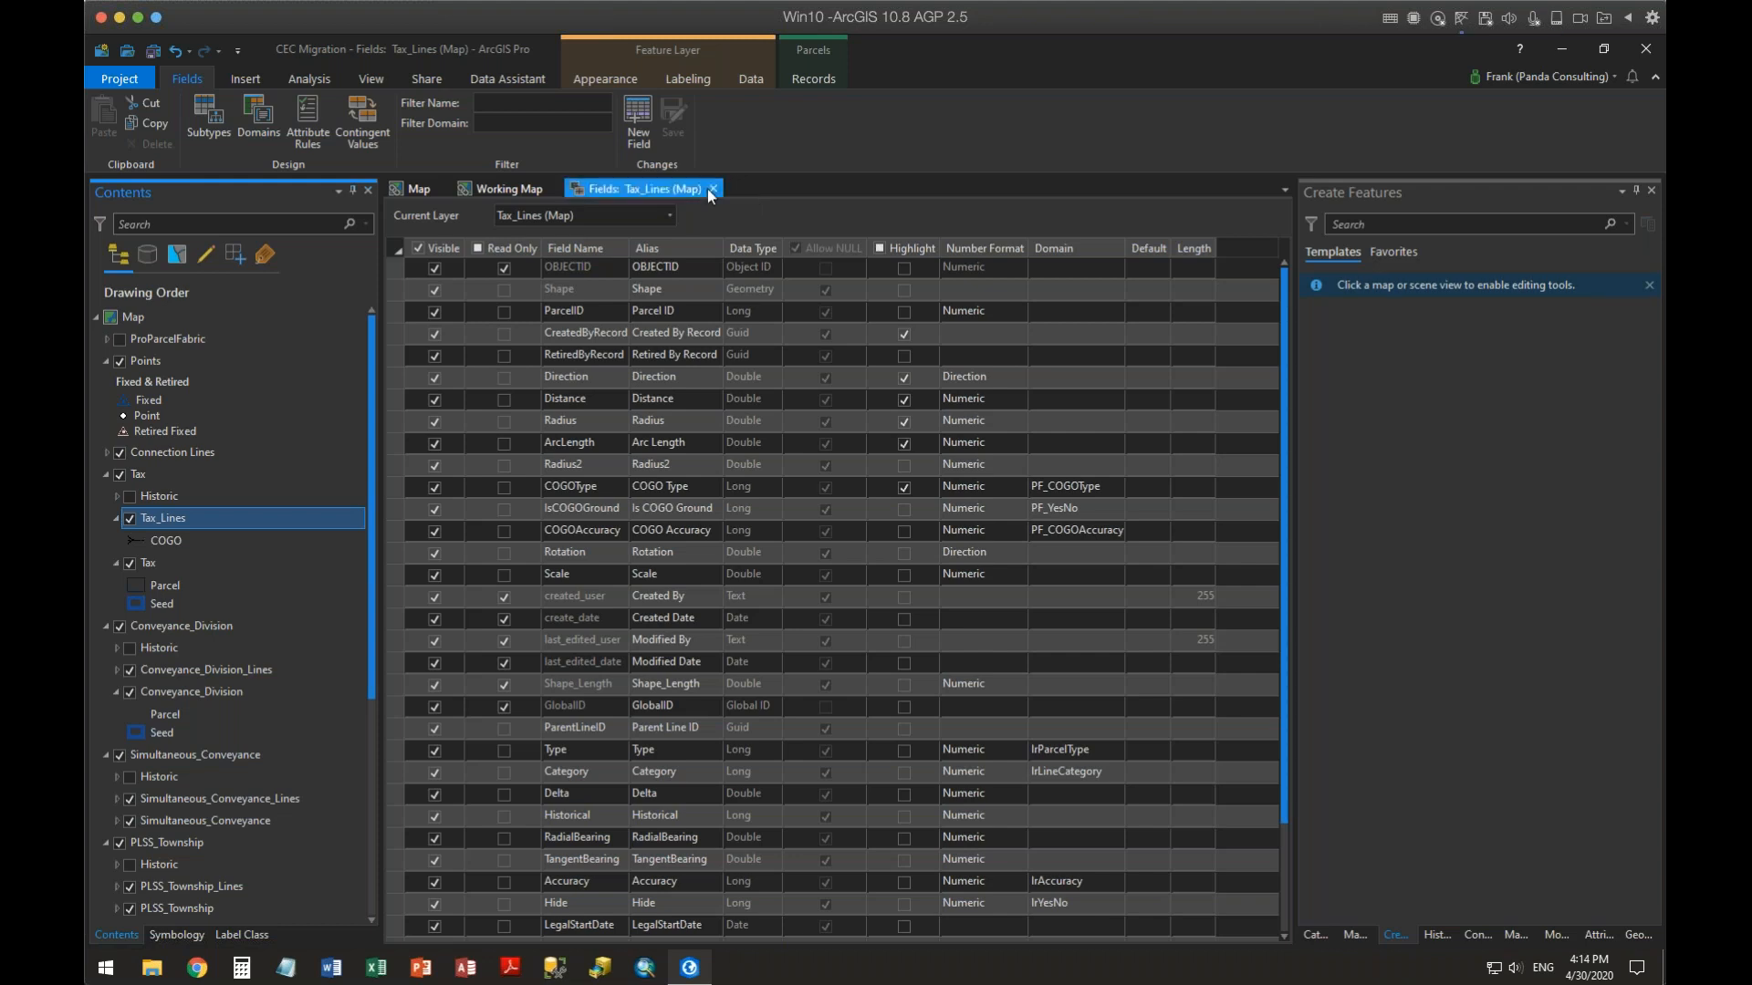
left_click(715, 189)
left_click(496, 186)
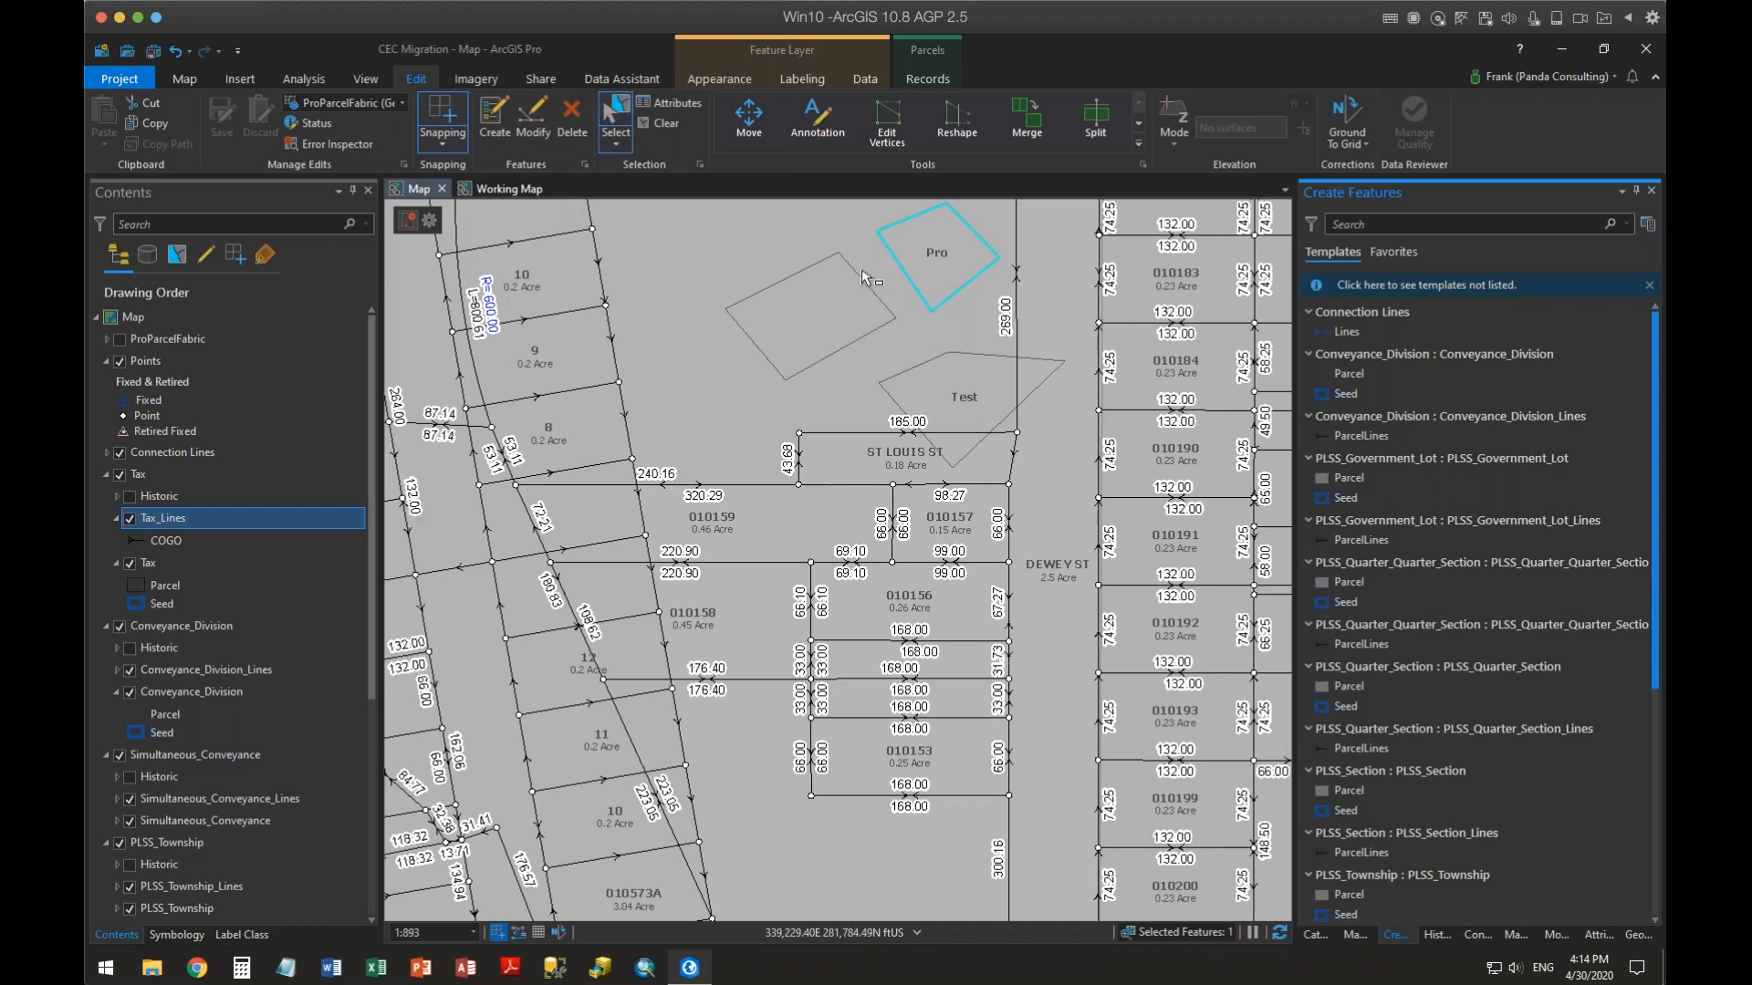
Select the test parcel features around the Pro and Test areas and delete them
left_click(982, 388)
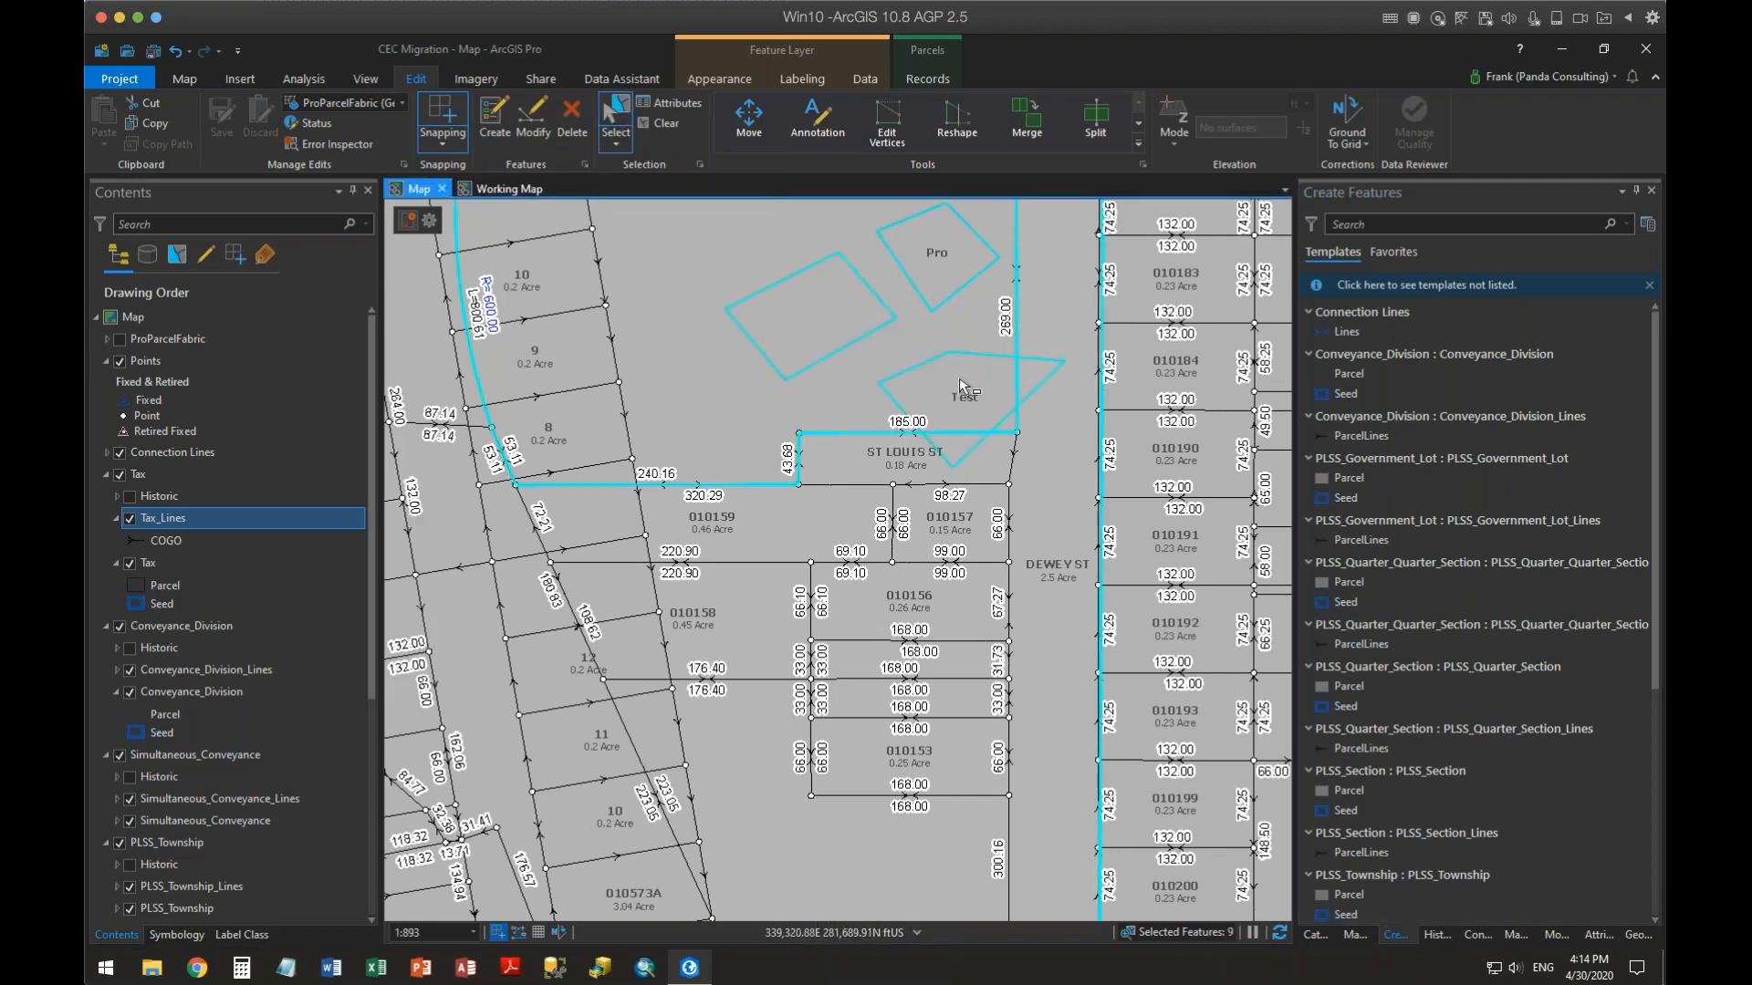
left_click(686, 383, "ctrl")
left_click(571, 116)
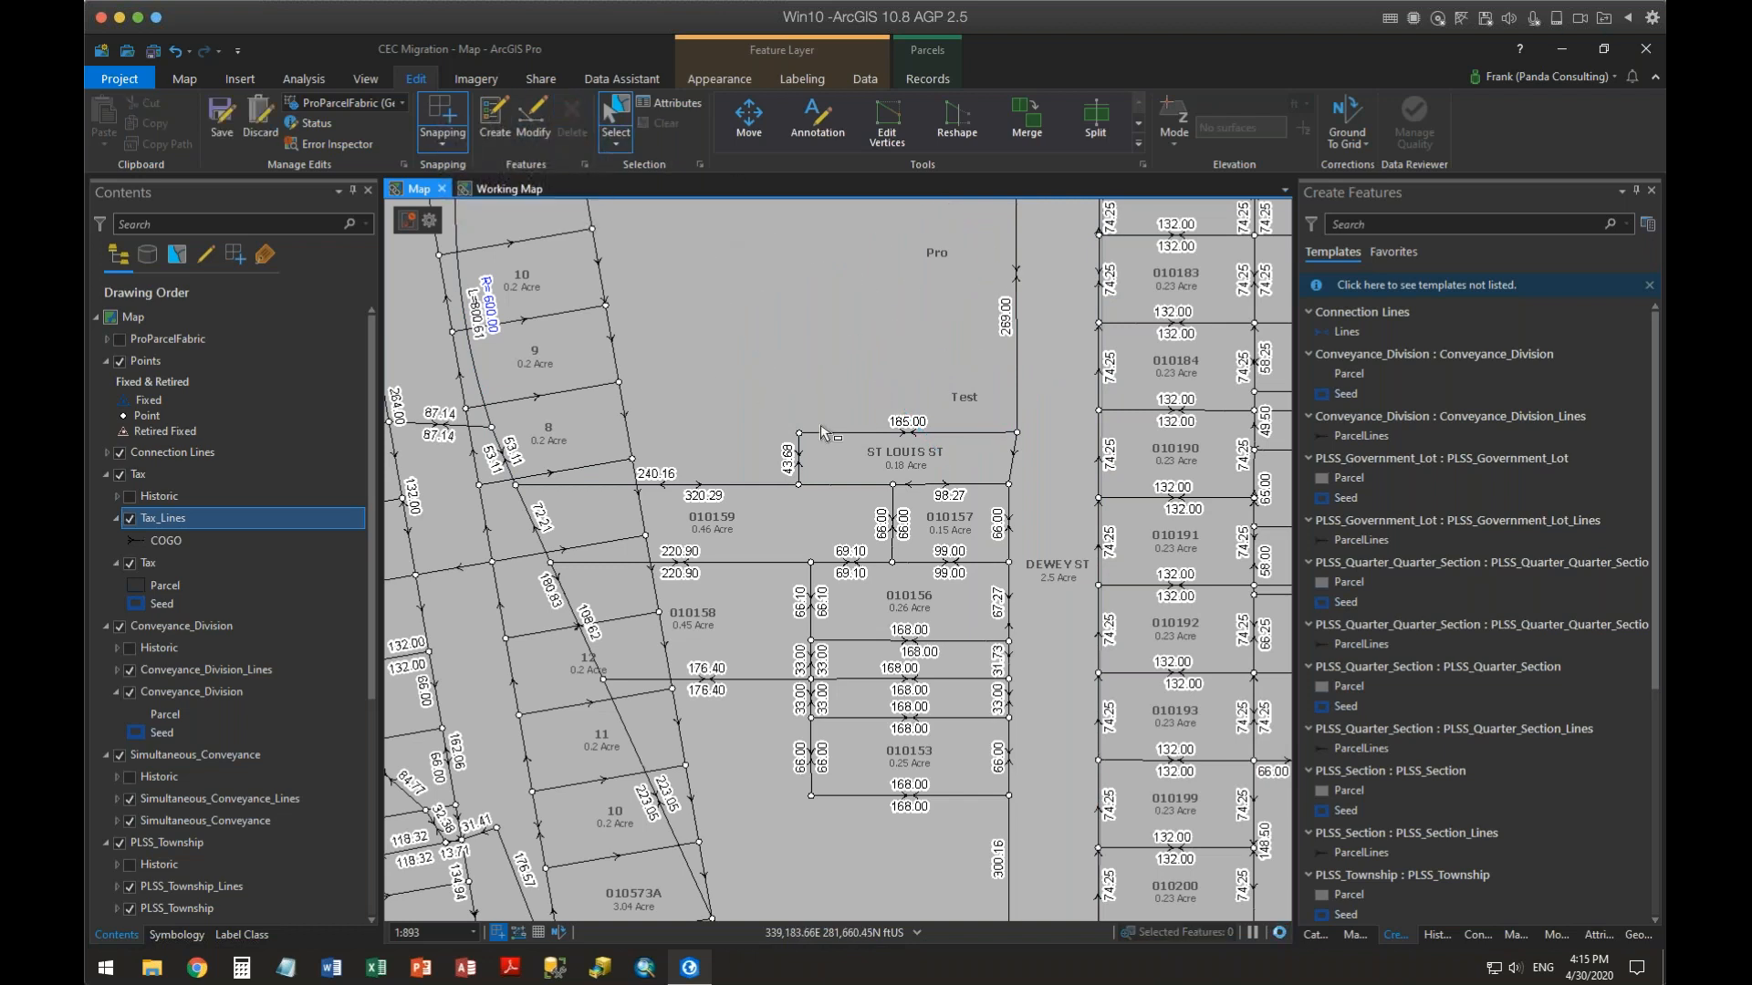